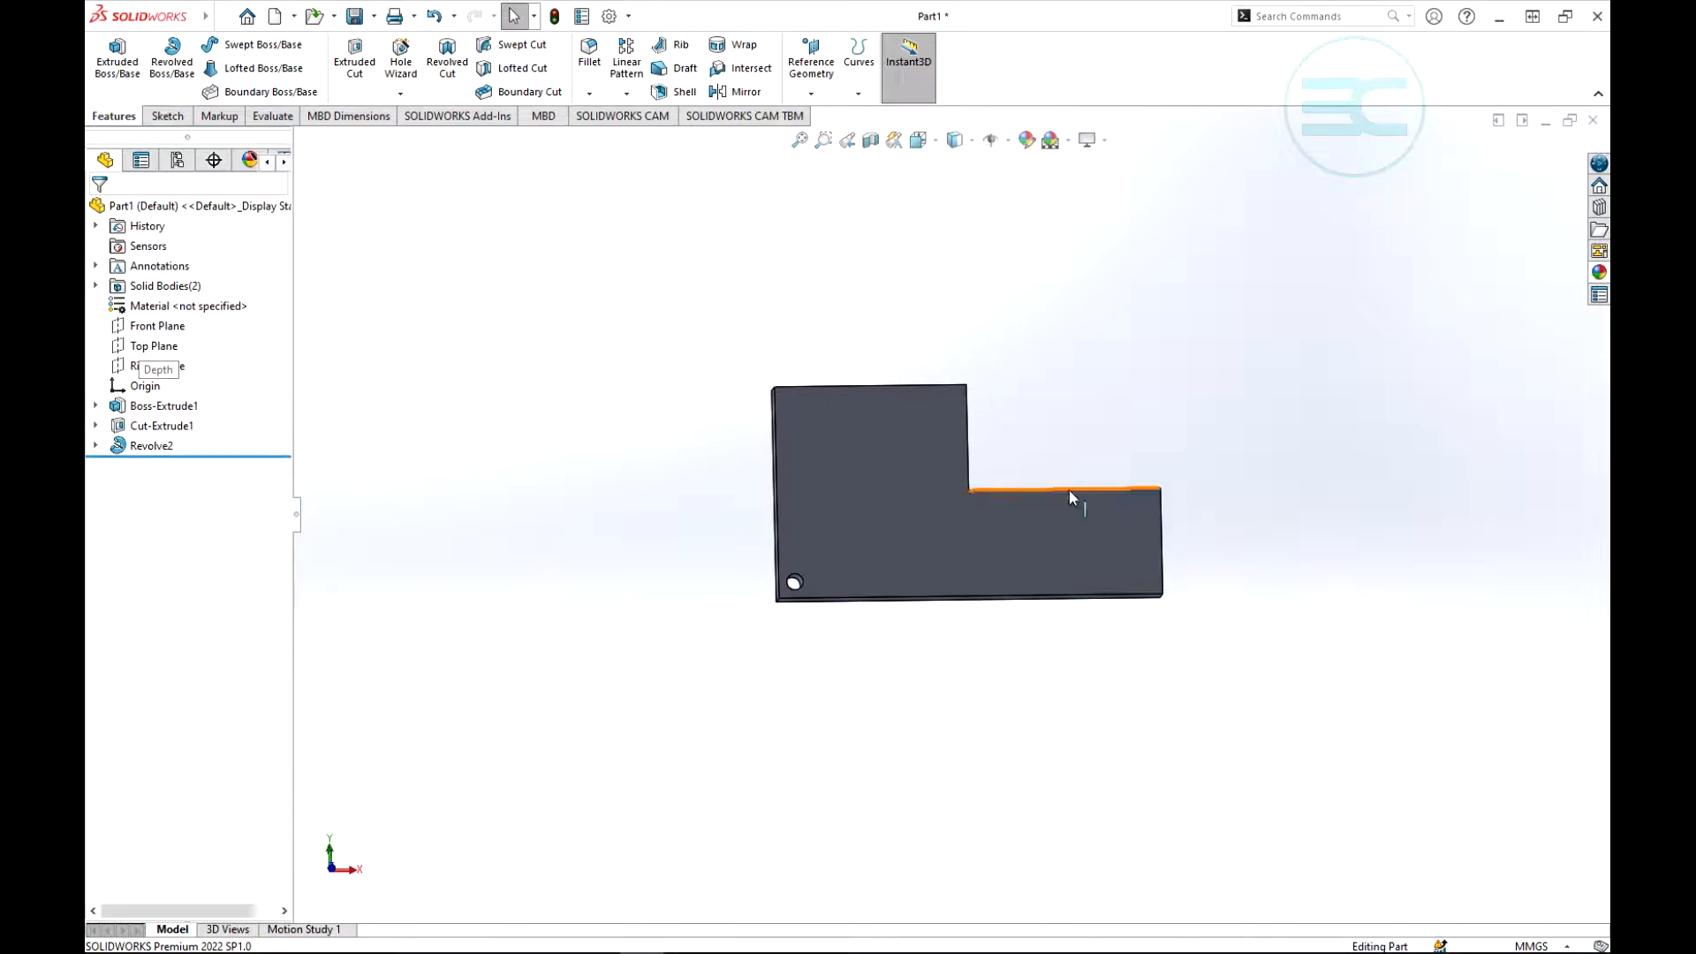
- Start a linear pattern on the L-shaped plate and set its preview option to Partial preview
{"action": "scroll", "coordinate": [1057, 501], "scroll_direction": "down", "scroll_amount": 2}
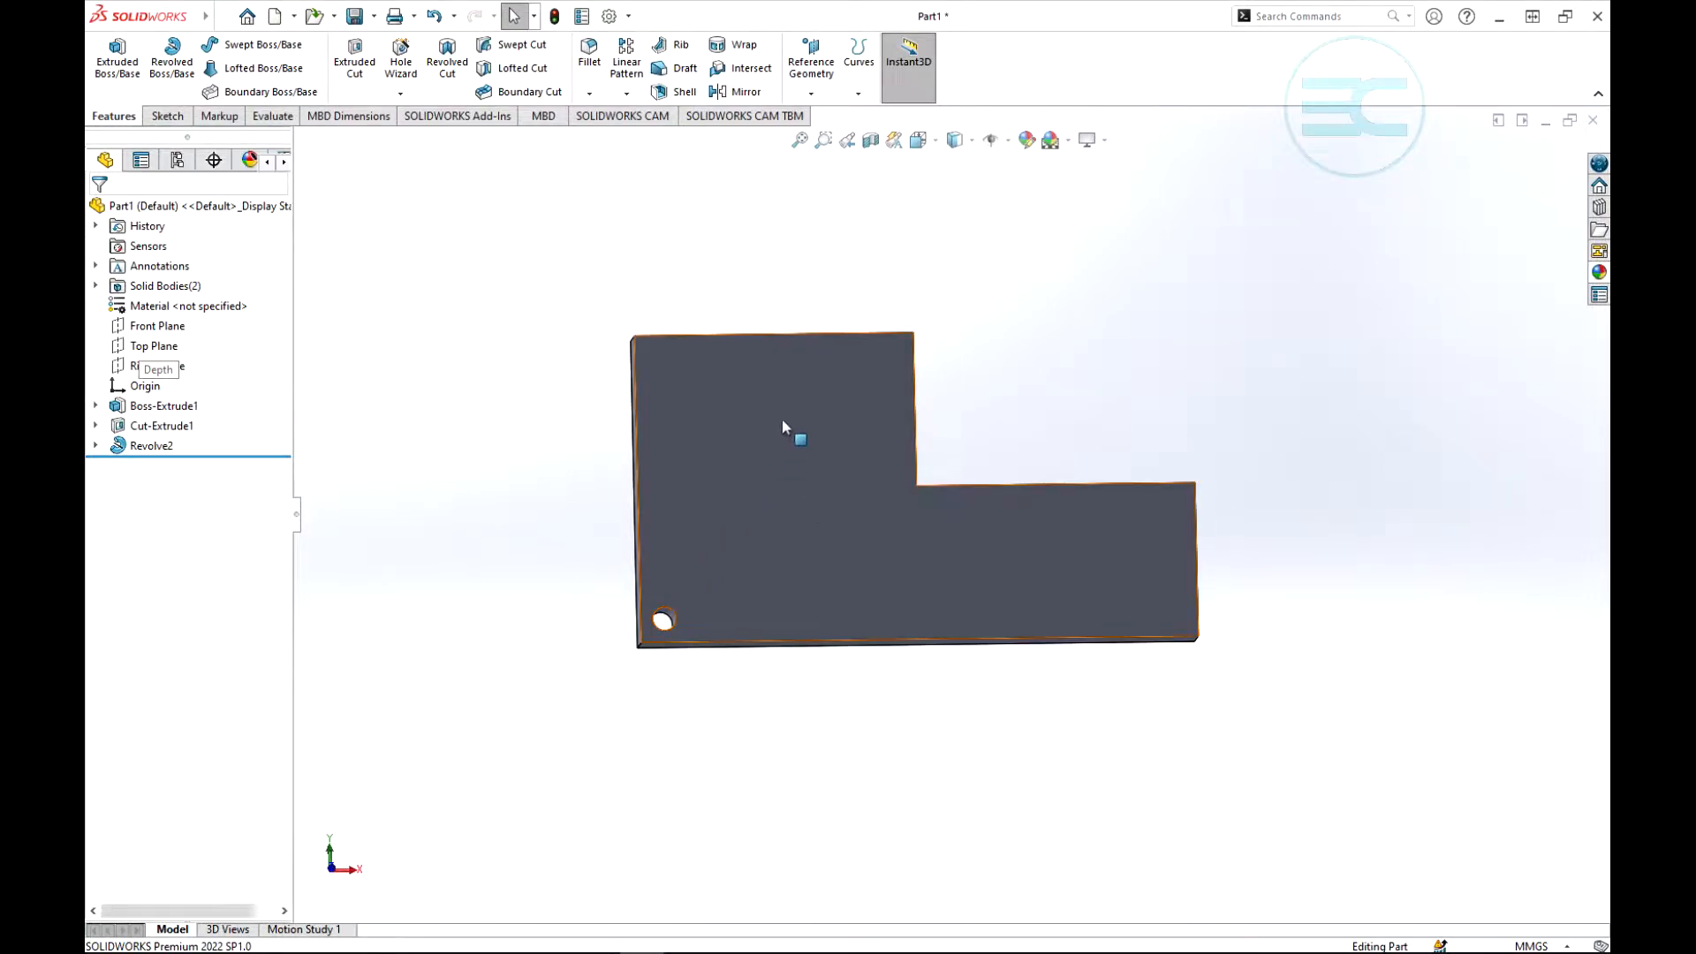
{"action": "left_click", "coordinate": [626, 94]}
{"action": "left_click", "coordinate": [654, 116]}
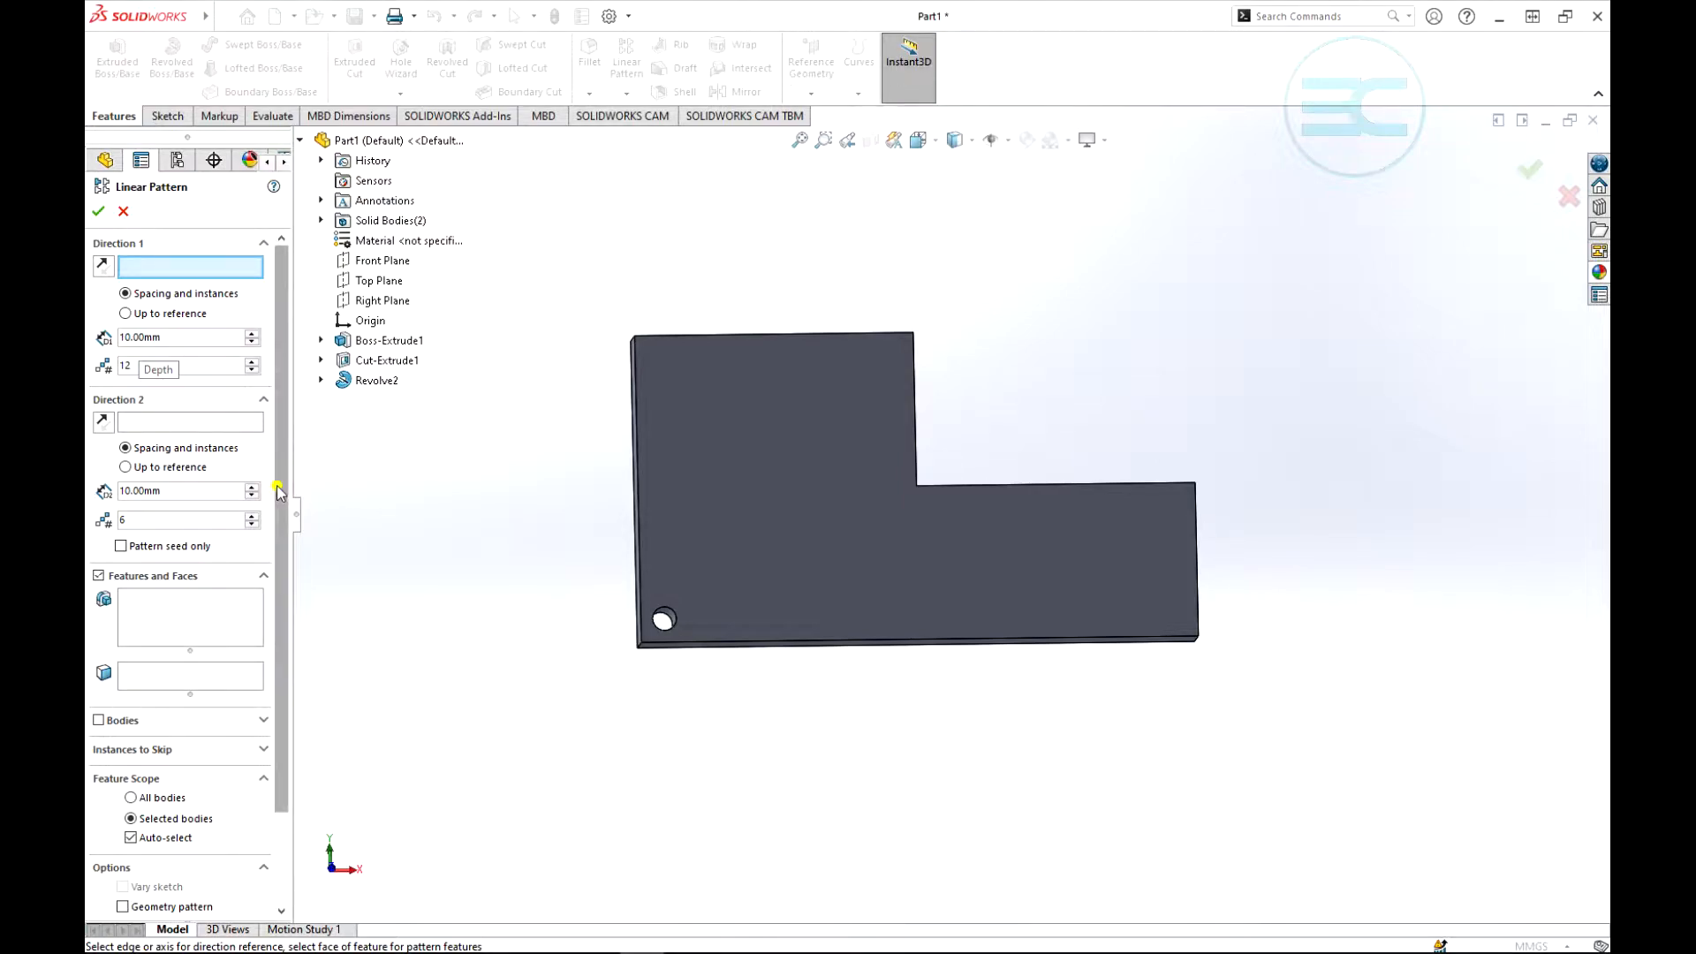
{"action": "left_click_drag", "start_coordinate": [279, 484], "coordinate": [284, 662]}
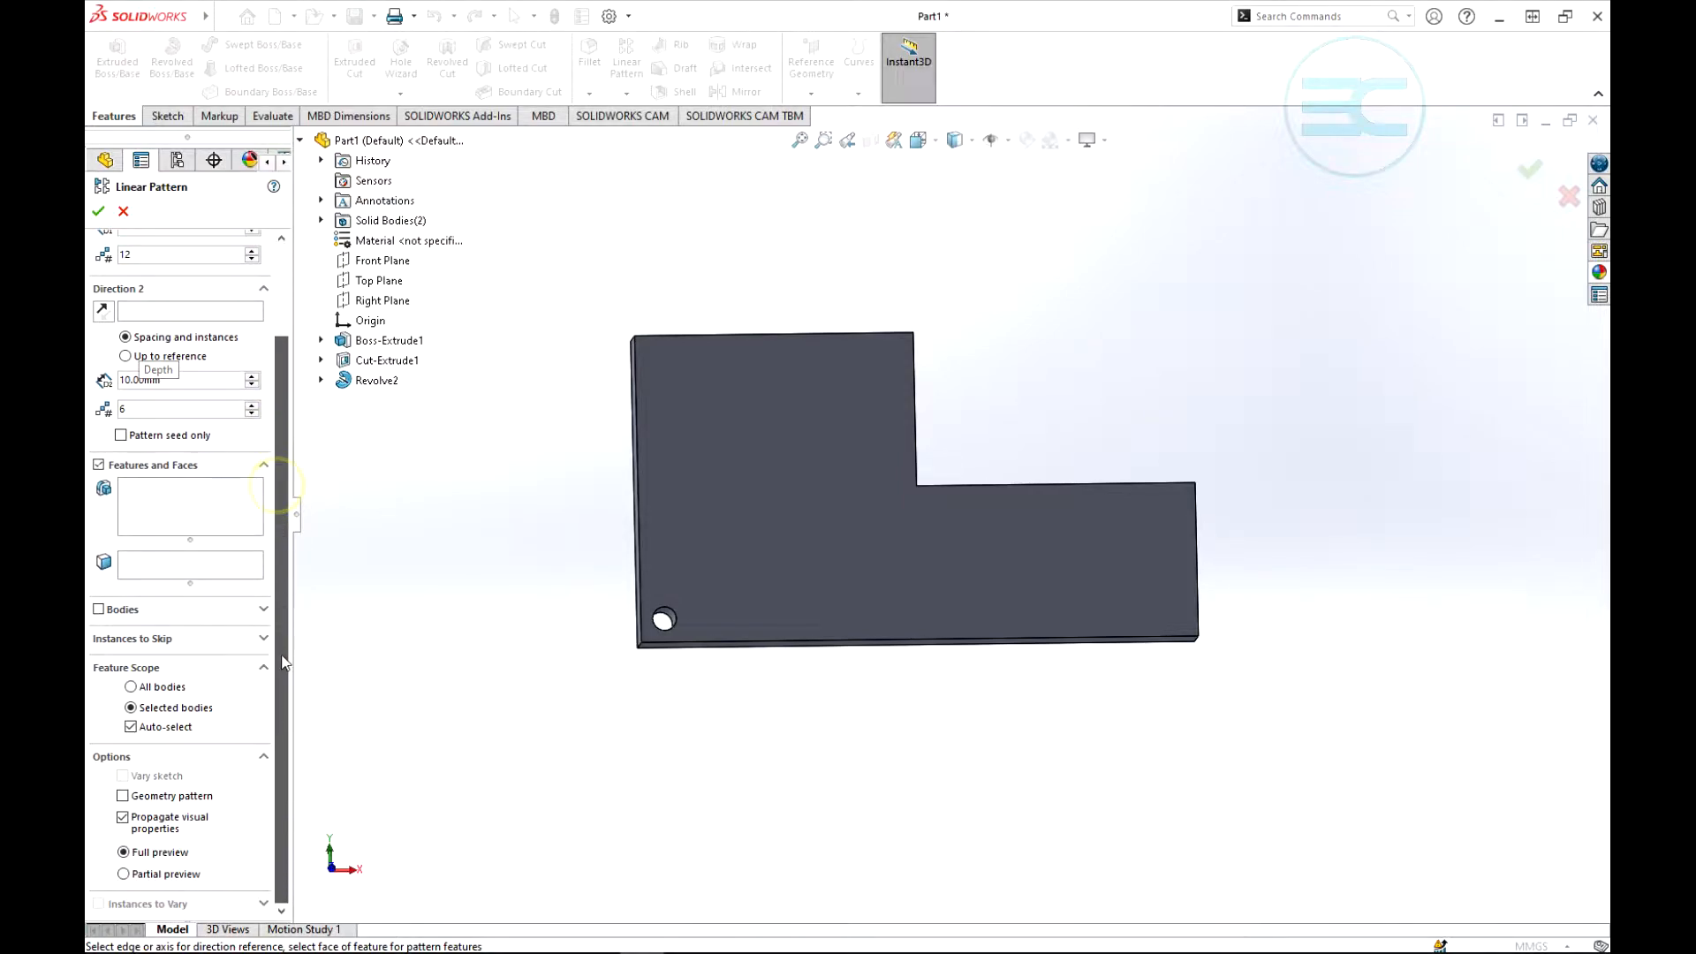
{"action": "left_click", "coordinate": [124, 875]}
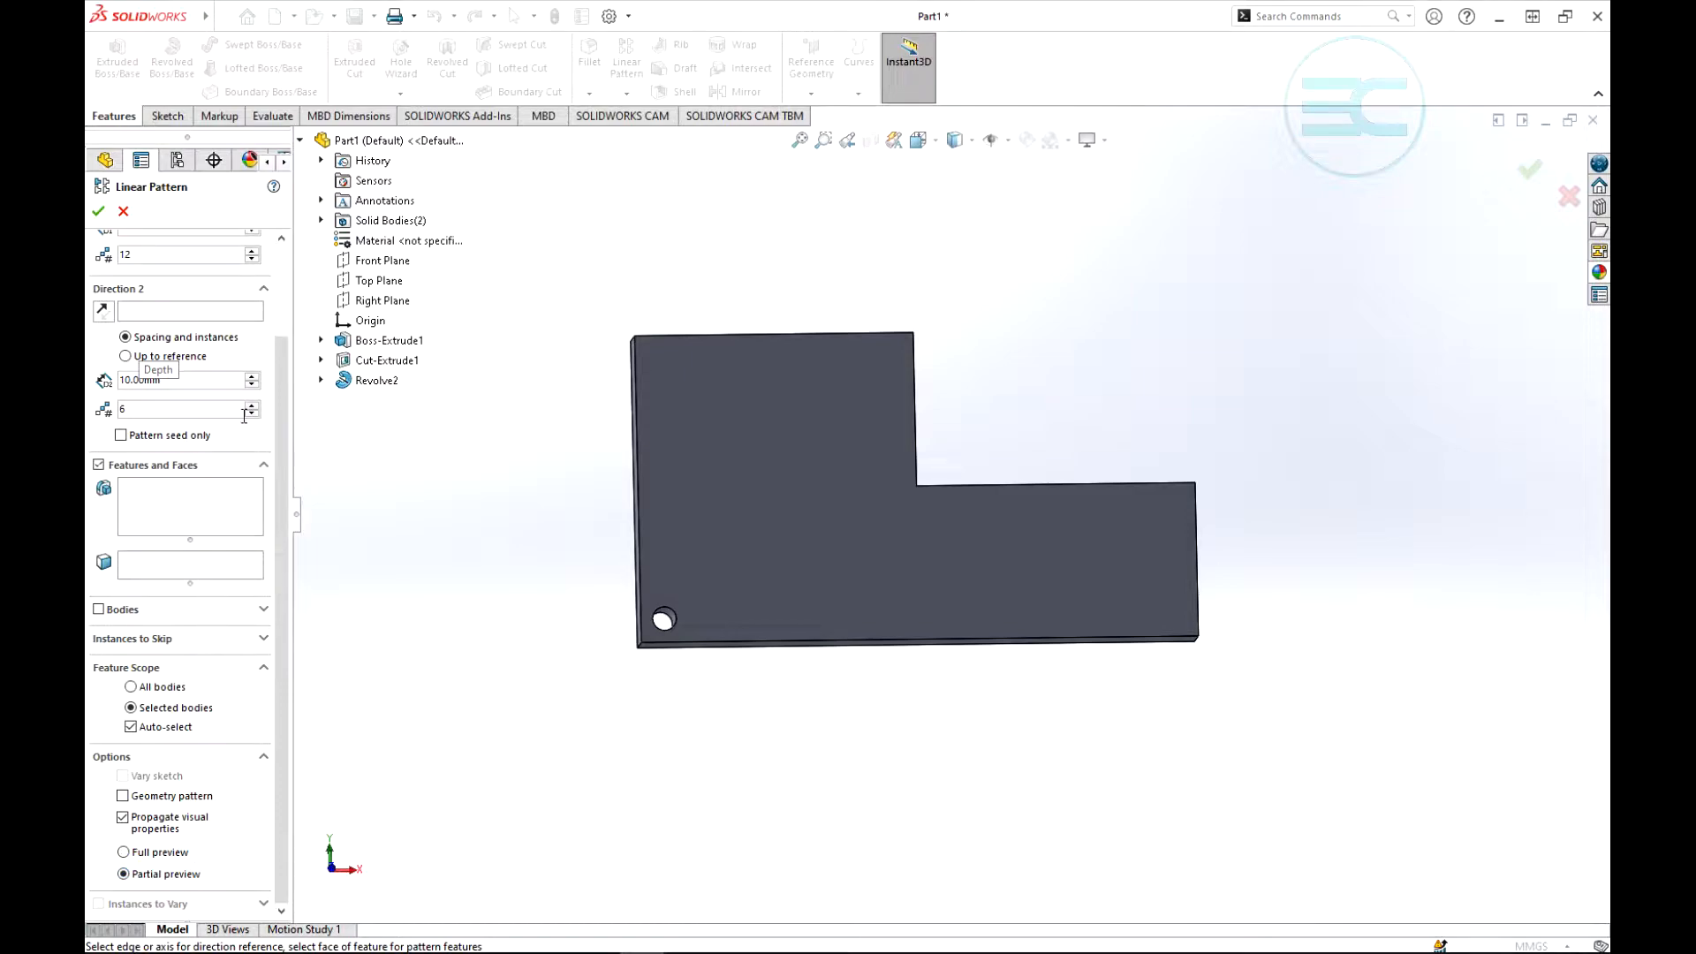
{"action": "left_click_drag", "start_coordinate": [281, 544], "coordinate": [285, 459]}
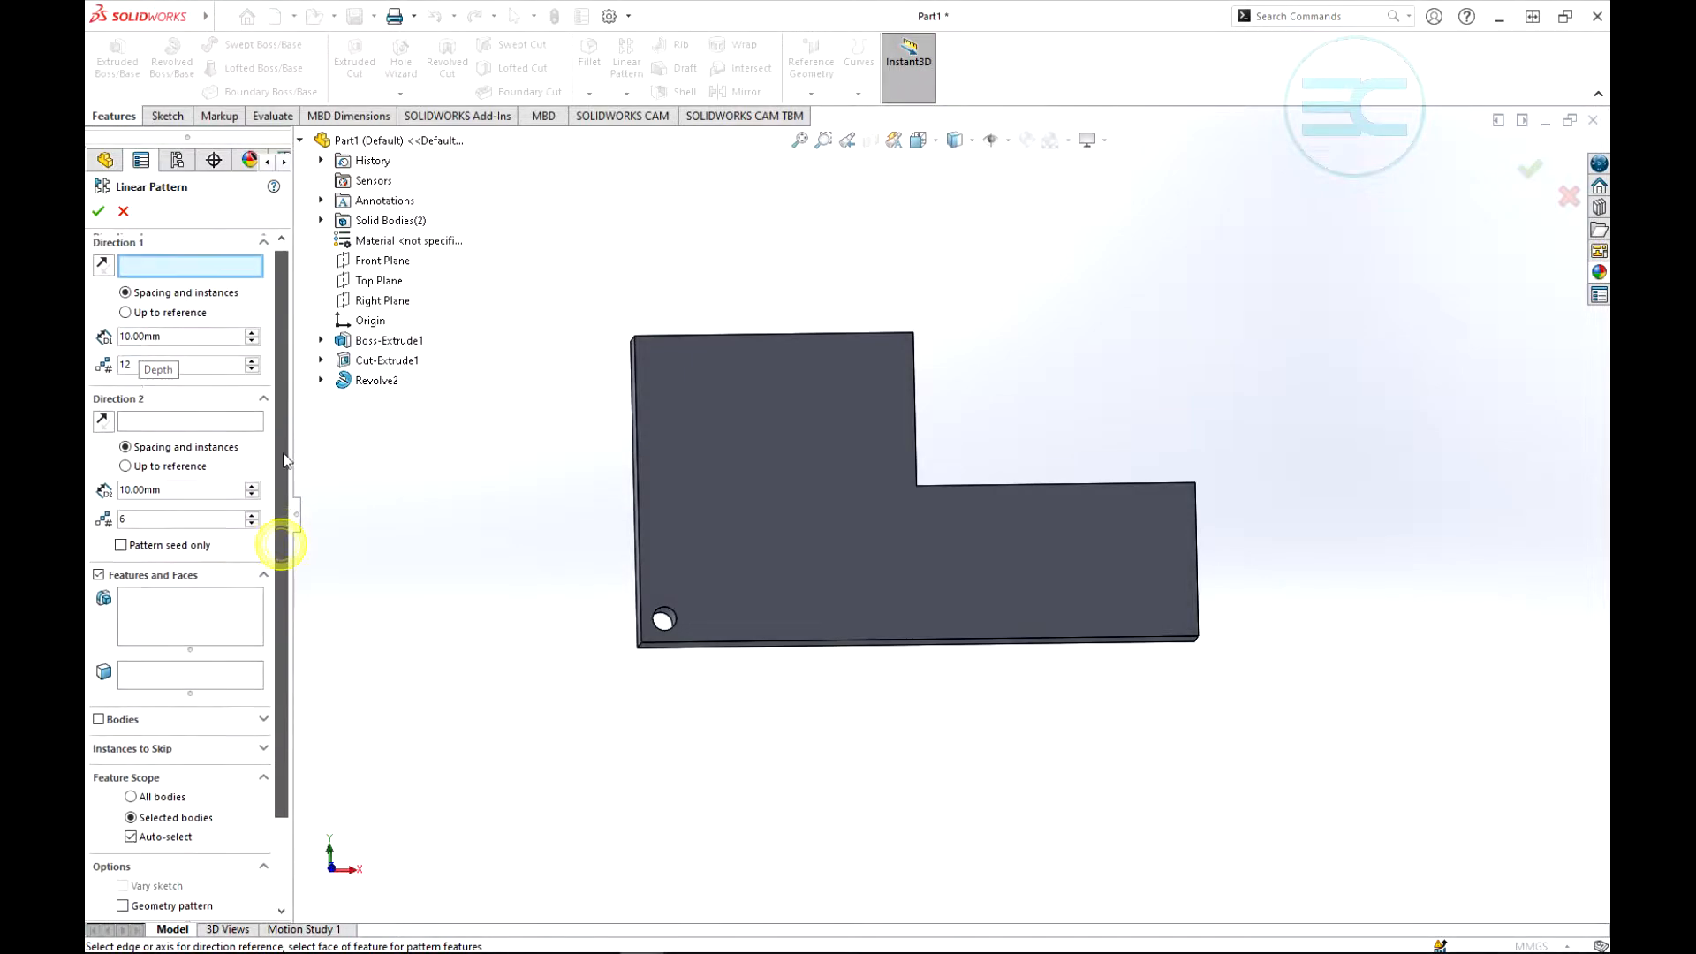
- Choose the corner hole cut, Cut-Extrude1, as the feature to pattern
{"action": "scroll", "coordinate": [285, 468], "scroll_direction": "down", "scroll_amount": 3}
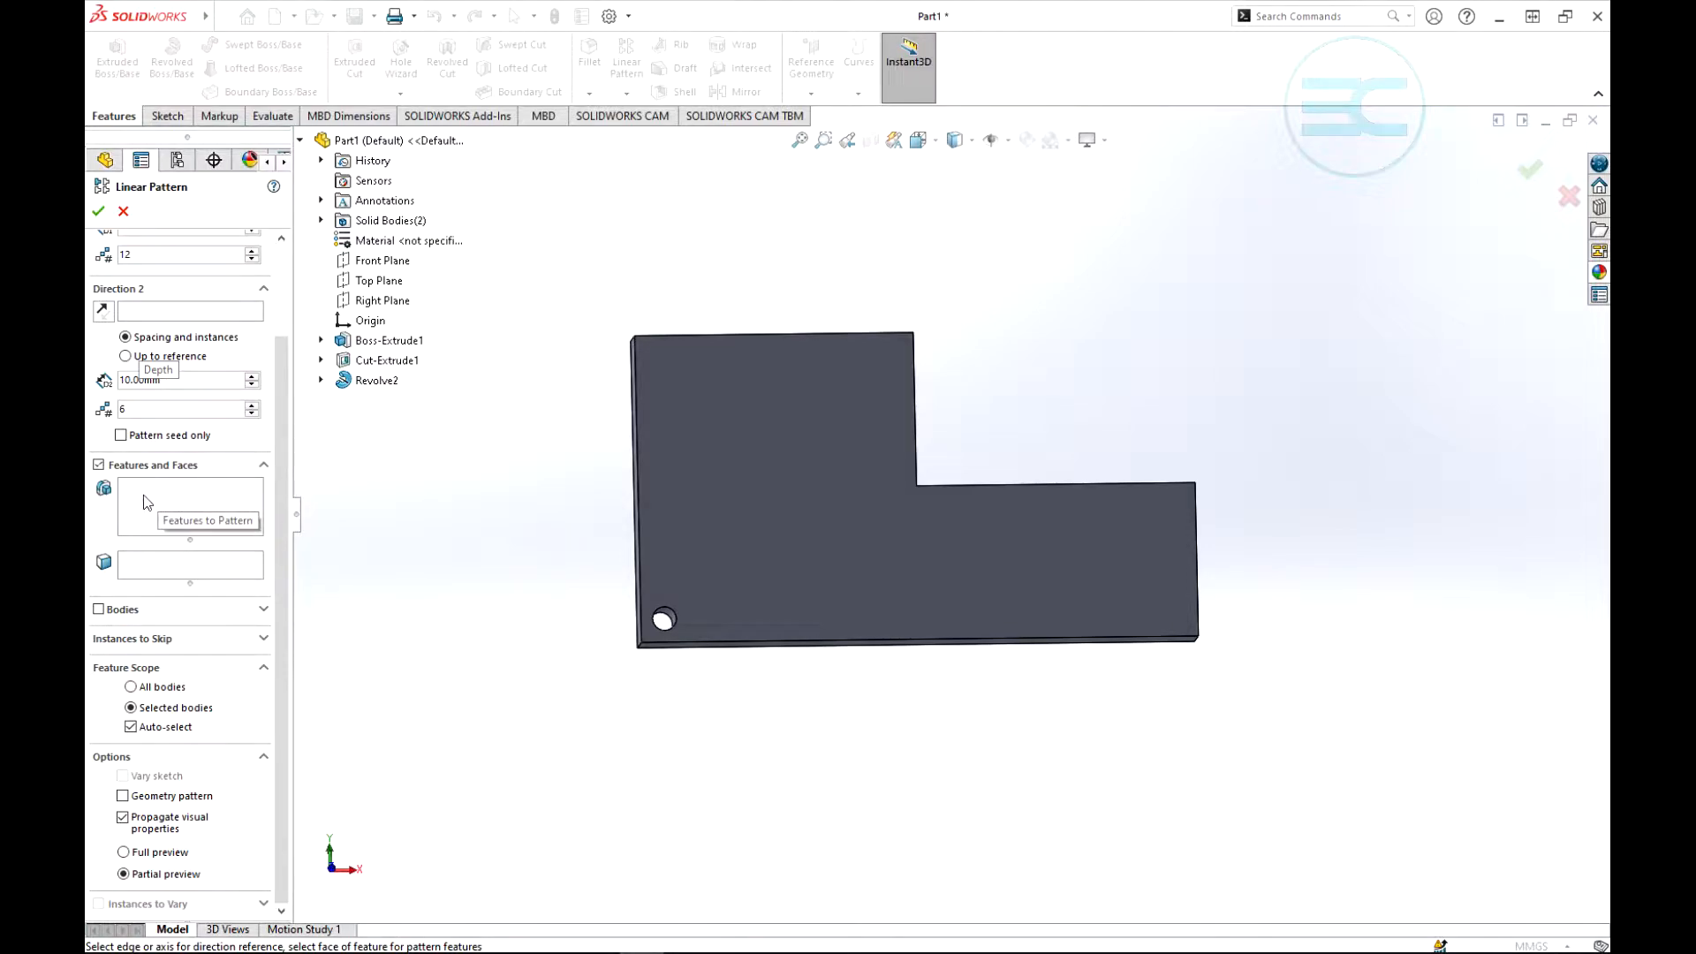
{"action": "left_click", "coordinate": [143, 497]}
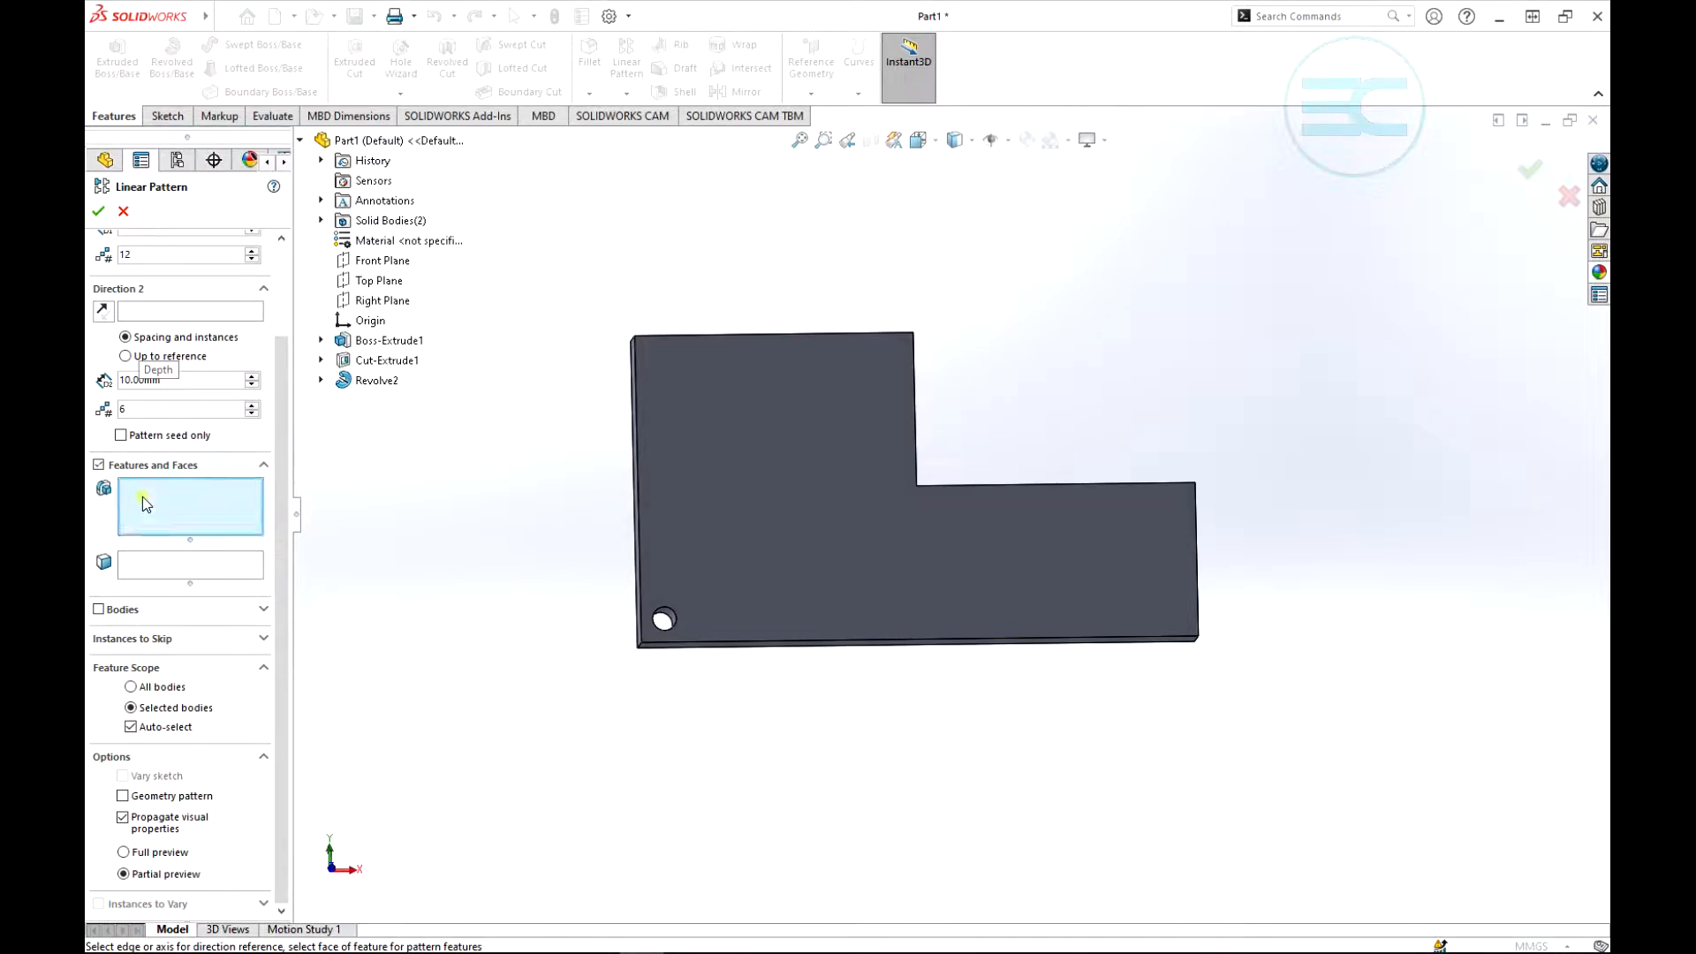
{"action": "left_click", "coordinate": [386, 361]}
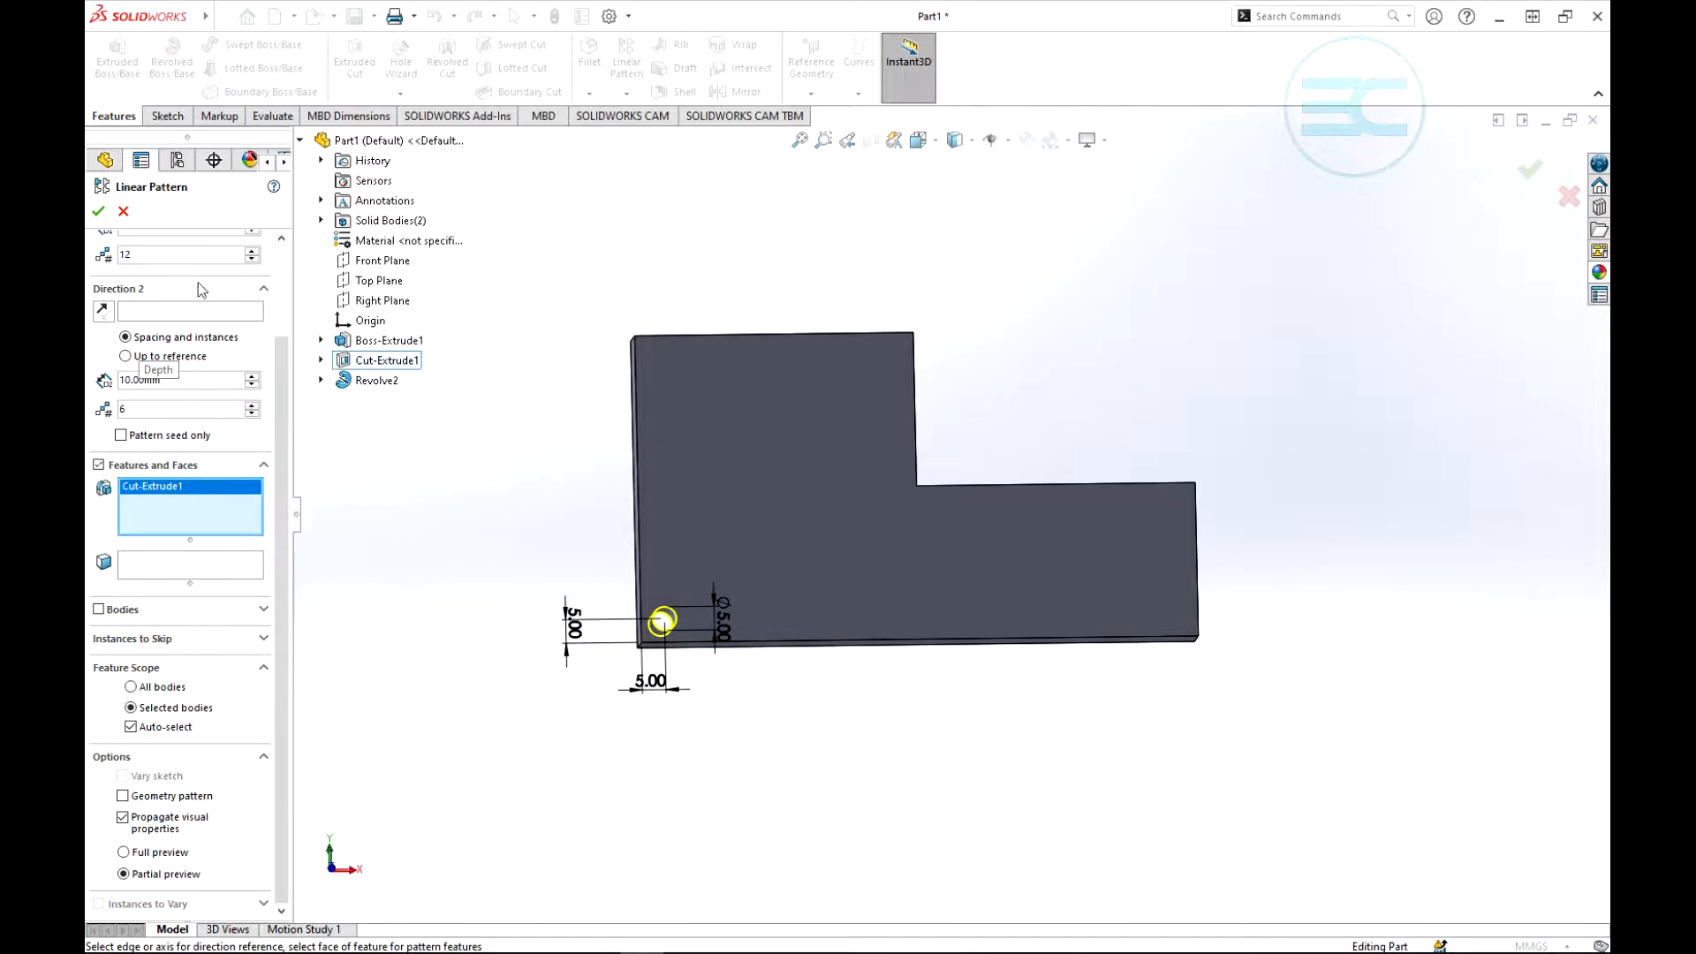
- Use the plate's long bottom edge as the Direction 1 reference
{"action": "left_click_drag", "start_coordinate": [278, 360], "coordinate": [308, 248]}
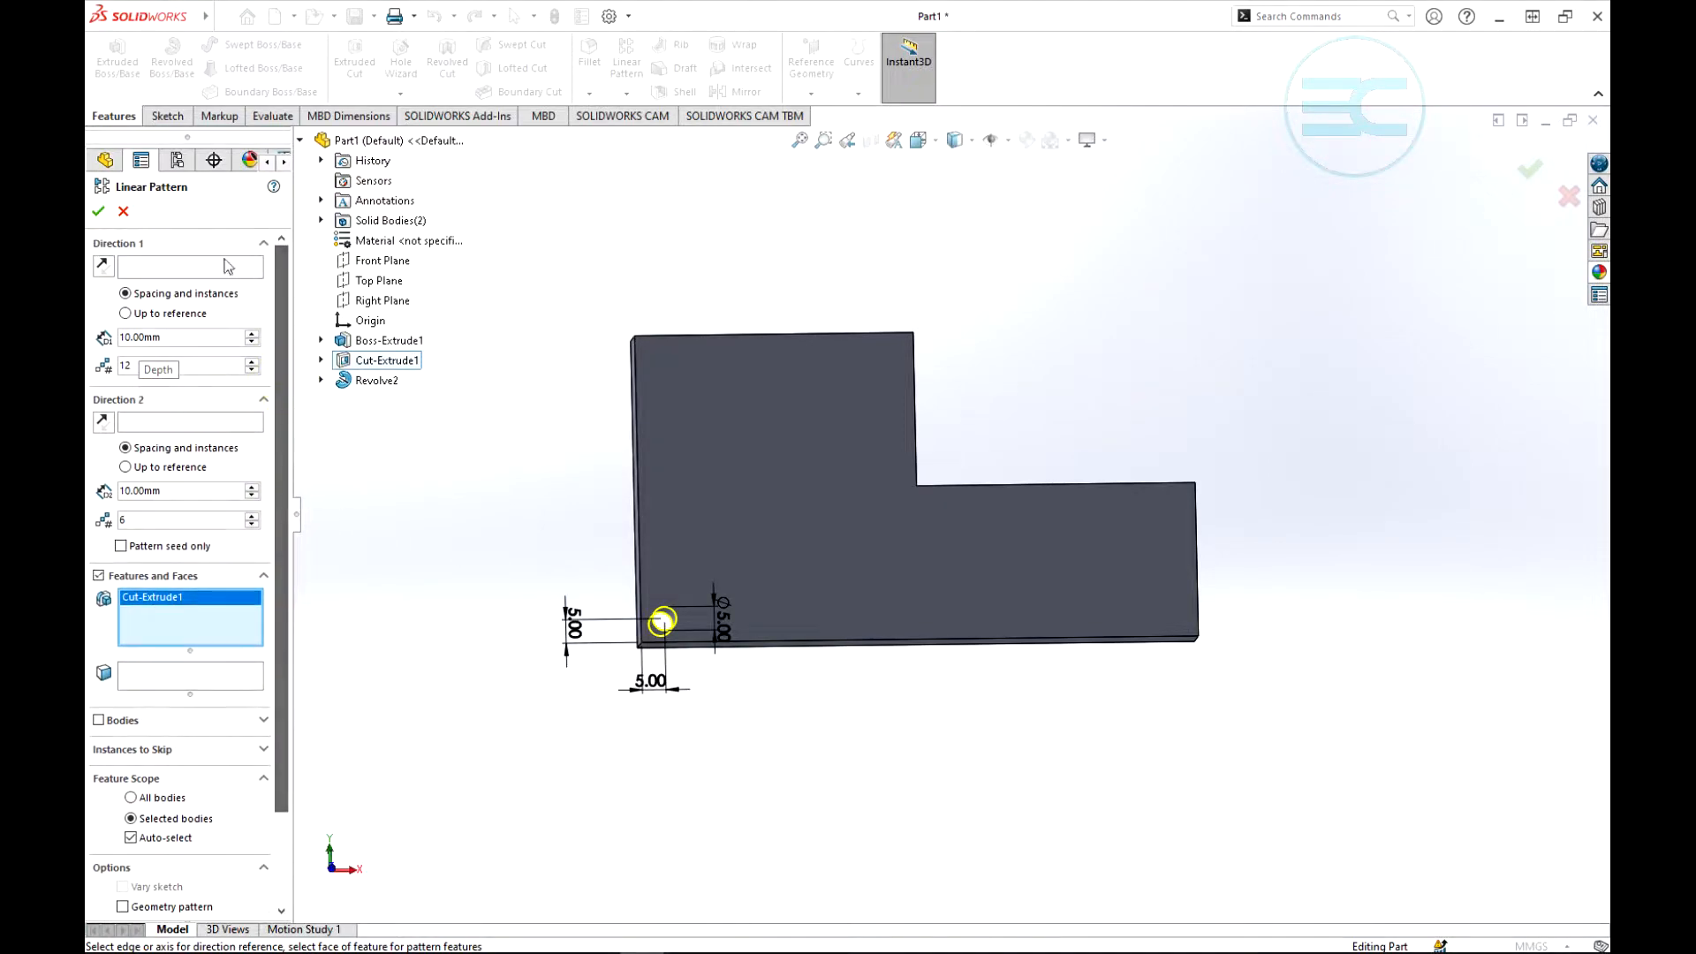
{"action": "left_click", "coordinate": [150, 269]}
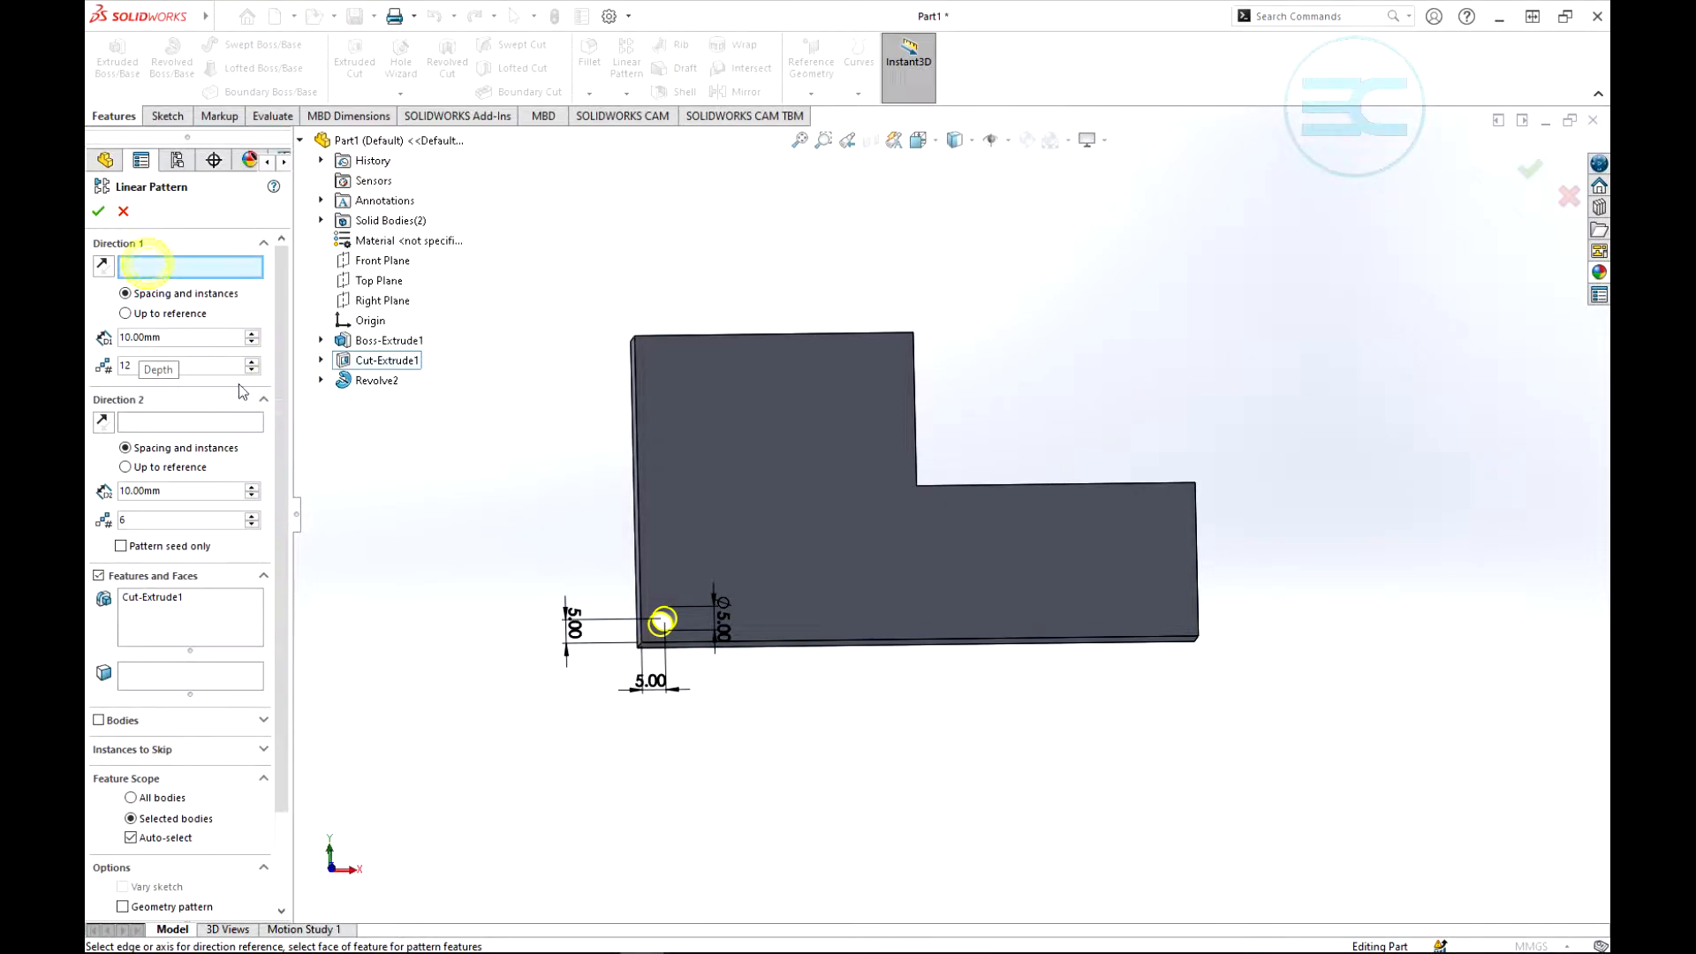
{"action": "left_click", "coordinate": [804, 643]}
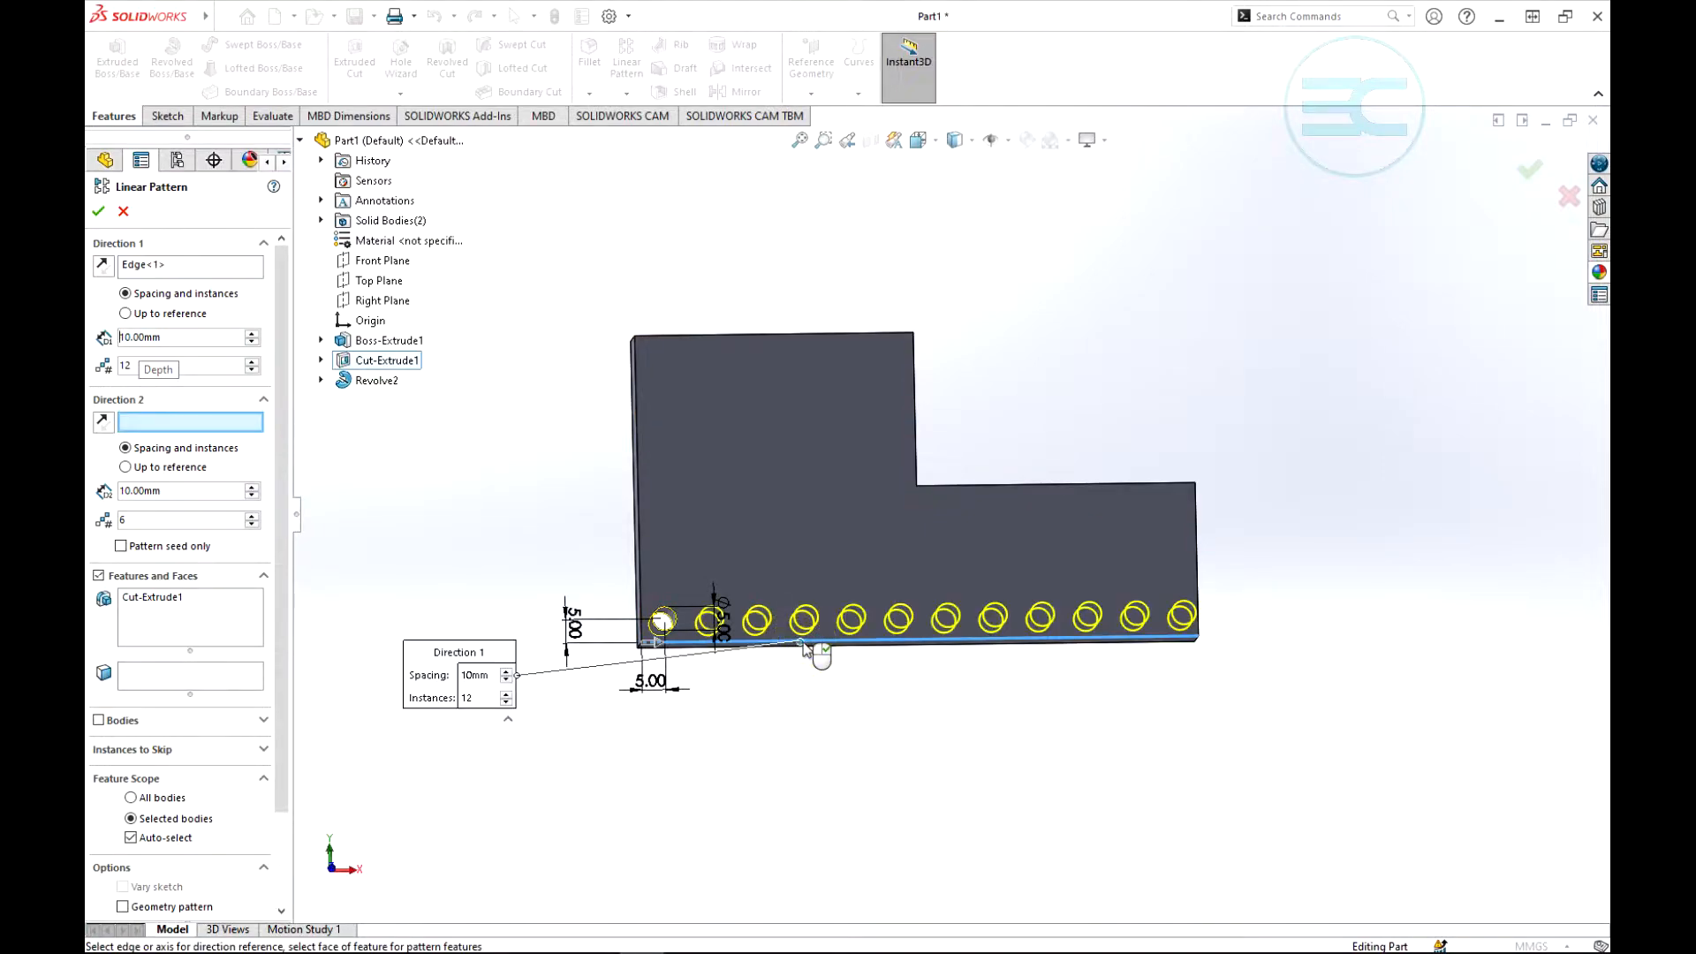
- Set Direction 1 of the hole pattern to 11 instances with 11 mm spacing
{"action": "left_click", "coordinate": [251, 371]}
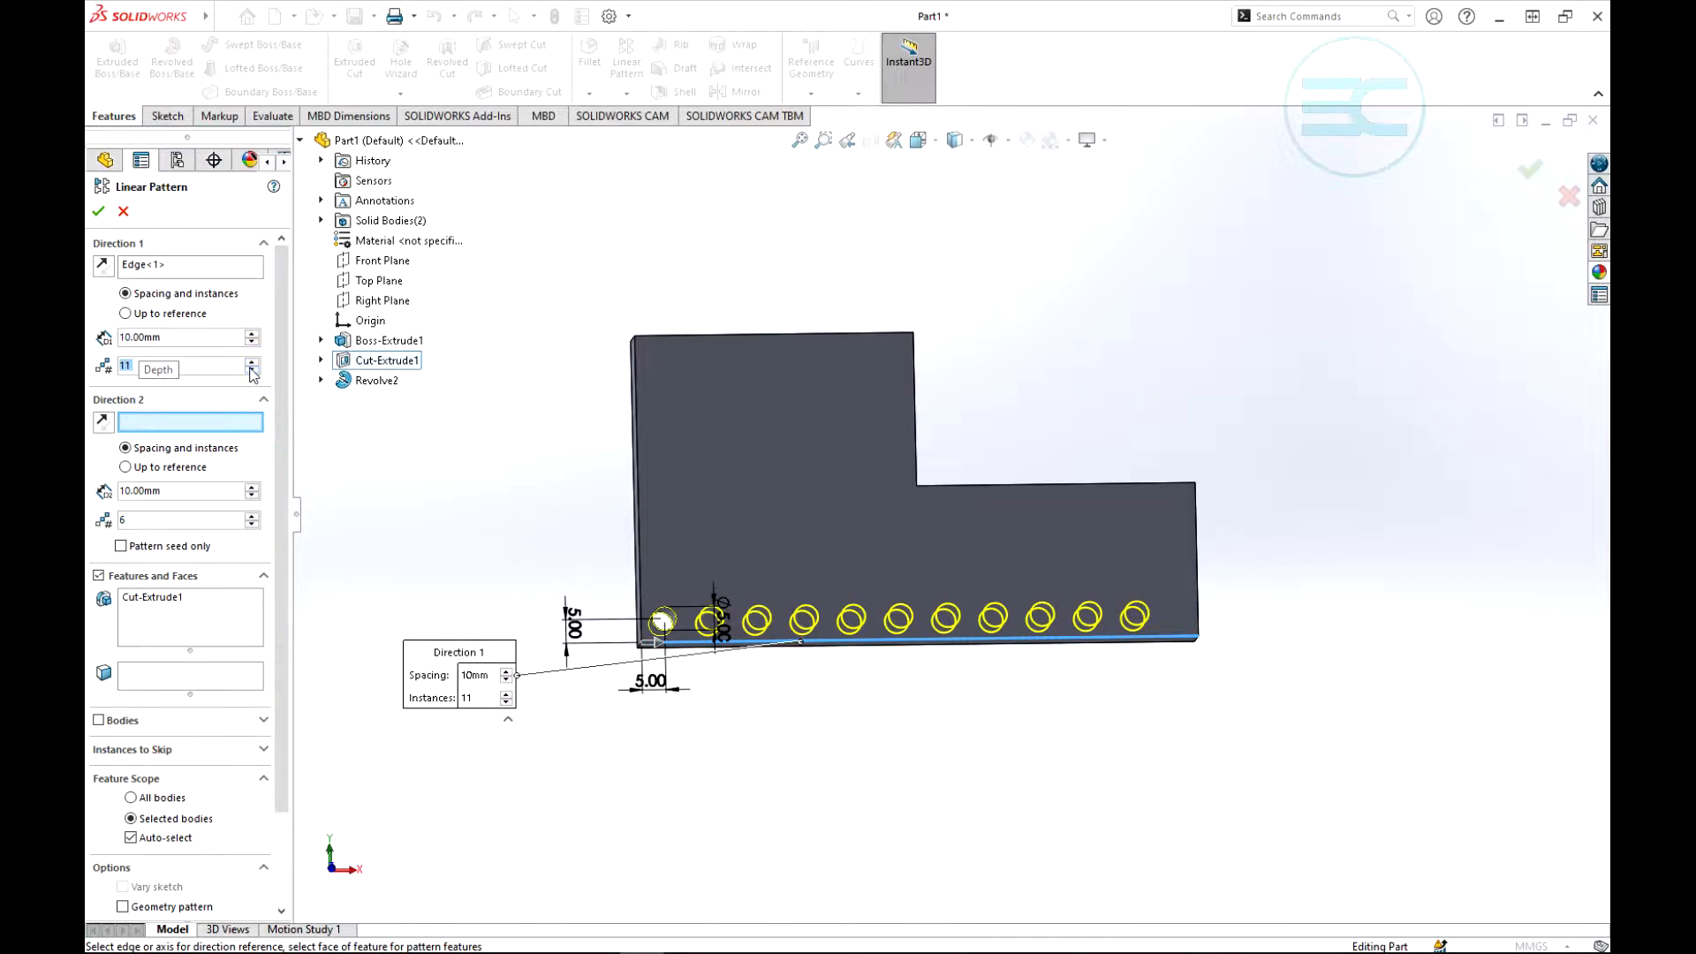
{"action": "left_click", "coordinate": [253, 371]}
{"action": "left_click", "coordinate": [254, 362]}
{"action": "left_click", "coordinate": [254, 335]}
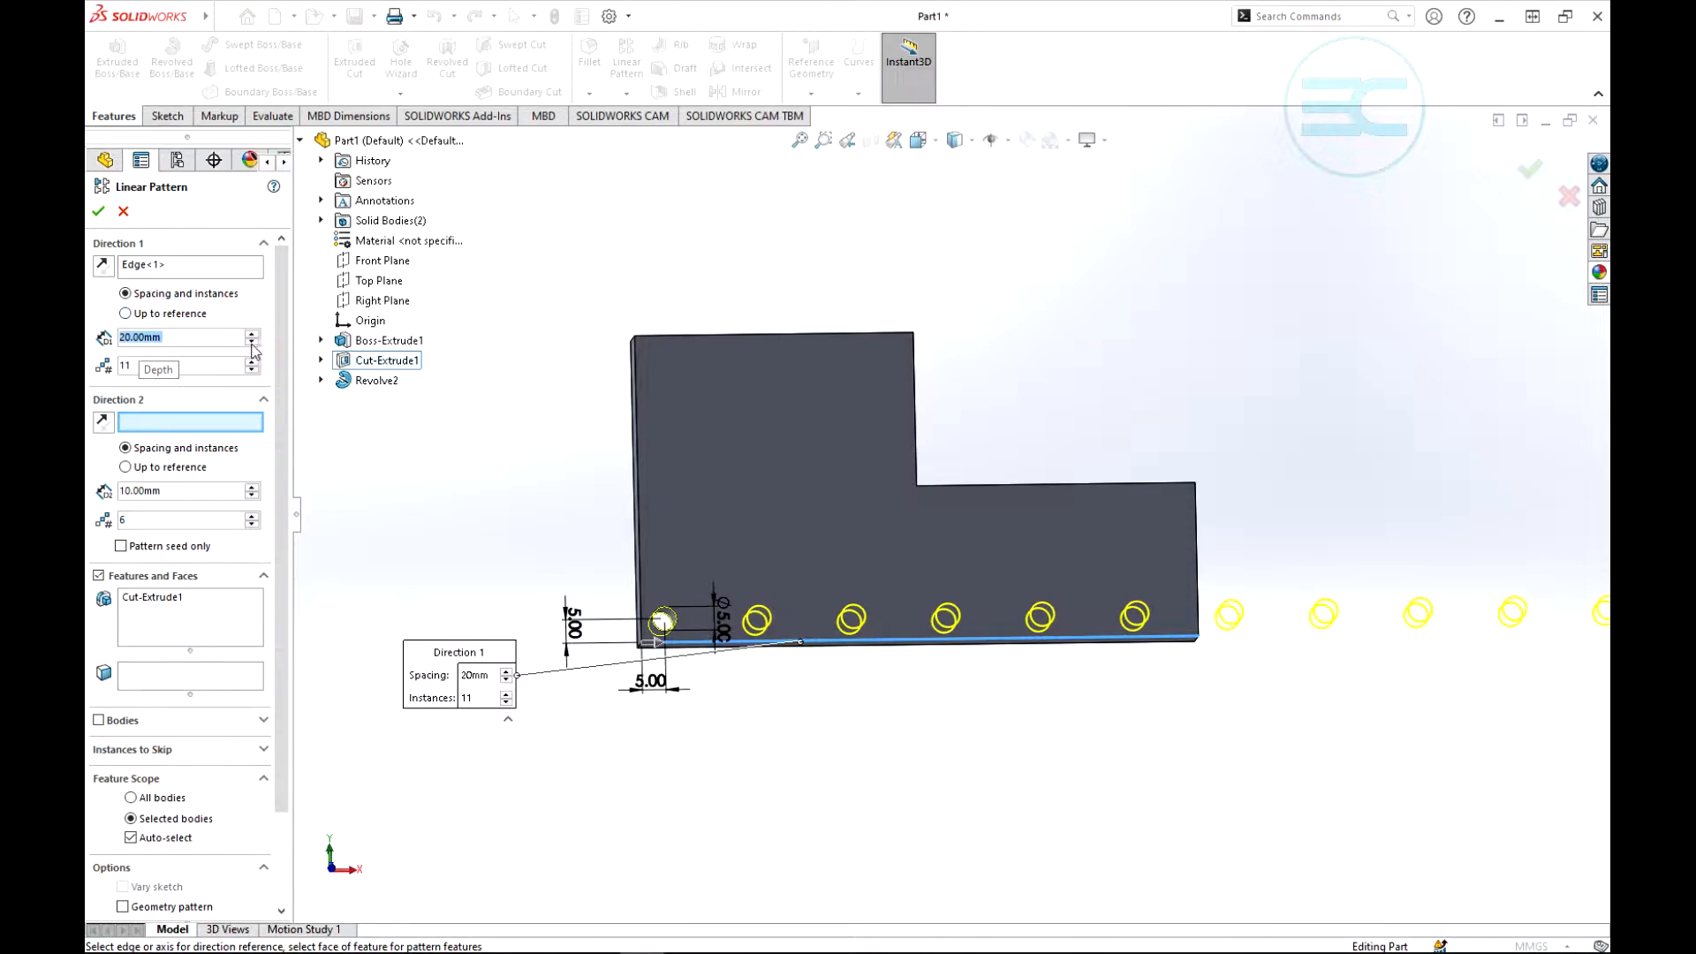
{"action": "left_click", "coordinate": [253, 344]}
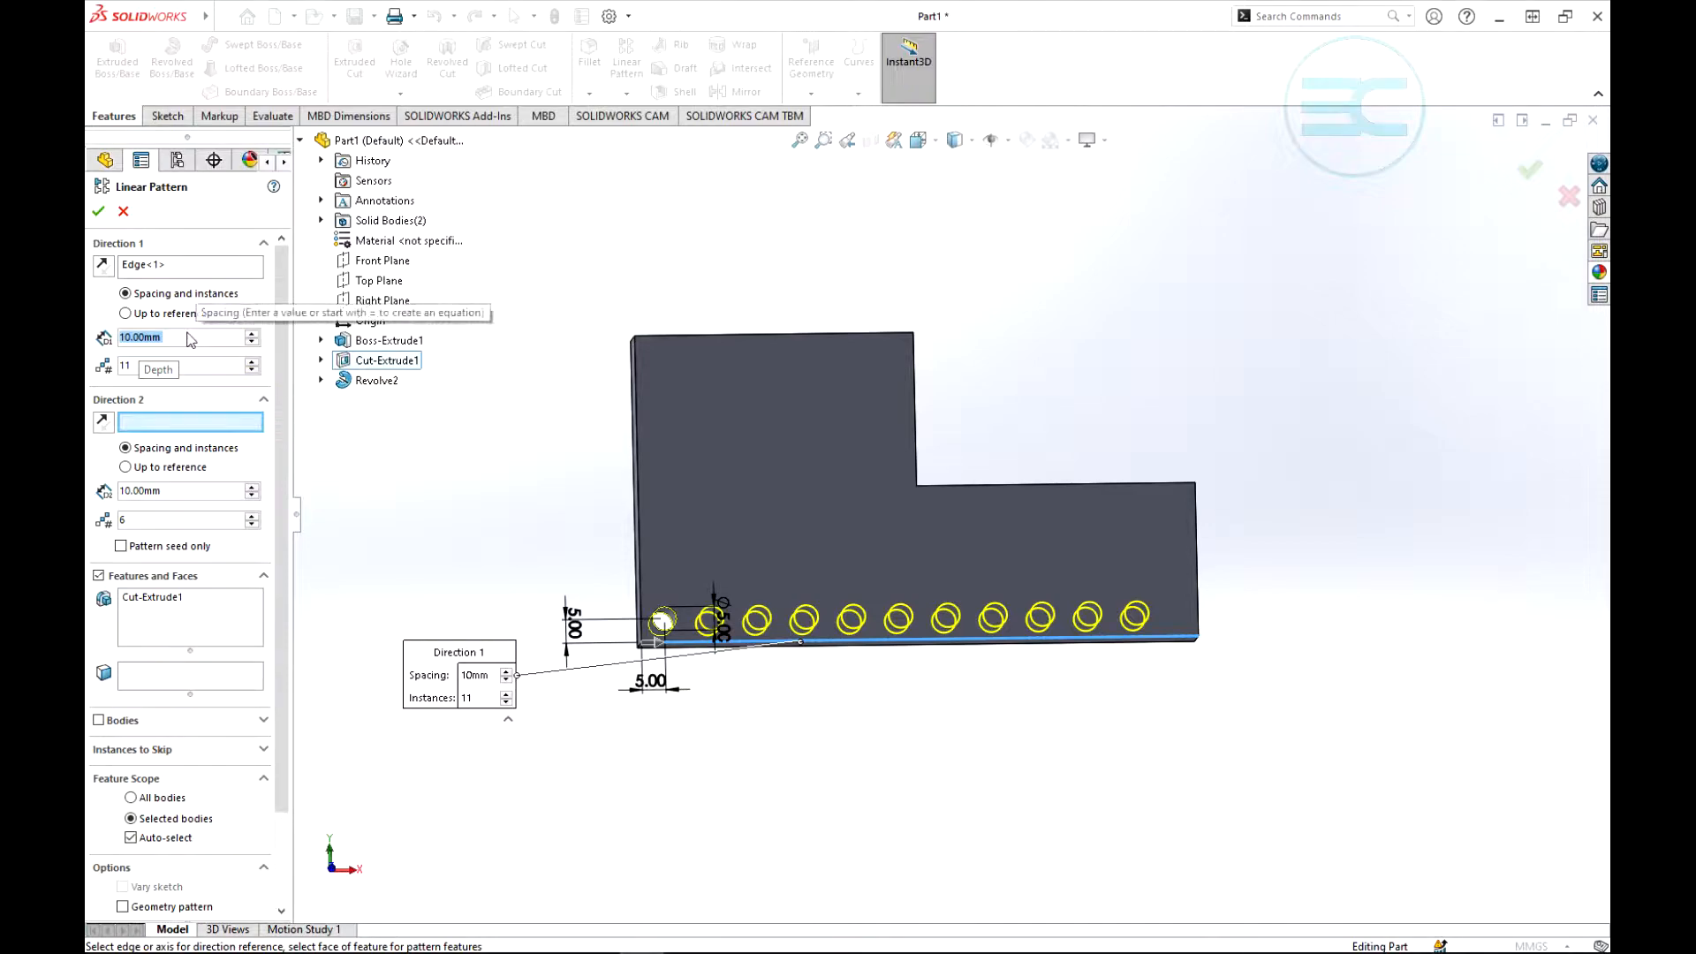
{"action": "type", "text": "11"}
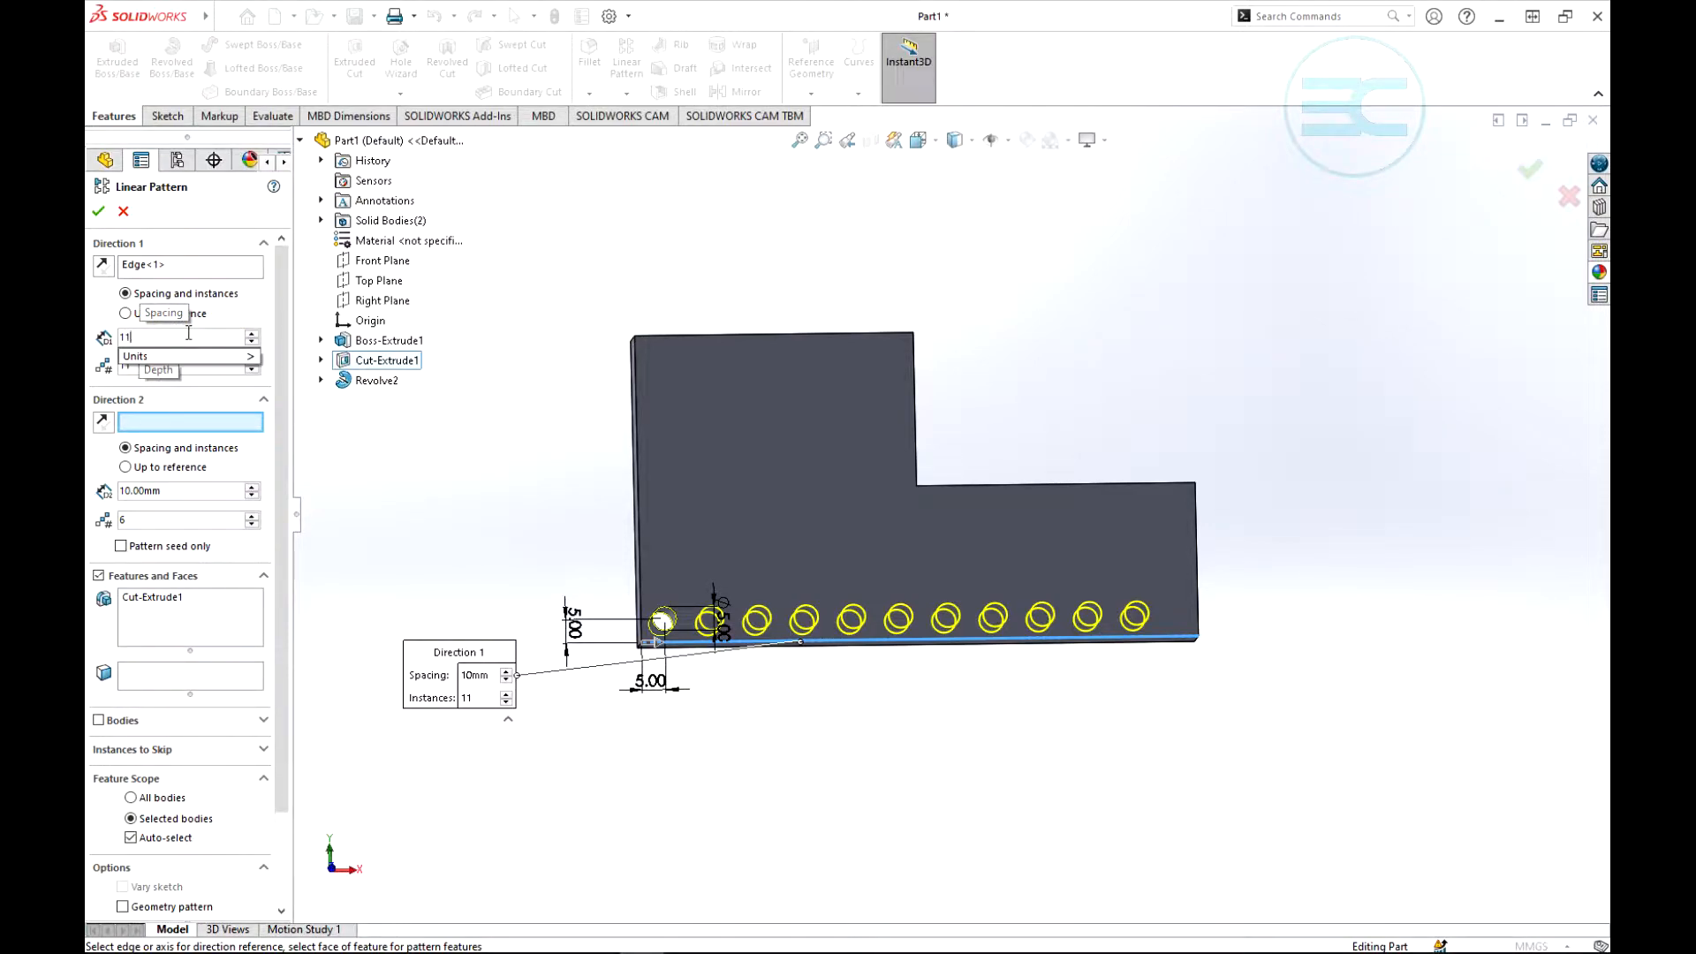
{"action": "key", "text": "Return"}
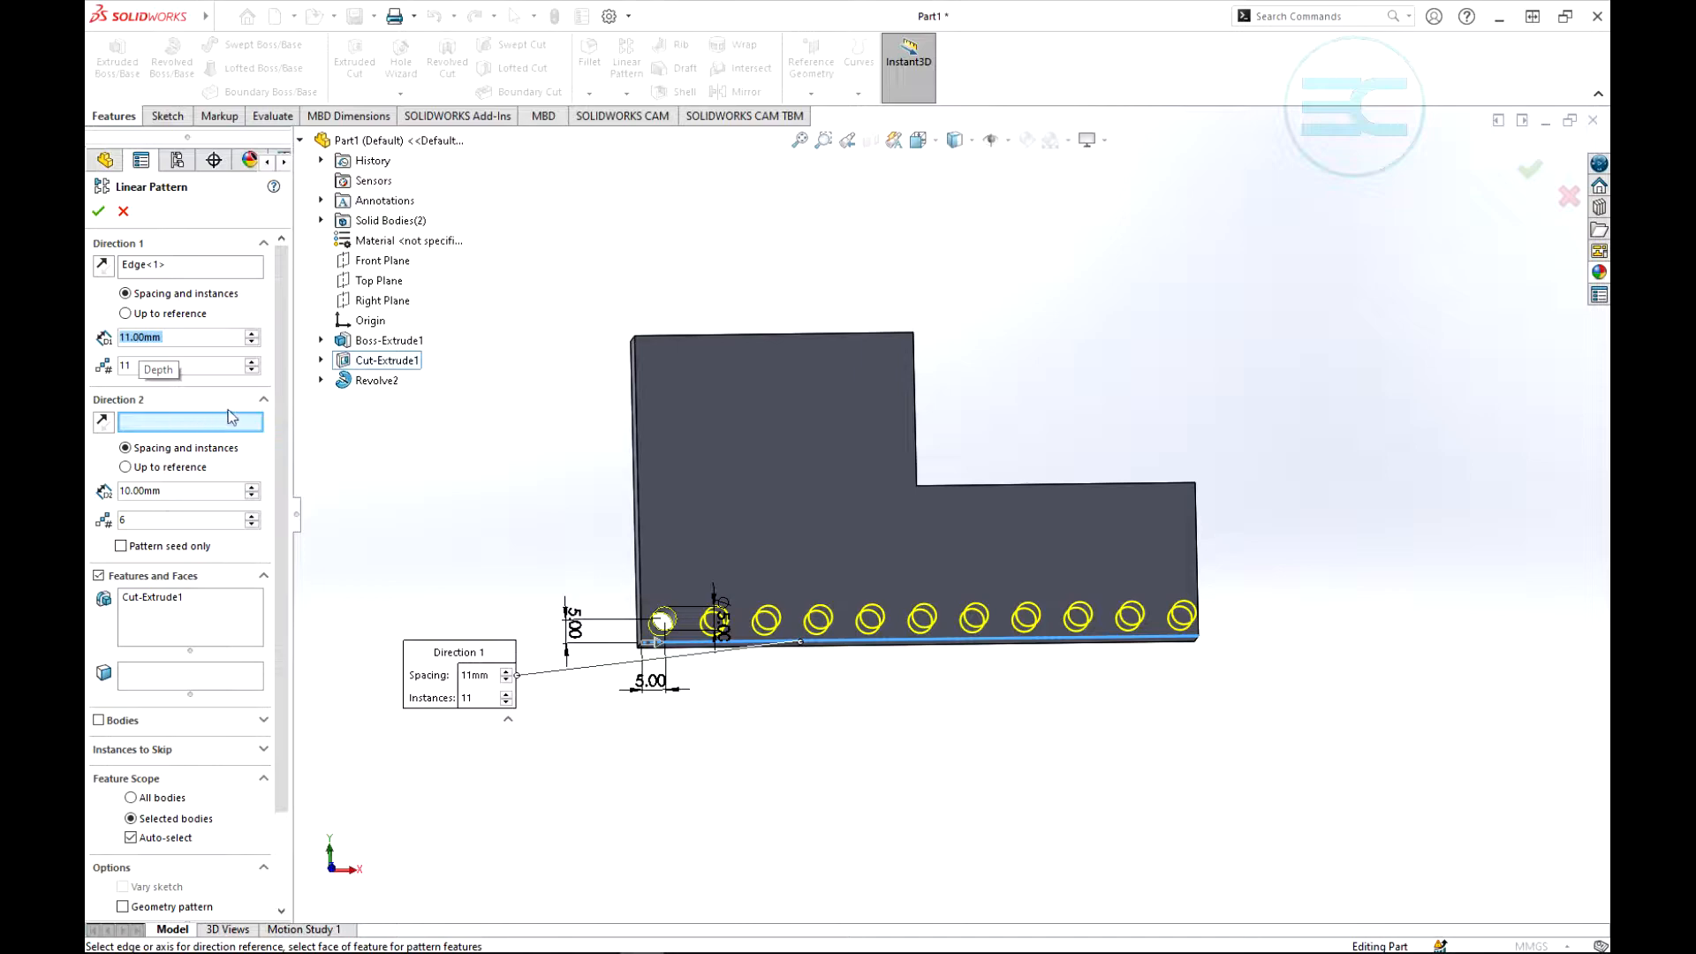
- Use the plate's left vertical edge as Direction 2 and try Pattern seed only, leaving that option off
{"action": "left_click_drag", "start_coordinate": [277, 416], "coordinate": [271, 516]}
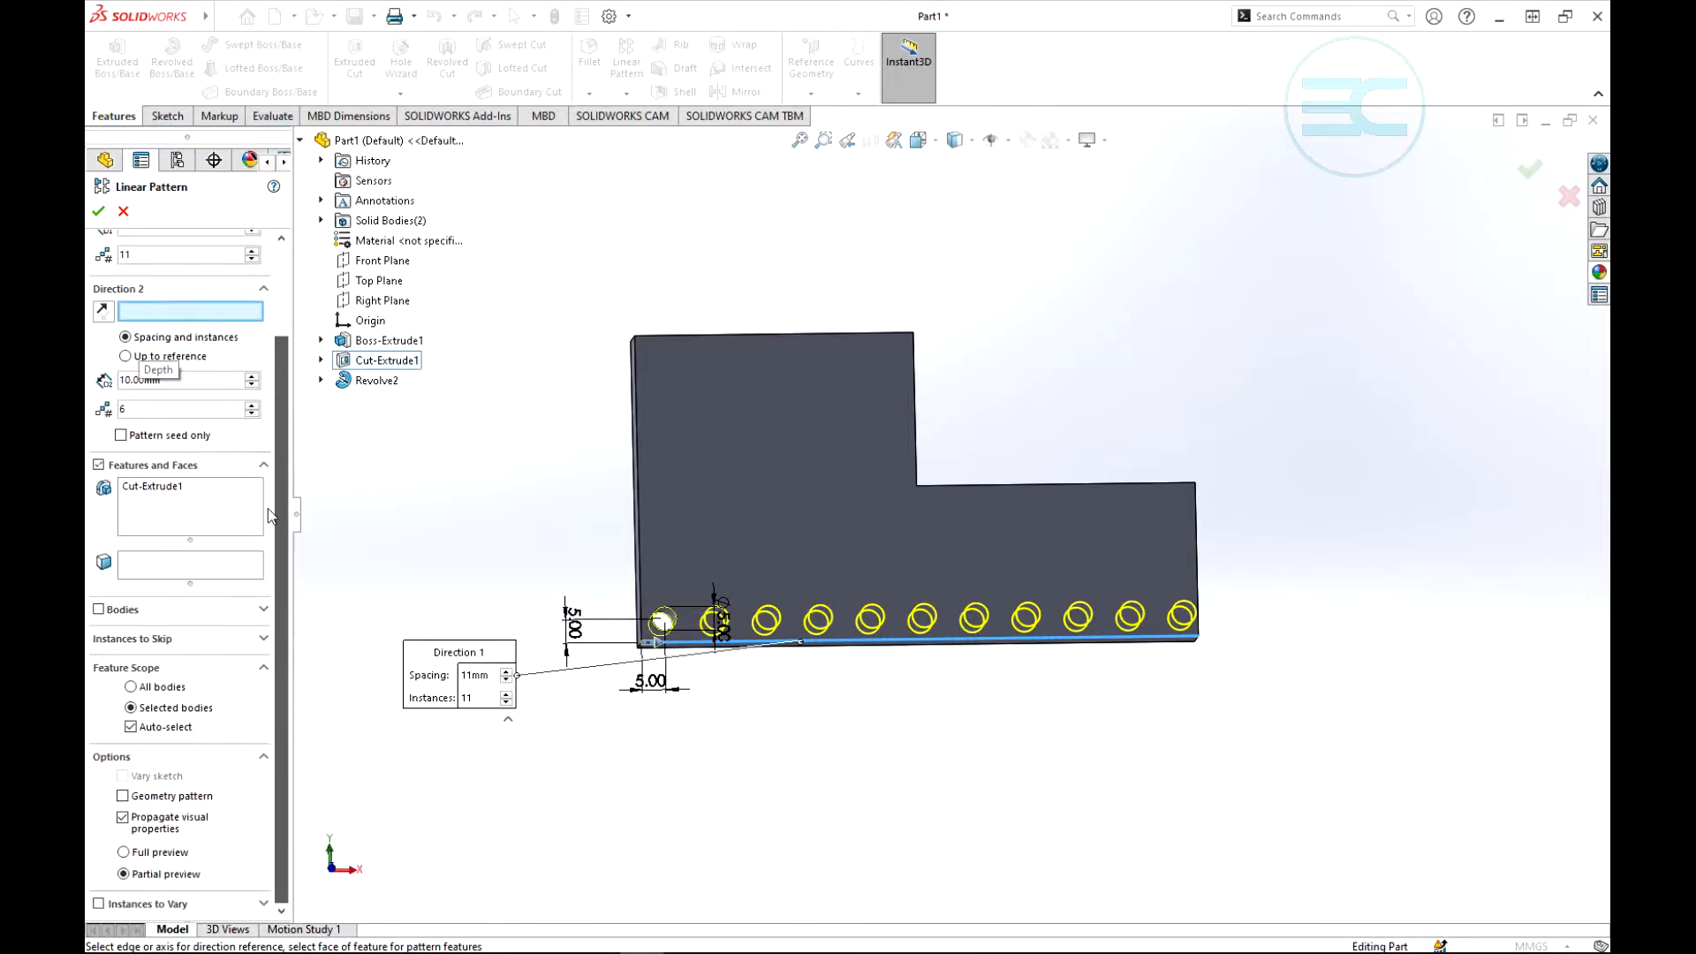
{"action": "left_click", "coordinate": [641, 536]}
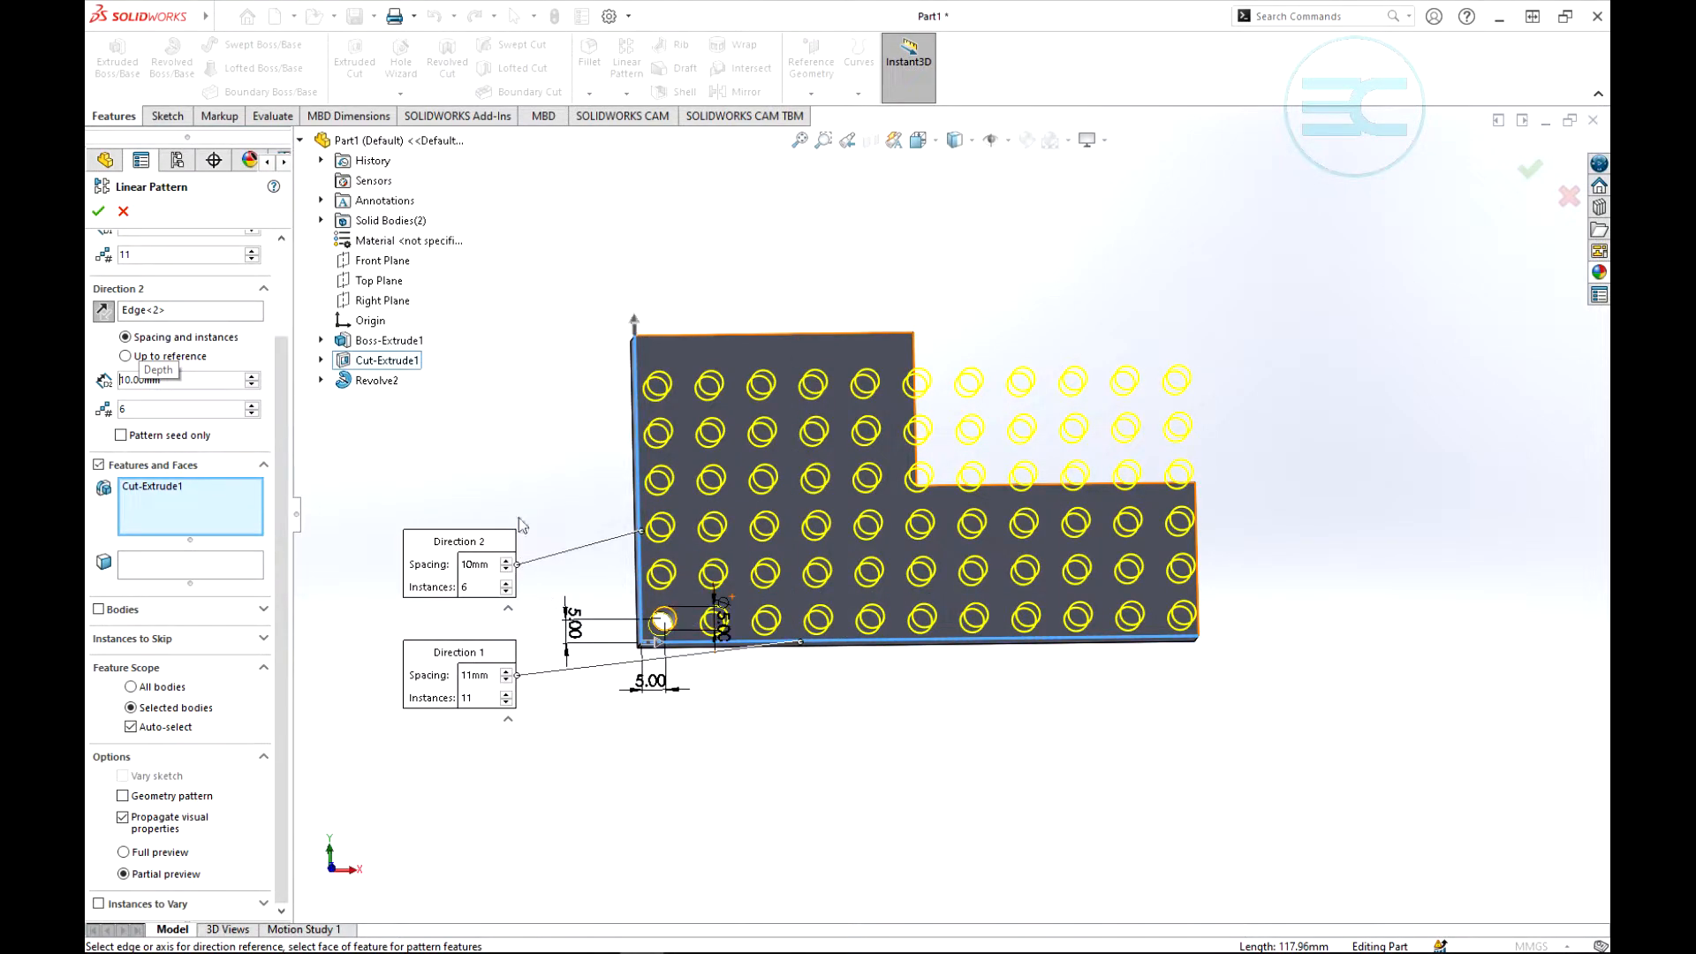
{"action": "left_click", "coordinate": [120, 436]}
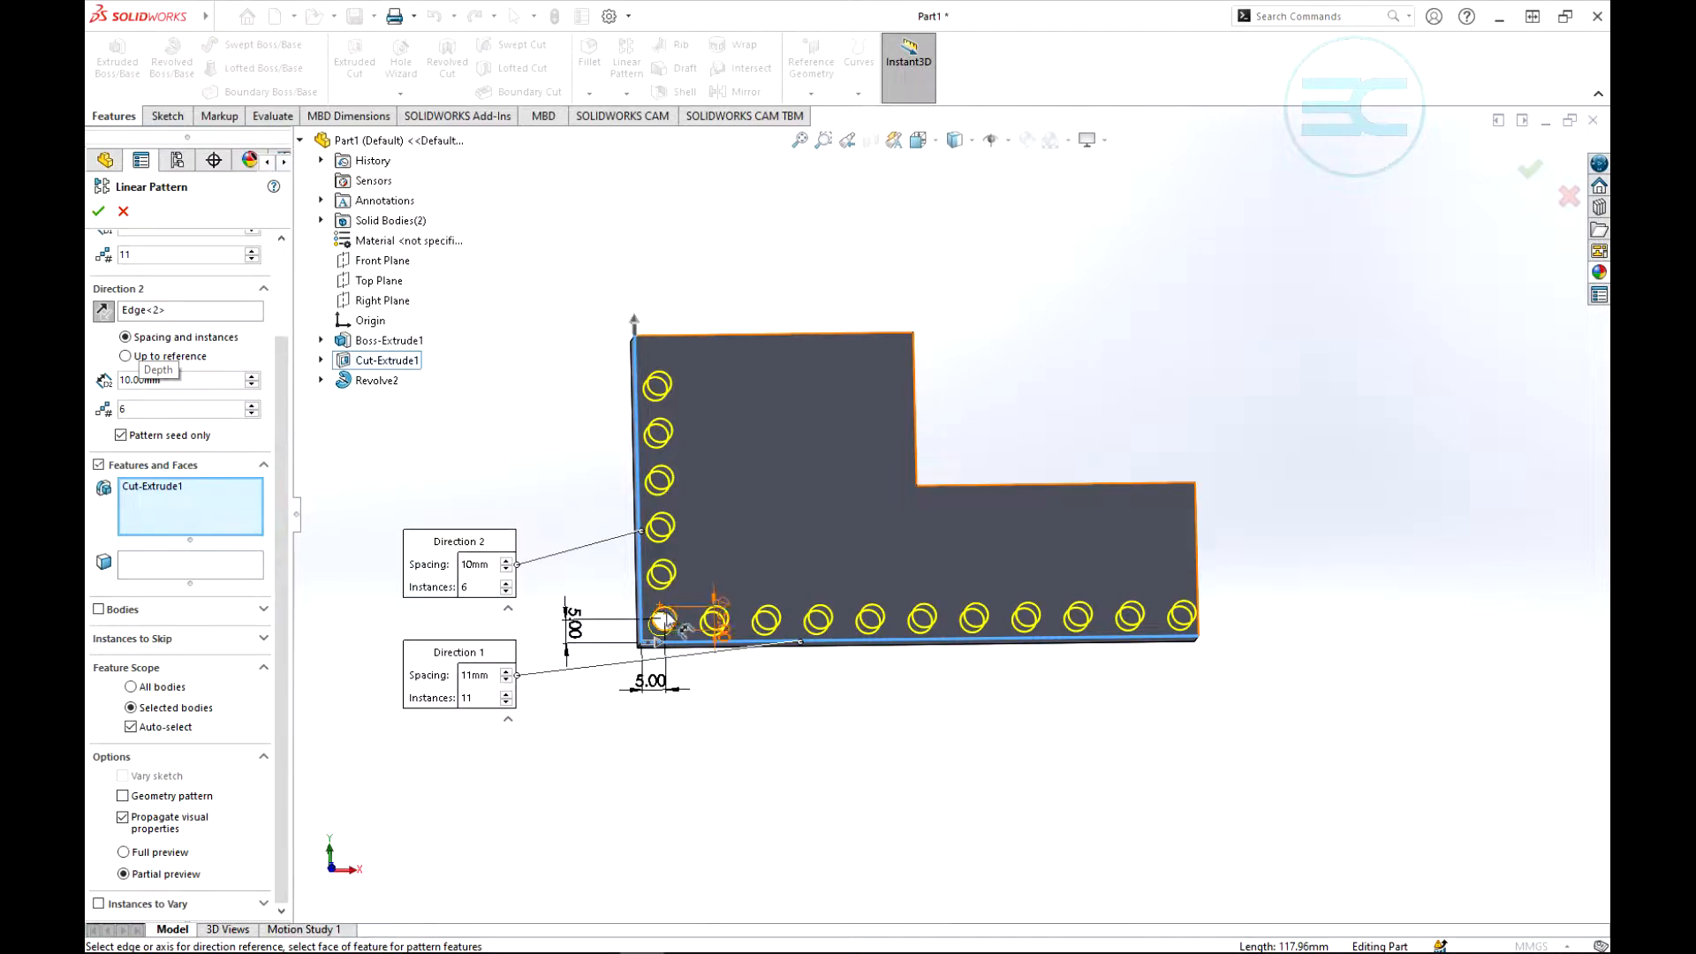
{"action": "left_click", "coordinate": [121, 436]}
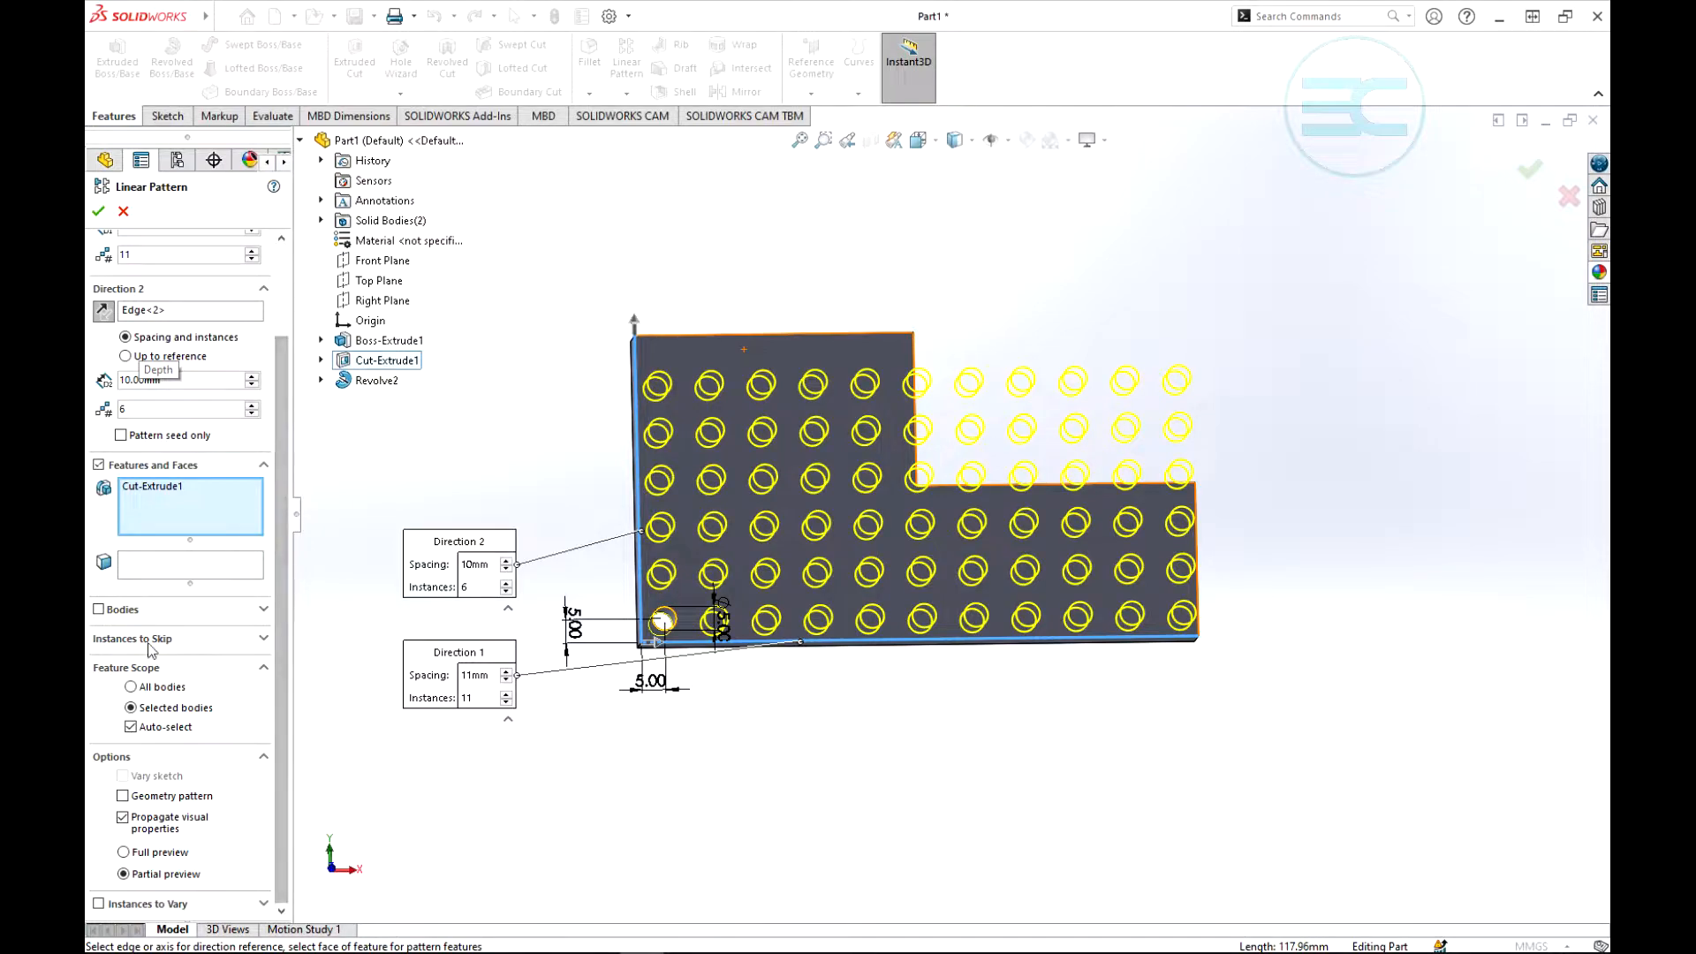
- Skip the 18 hole instances in the upper three rows of the six rightmost columns and finish the linear pattern
{"action": "left_click", "coordinate": [177, 638]}
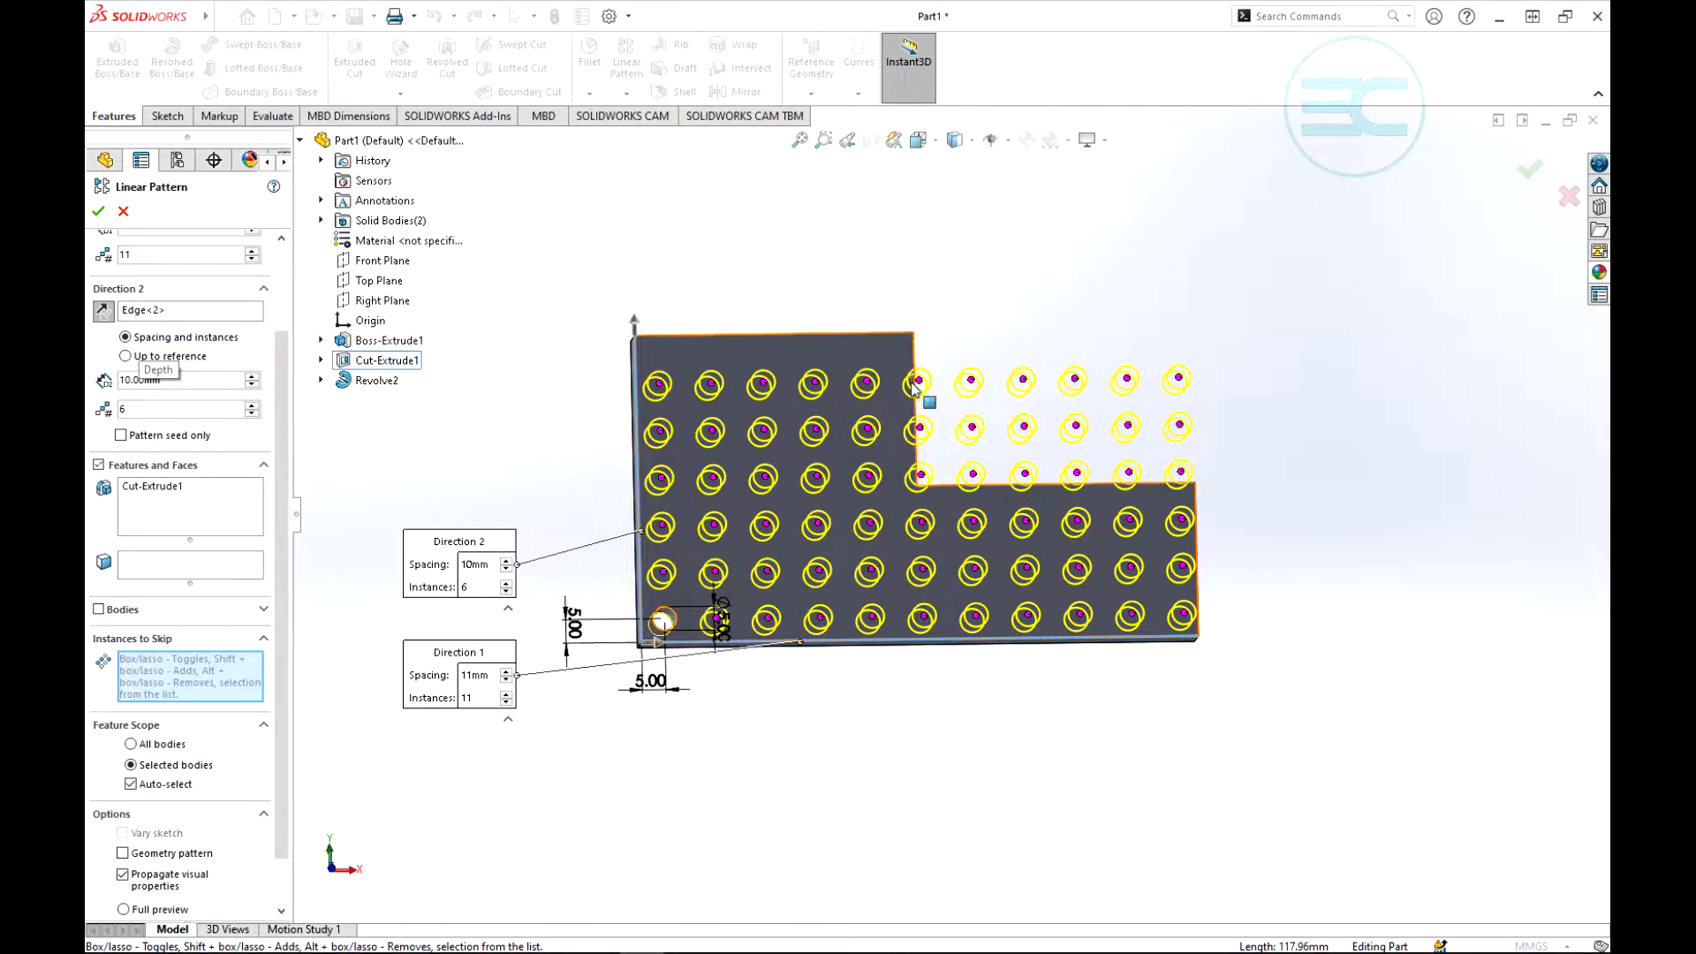
{"action": "left_click", "coordinate": [971, 379]}
{"action": "left_click", "coordinate": [1023, 379]}
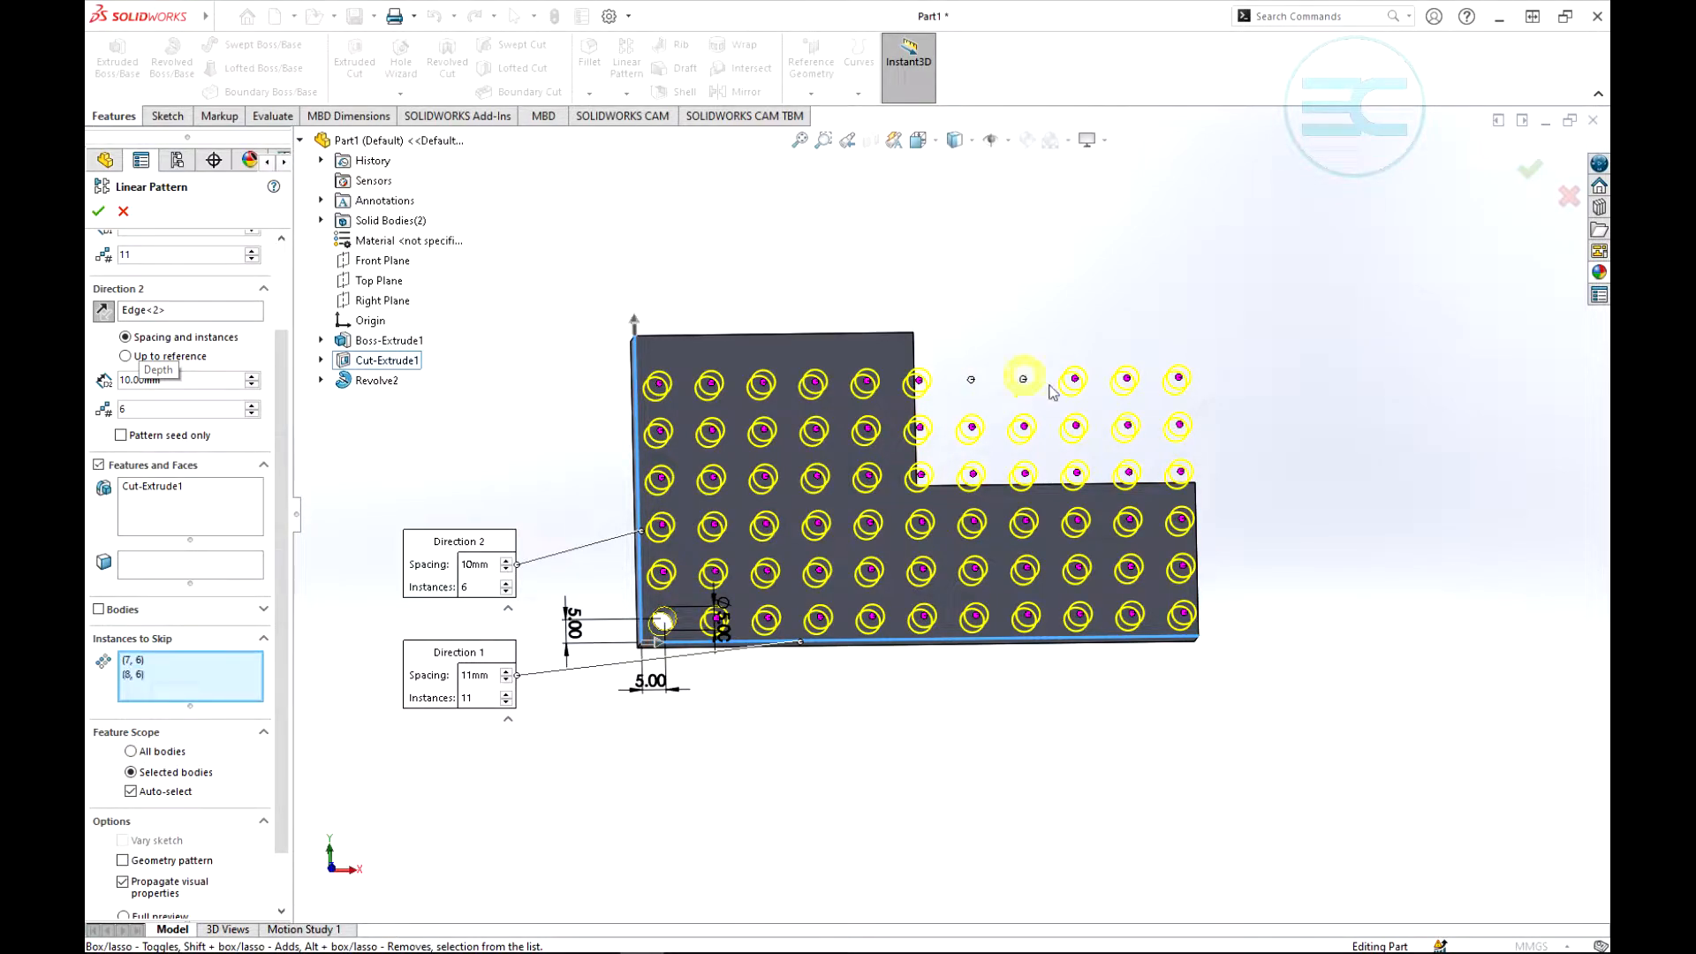
{"action": "left_click", "coordinate": [1075, 379]}
{"action": "left_click", "coordinate": [1127, 379]}
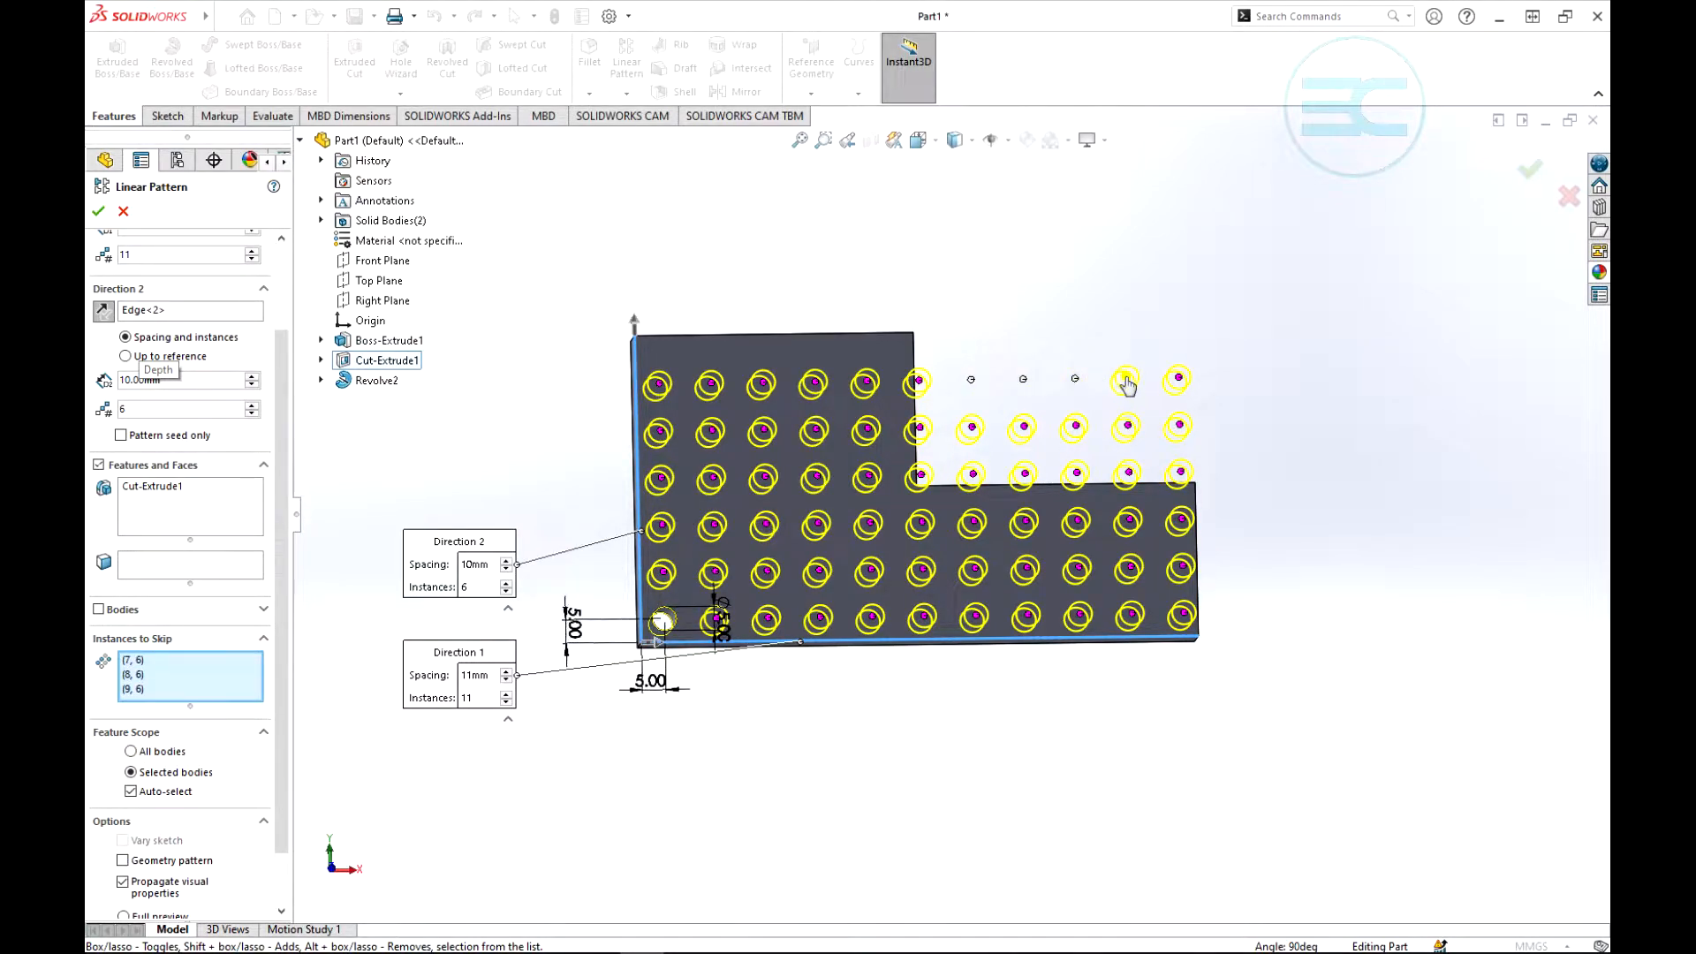
{"action": "left_click", "coordinate": [1179, 378]}
{"action": "left_click", "coordinate": [1179, 425]}
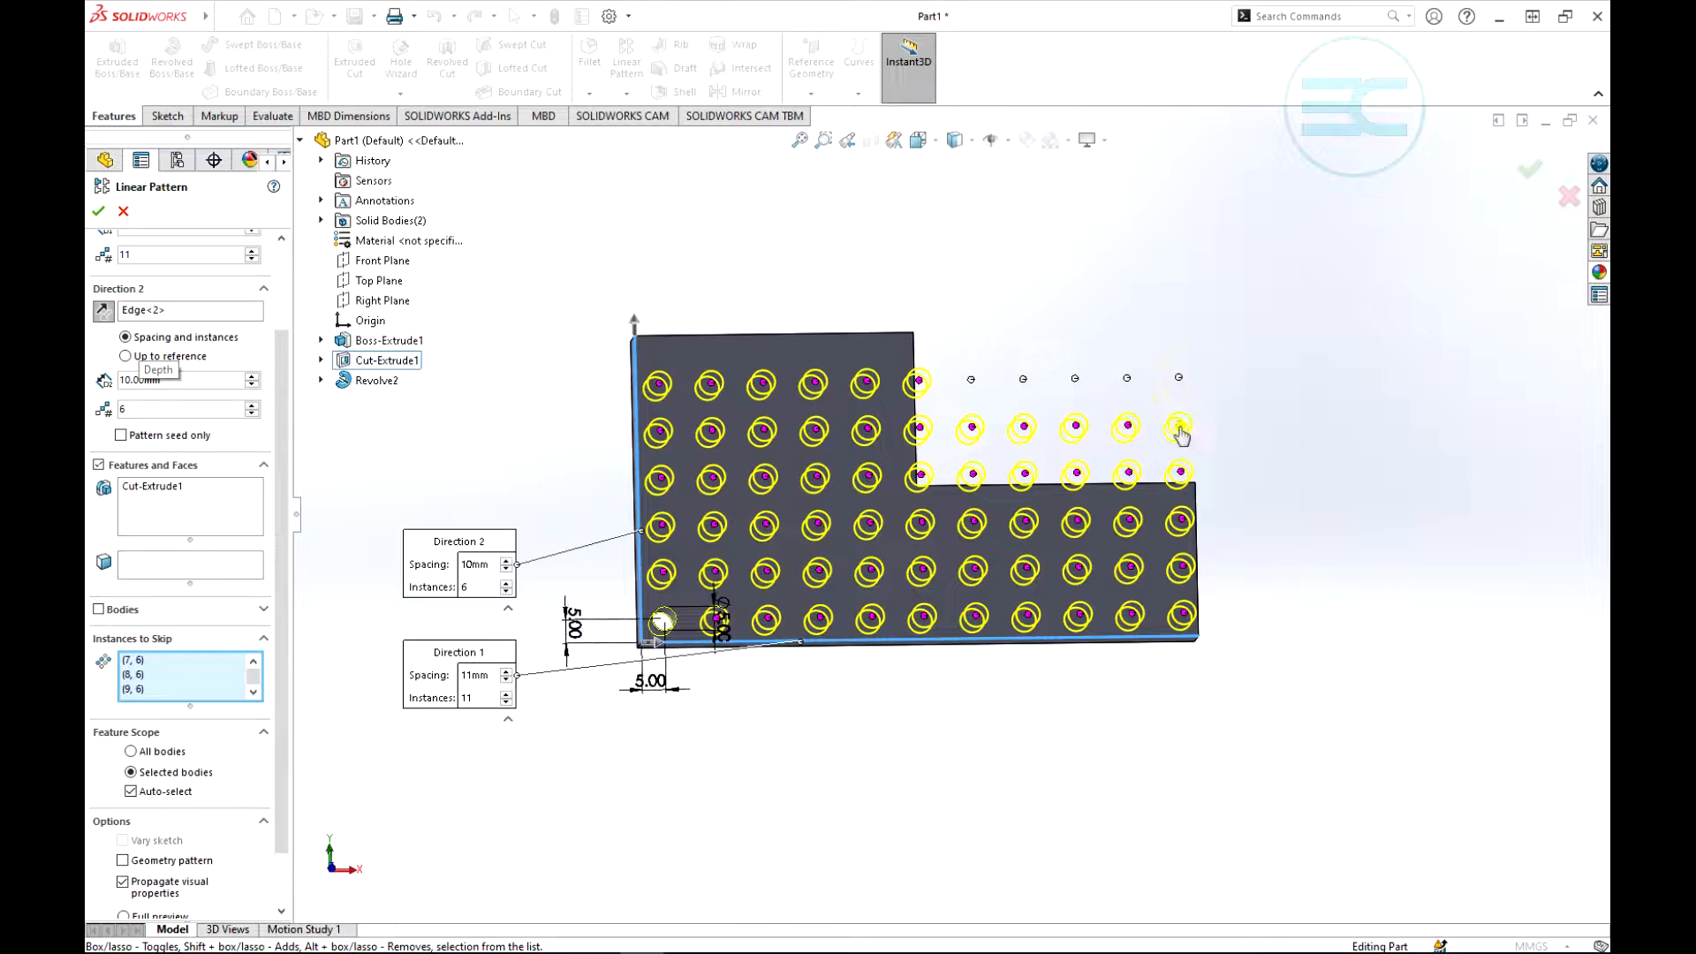
{"action": "left_click", "coordinate": [1128, 426]}
{"action": "left_click", "coordinate": [1075, 425]}
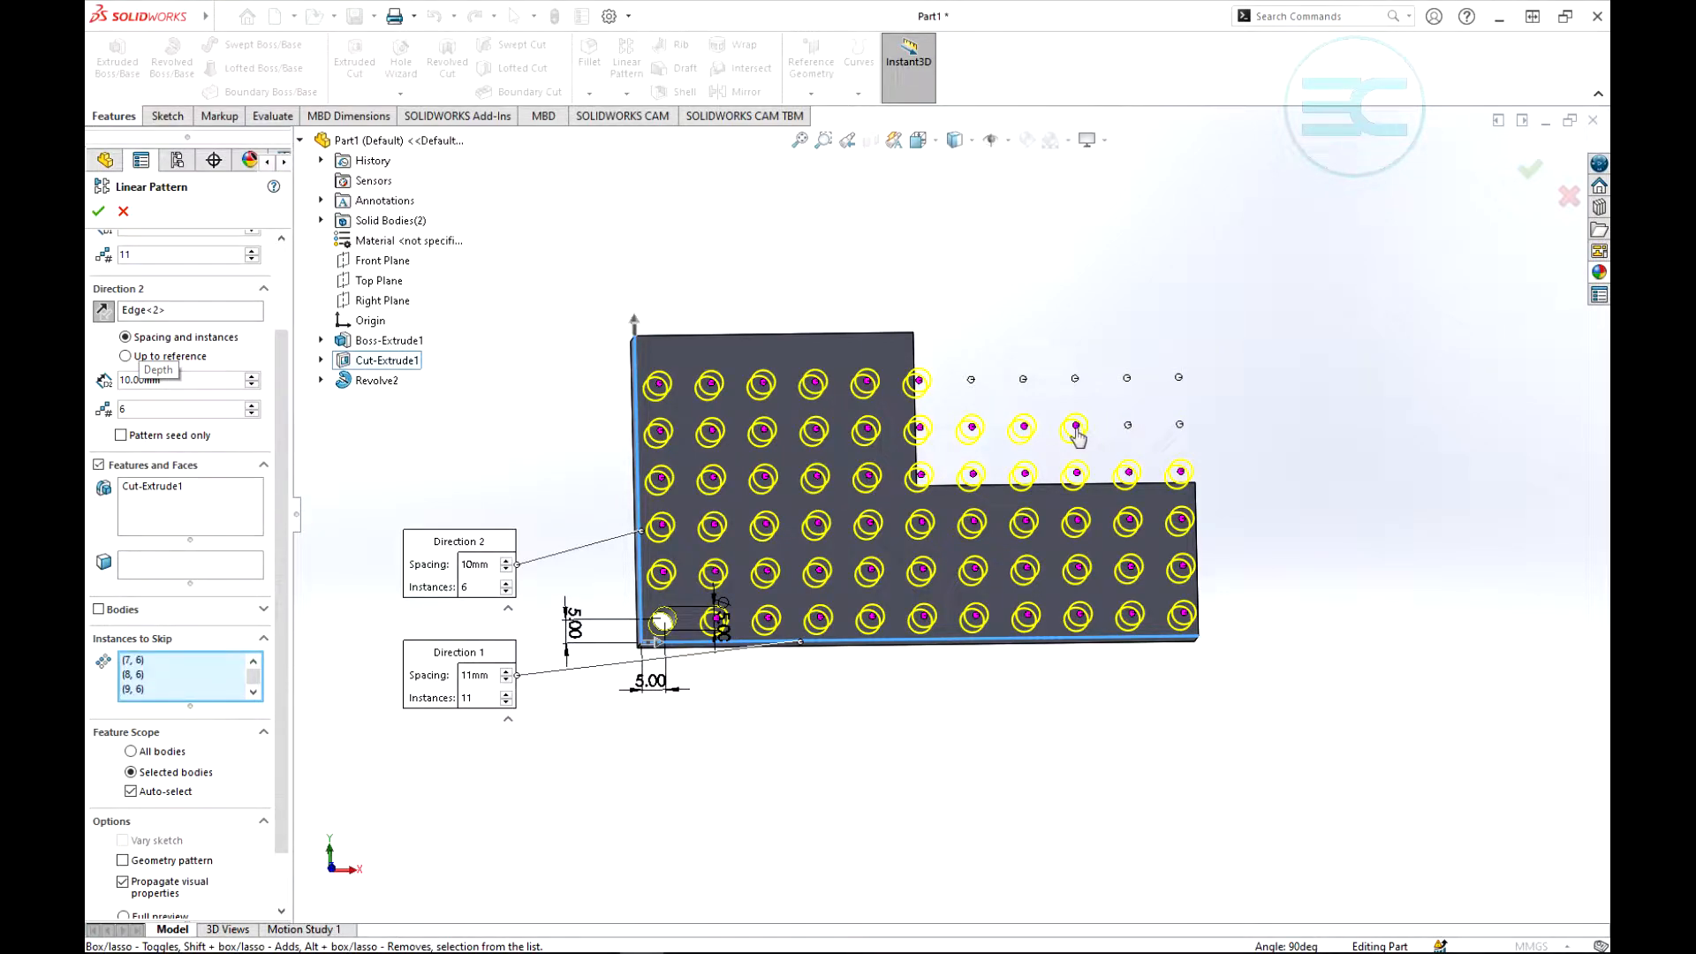
{"action": "left_click", "coordinate": [1024, 427]}
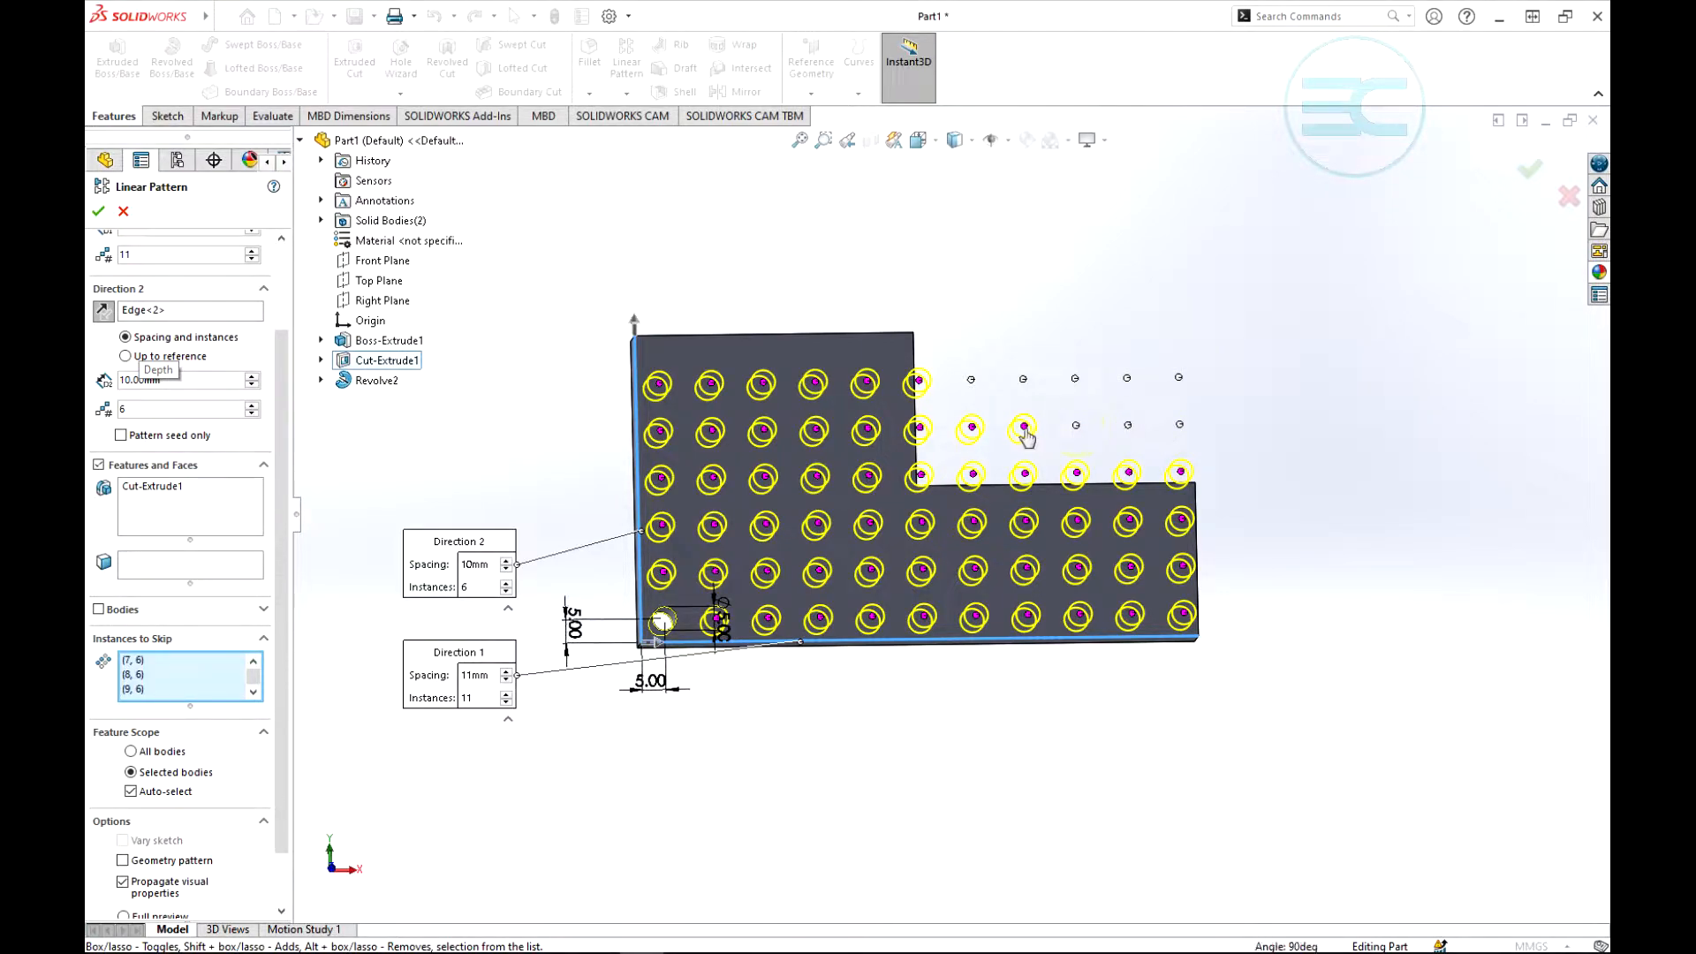
{"action": "left_click", "coordinate": [971, 430]}
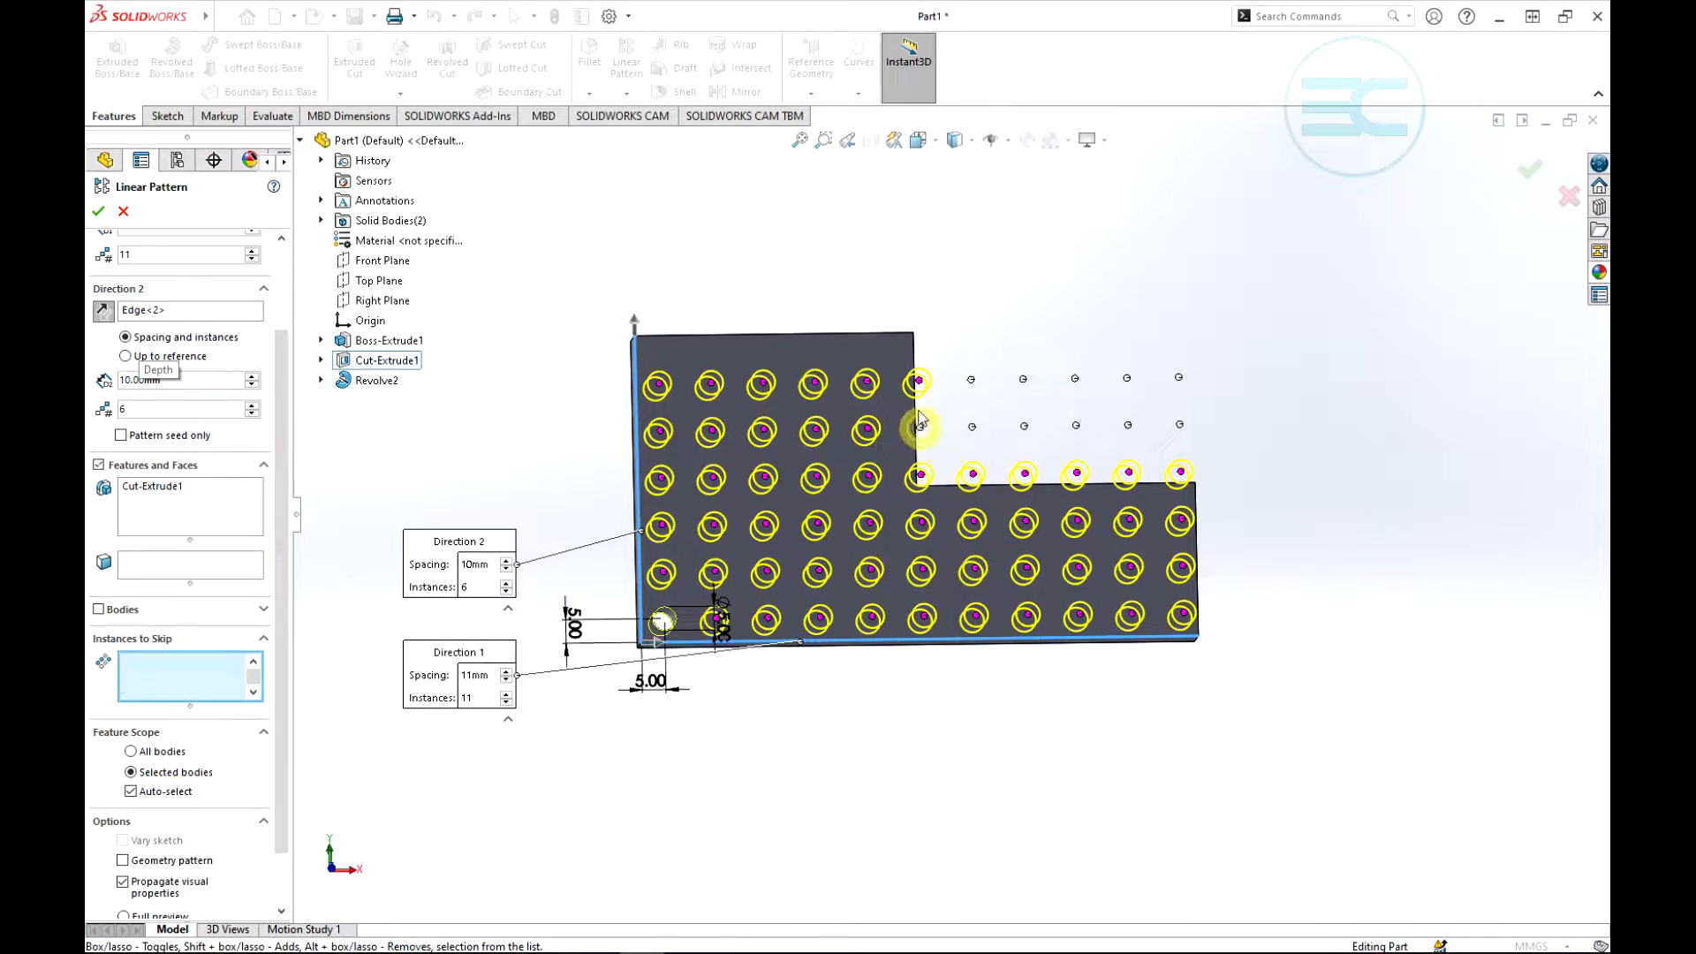
{"action": "left_click", "coordinate": [918, 427]}
{"action": "left_click", "coordinate": [919, 380]}
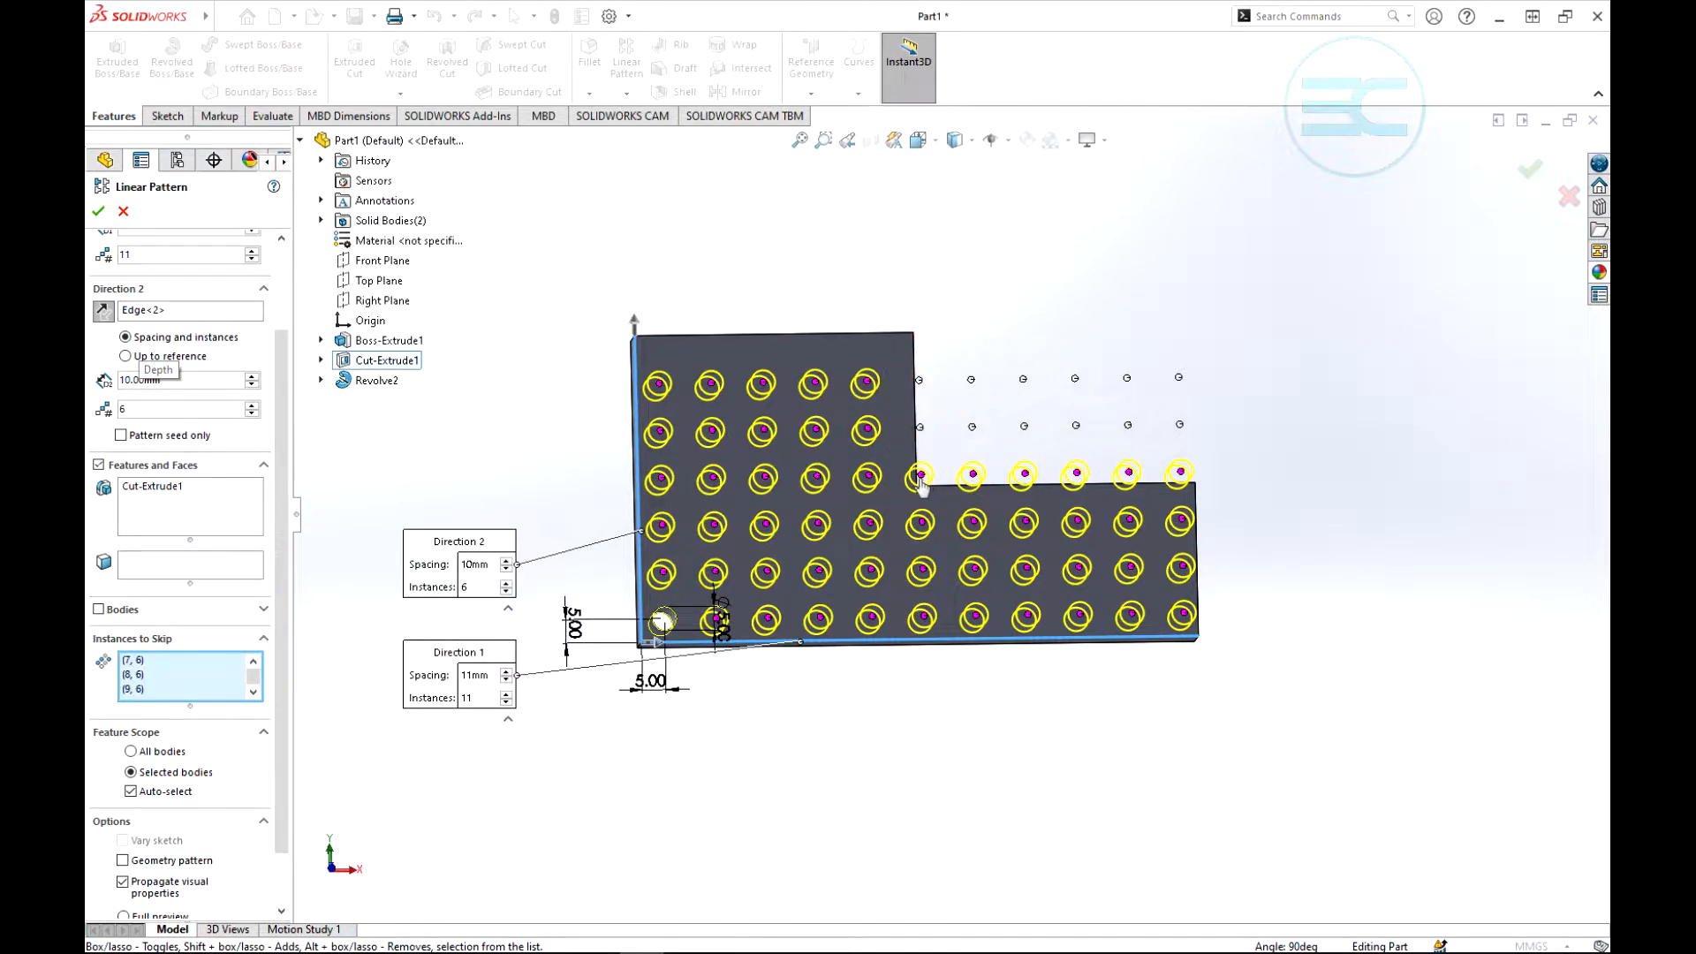
{"action": "left_click", "coordinate": [920, 477]}
{"action": "left_click", "coordinate": [973, 477]}
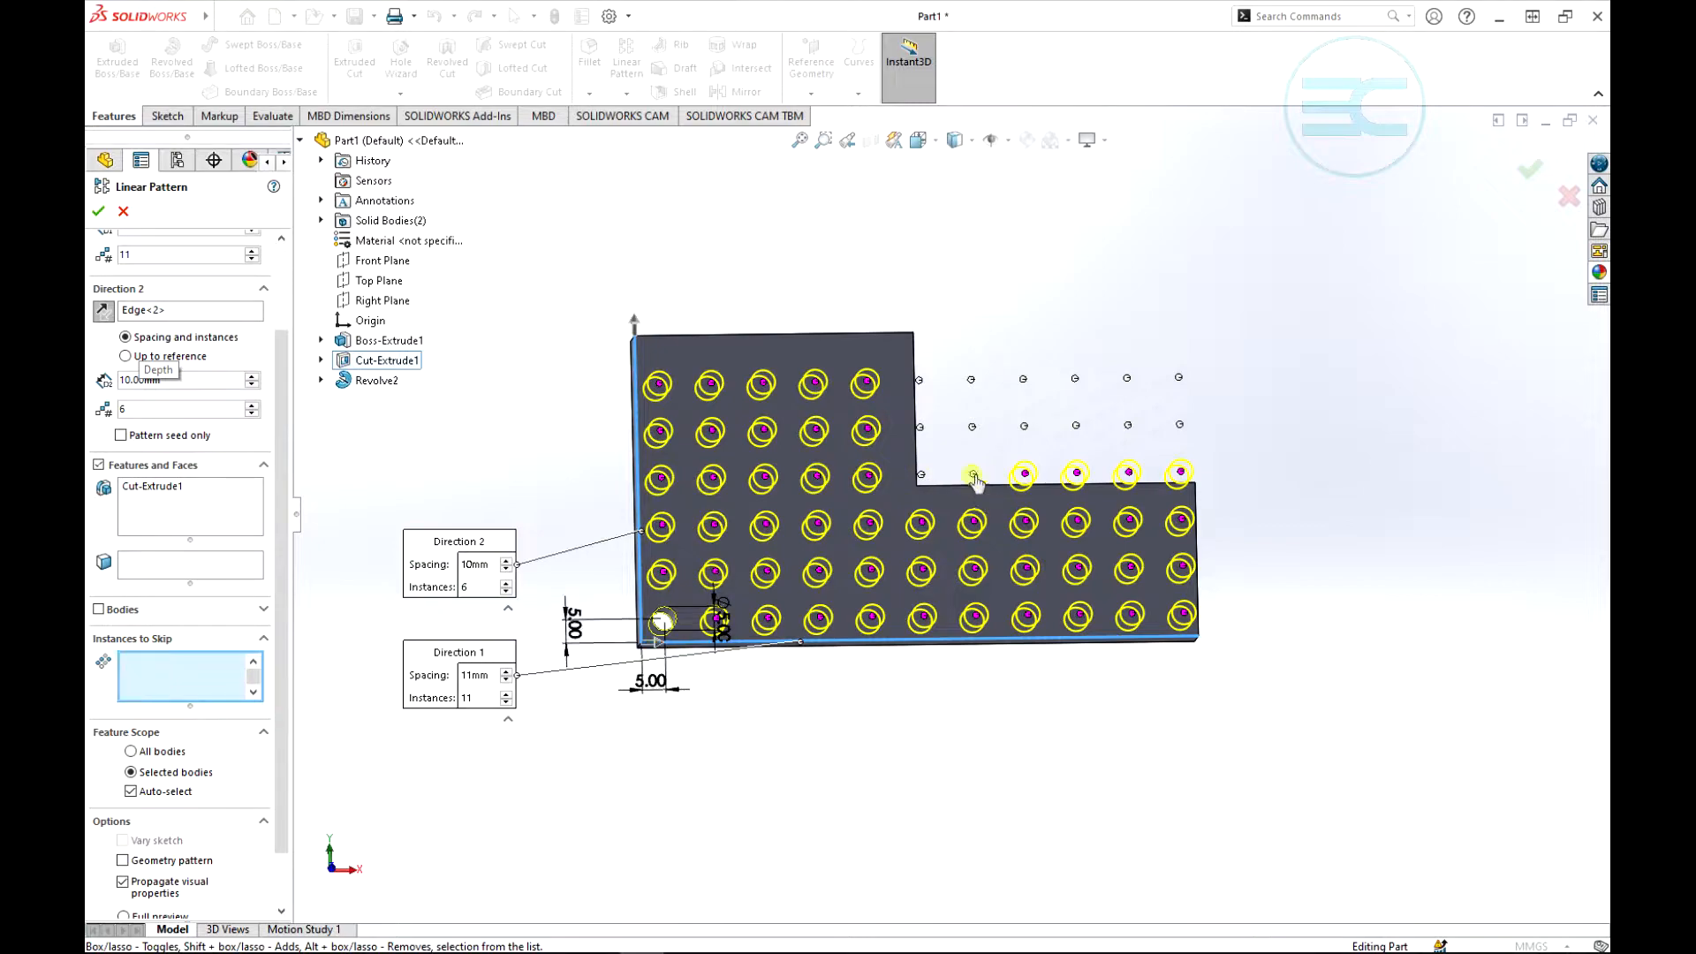
{"action": "left_click", "coordinate": [1025, 477]}
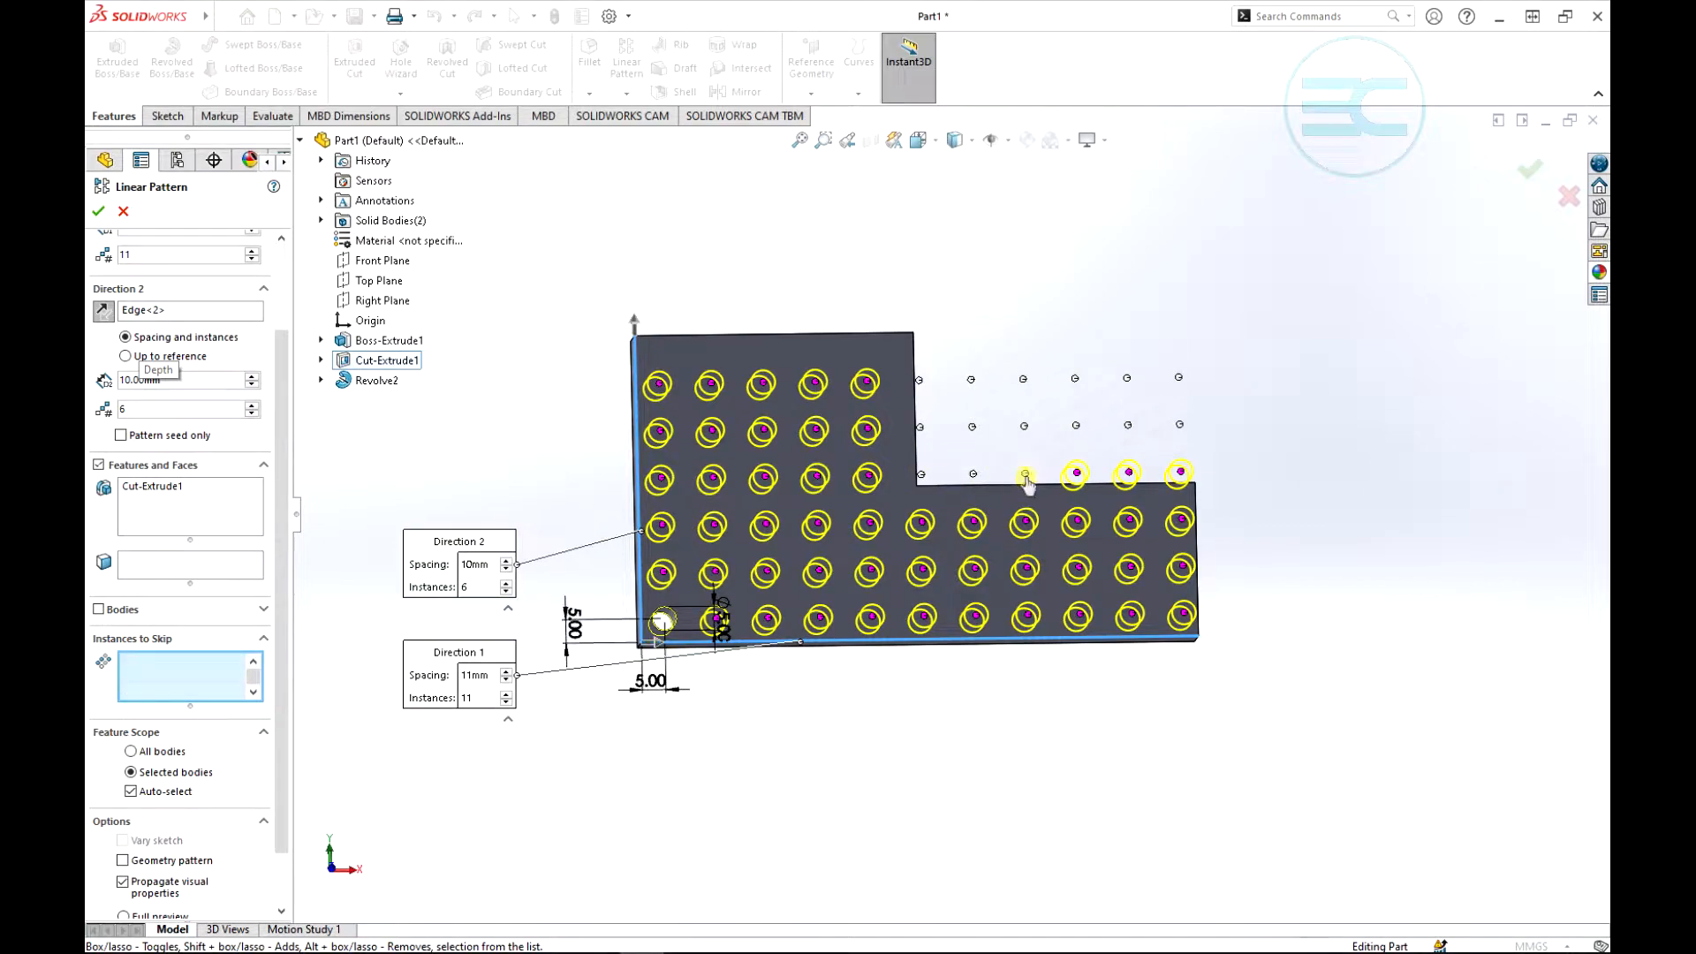
{"action": "left_click", "coordinate": [1075, 477]}
{"action": "left_click", "coordinate": [1127, 475]}
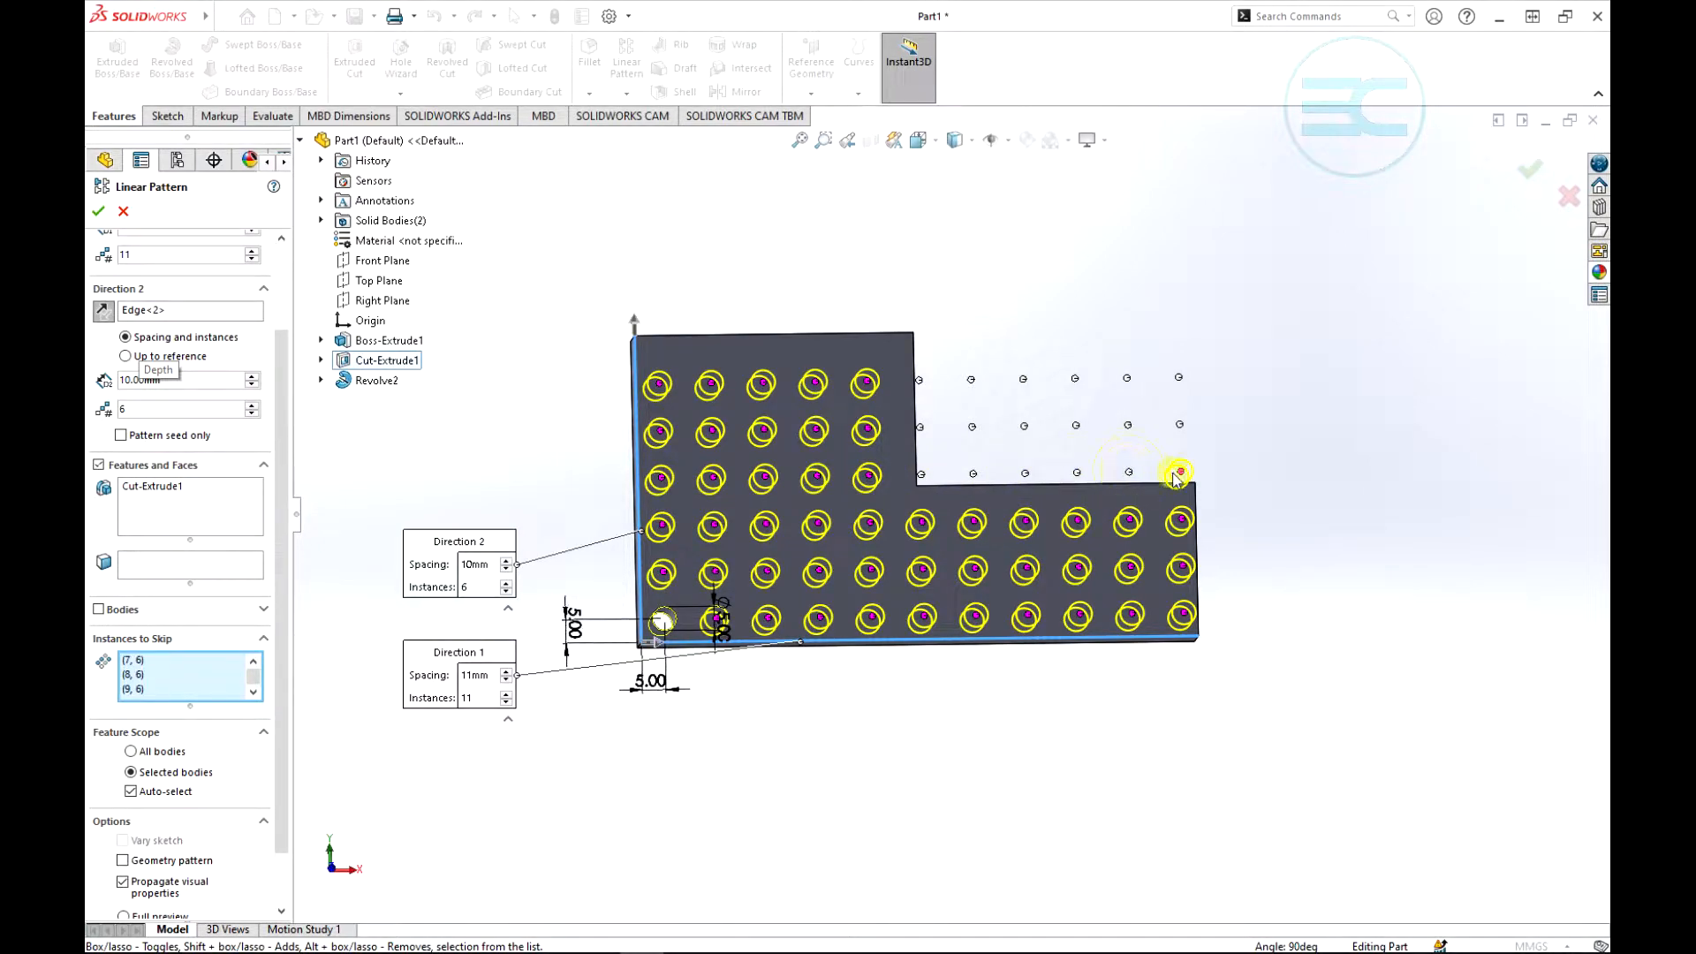
{"action": "left_click", "coordinate": [1176, 476]}
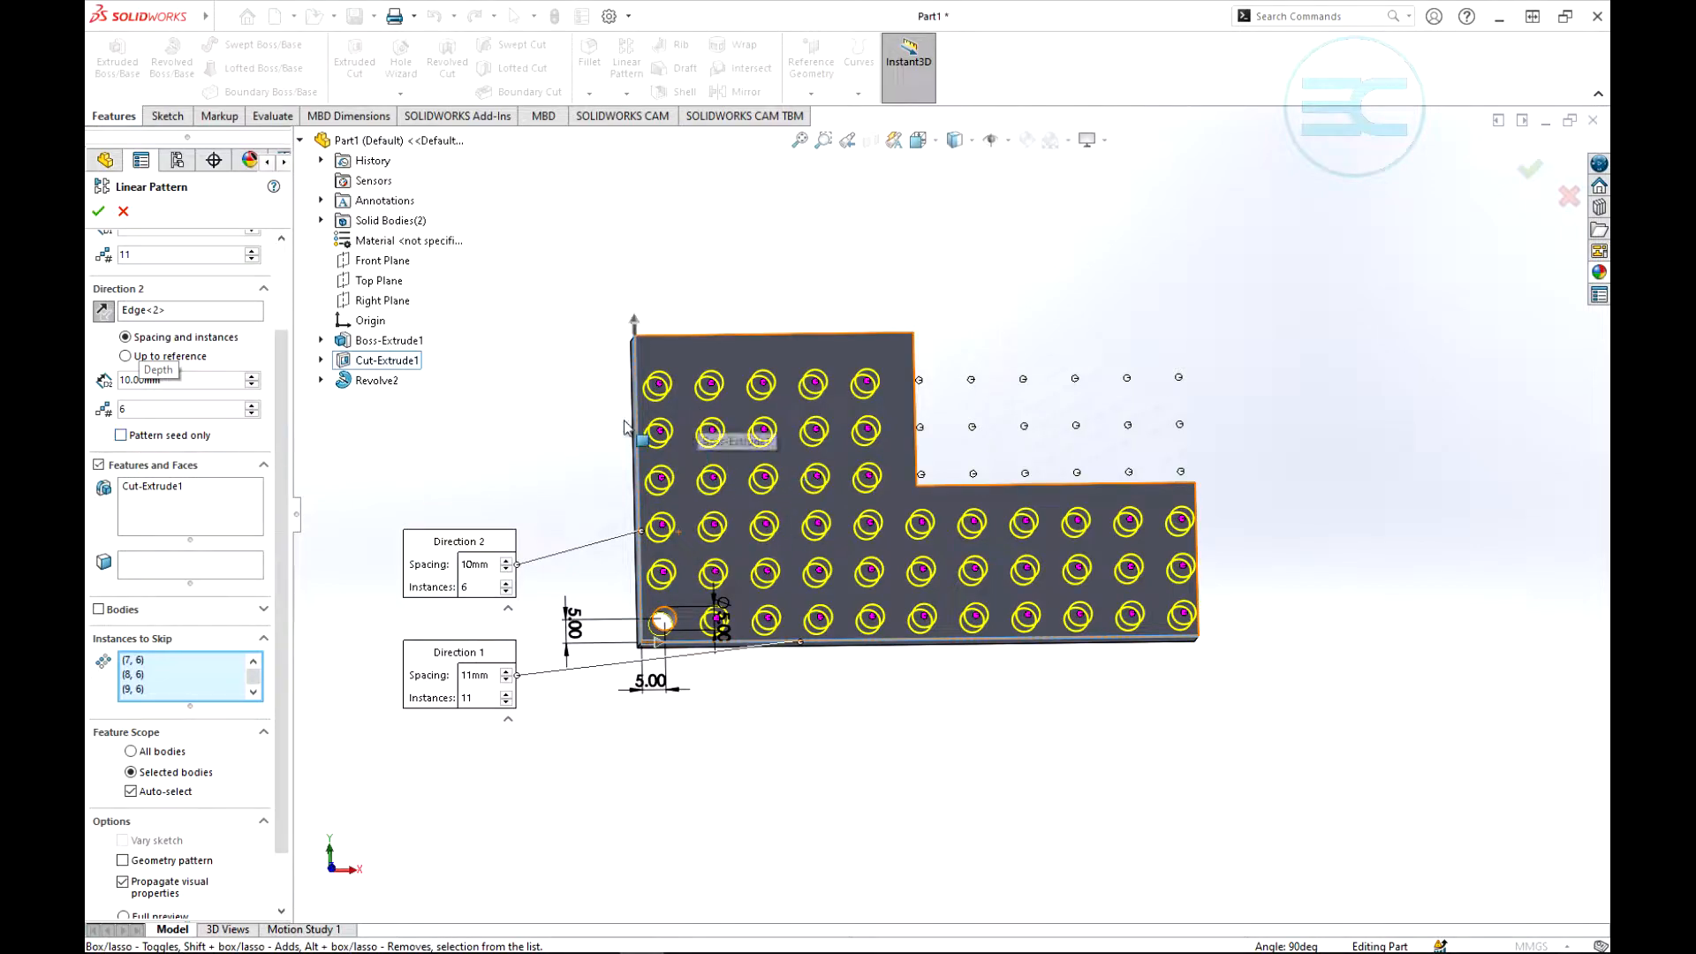
{"action": "left_click", "coordinate": [96, 210]}
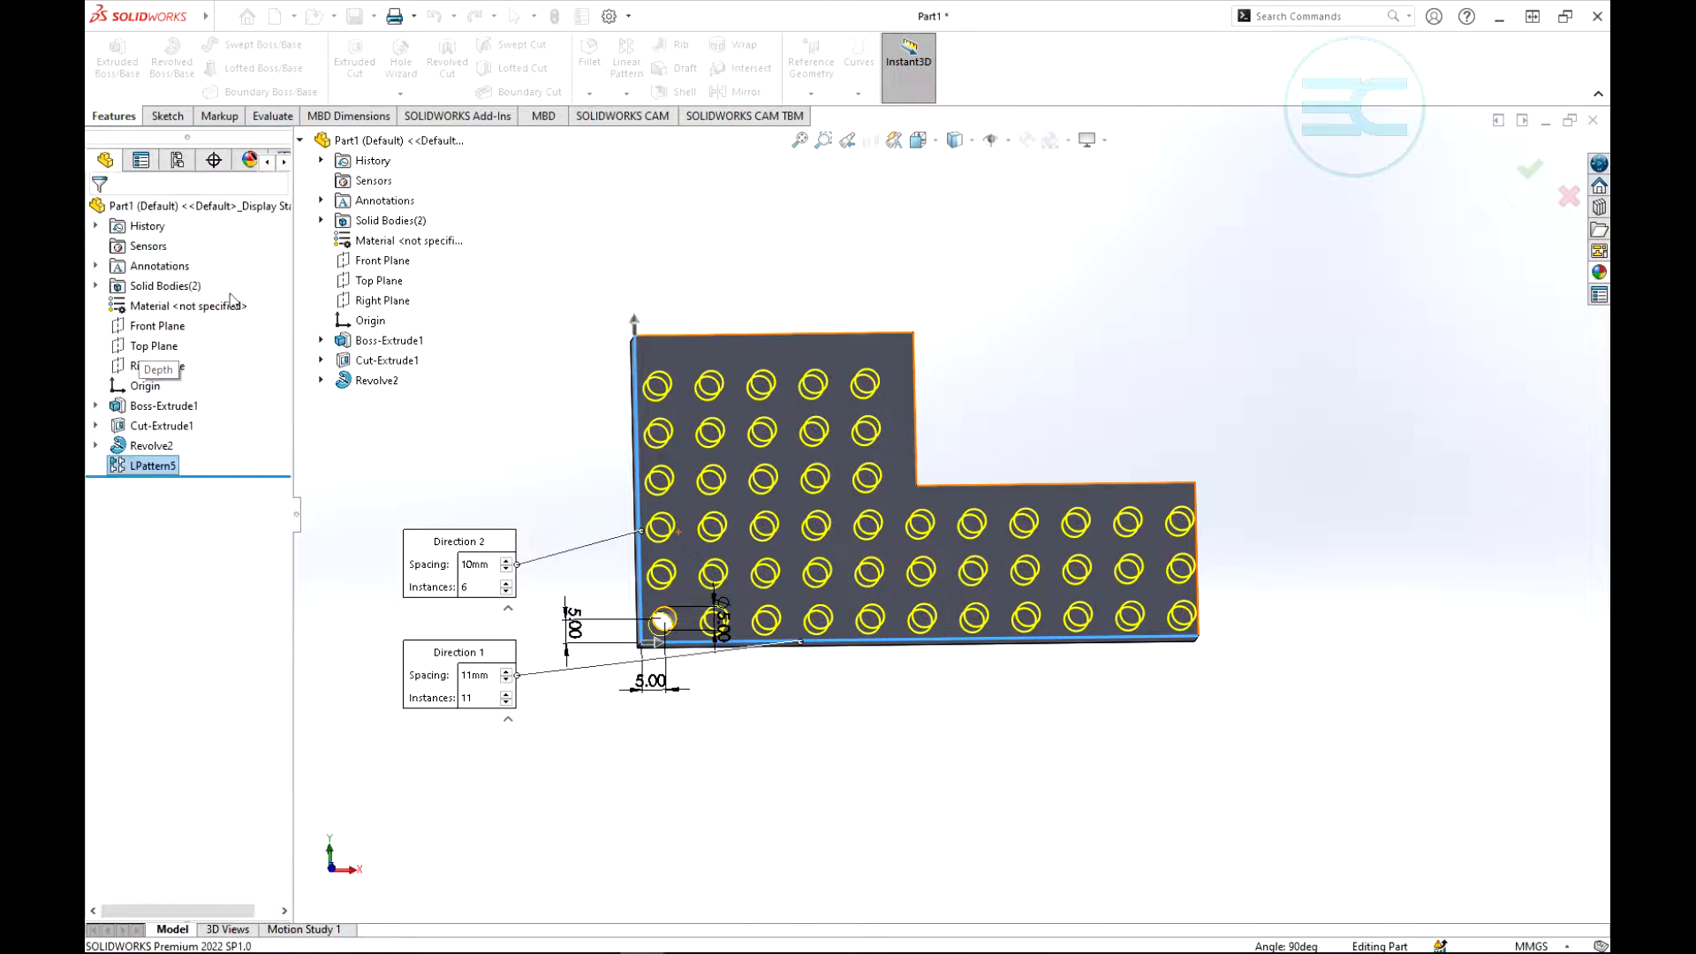
{"action": "middle_click_drag", "start_coordinate": [1132, 371], "coordinate": [1089, 436]}
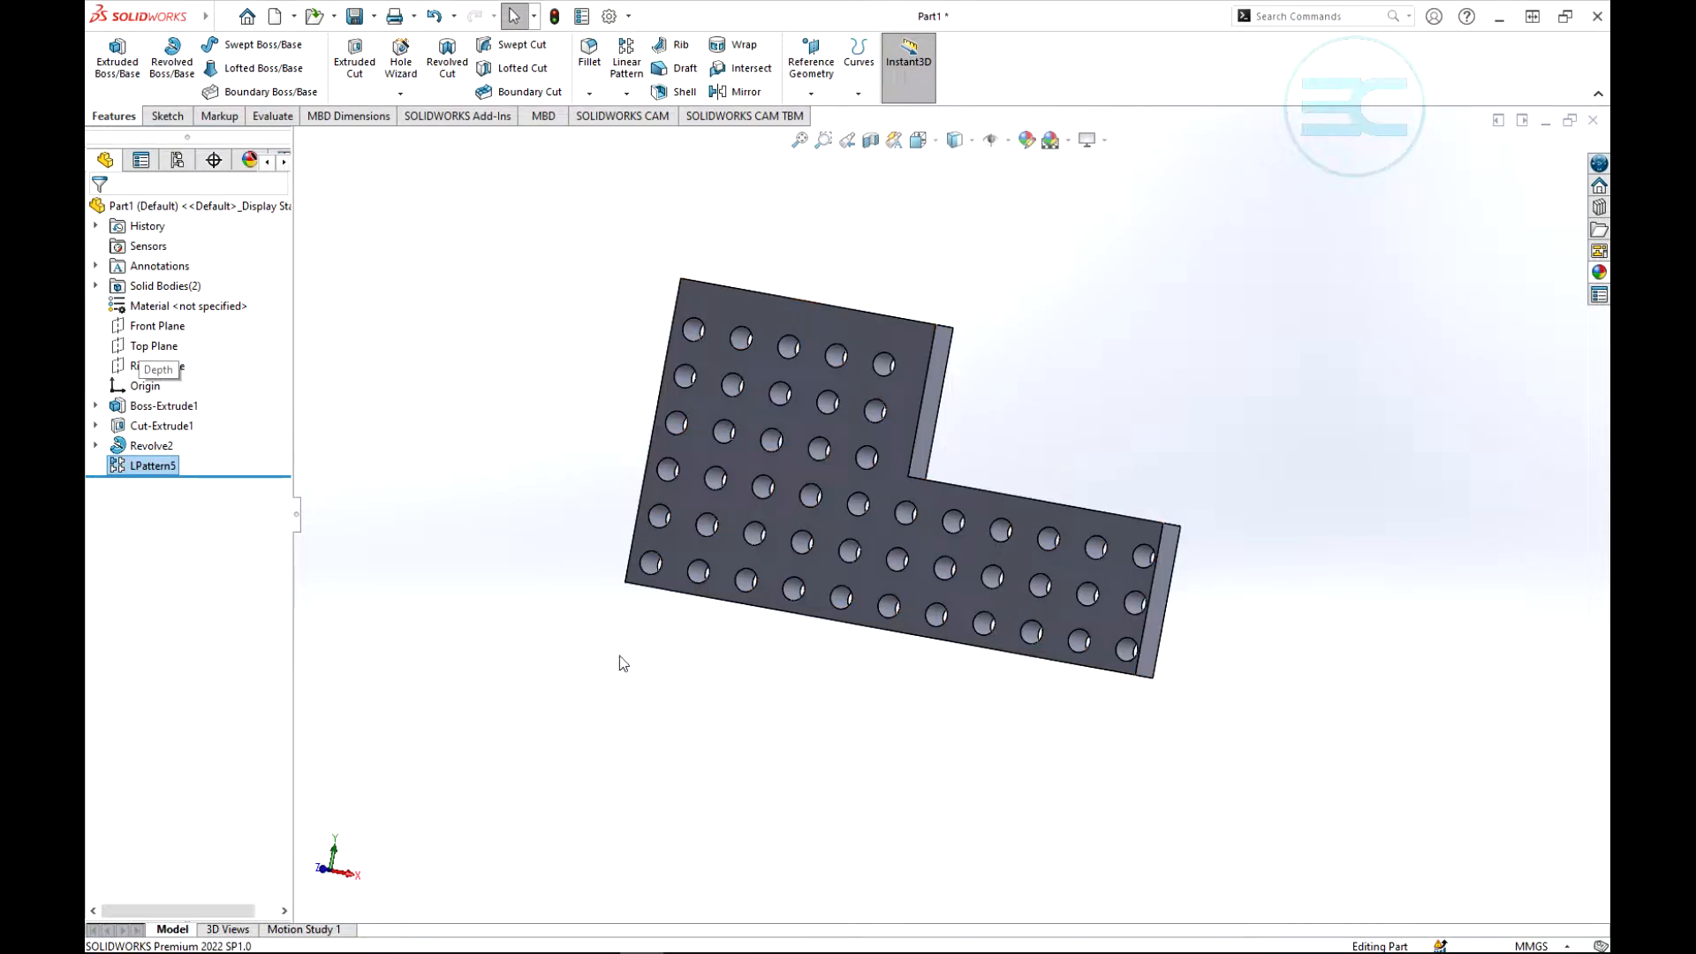
- Delete the plate's Boss-Extrude1 feature together with its dependent features, and delete its leftover Sketch1
{"action": "left_click", "coordinate": [157, 406]}
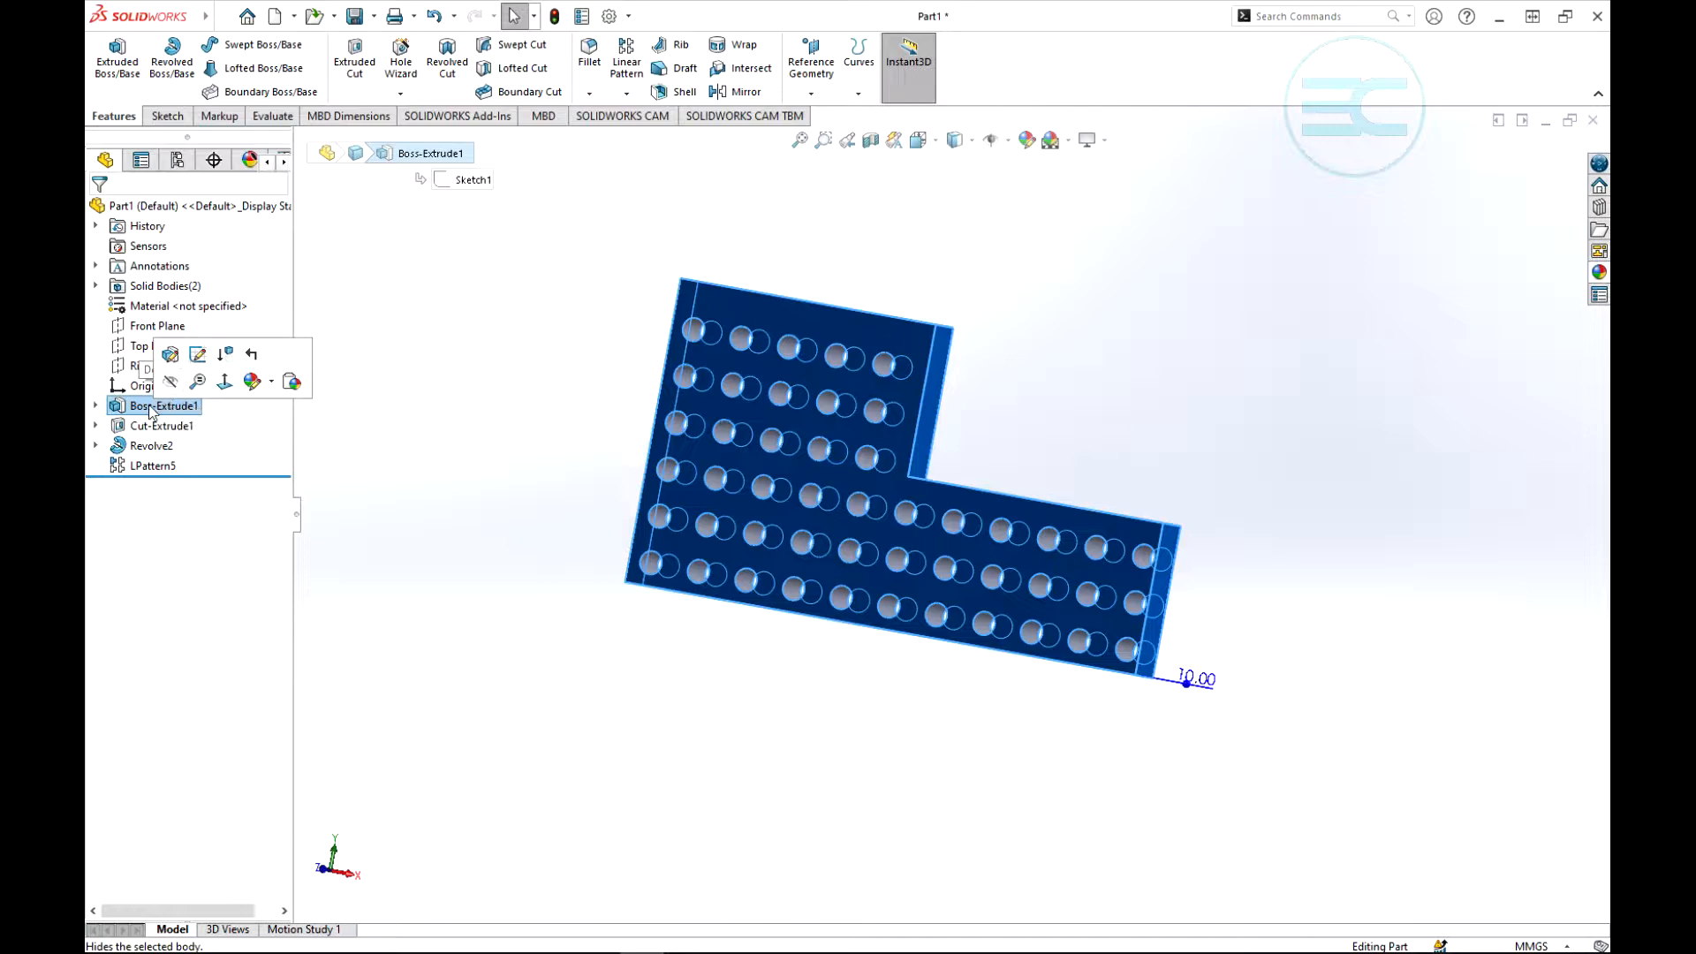
{"action": "right_click", "coordinate": [150, 407]}
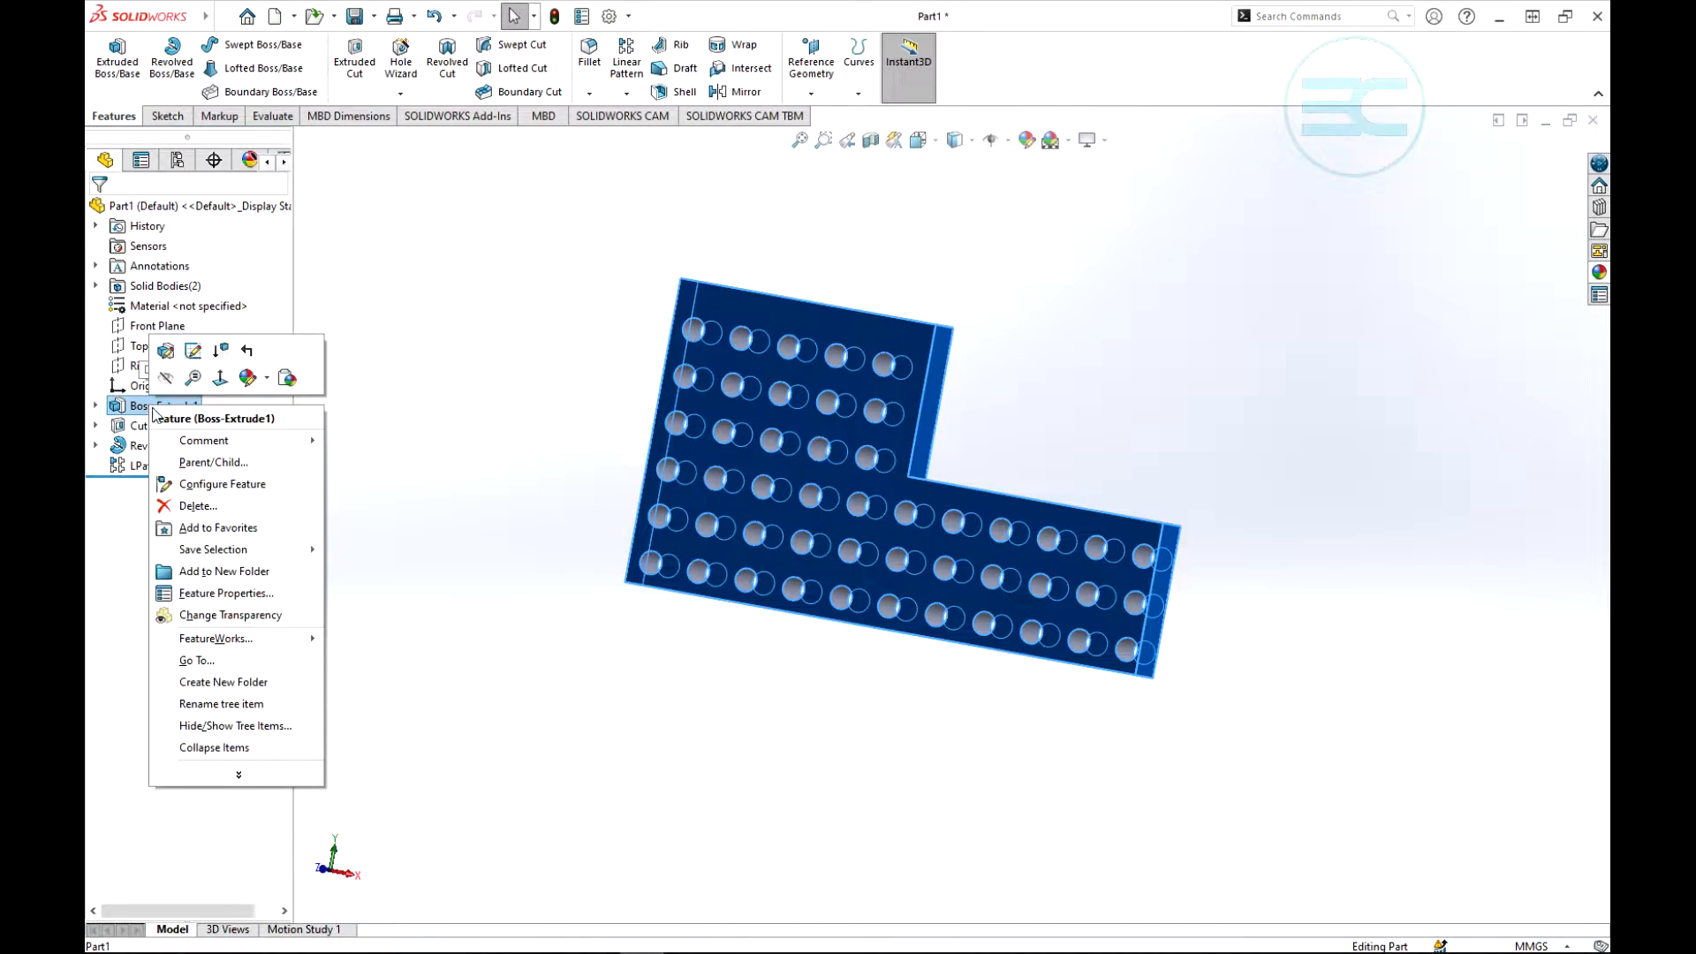
{"action": "left_click", "coordinate": [196, 505]}
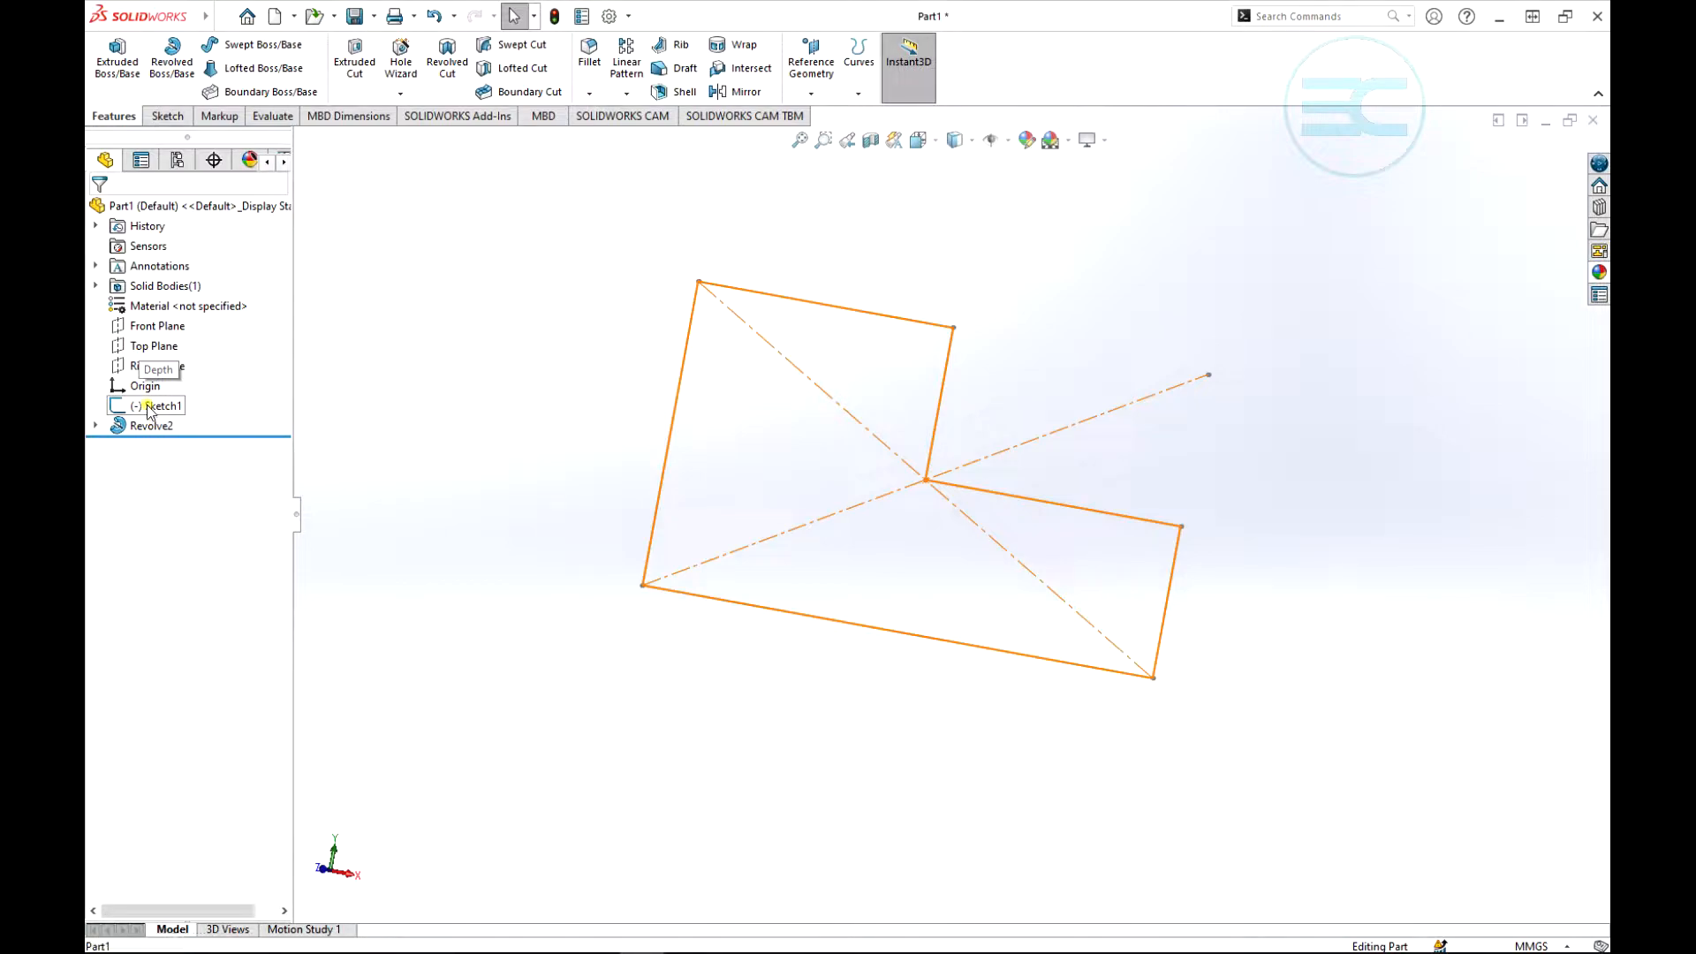
{"action": "left_click", "coordinate": [147, 405]}
{"action": "right_click", "coordinate": [147, 405]}
{"action": "left_click", "coordinate": [195, 527]}
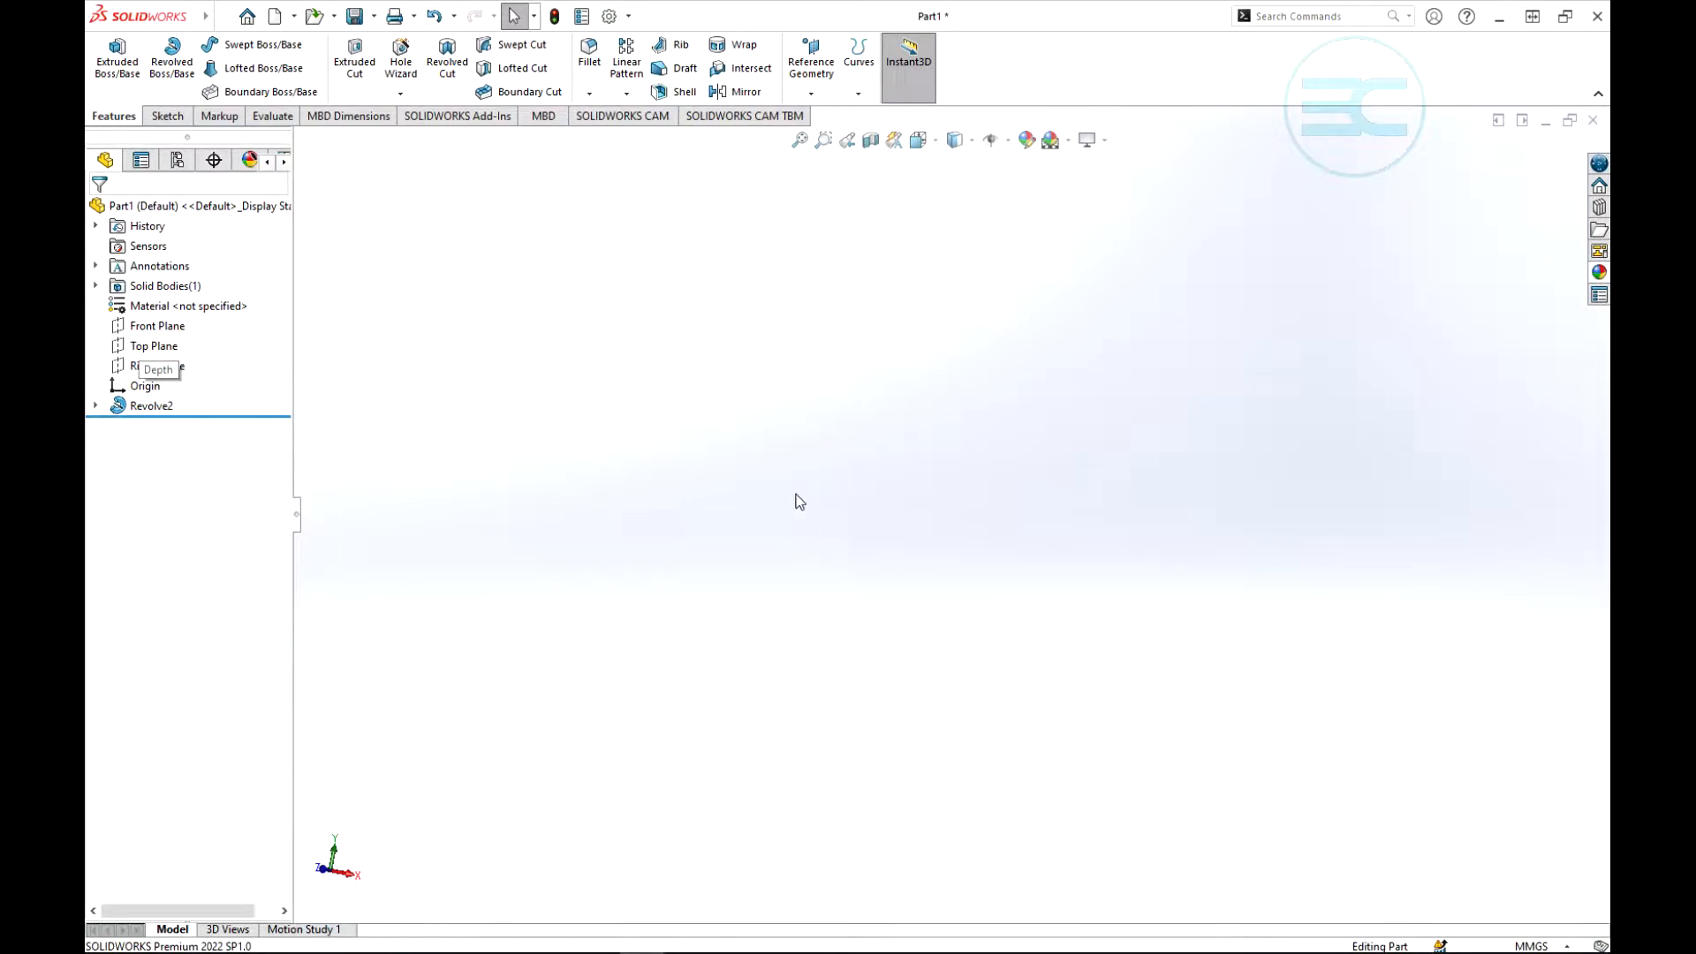
- Bring the remaining revolved disc into view, showing its flat face and central hub
{"action": "scroll", "coordinate": [798, 489], "scroll_direction": "up", "scroll_amount": 8}
{"action": "scroll", "coordinate": [1006, 619], "scroll_direction": "down", "scroll_amount": 6}
{"action": "middle_click_drag", "start_coordinate": [841, 648], "coordinate": [935, 738]}
{"action": "scroll", "coordinate": [994, 606], "scroll_direction": "up", "scroll_amount": 3}
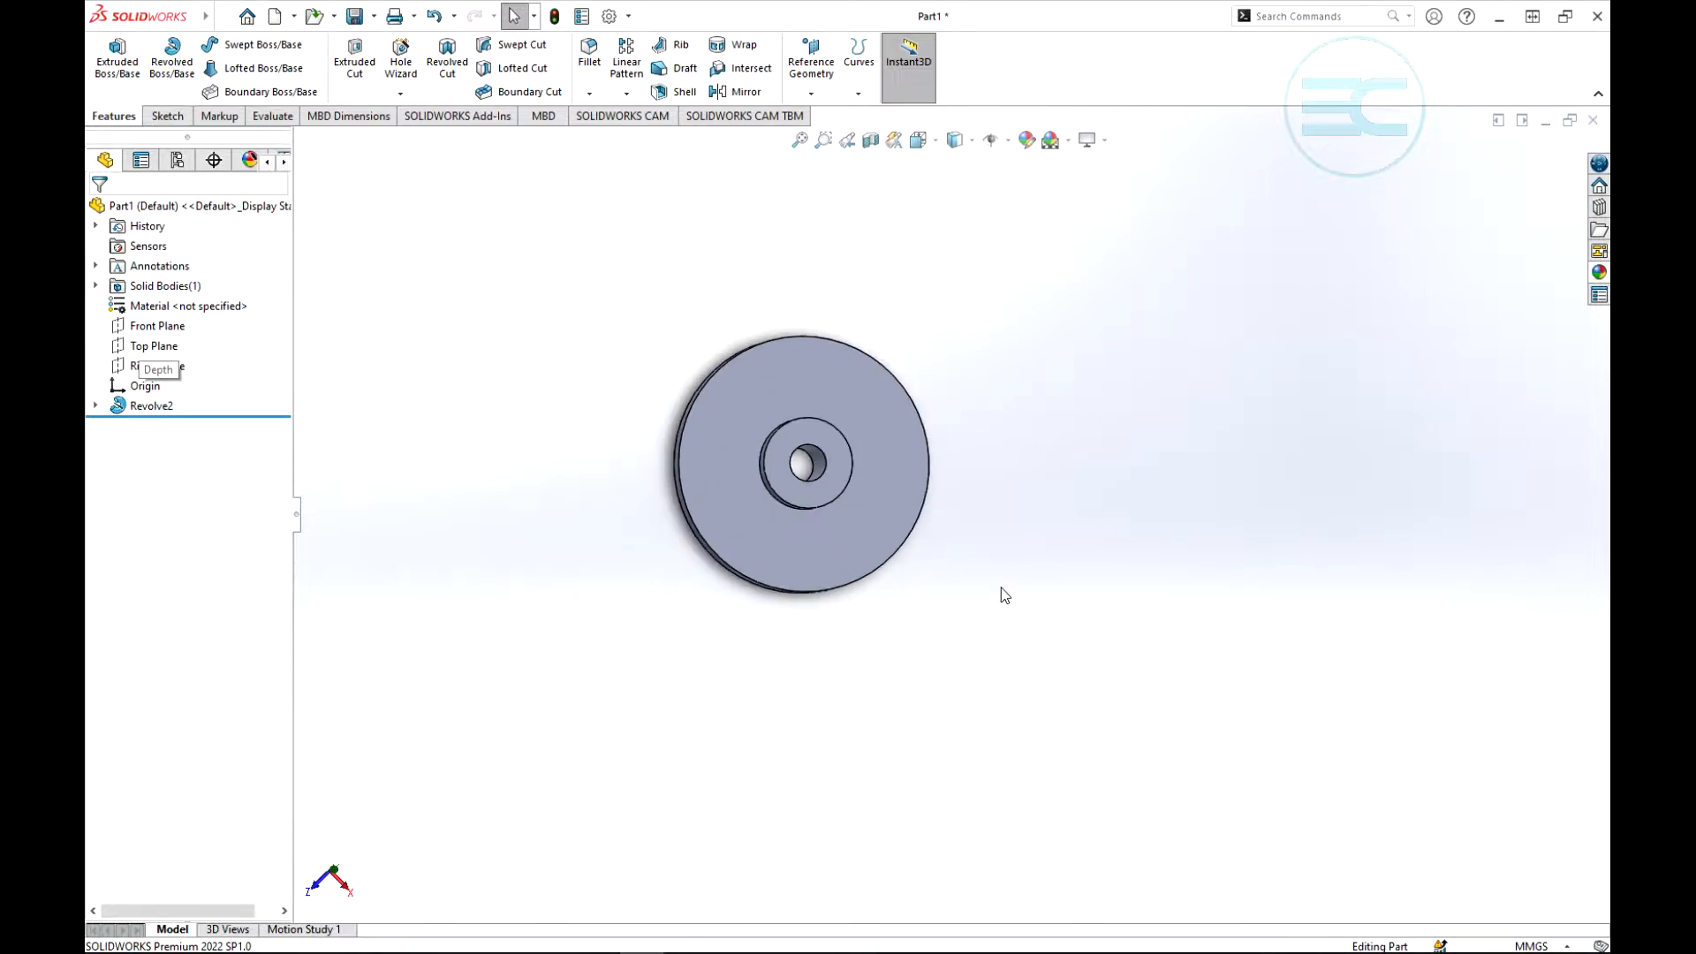
{"action": "left_click", "coordinate": [805, 393]}
{"action": "left_click", "coordinate": [1101, 434]}
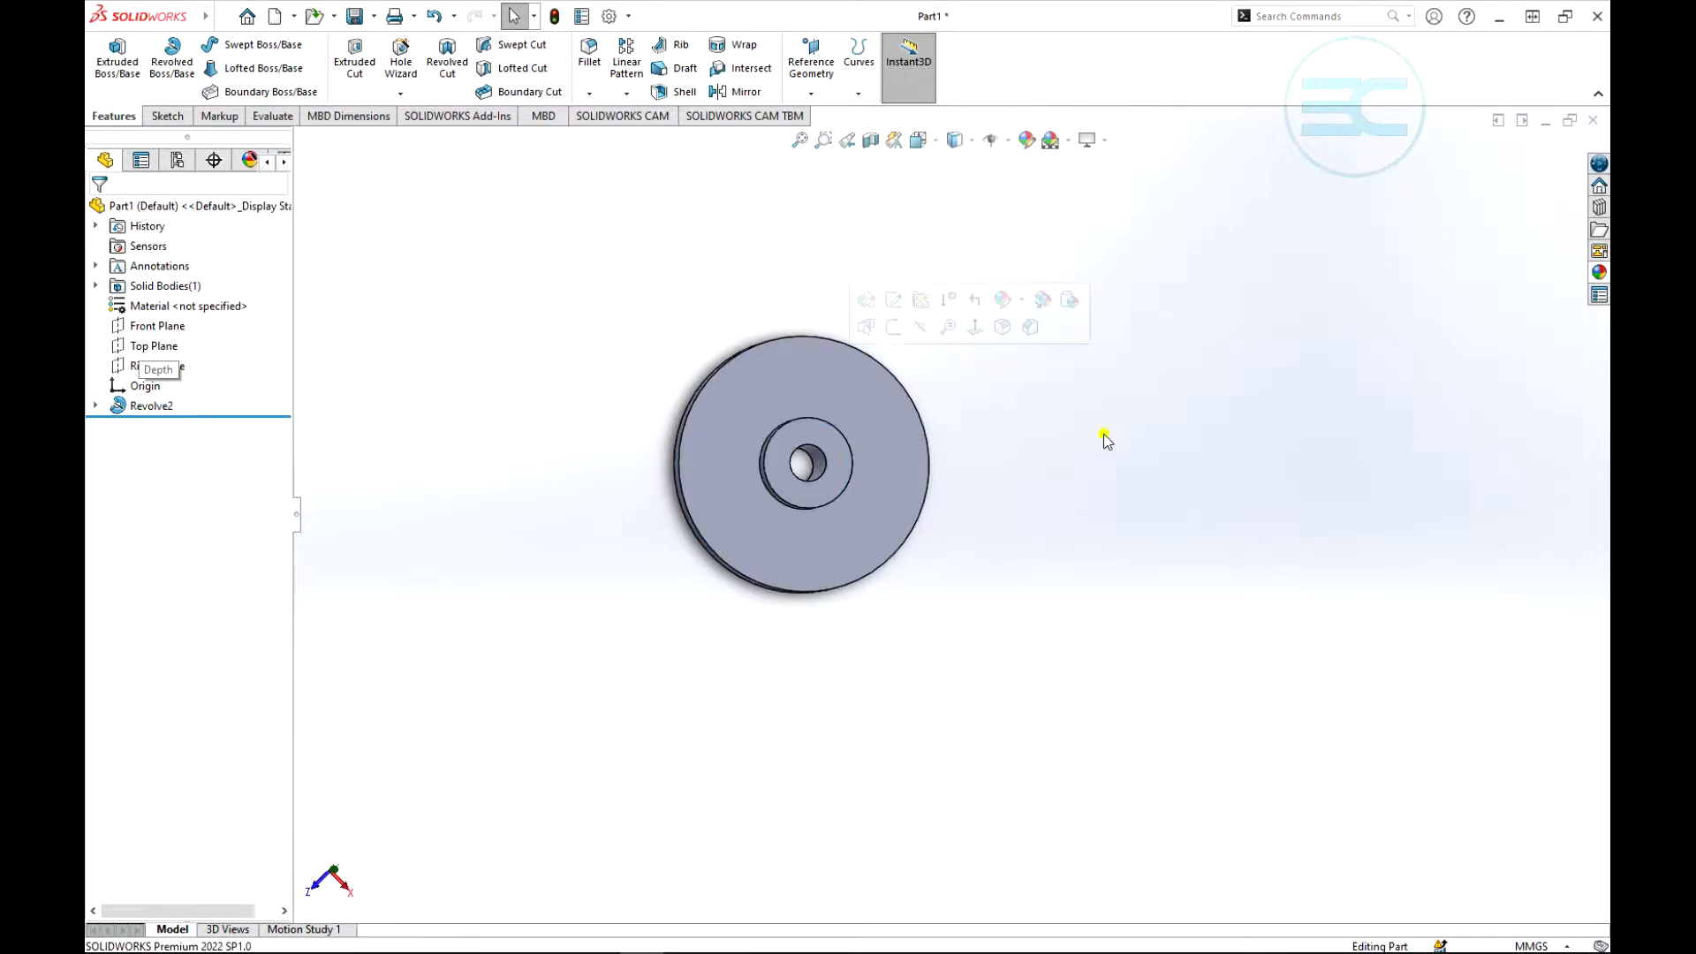
- Start an Extruded Cut on the disc's flat face and sketch a circle about 12.7 mm in diameter between the hub and the rim
{"action": "left_click", "coordinate": [354, 57]}
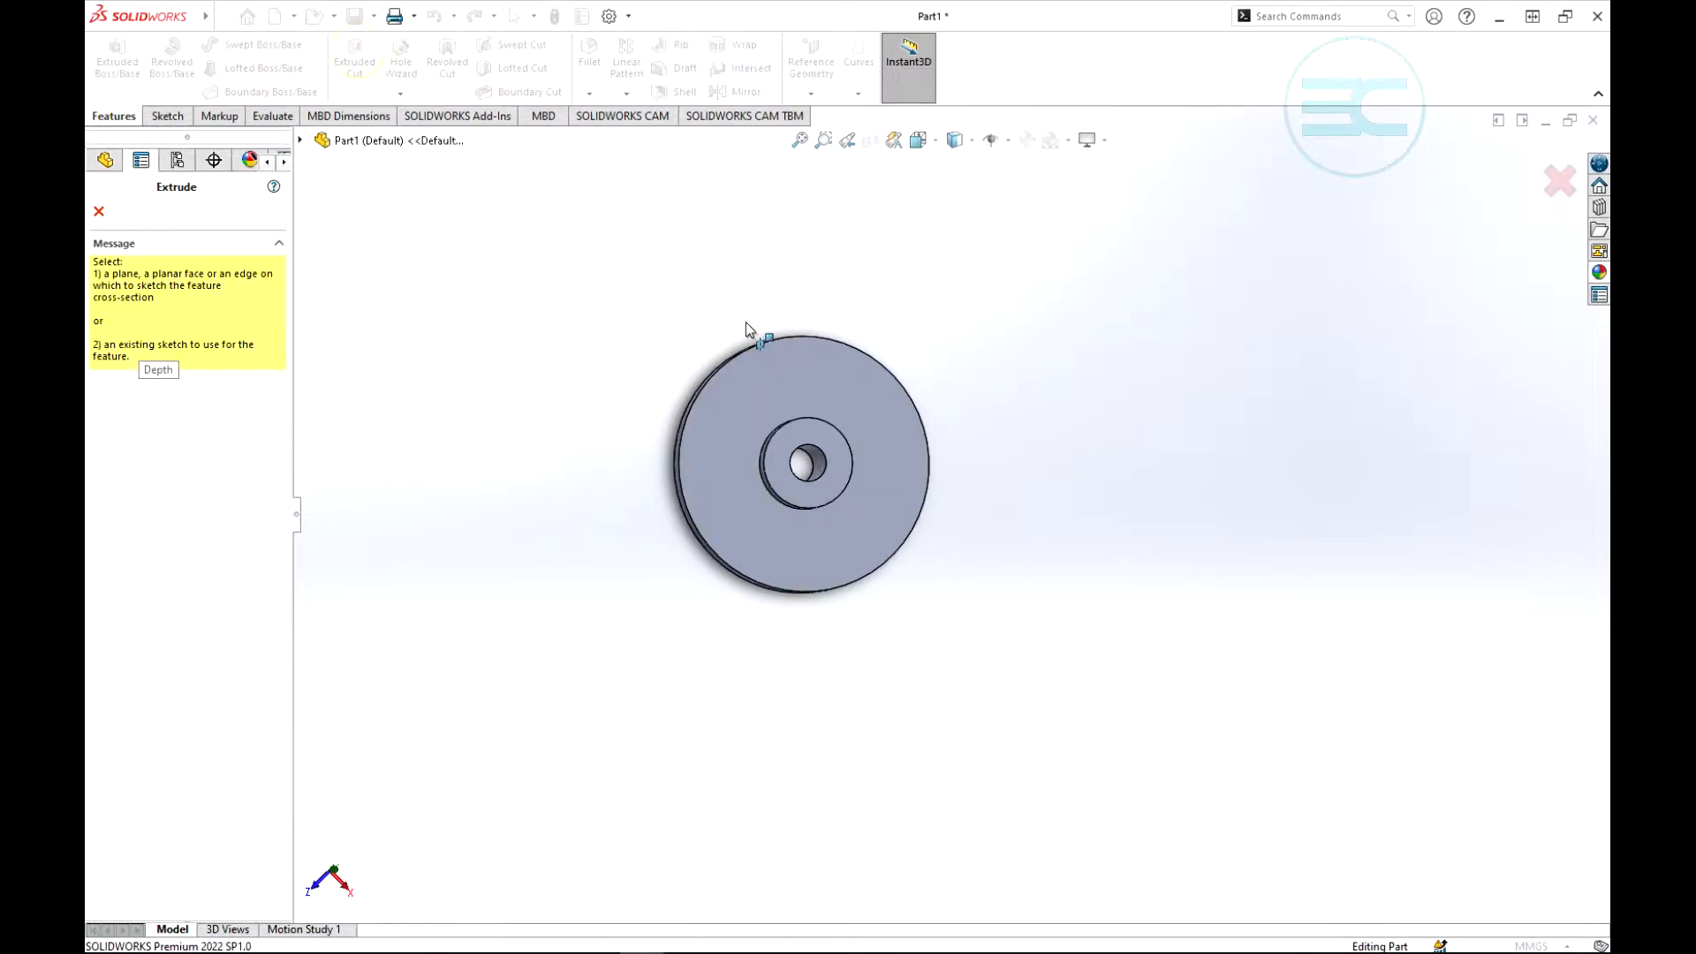
{"action": "left_click", "coordinate": [779, 380]}
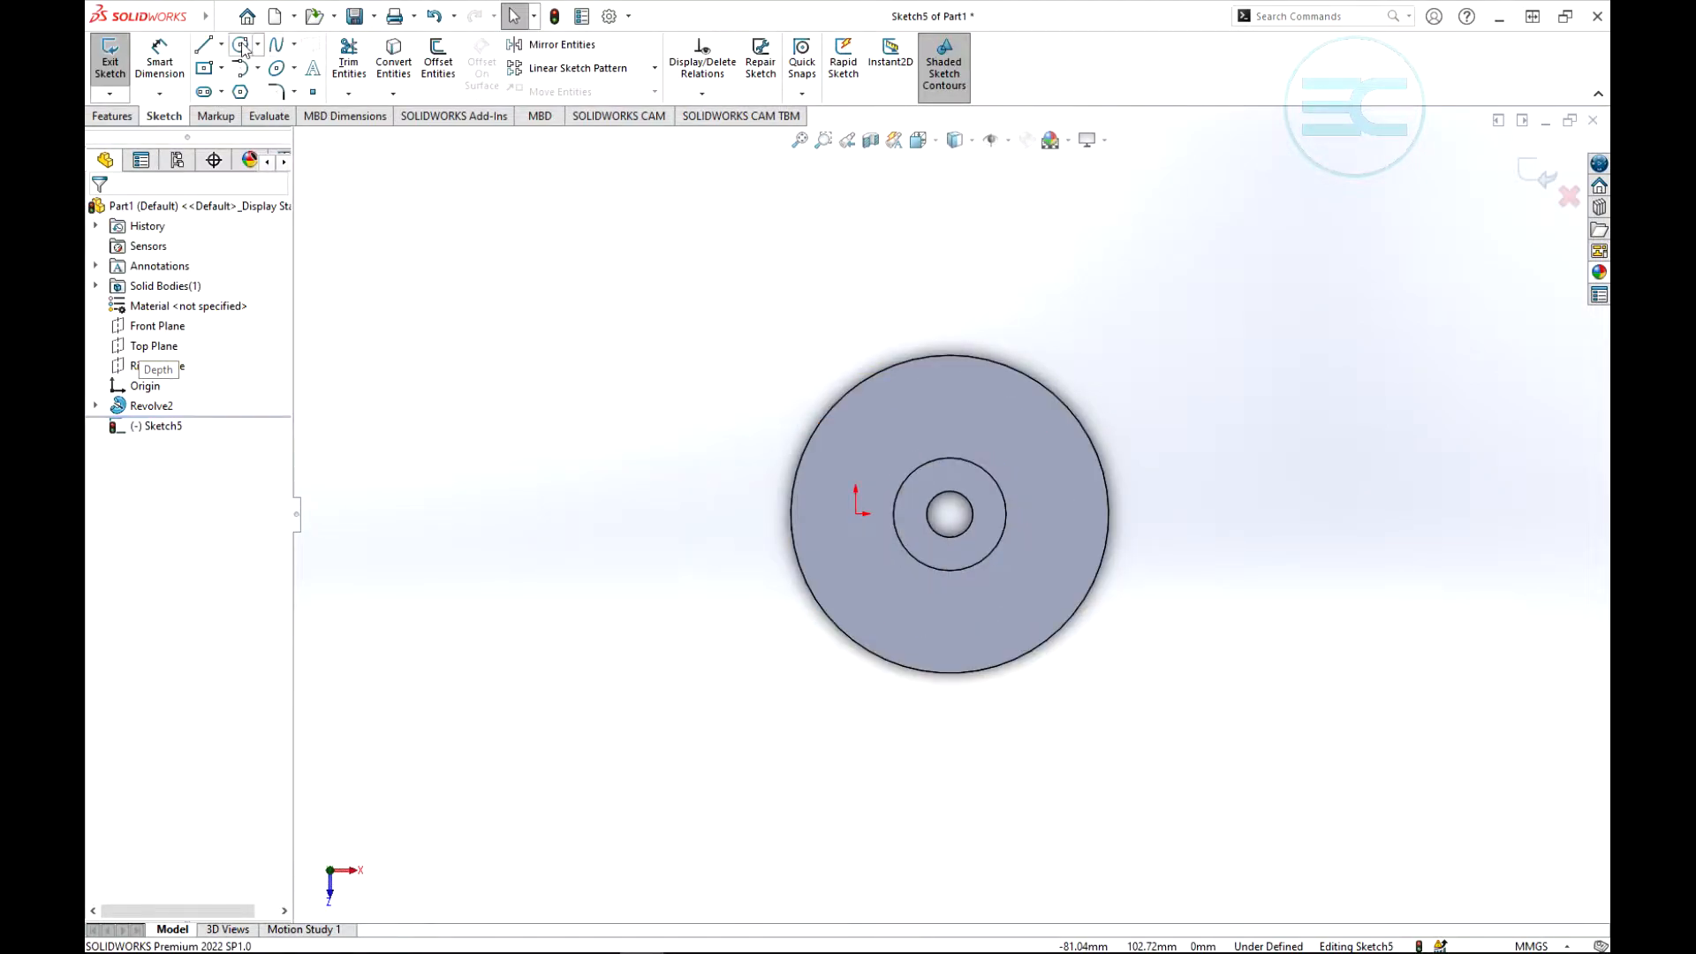
{"action": "left_click", "coordinate": [241, 45]}
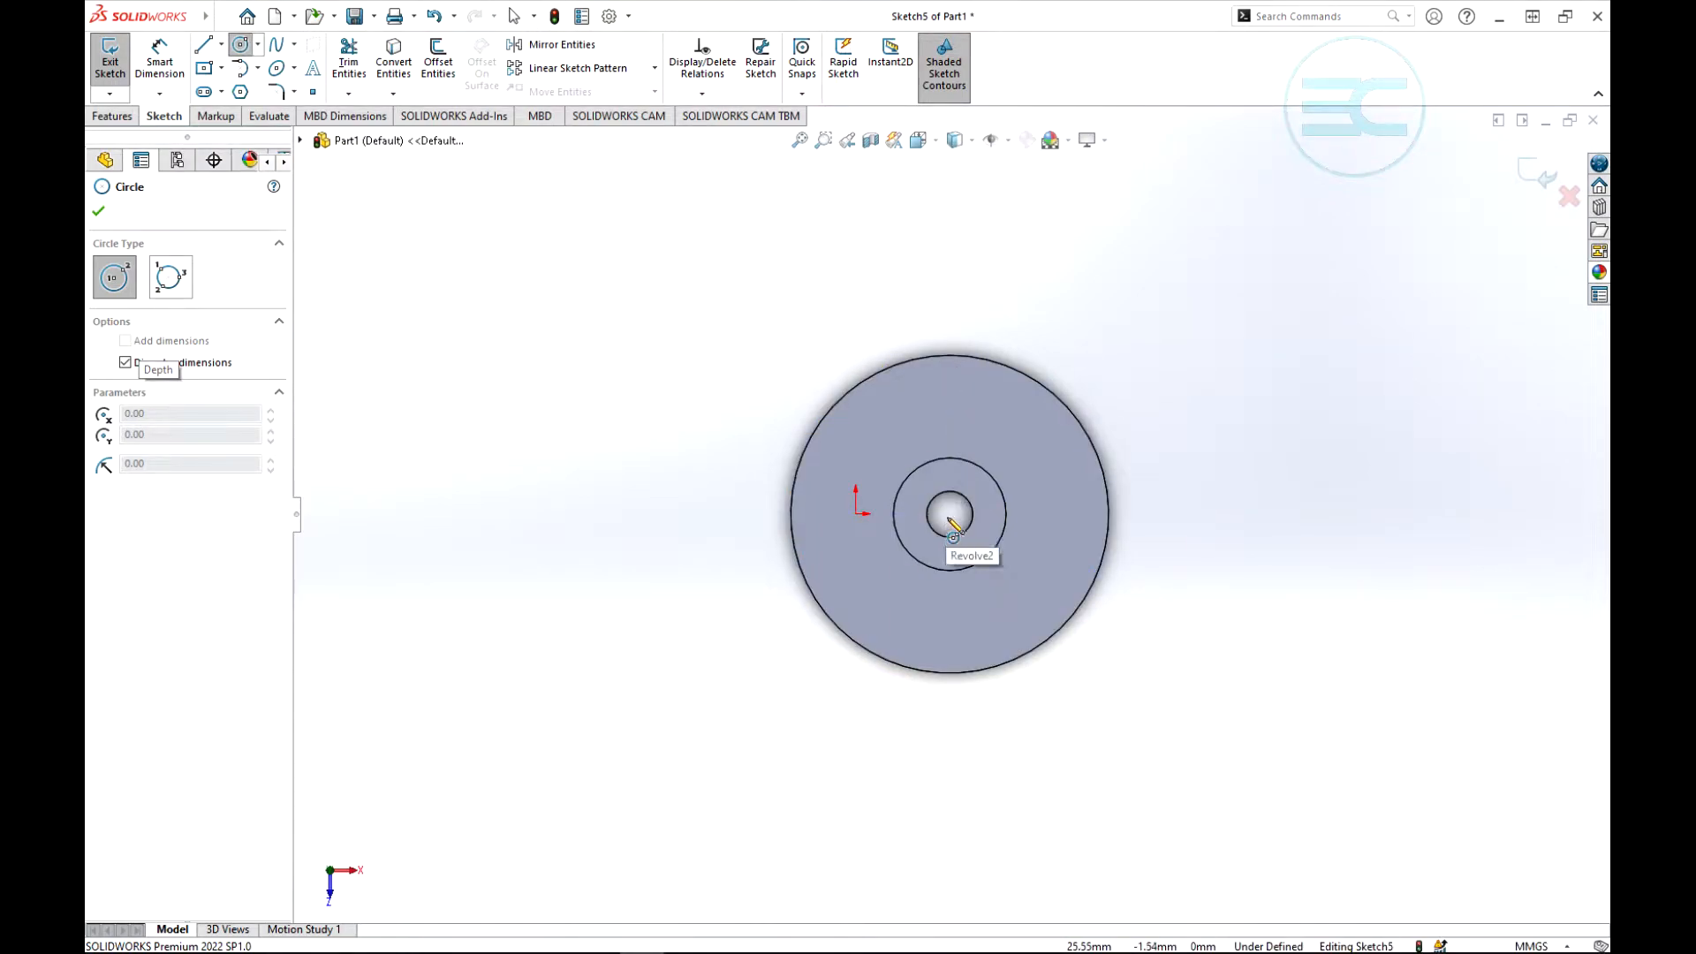
{"action": "left_click", "coordinate": [956, 393]}
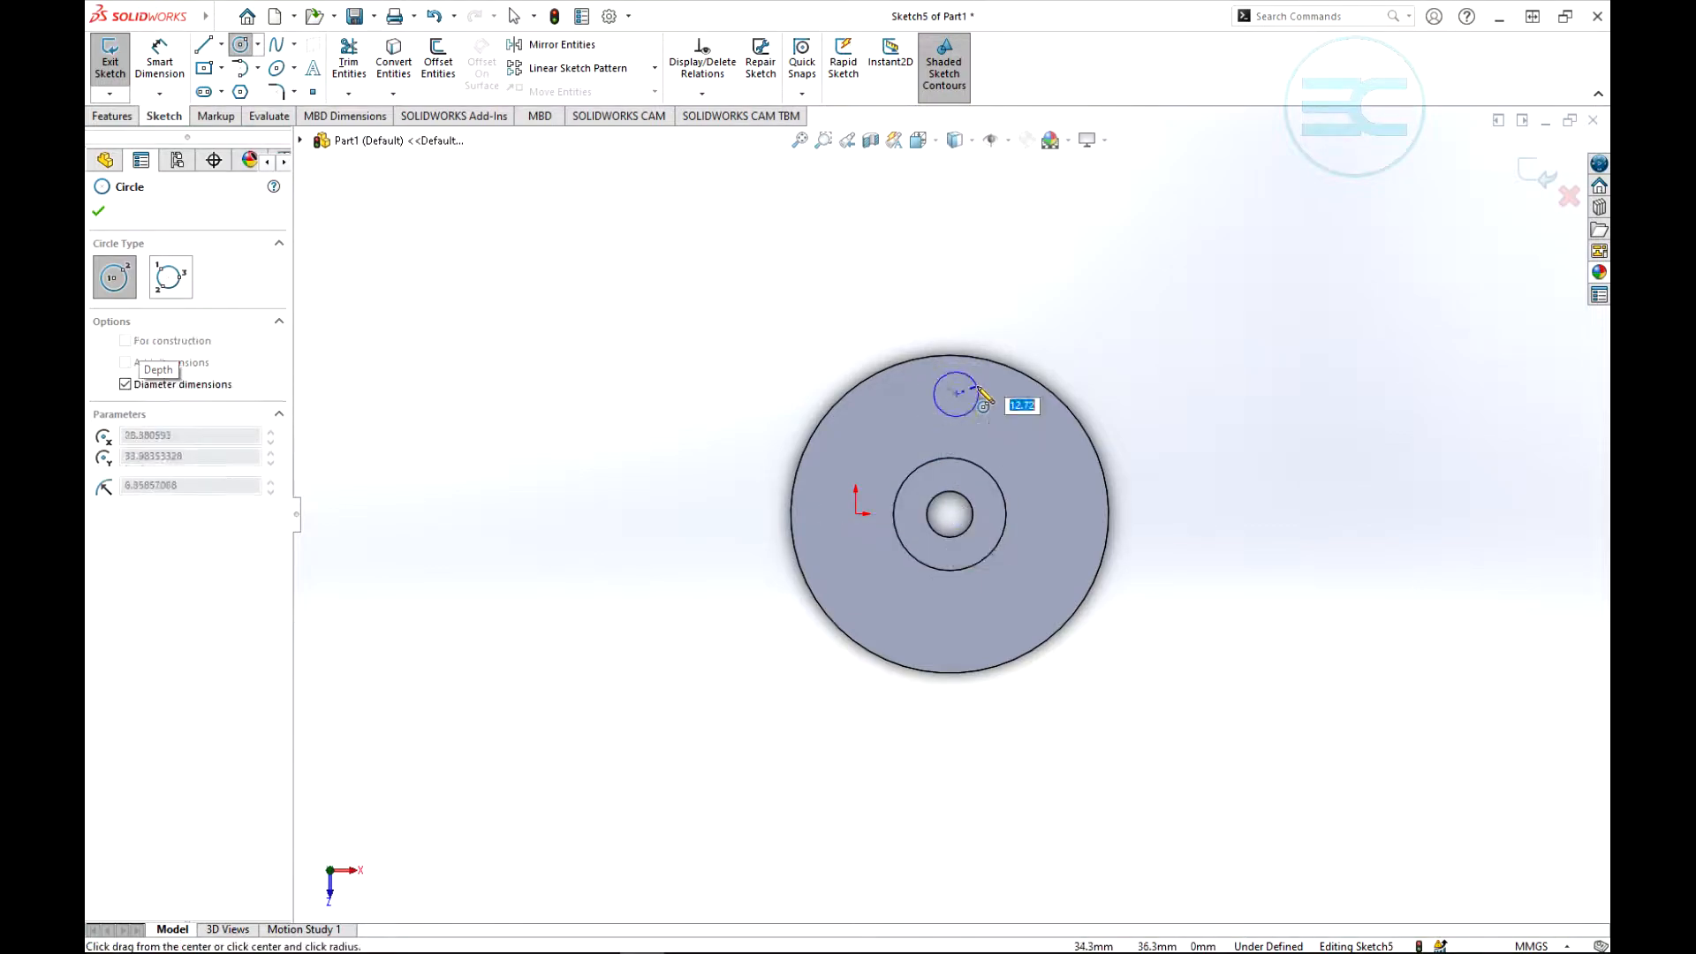
{"action": "left_click", "coordinate": [977, 387]}
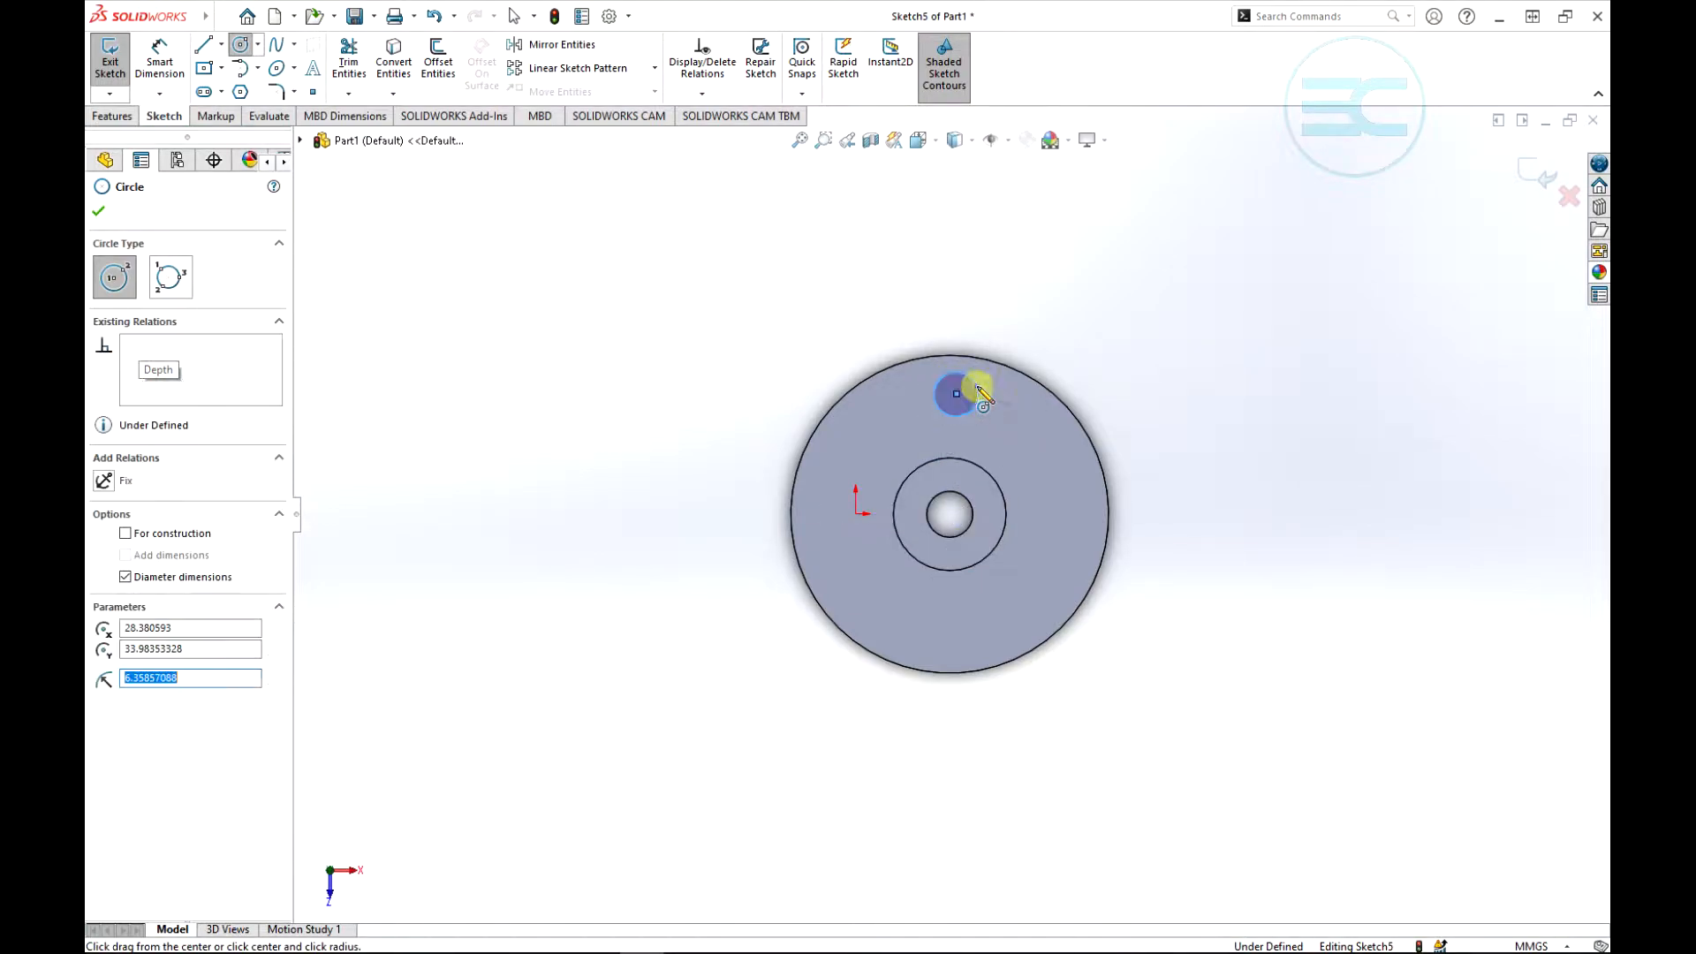
{"action": "left_click", "coordinate": [98, 211]}
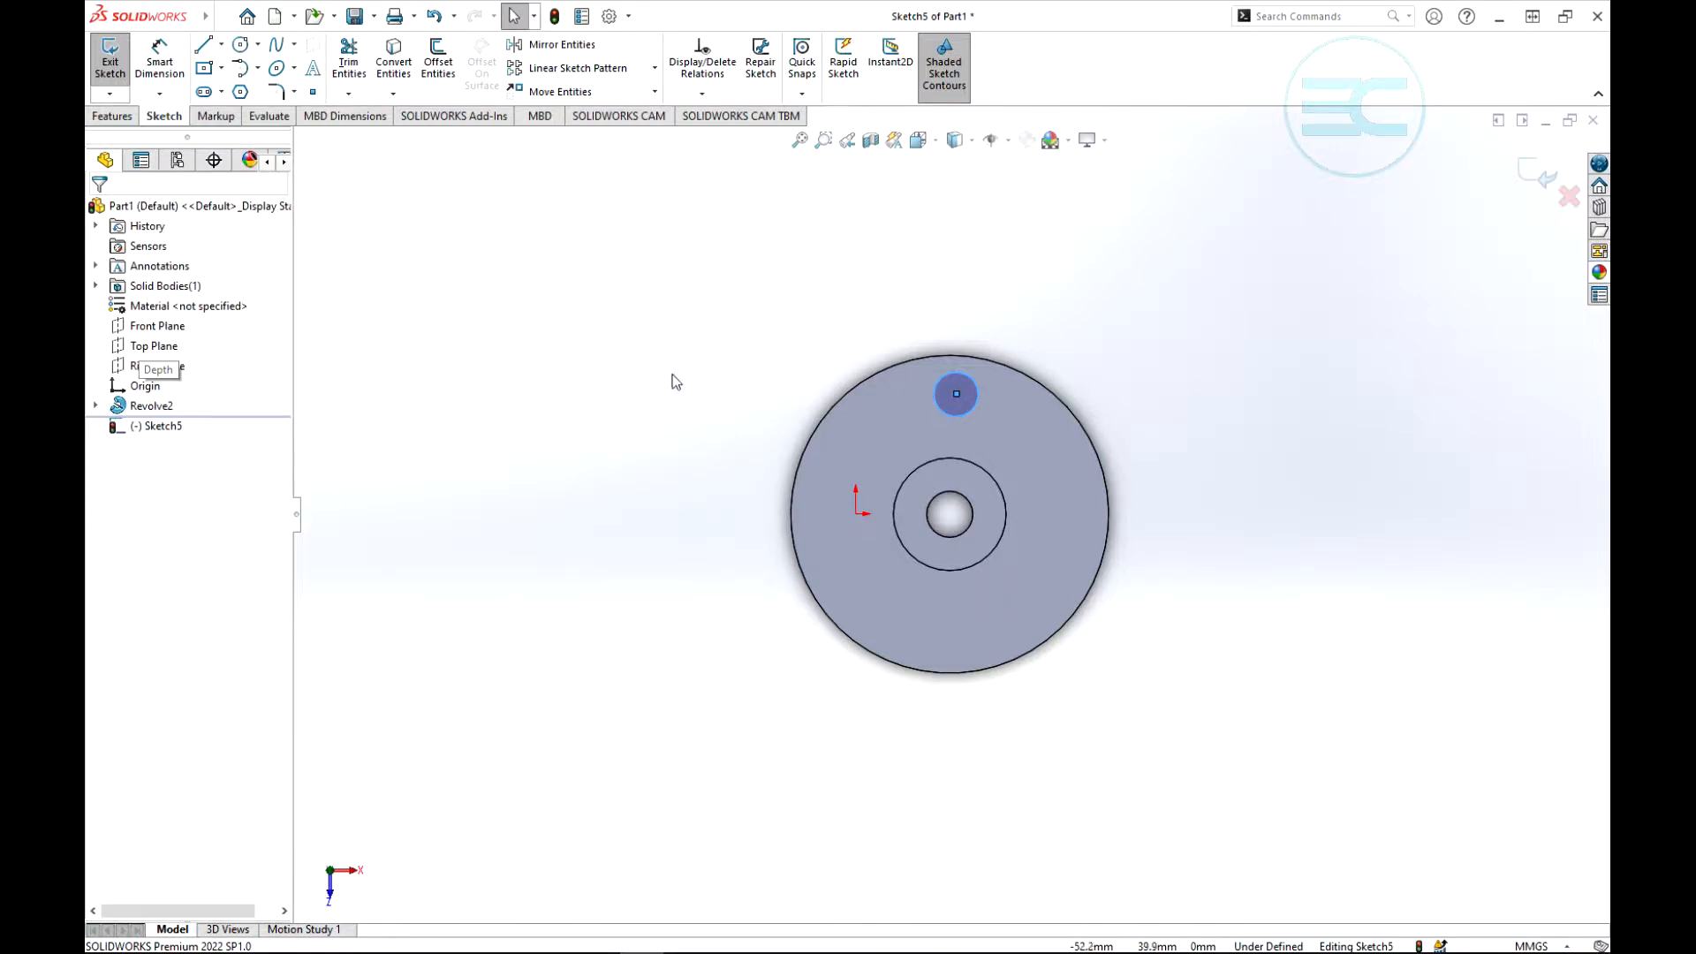
- Exit the circle's sketch and cut it through the disc with a Blind depth of 10 mm
{"action": "left_click", "coordinate": [1550, 183]}
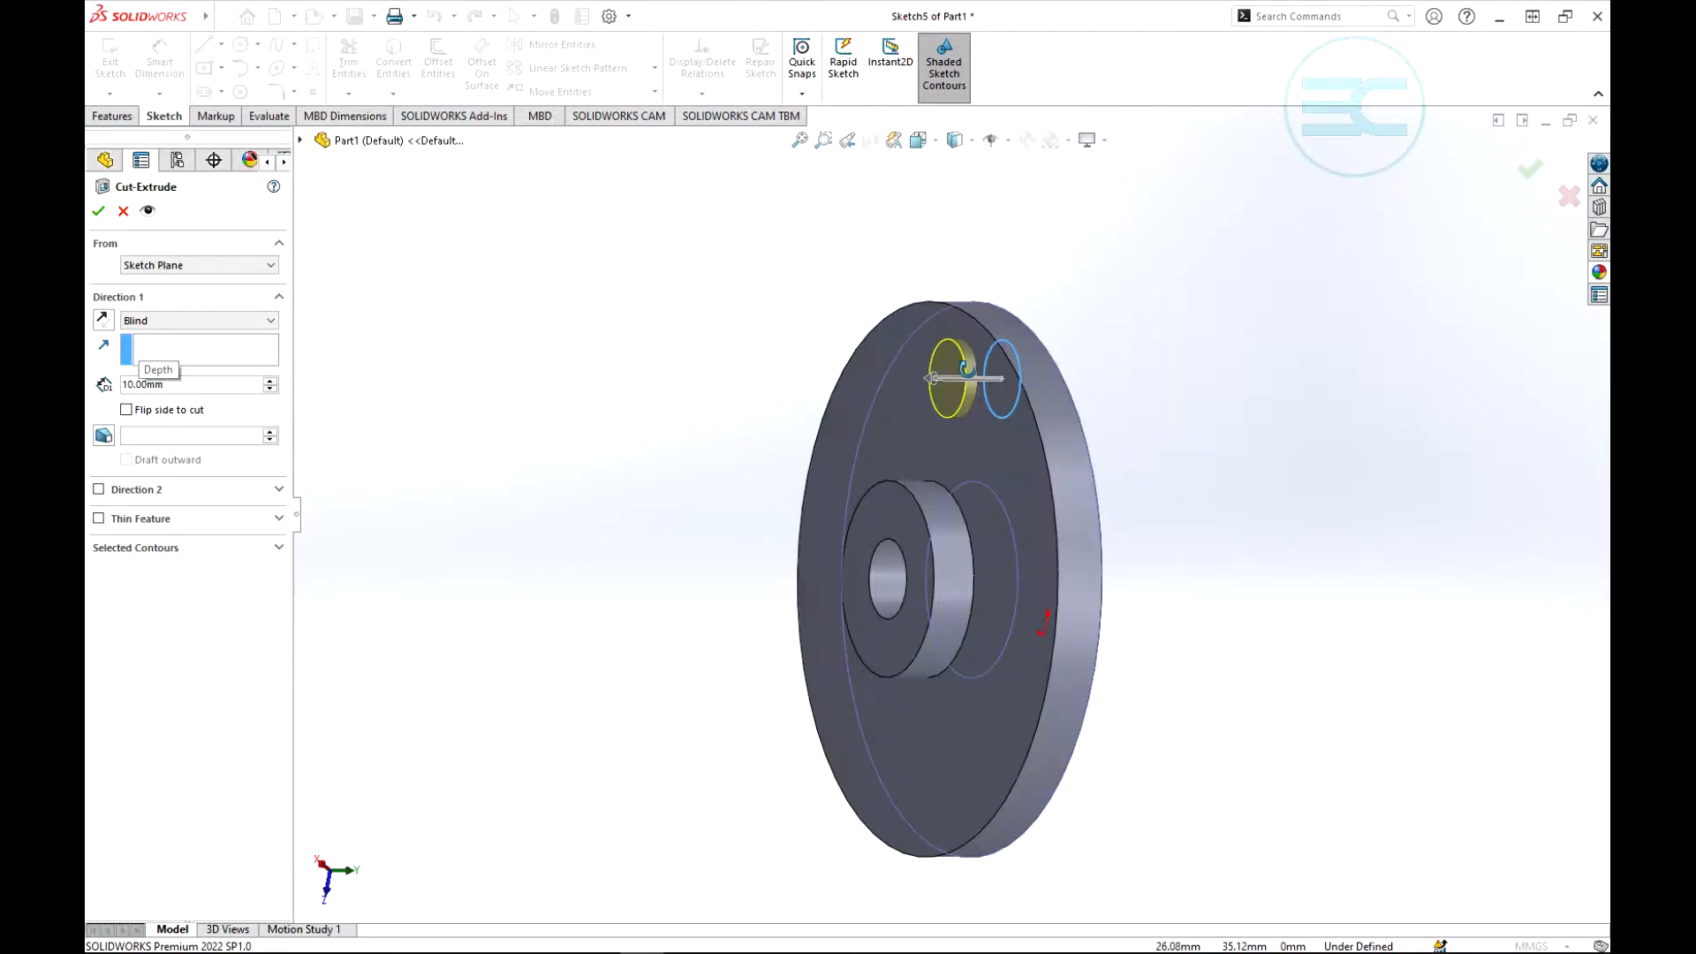
{"action": "left_click", "coordinate": [98, 210]}
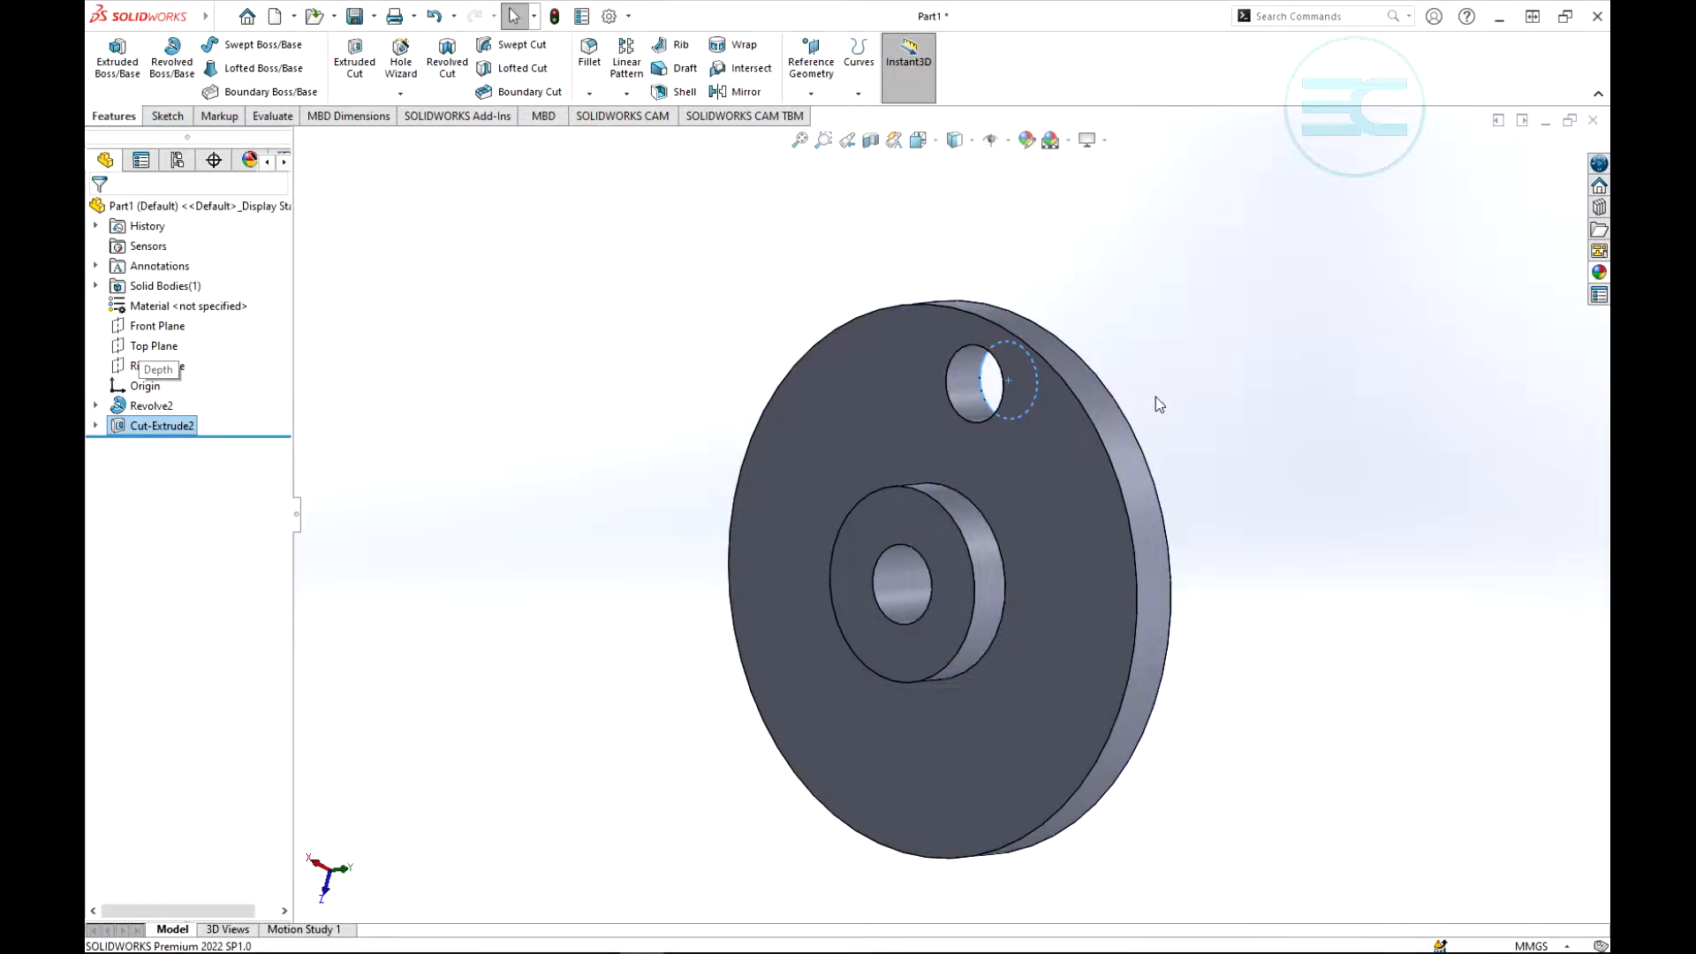
{"action": "middle_click_drag", "start_coordinate": [1155, 405], "coordinate": [914, 393]}
{"action": "left_click", "coordinate": [1312, 241]}
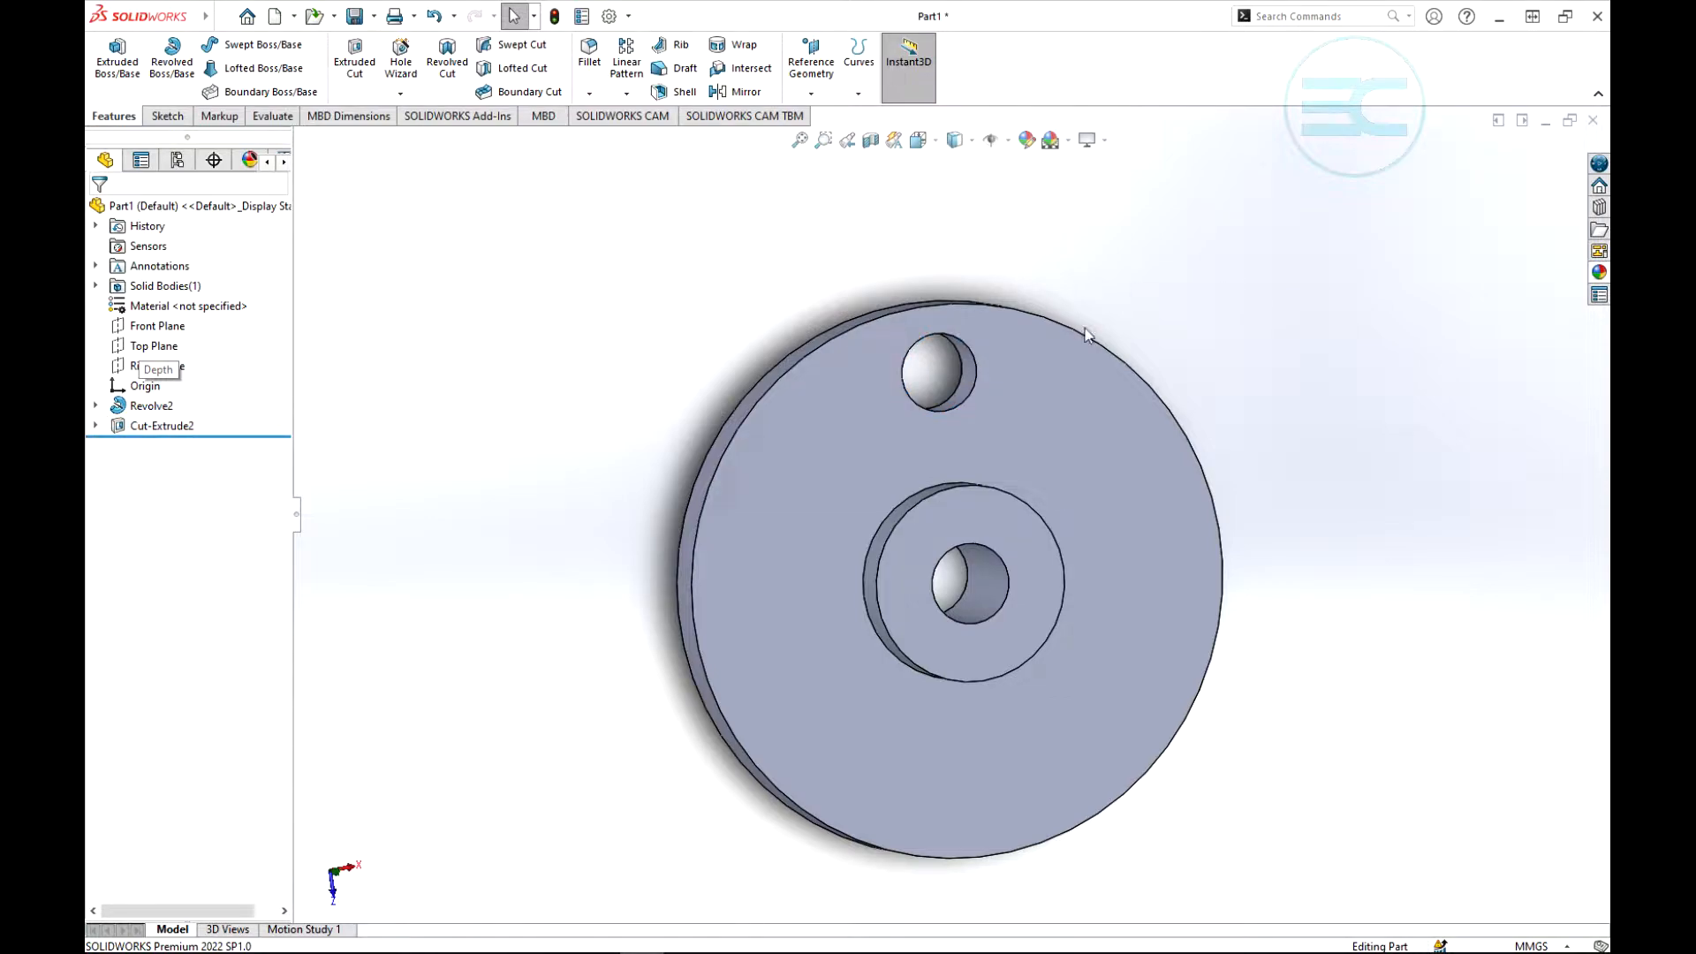
- Start a Circular Pattern and choose the Cut-Extrude2 hole as the feature to pattern
{"action": "scroll", "coordinate": [998, 258], "scroll_direction": "up", "scroll_amount": 3}
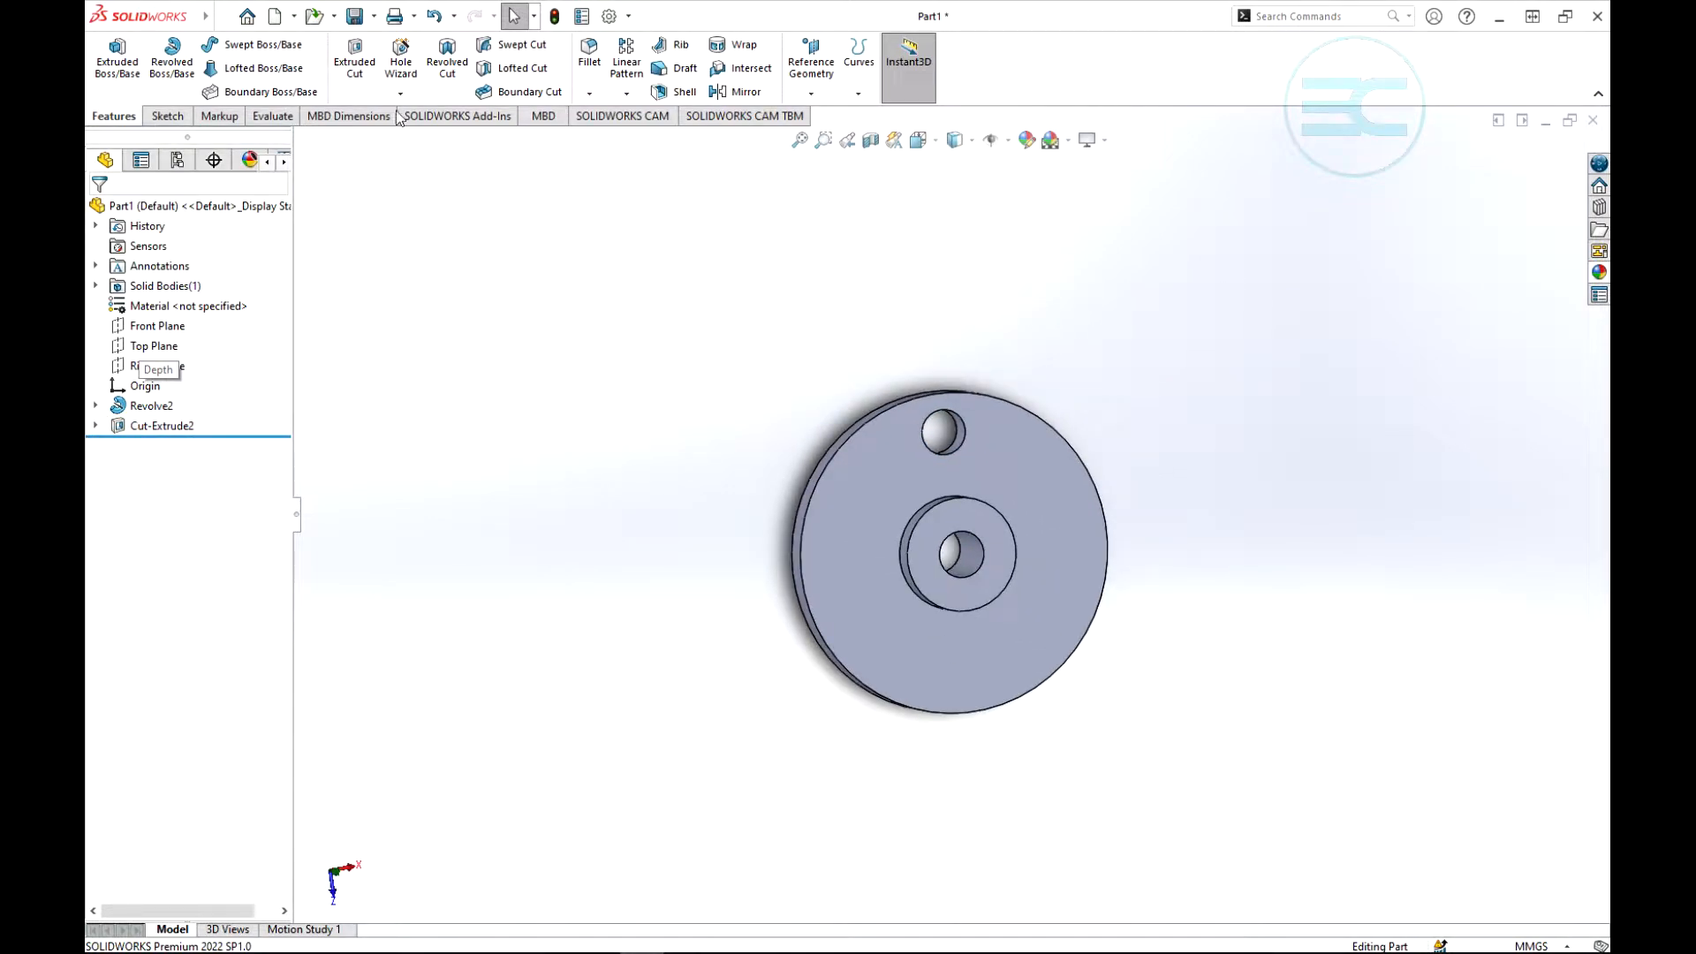
{"action": "left_click", "coordinate": [634, 94]}
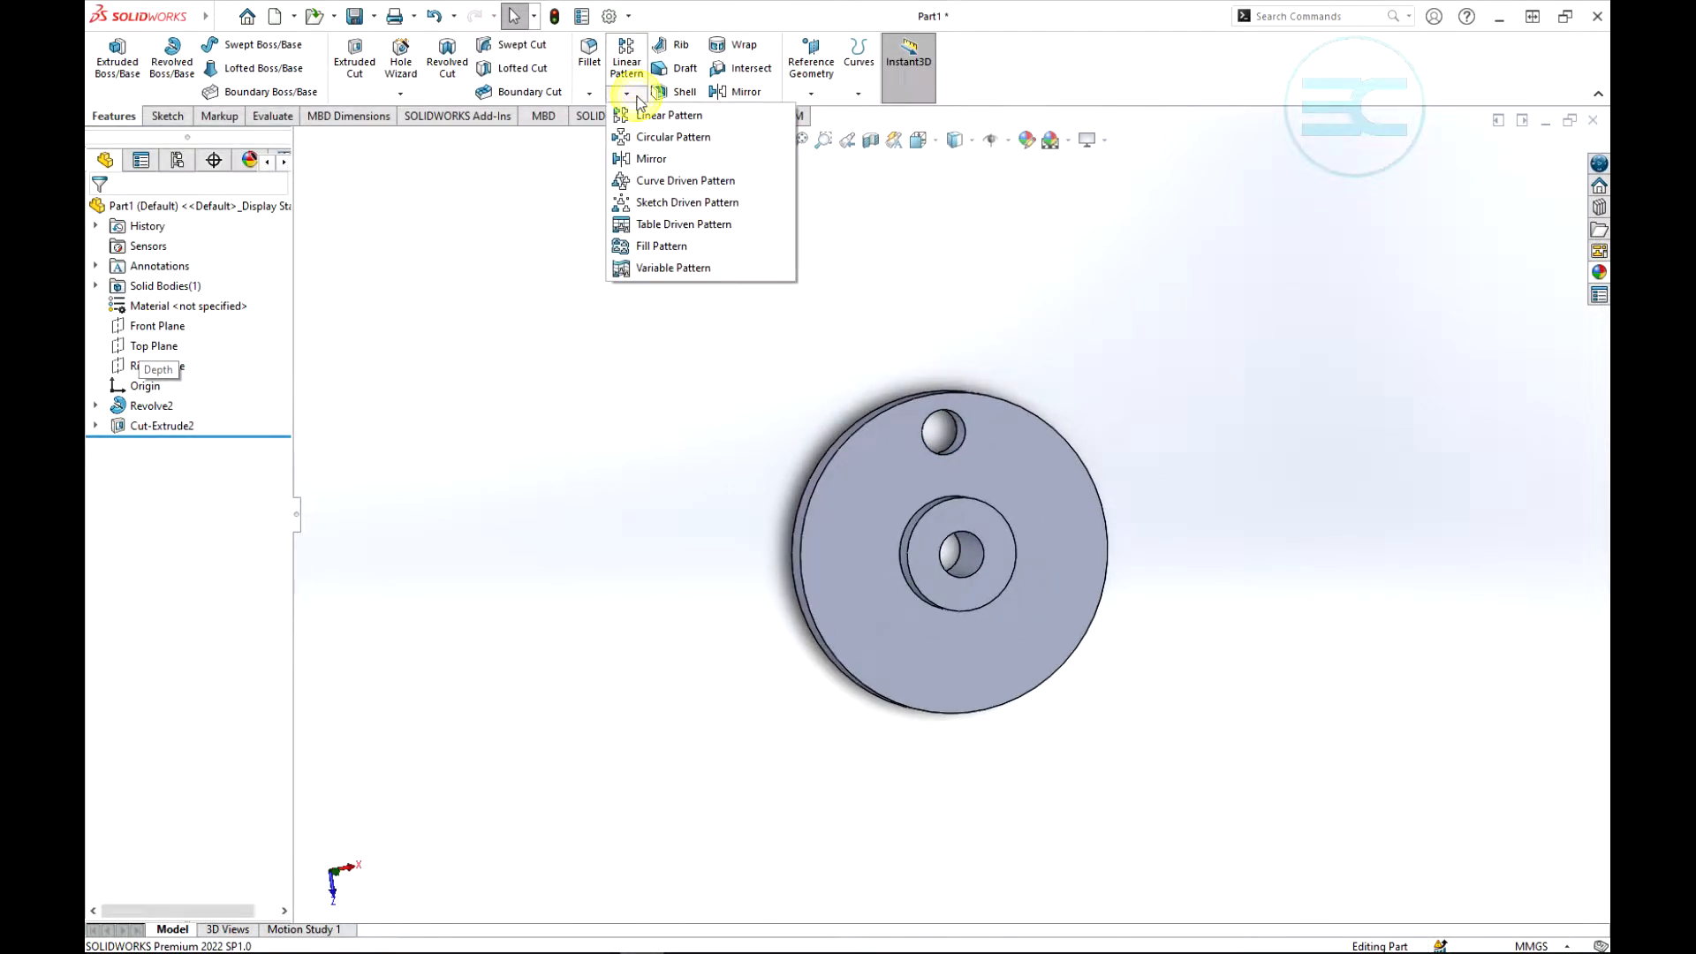
{"action": "left_click", "coordinate": [669, 142]}
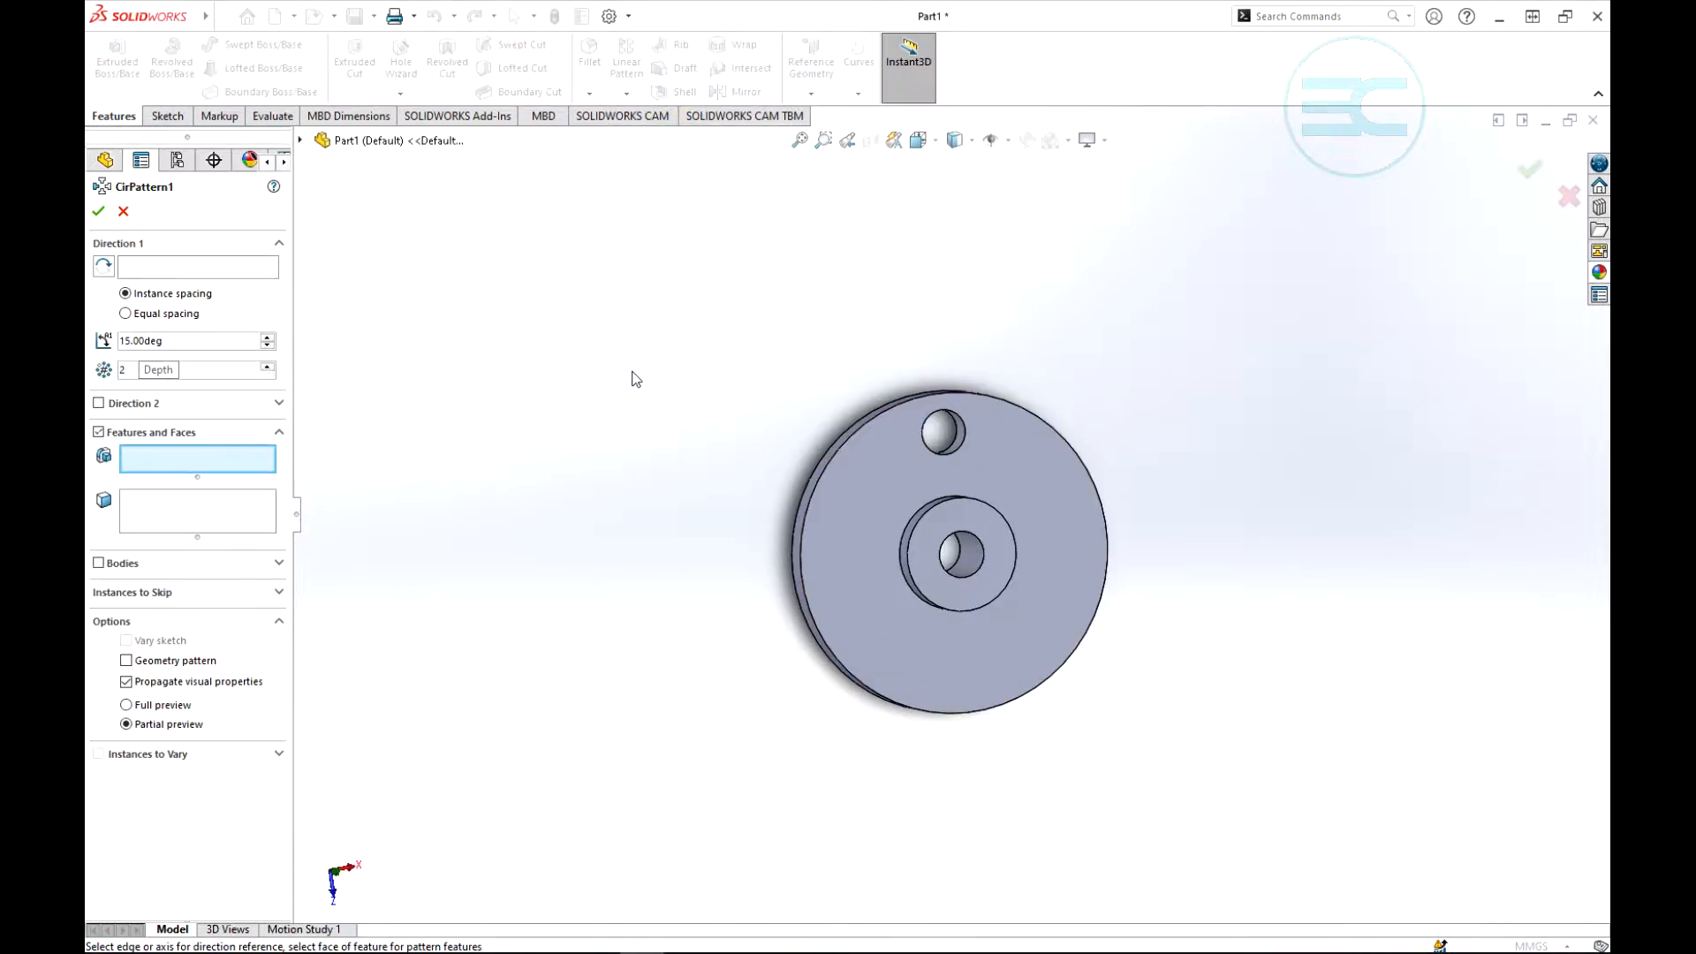
{"action": "left_click", "coordinate": [146, 268]}
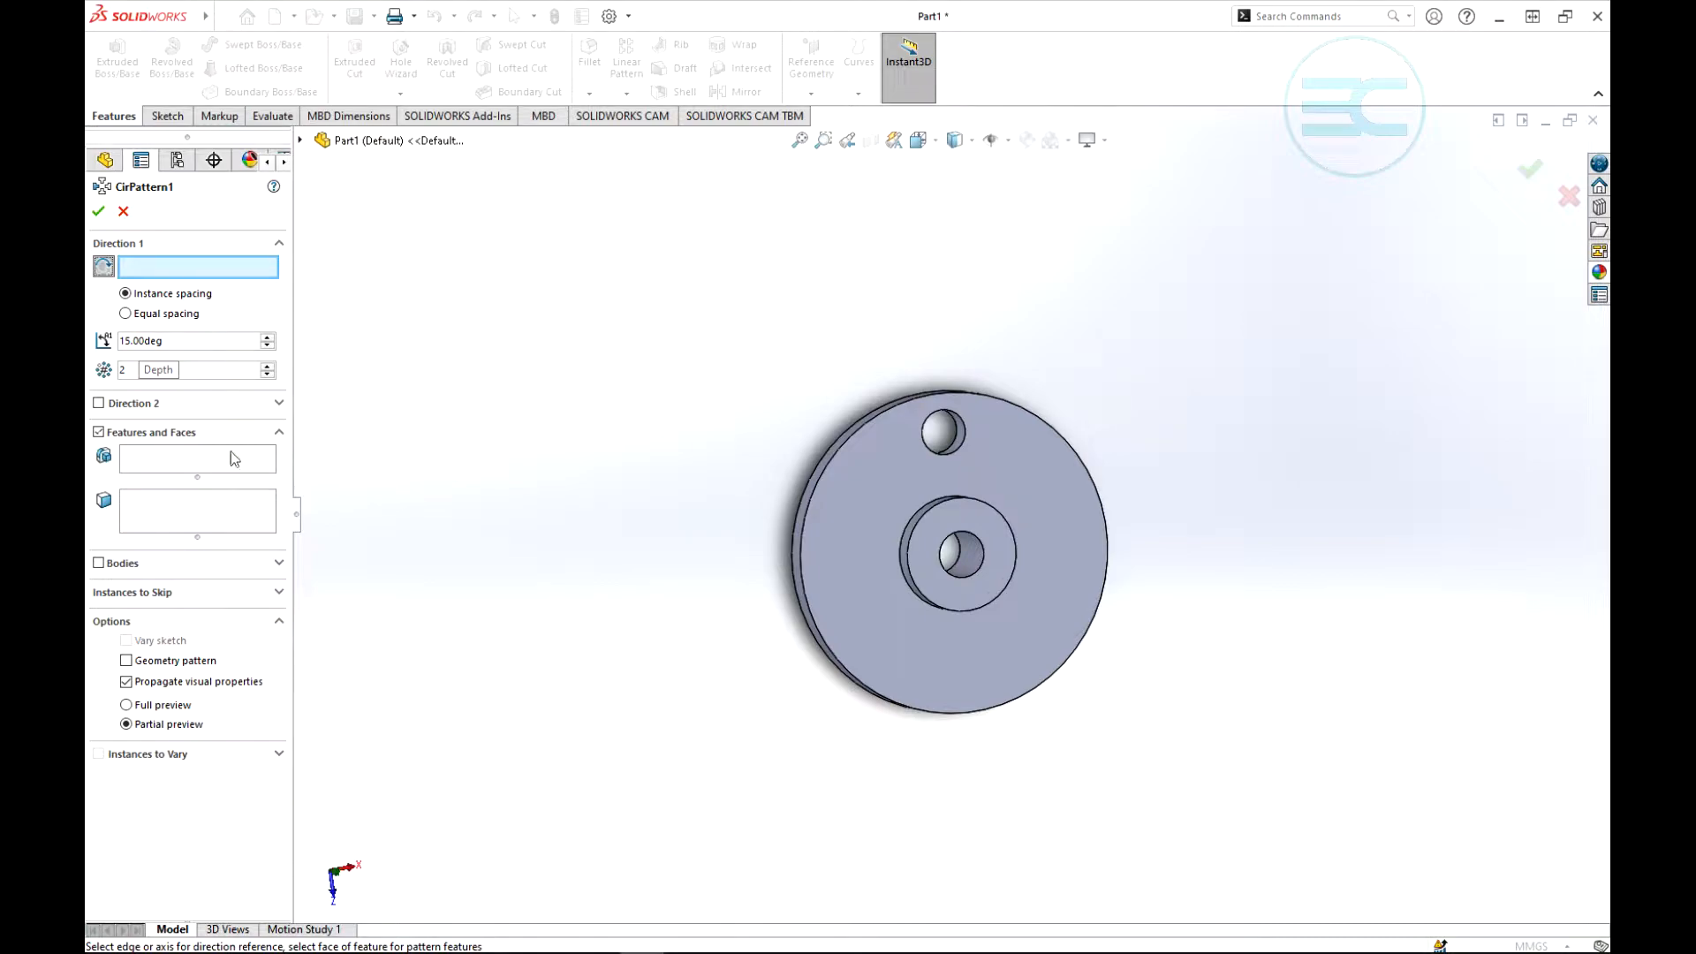
{"action": "left_click", "coordinate": [154, 465]}
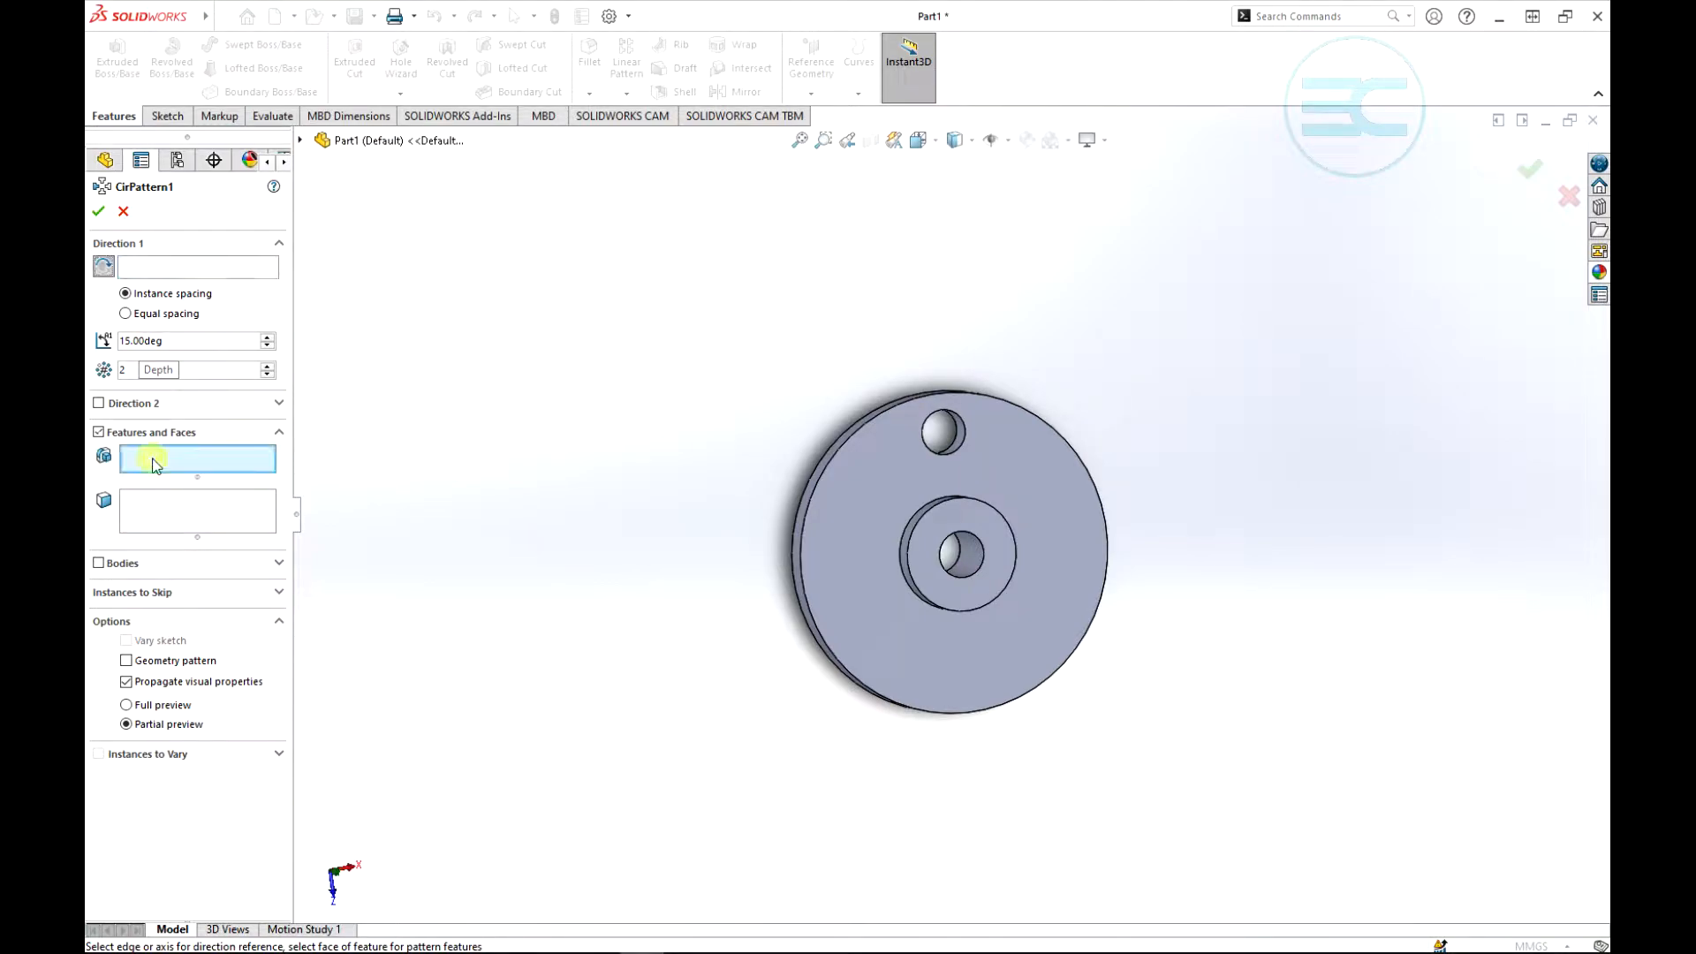
{"action": "left_click", "coordinate": [301, 140]}
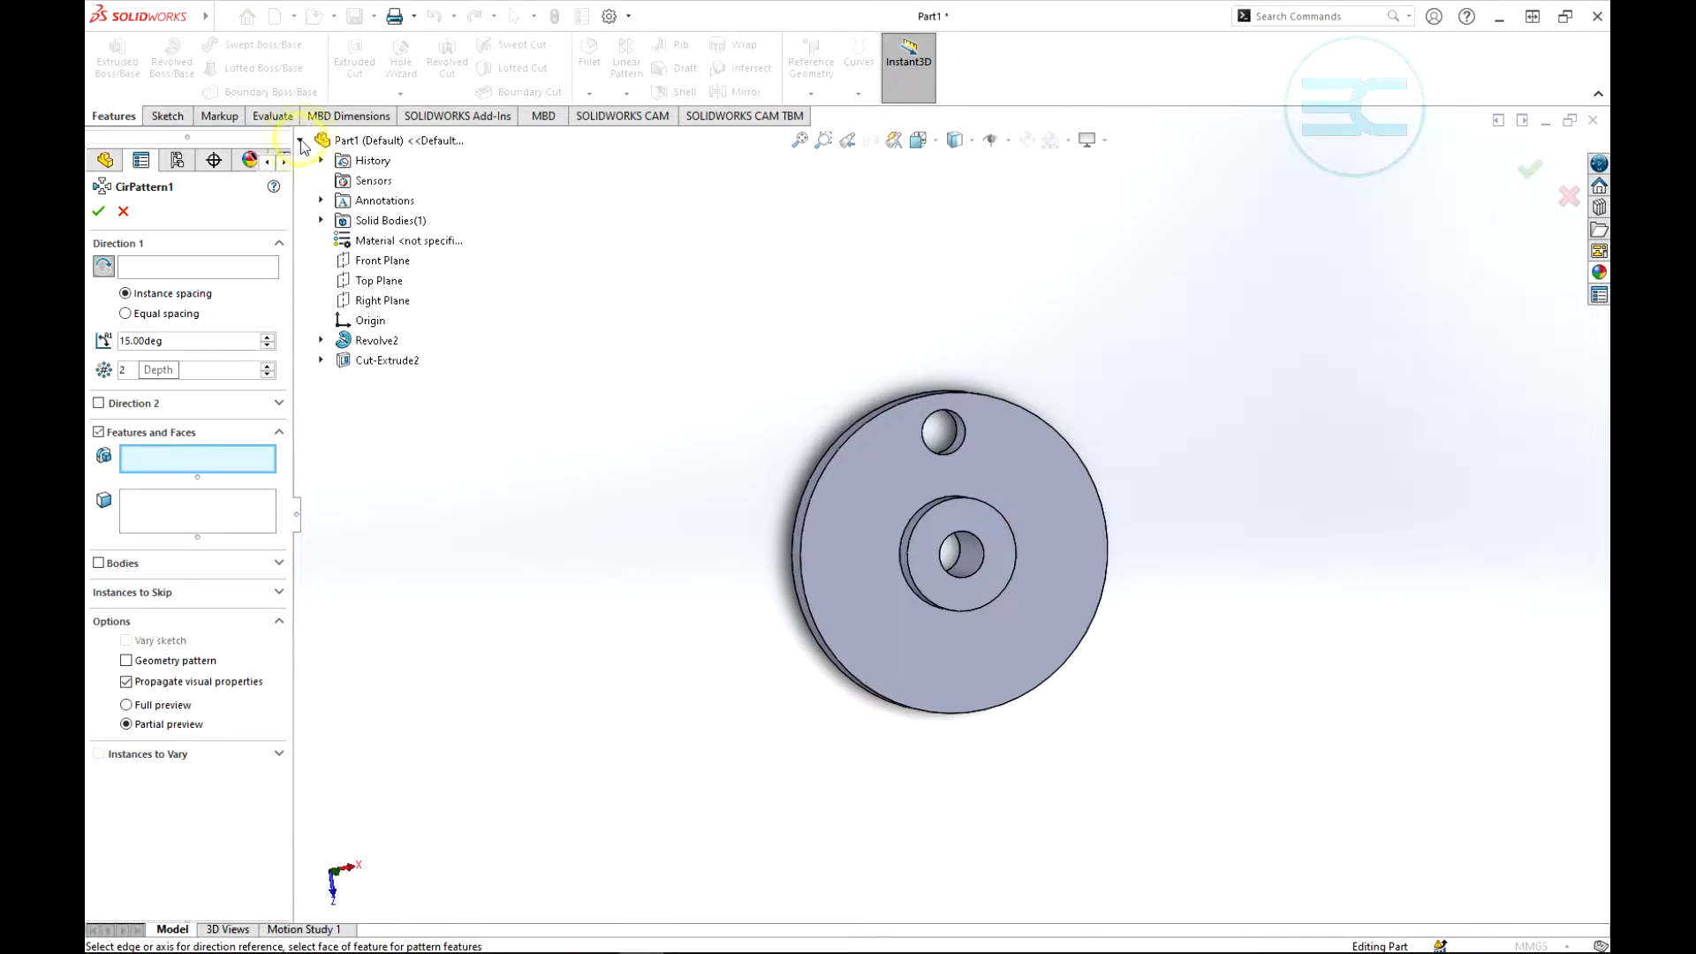
{"action": "left_click", "coordinate": [374, 362]}
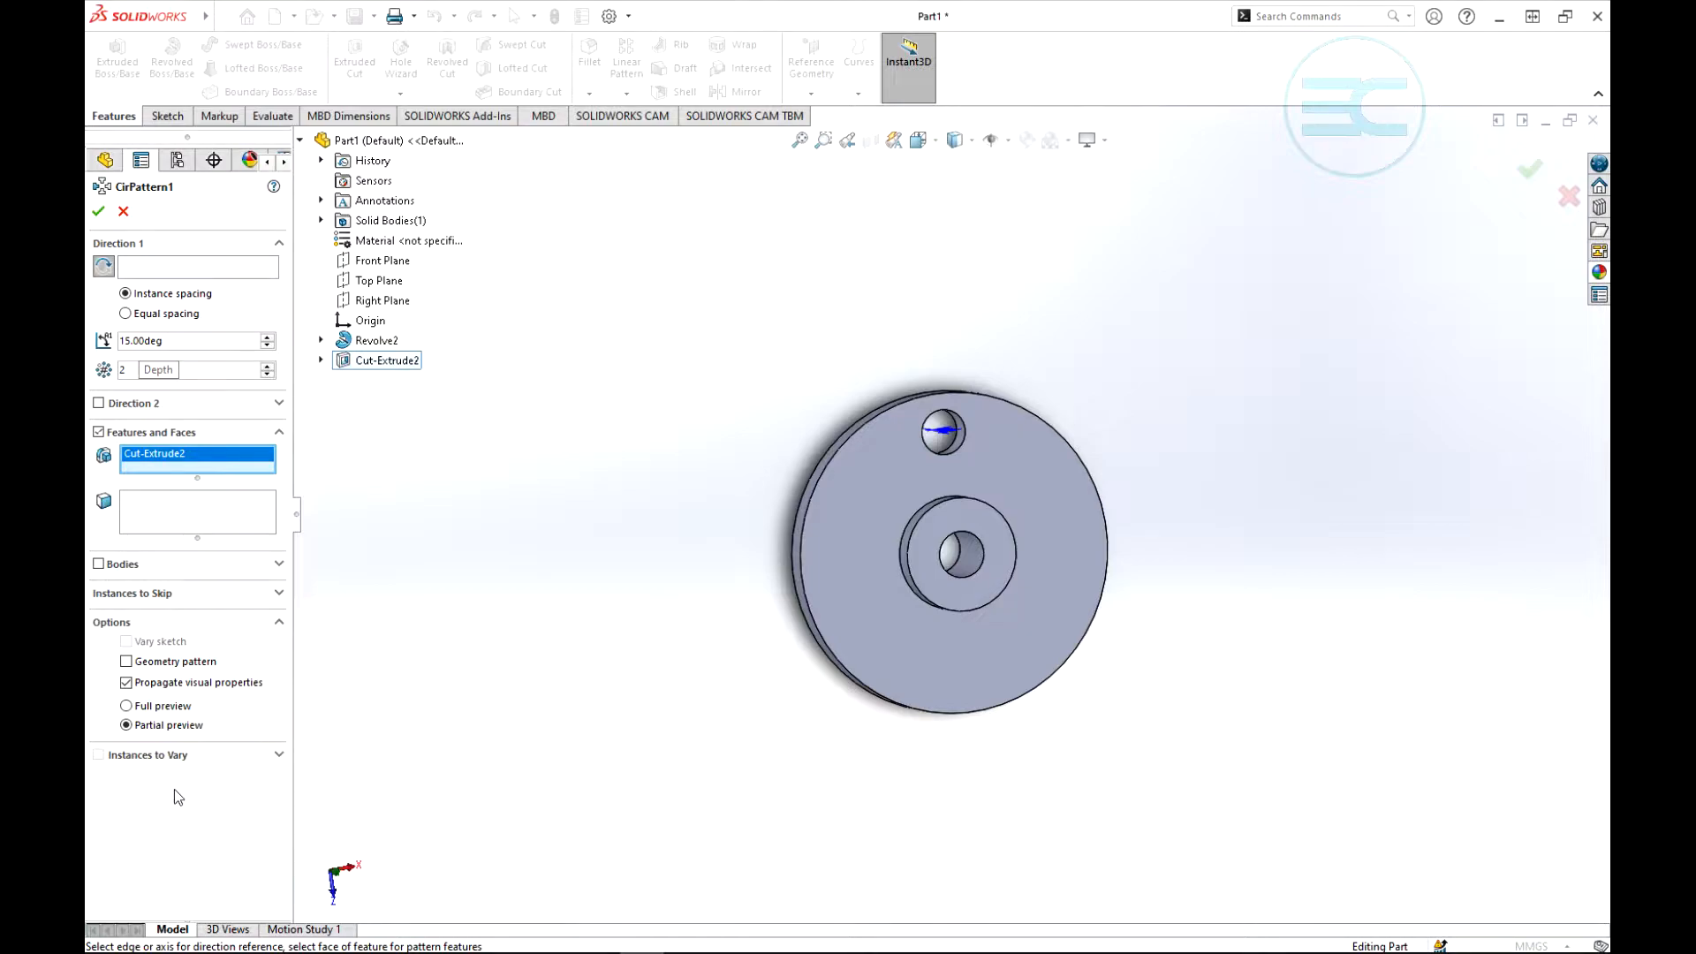
- Use the central bore's axis as the Direction 1 reference and switch the pattern to equal spacing over 360 degrees
{"action": "middle_click_drag", "start_coordinate": [1121, 521], "coordinate": [1079, 424]}
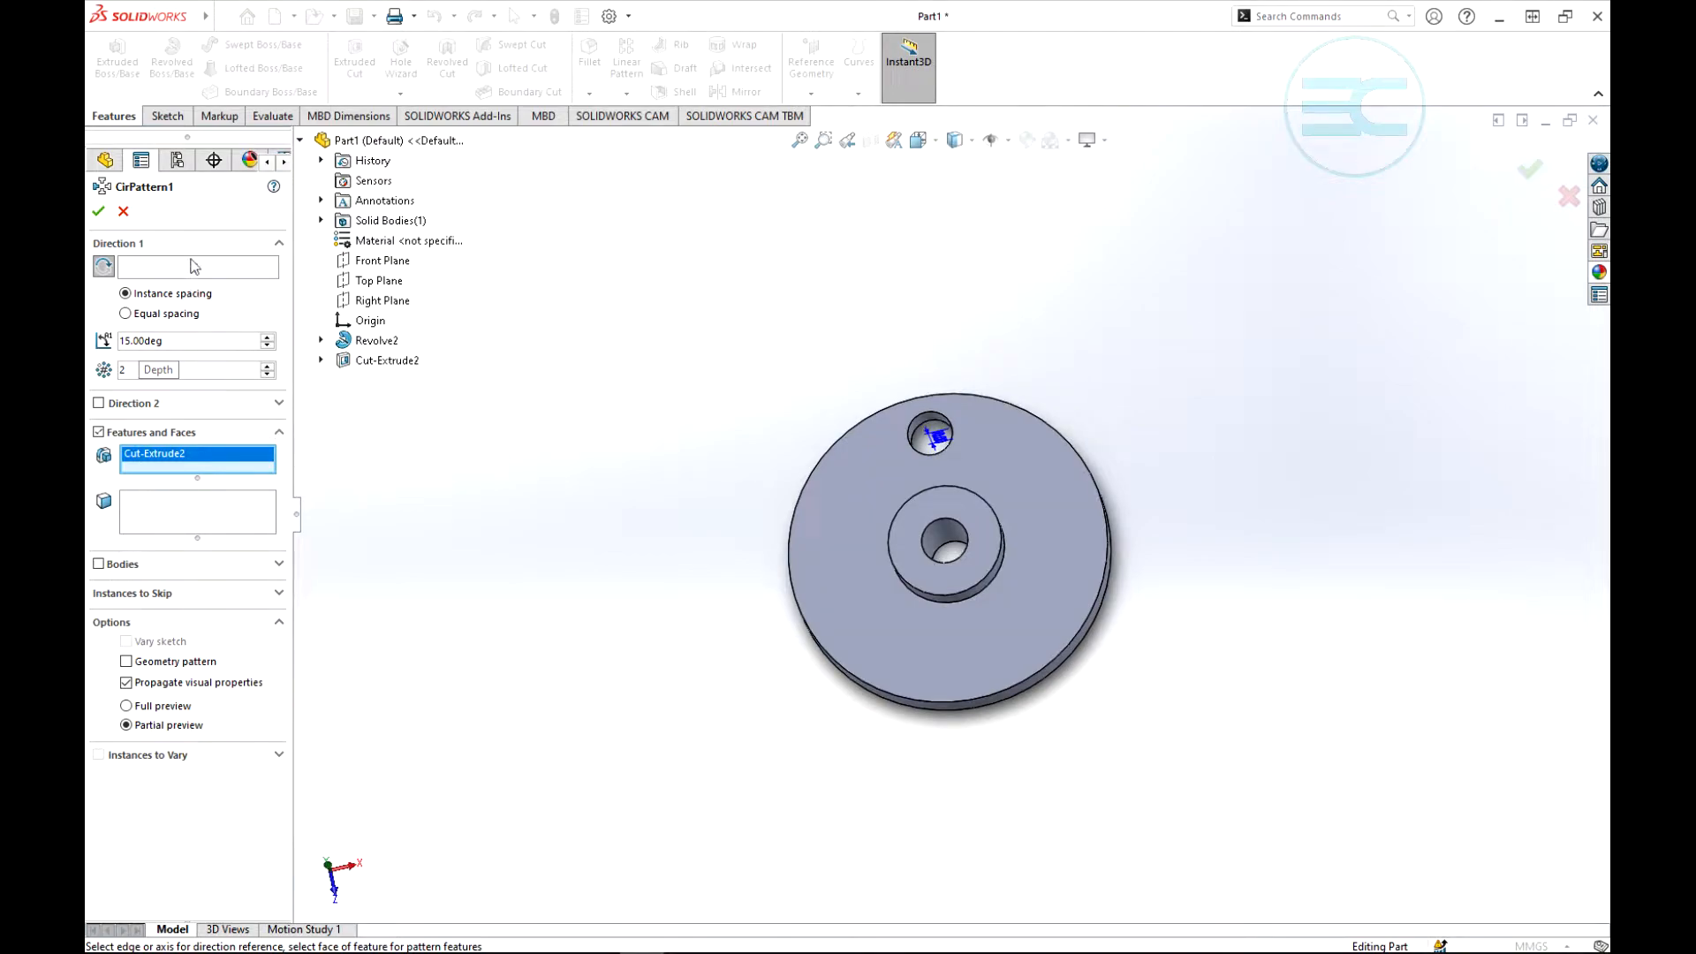
{"action": "left_click", "coordinate": [159, 267]}
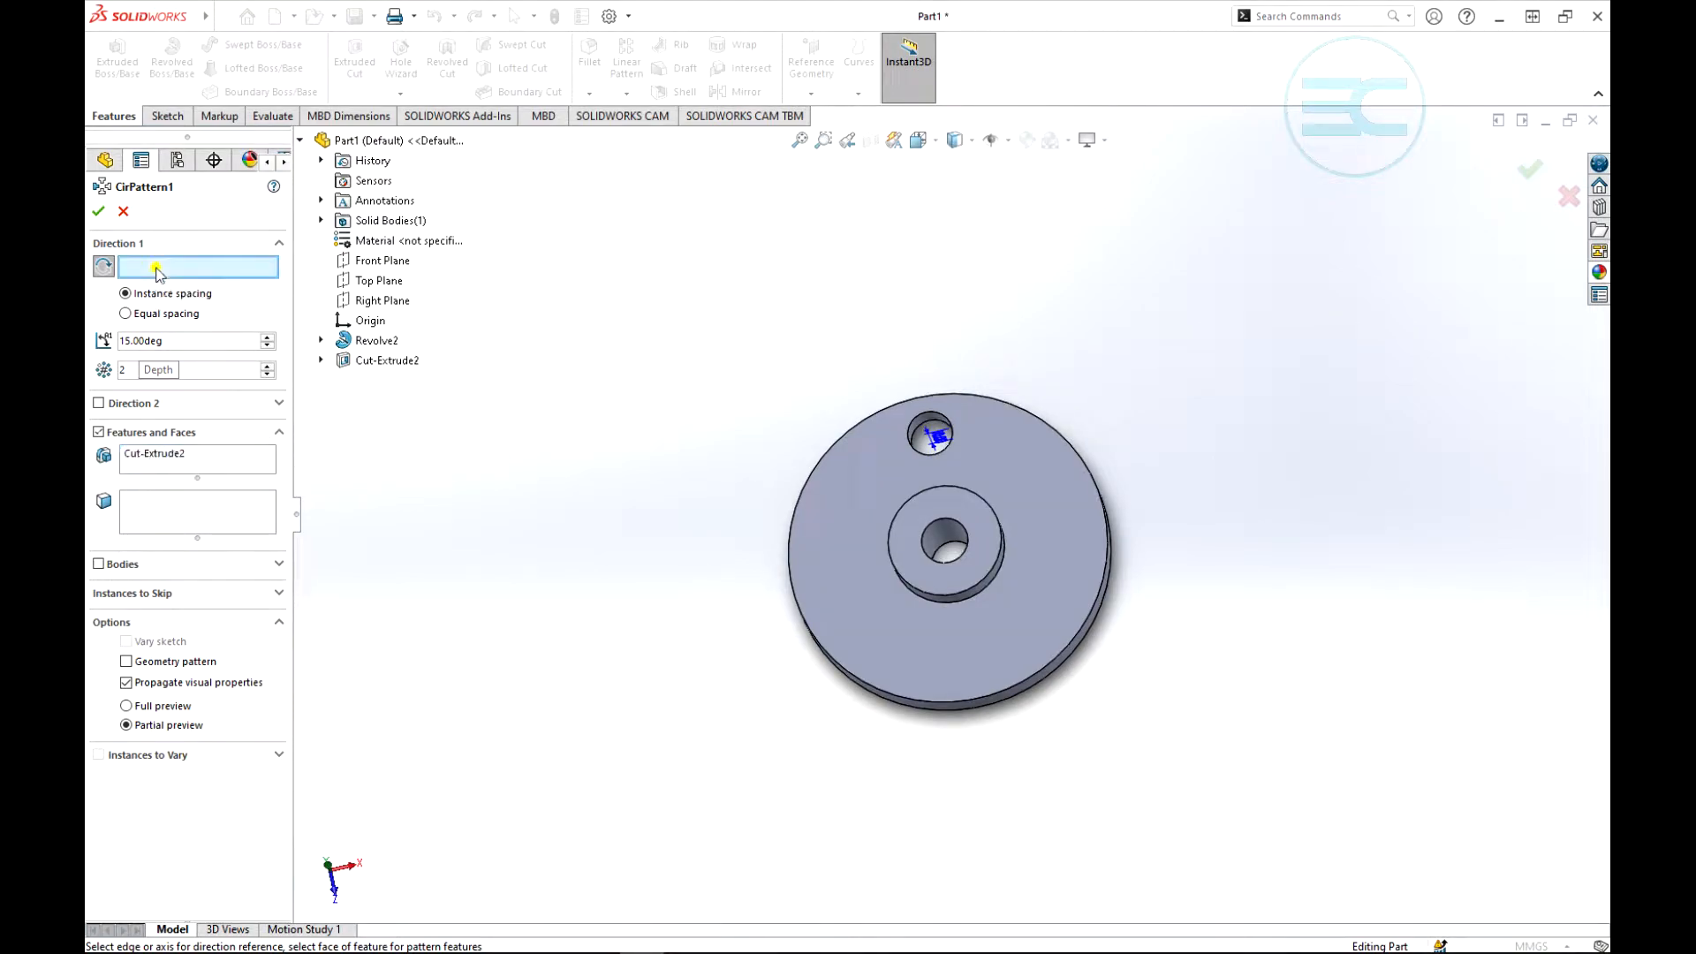
{"action": "left_click", "coordinate": [947, 540]}
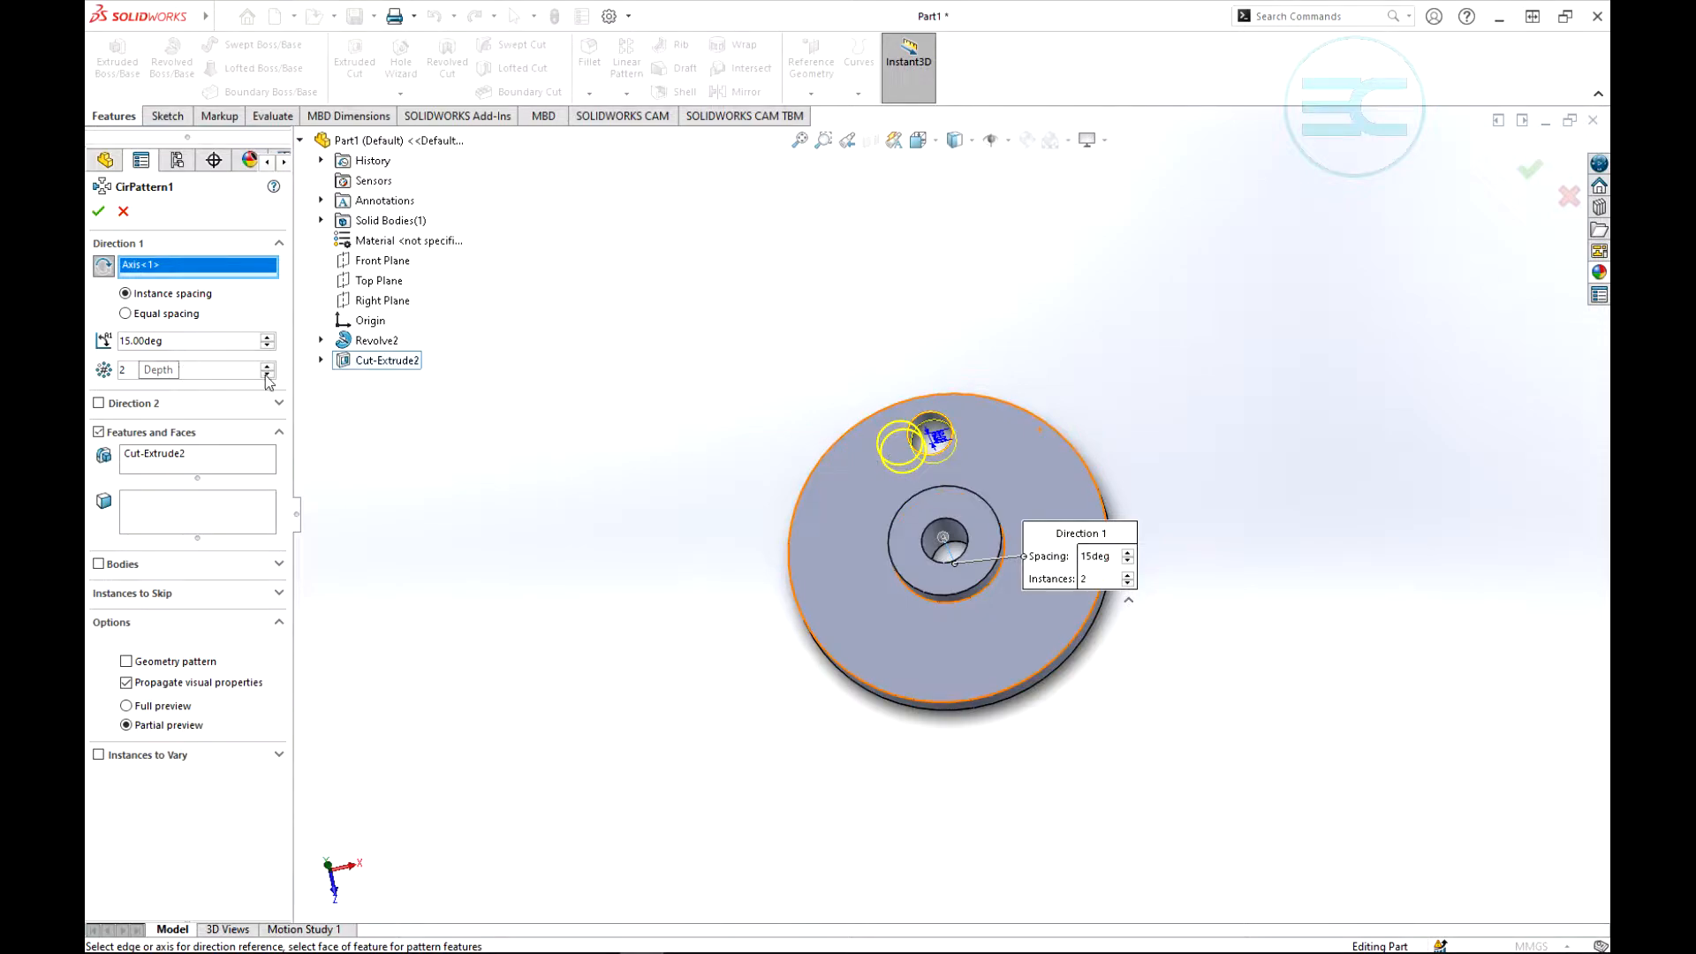
{"action": "left_click", "coordinate": [136, 289]}
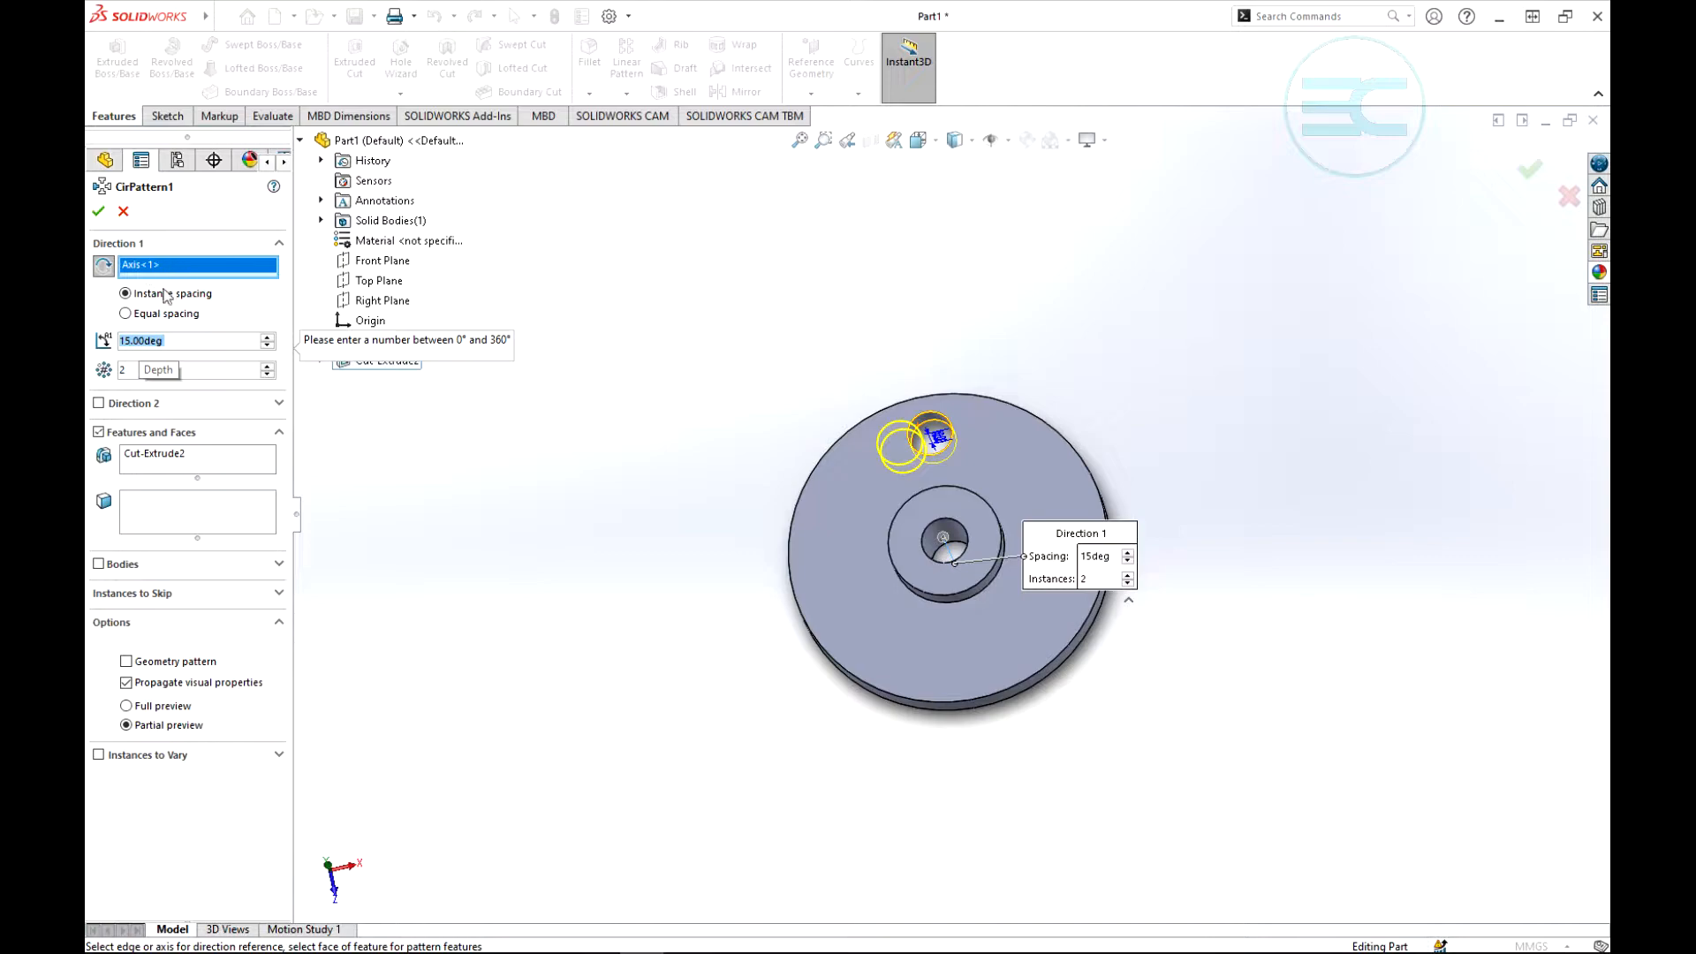
{"action": "left_click", "coordinate": [125, 314]}
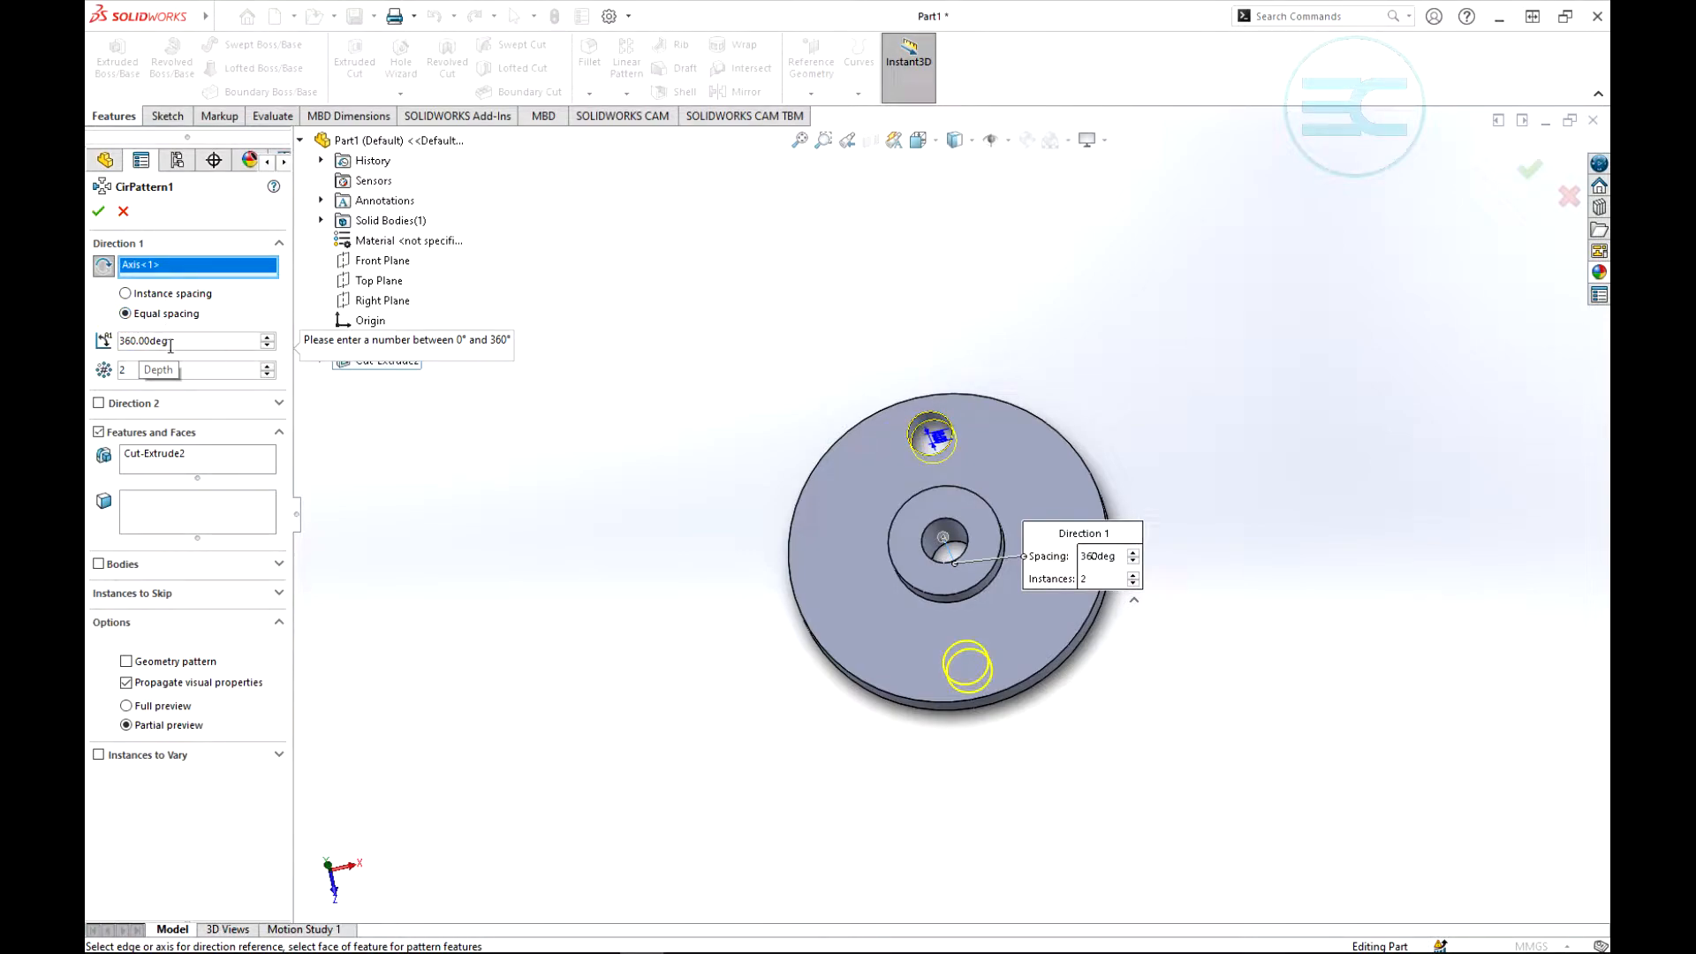
- Raise the number of circular pattern instances to 8
{"action": "scroll", "coordinate": [994, 636], "scroll_direction": "down", "scroll_amount": 3}
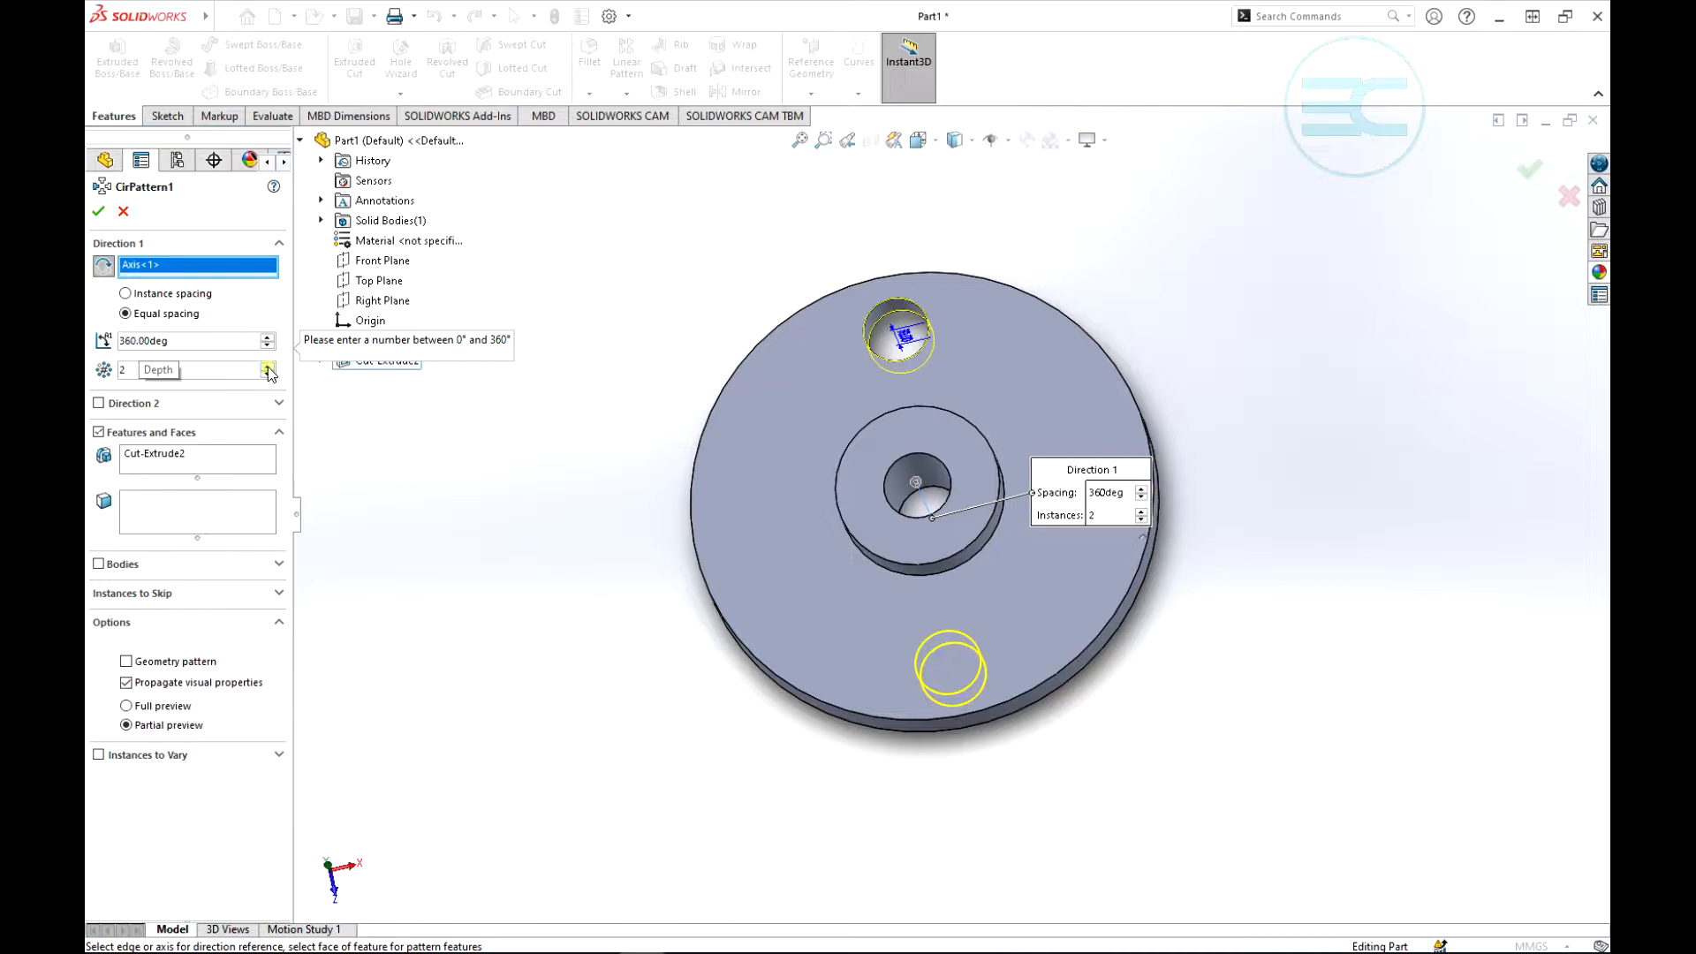
{"action": "left_click", "coordinate": [268, 367]}
{"action": "left_click", "coordinate": [268, 367]}
{"action": "left_click", "coordinate": [268, 368]}
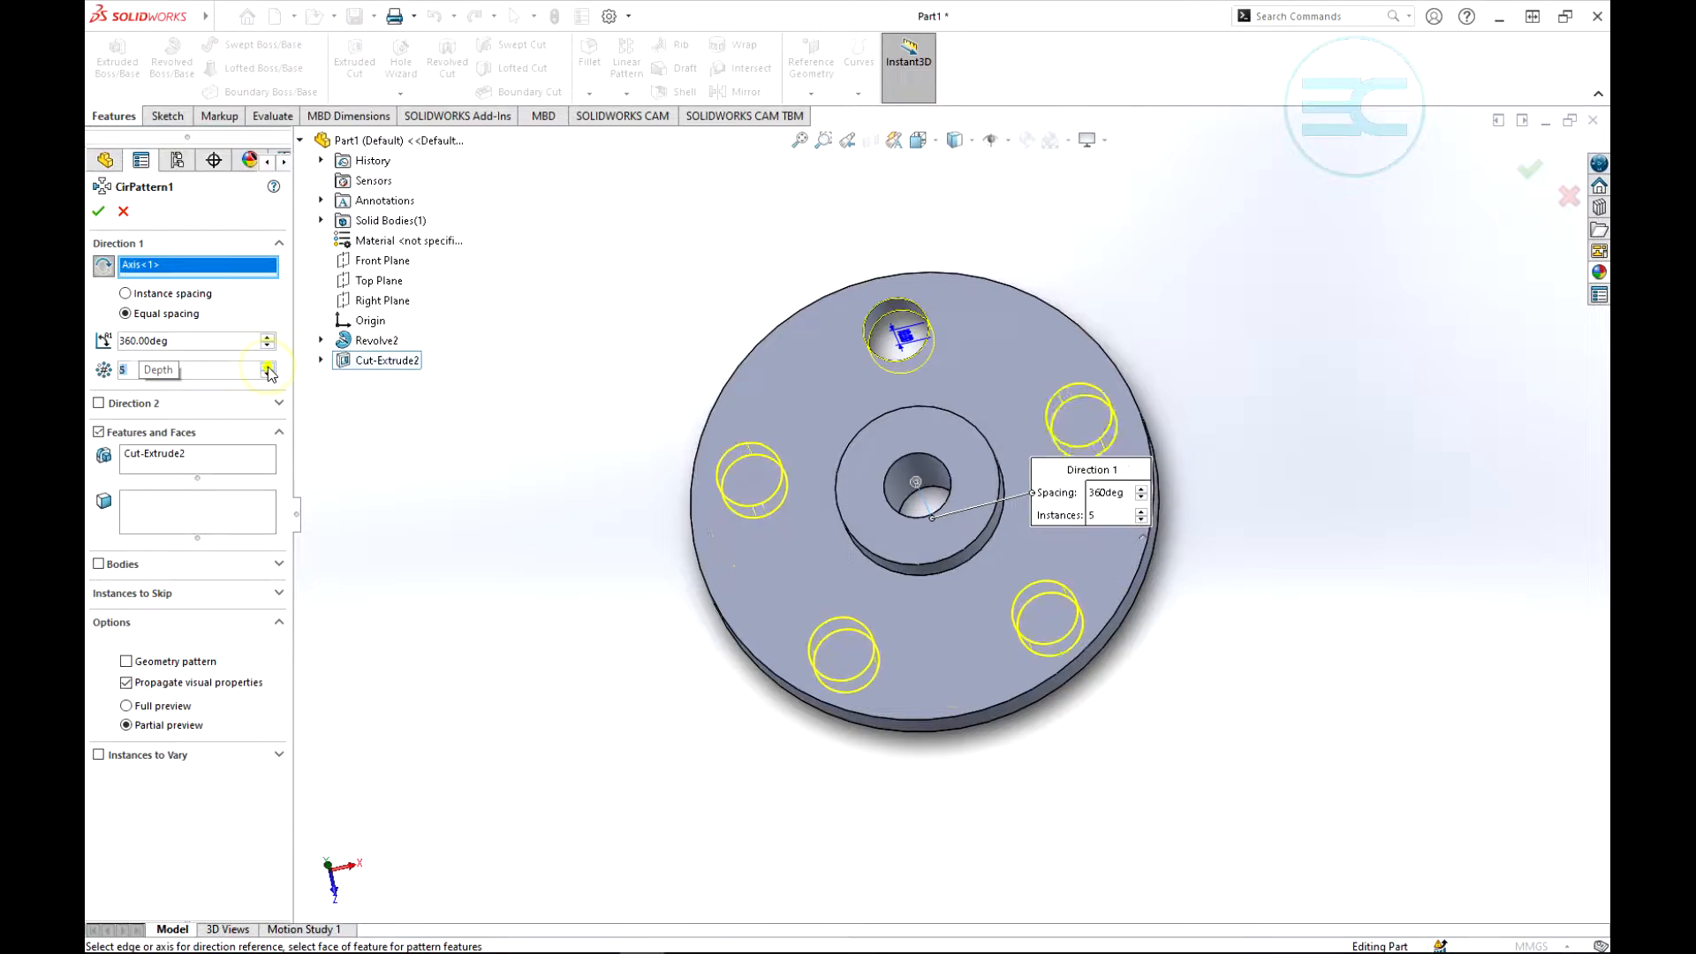
{"action": "left_click", "coordinate": [268, 367]}
{"action": "left_click", "coordinate": [269, 367]}
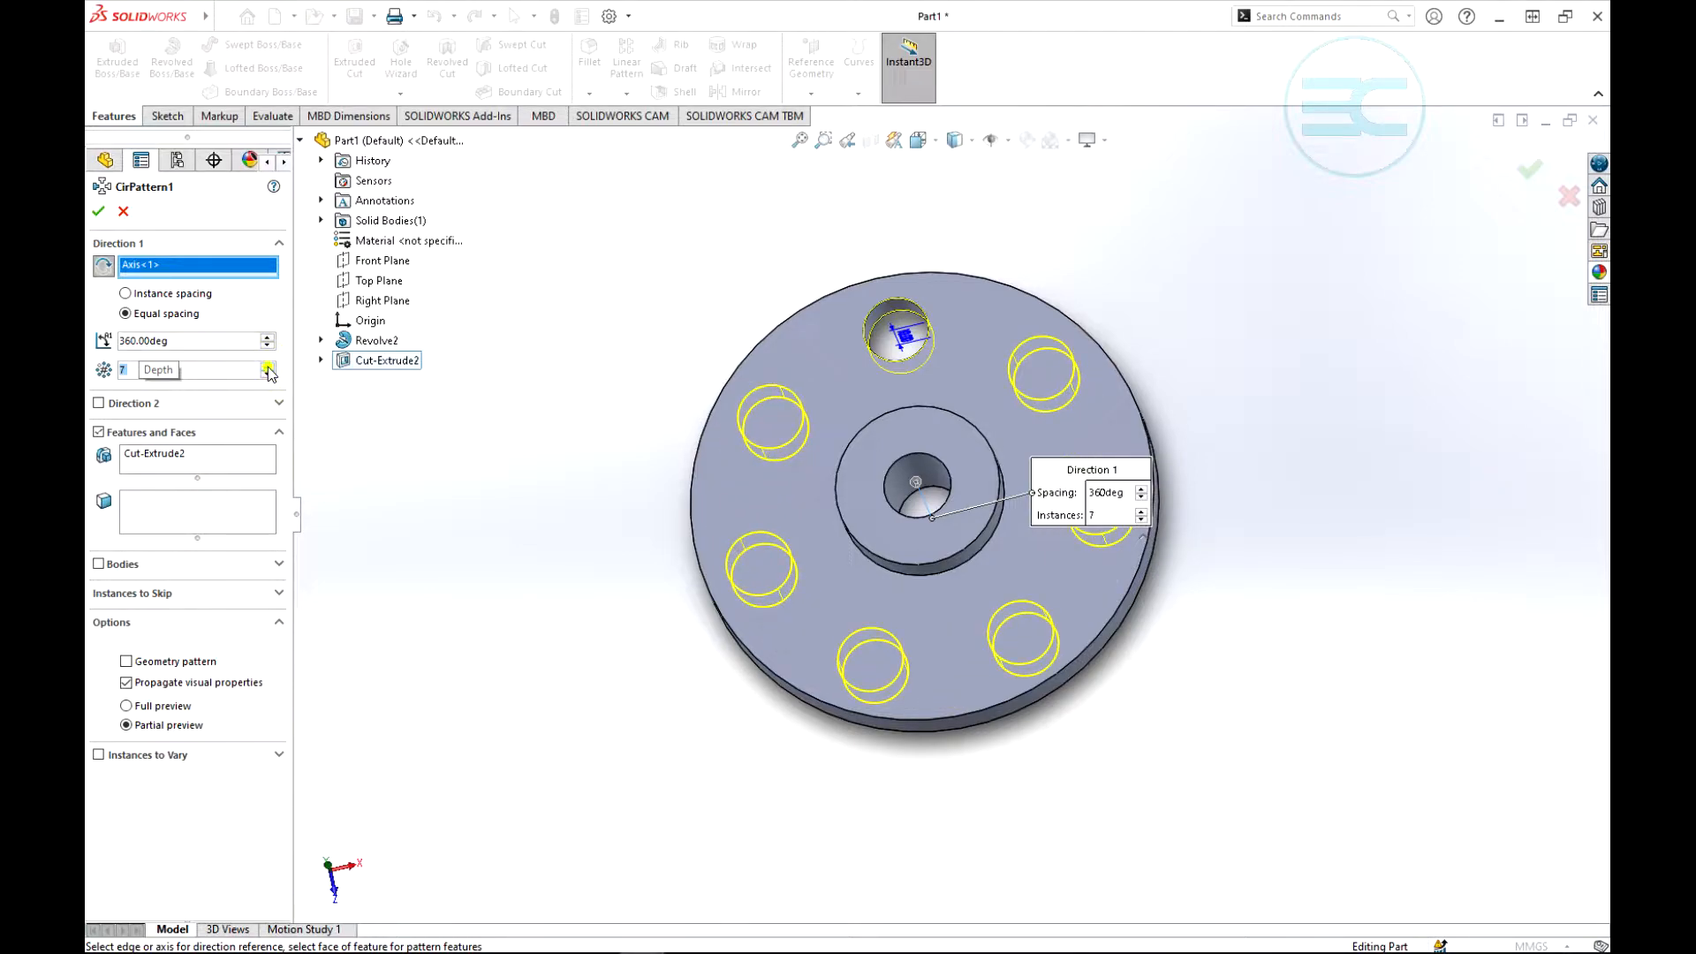
{"action": "left_click", "coordinate": [268, 368]}
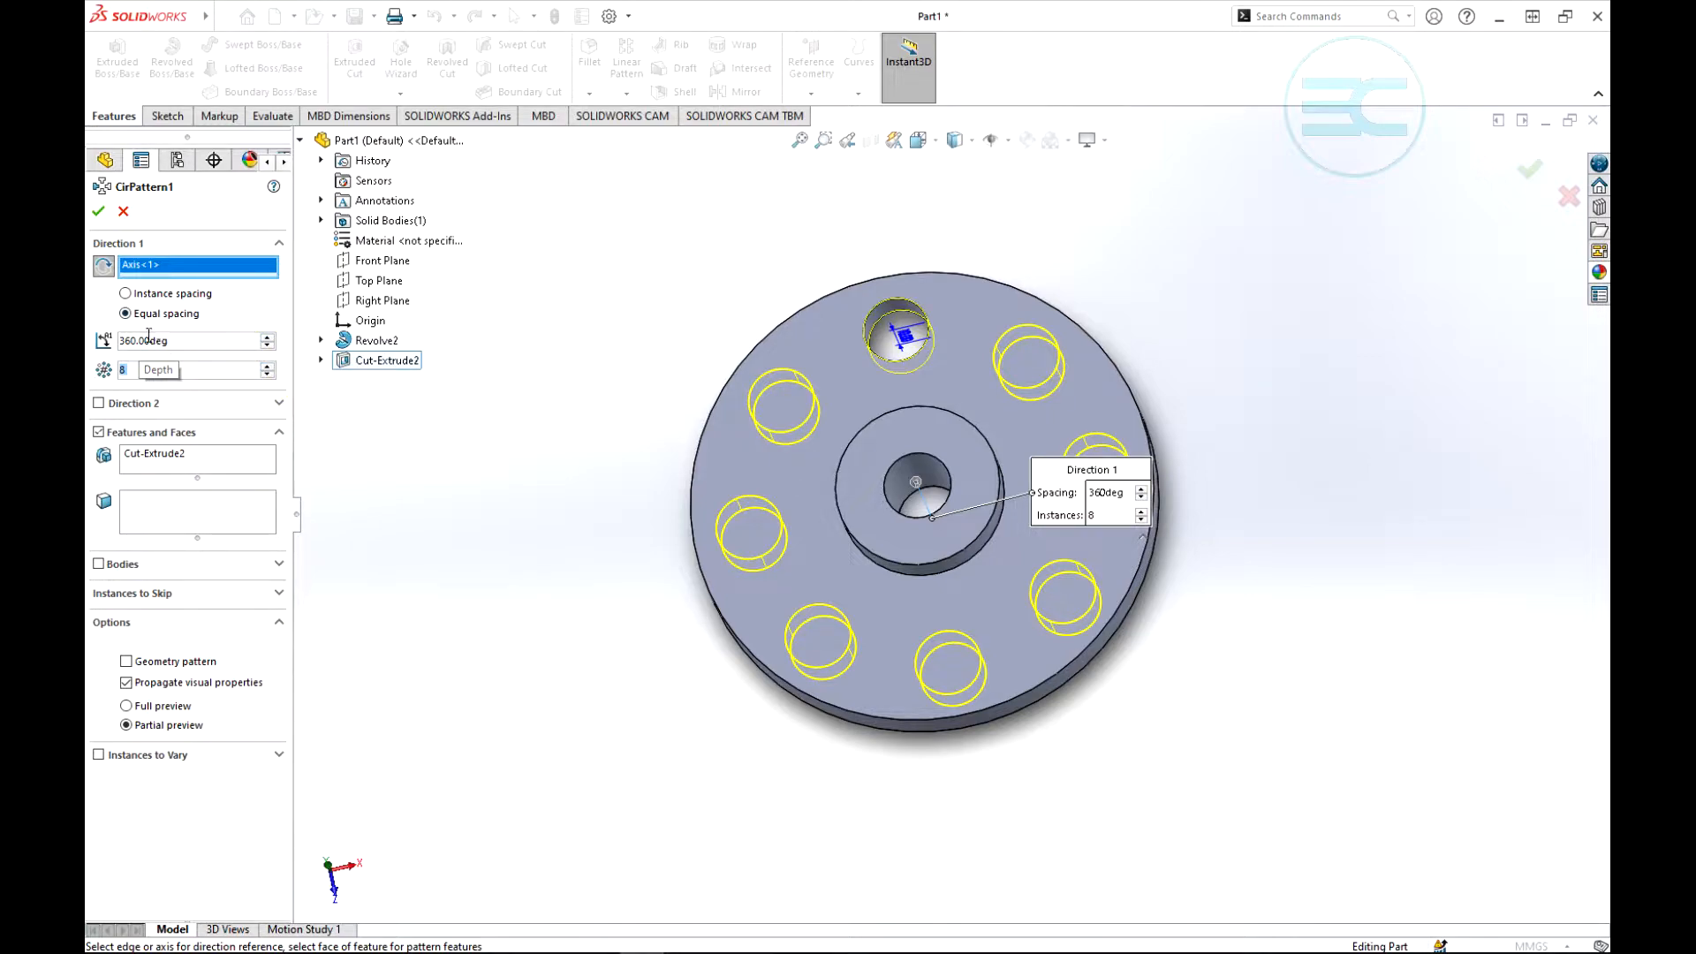
- Try a total pattern angle of 180 degrees for the equally spaced holes
{"action": "left_click", "coordinate": [268, 346]}
{"action": "double_click", "coordinate": [196, 341]}
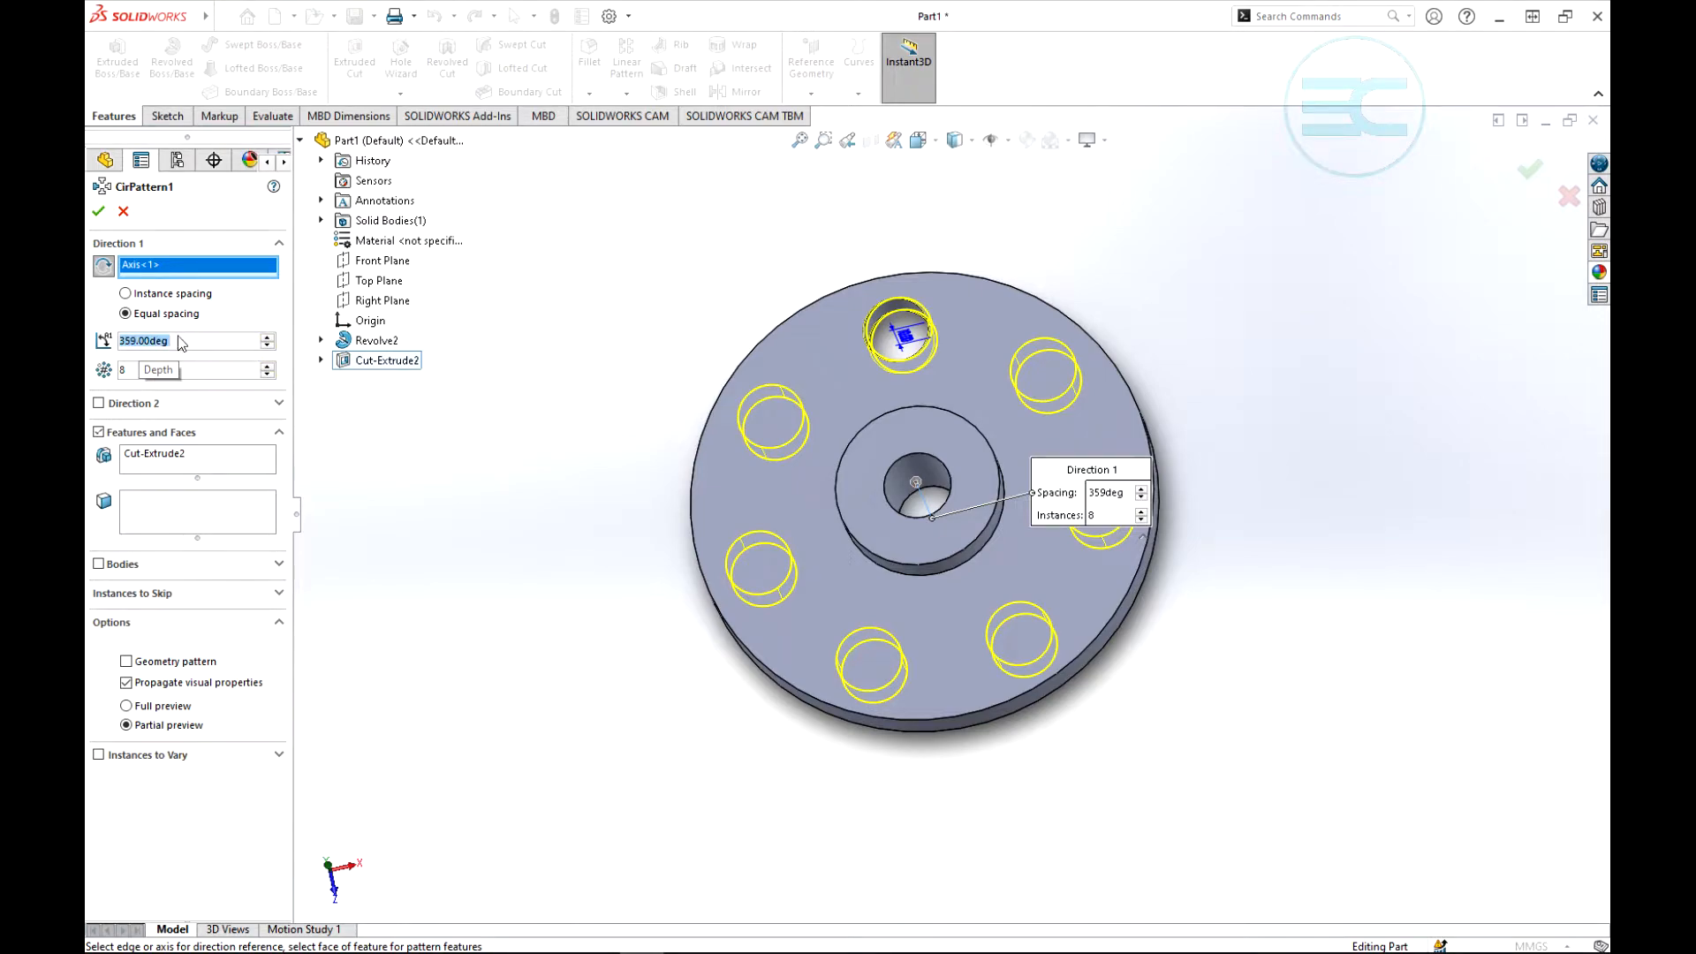
{"action": "left_click", "coordinate": [179, 338]}
{"action": "key", "text": "BackSpace"}
{"action": "key", "text": "BackSpace"}
{"action": "key", "text": "BackSpace"}
{"action": "key", "text": "BackSpace"}
{"action": "key", "text": "BackSpace"}
{"action": "key", "text": "BackSpace"}
{"action": "key", "text": "BackSpace"}
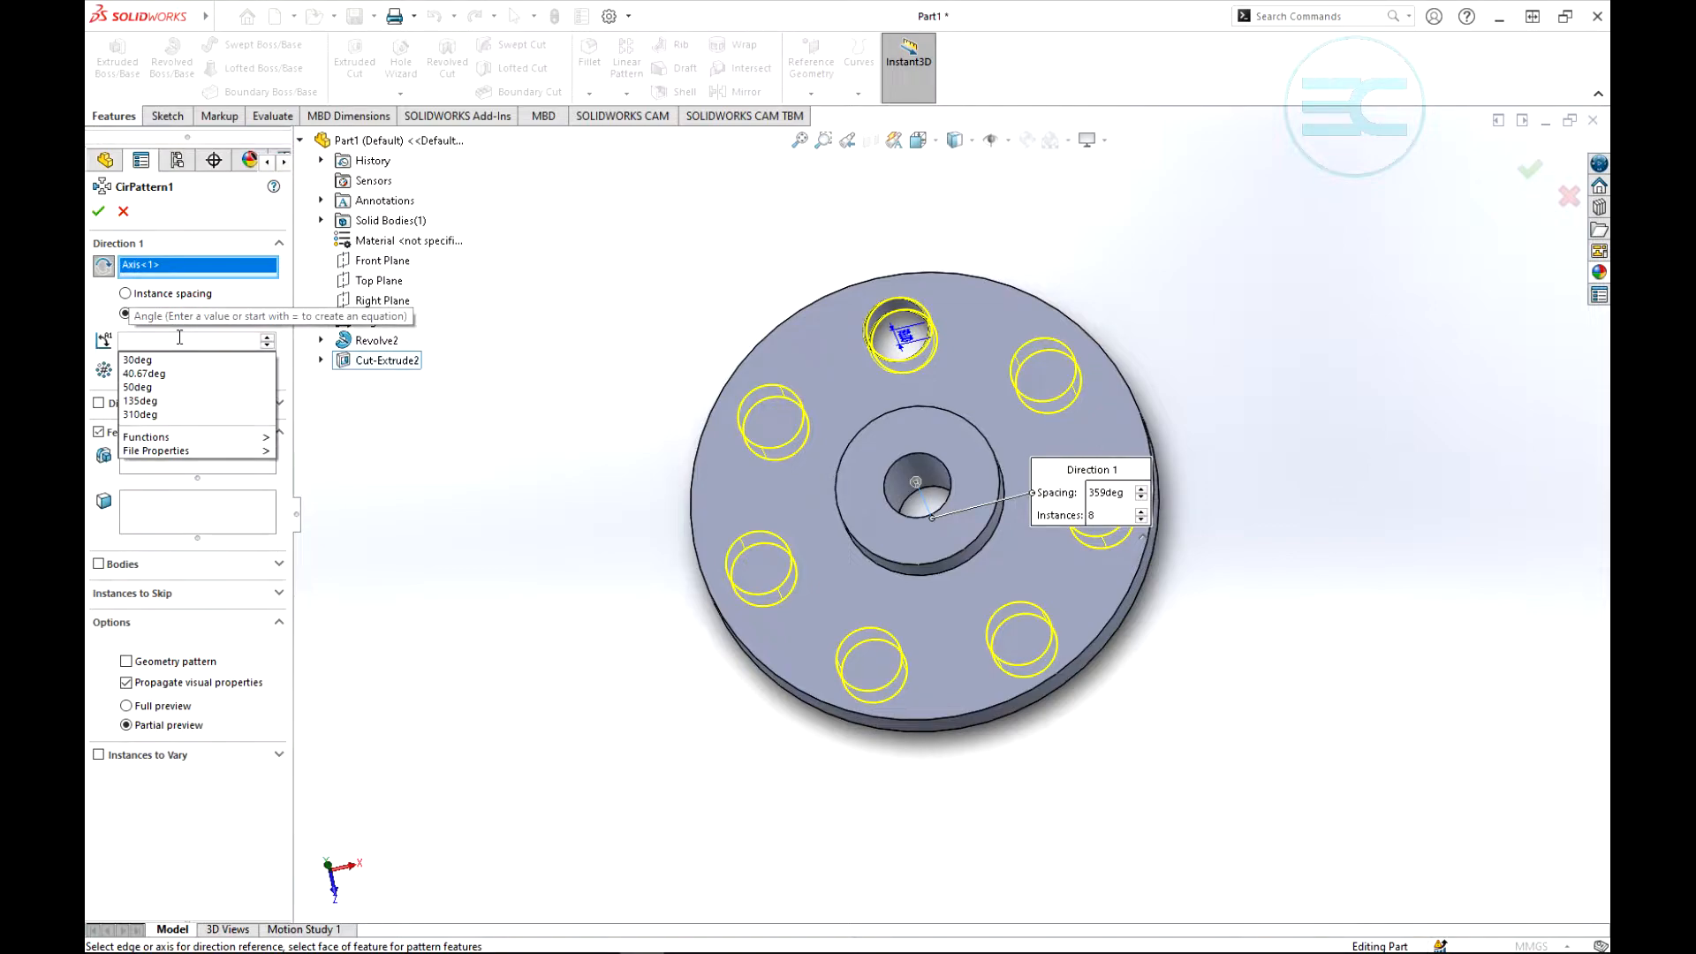
{"action": "type", "text": "180"}
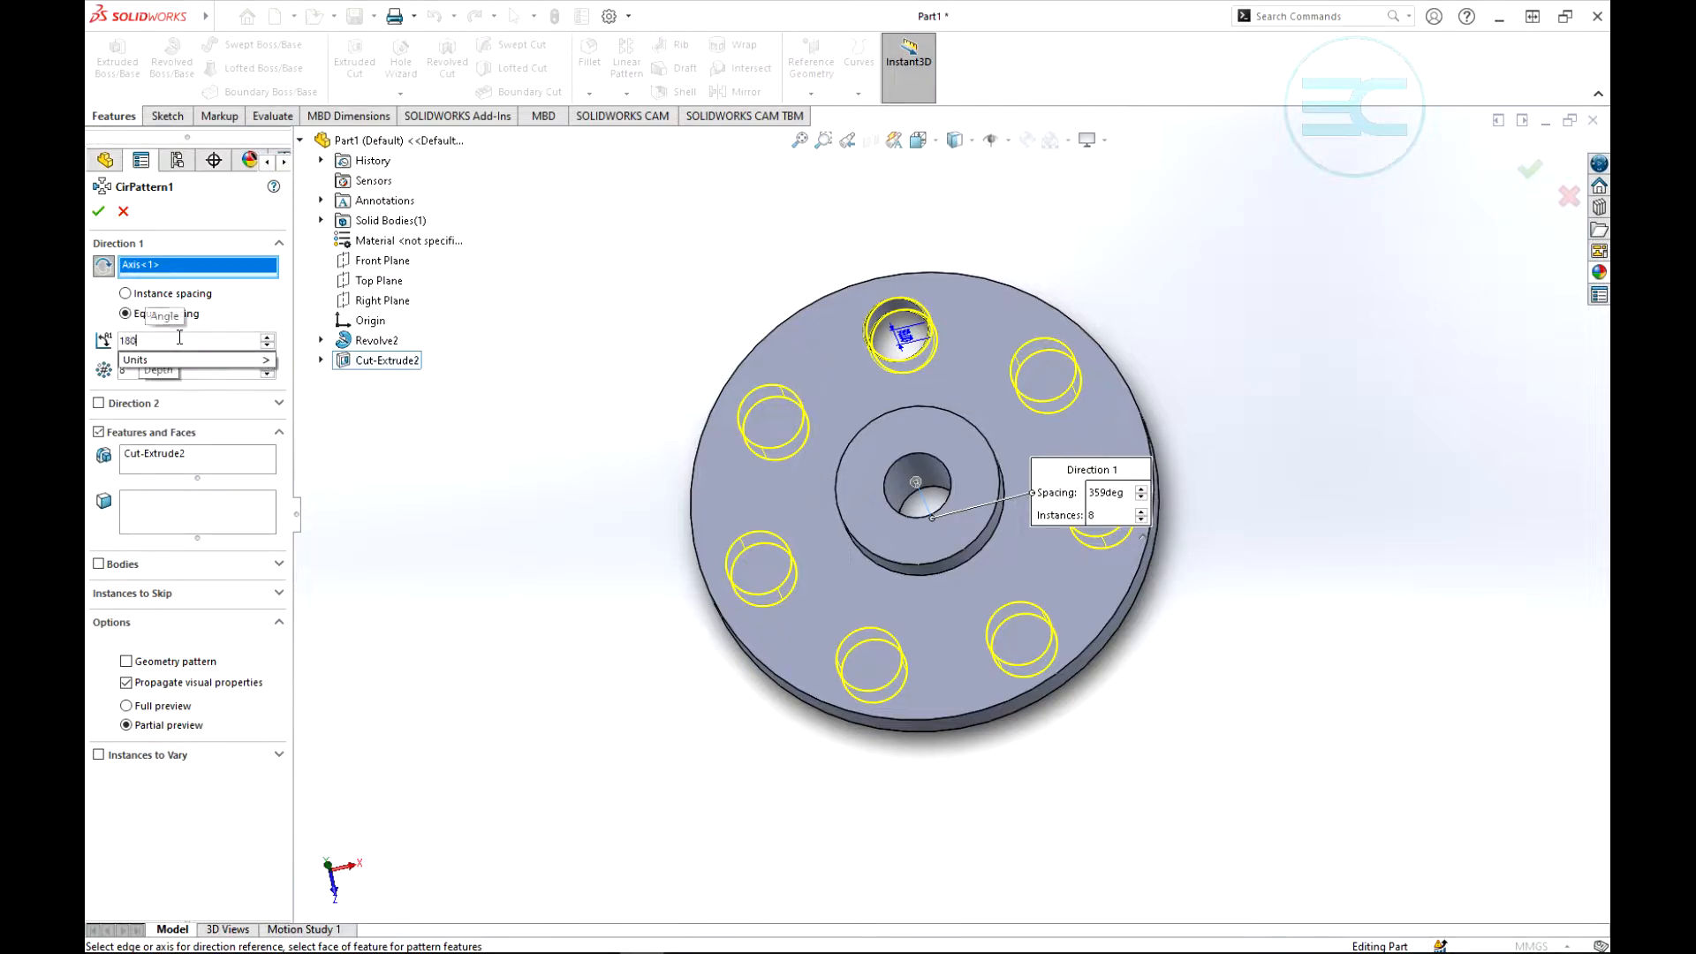
{"action": "key", "text": "Return"}
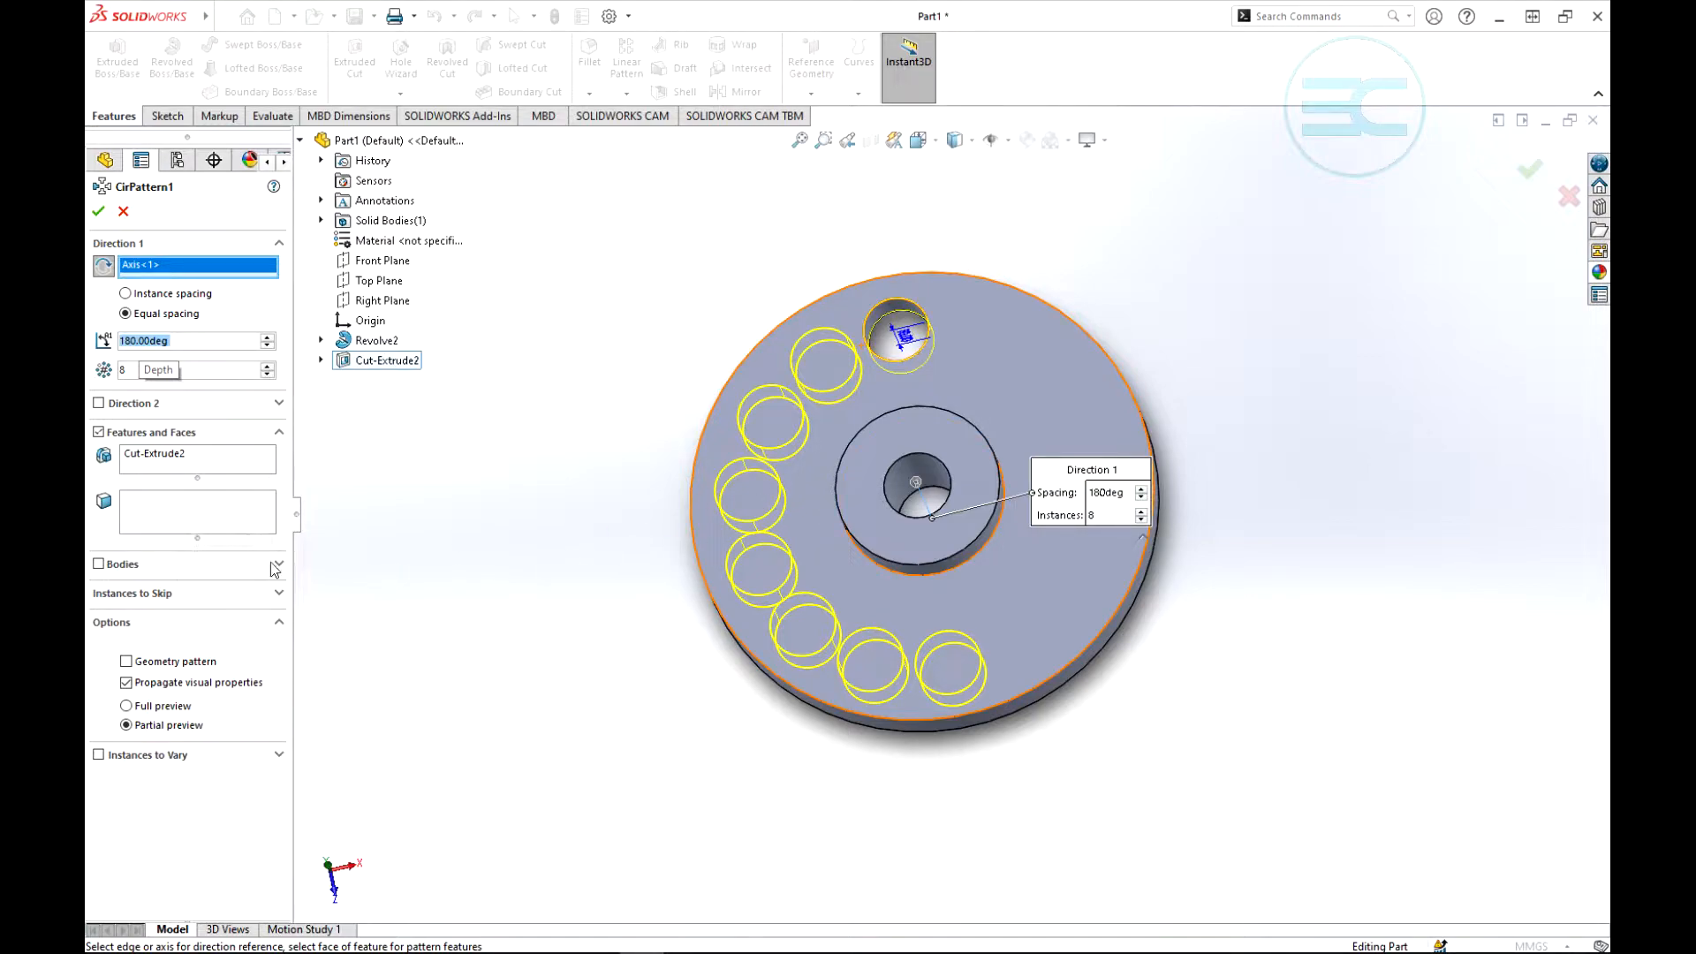
- Skip the fourth and seventh hole instances of the circular pattern
{"action": "left_click", "coordinate": [235, 597]}
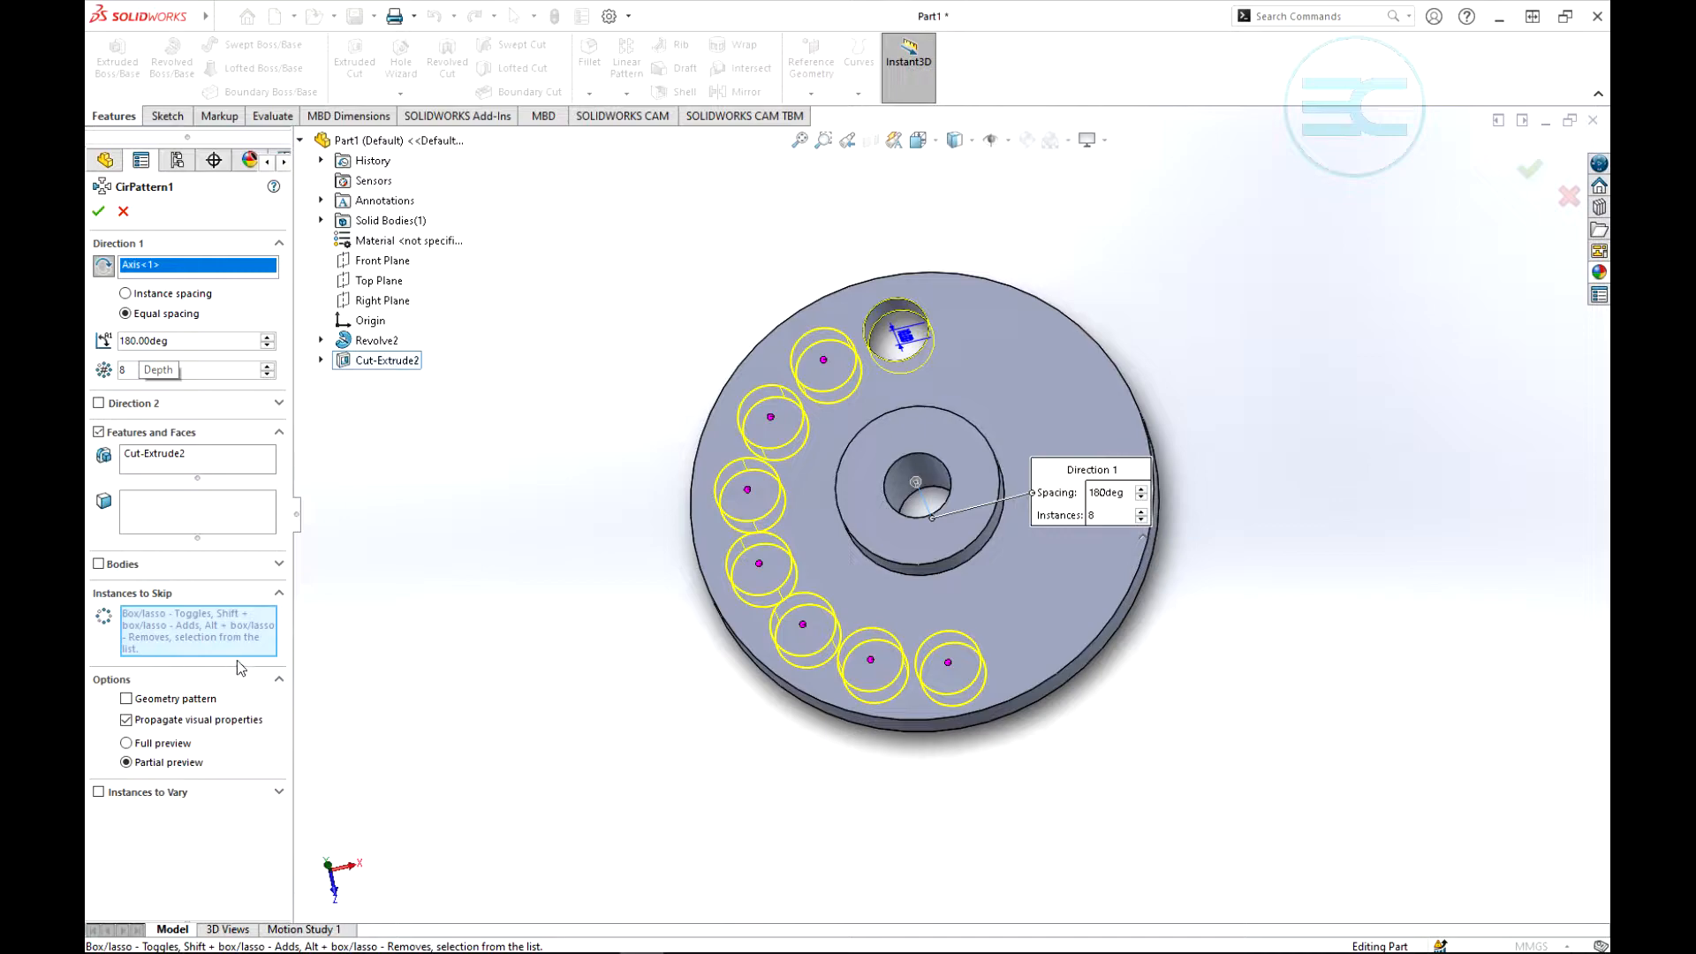
{"action": "left_click", "coordinate": [747, 489]}
{"action": "left_click", "coordinate": [868, 660]}
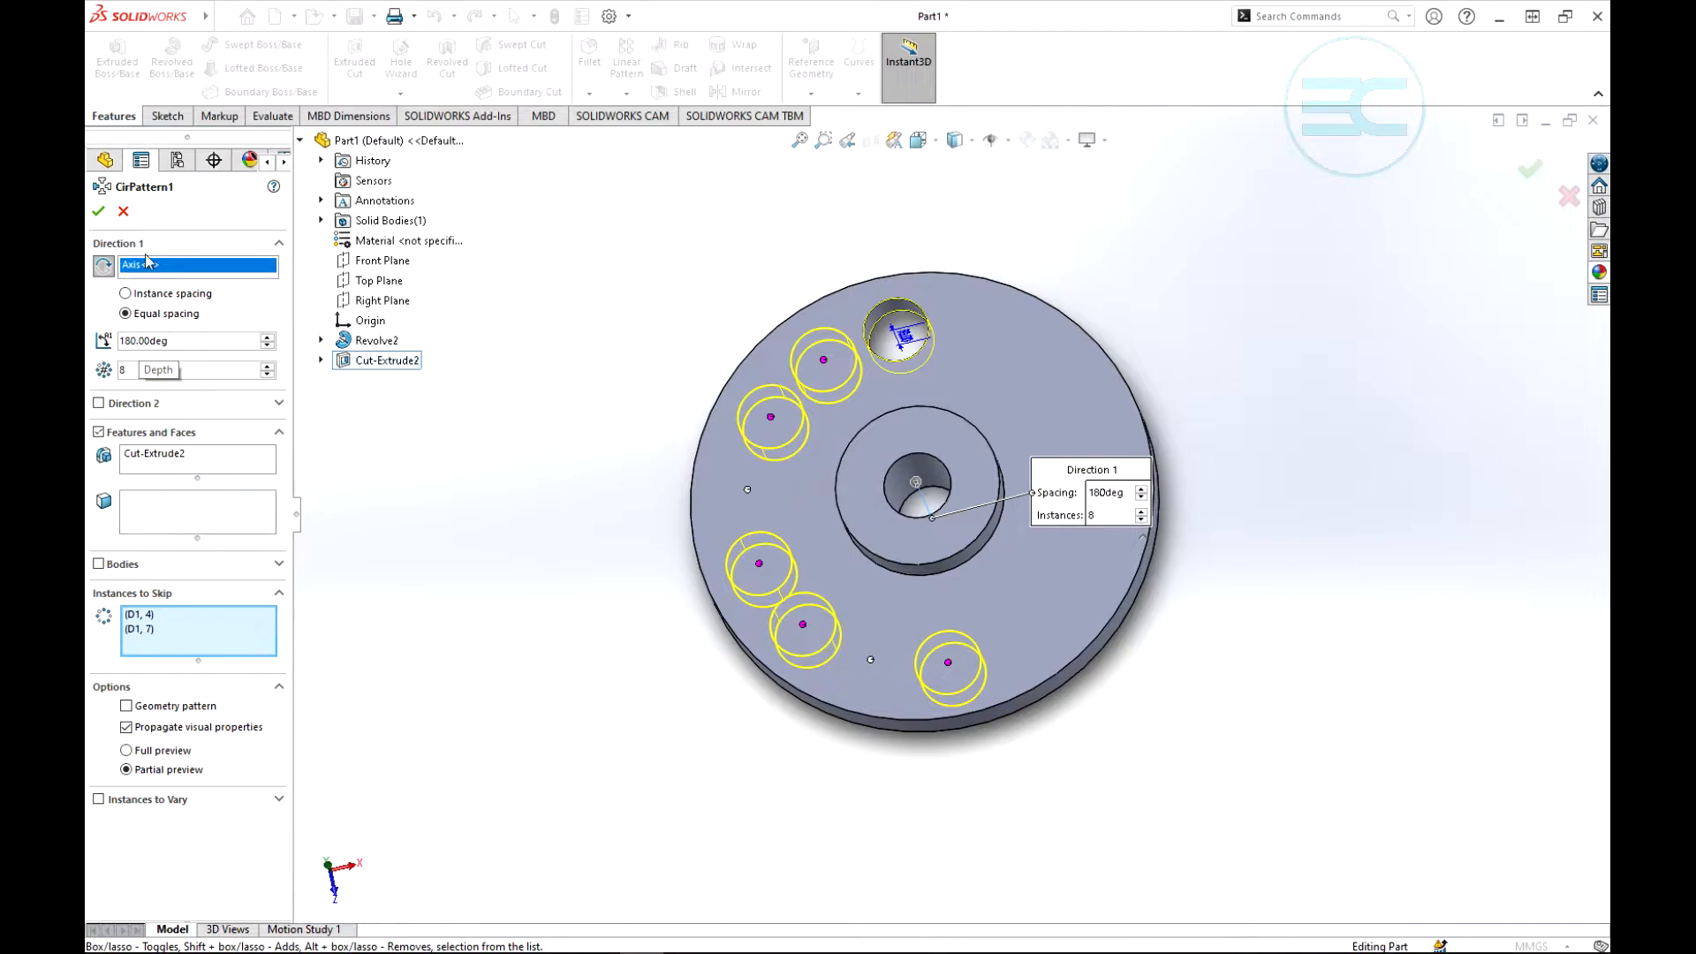
- Set the total pattern angle to 360 degrees and finish the circular pattern
{"action": "left_click", "coordinate": [233, 337]}
{"action": "key", "text": "BackSpace"}
{"action": "key", "text": "BackSpace"}
{"action": "key", "text": "BackSpace"}
{"action": "key", "text": "BackSpace"}
{"action": "key", "text": "BackSpace"}
{"action": "key", "text": "BackSpace"}
{"action": "key", "text": "BackSpace"}
{"action": "key", "text": "BackSpace"}
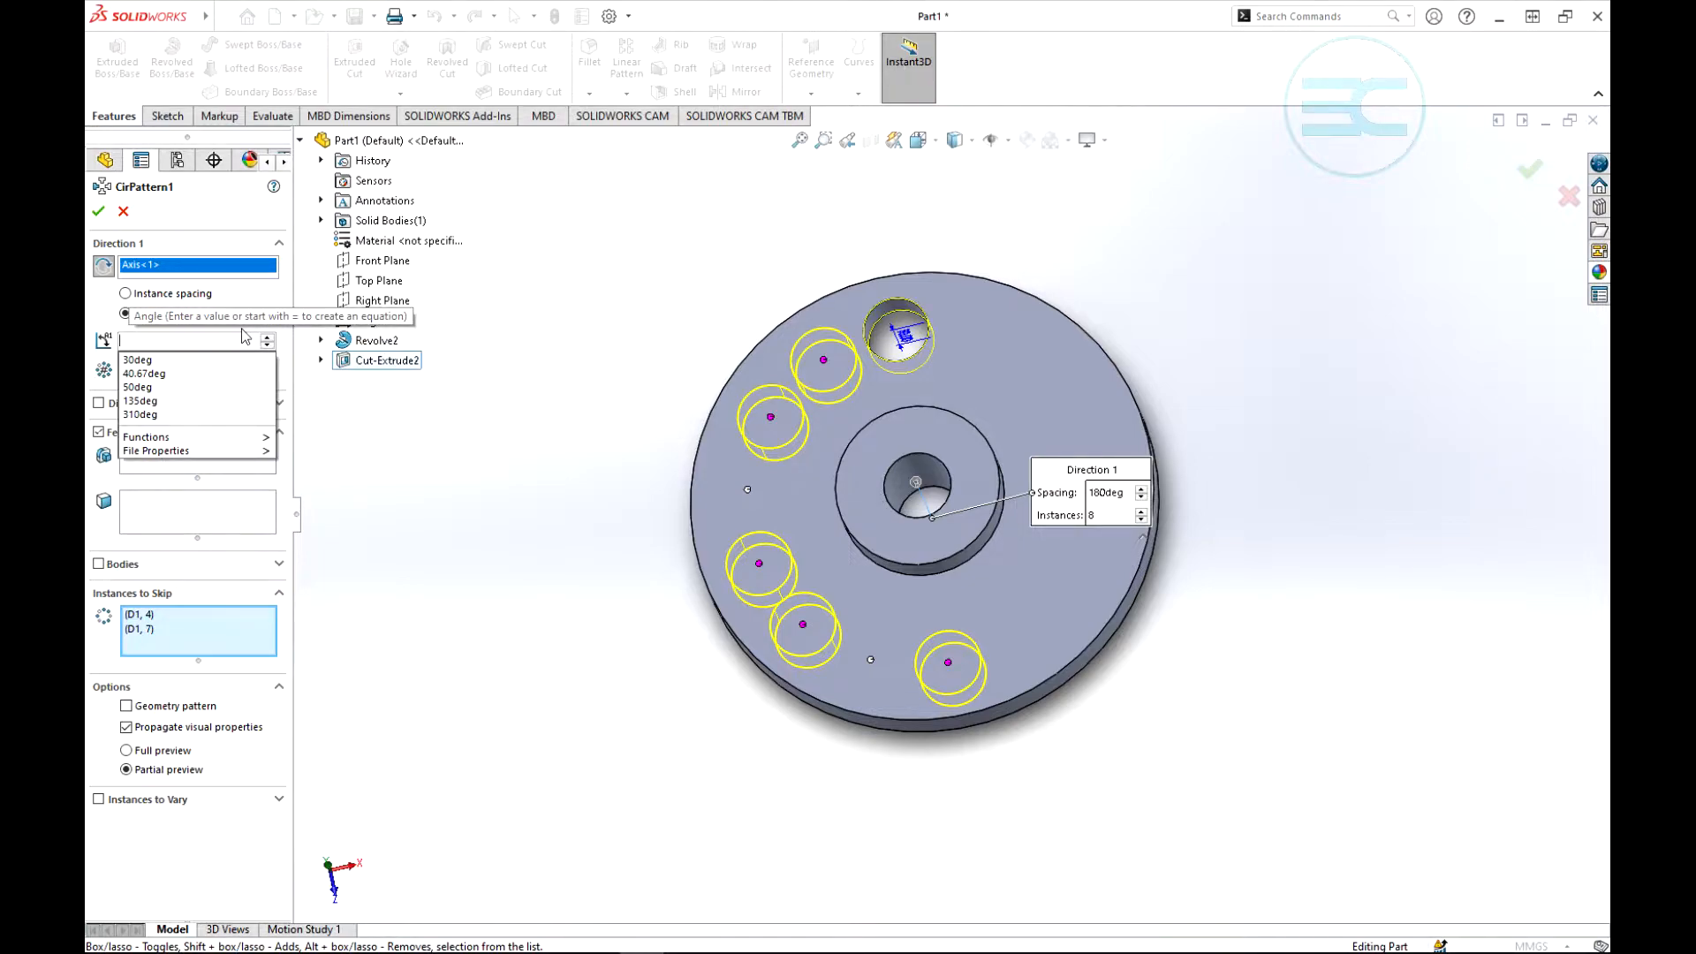
{"action": "type", "text": "360"}
{"action": "key", "text": "Return"}
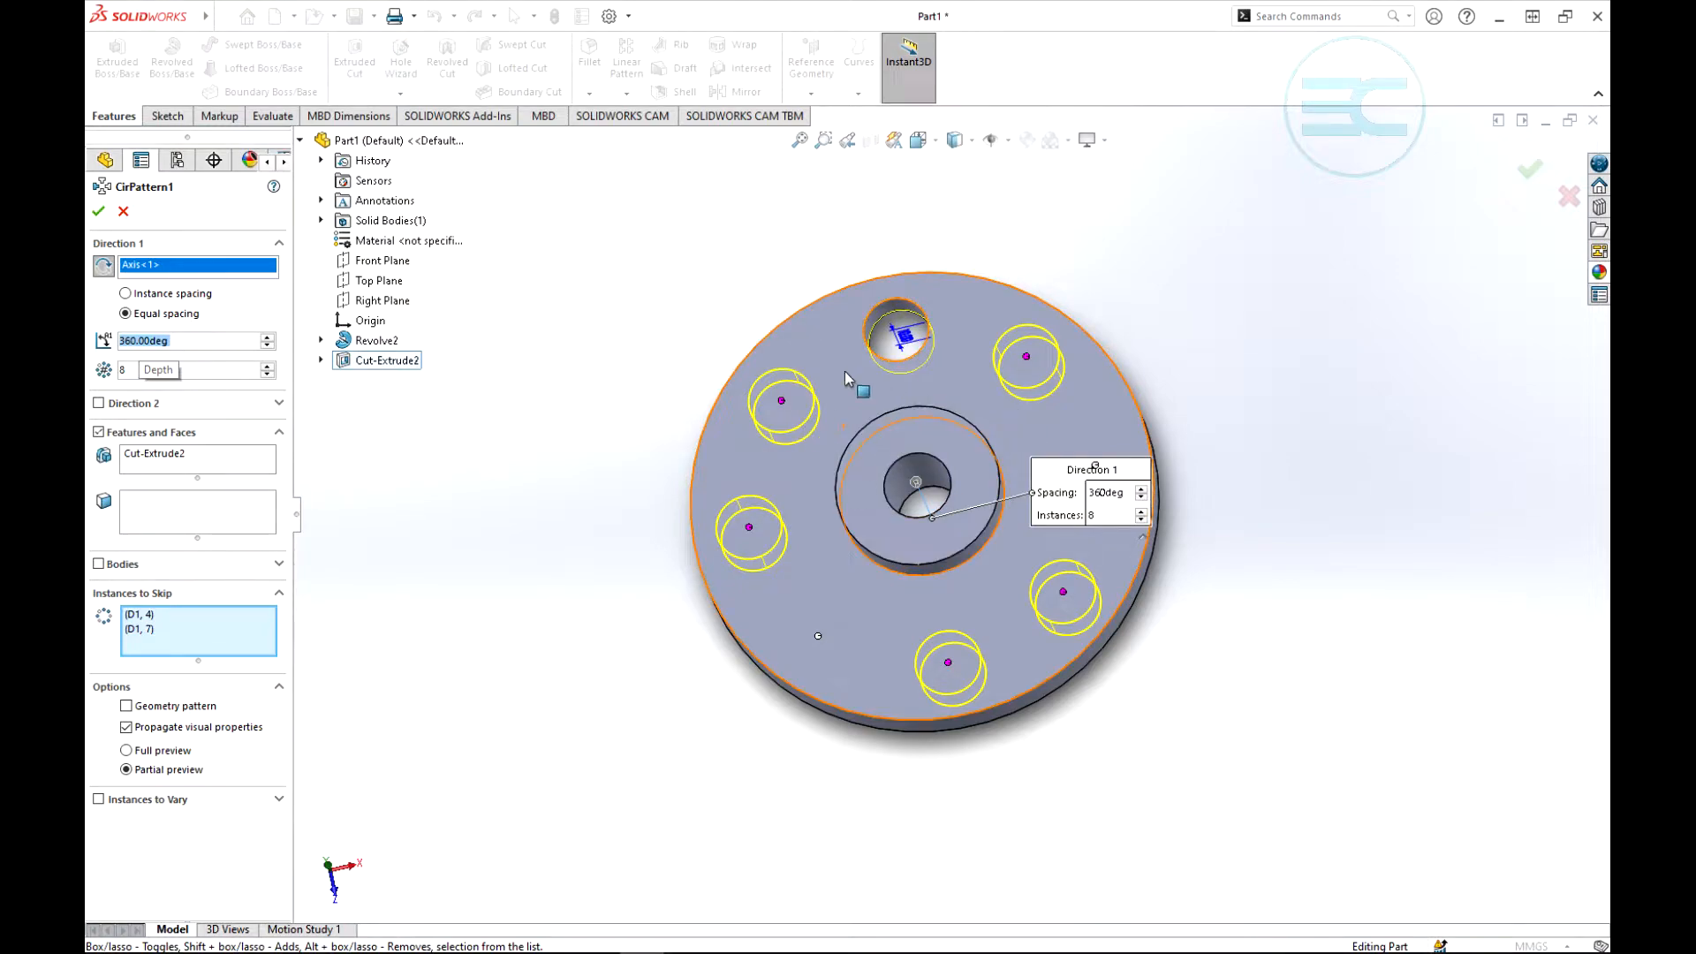
{"action": "left_click", "coordinate": [98, 211]}
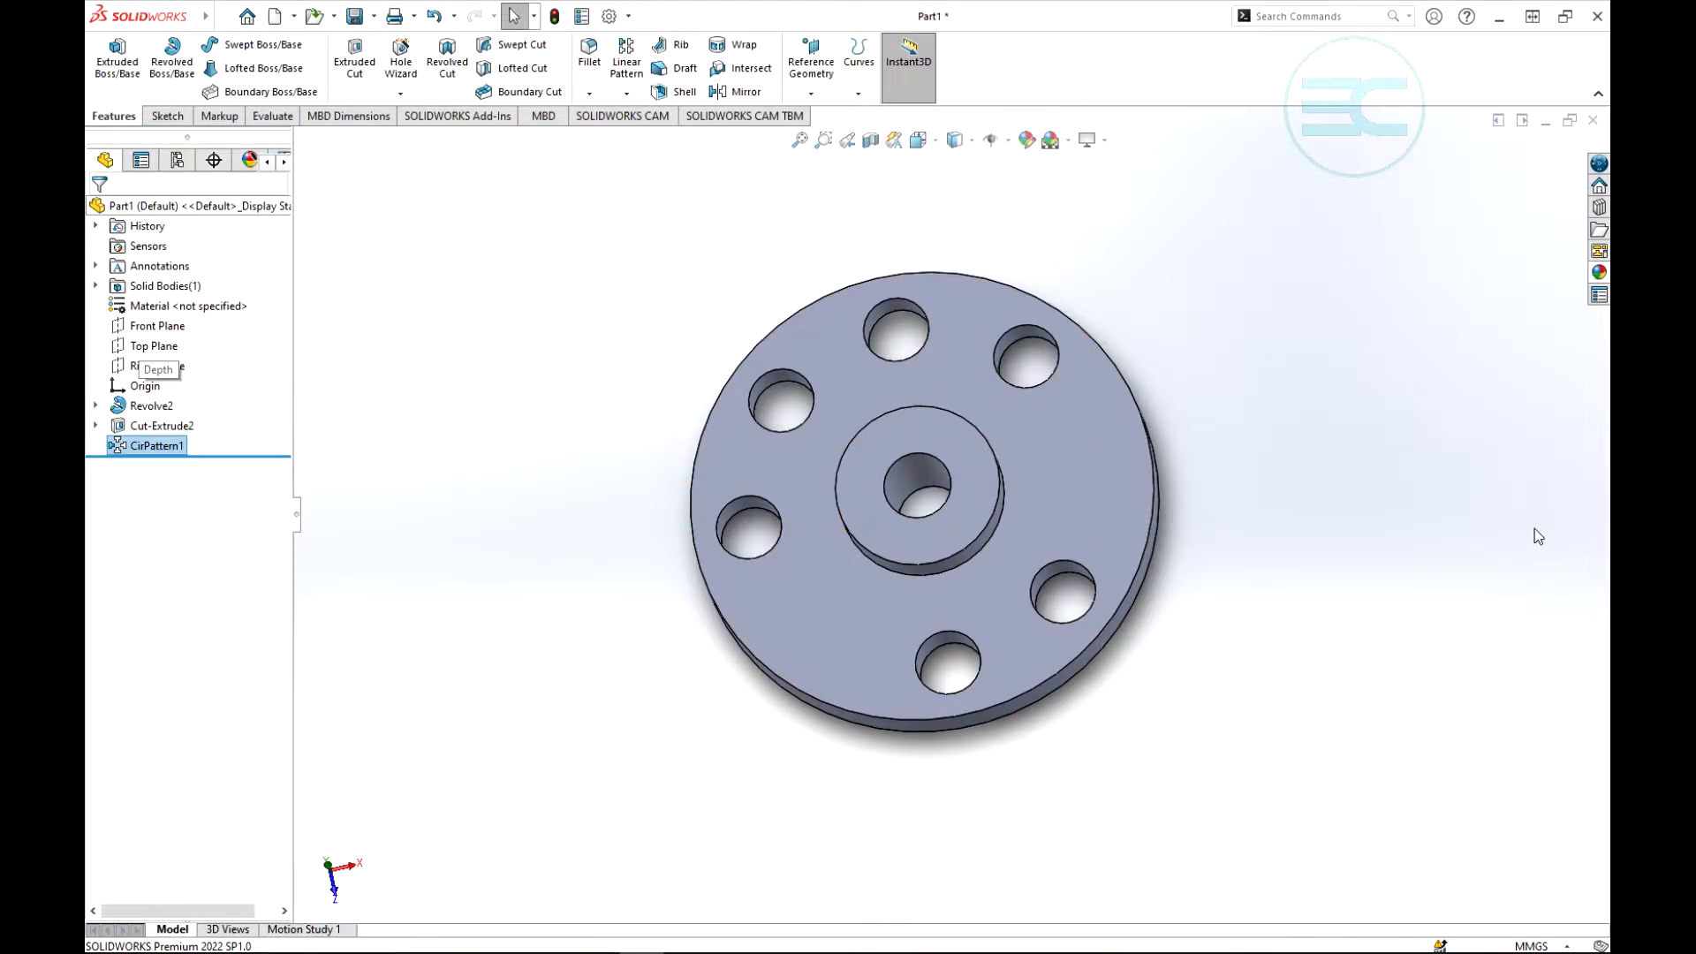
{"action": "middle_click_drag", "start_coordinate": [1347, 439], "coordinate": [1017, 522]}
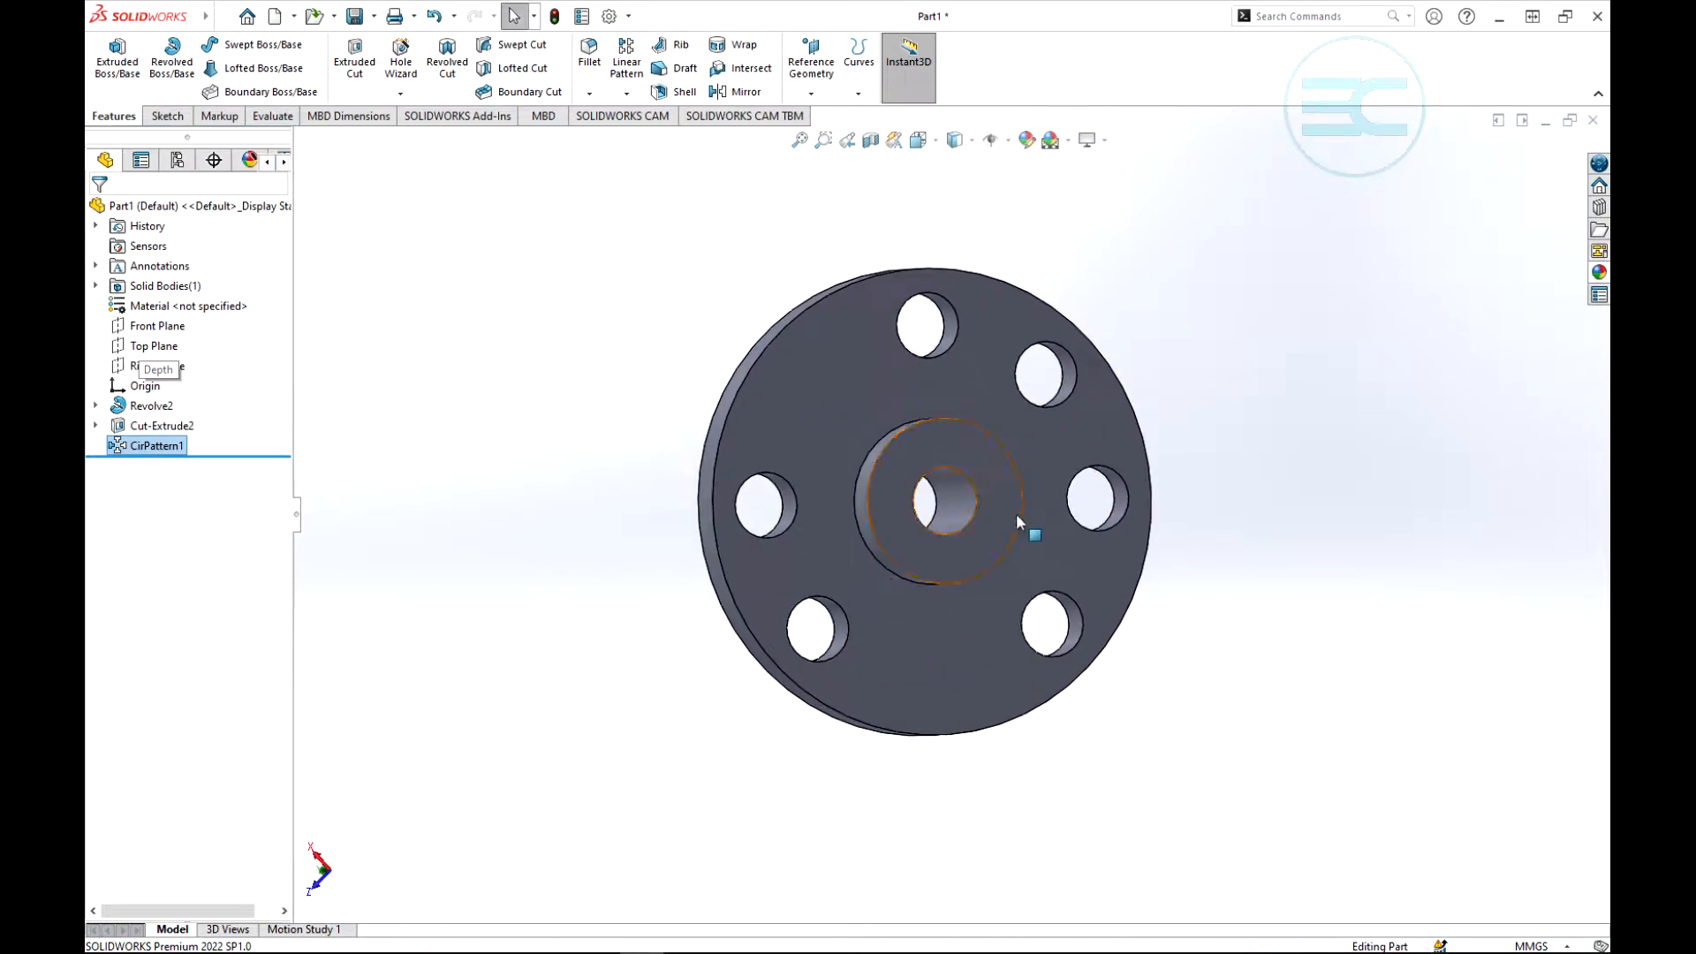
{"action": "left_click", "coordinate": [628, 95]}
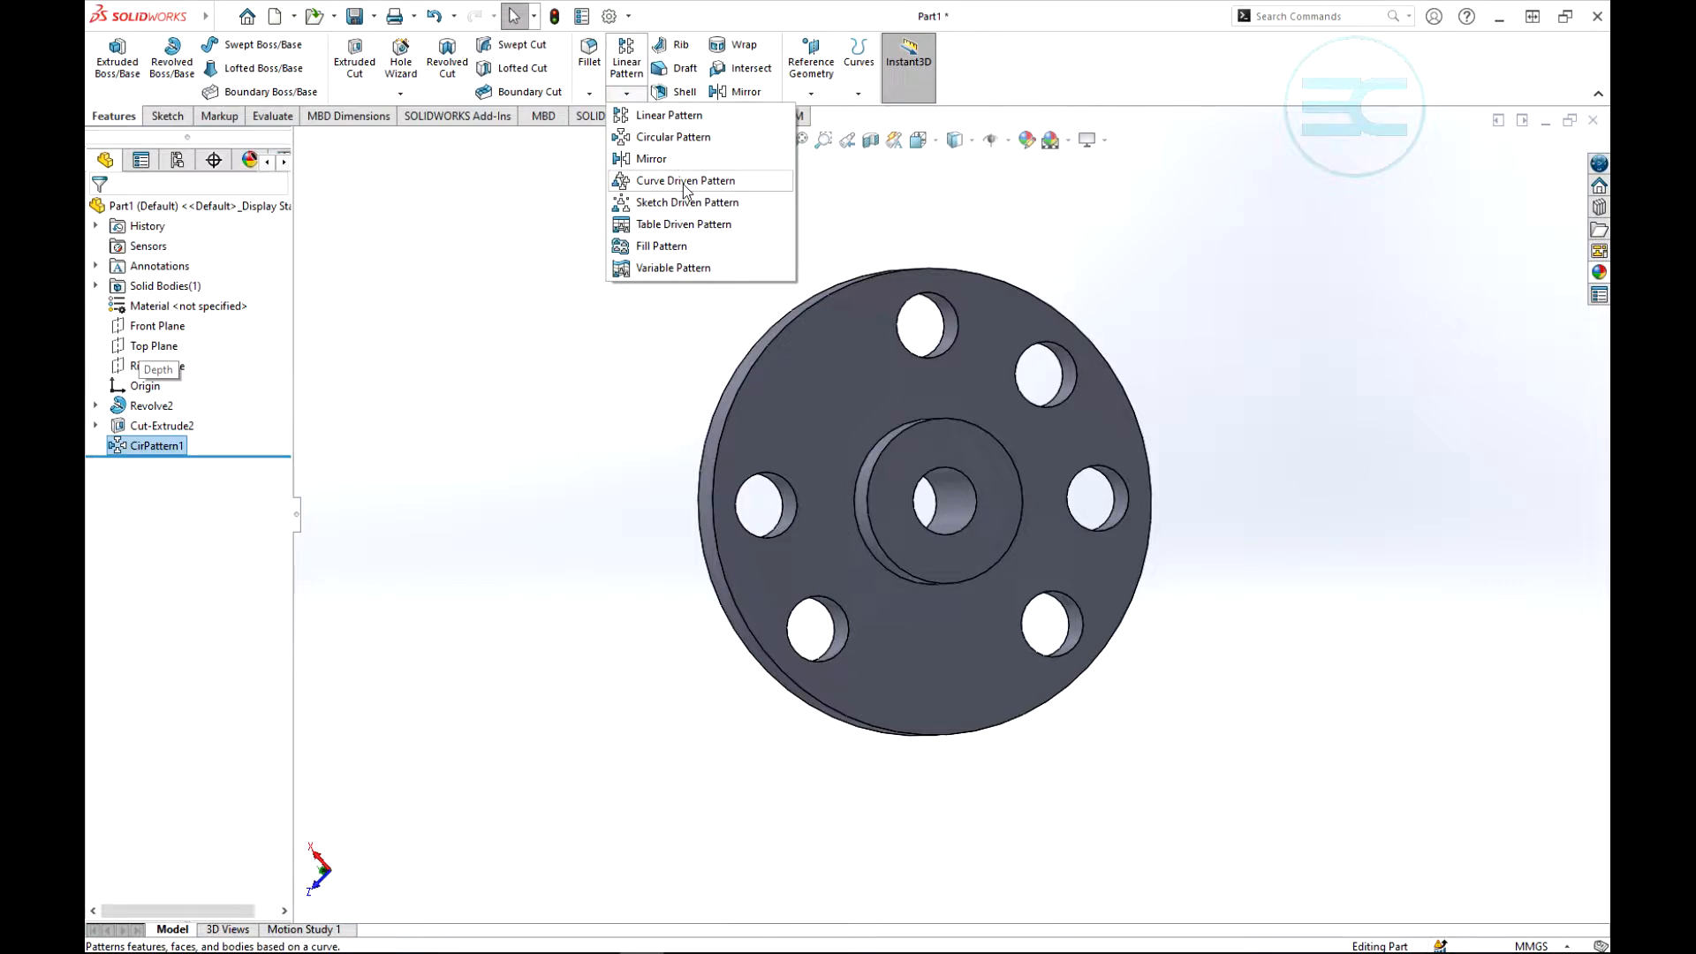
{"action": "left_click", "coordinate": [581, 345]}
{"action": "middle_click_drag", "start_coordinate": [580, 341], "coordinate": [840, 363]}
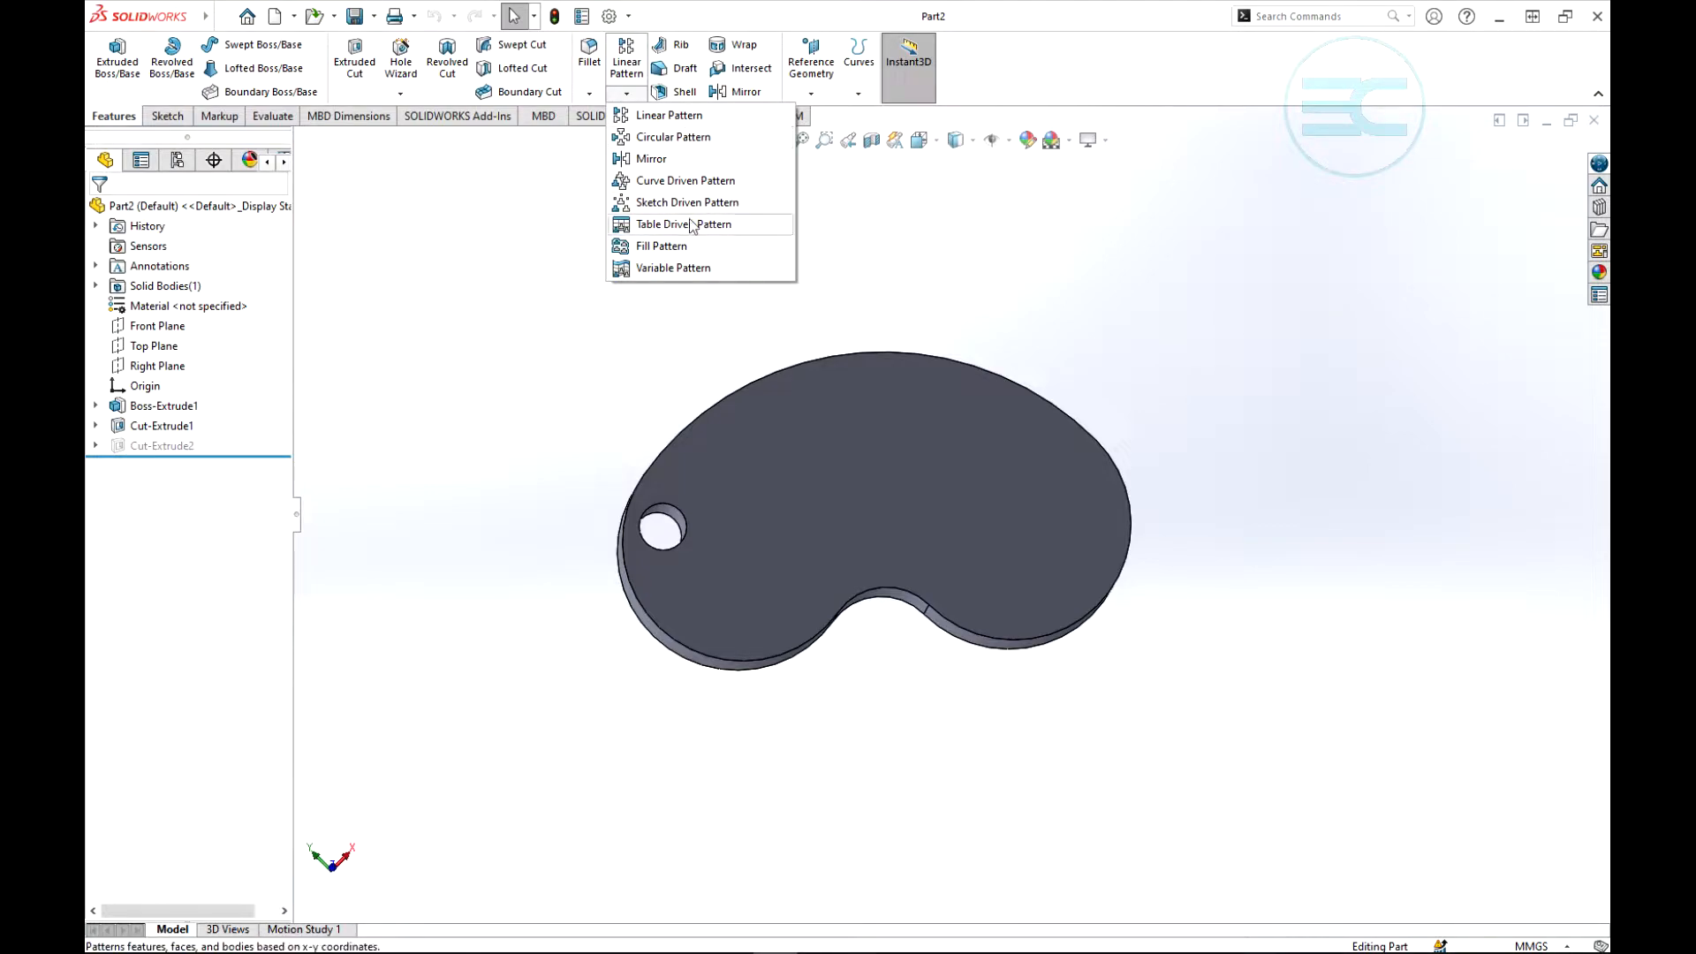
{"action": "left_click", "coordinate": [857, 258]}
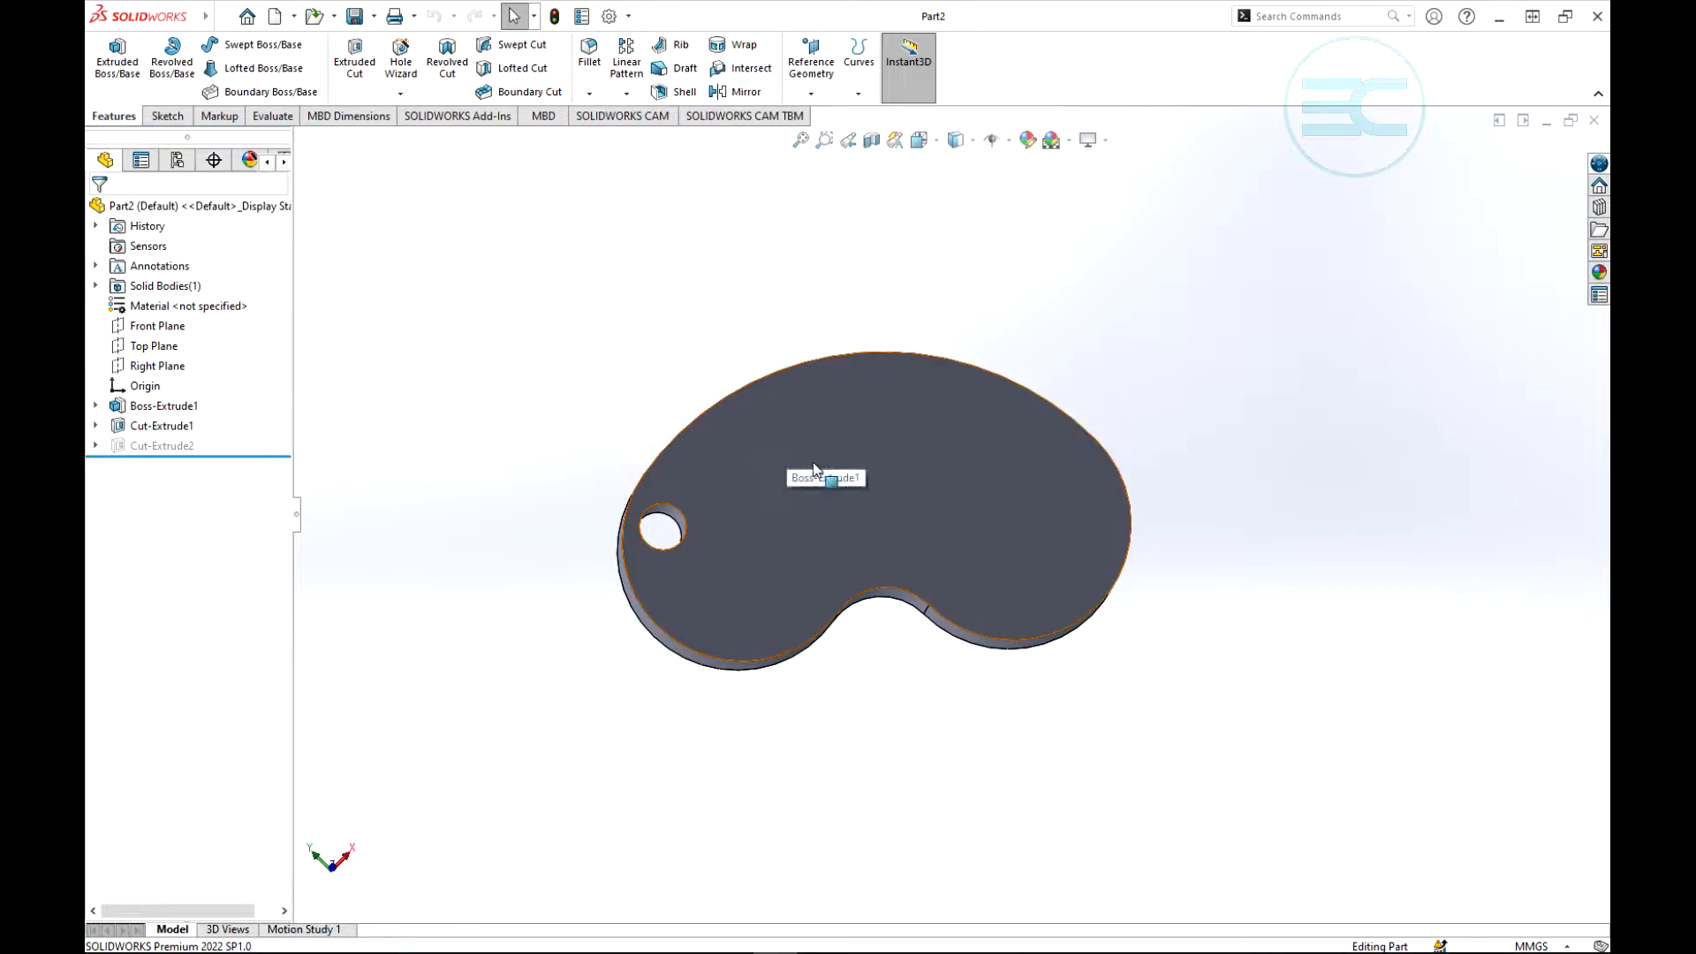
{"action": "scroll", "coordinate": [813, 463], "scroll_direction": "up", "scroll_amount": 4}
{"action": "scroll", "coordinate": [899, 558], "scroll_direction": "down", "scroll_amount": 4}
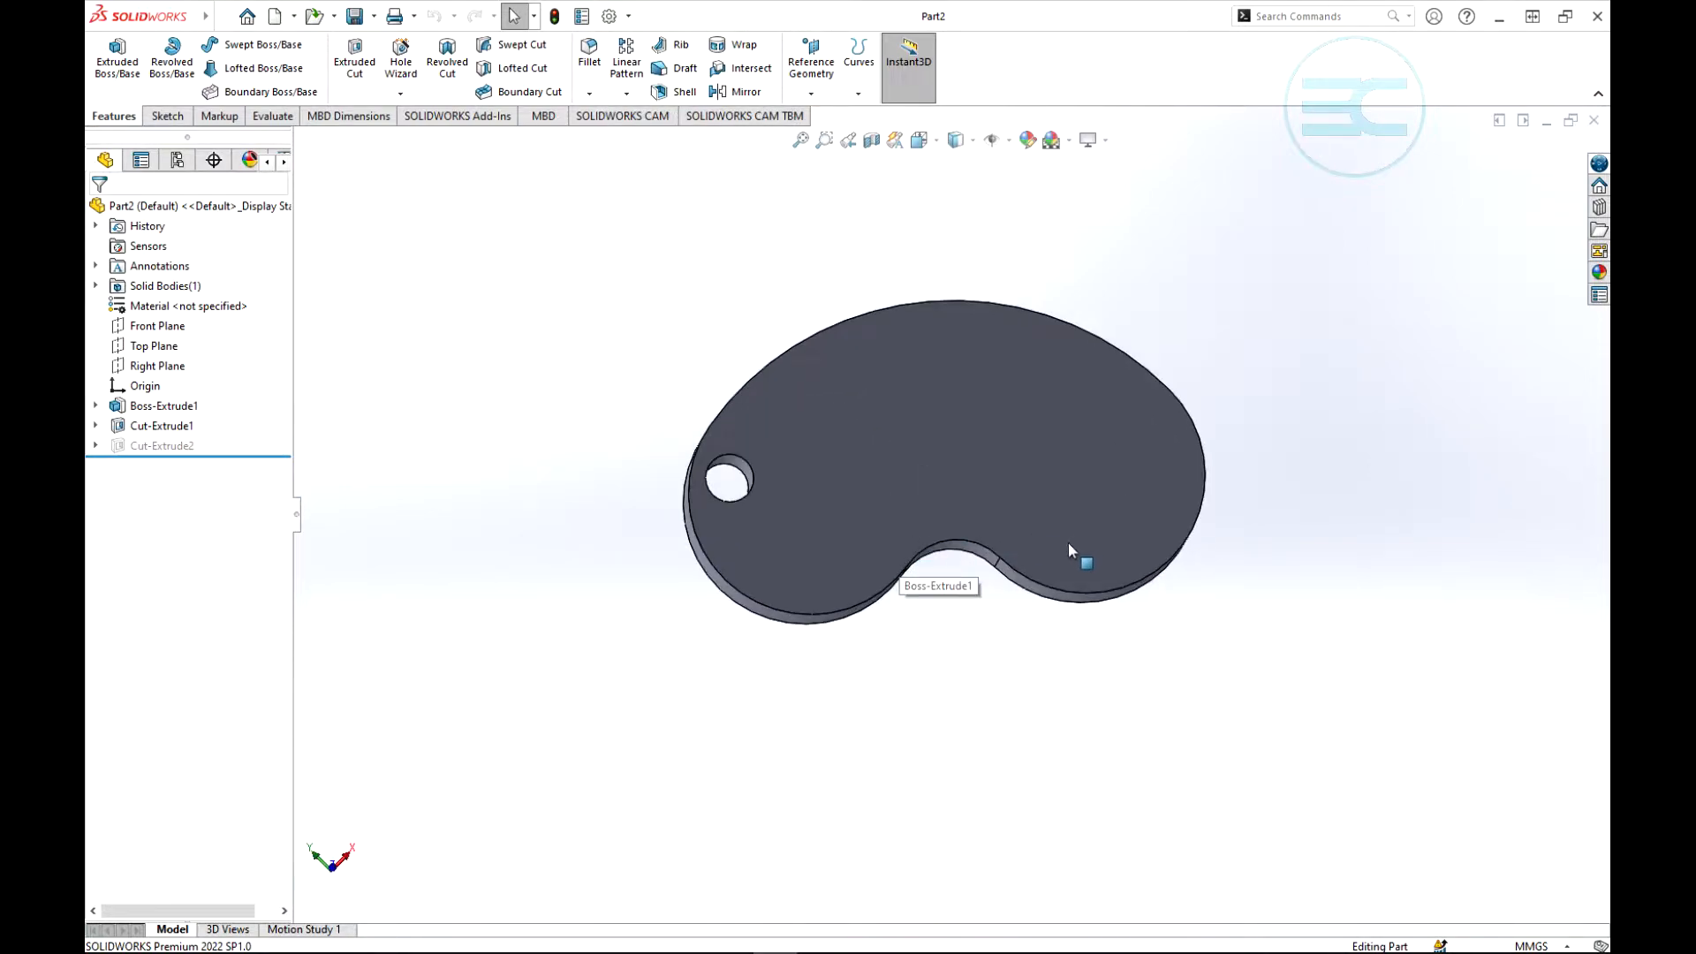
- Unsuppress the square cut Cut-Extrude2 beside the round hole, then suppress it again
{"action": "left_click", "coordinate": [156, 447]}
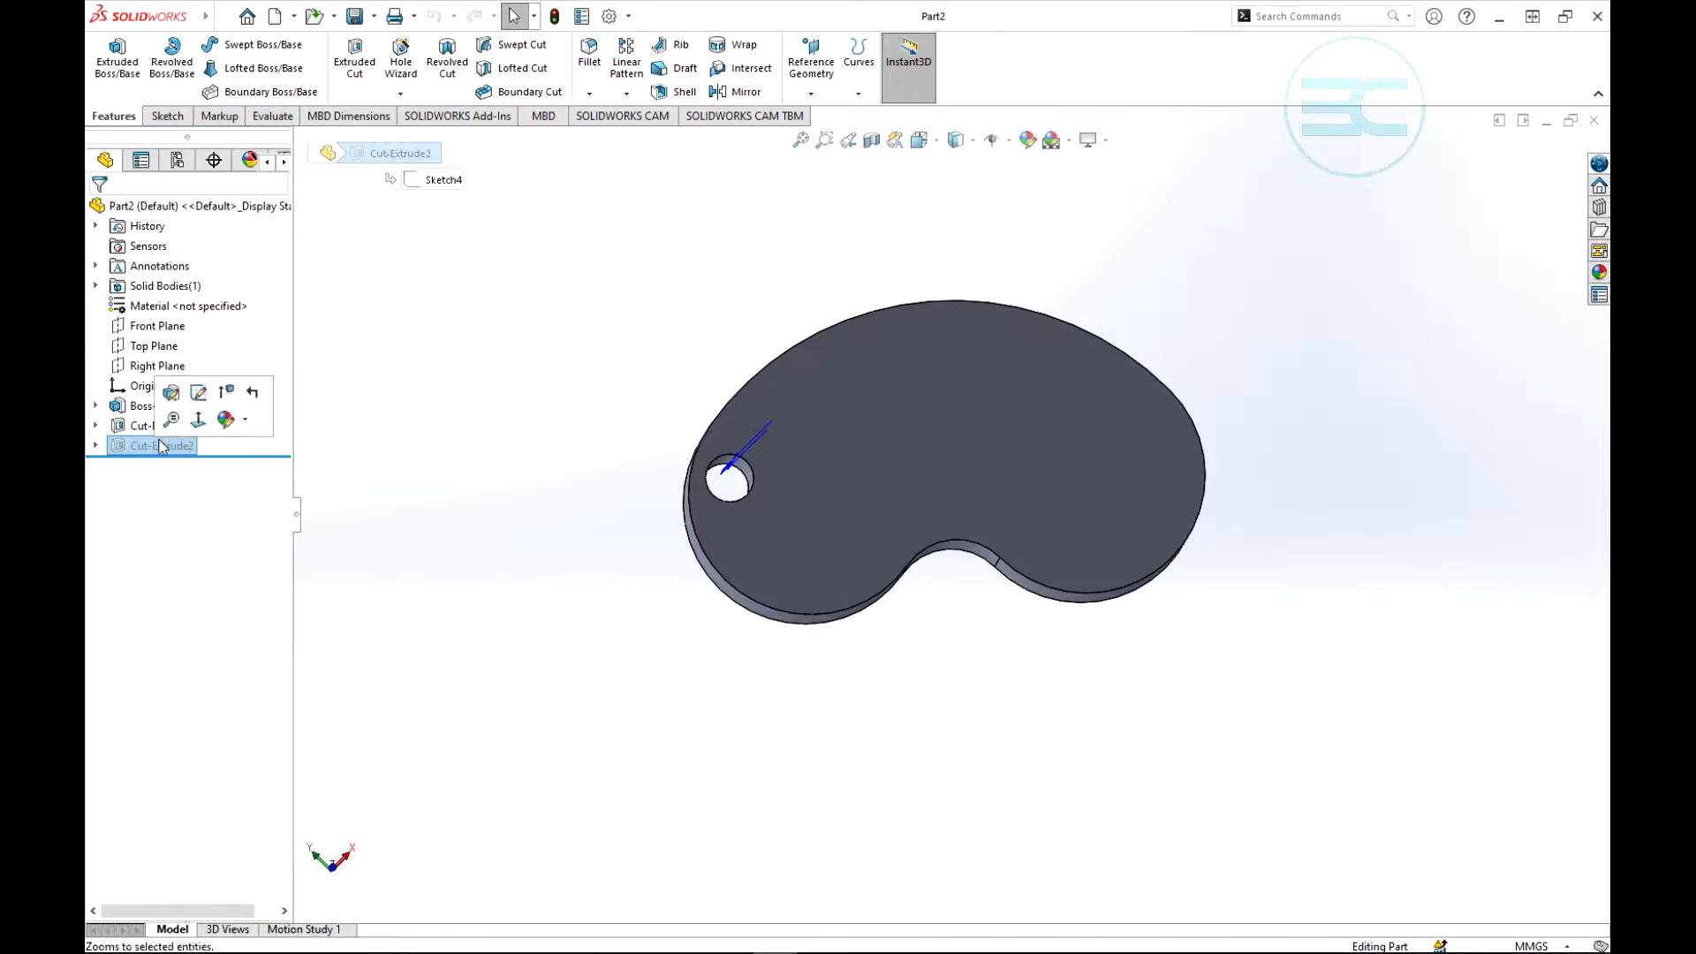
{"action": "right_click", "coordinate": [153, 446]}
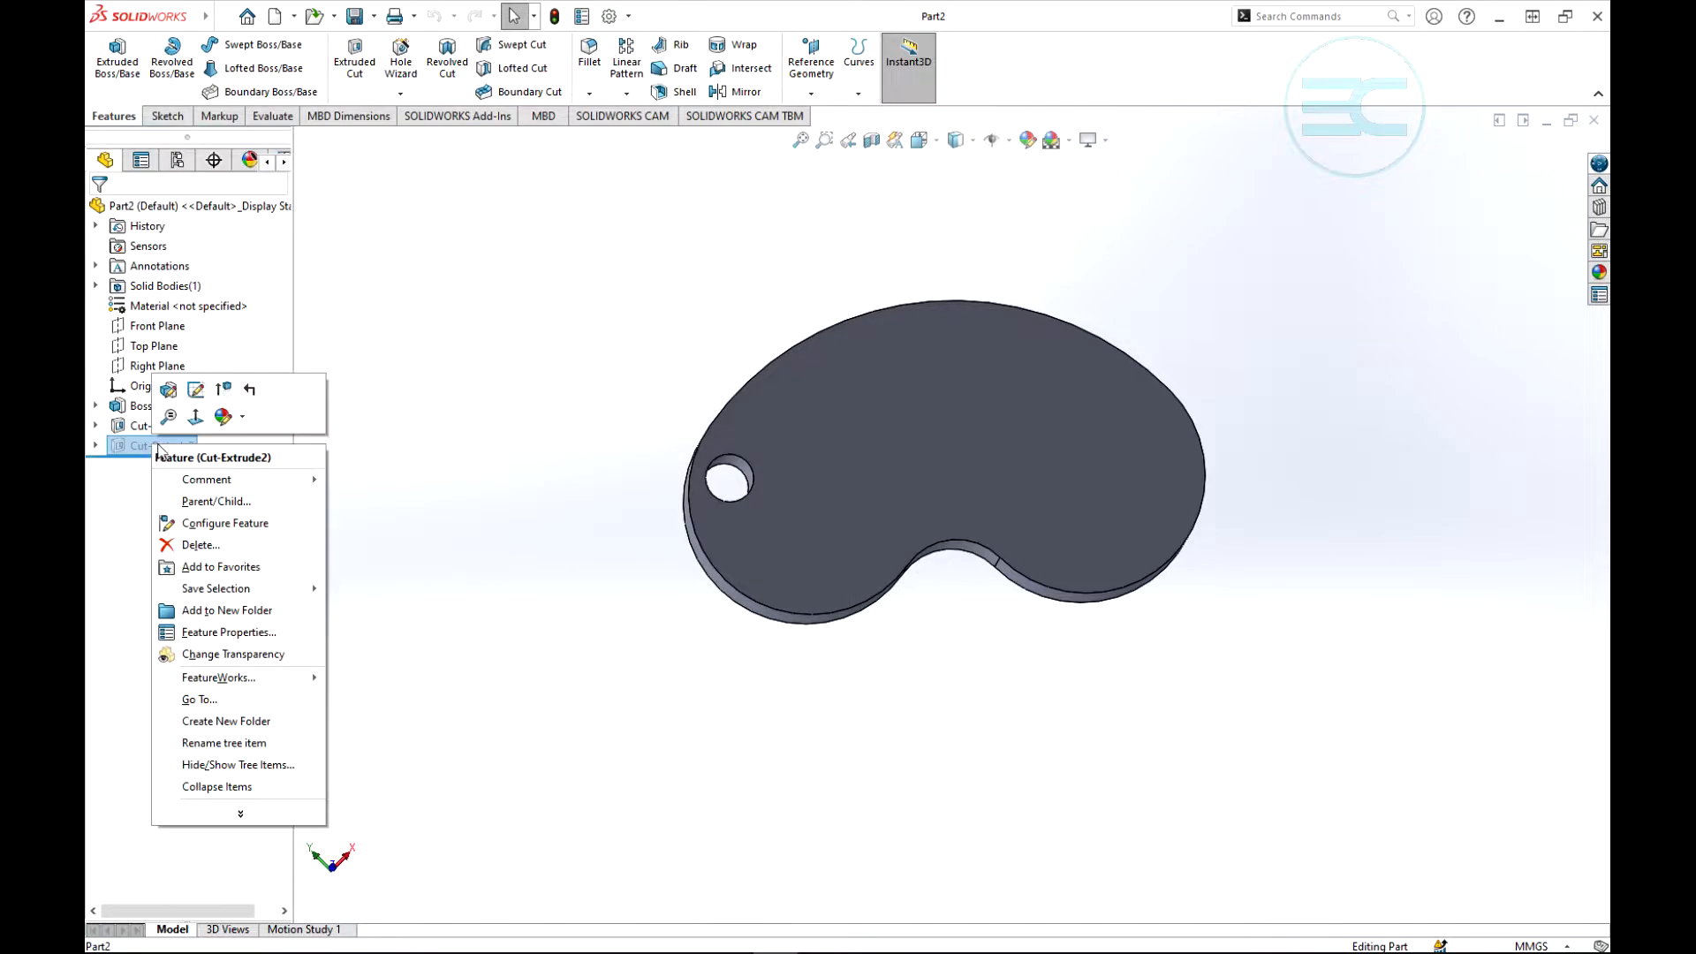
{"action": "left_click", "coordinate": [227, 390]}
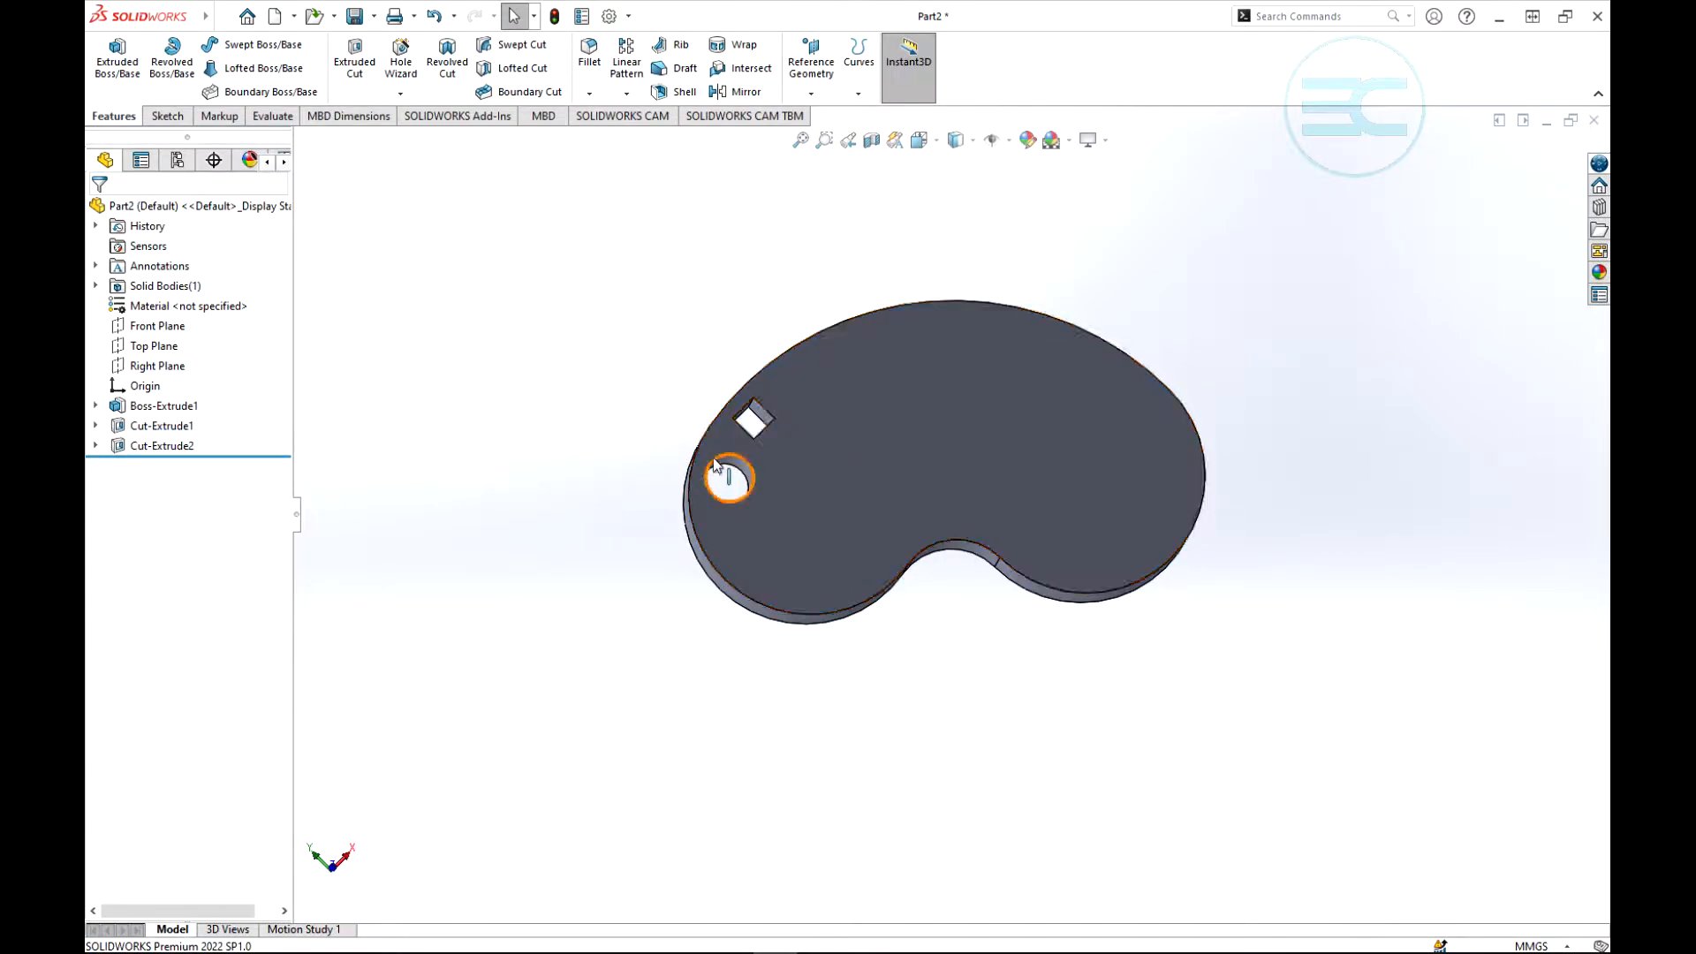
{"action": "left_click", "coordinate": [161, 446]}
{"action": "right_click", "coordinate": [159, 448]}
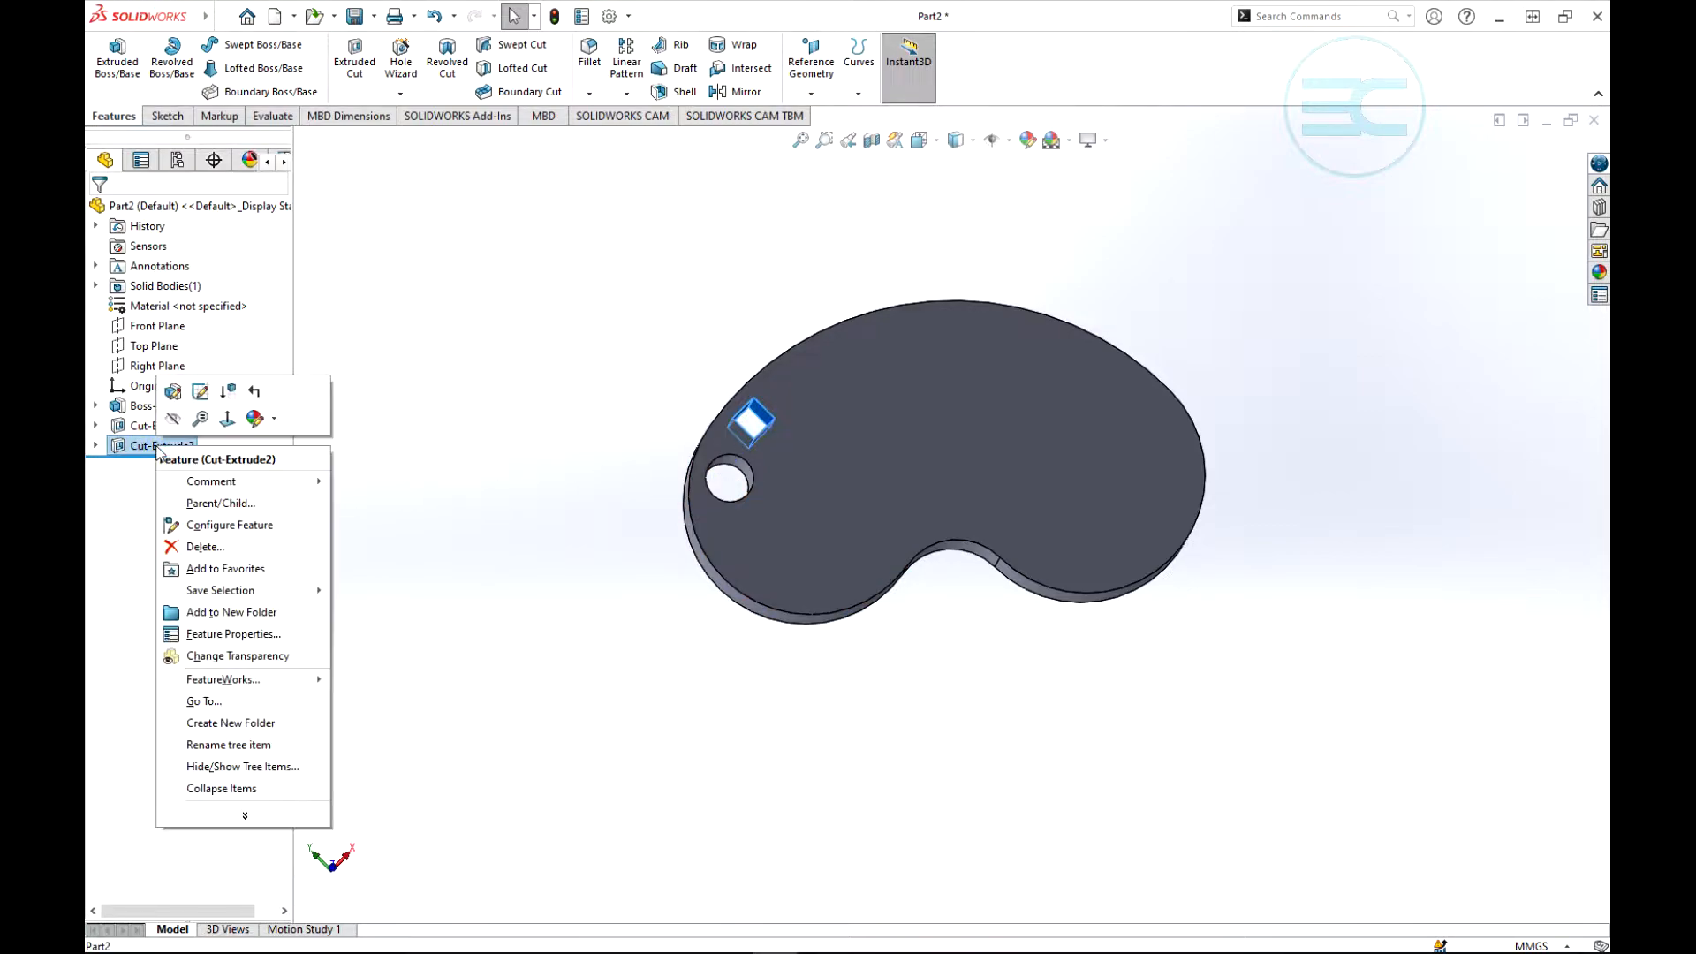
{"action": "left_click", "coordinate": [227, 391]}
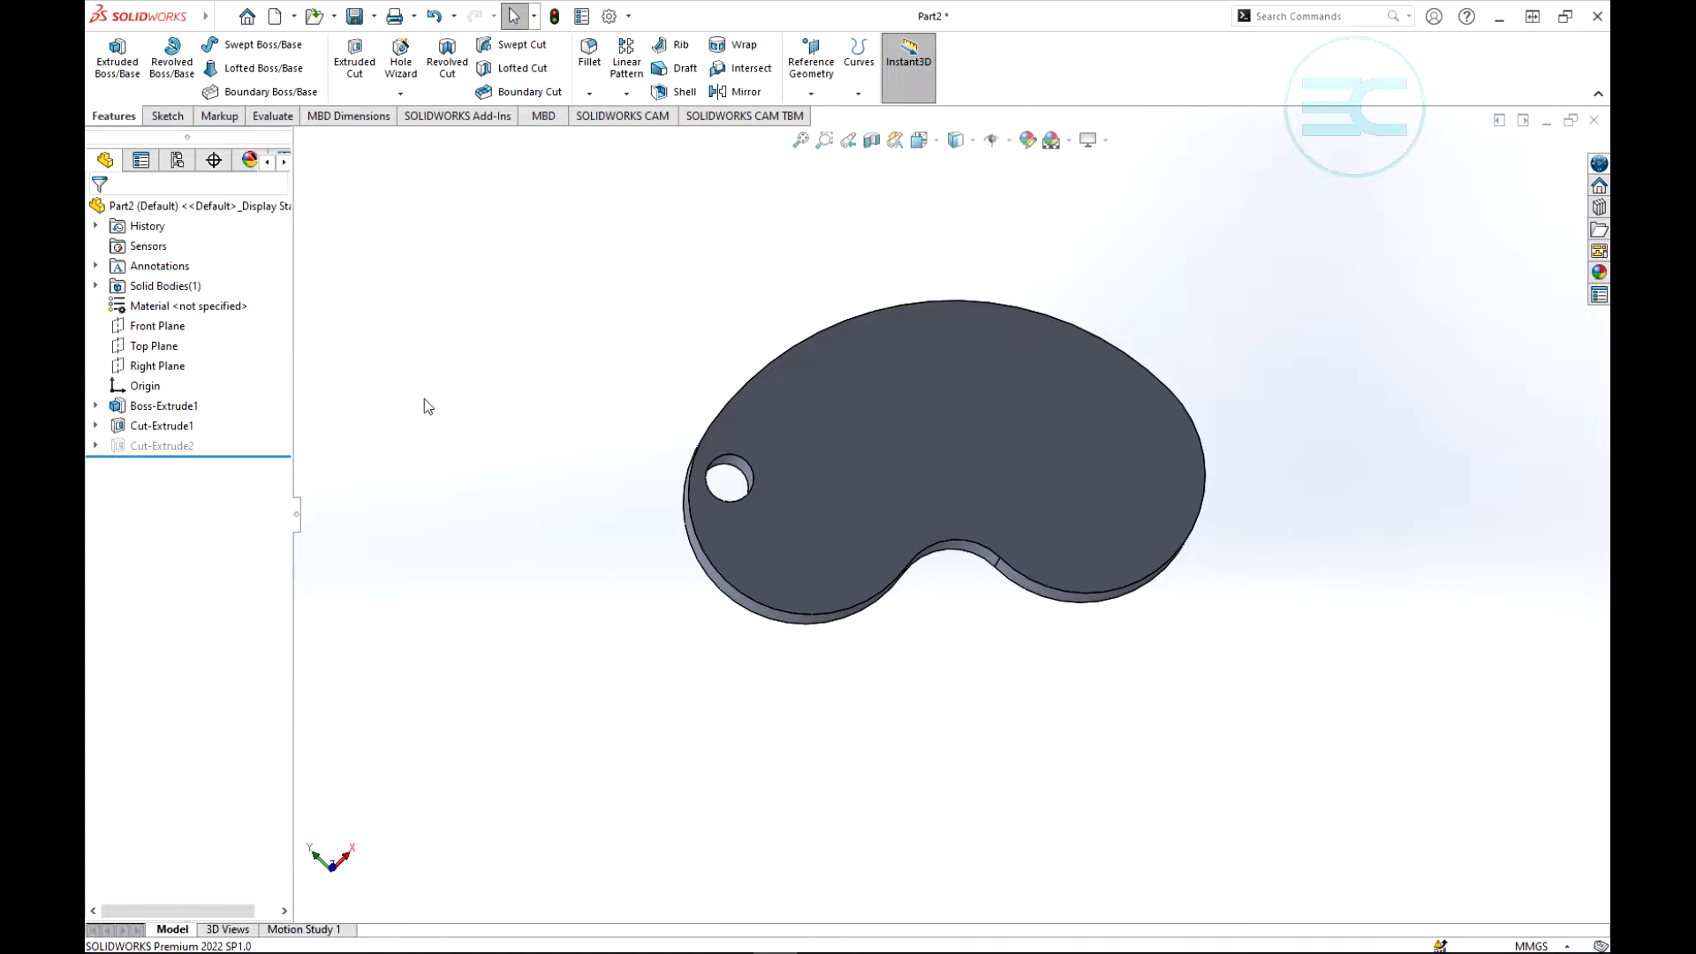
- Start a curve driven pattern with the round hole Cut-Extrude1 as the feature to pattern
{"action": "scroll", "coordinate": [872, 512], "scroll_direction": "down", "scroll_amount": 4}
{"action": "scroll", "coordinate": [874, 512], "scroll_direction": "up", "scroll_amount": 3}
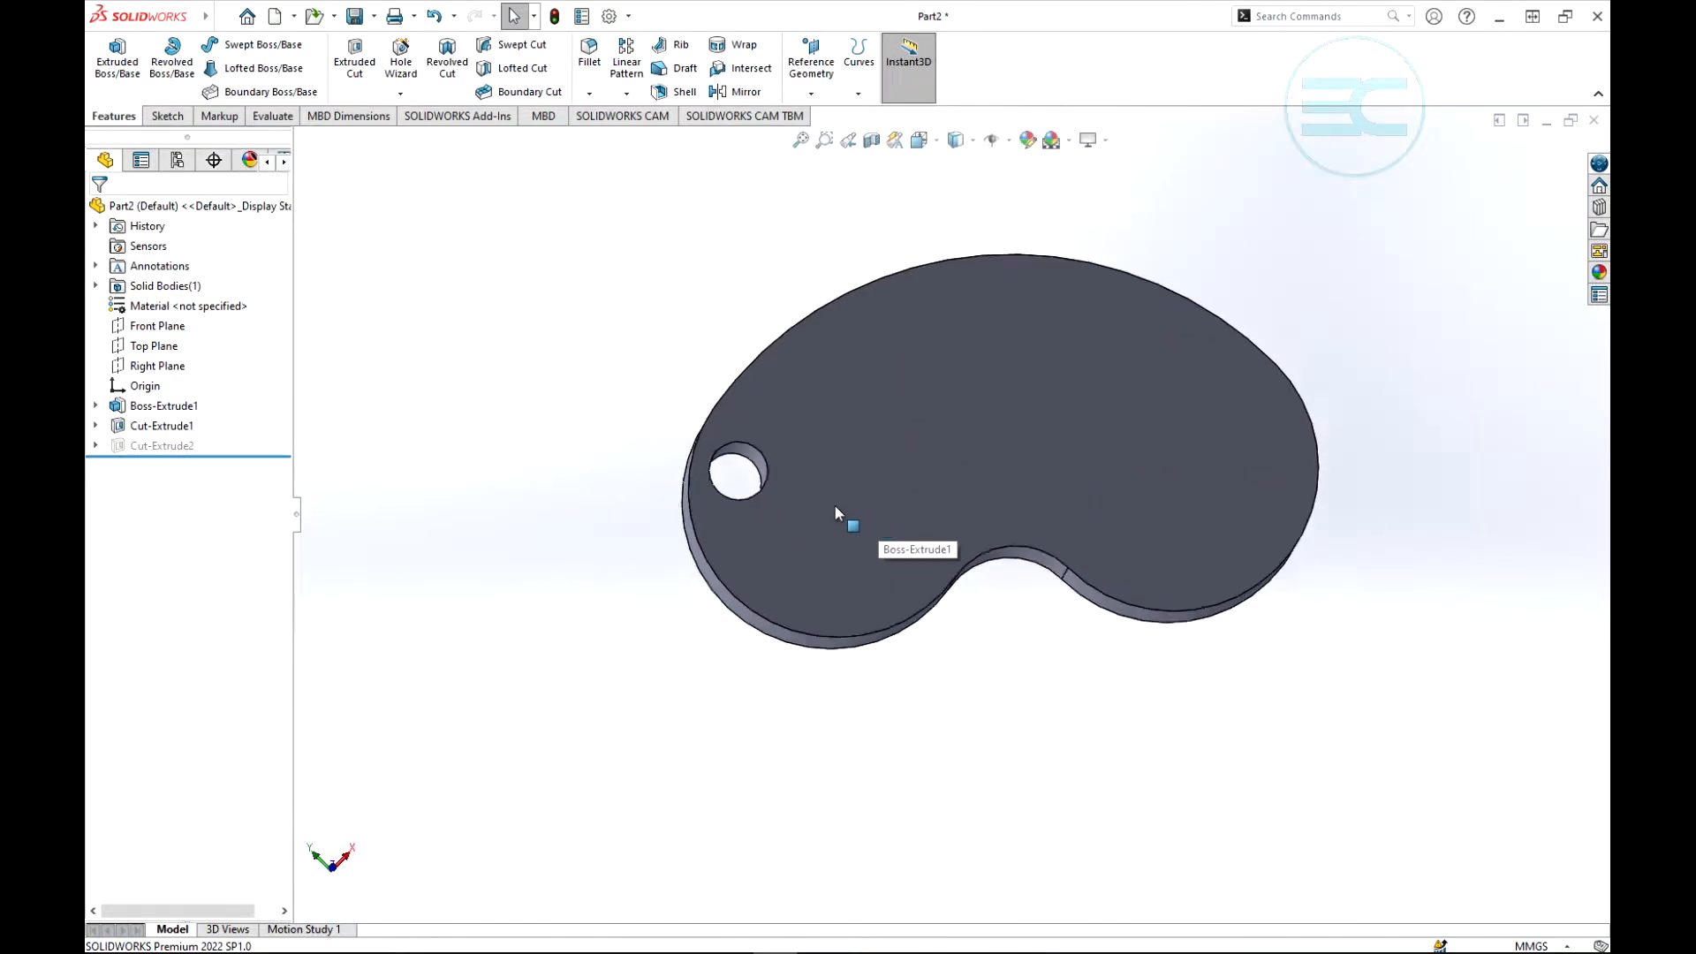
{"action": "scroll", "coordinate": [835, 507], "scroll_direction": "up", "scroll_amount": 1}
{"action": "scroll", "coordinate": [1088, 431], "scroll_direction": "down", "scroll_amount": 1}
{"action": "left_click", "coordinate": [631, 91]}
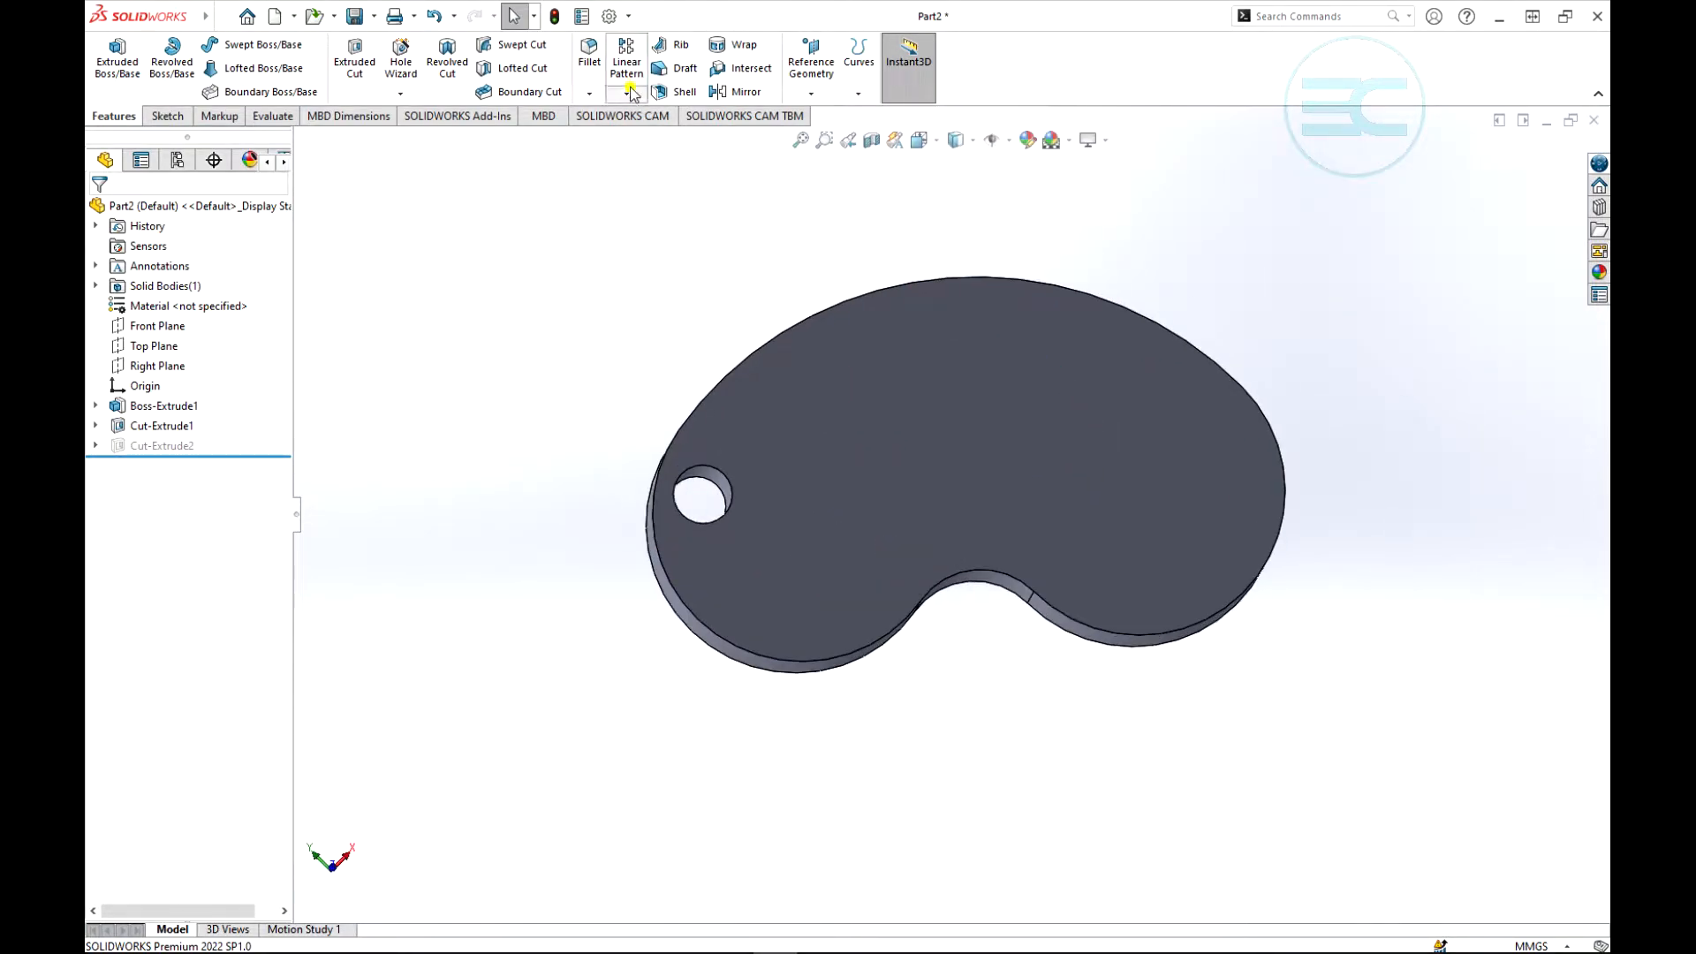
{"action": "left_click", "coordinate": [669, 183]}
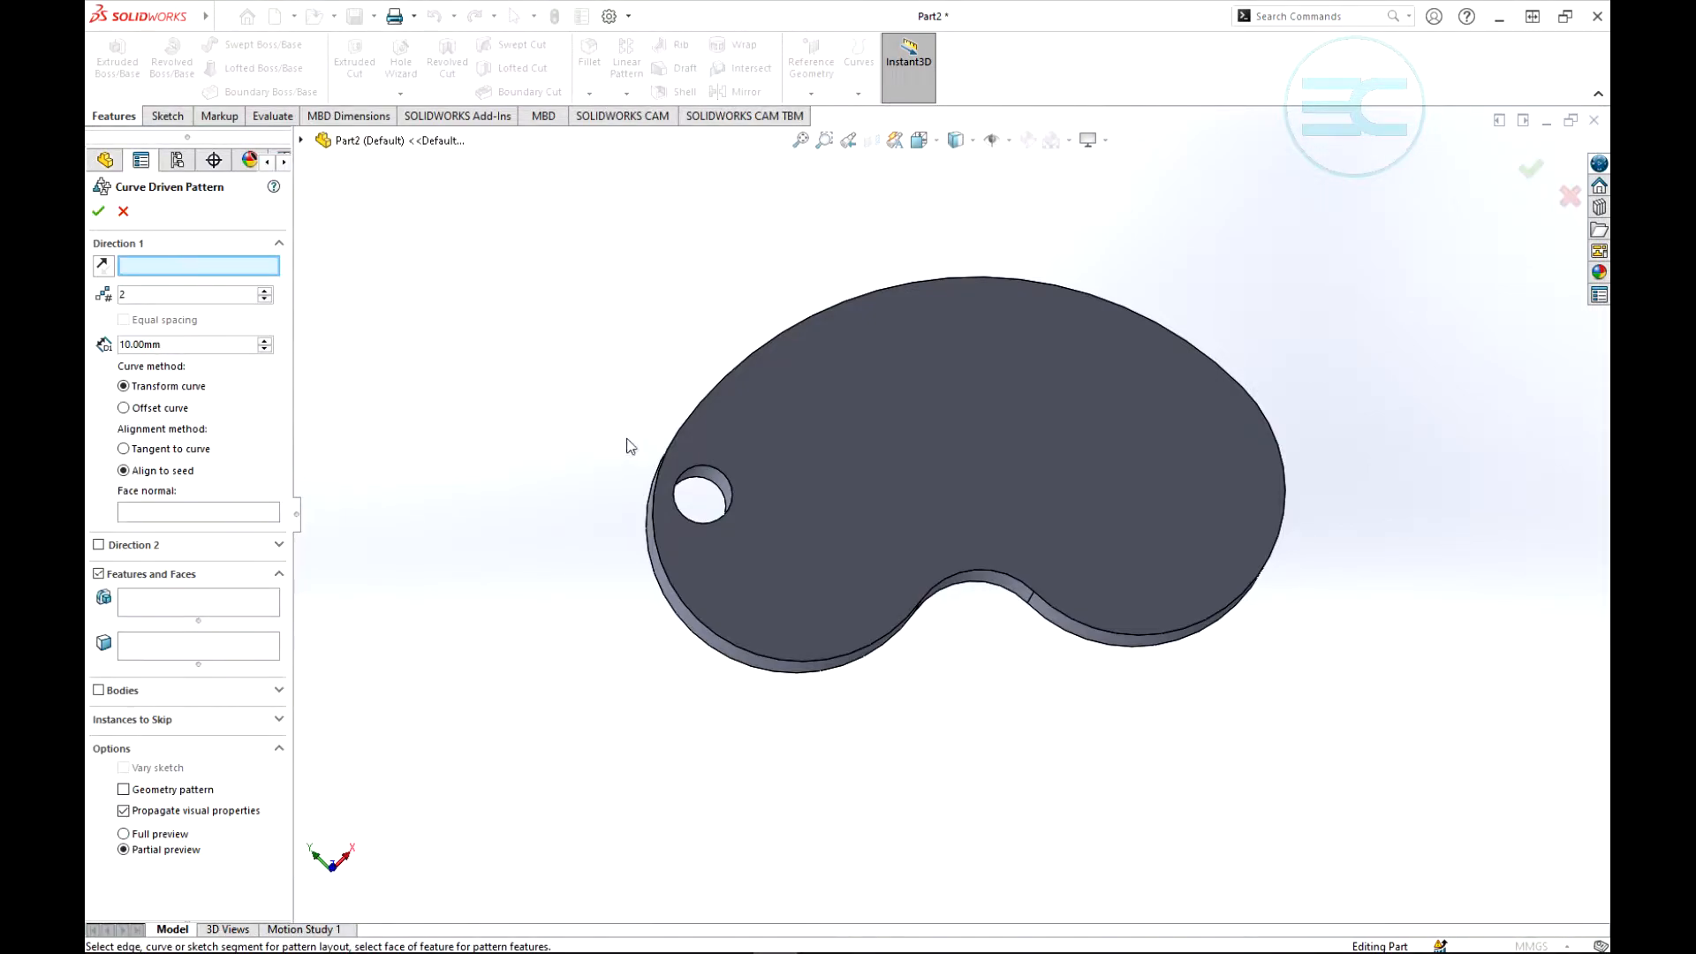
{"action": "scroll", "coordinate": [950, 517], "scroll_direction": "up", "scroll_amount": 2}
{"action": "scroll", "coordinate": [1057, 557], "scroll_direction": "down", "scroll_amount": 1}
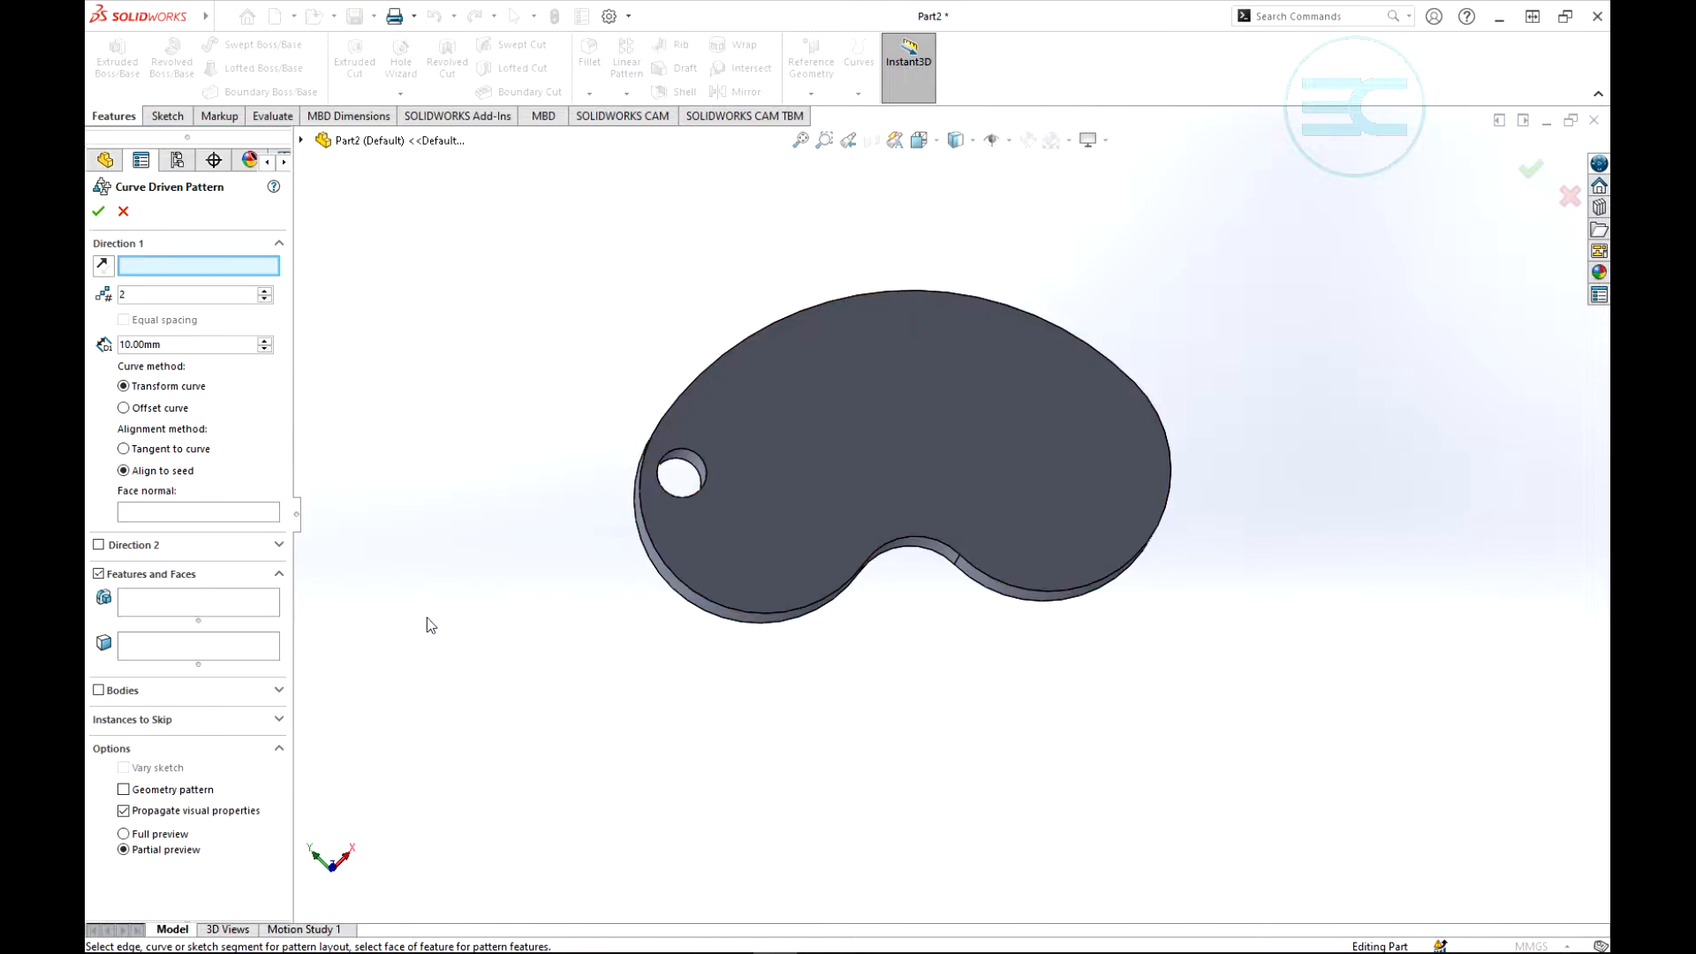
{"action": "left_click", "coordinate": [147, 601]}
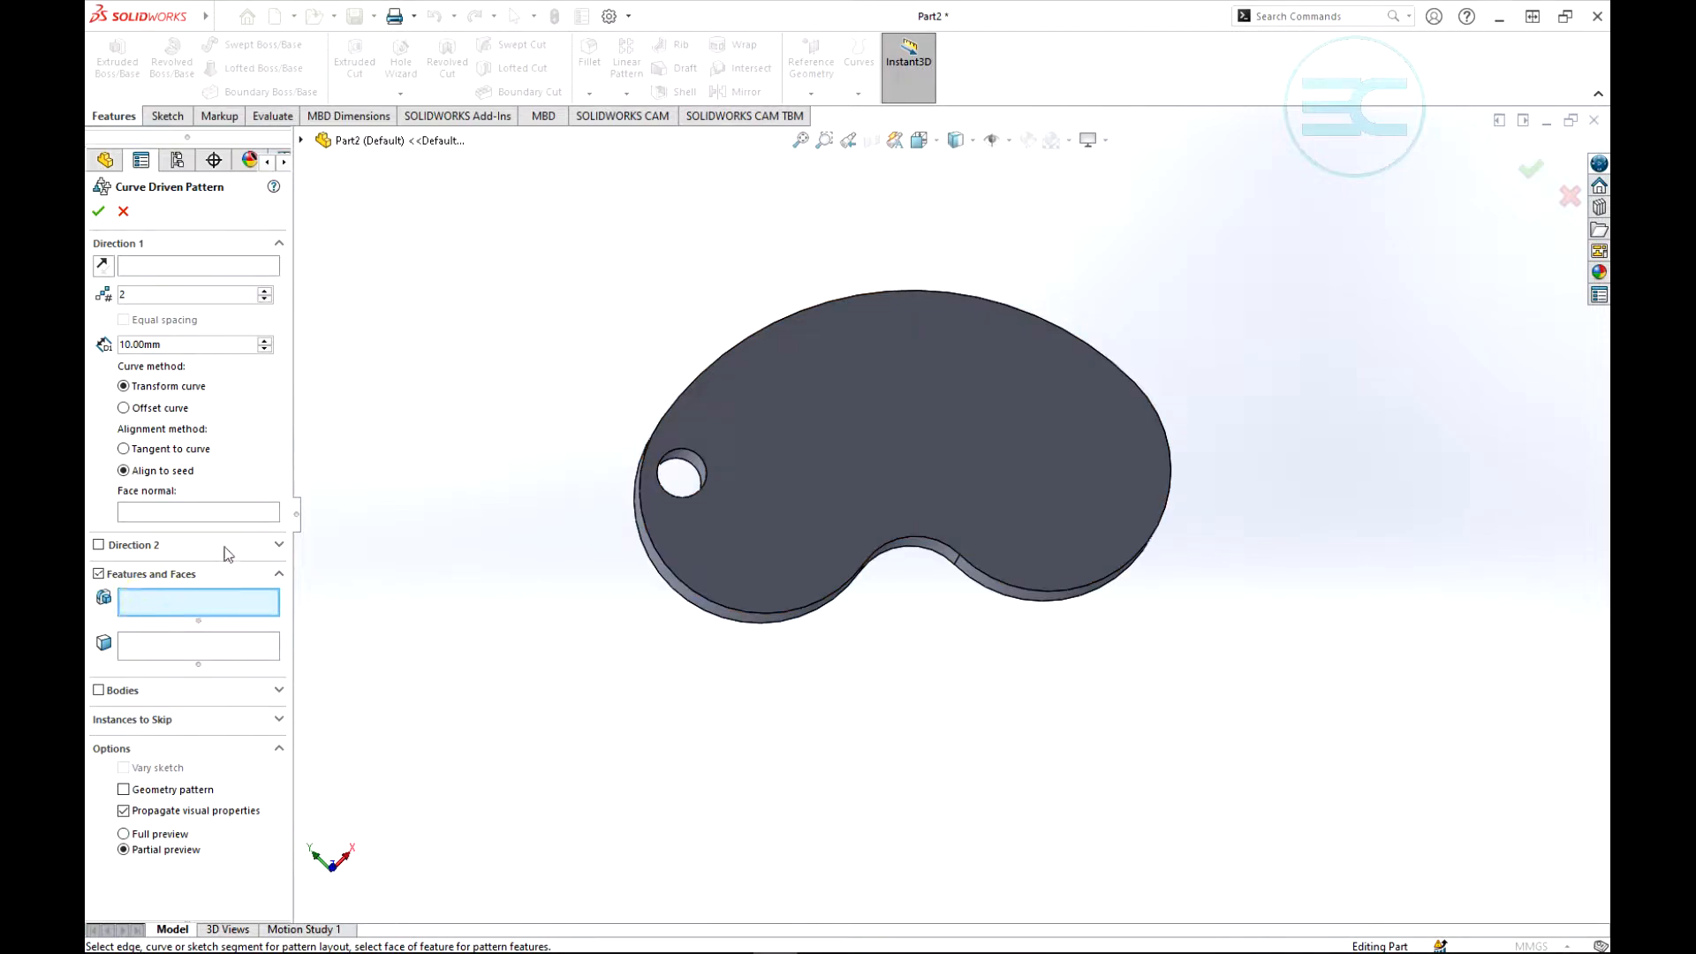
{"action": "left_click", "coordinate": [301, 140]}
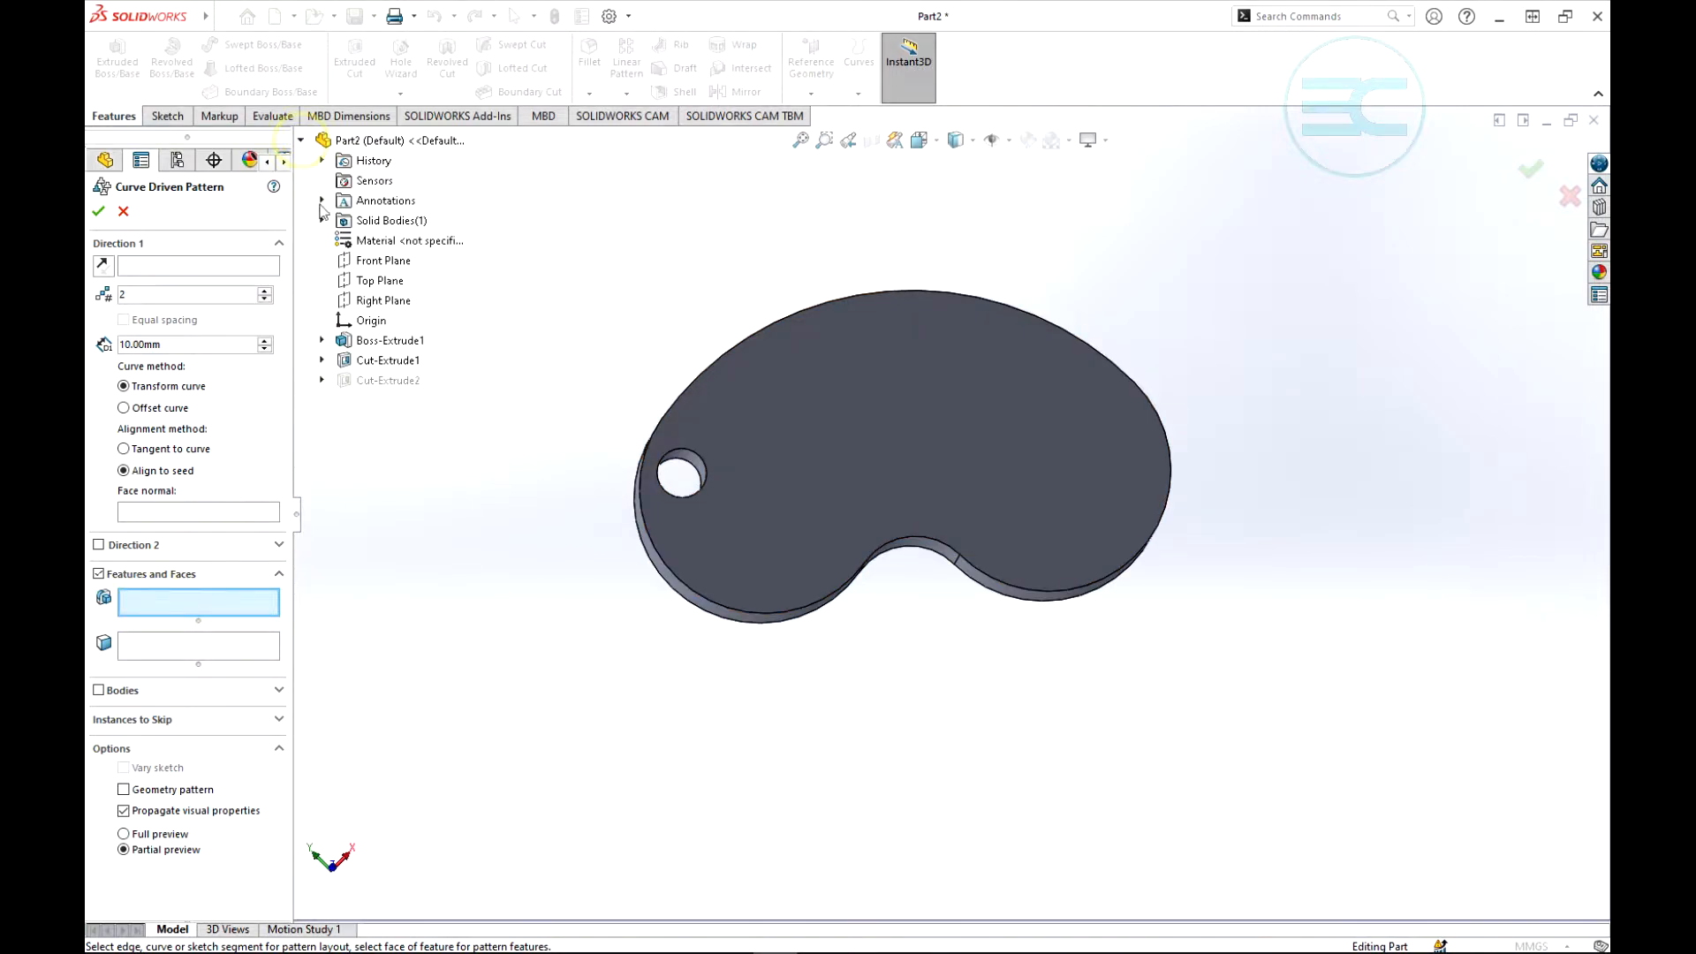
{"action": "left_click", "coordinate": [386, 360]}
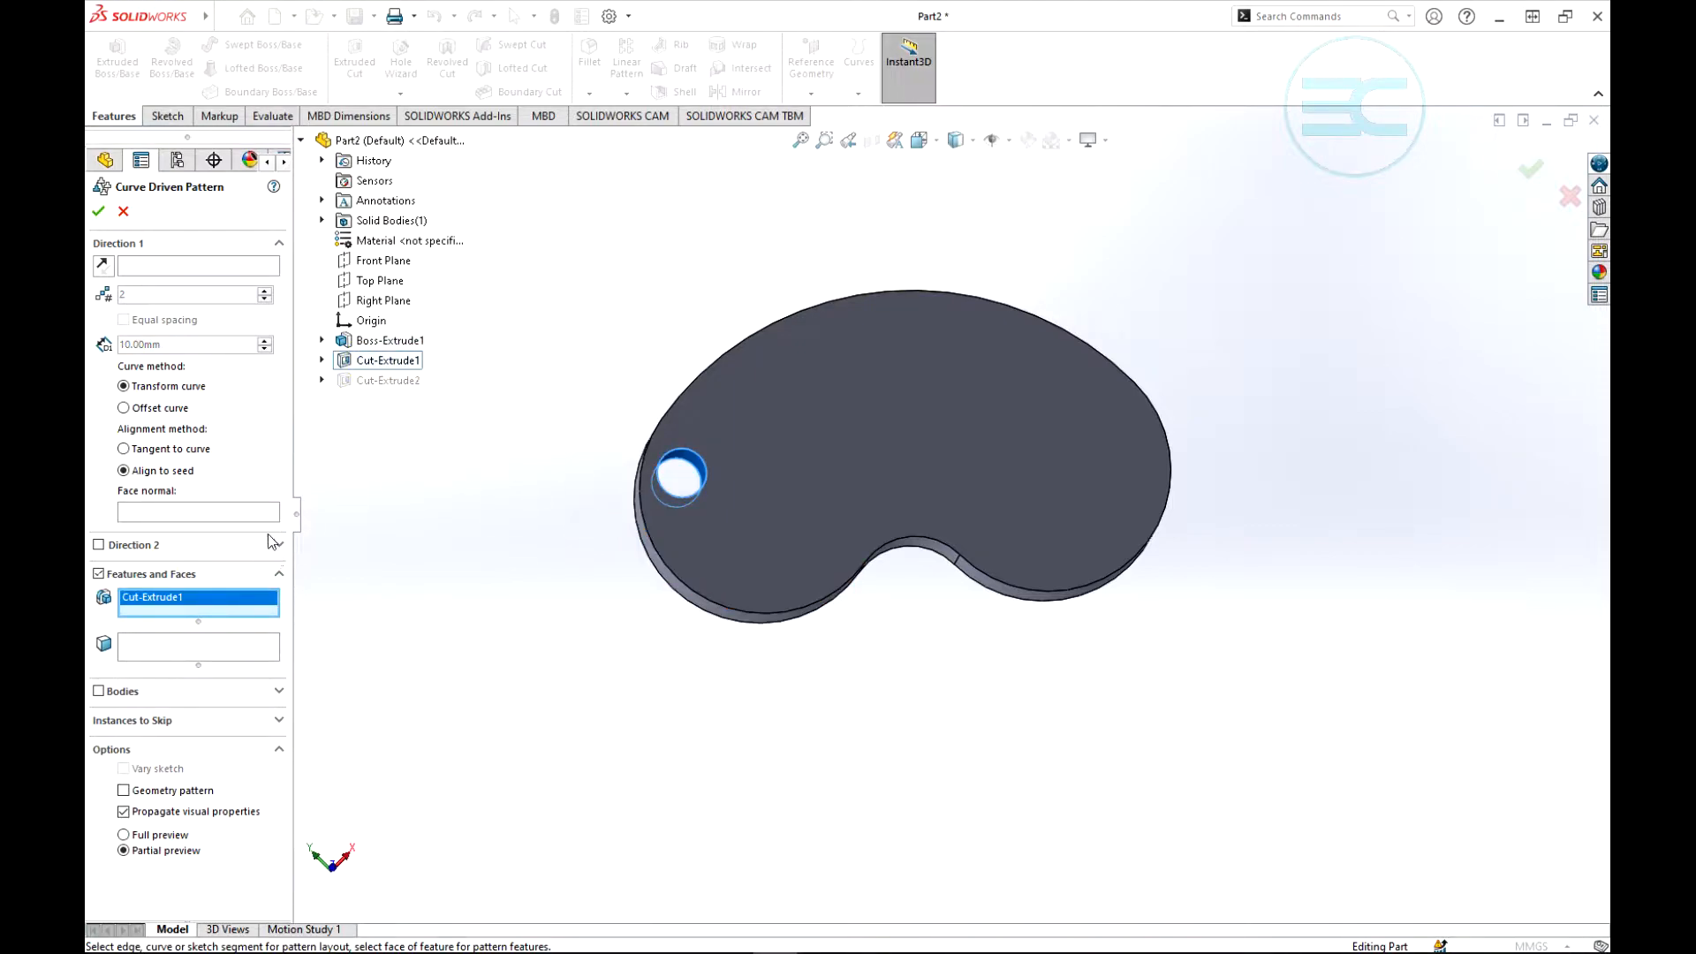
- Use Sketch2 of Boss-Extrude1 as the Direction 1 curve for the pattern
{"action": "left_click", "coordinate": [138, 268]}
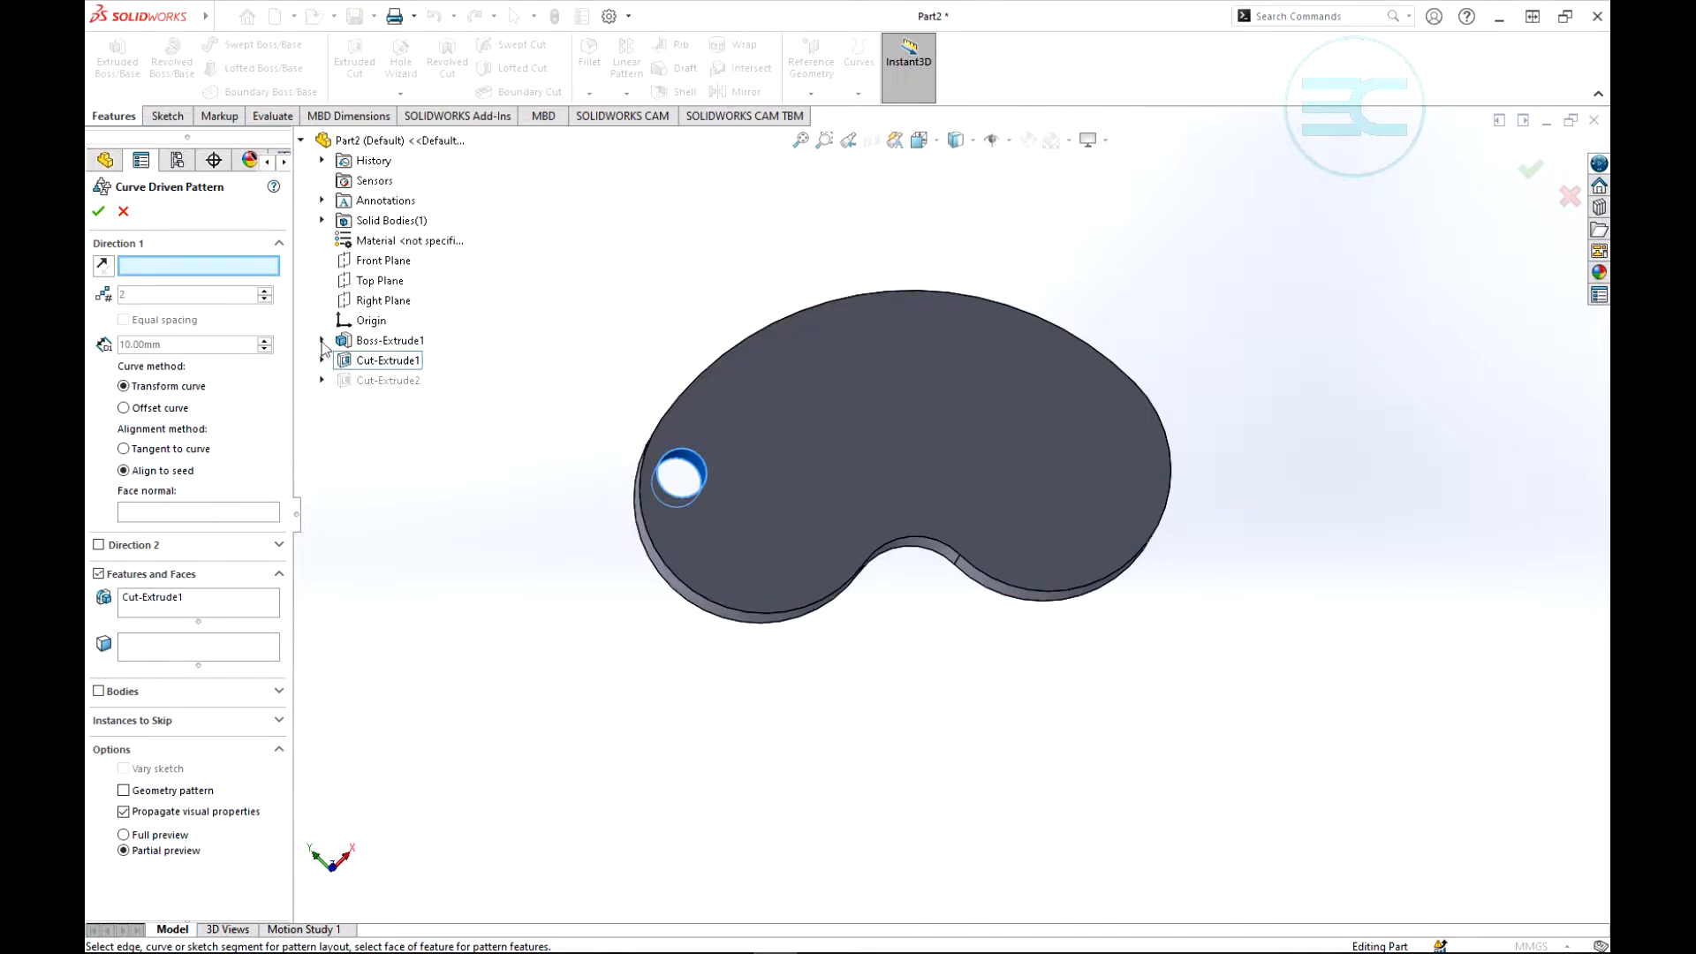
{"action": "left_click", "coordinate": [321, 341]}
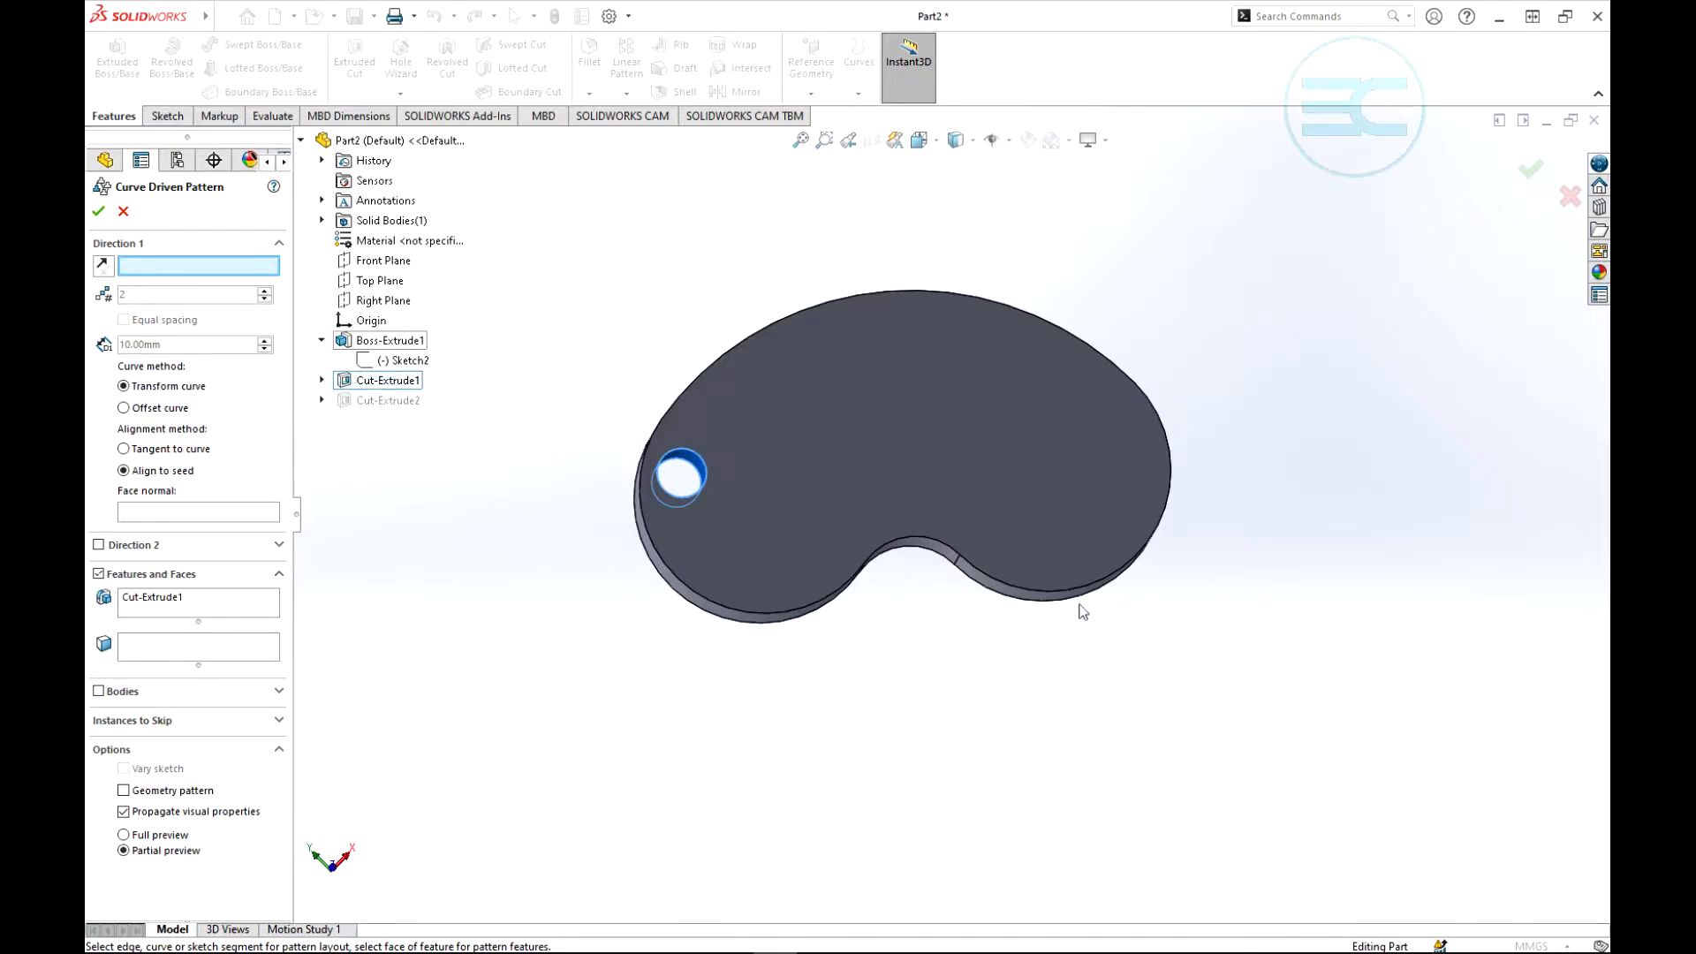
{"action": "left_click", "coordinate": [401, 363]}
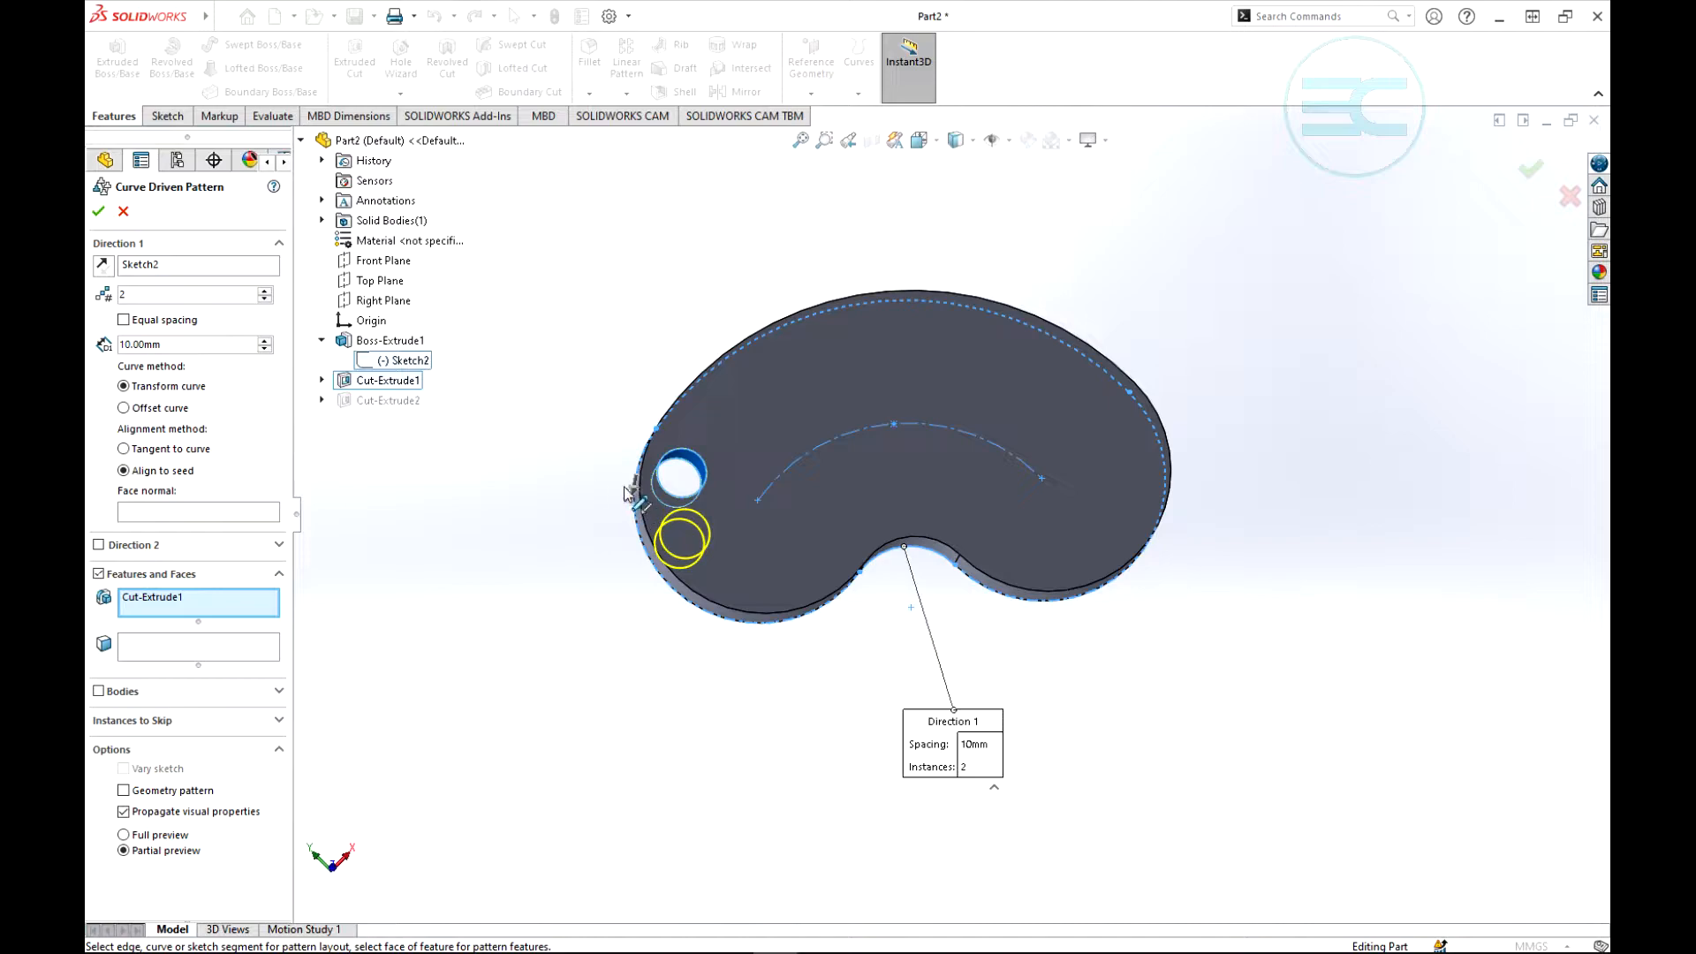
- Set the curve driven pattern to 11 instances at 20 mm spacing, with equal spacing turned on
{"action": "left_click", "coordinate": [264, 290]}
{"action": "left_click", "coordinate": [264, 290]}
{"action": "left_click", "coordinate": [264, 289]}
{"action": "left_click", "coordinate": [264, 290]}
{"action": "left_click", "coordinate": [264, 290]}
{"action": "left_click", "coordinate": [264, 290]}
{"action": "left_click", "coordinate": [264, 290]}
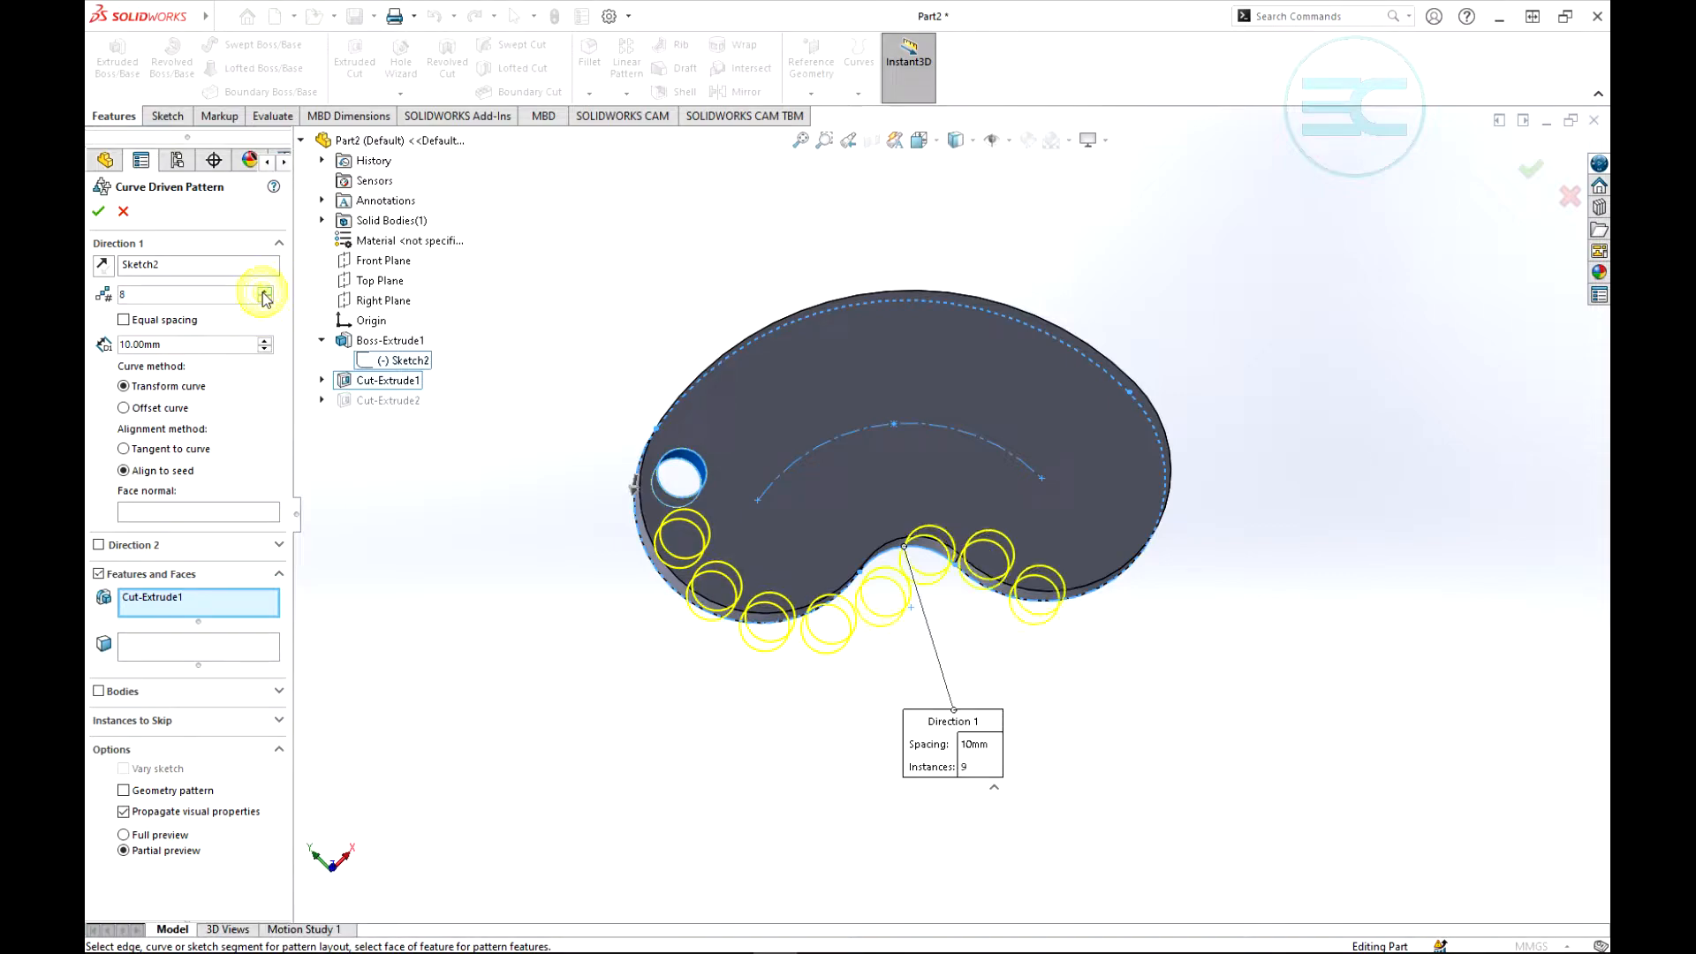
{"action": "left_click", "coordinate": [264, 291]}
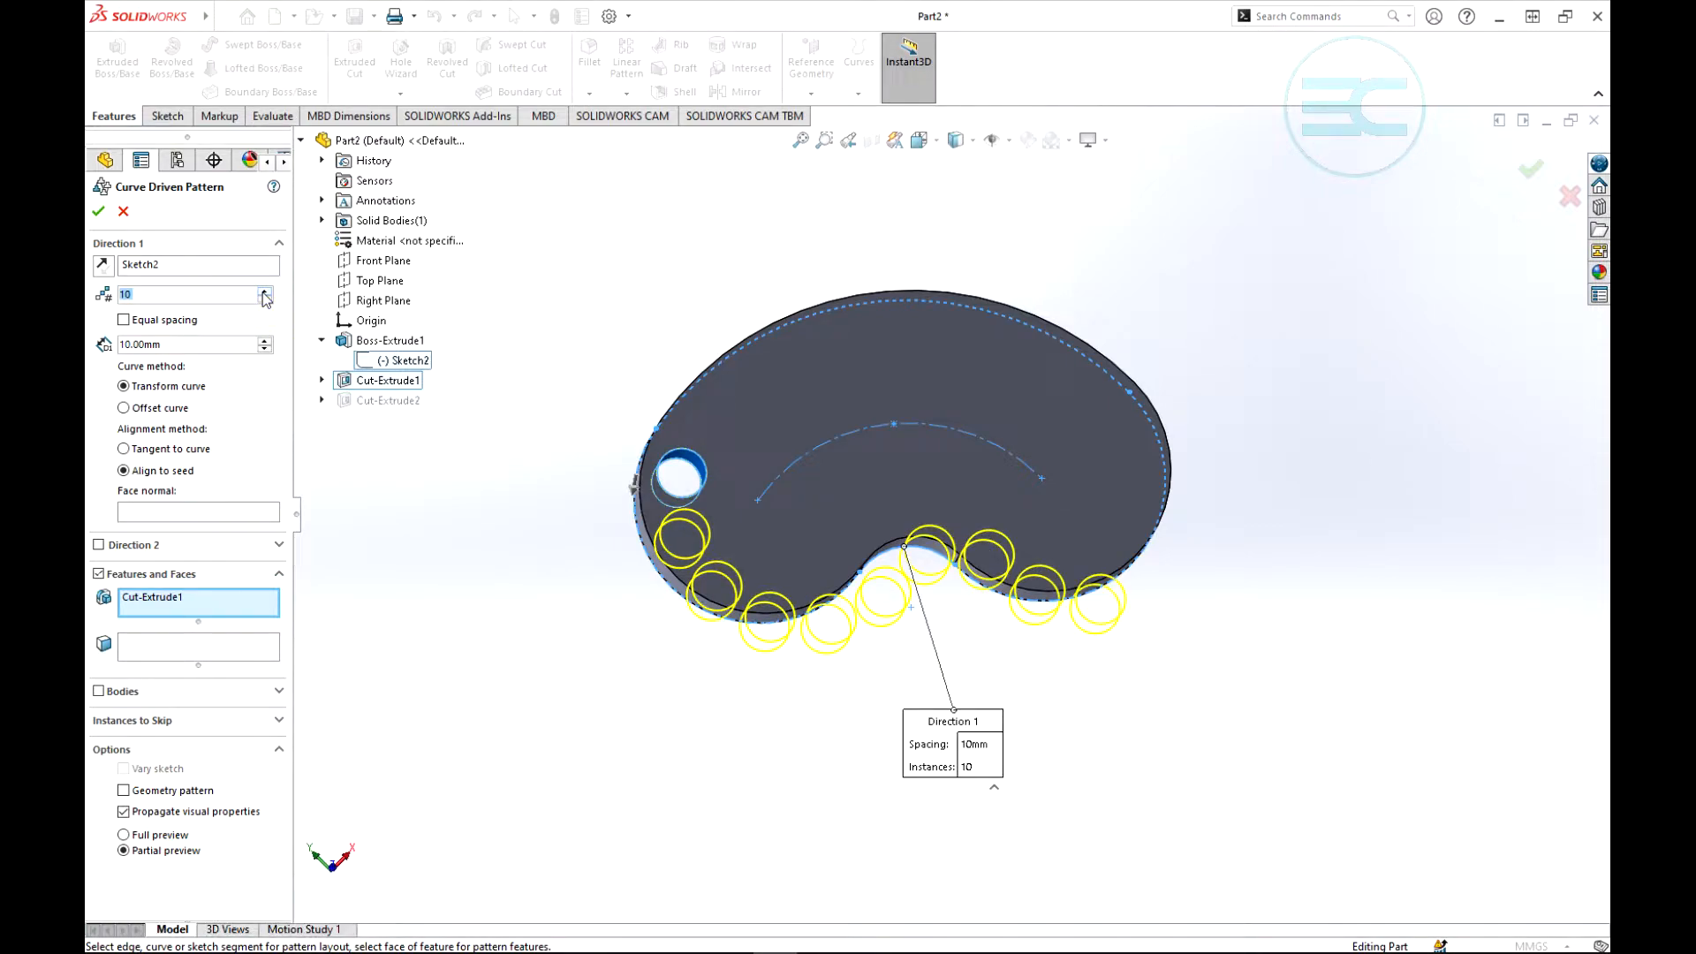
{"action": "left_click", "coordinate": [264, 291]}
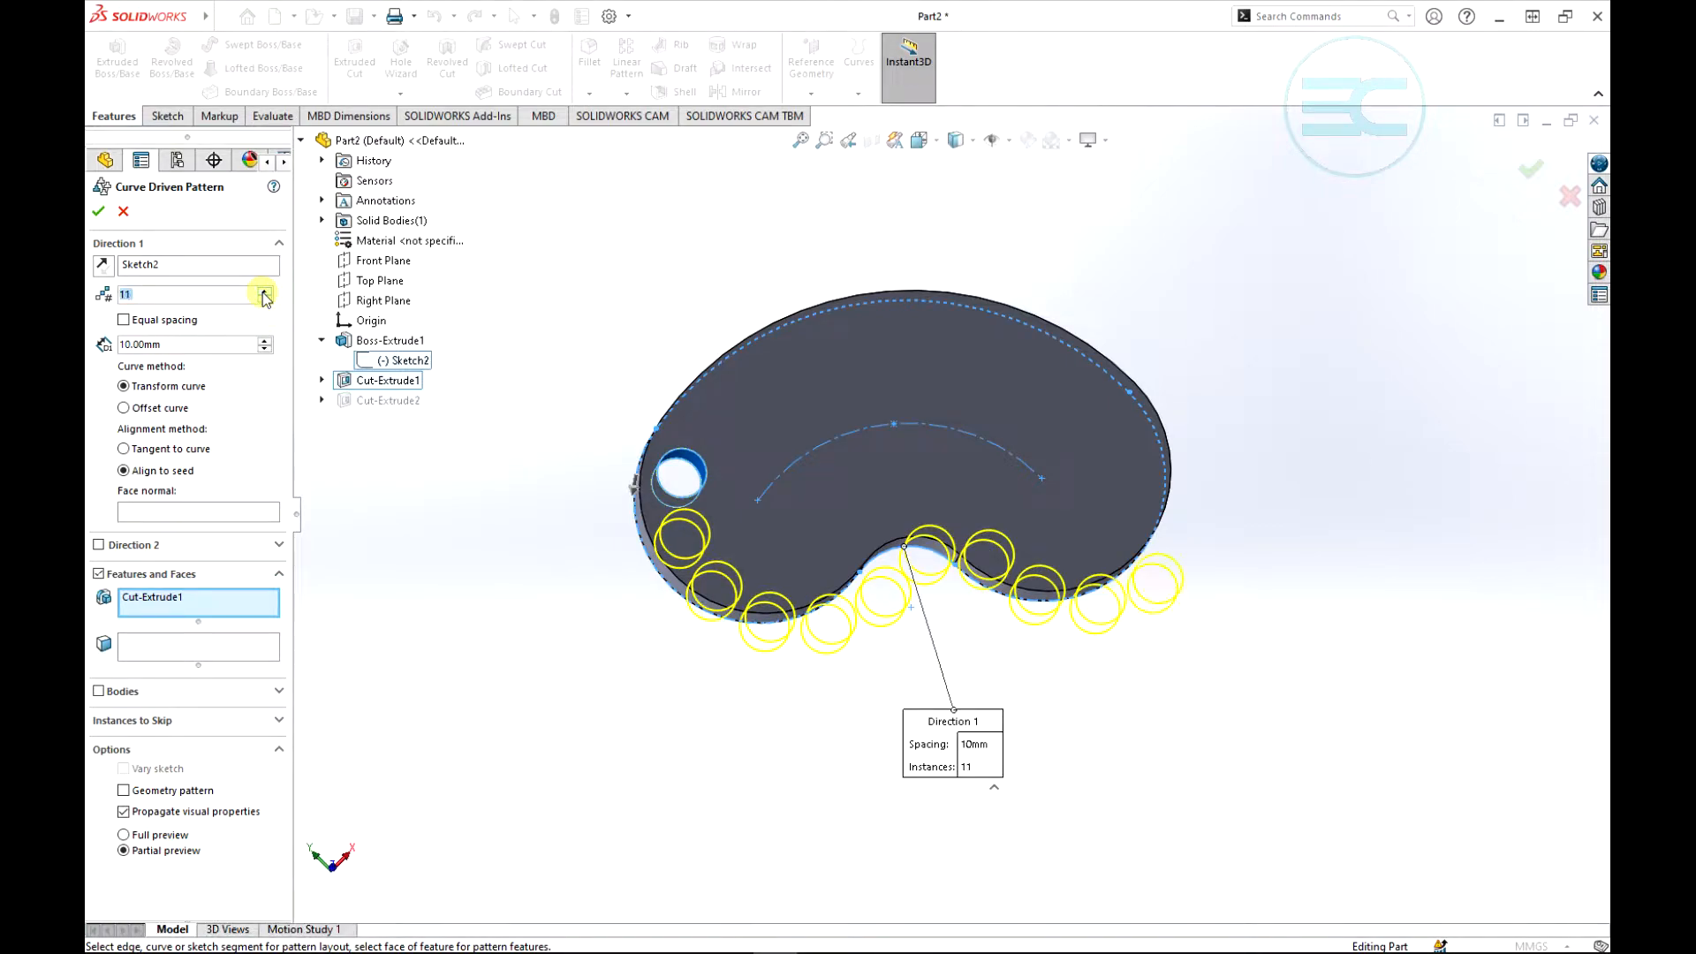
{"action": "left_click", "coordinate": [266, 341]}
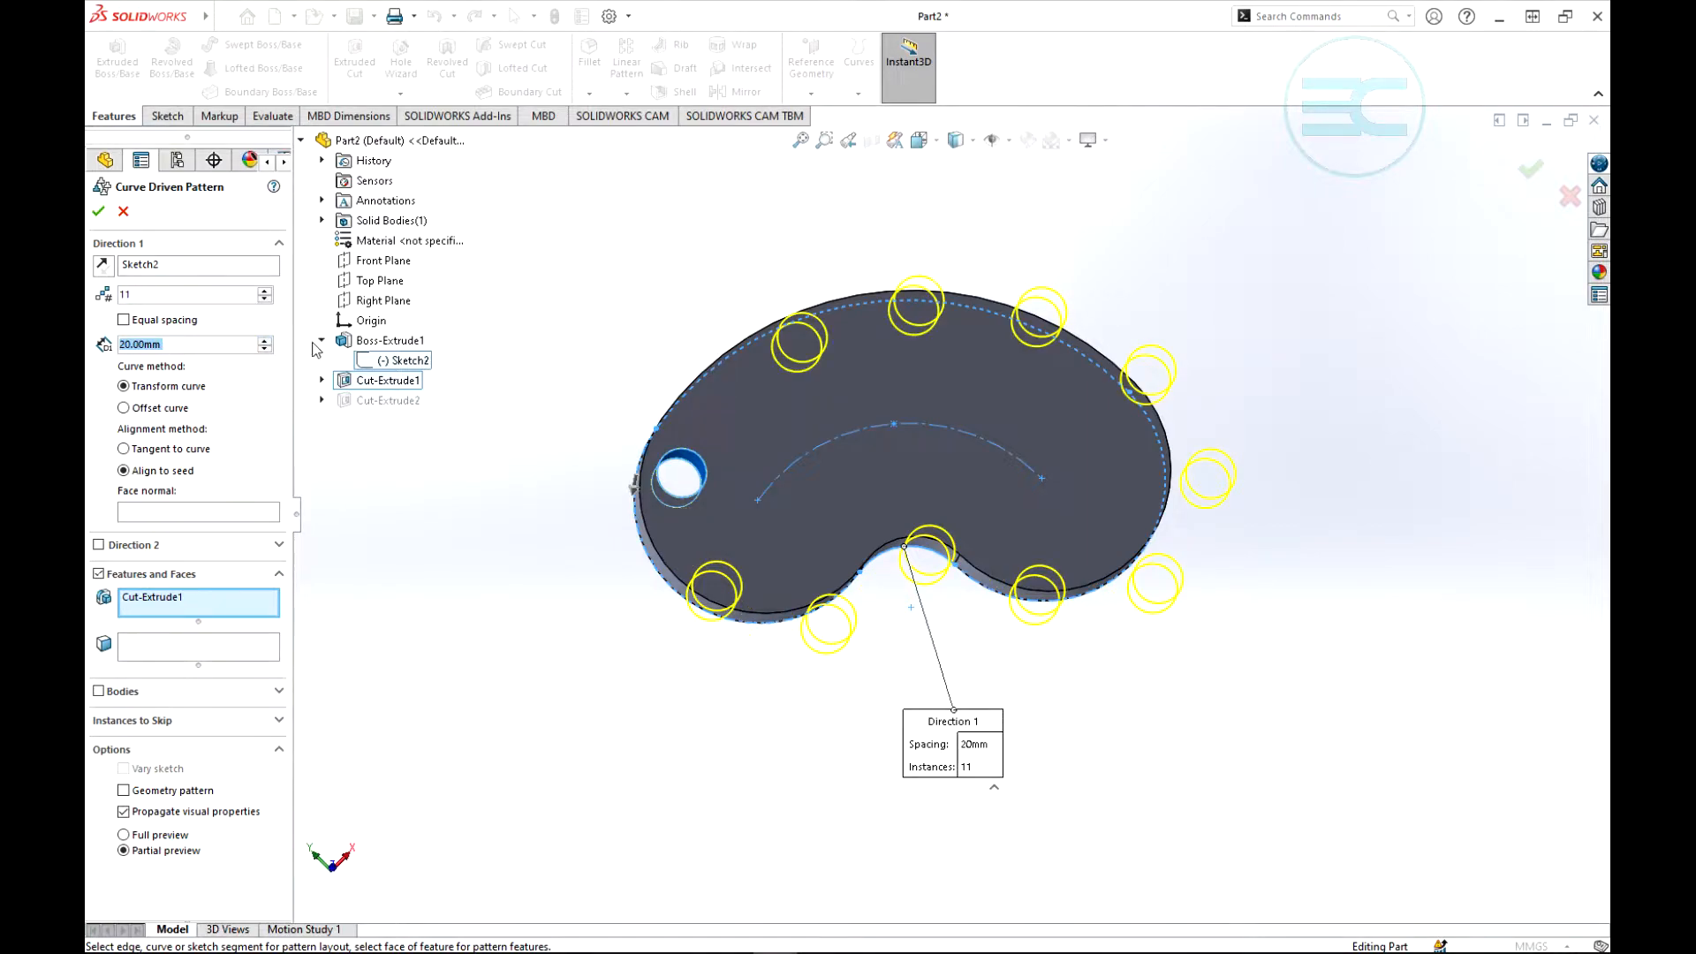
{"action": "left_click", "coordinate": [124, 321]}
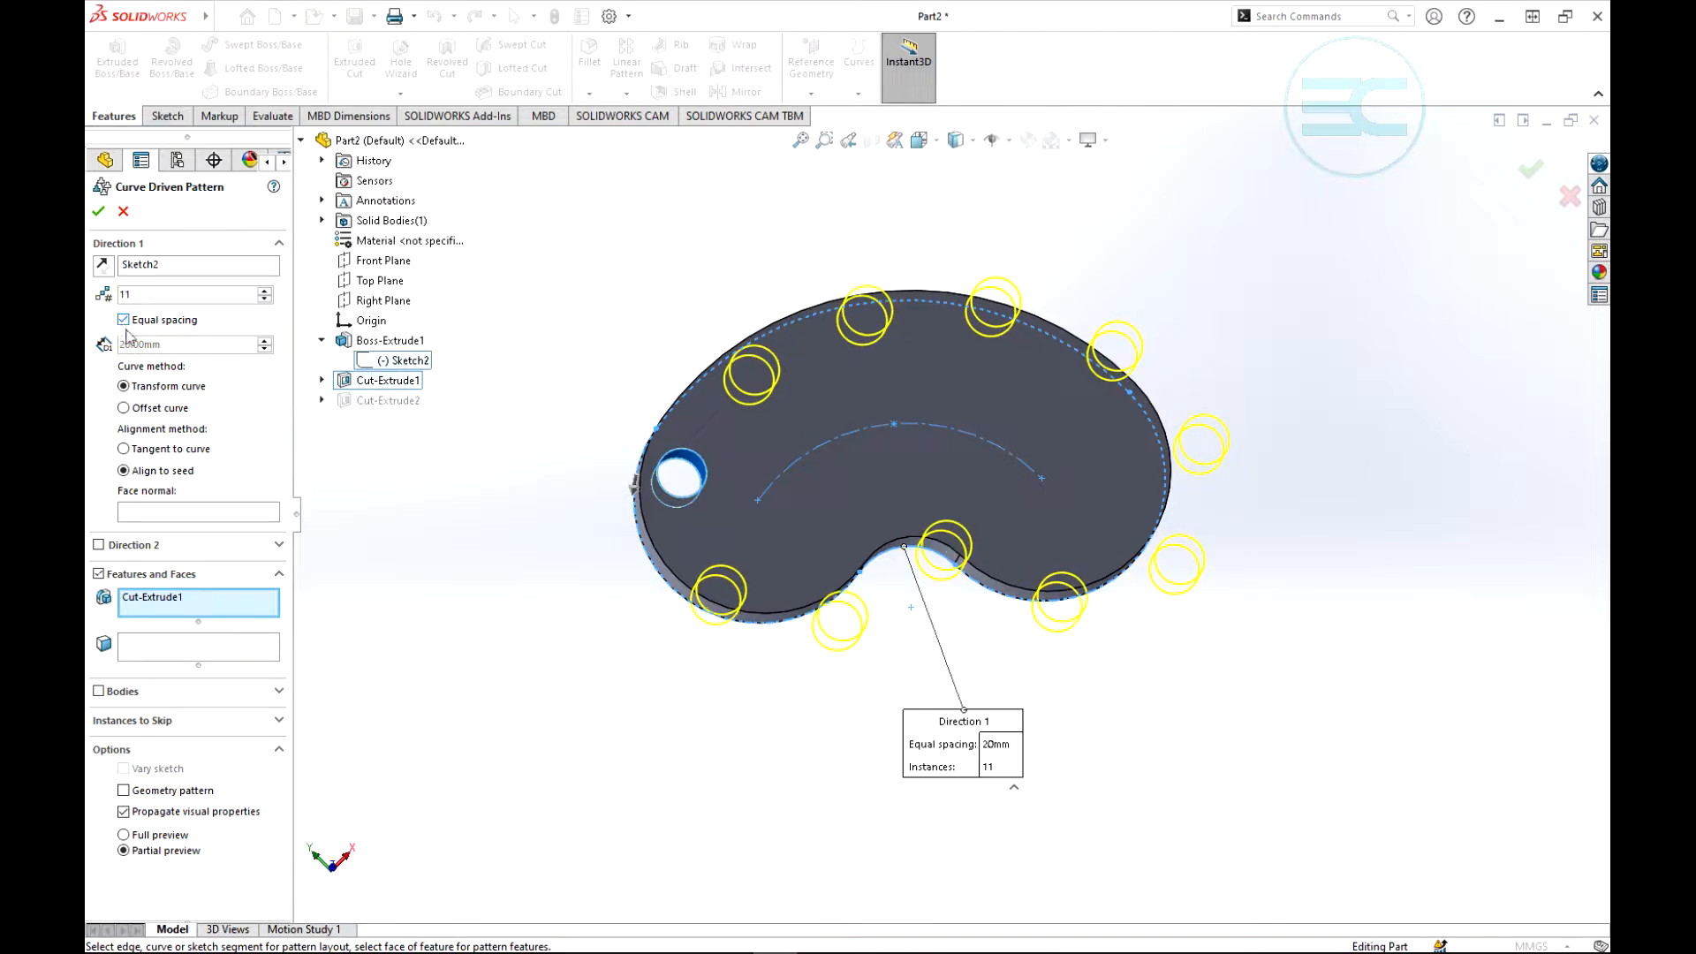
- Change the curve method to Offset curve and finish the curve driven pattern
{"action": "scroll", "coordinate": [688, 366], "scroll_direction": "up", "scroll_amount": 3}
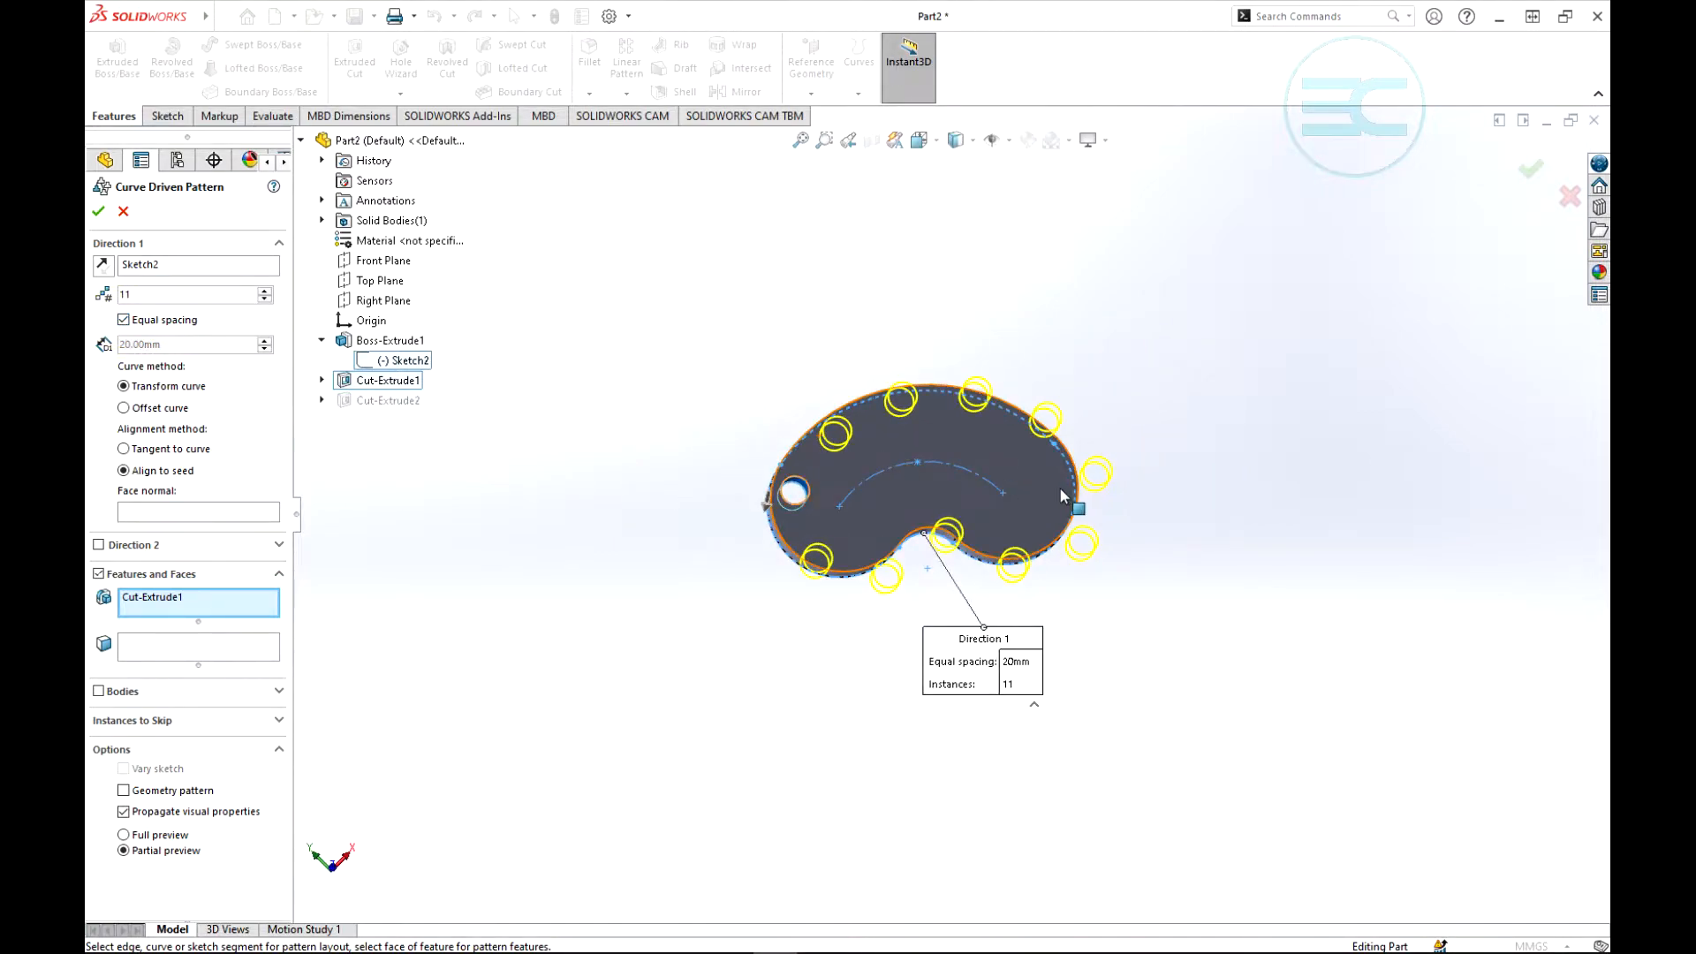
{"action": "middle_click_drag", "start_coordinate": [1189, 480], "coordinate": [1223, 405]}
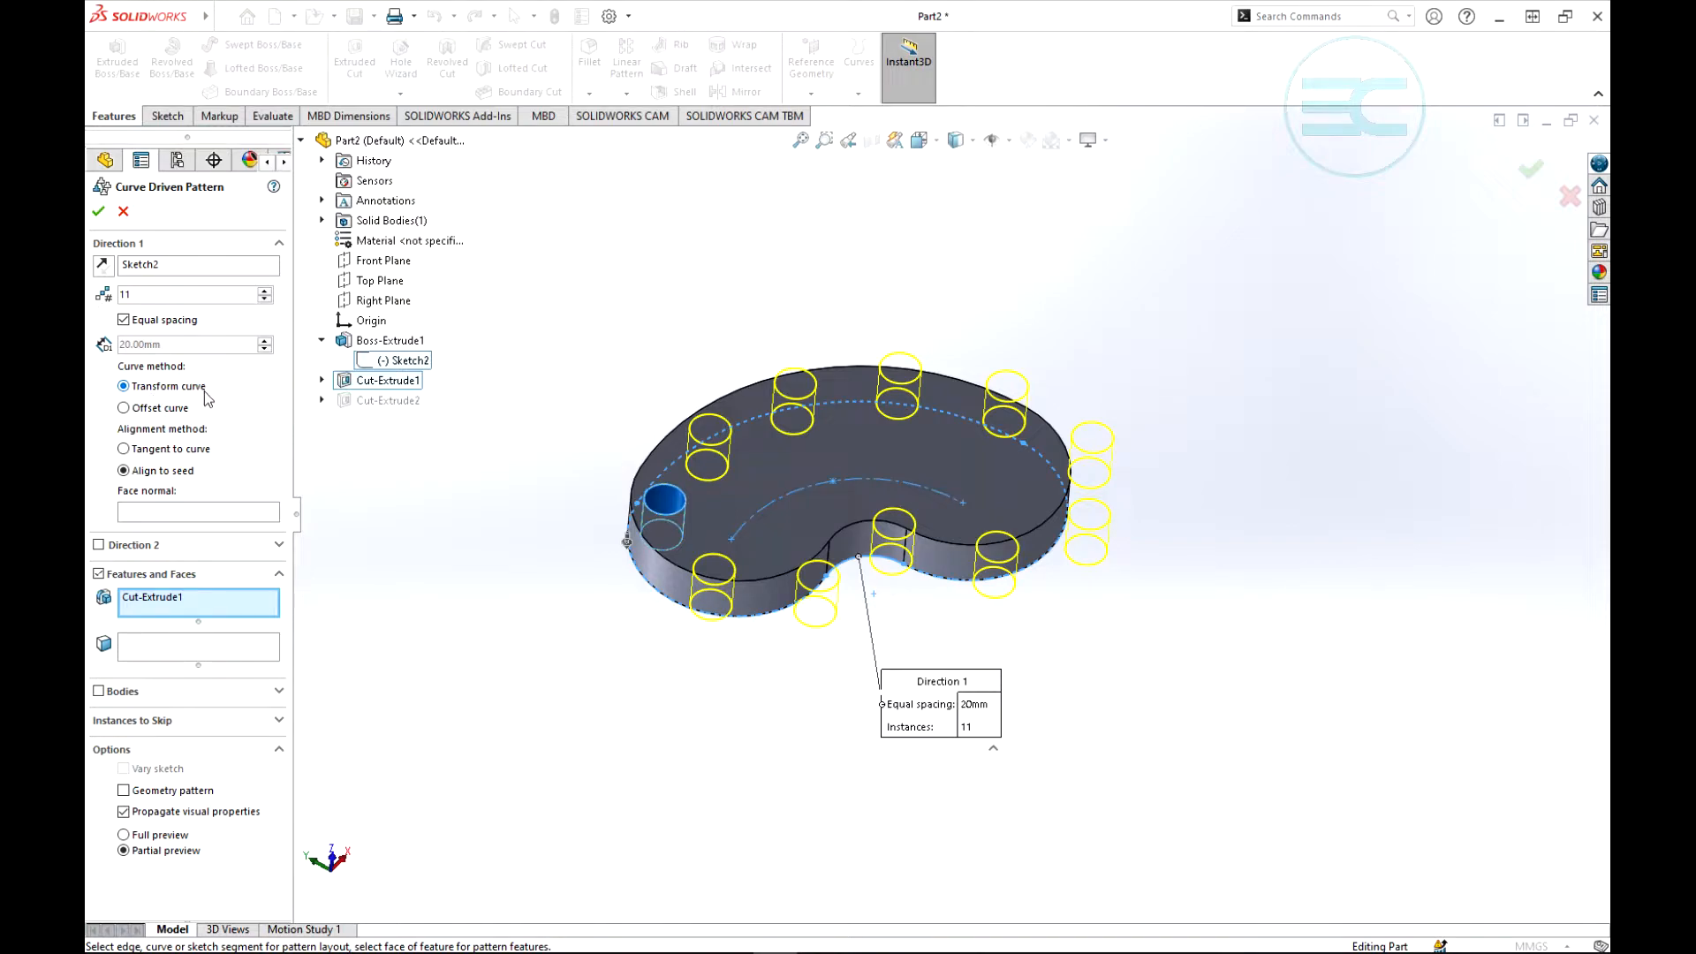
{"action": "left_click", "coordinate": [123, 408]}
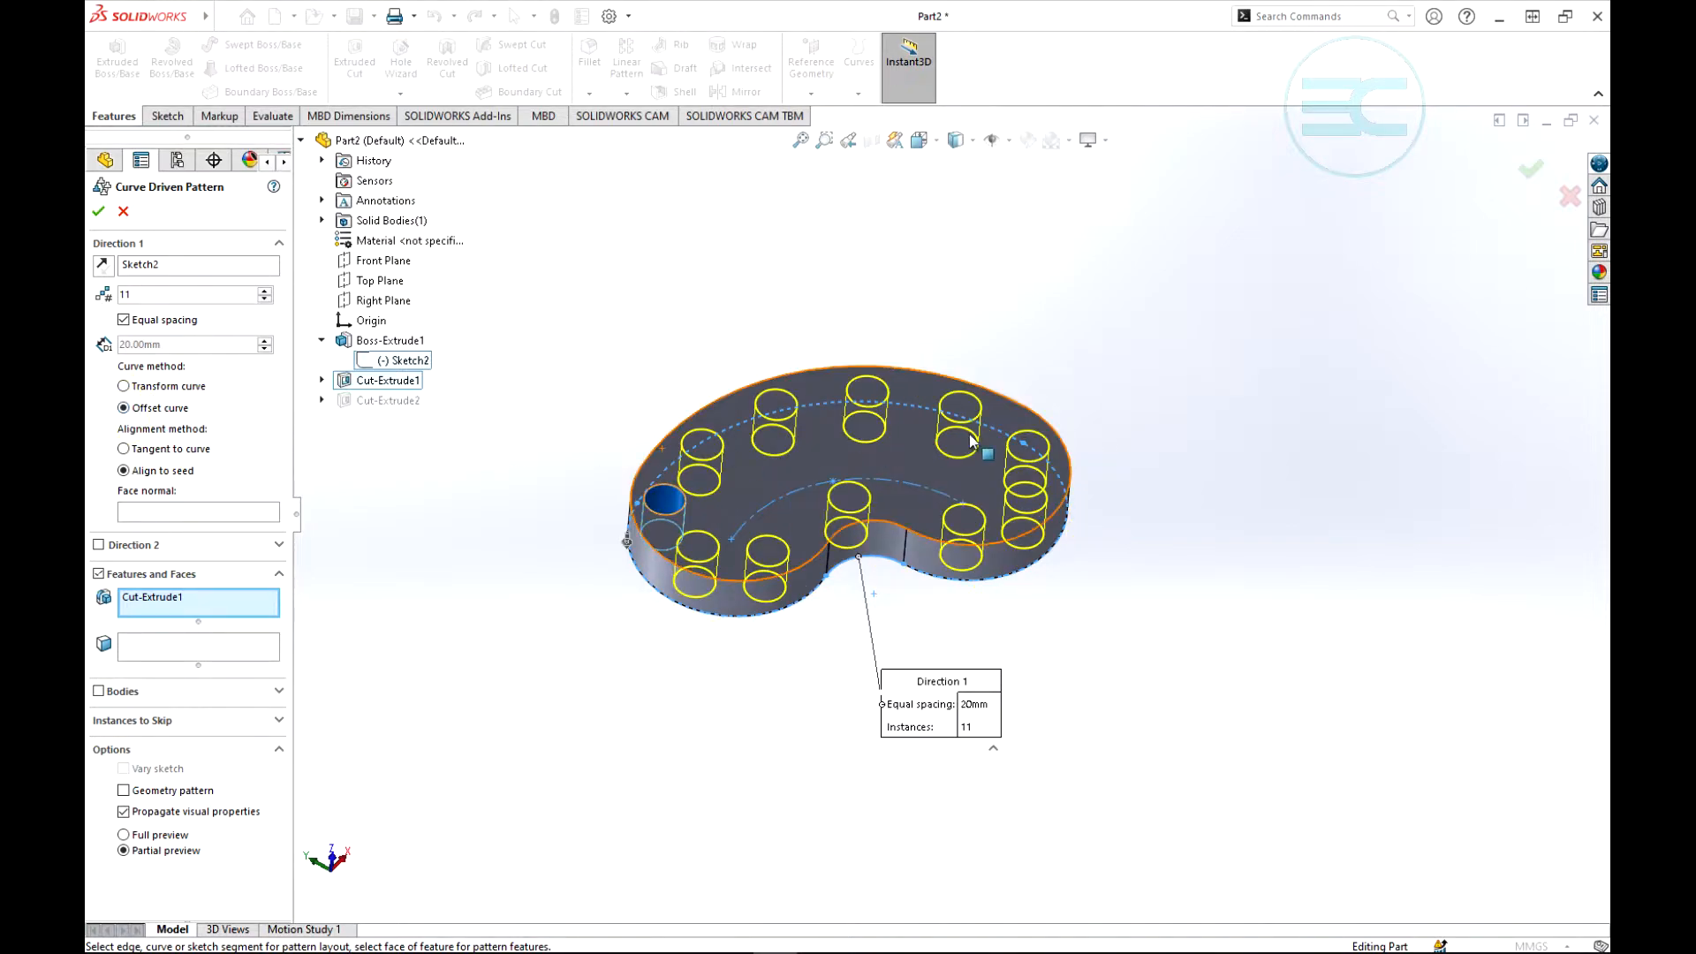
{"action": "middle_click_drag", "start_coordinate": [1119, 408], "coordinate": [1103, 477]}
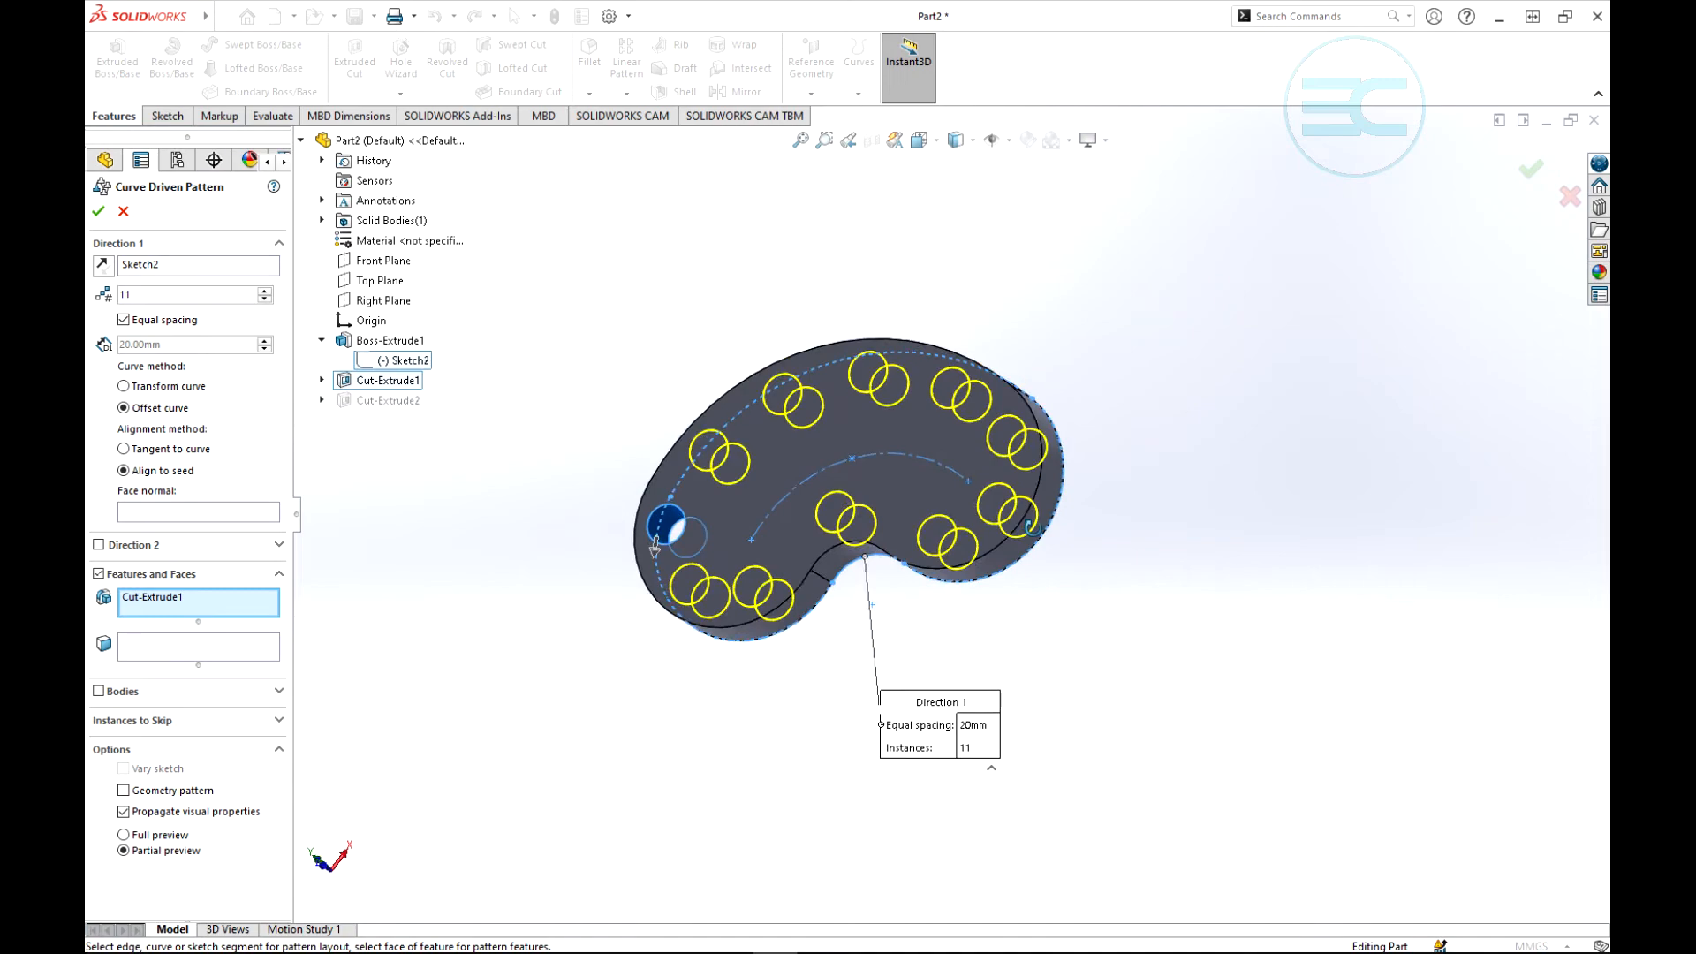
{"action": "left_click", "coordinate": [98, 212]}
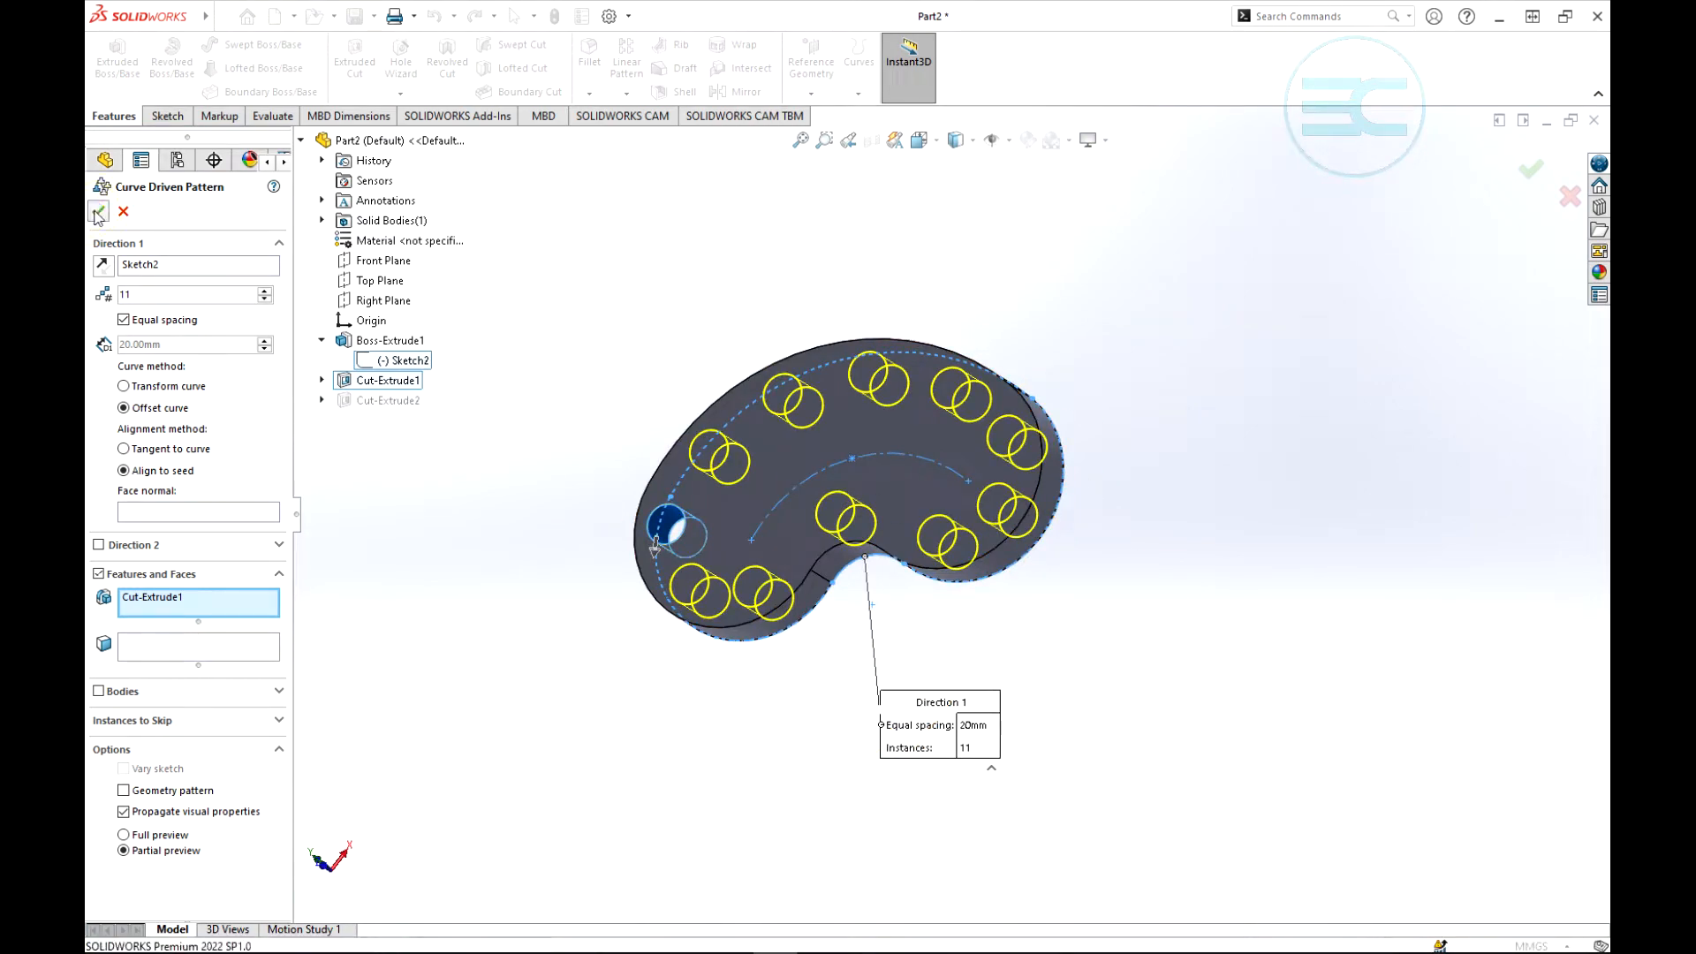
- Undo the curve driven pattern of the round hole
{"action": "scroll", "coordinate": [1067, 329], "scroll_direction": "up", "scroll_amount": 2}
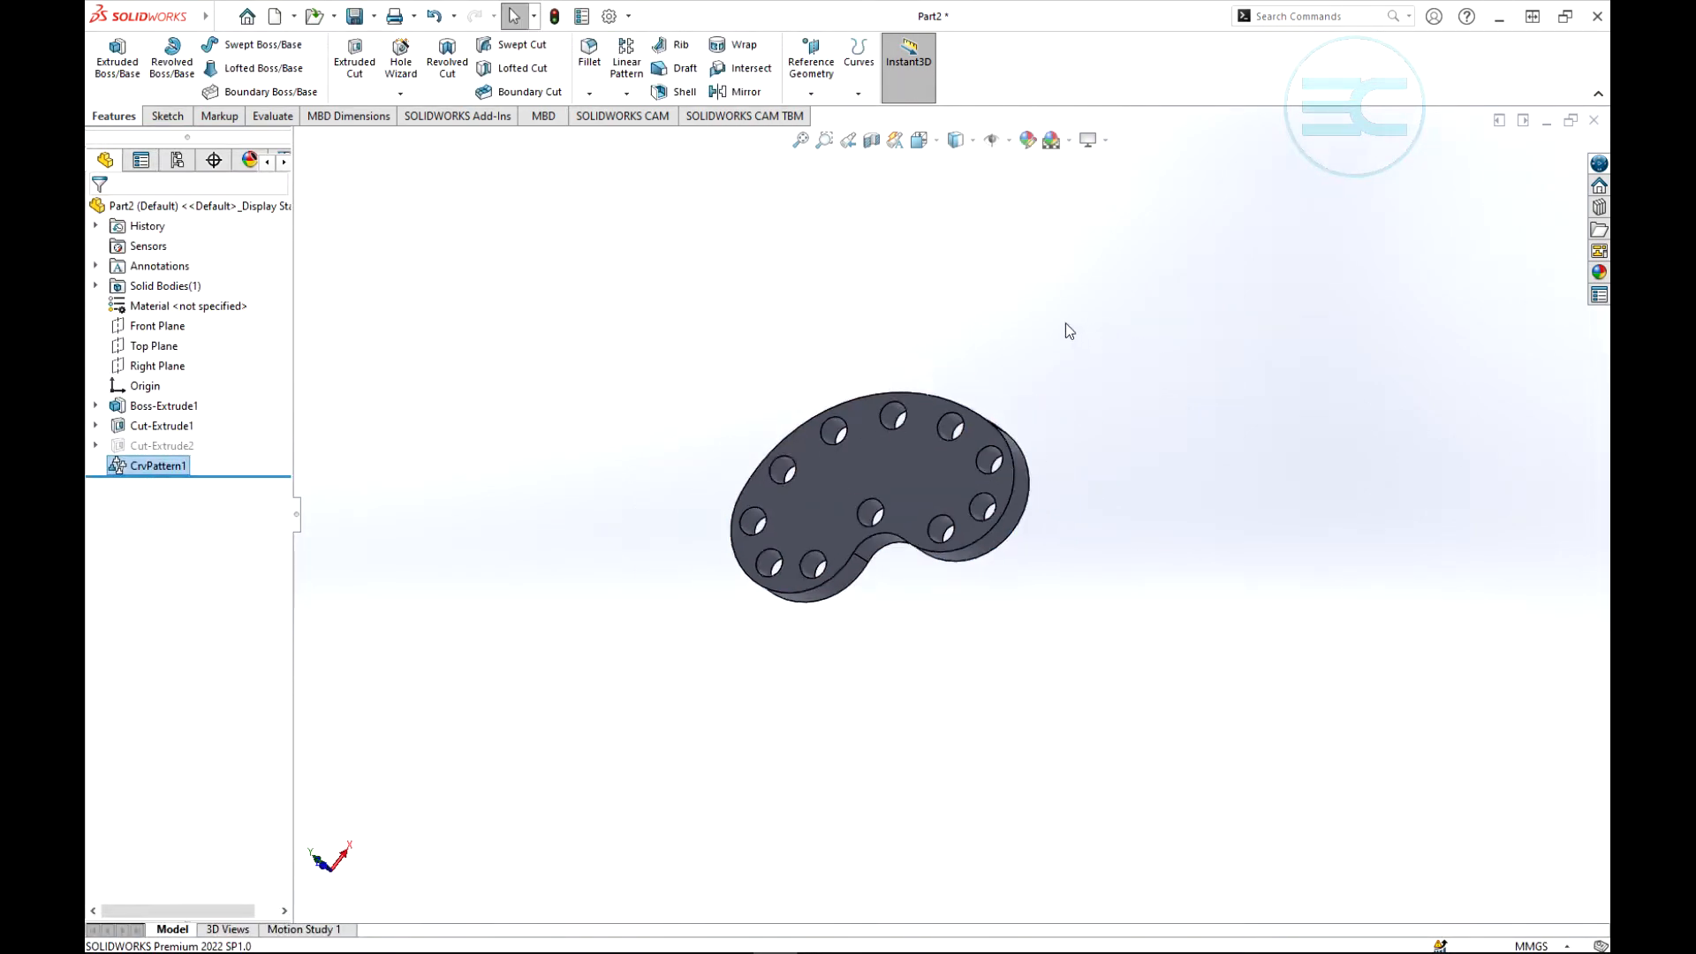
{"action": "middle_click_drag", "start_coordinate": [1040, 379], "coordinate": [1113, 404]}
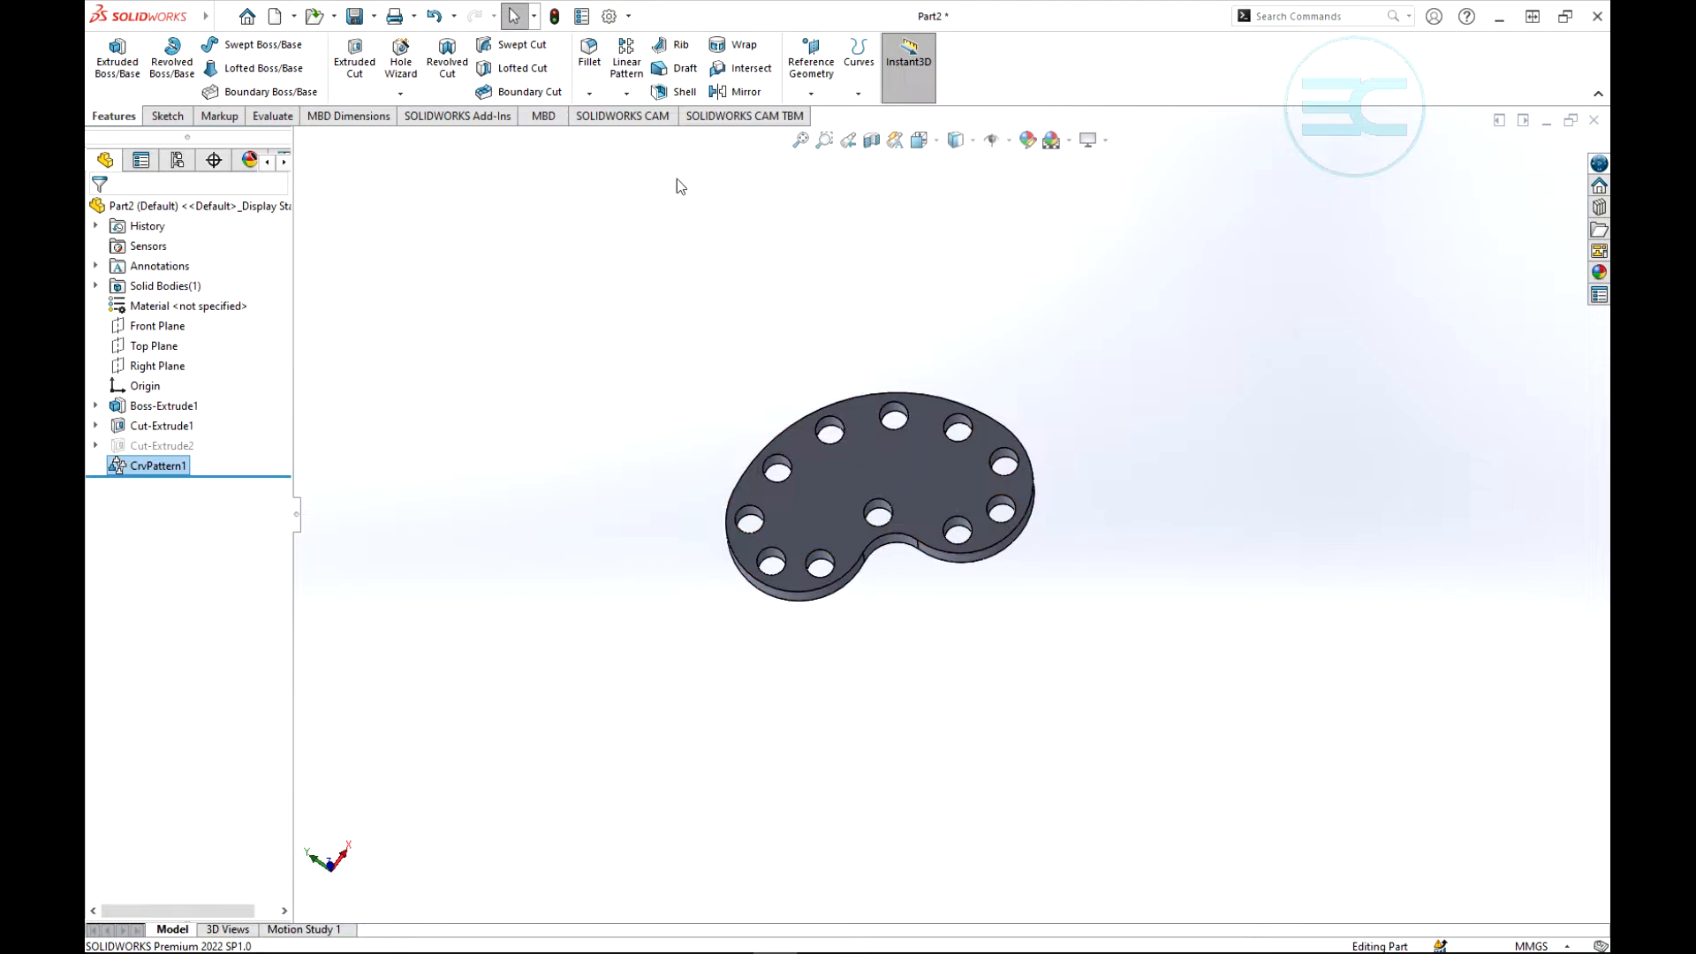
{"action": "left_click", "coordinate": [433, 16]}
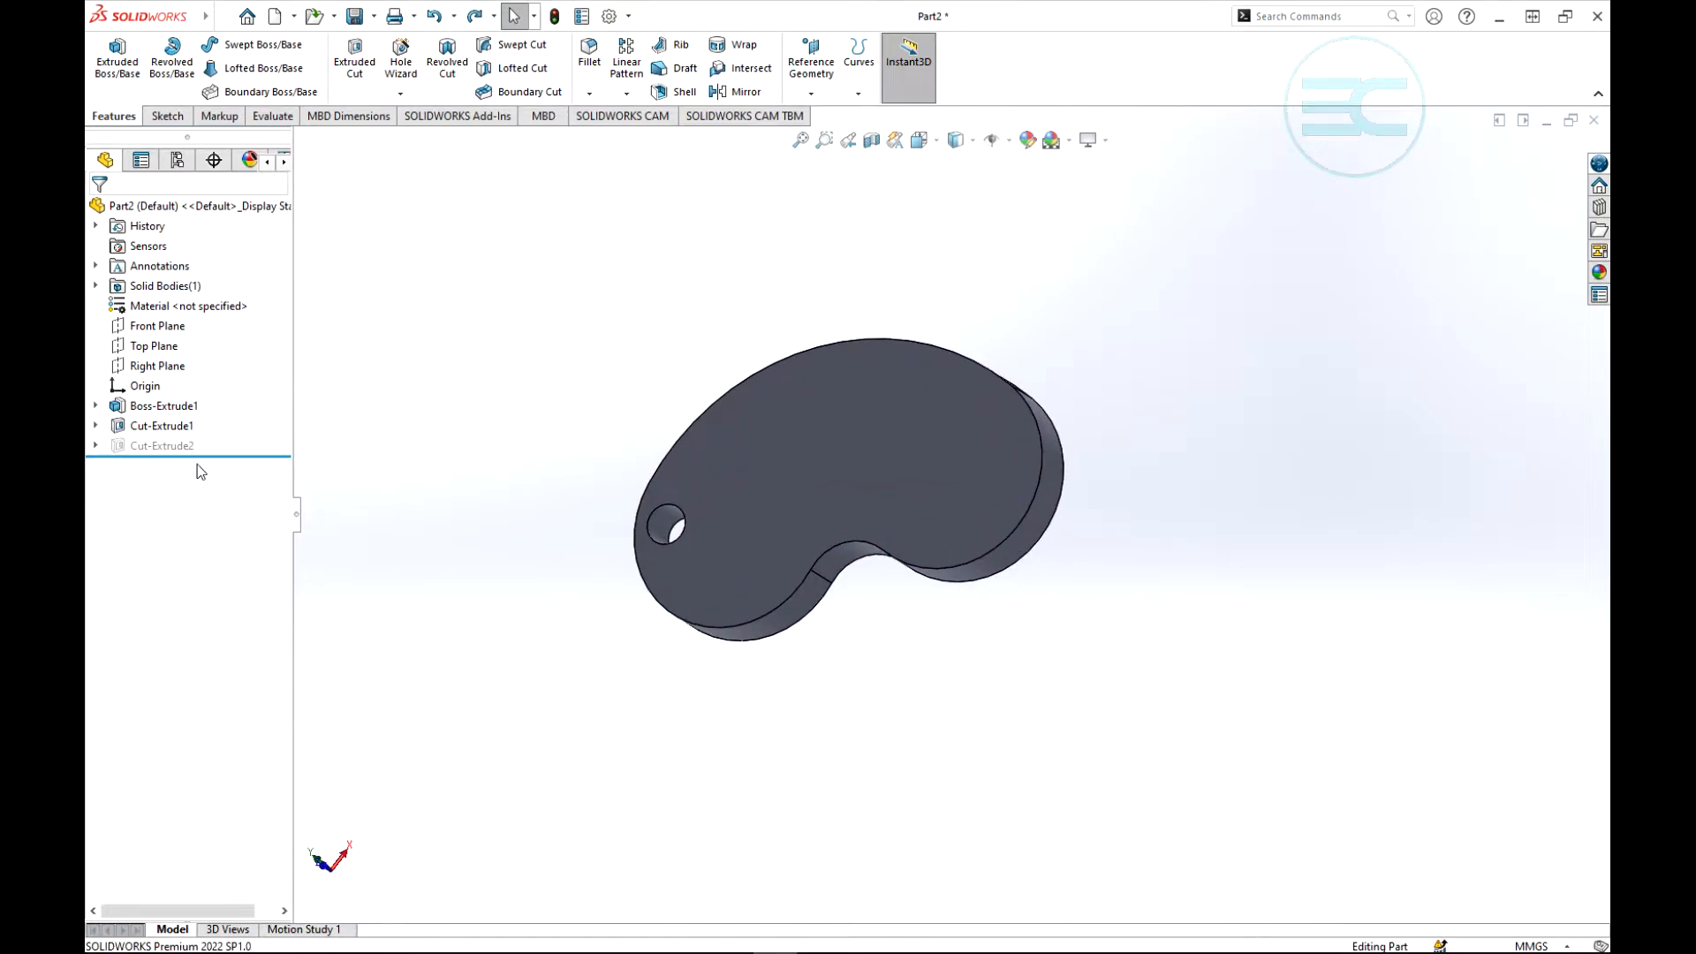
- Unsuppress the square cut Cut-Extrude2 and suppress the round hole Cut-Extrude1
{"action": "left_click", "coordinate": [146, 443]}
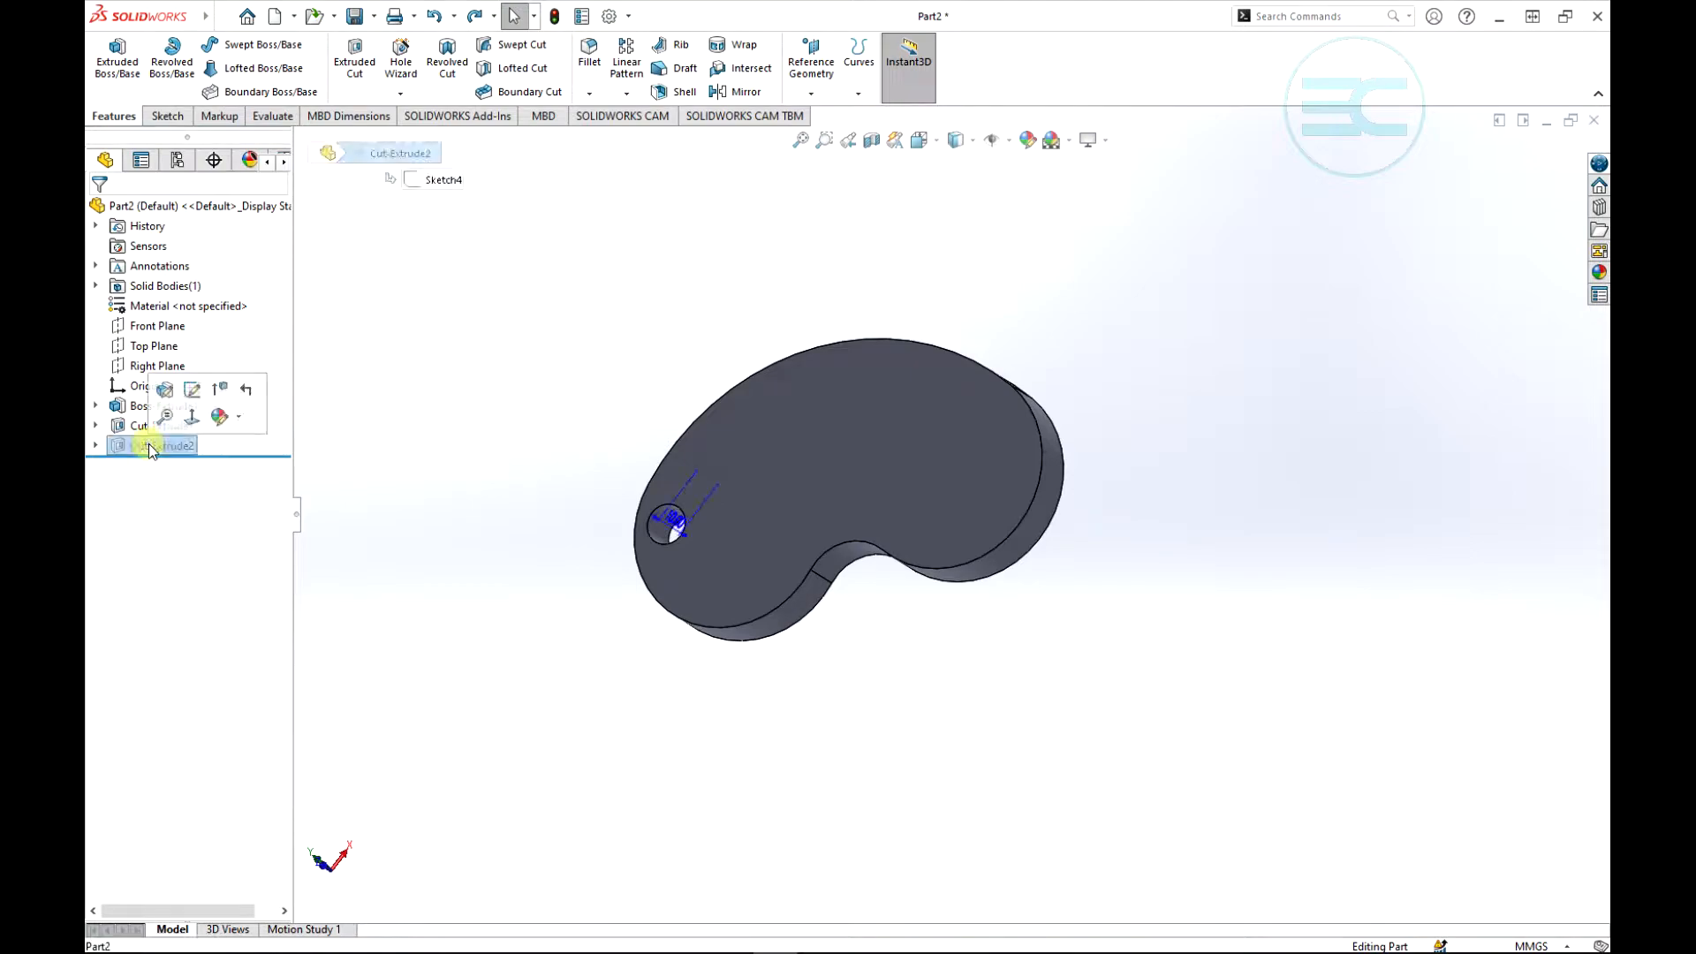
{"action": "left_click", "coordinate": [221, 386]}
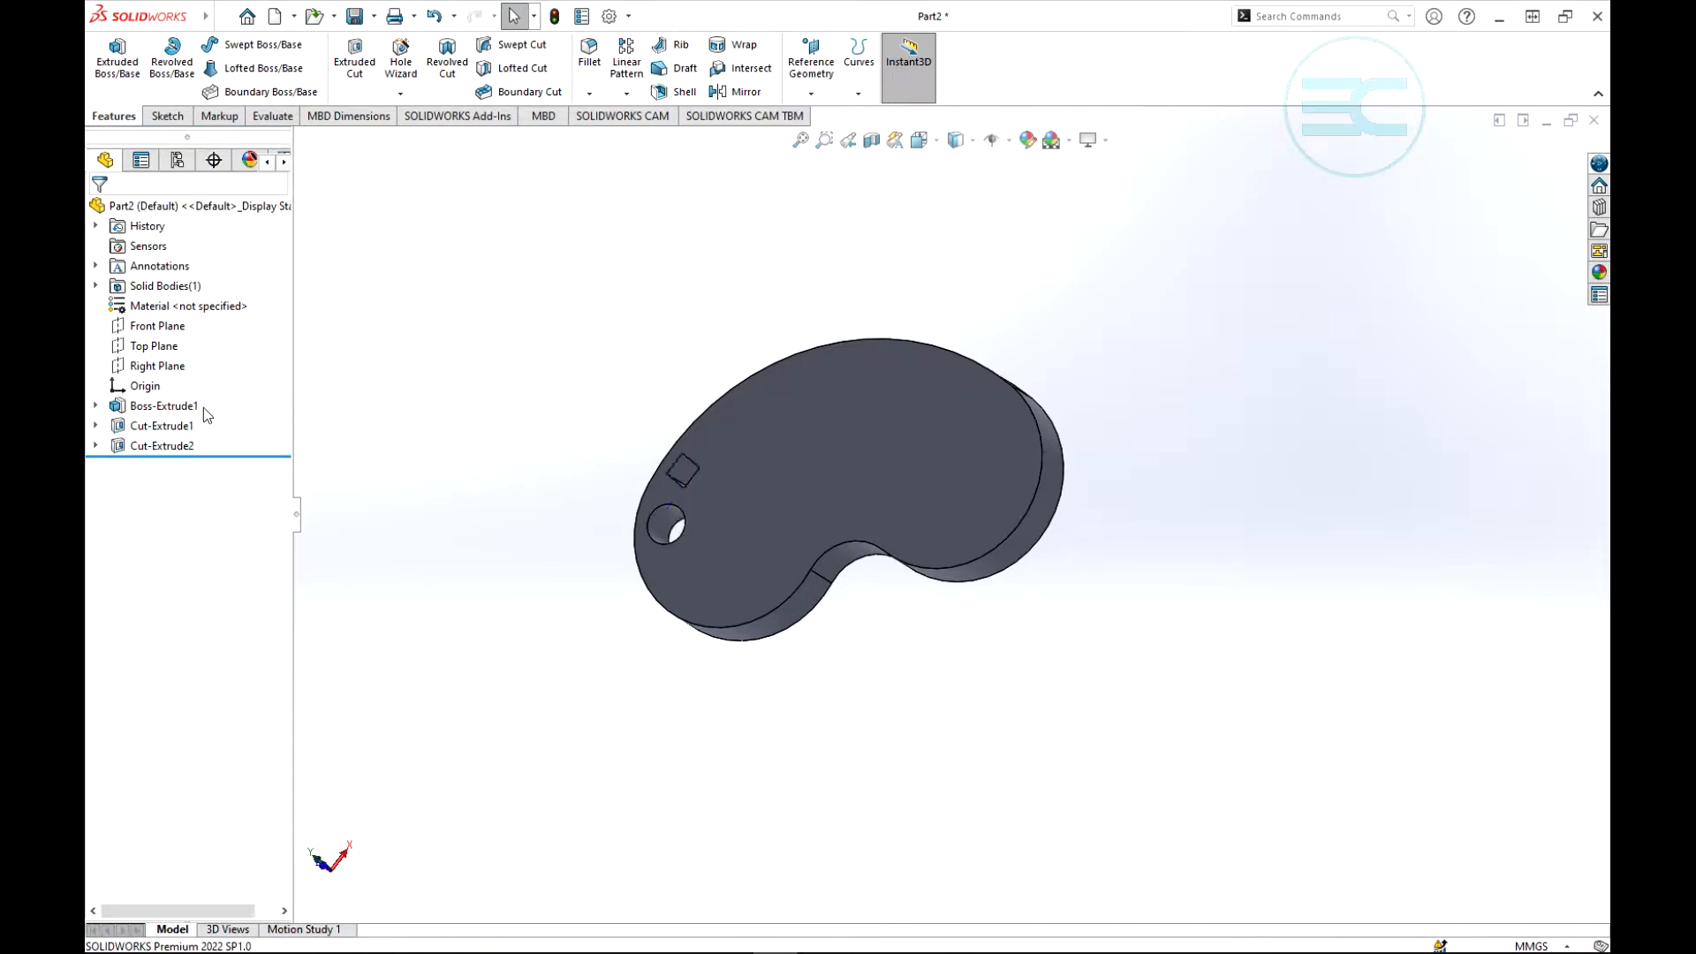
{"action": "left_click", "coordinate": [158, 430]}
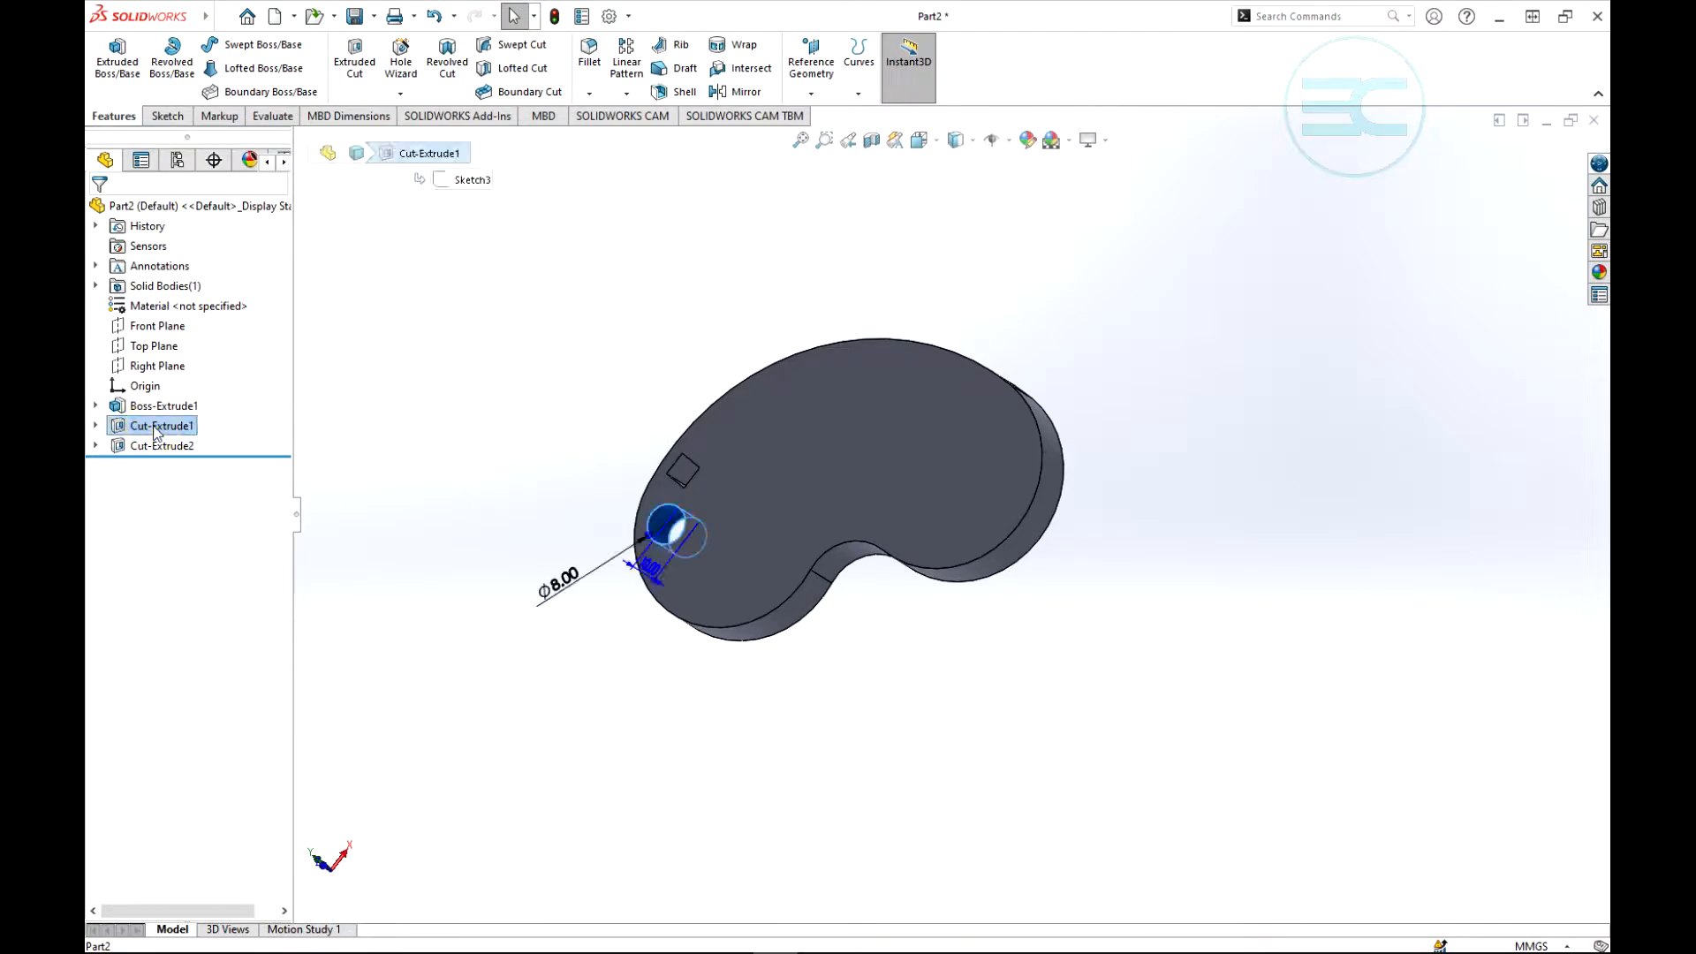
{"action": "right_click", "coordinate": [156, 430]}
{"action": "left_click", "coordinate": [225, 373]}
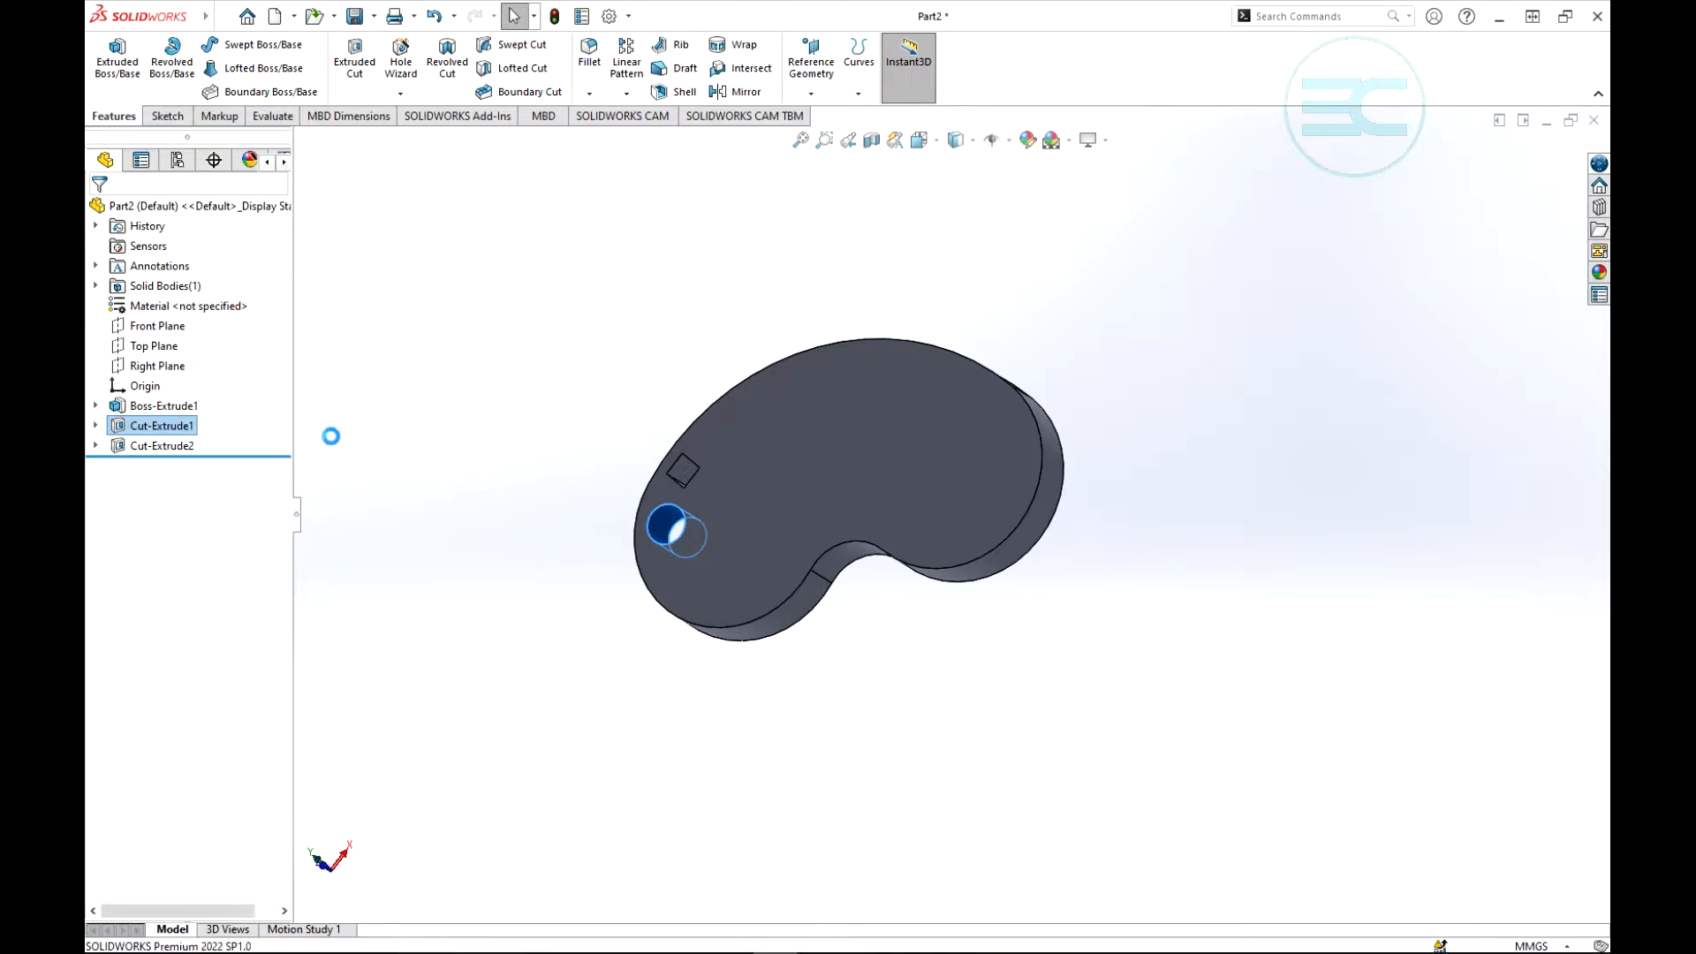
- Start a curve driven pattern with the square cut Cut-Extrude2 as the feature to pattern
{"action": "middle_click_drag", "start_coordinate": [600, 394], "coordinate": [644, 330]}
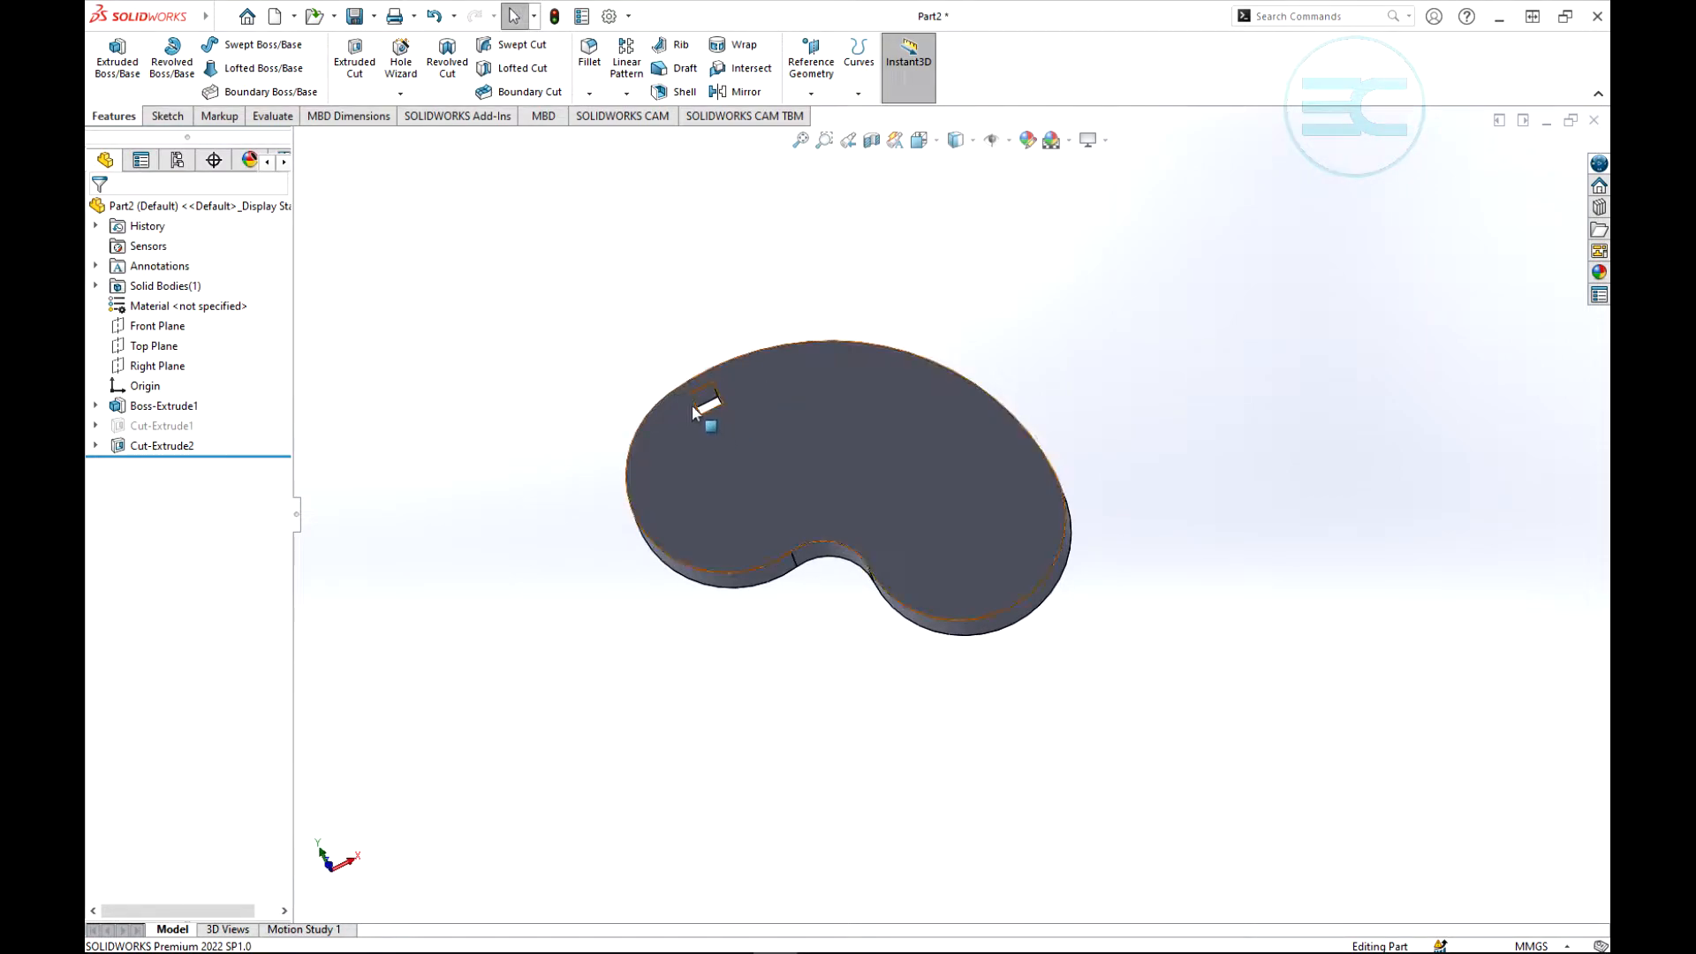
{"action": "scroll", "coordinate": [719, 400], "scroll_direction": "down", "scroll_amount": 5}
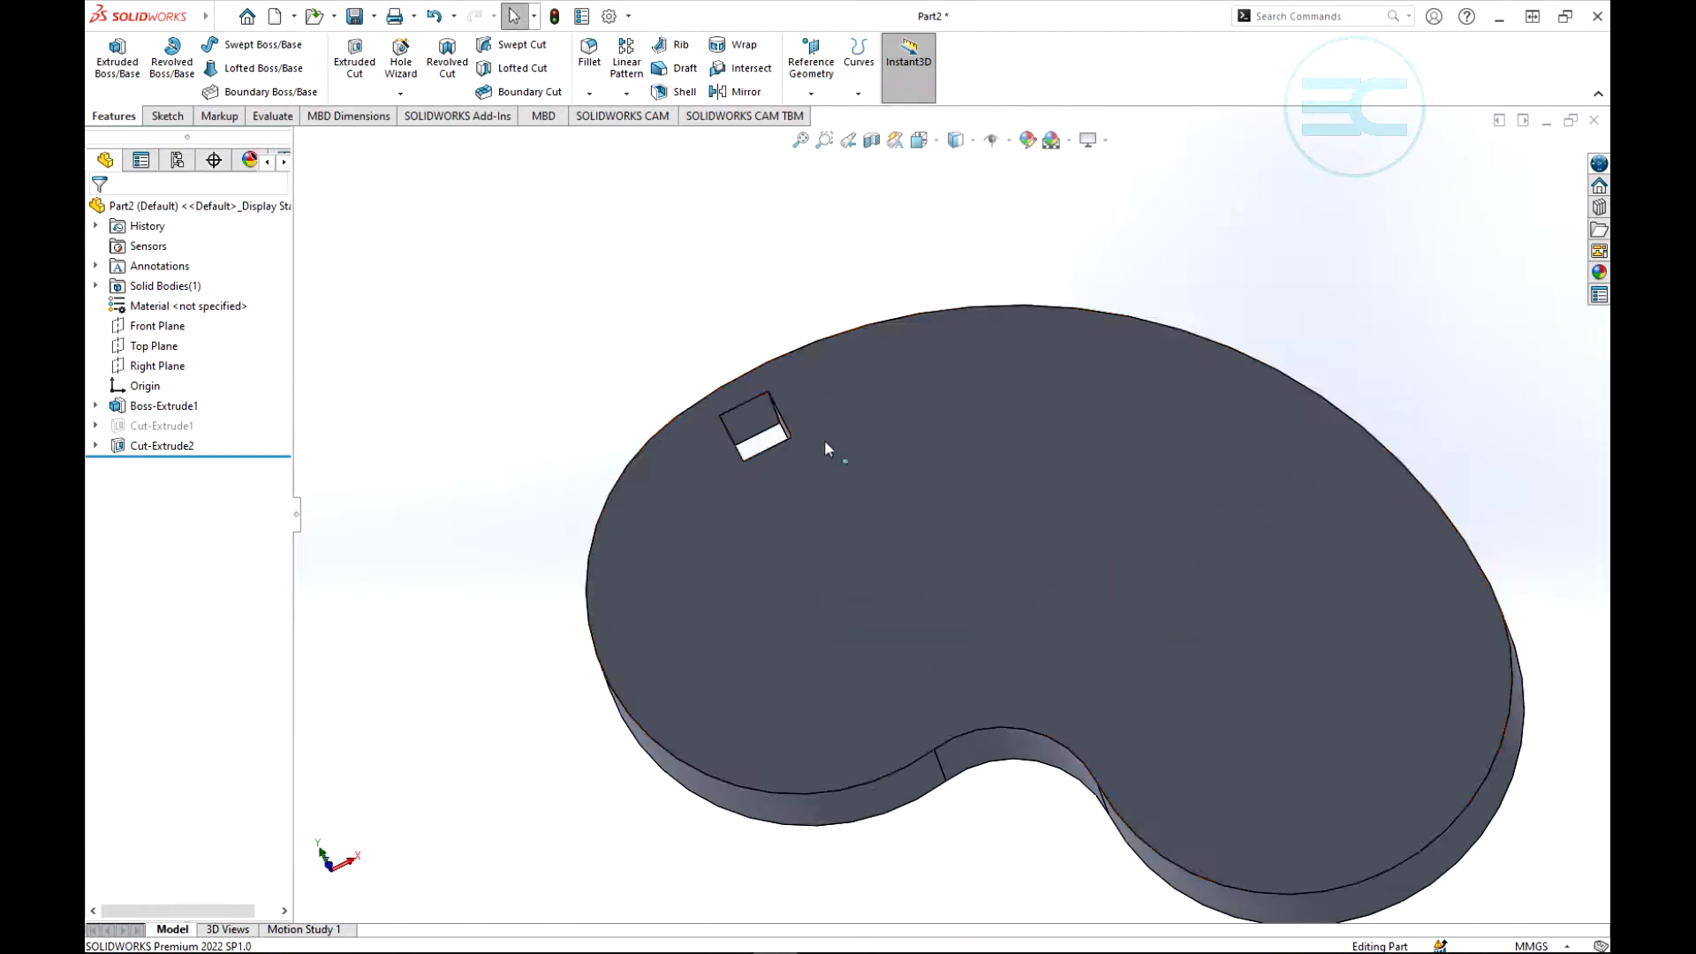
{"action": "scroll", "coordinate": [949, 468], "scroll_direction": "up", "scroll_amount": 3}
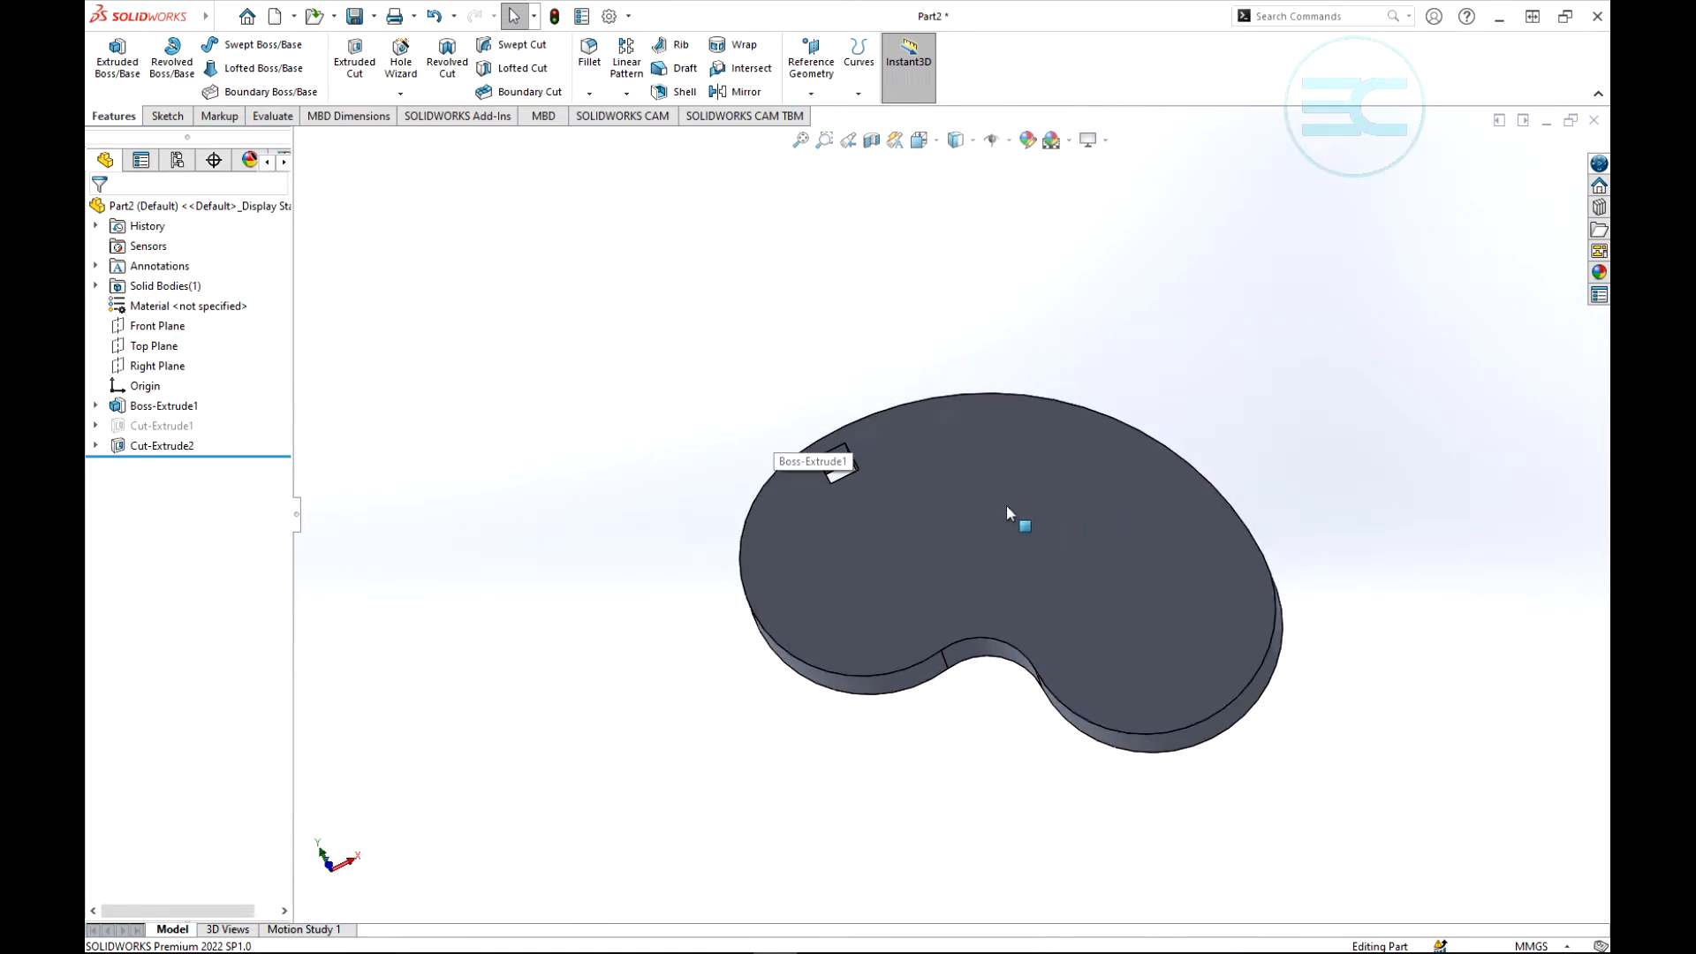
{"action": "left_click", "coordinate": [628, 100]}
{"action": "left_click", "coordinate": [663, 183]}
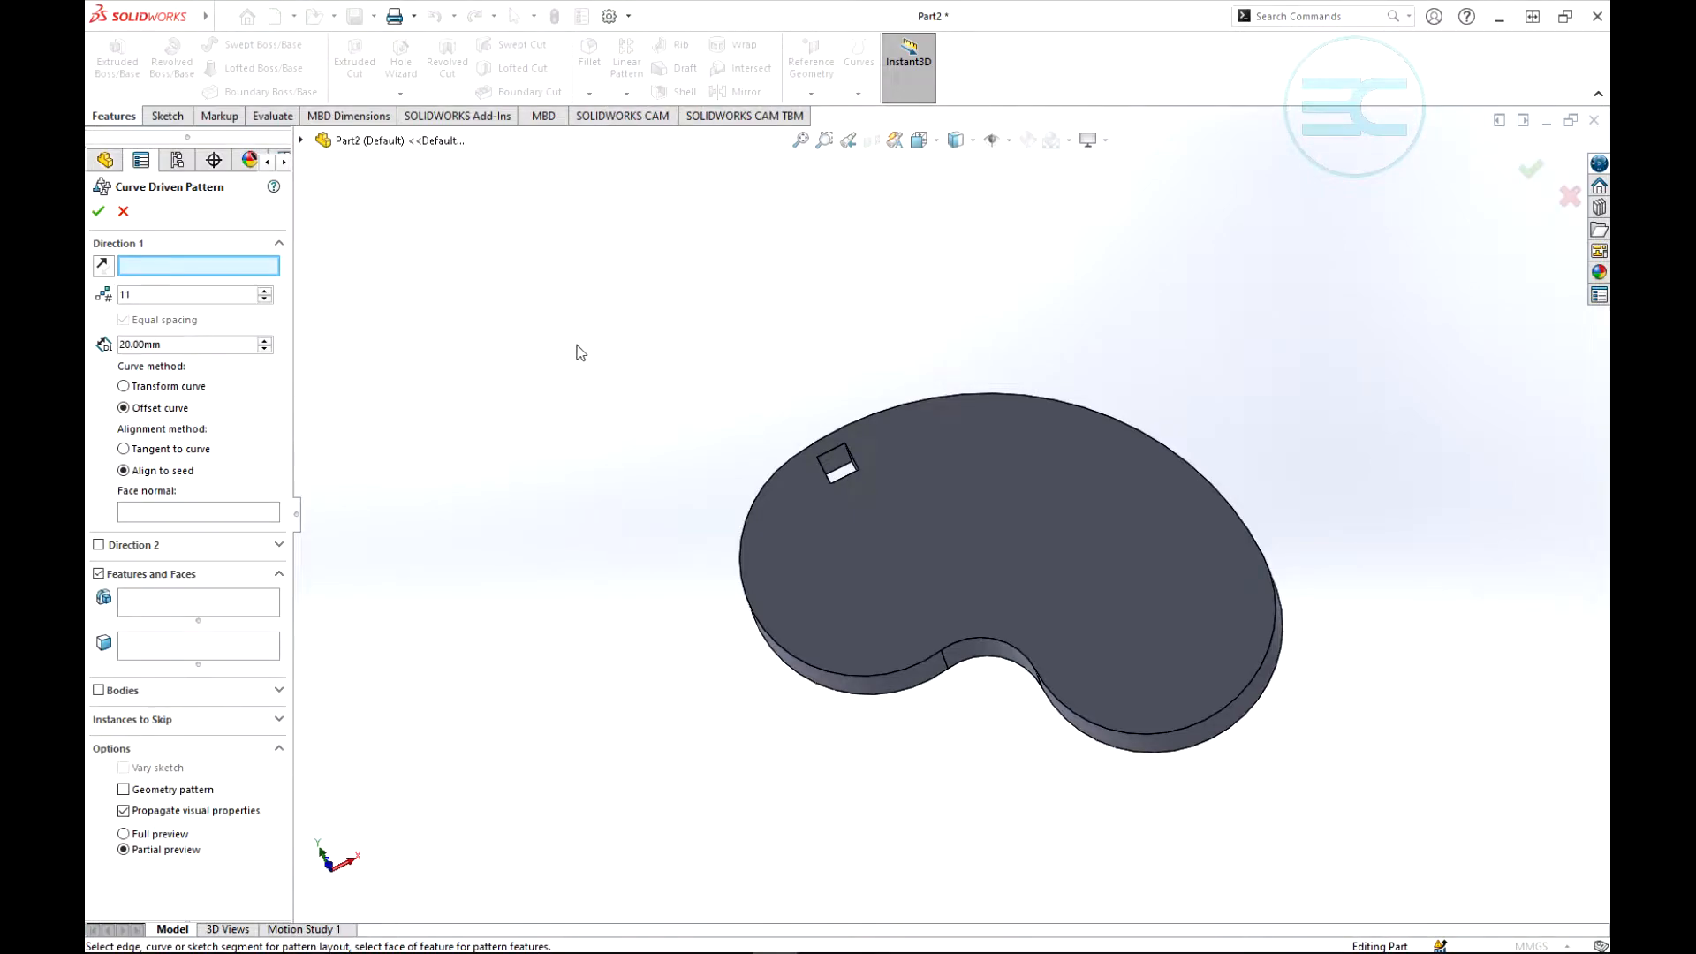
{"action": "middle_click_drag", "start_coordinate": [576, 353], "coordinate": [617, 451]}
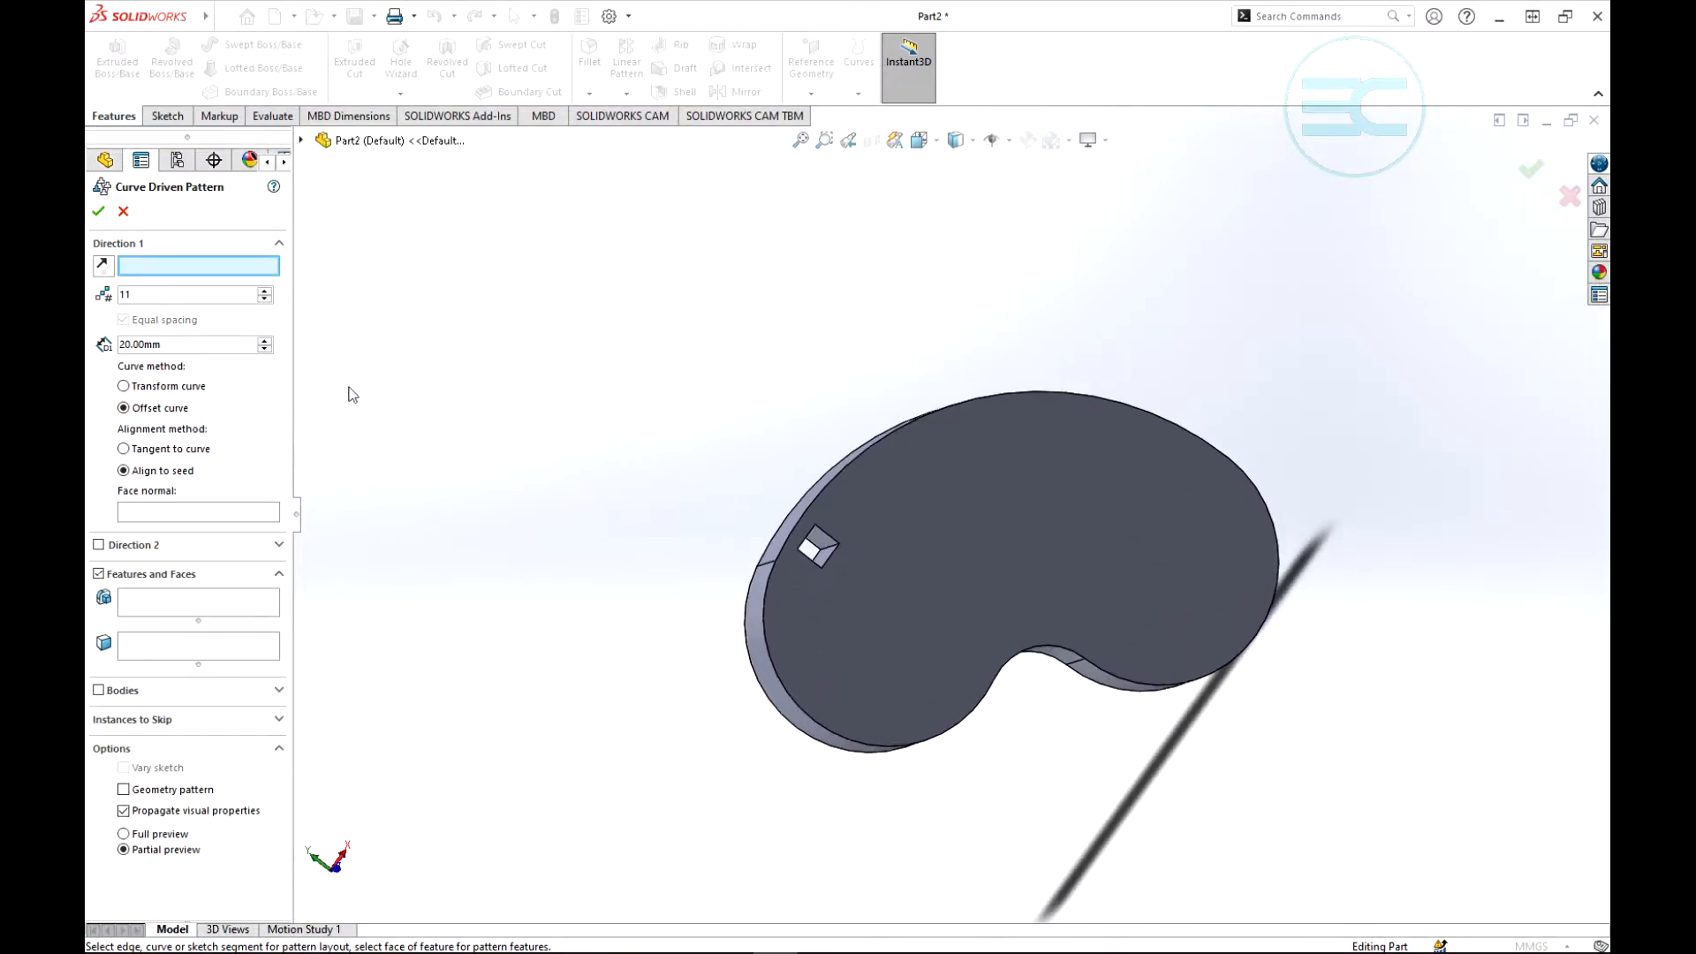
{"action": "left_click", "coordinate": [155, 604]}
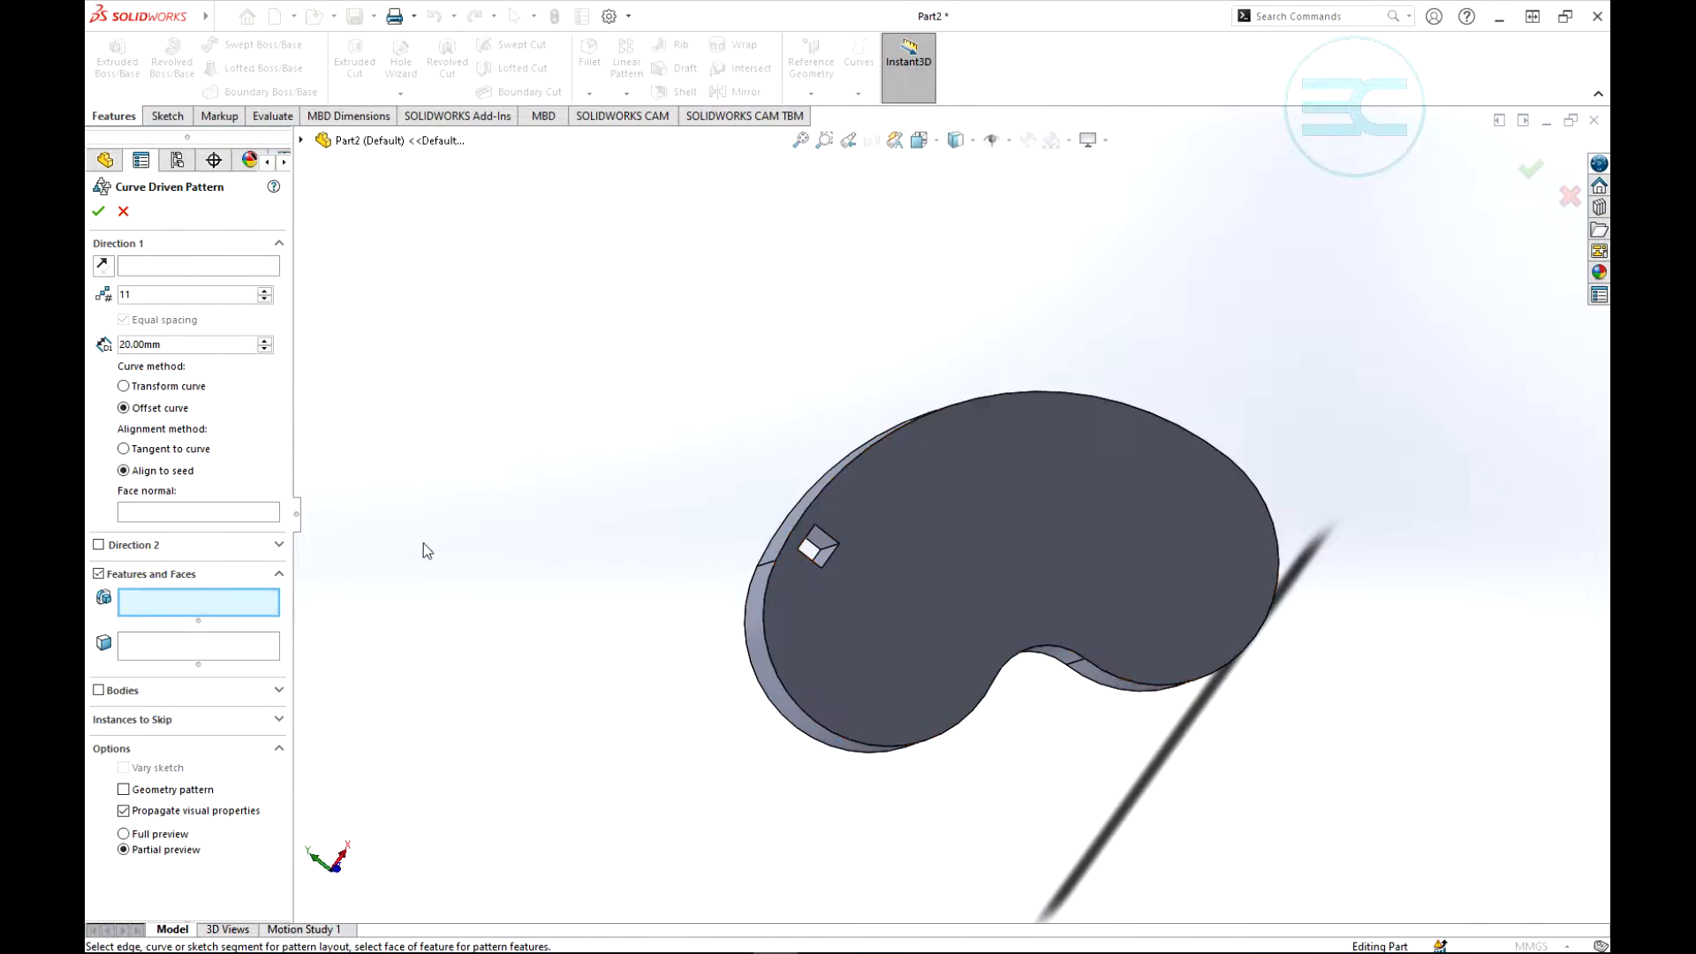
{"action": "left_click", "coordinate": [301, 139]}
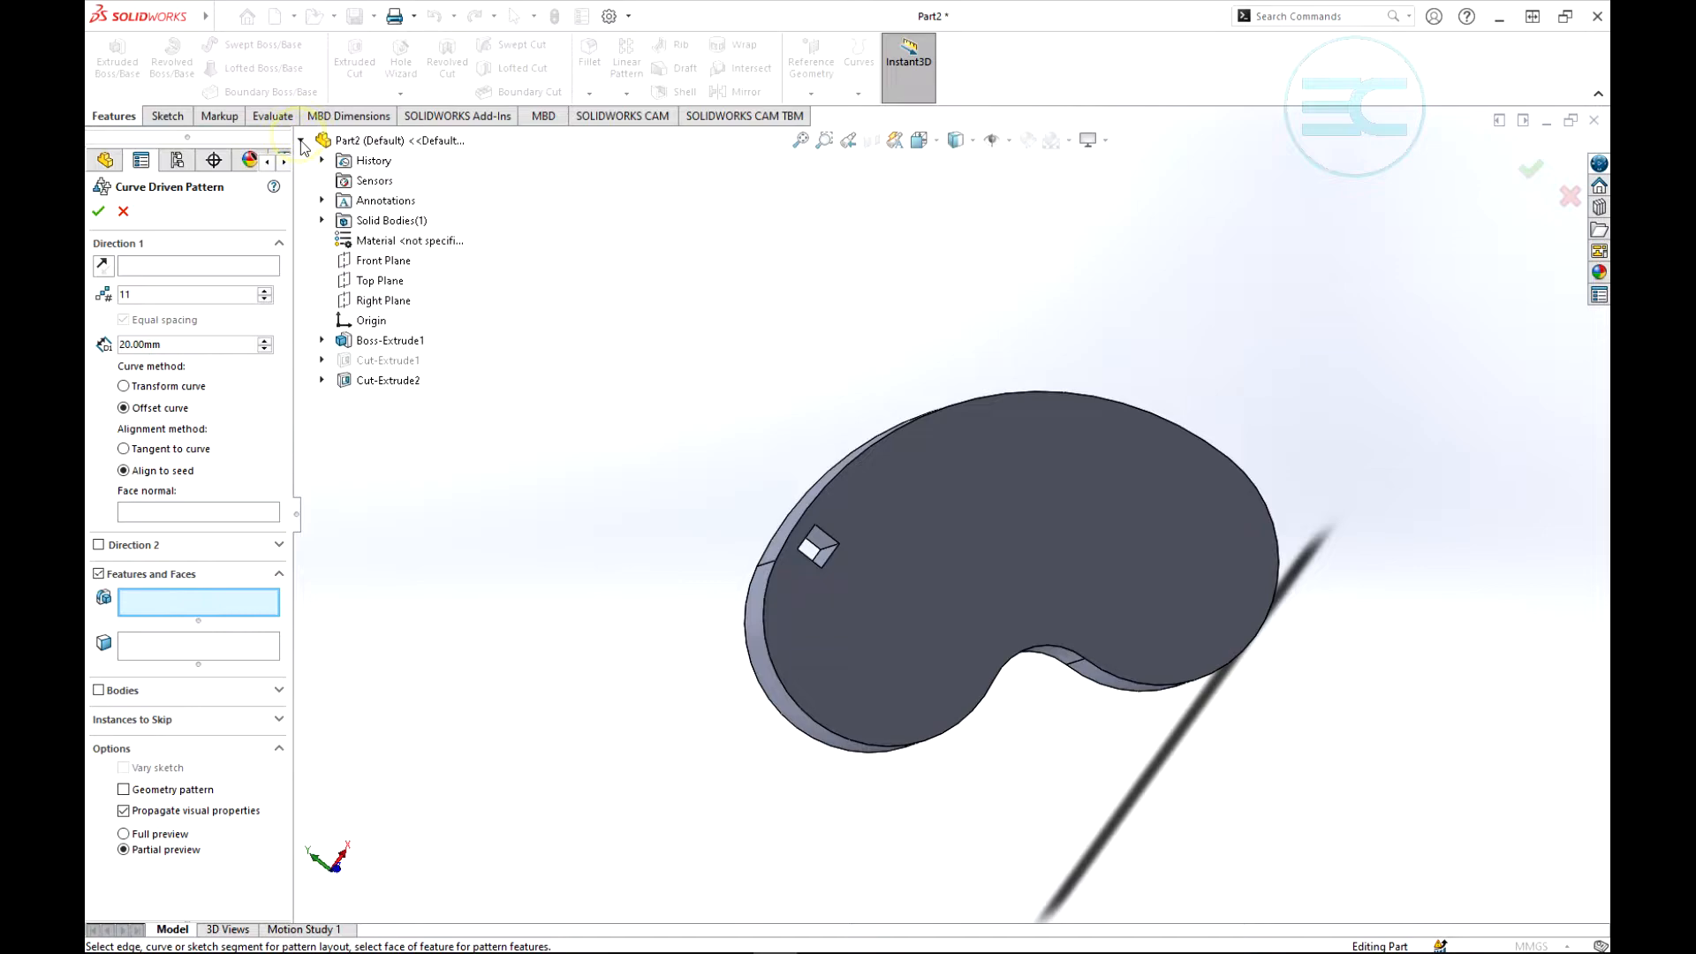
{"action": "left_click", "coordinate": [388, 381]}
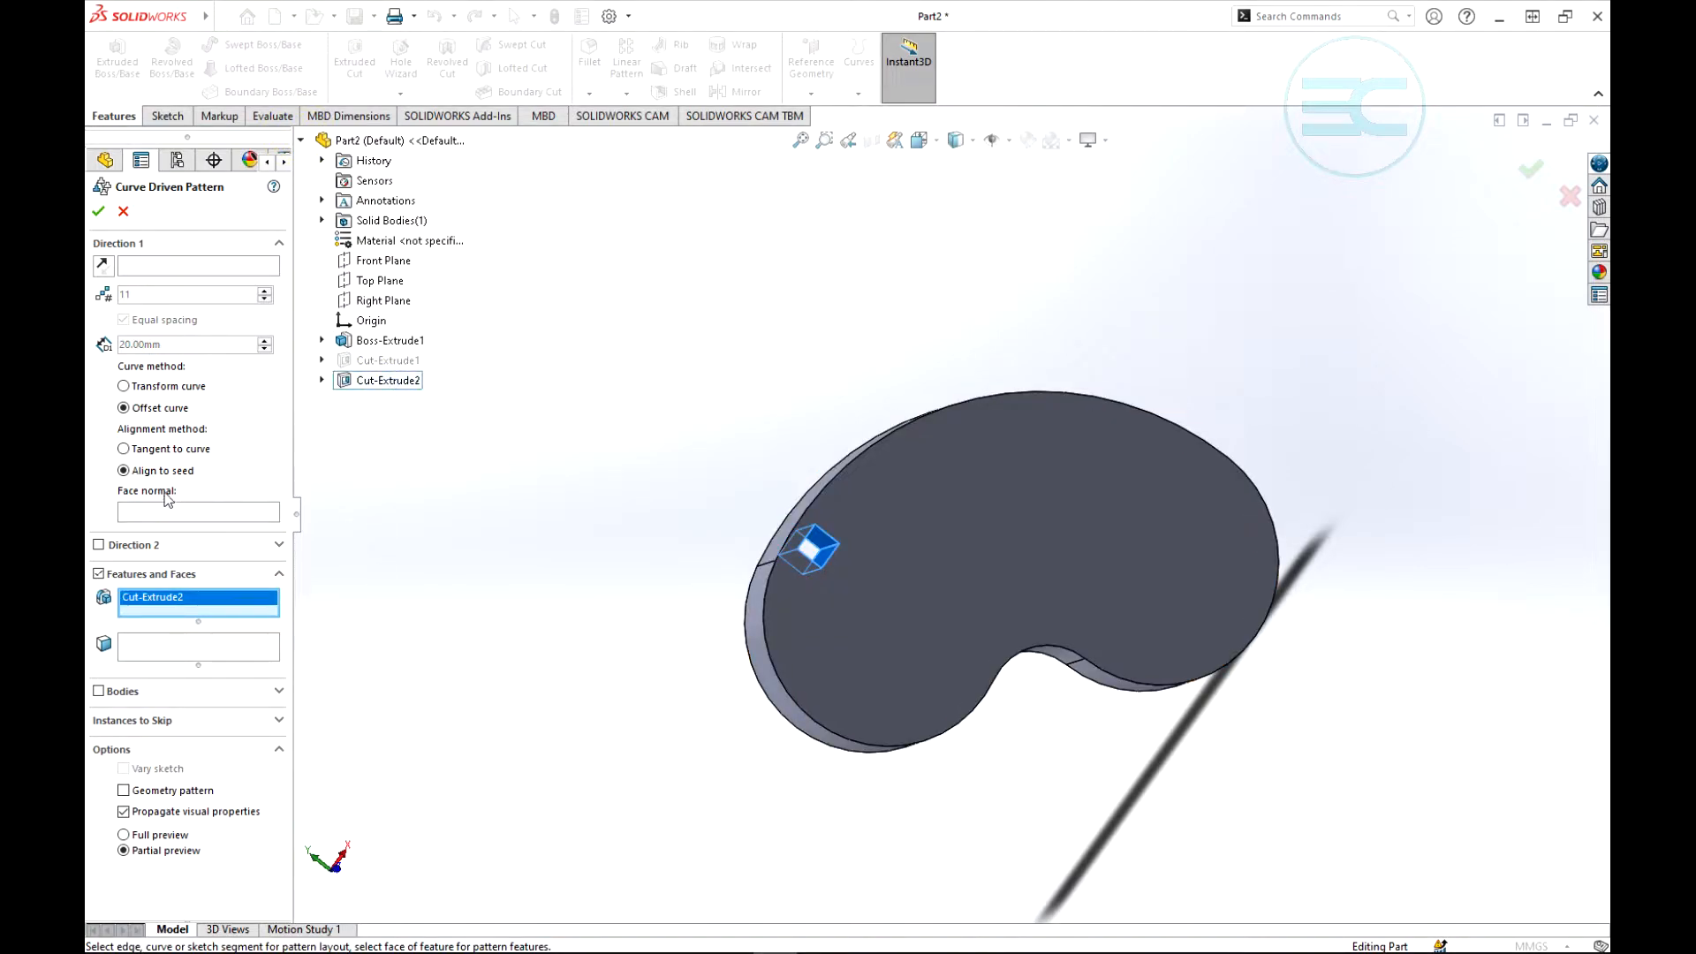
- Use the plate's outline Sketch2 from Boss-Extrude1 as the pattern direction, with the Offset curve method
{"action": "left_click", "coordinate": [123, 408]}
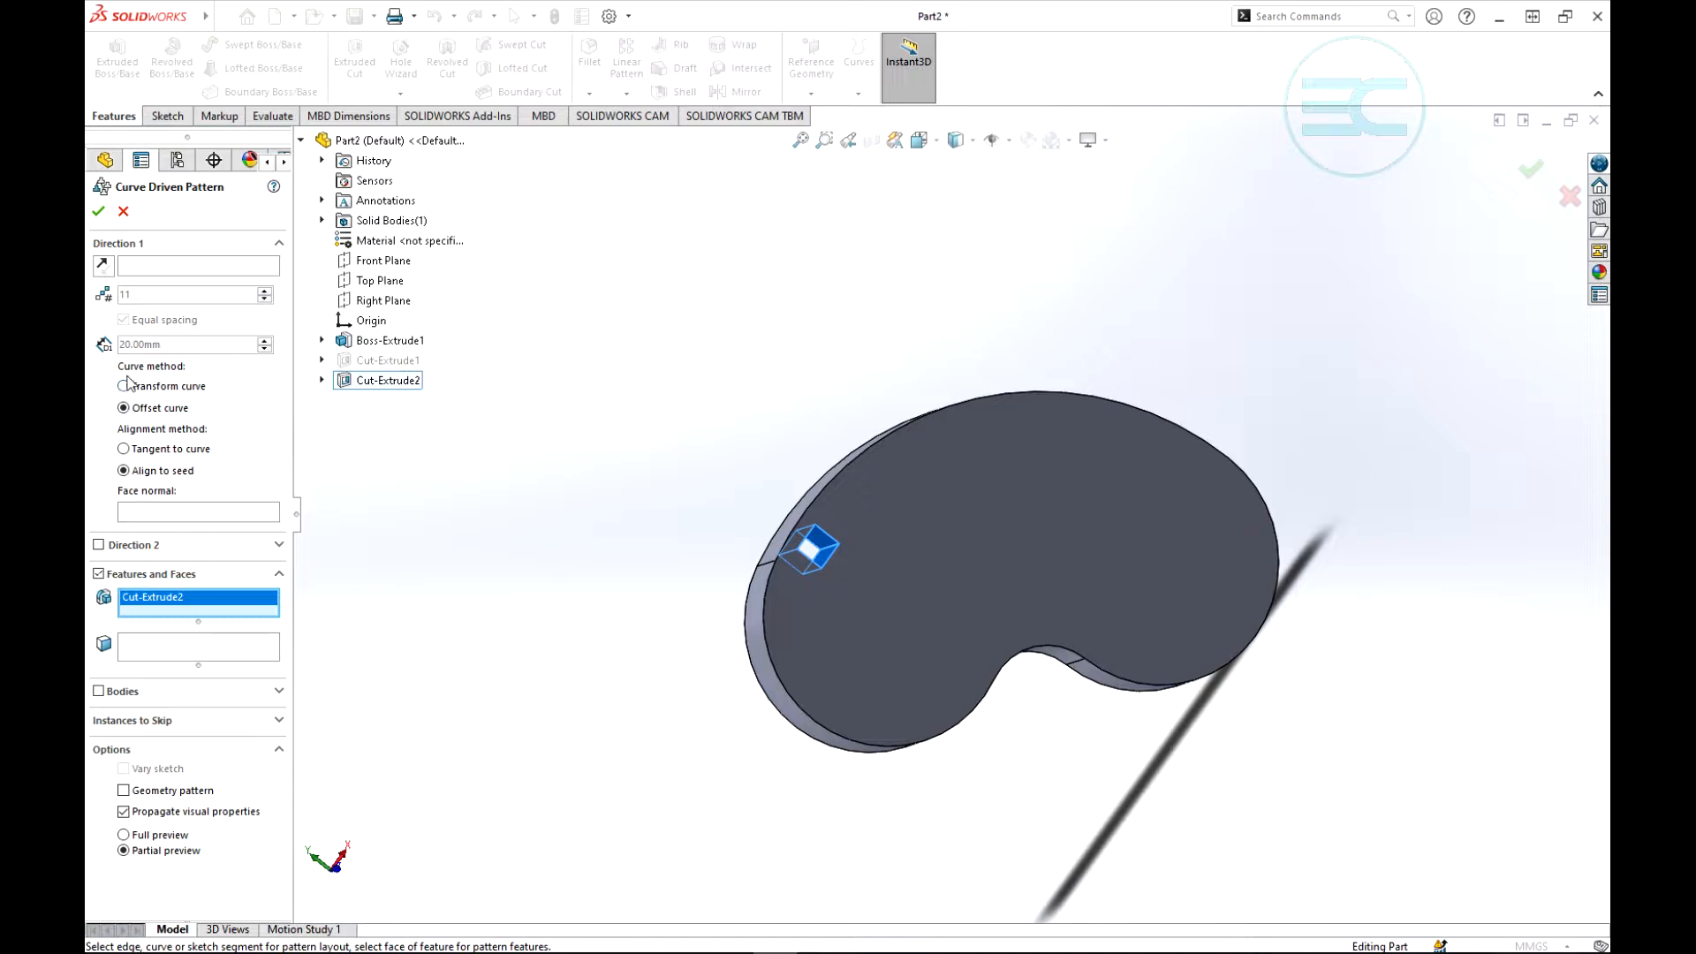
{"action": "left_click", "coordinate": [154, 268]}
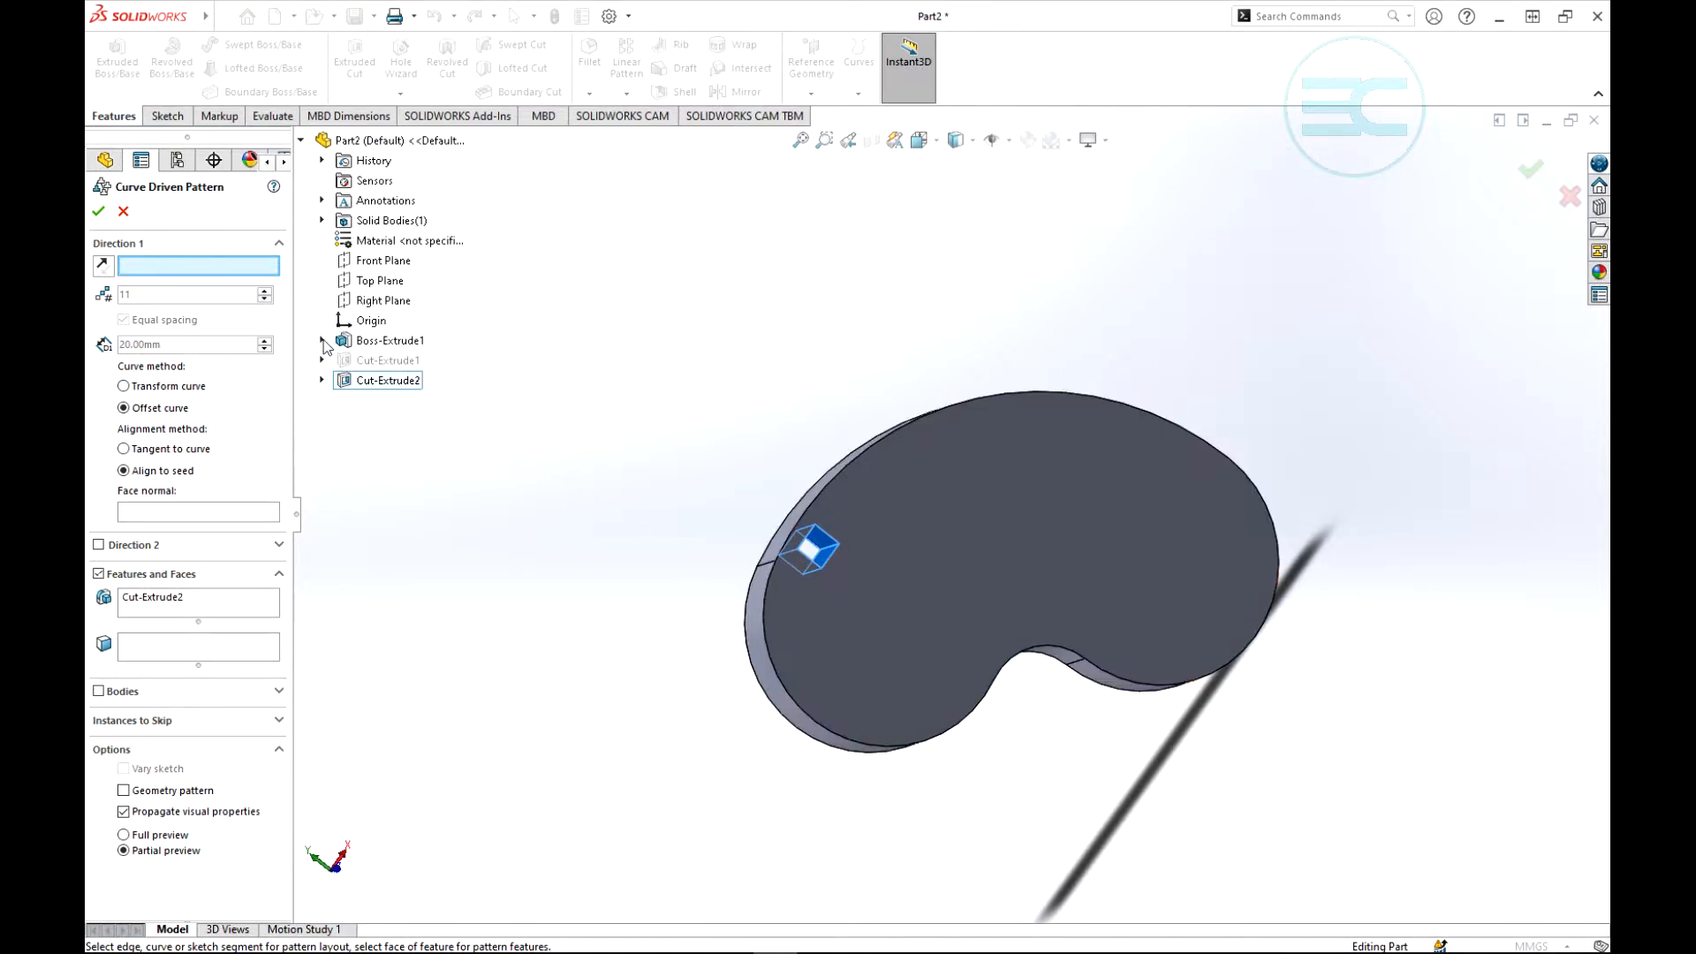
{"action": "left_click", "coordinate": [322, 341]}
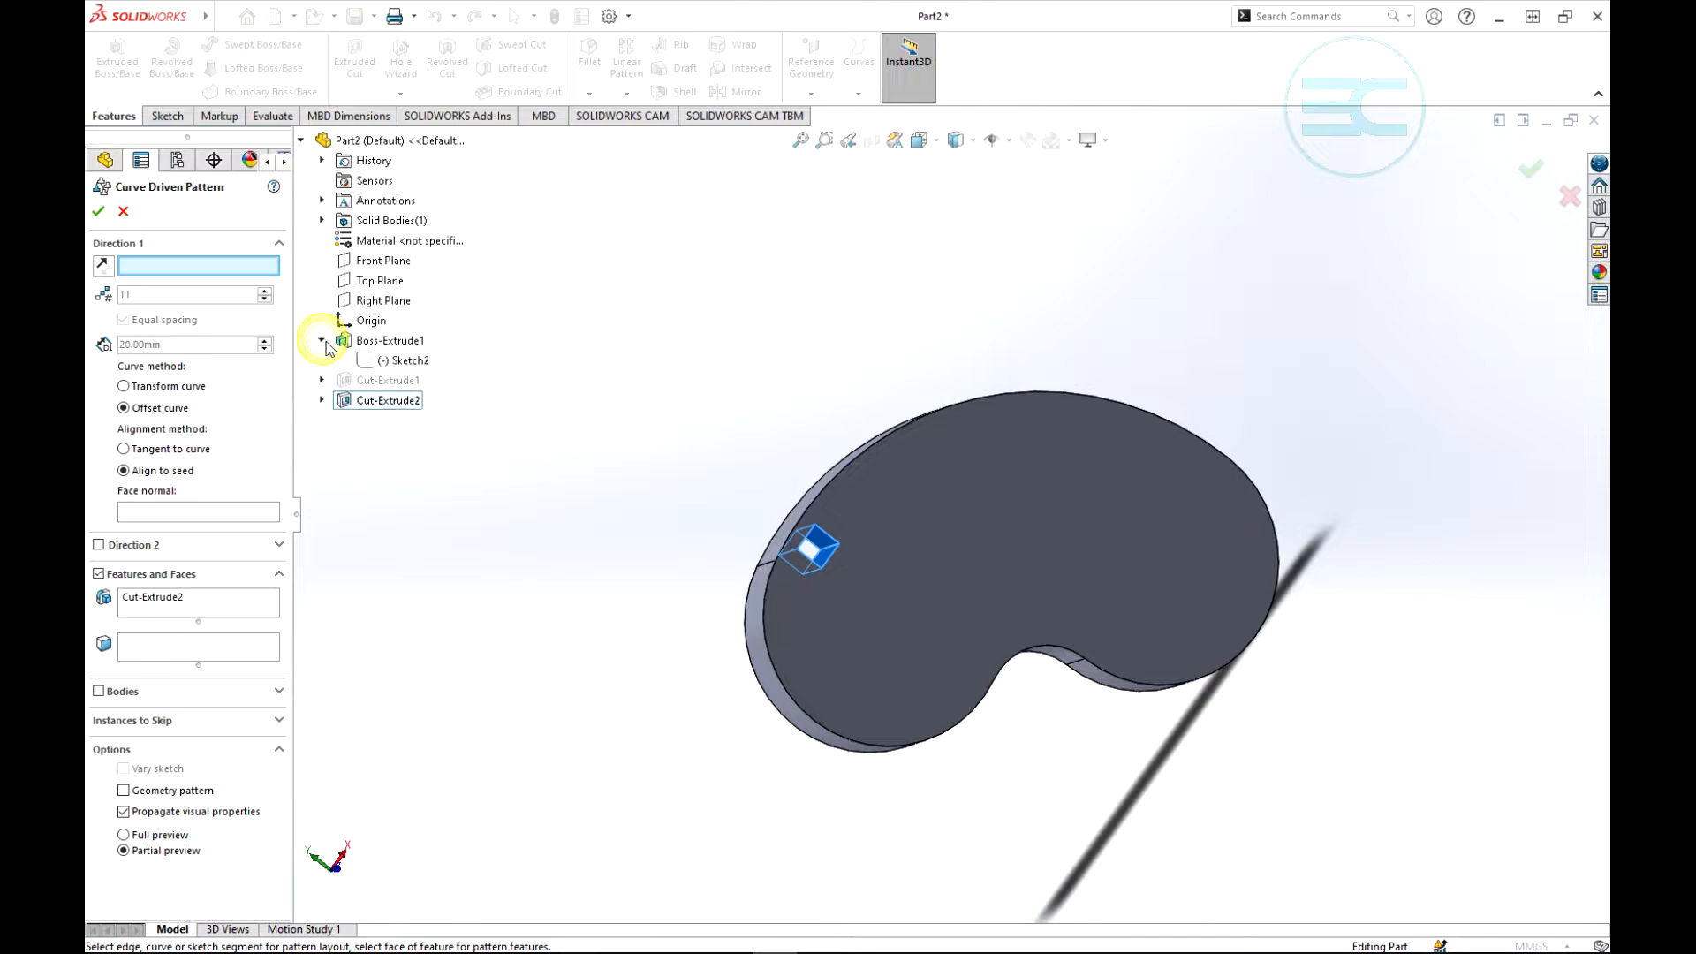
{"action": "left_click", "coordinate": [398, 362]}
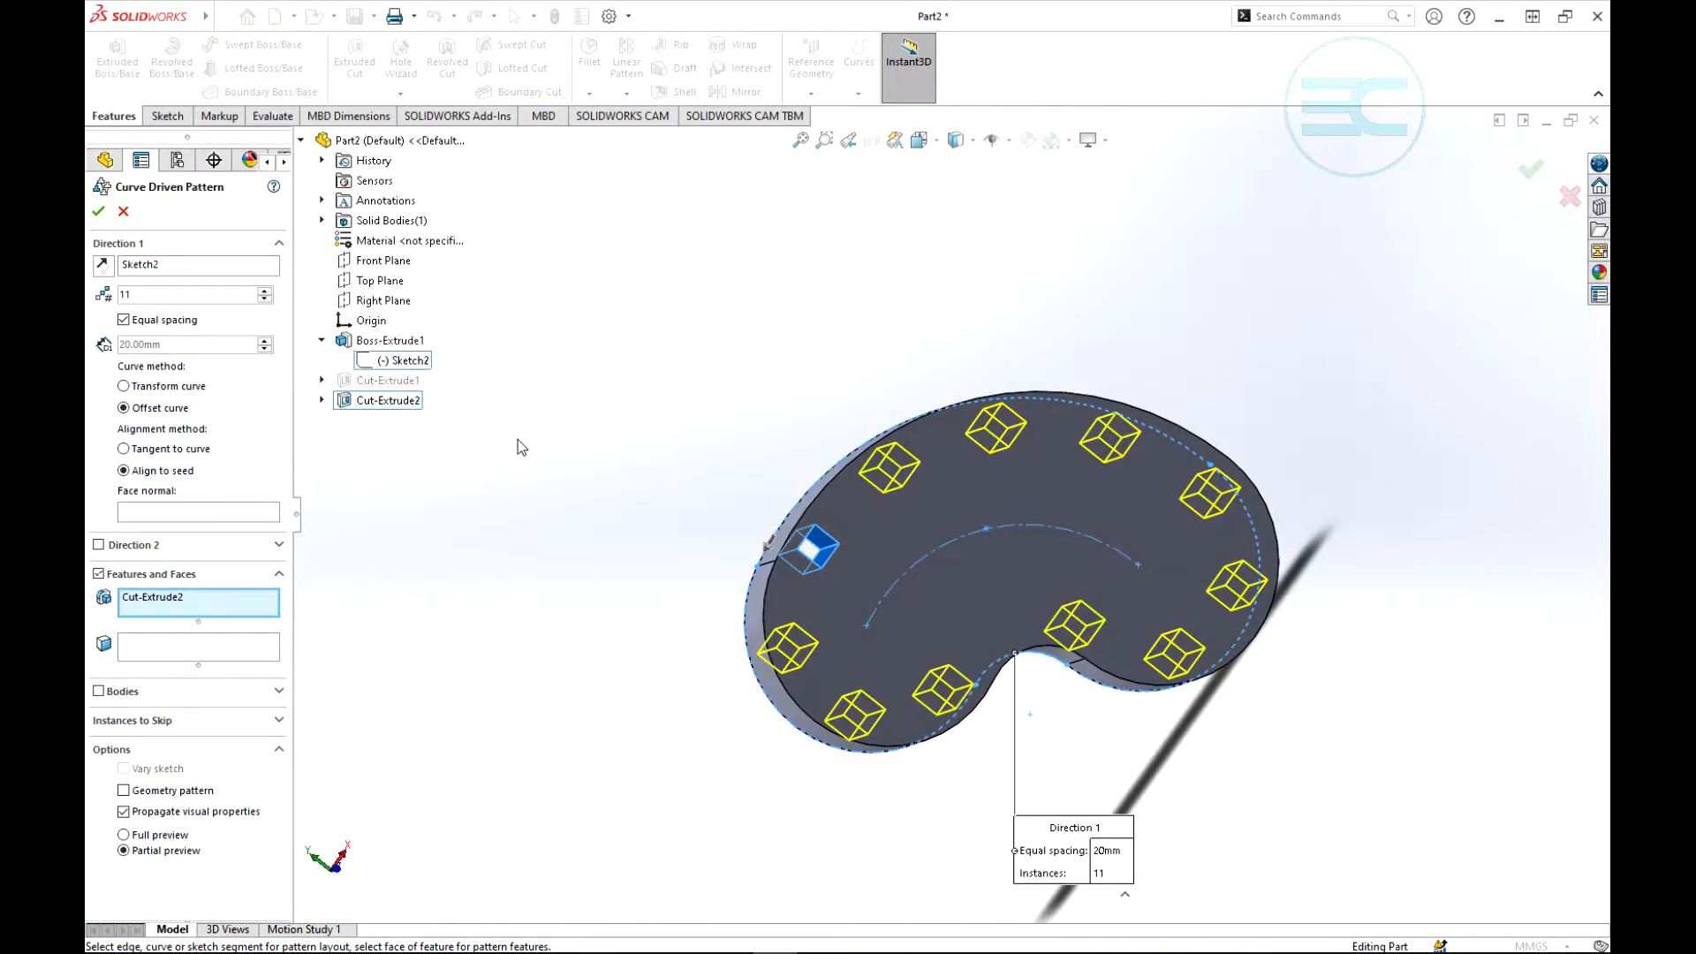
- Set the alignment method to Tangent to curve and finish the curve driven pattern of the square cut
{"action": "middle_click_drag", "start_coordinate": [1215, 557], "coordinate": [1203, 426]}
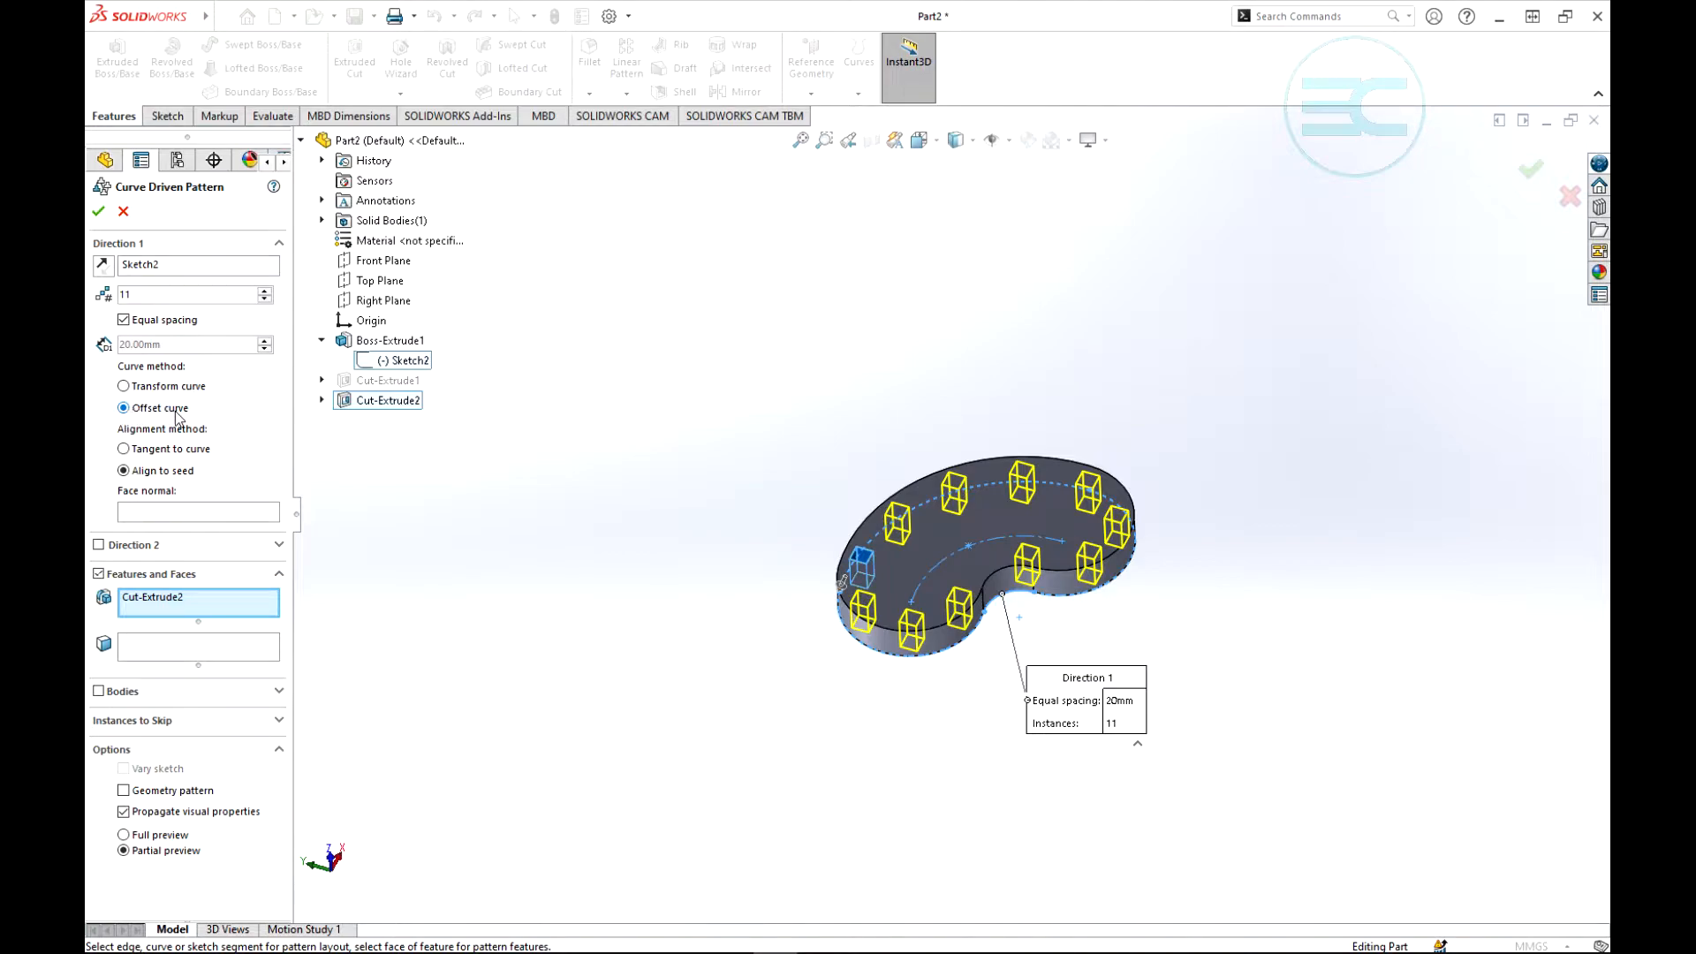
{"action": "scroll", "coordinate": [1123, 584], "scroll_direction": "down", "scroll_amount": 2}
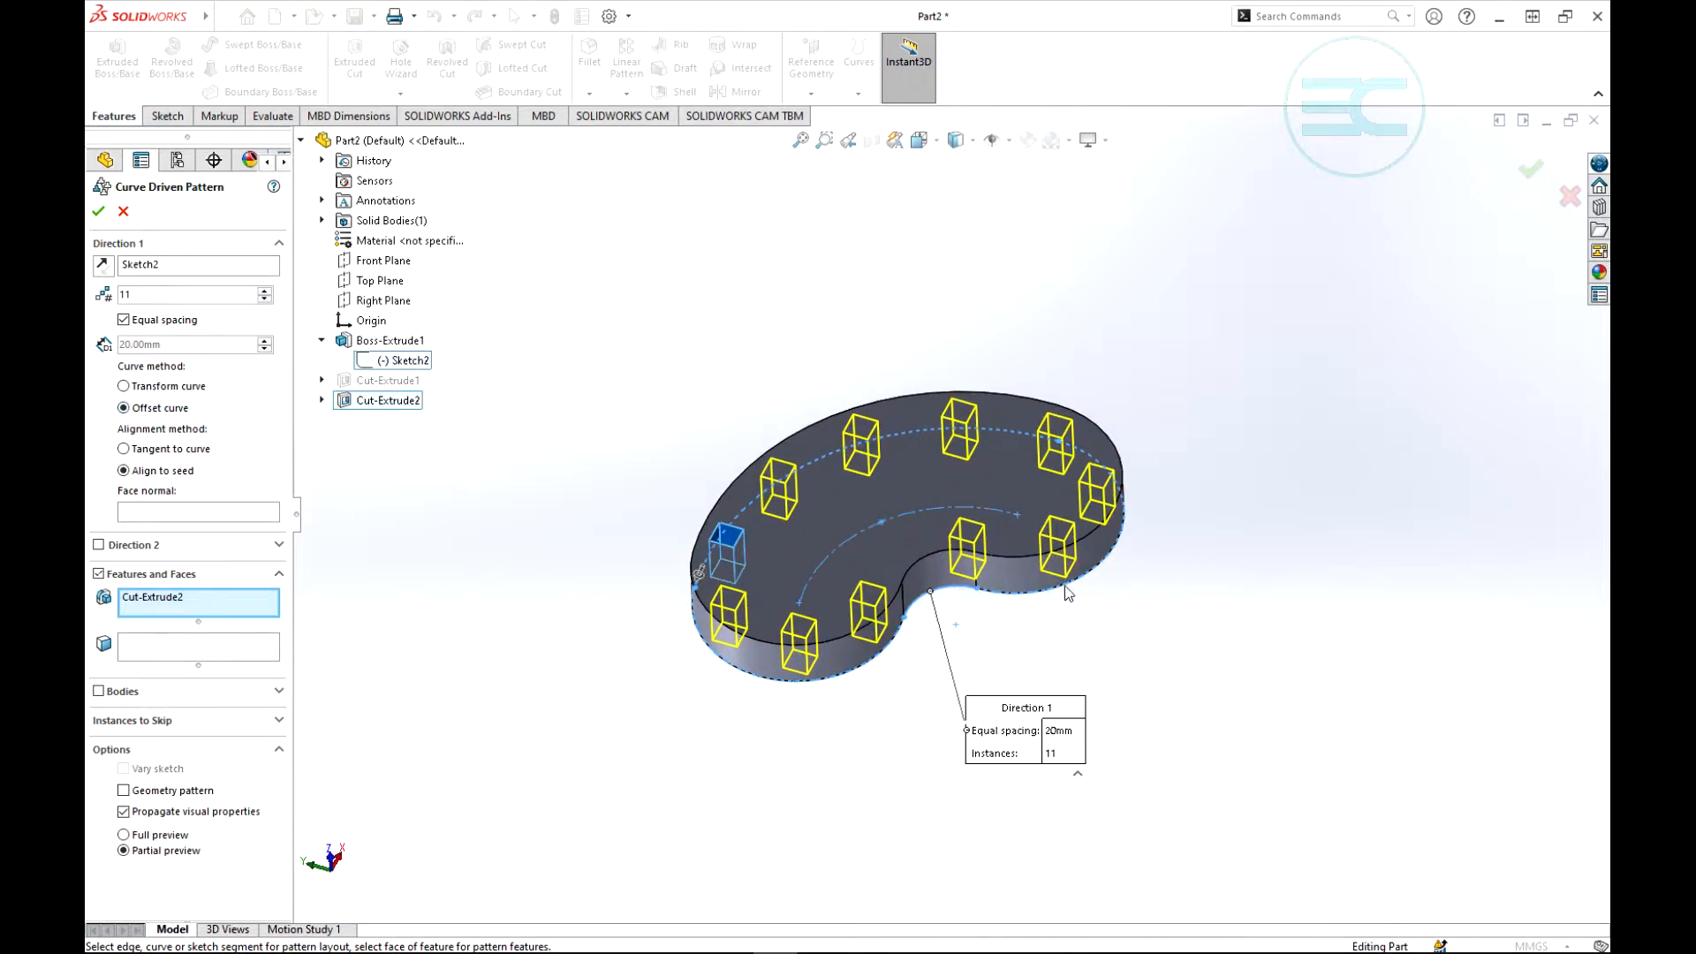
{"action": "scroll", "coordinate": [679, 500], "scroll_direction": "up", "scroll_amount": 4}
{"action": "scroll", "coordinate": [924, 627], "scroll_direction": "down", "scroll_amount": 5}
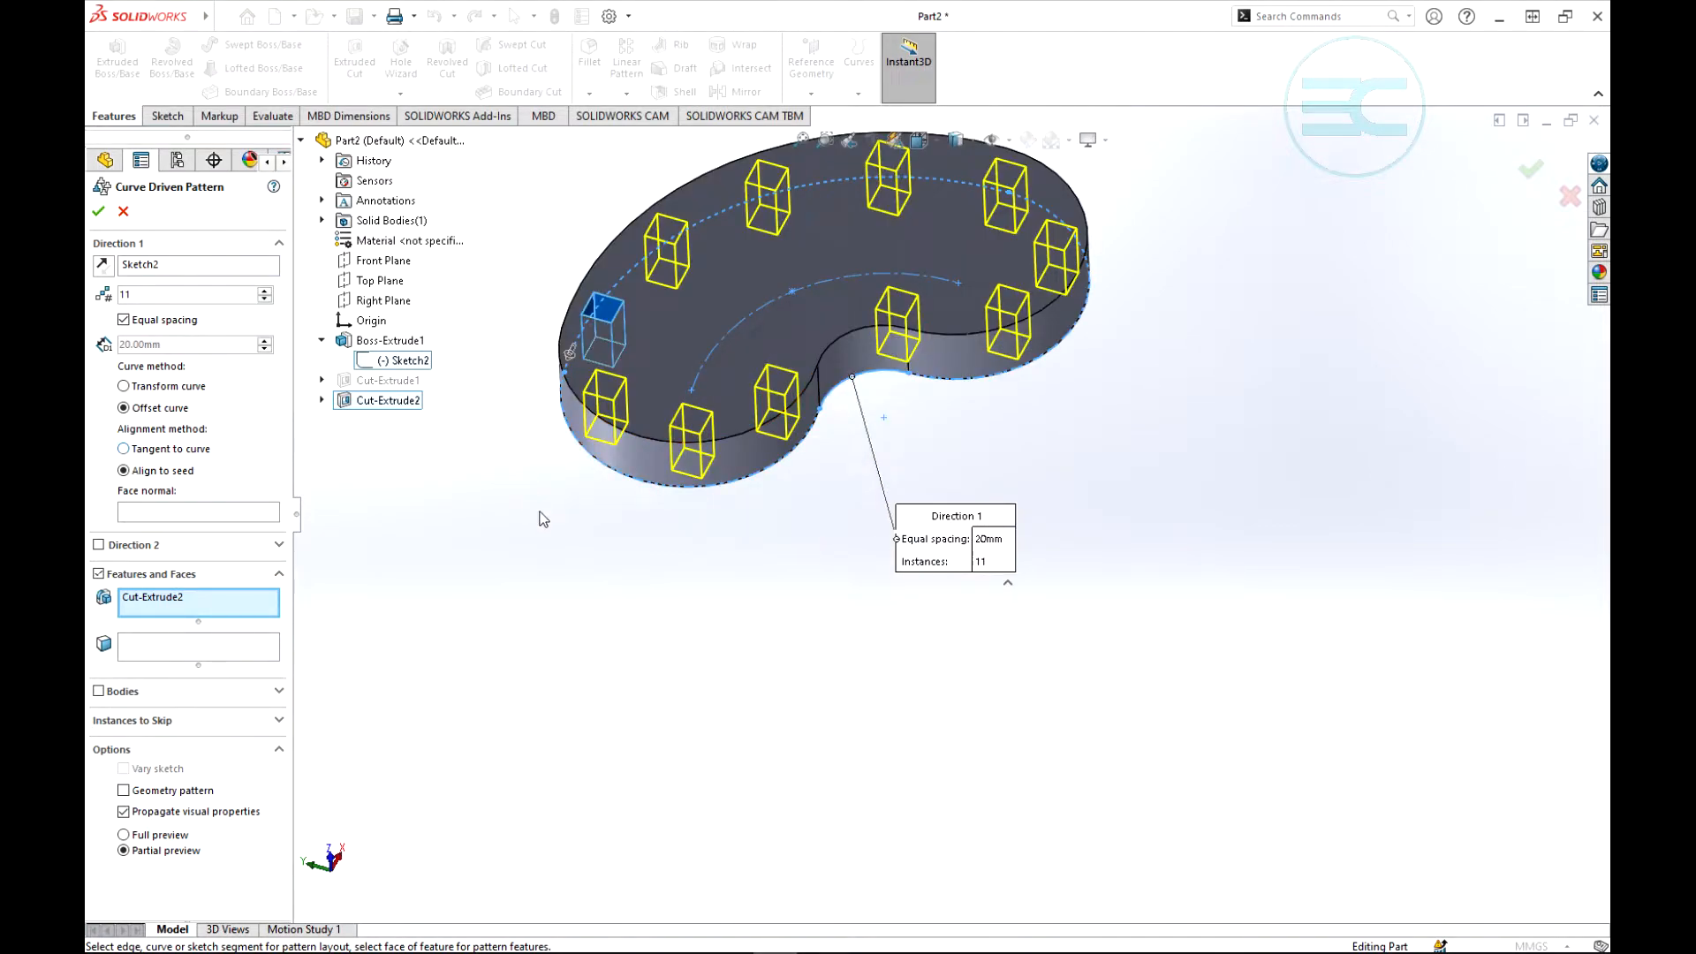
{"action": "scroll", "coordinate": [887, 371], "scroll_direction": "up", "scroll_amount": 3}
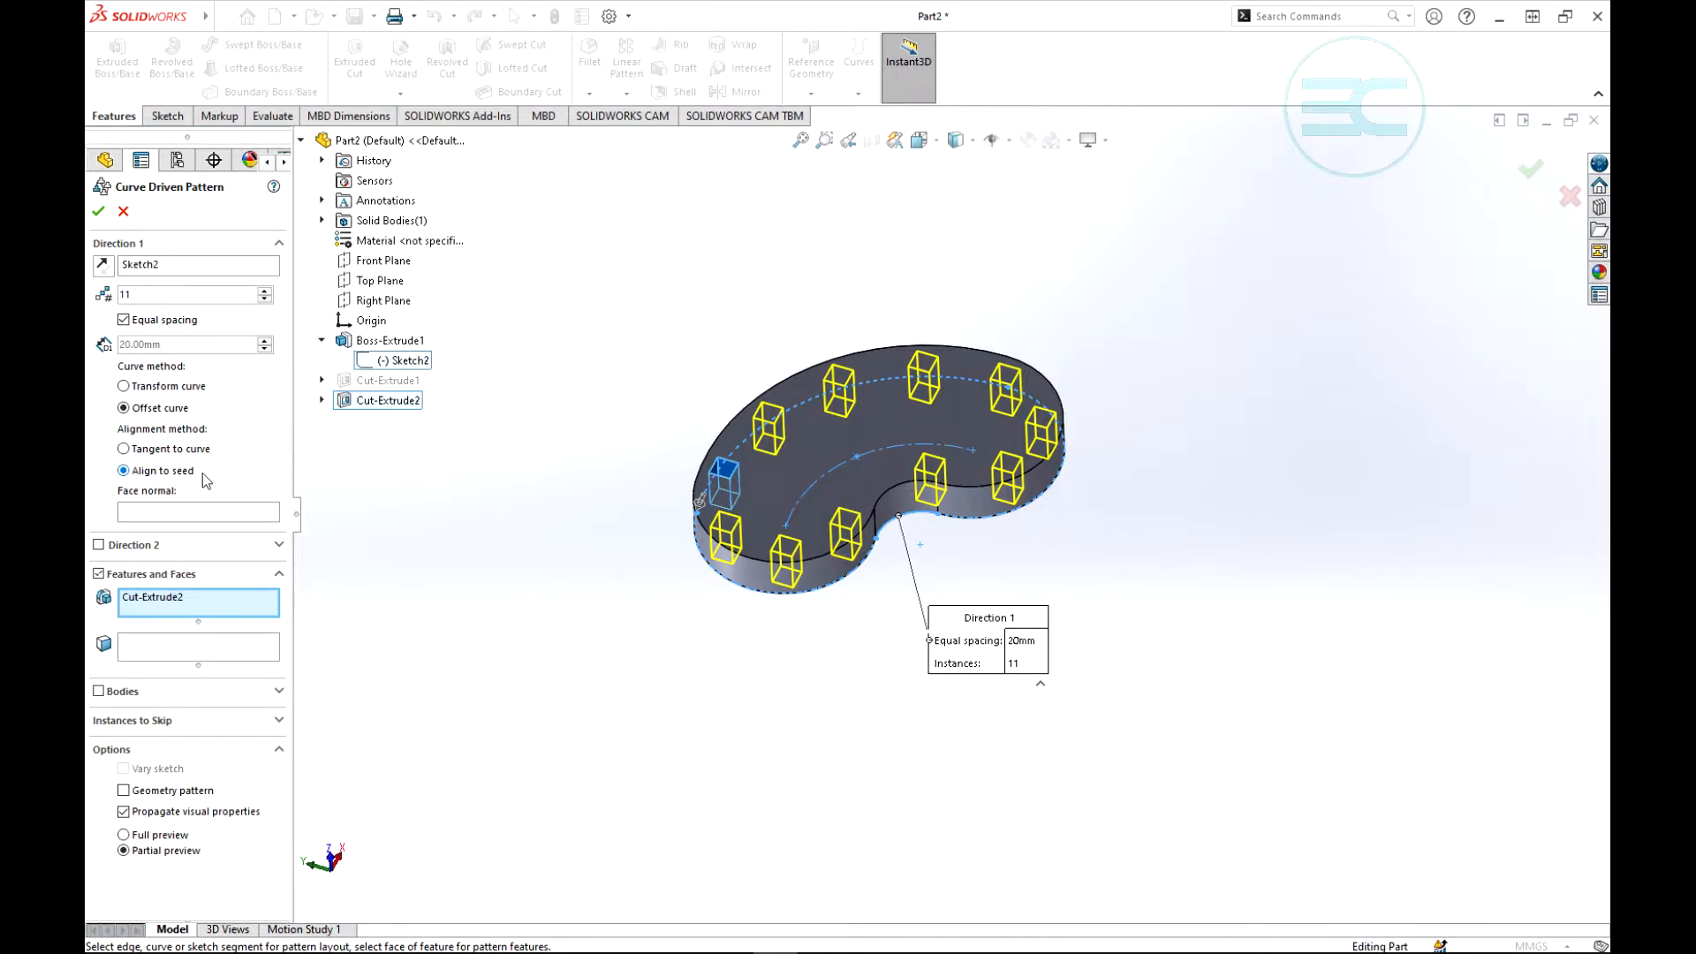
{"action": "left_click", "coordinate": [124, 449]}
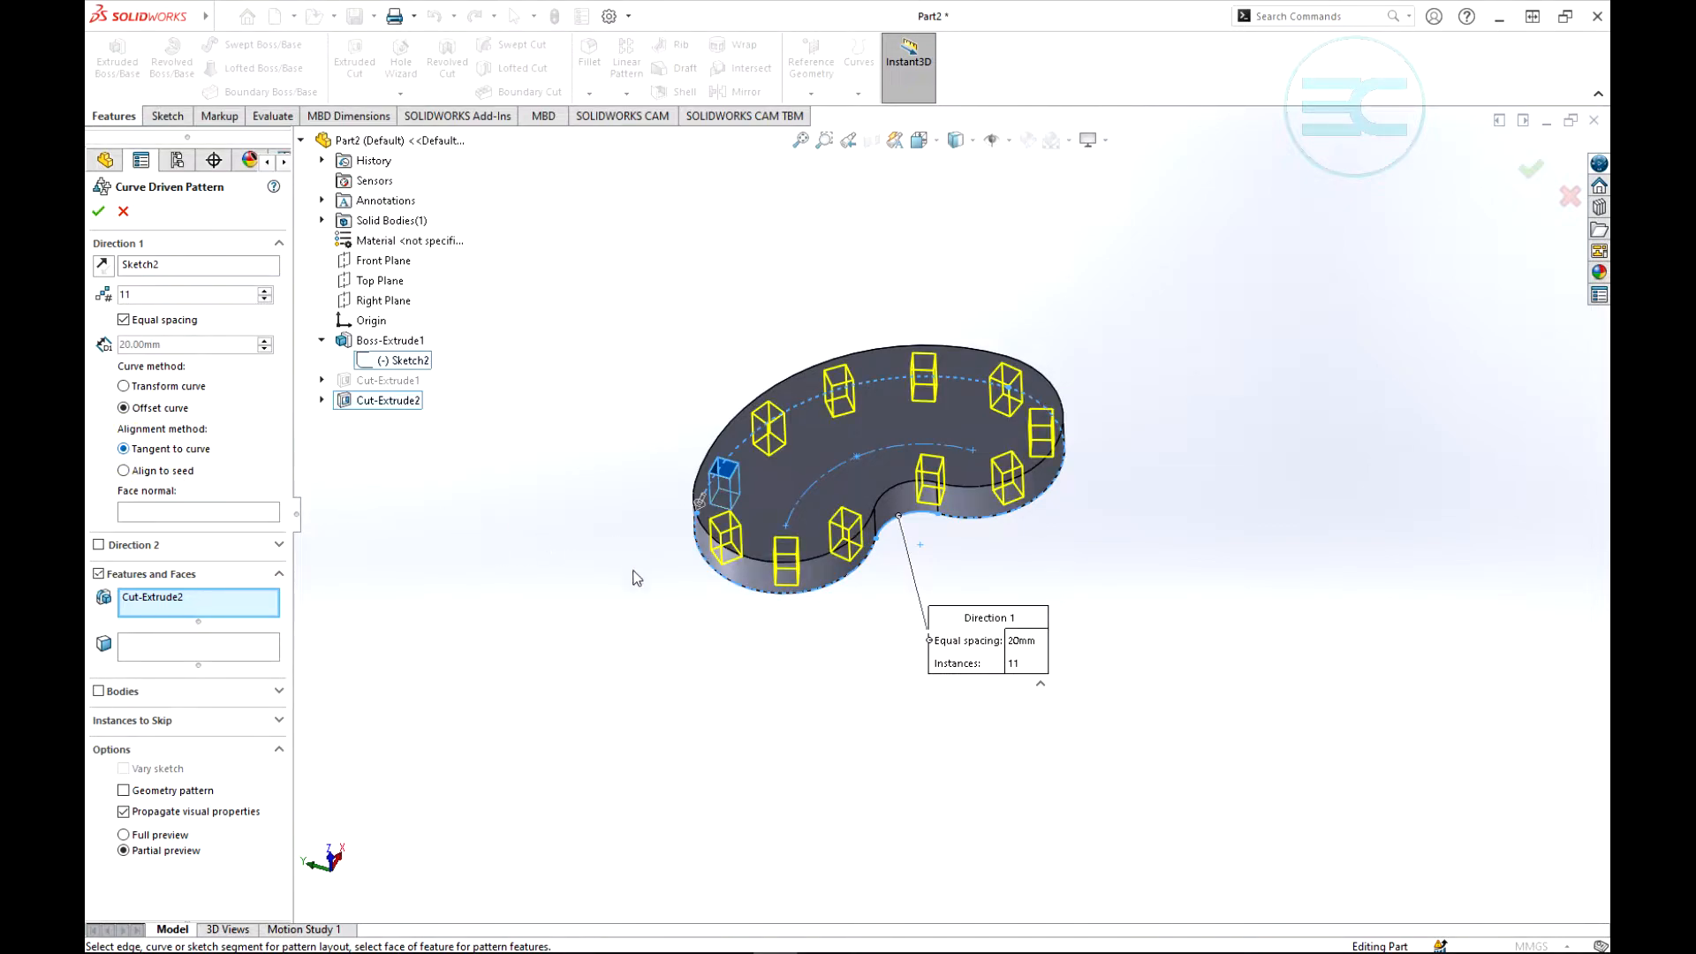
{"action": "left_click", "coordinate": [98, 211]}
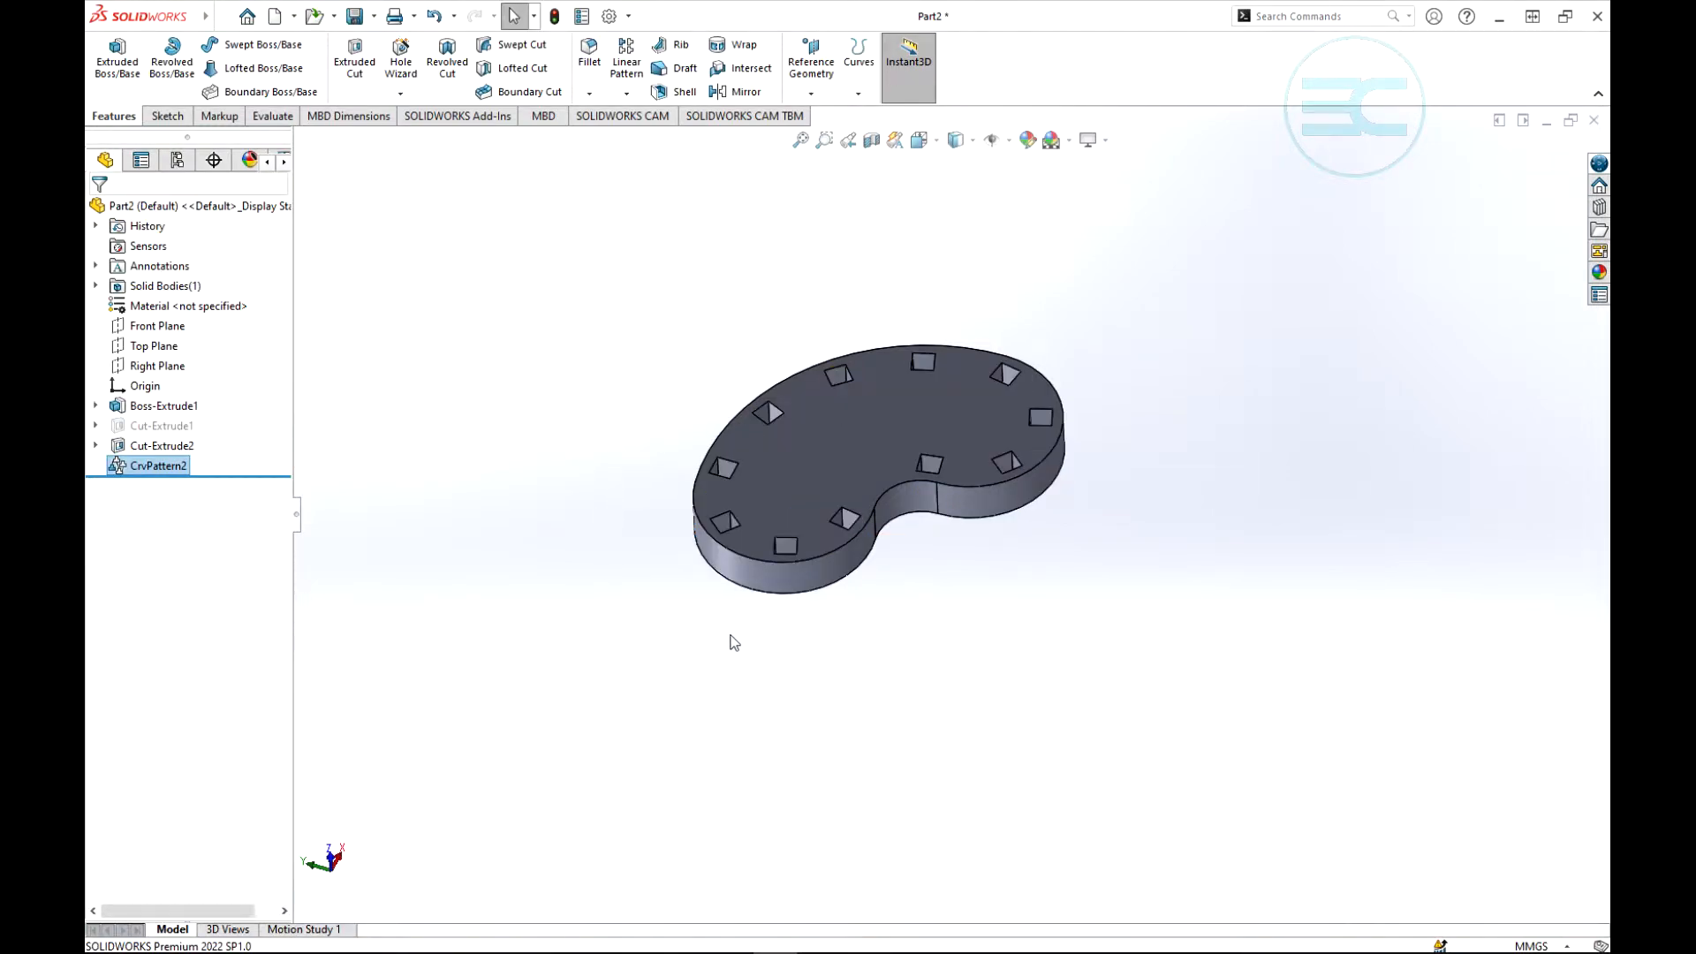
- Edit the square cut's curve driven pattern to use the Align to seed alignment method
{"action": "middle_click_drag", "start_coordinate": [1112, 527], "coordinate": [1118, 638]}
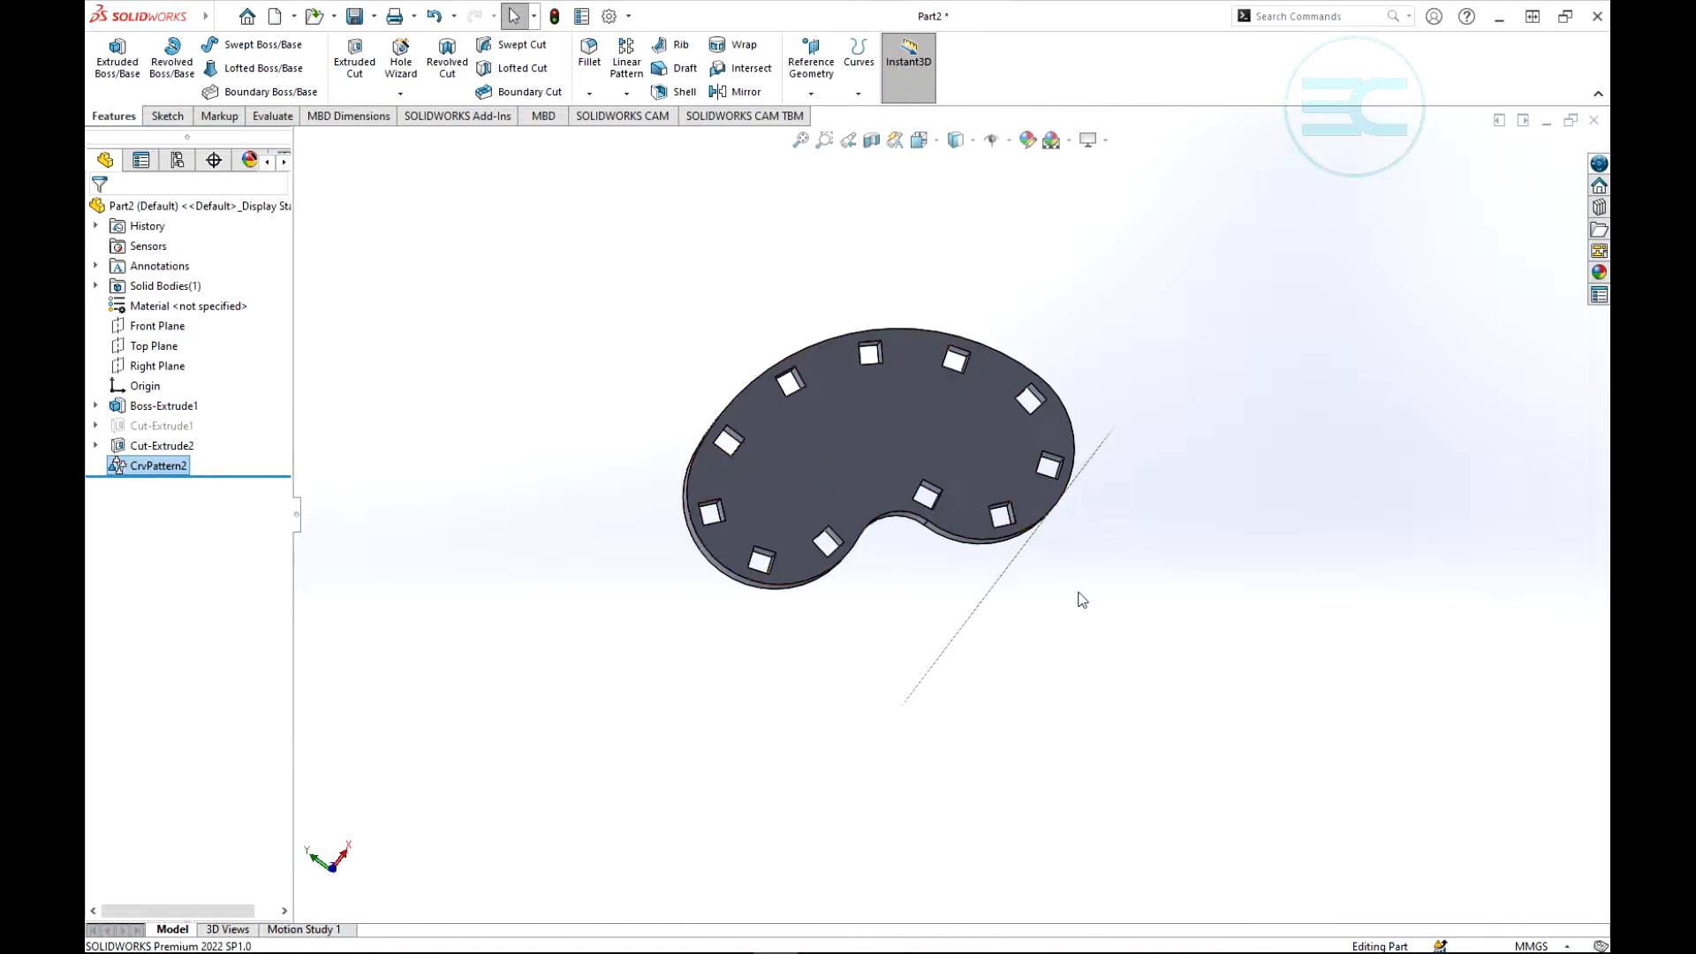
{"action": "middle_click_drag", "start_coordinate": [1078, 594], "coordinate": [1052, 518]}
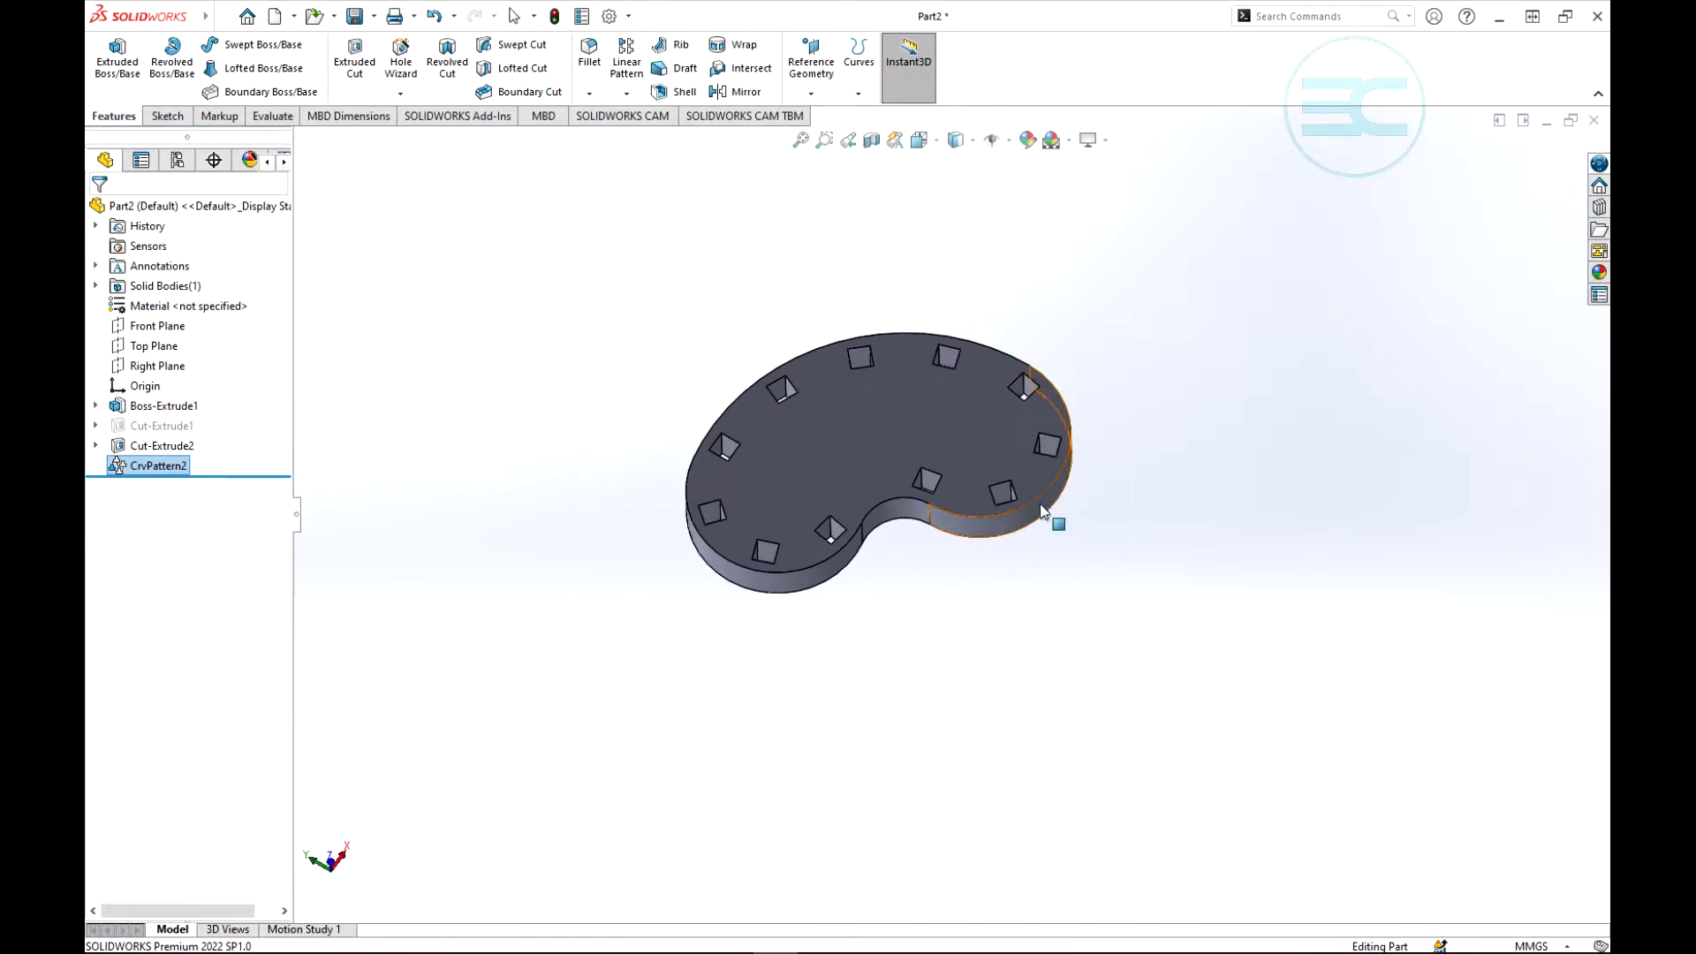
{"action": "right_click", "coordinate": [139, 467]}
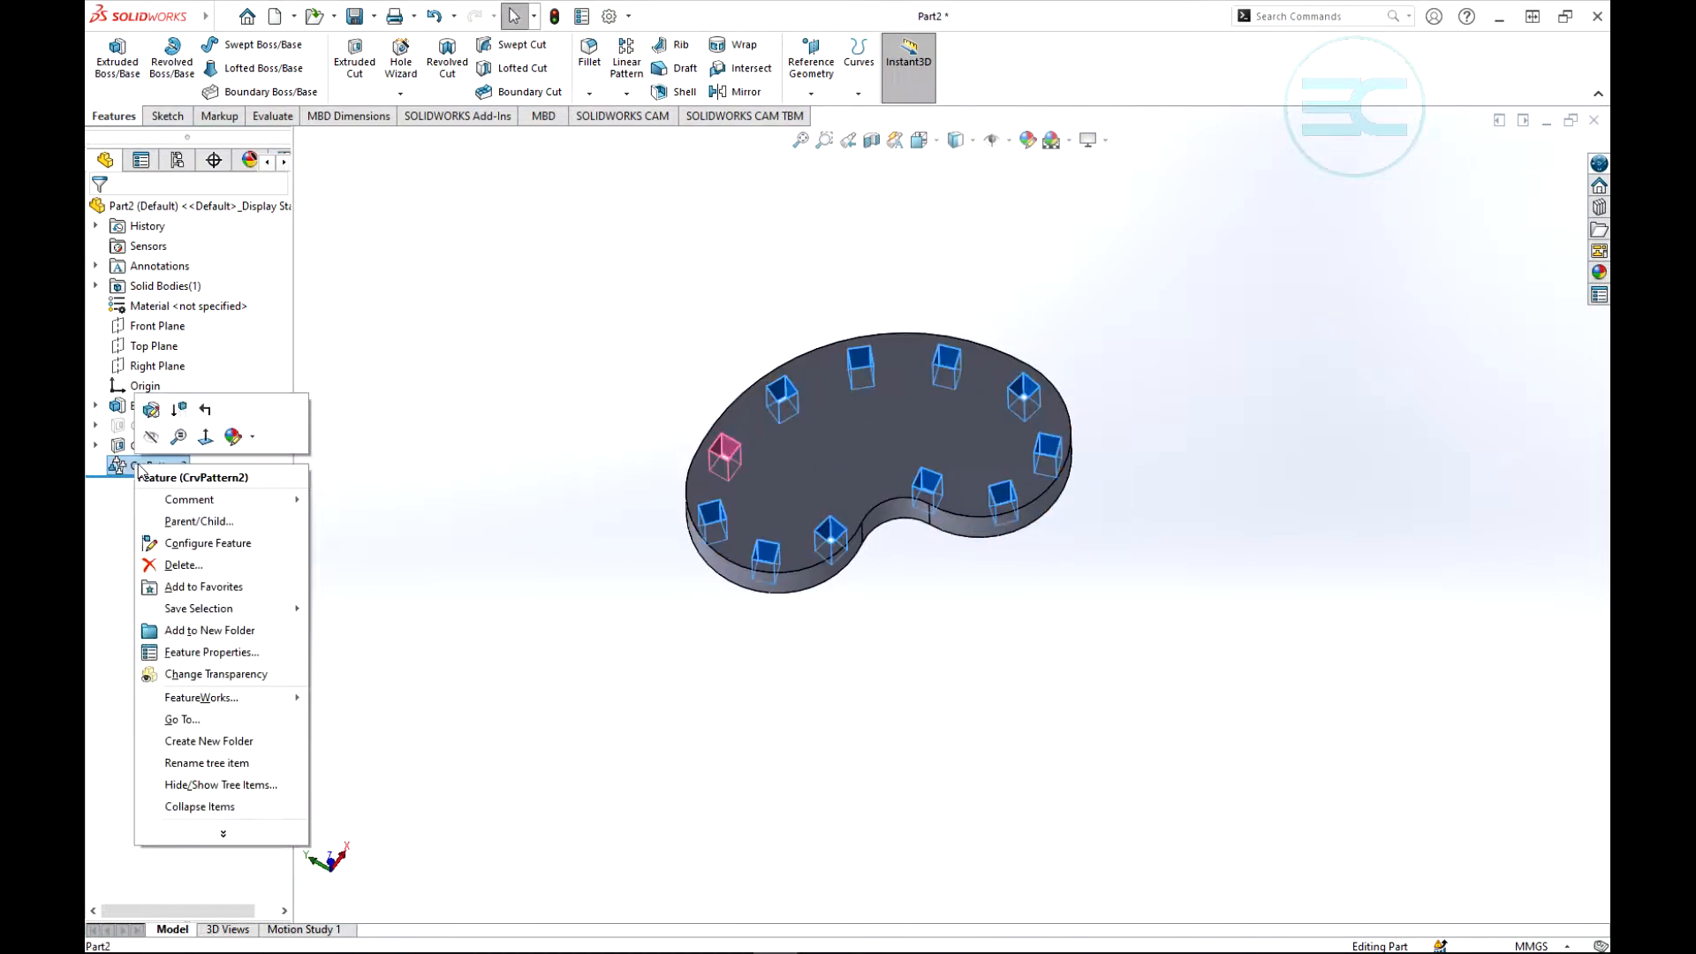
{"action": "left_click", "coordinate": [151, 412]}
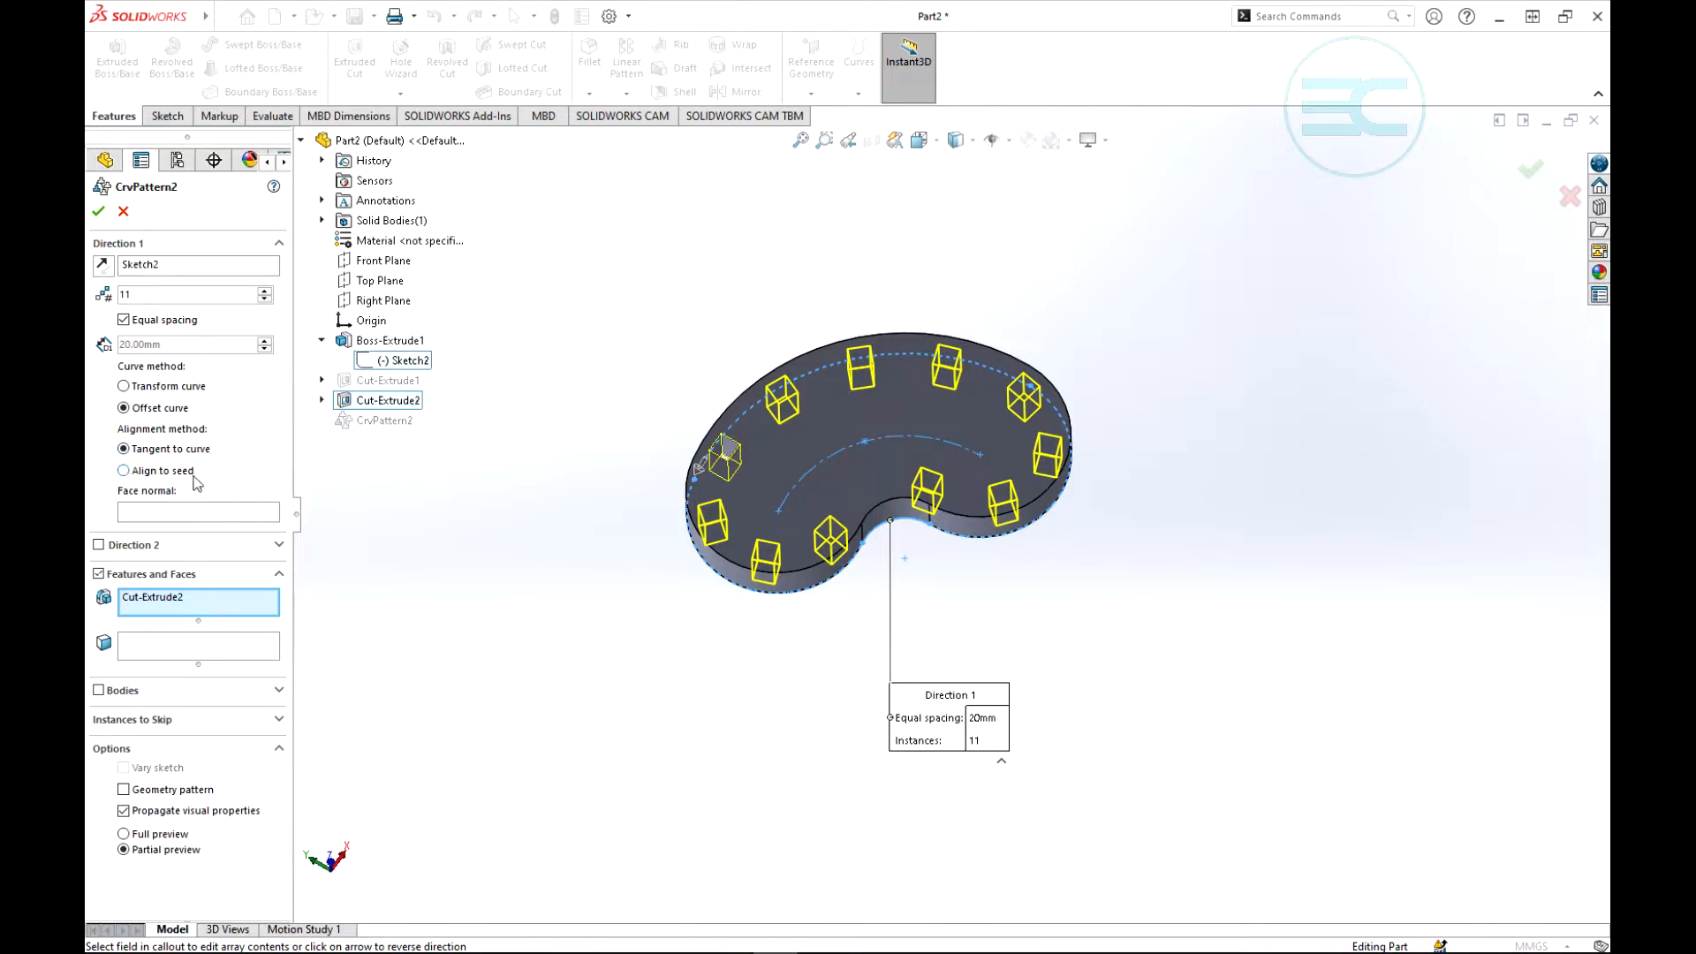
{"action": "left_click", "coordinate": [123, 471]}
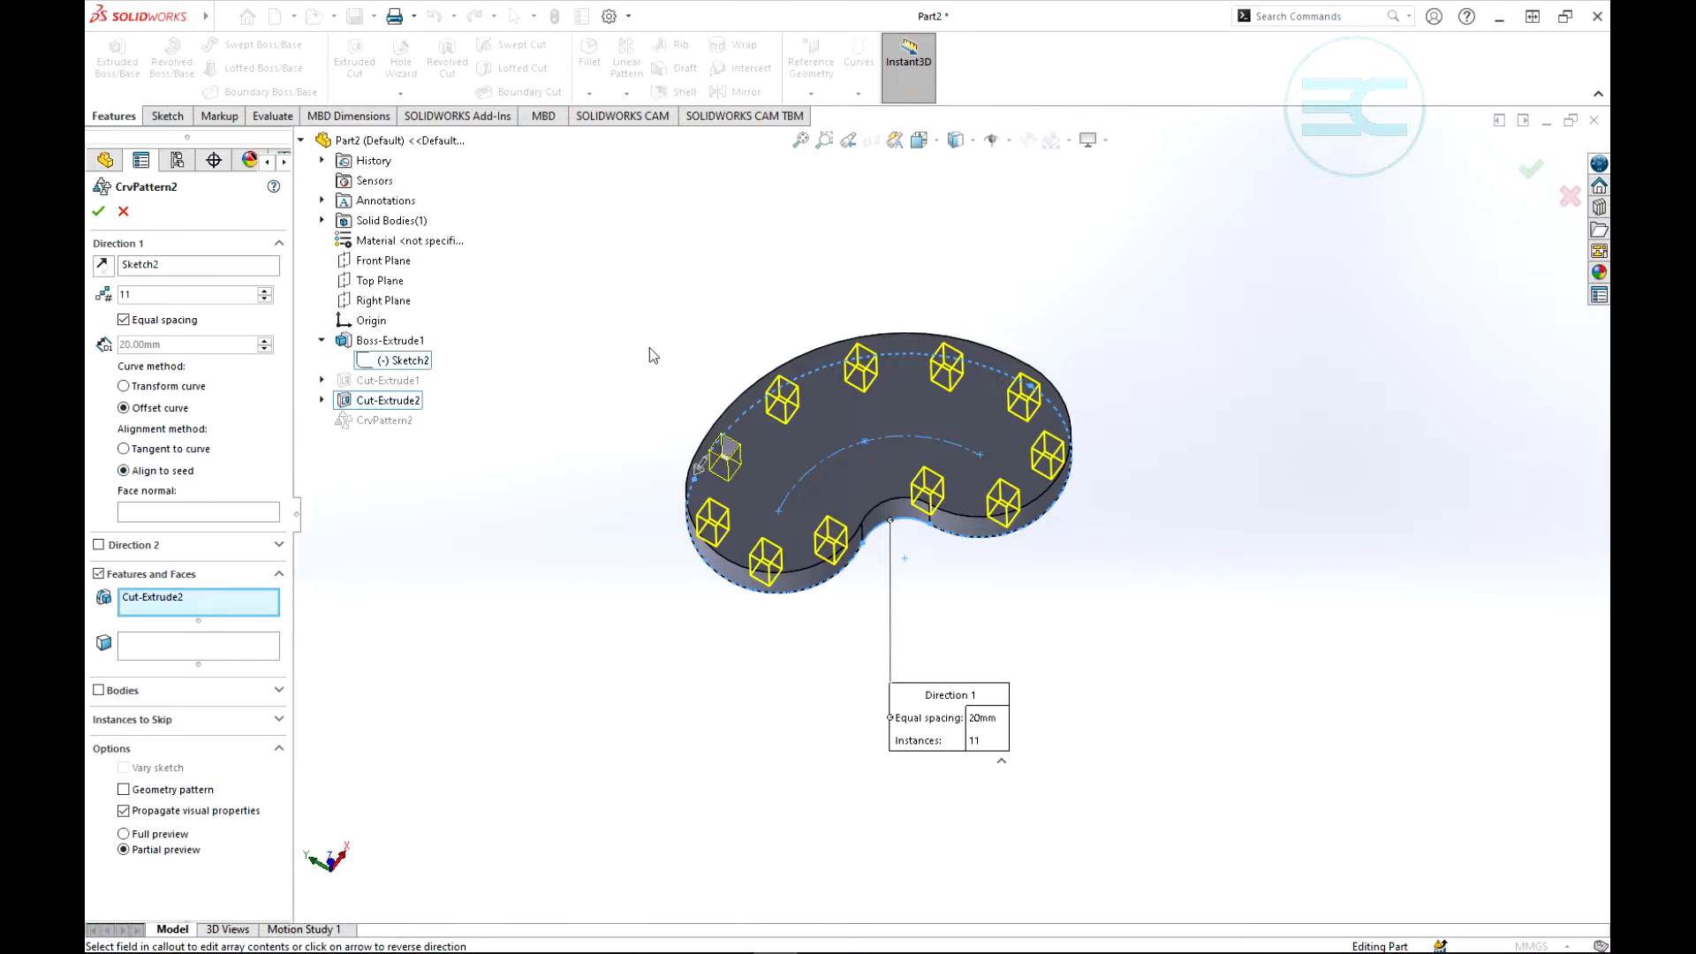
{"action": "left_click", "coordinate": [98, 214]}
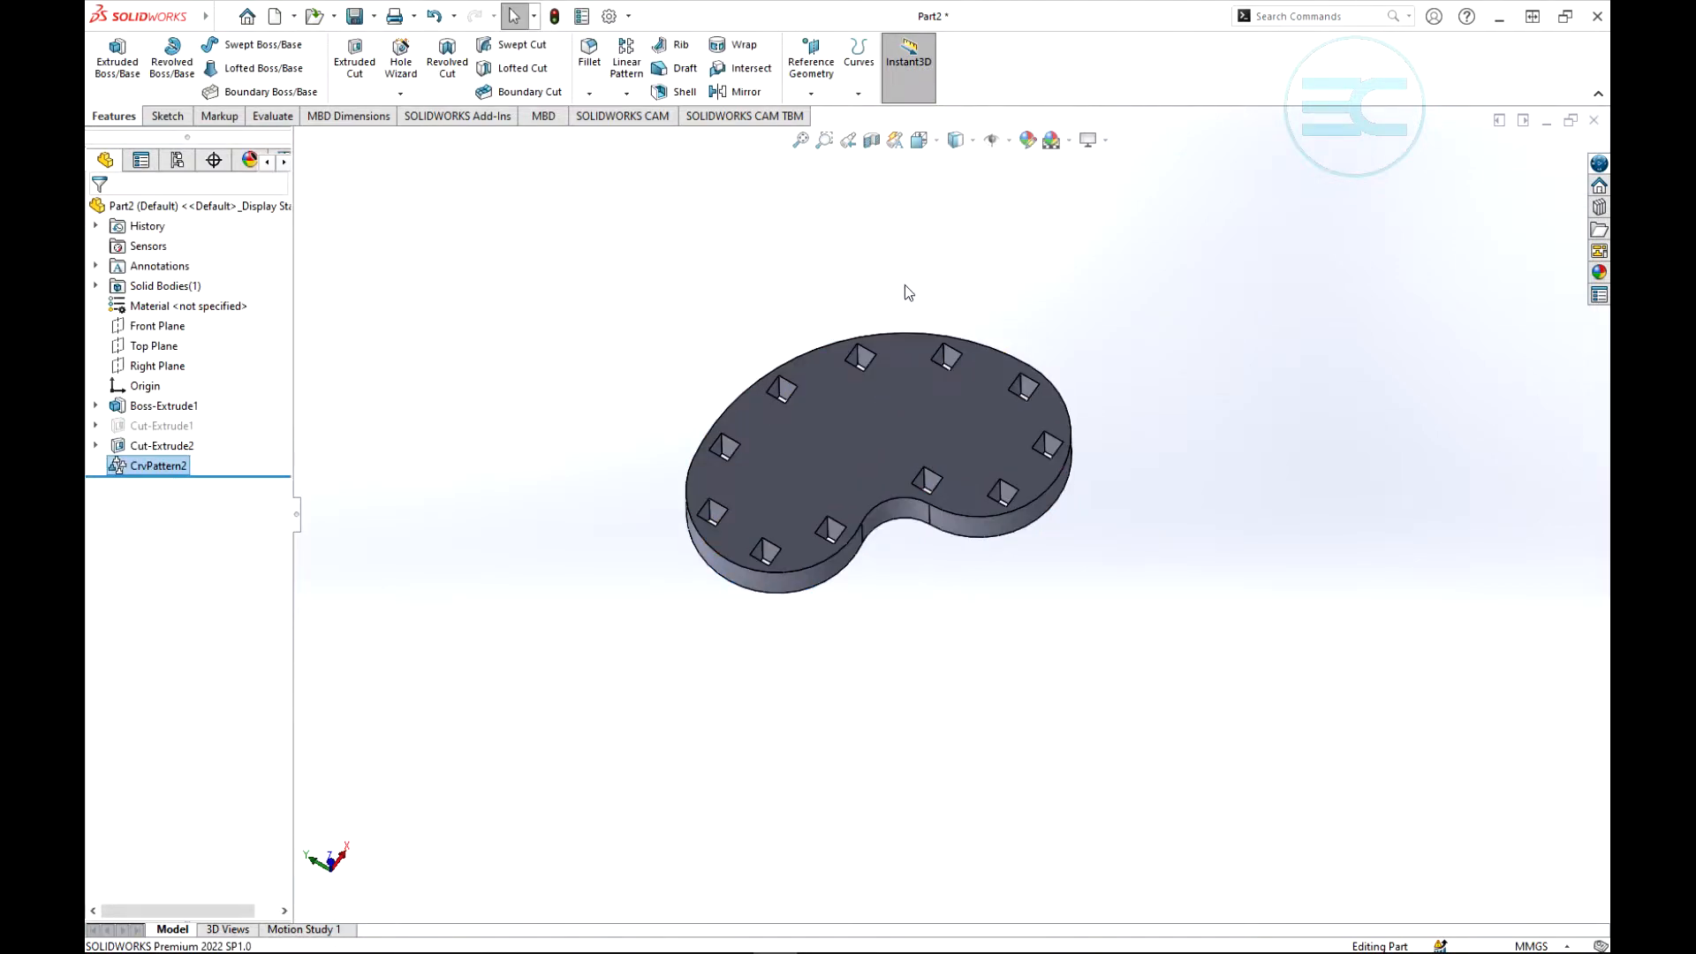
{"action": "middle_click_drag", "start_coordinate": [905, 284], "coordinate": [798, 325]}
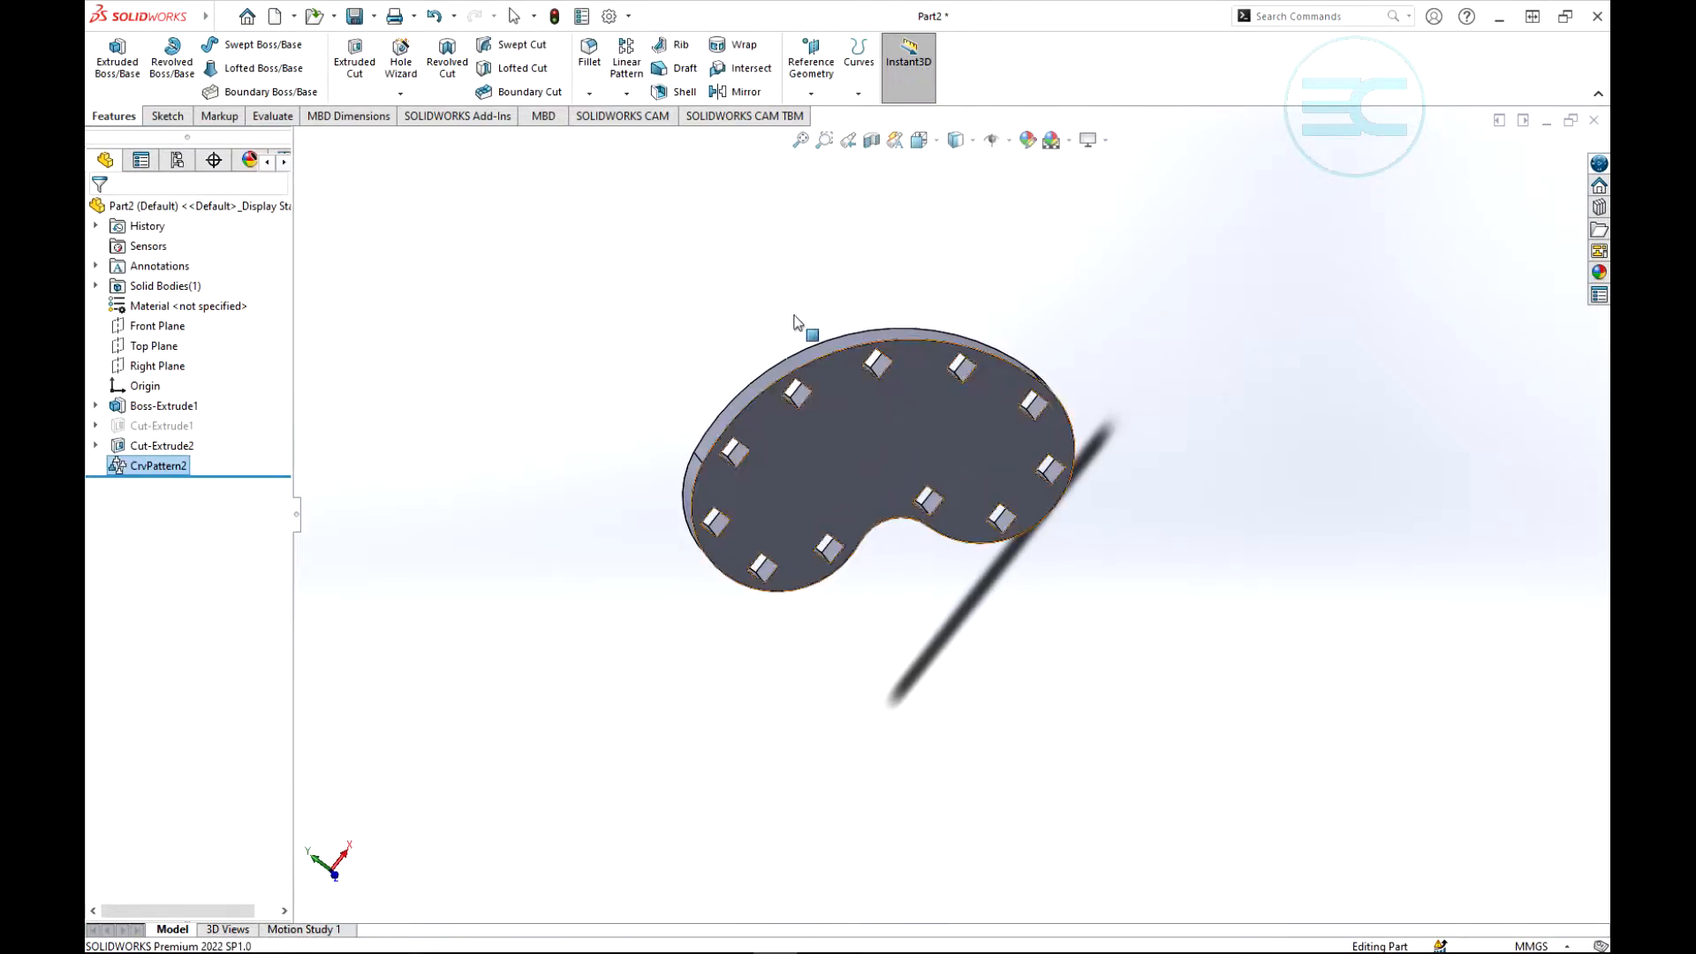
{"action": "left_click", "coordinate": [627, 94]}
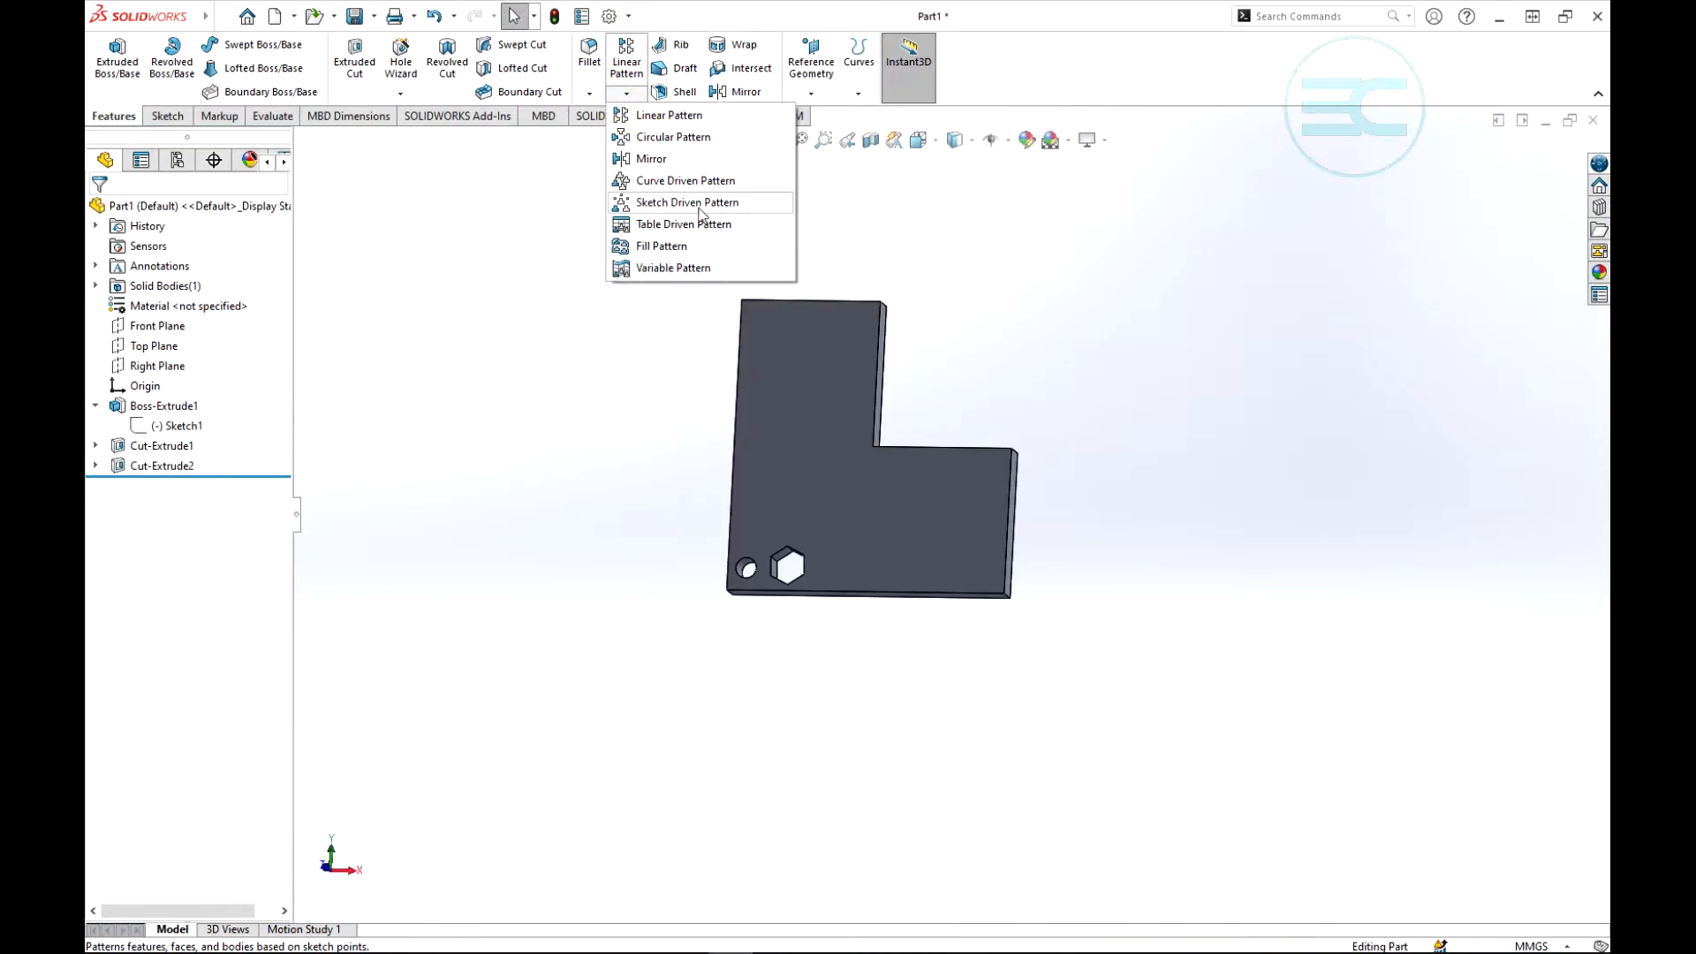
{"action": "left_click", "coordinate": [1025, 298]}
{"action": "scroll", "coordinate": [1091, 421], "scroll_direction": "down", "scroll_amount": 3}
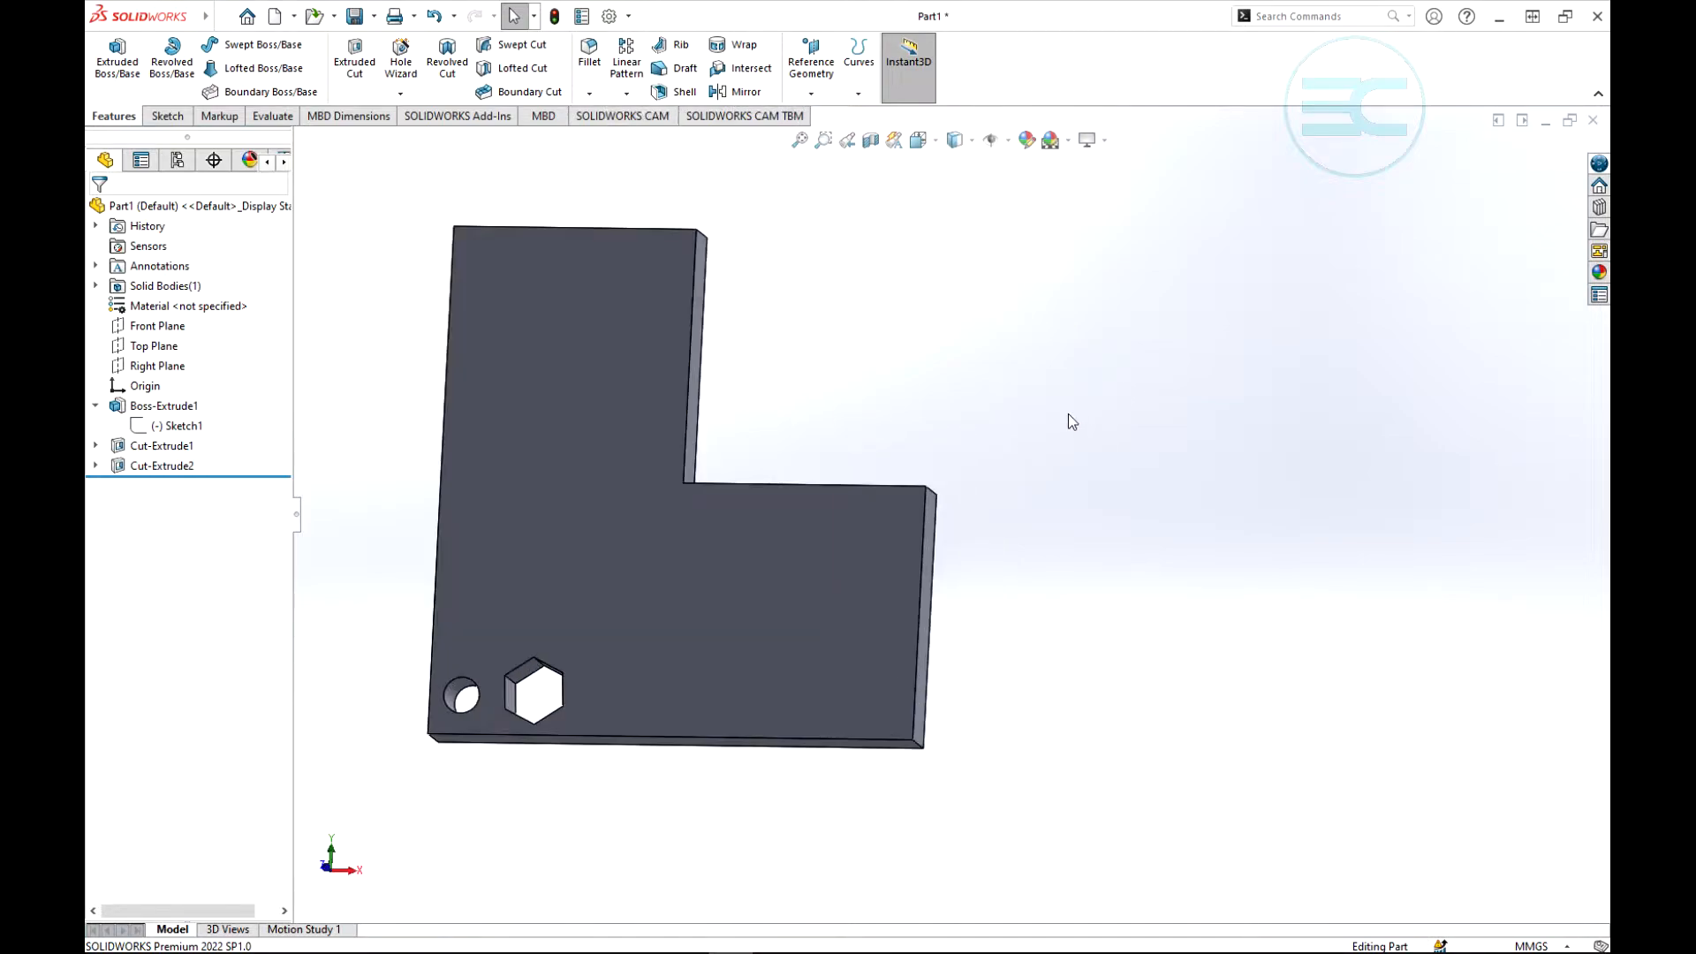
{"action": "scroll", "coordinate": [1068, 423], "scroll_direction": "up", "scroll_amount": 3}
{"action": "scroll", "coordinate": [915, 587], "scroll_direction": "down", "scroll_amount": 3}
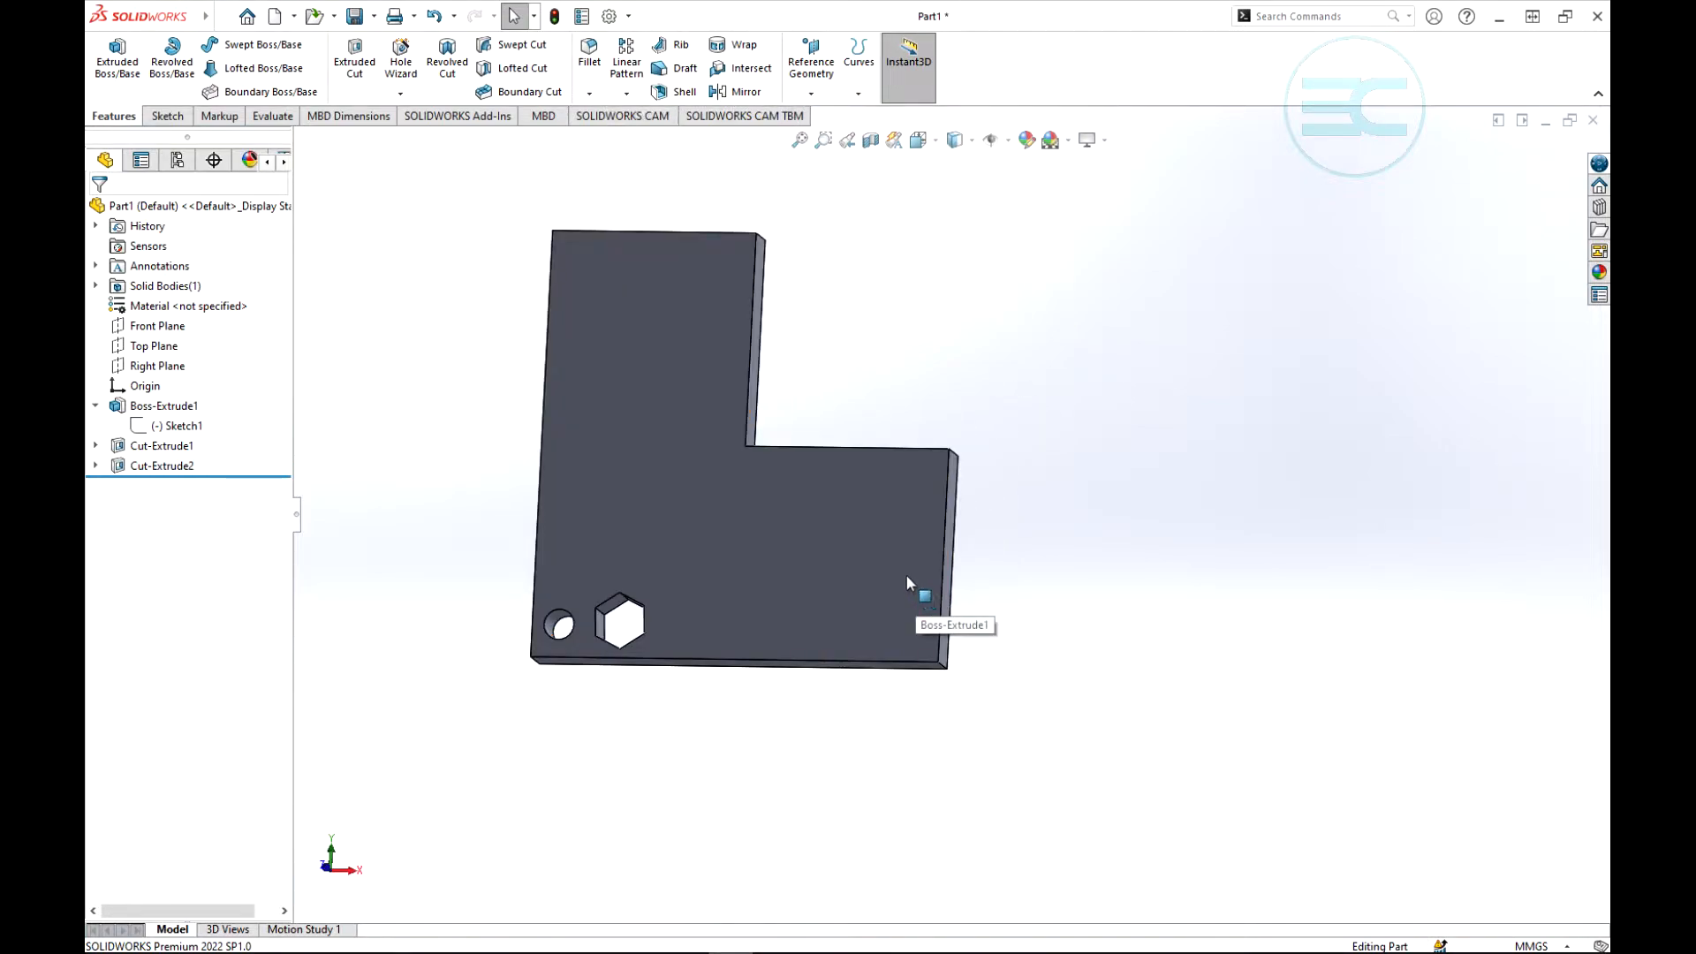
- Start a new sketch on the large front face of the L-shaped plate
{"action": "left_click", "coordinate": [167, 116]}
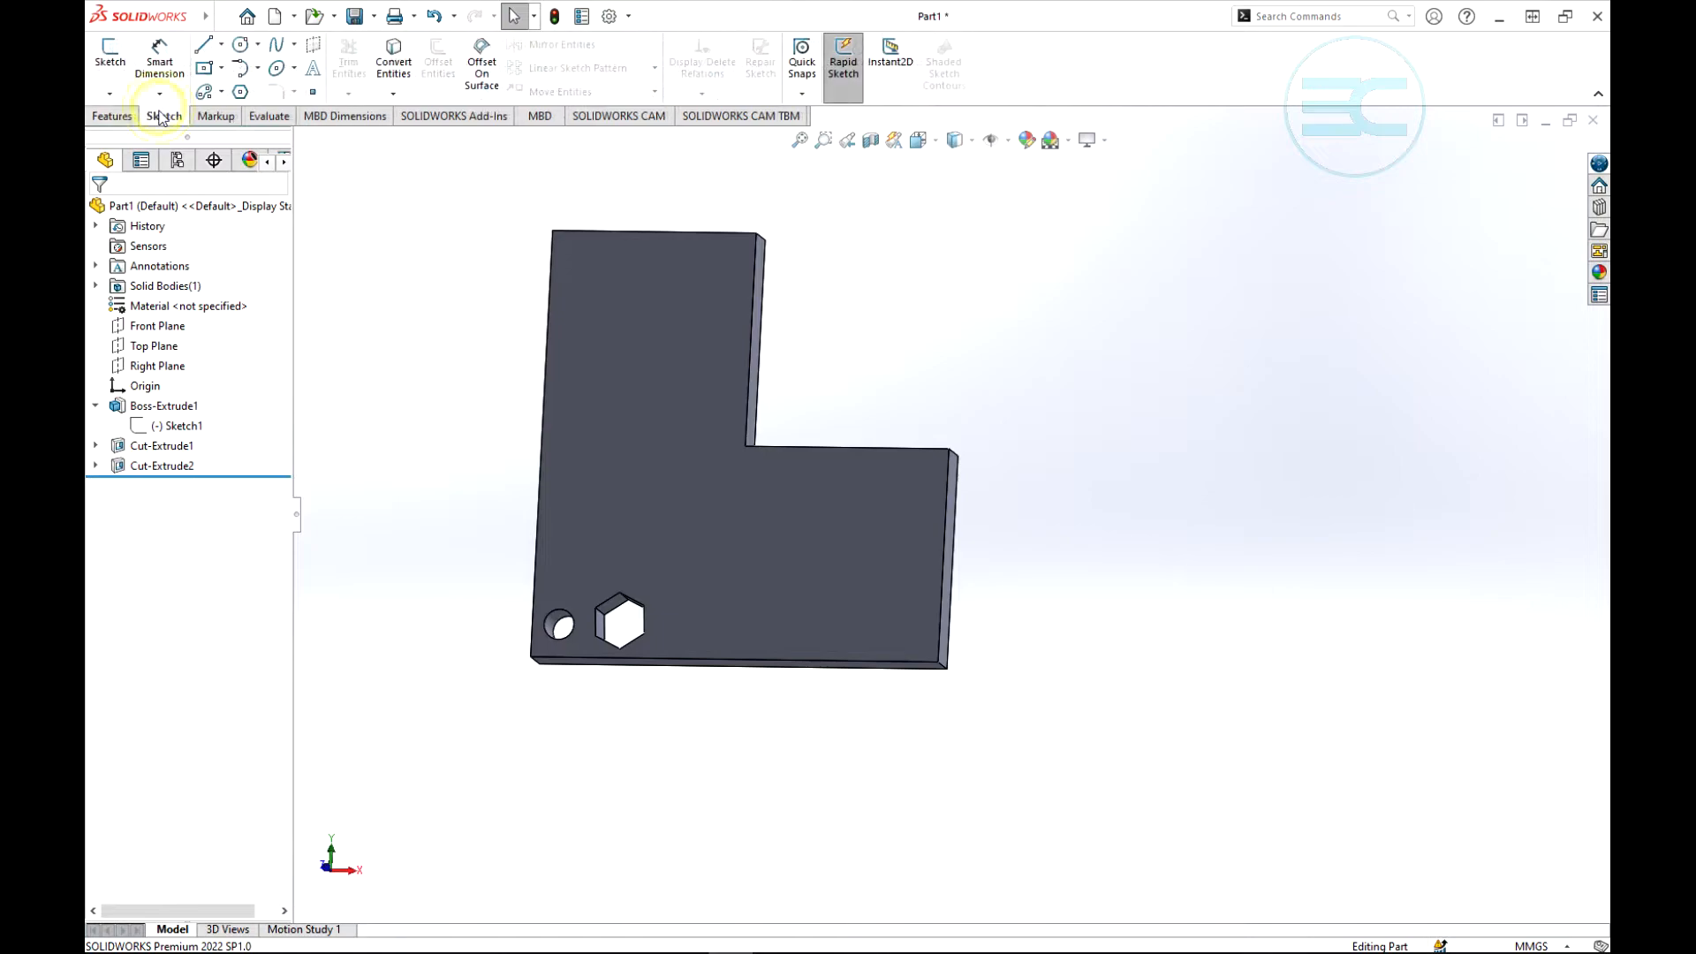
{"action": "left_click", "coordinate": [109, 57]}
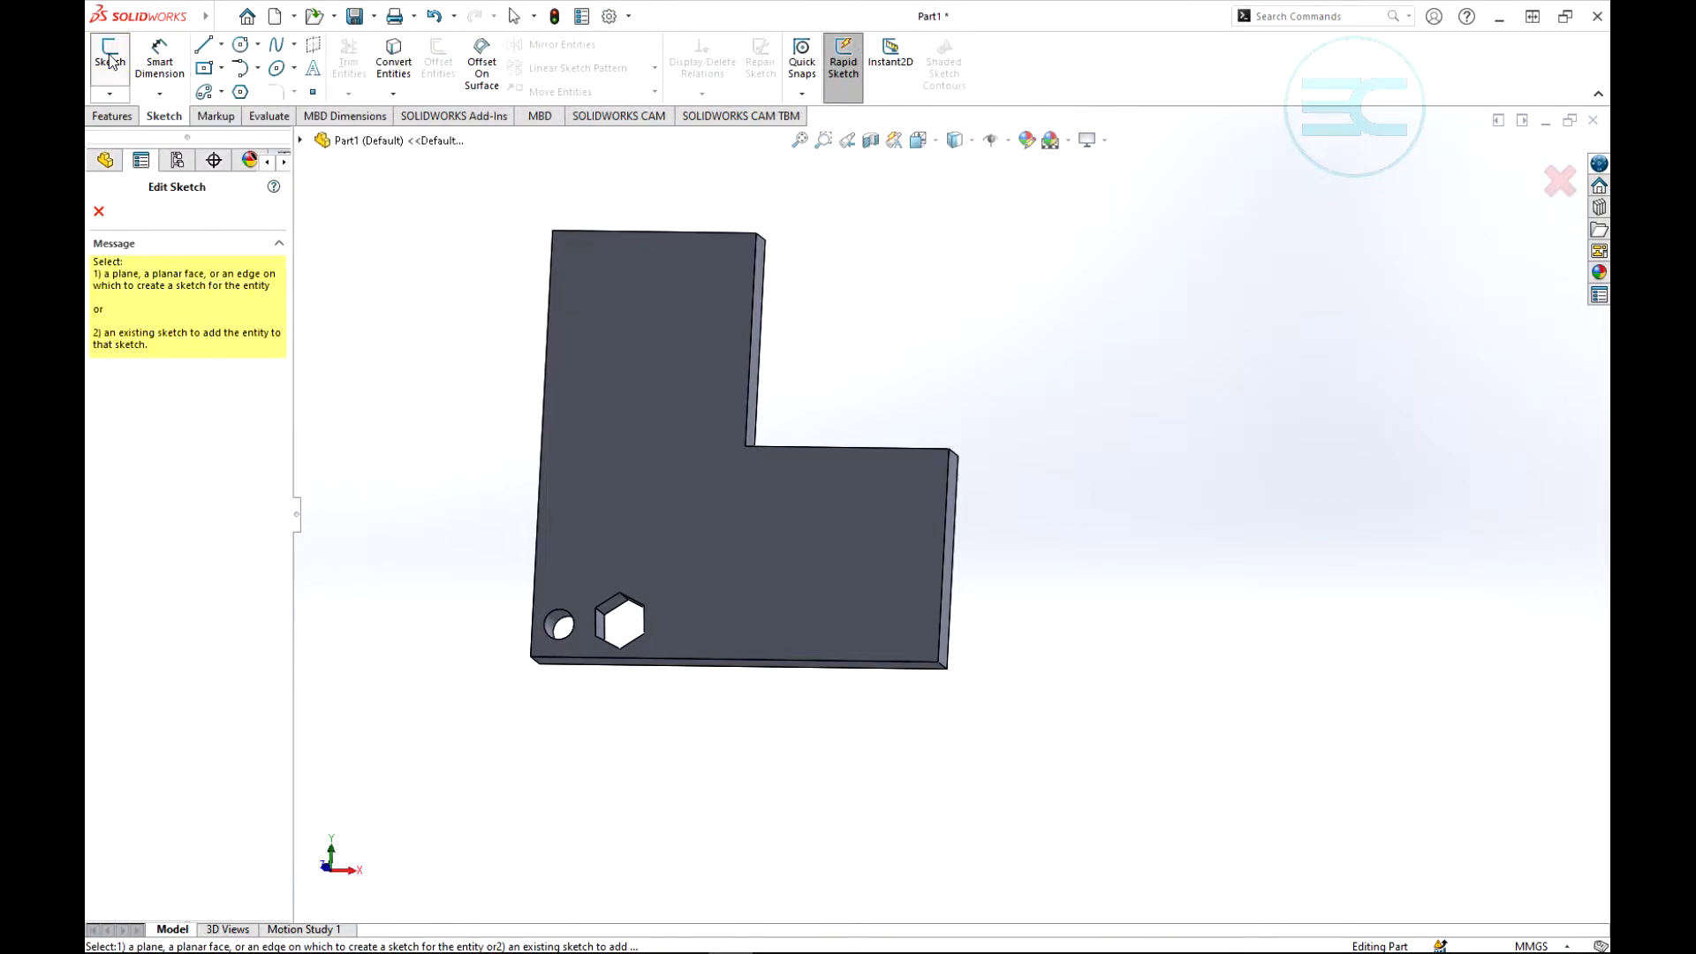
{"action": "left_click", "coordinate": [678, 459]}
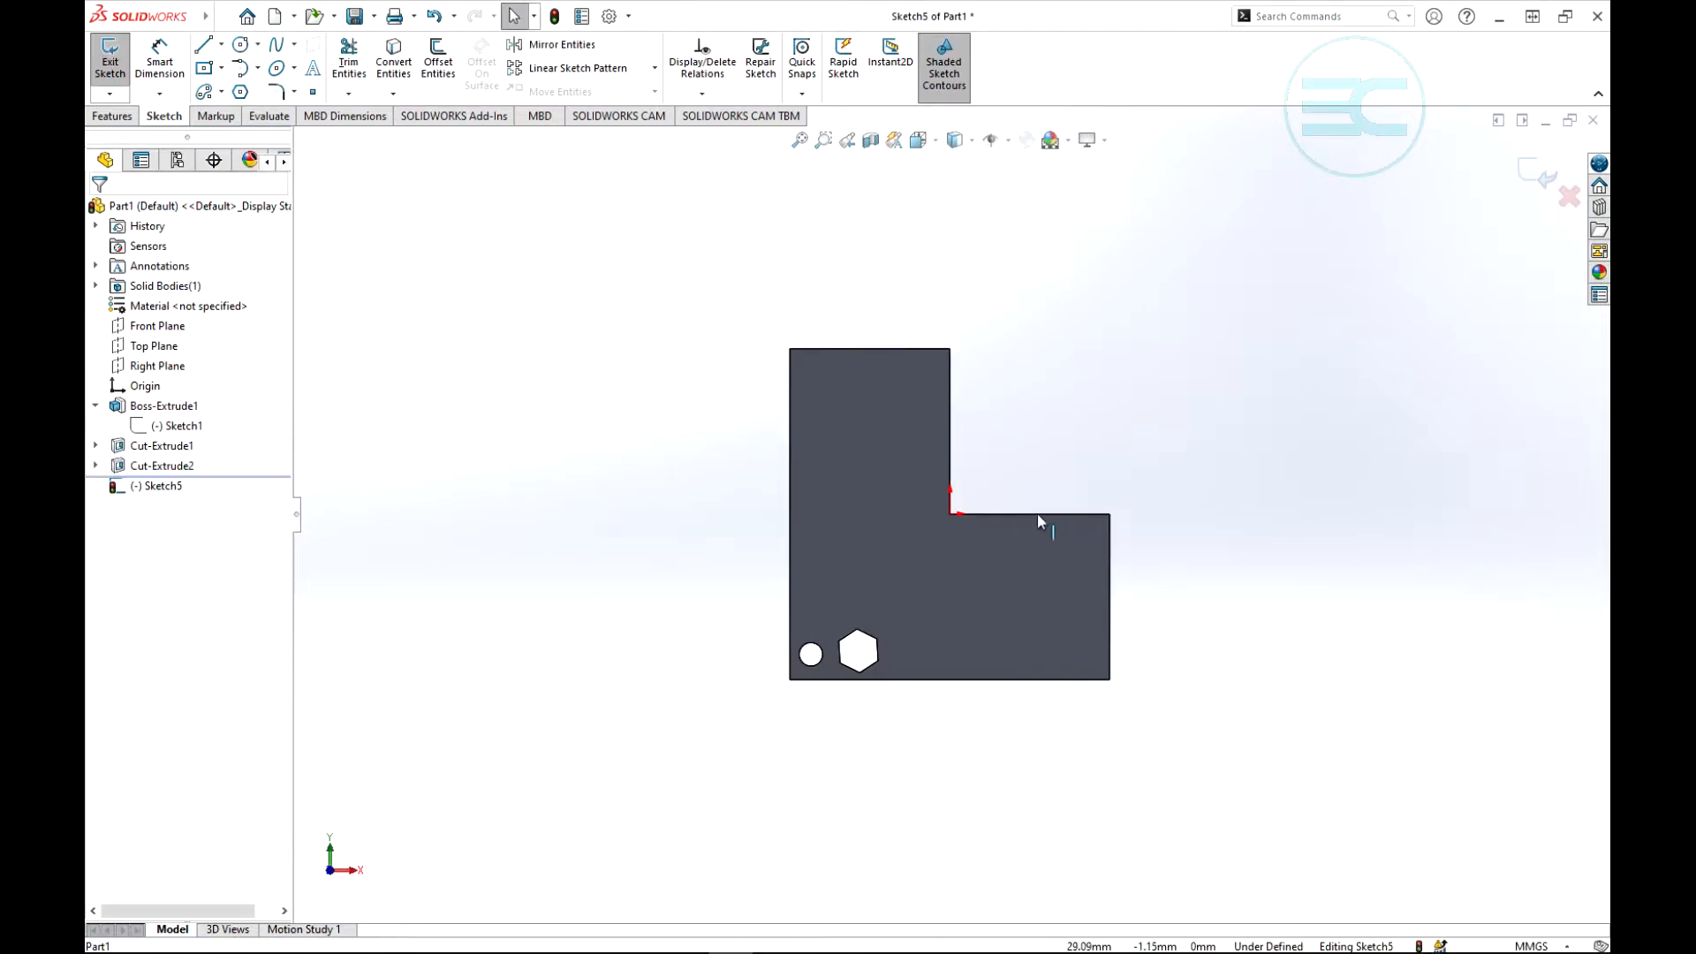
- Place thirteen sketch points scattered freely over both legs of the L-shaped face and exit the sketch
{"action": "scroll", "coordinate": [1070, 548], "scroll_direction": "down", "scroll_amount": 4}
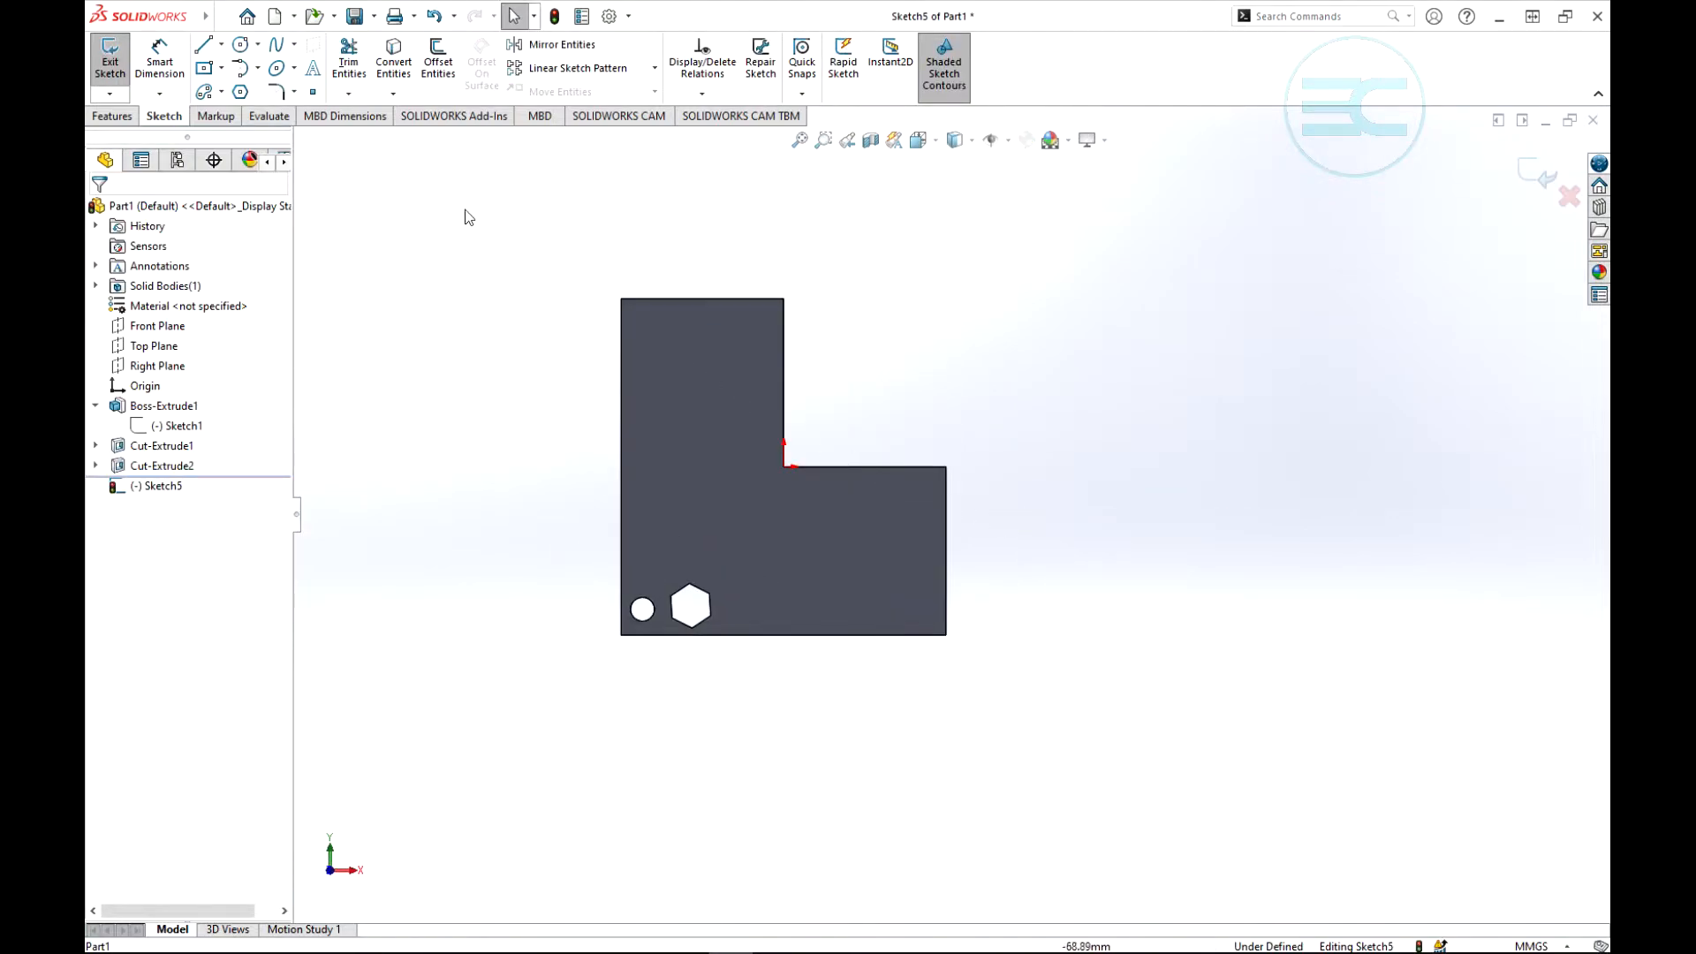
{"action": "left_click", "coordinate": [313, 97]}
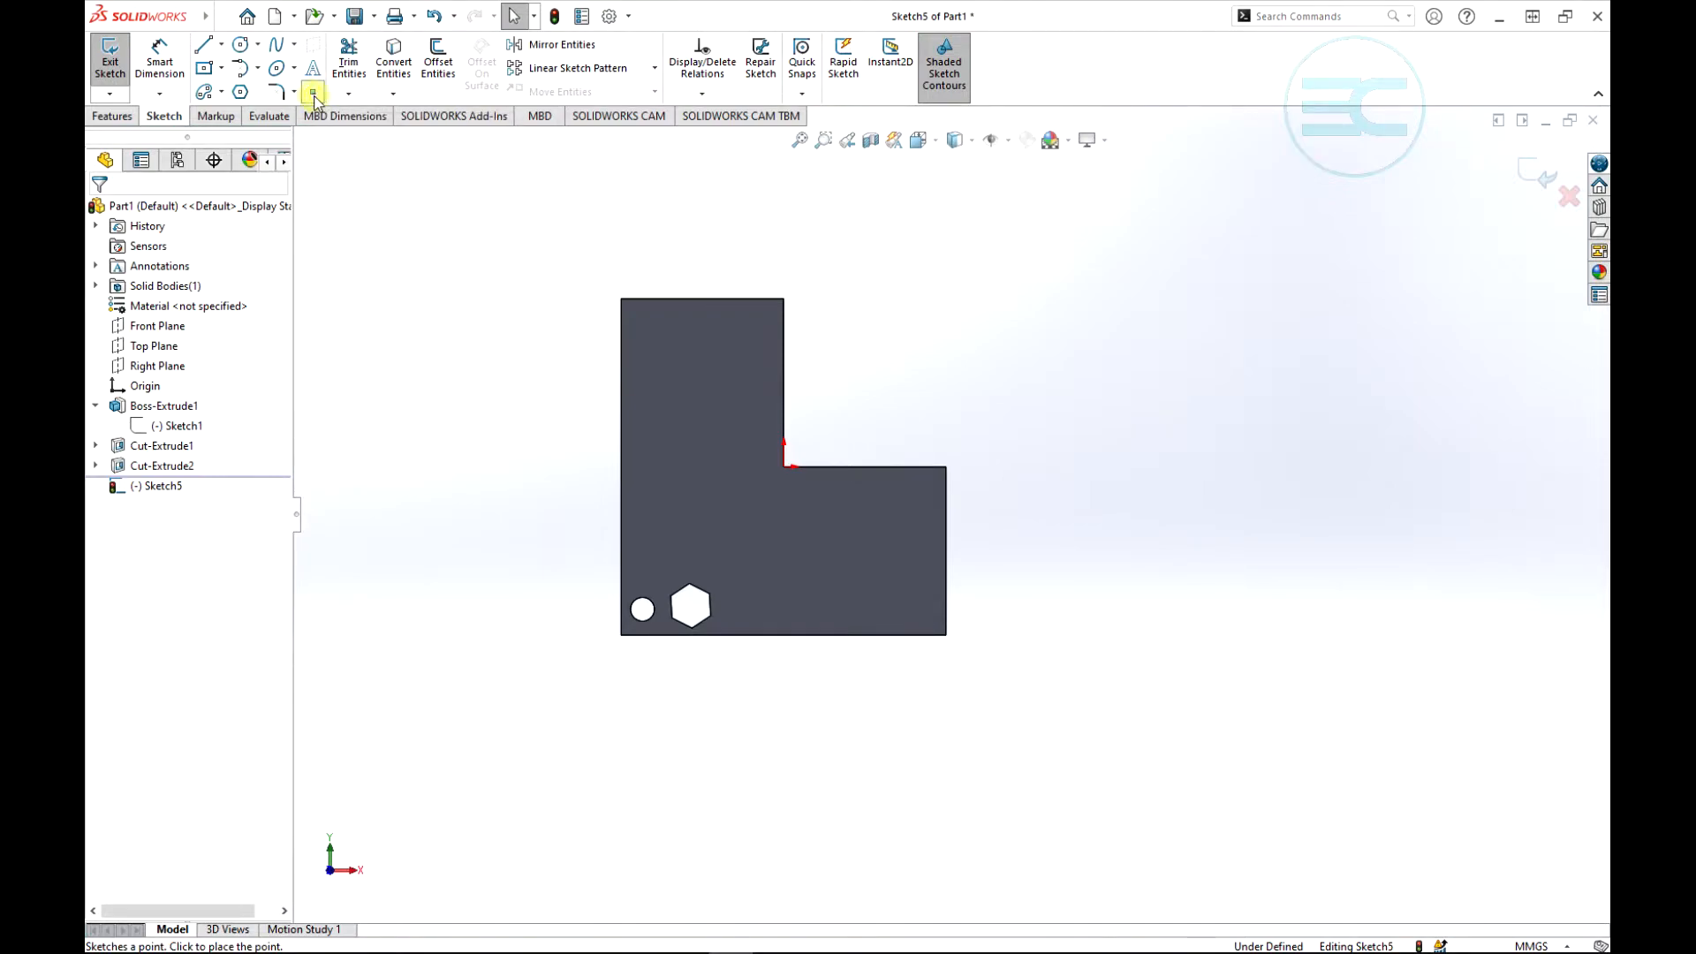
{"action": "left_click", "coordinate": [652, 522]}
{"action": "left_click", "coordinate": [662, 402]}
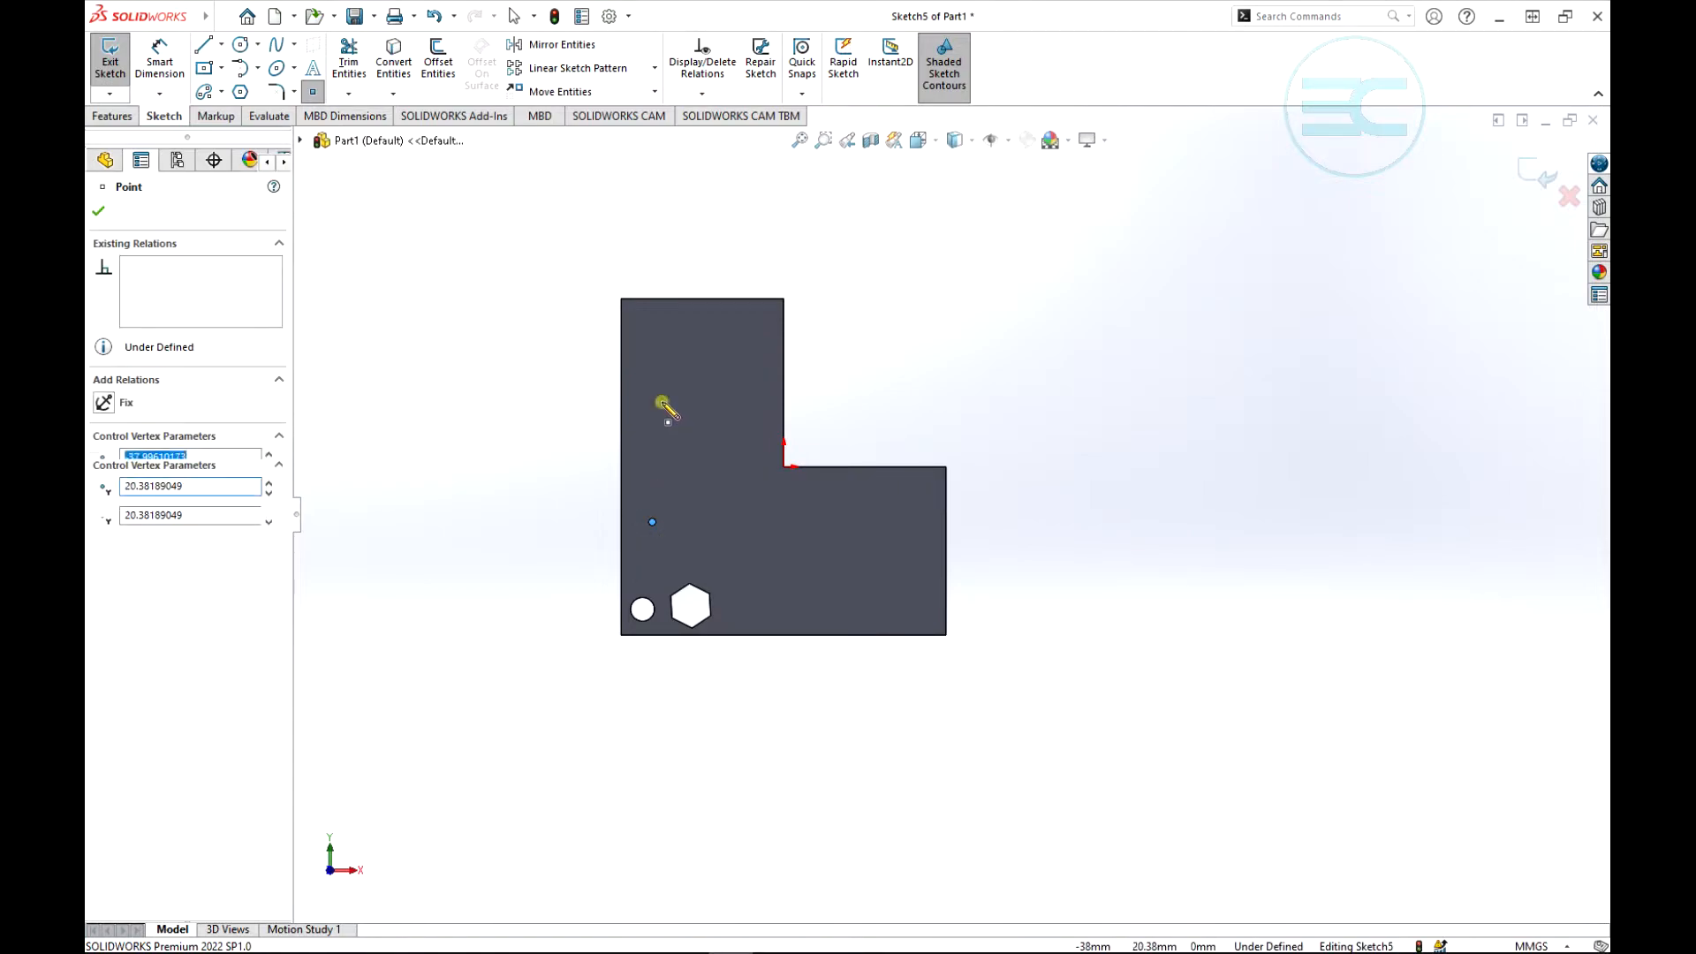
{"action": "left_click", "coordinate": [732, 351]}
{"action": "left_click", "coordinate": [723, 433]}
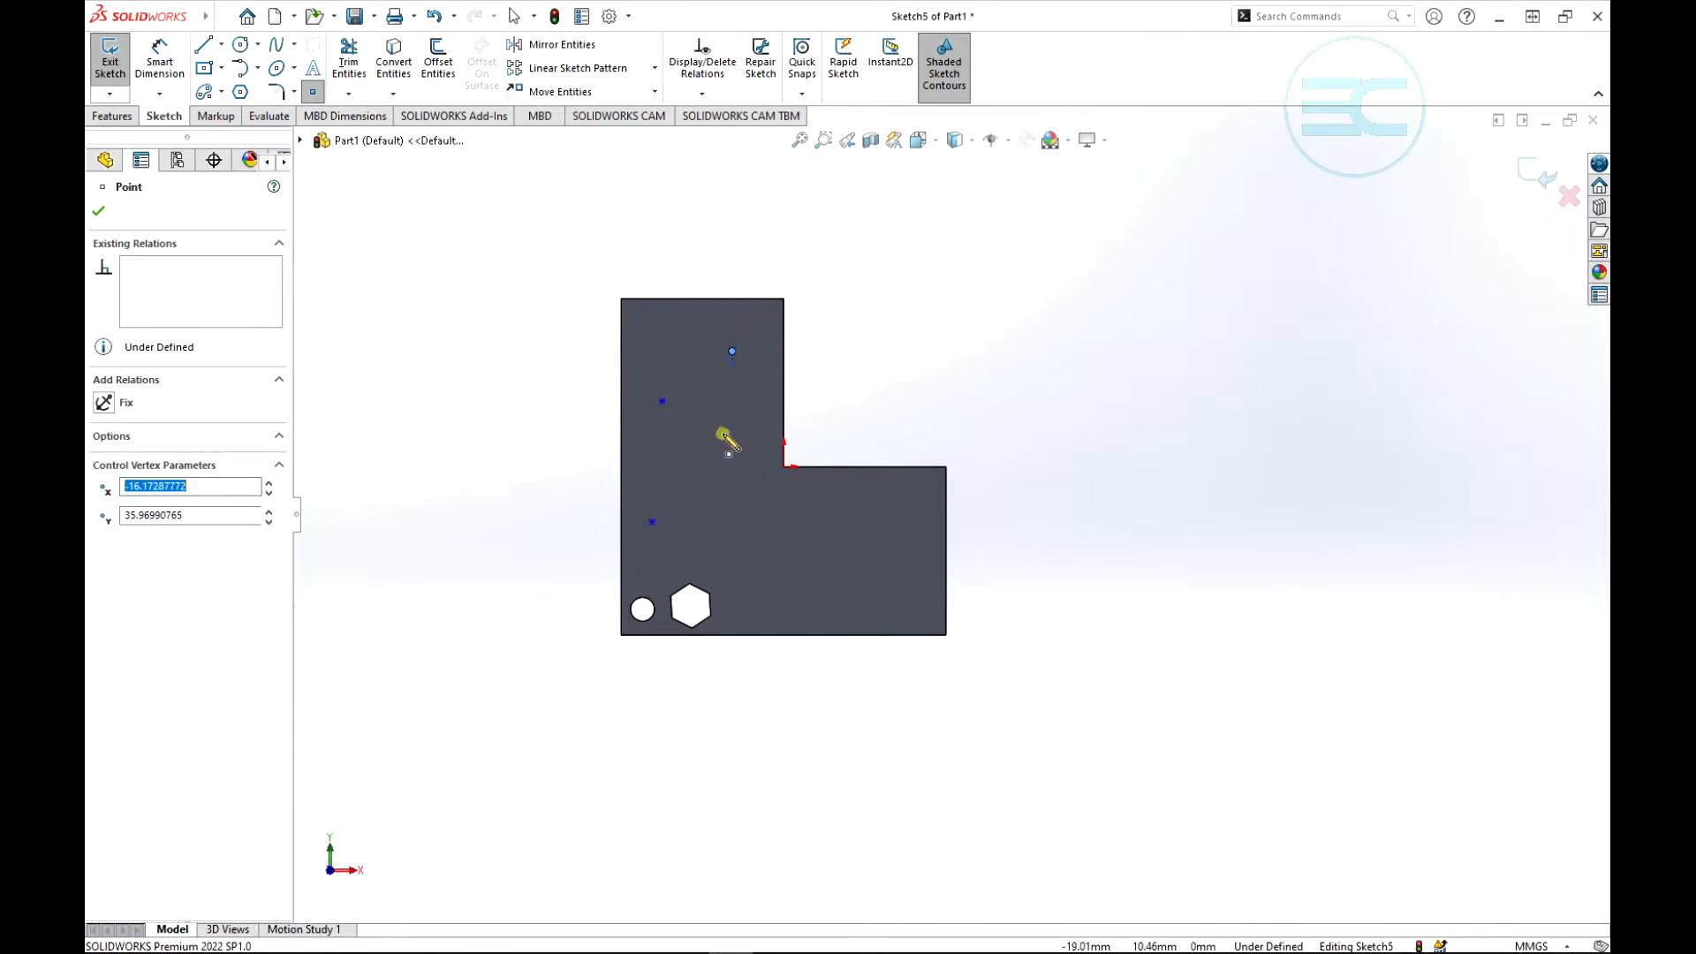
{"action": "left_click", "coordinate": [768, 498]}
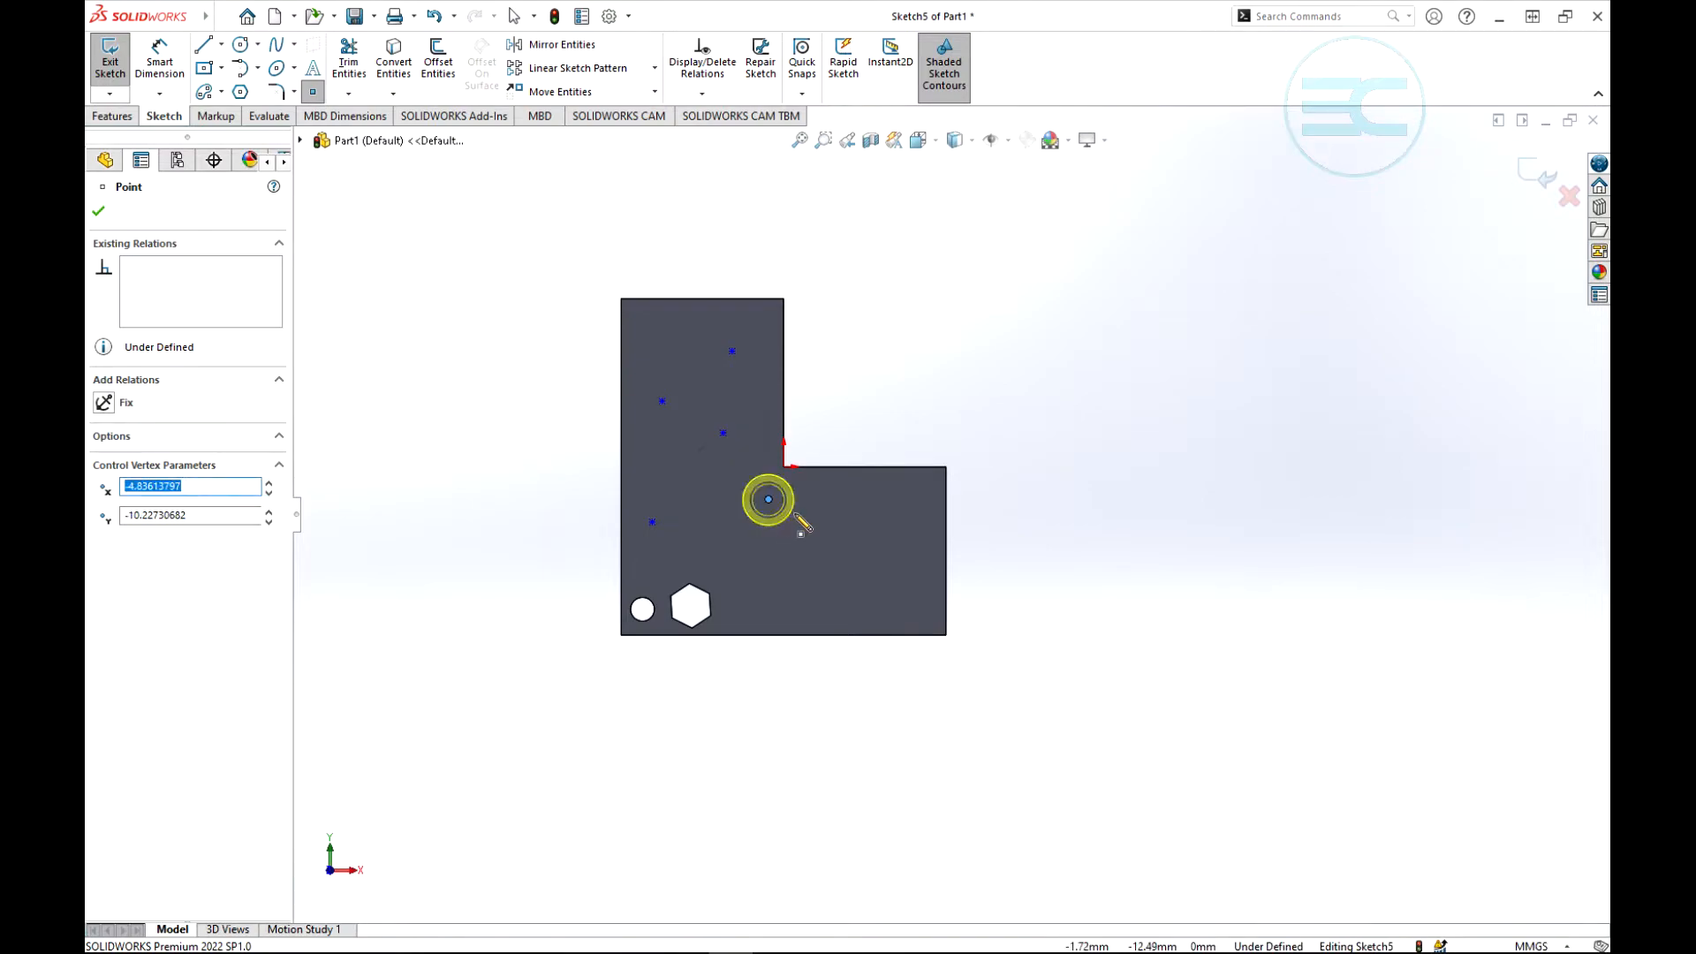
{"action": "left_click", "coordinate": [851, 499]}
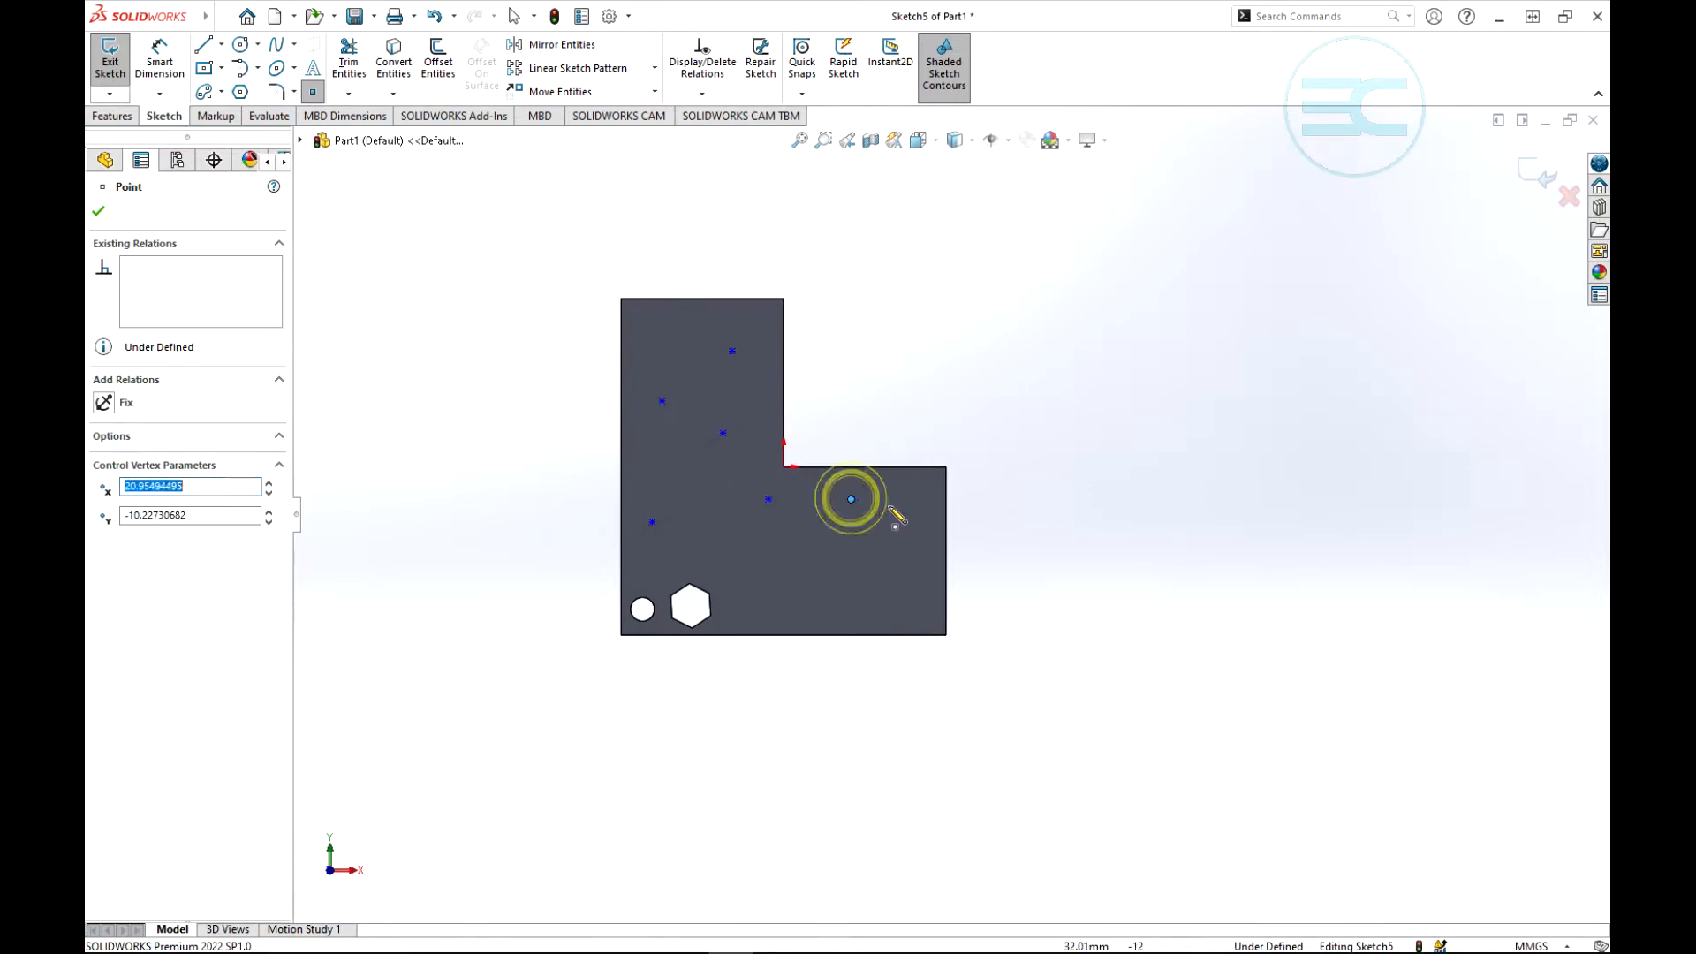
{"action": "left_click", "coordinate": [907, 511]}
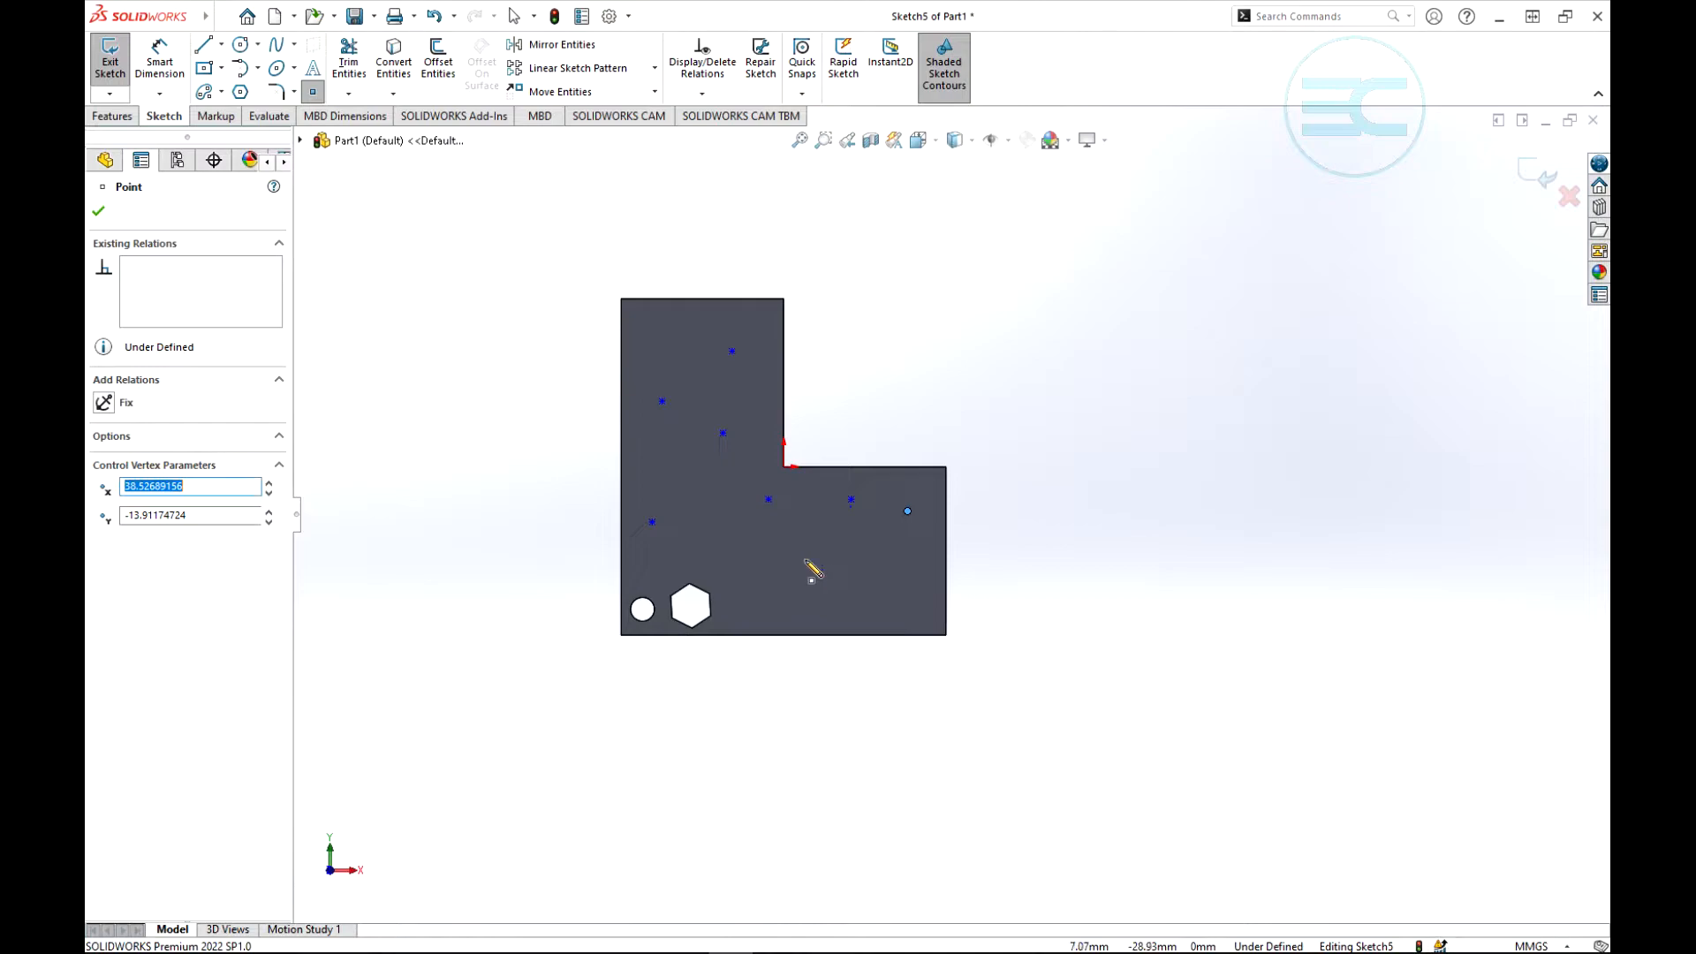
{"action": "left_click", "coordinate": [806, 559]}
{"action": "left_click", "coordinate": [888, 579]}
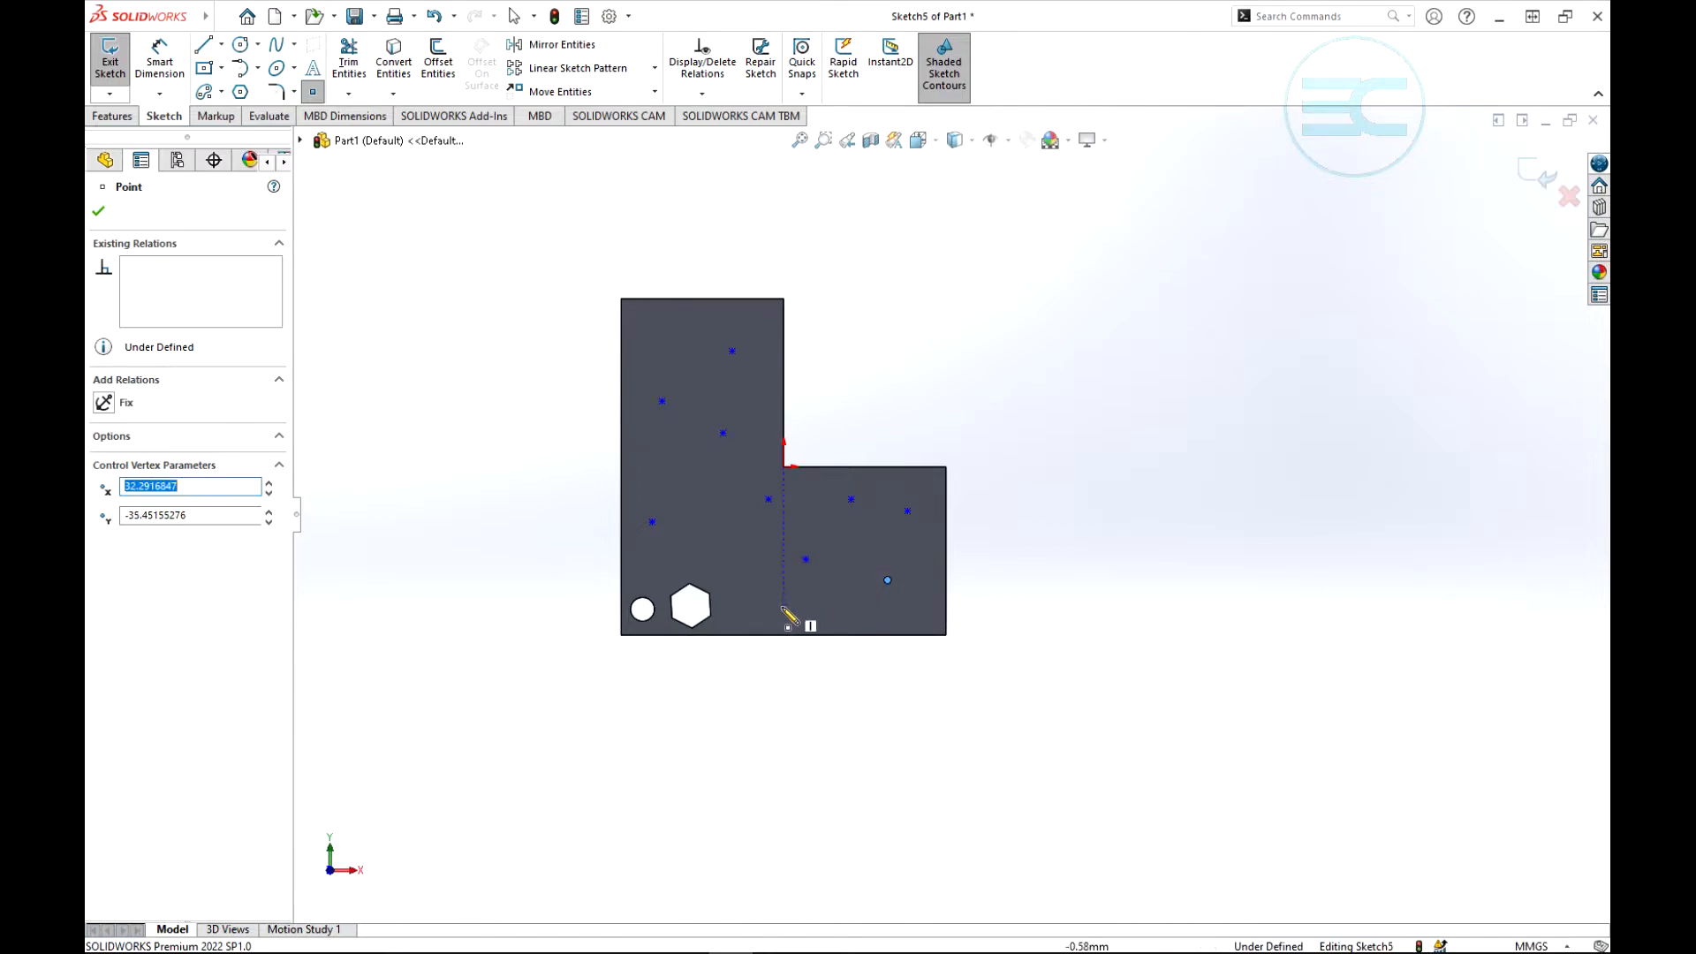
{"action": "left_click", "coordinate": [722, 541]}
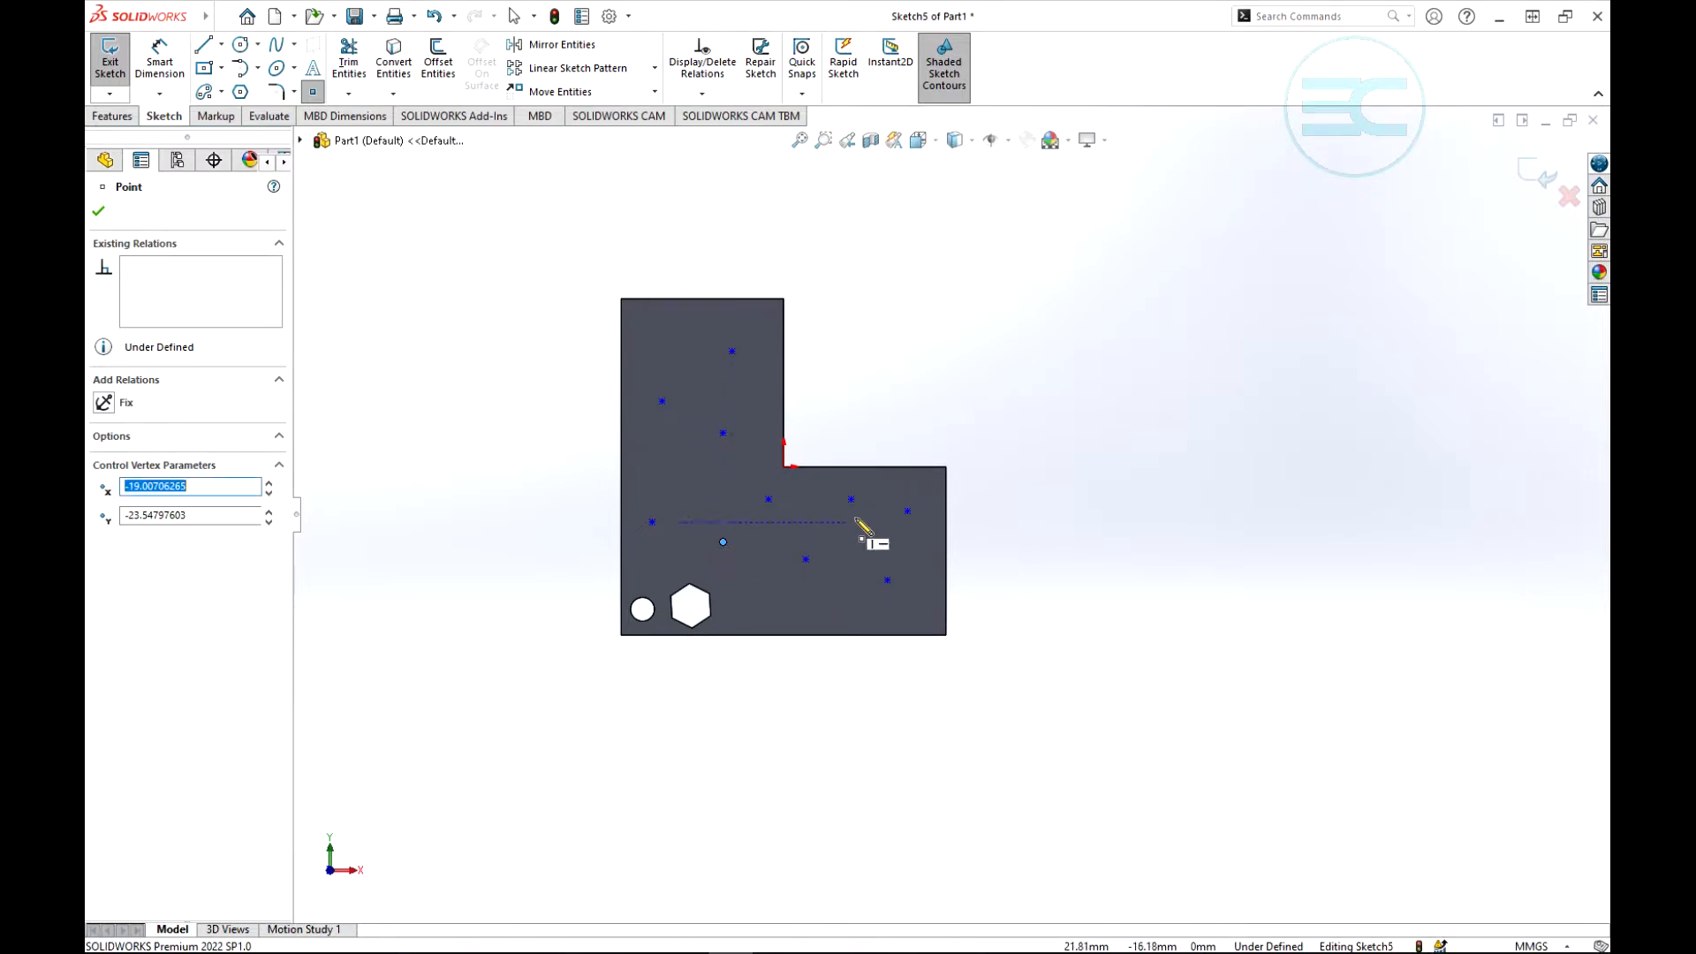
{"action": "left_click", "coordinate": [661, 475]}
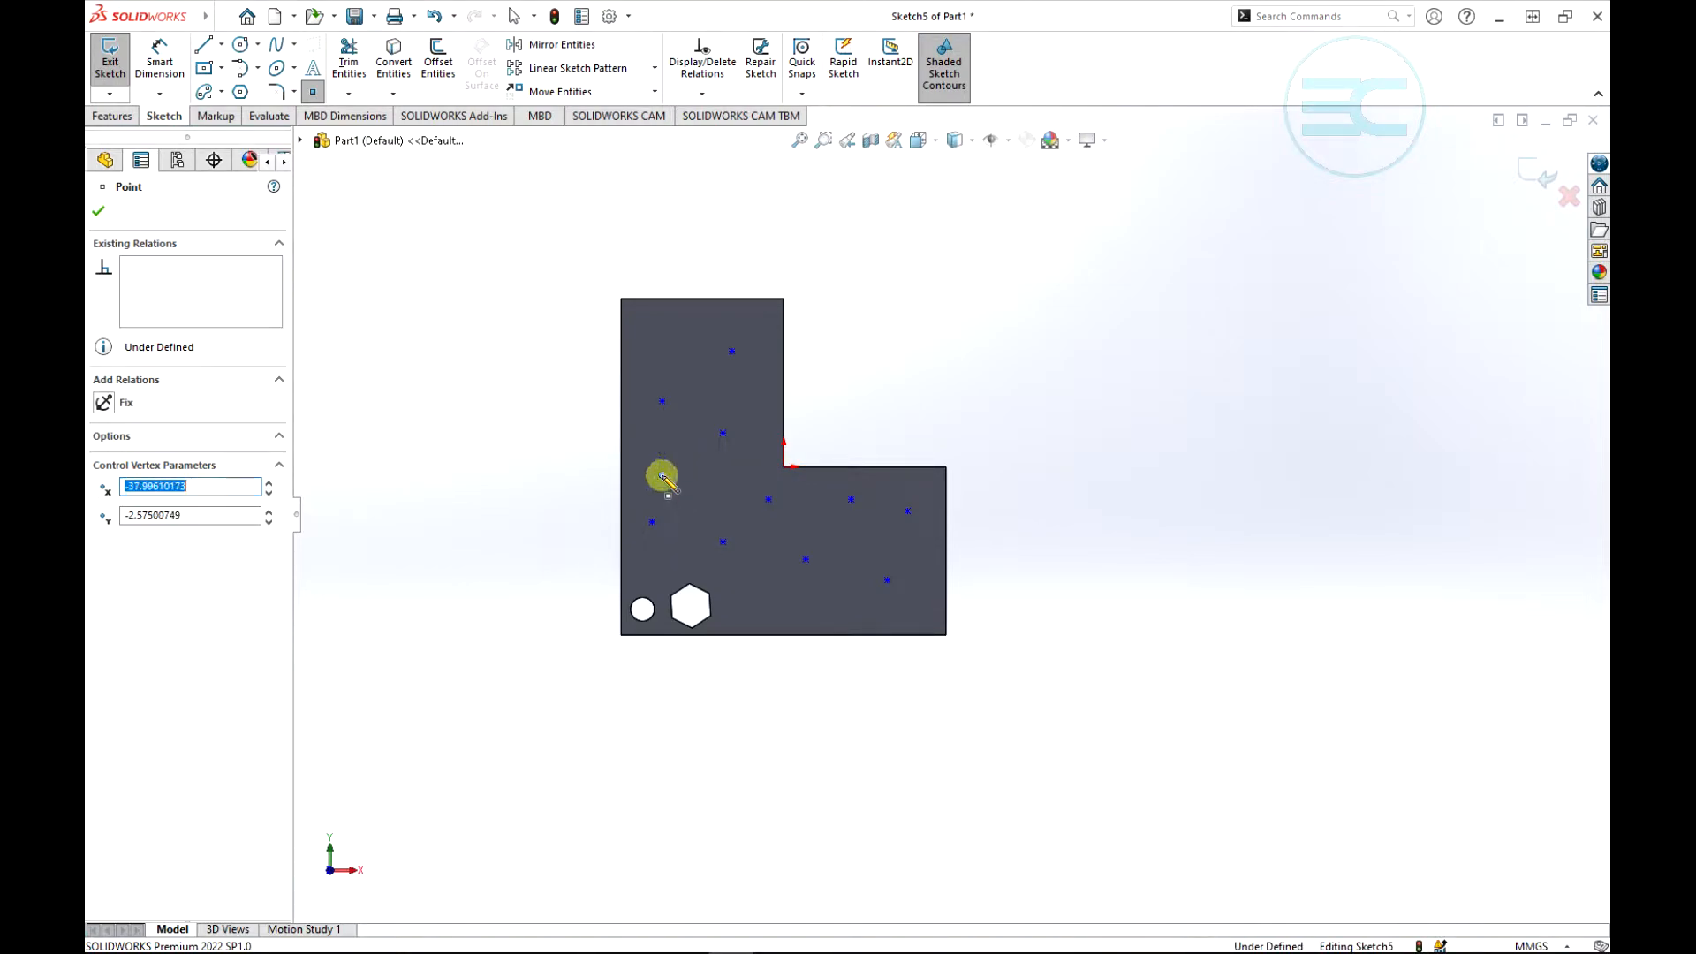
{"action": "left_click", "coordinate": [717, 488]}
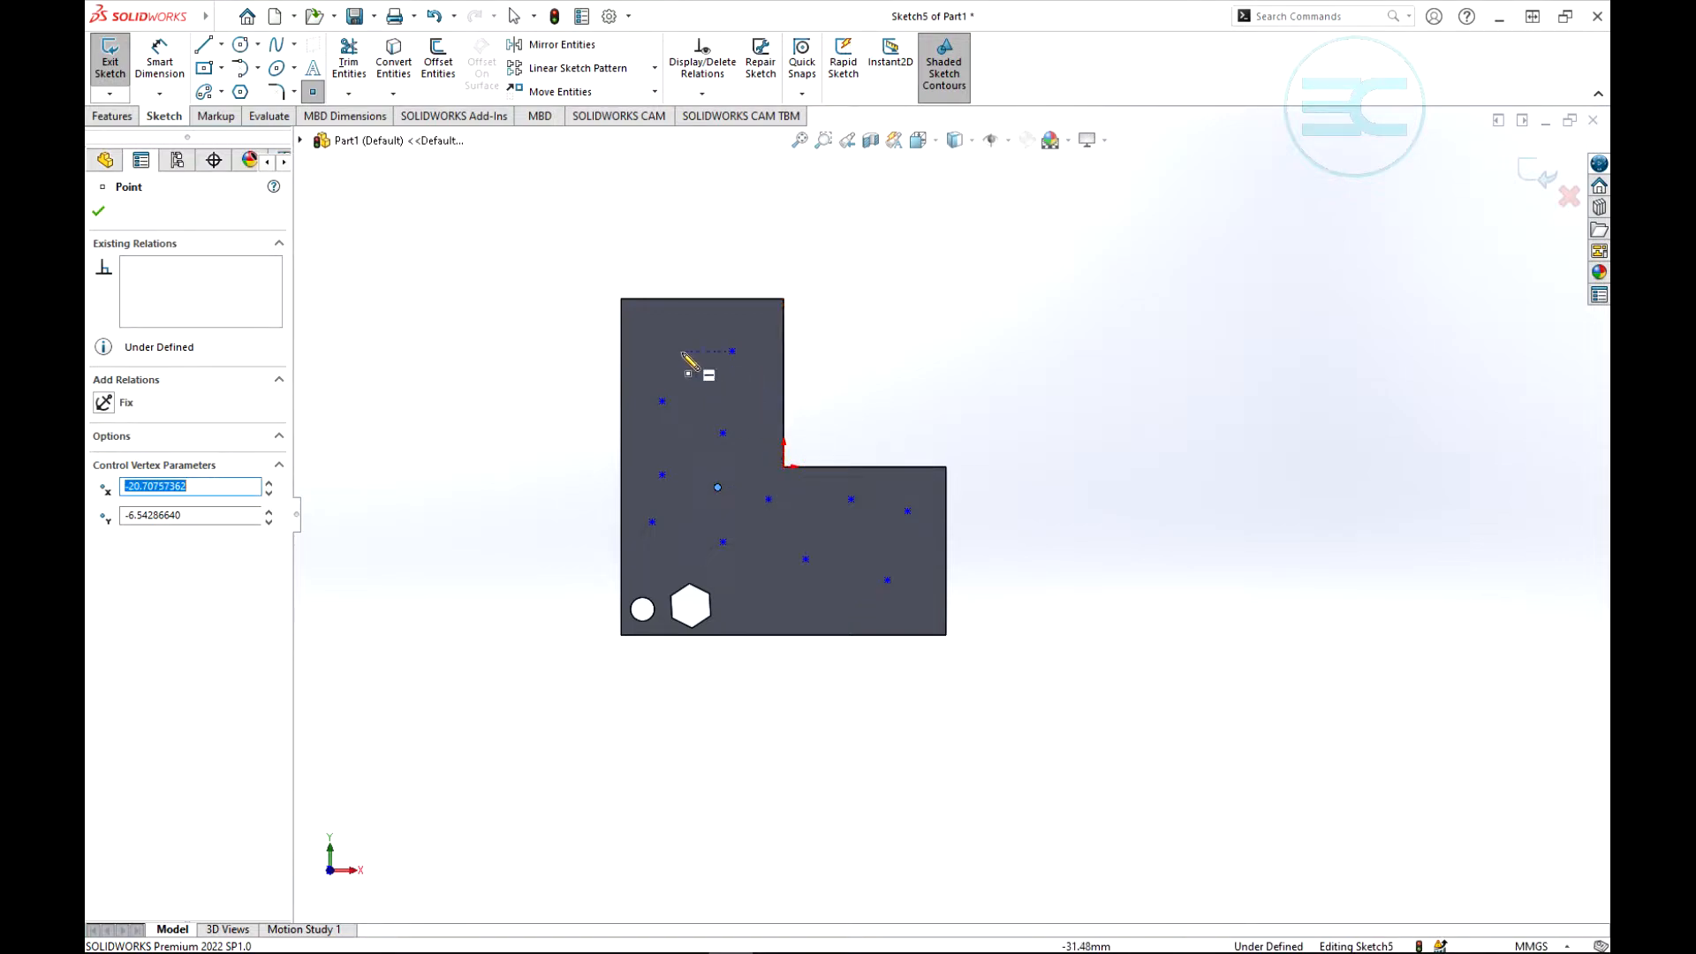
{"action": "left_click", "coordinate": [662, 336]}
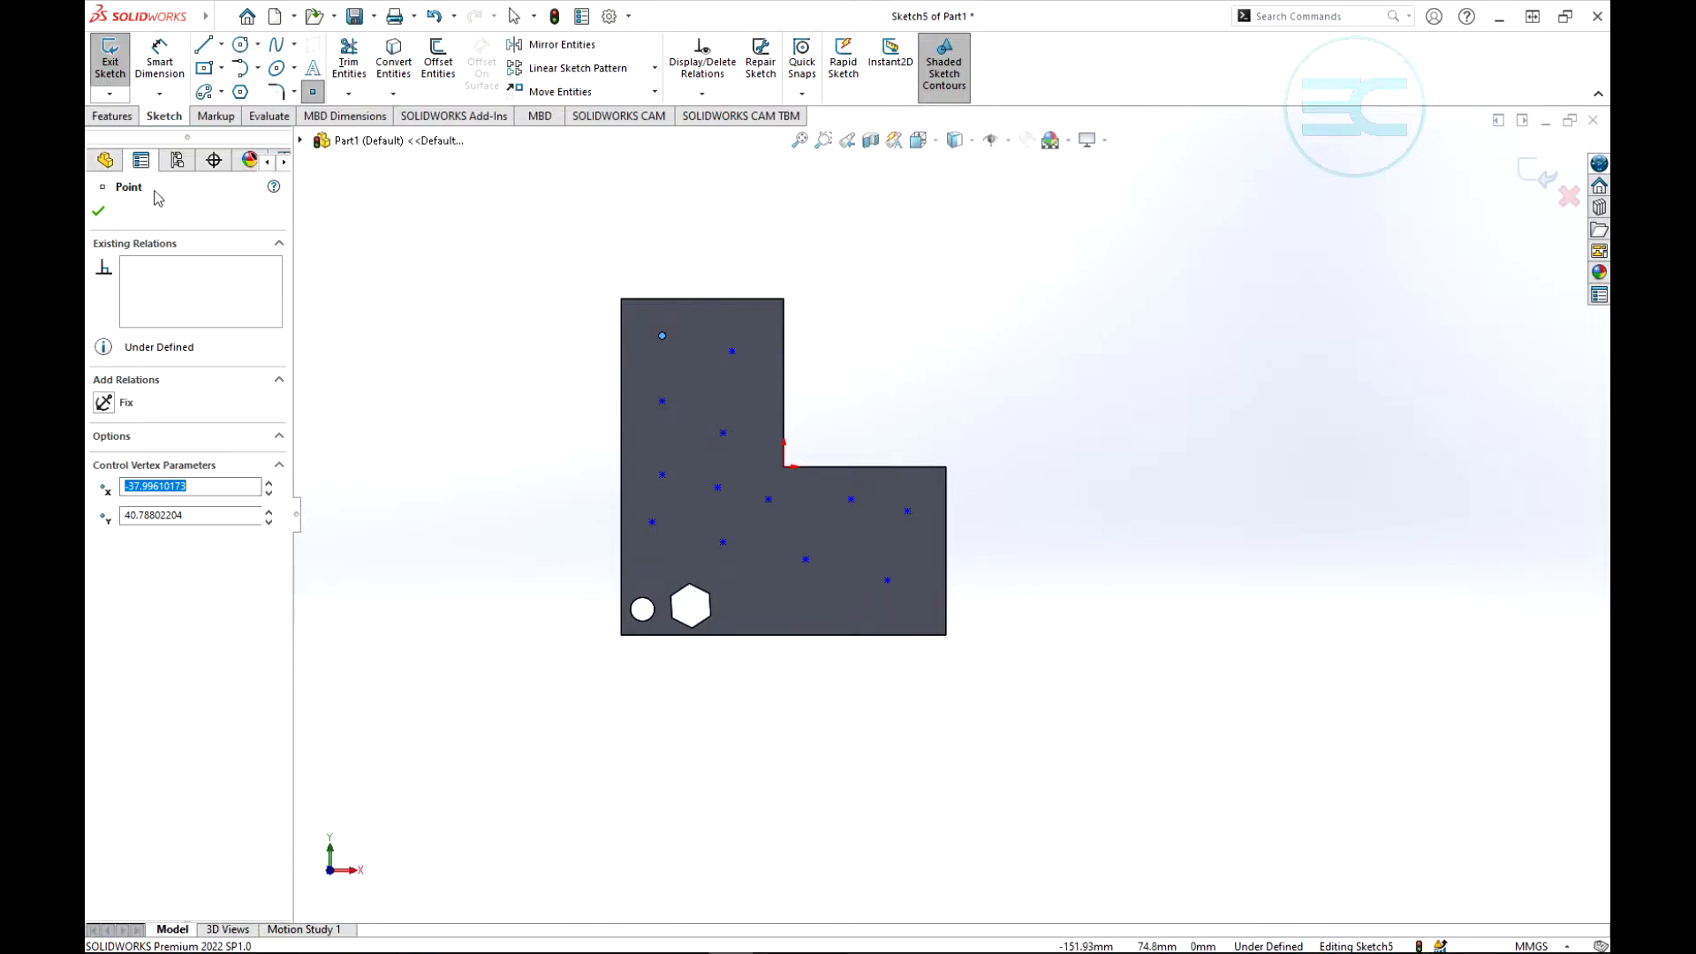
{"action": "left_click", "coordinate": [99, 214]}
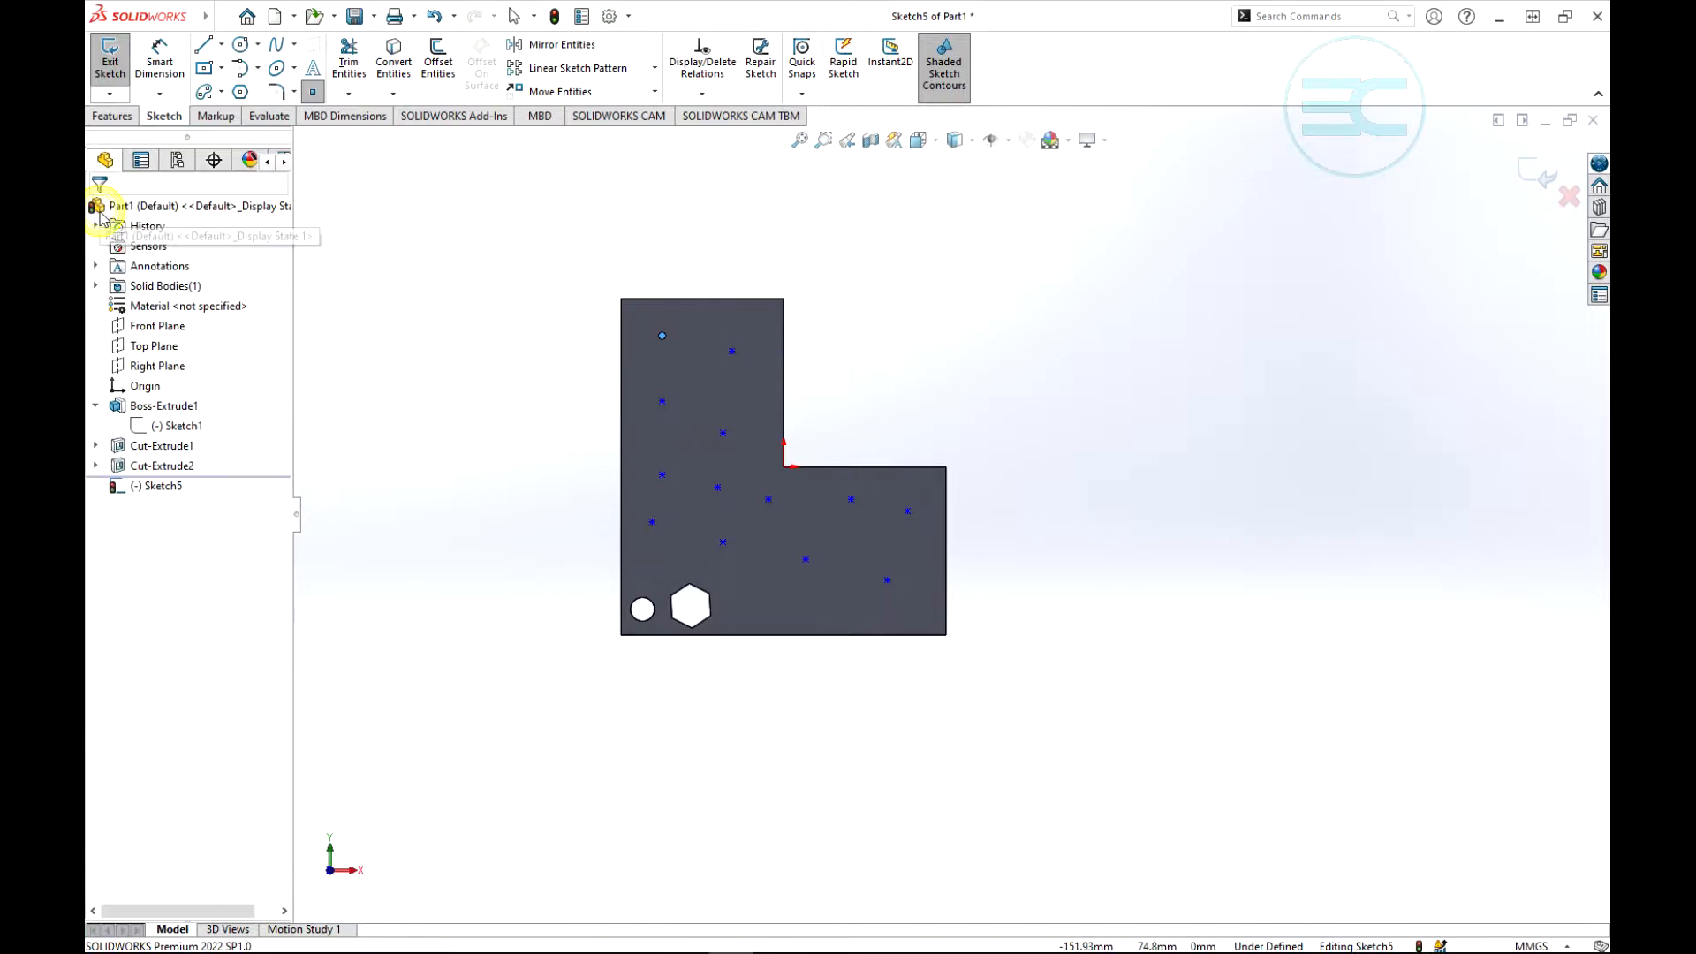
{"action": "left_click", "coordinate": [1541, 172]}
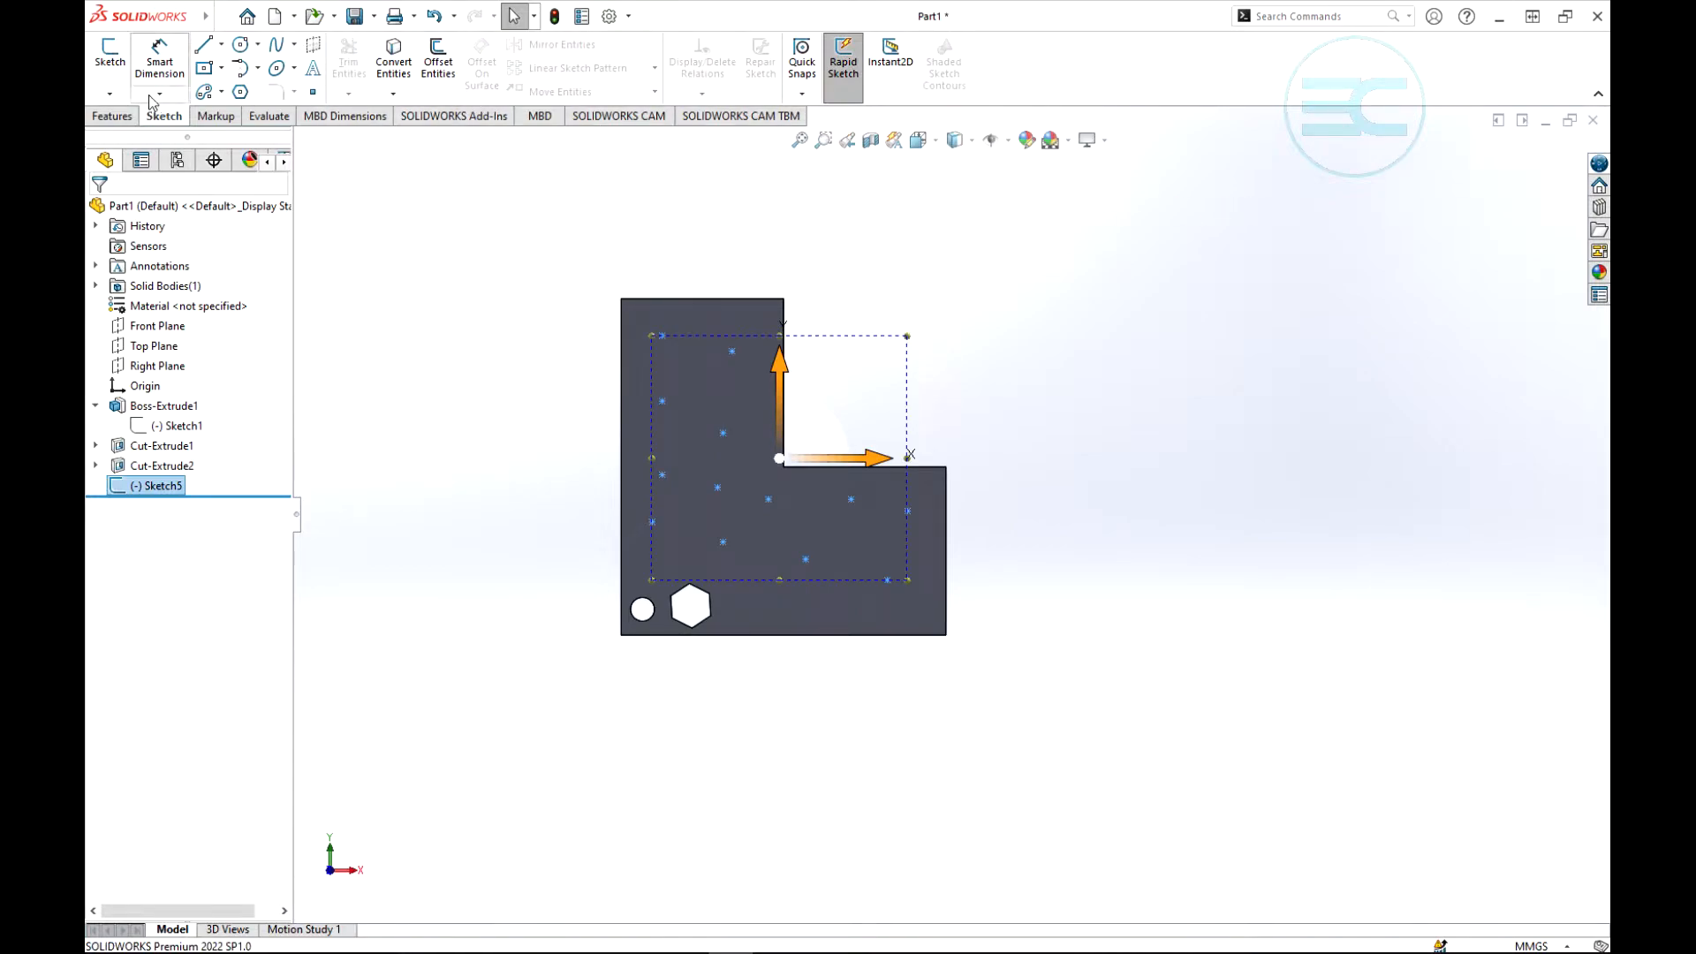
- Set up a sketch driven pattern of the circular cut, Cut-Extrude1, using the points of Sketch5
{"action": "left_click", "coordinate": [109, 116]}
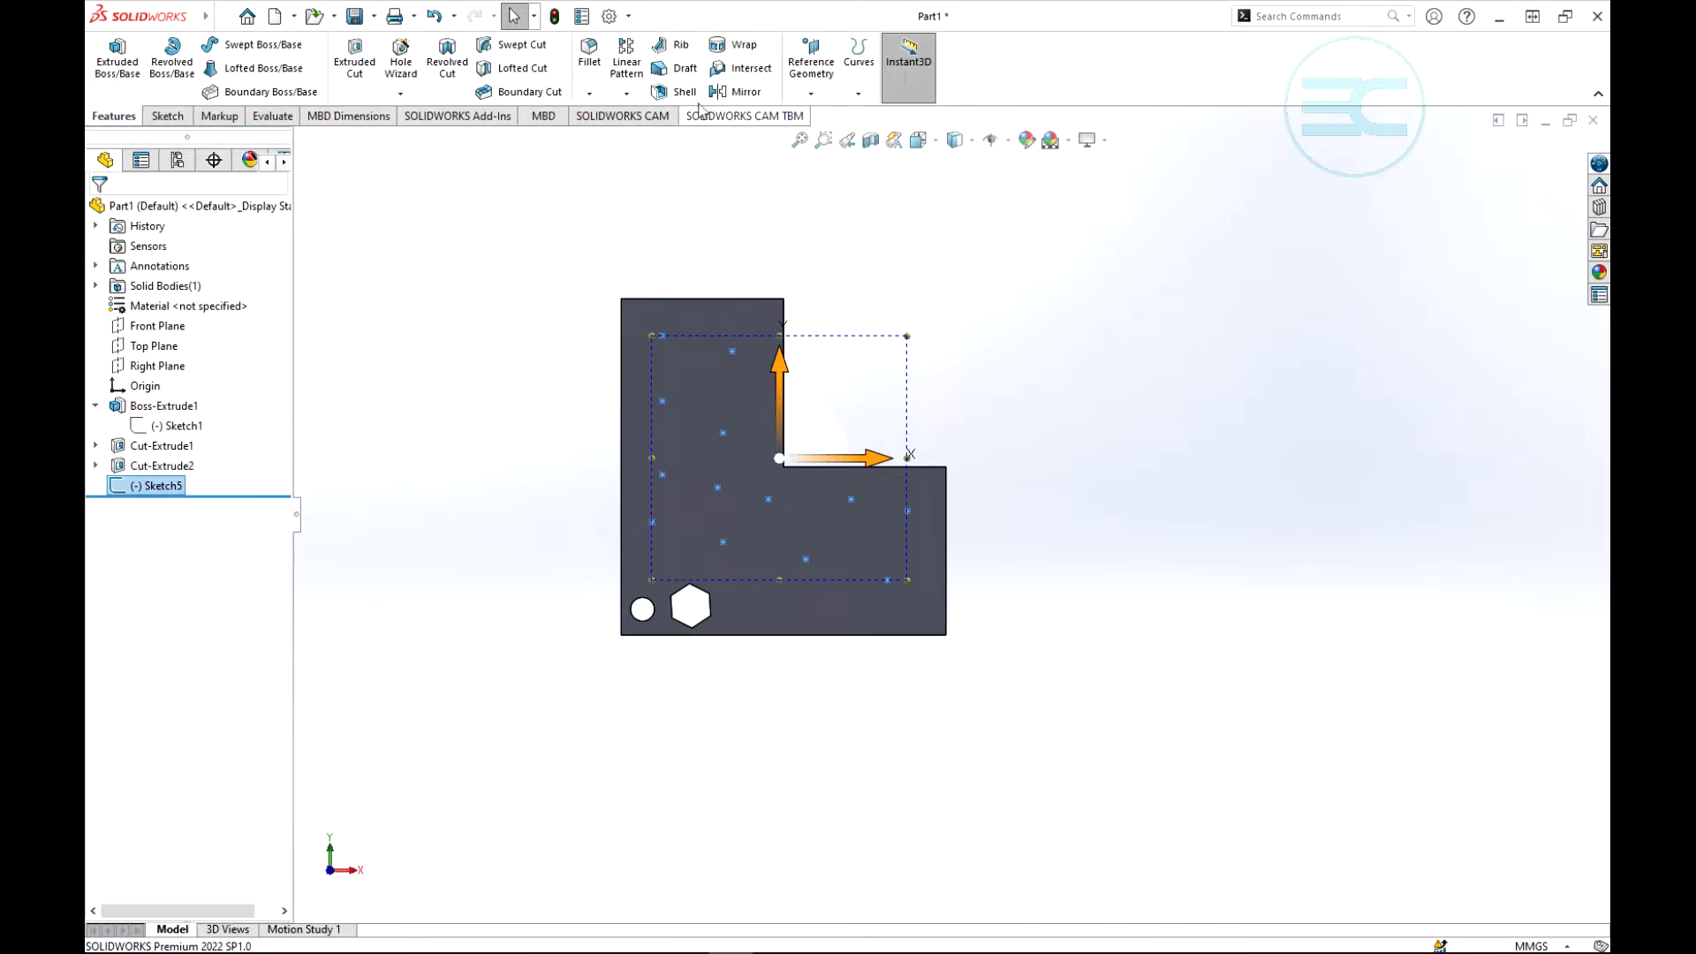
{"action": "left_click", "coordinate": [627, 95]}
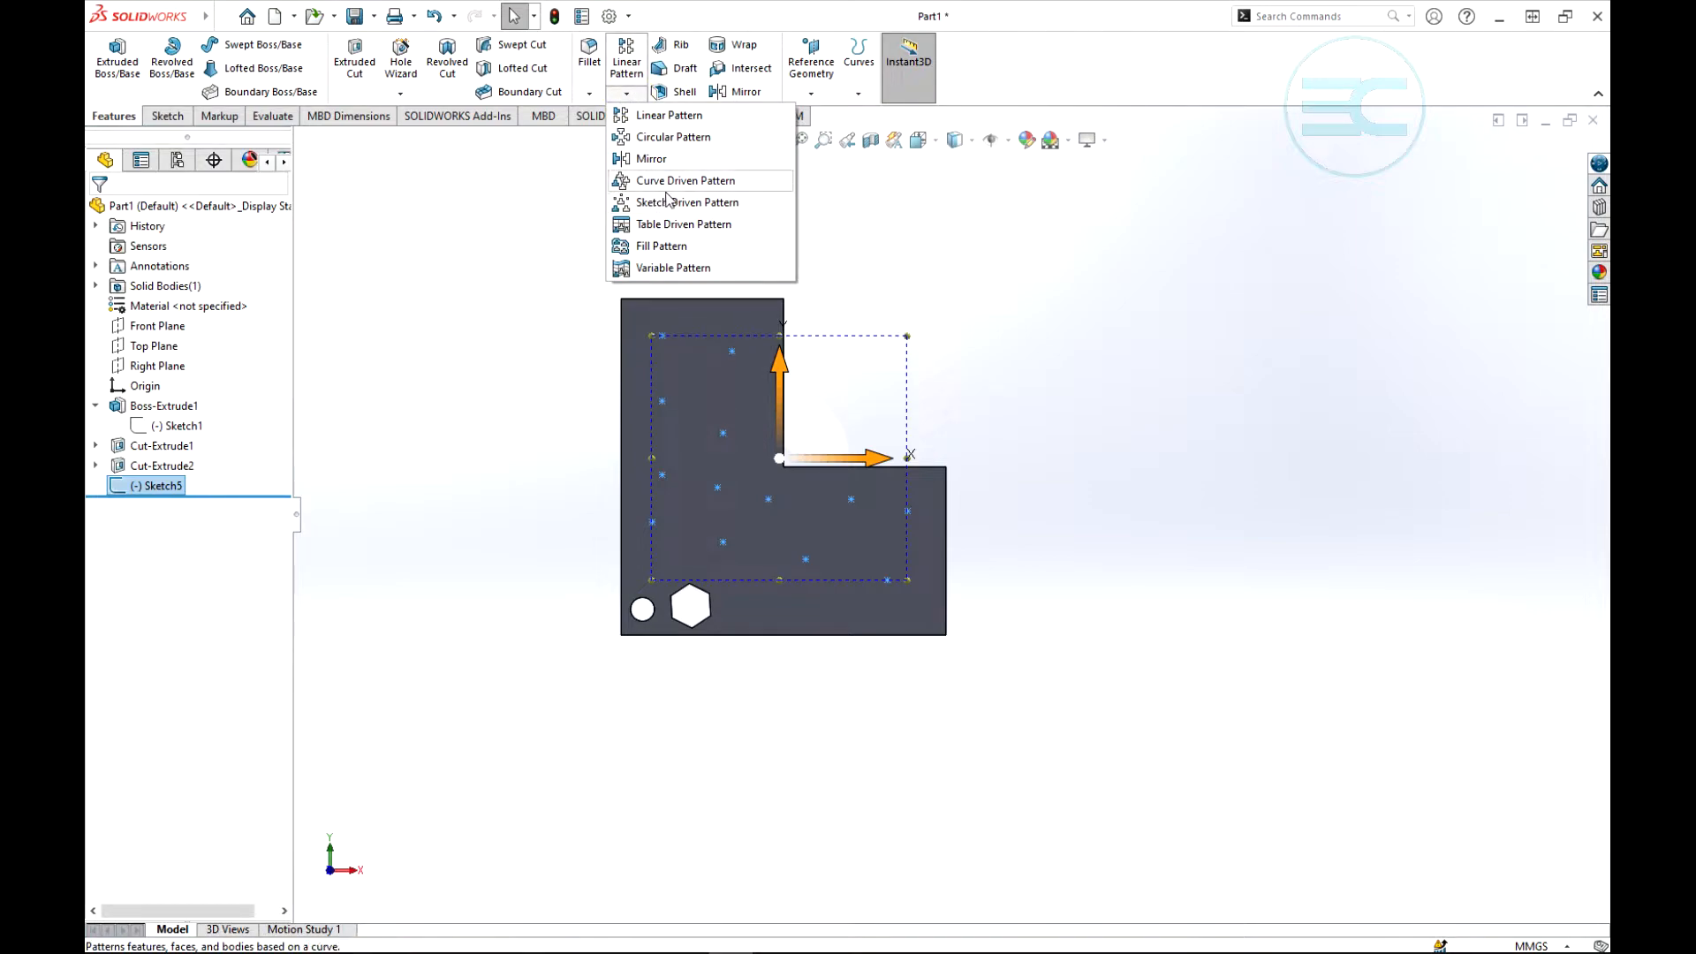
{"action": "left_click", "coordinate": [664, 203]}
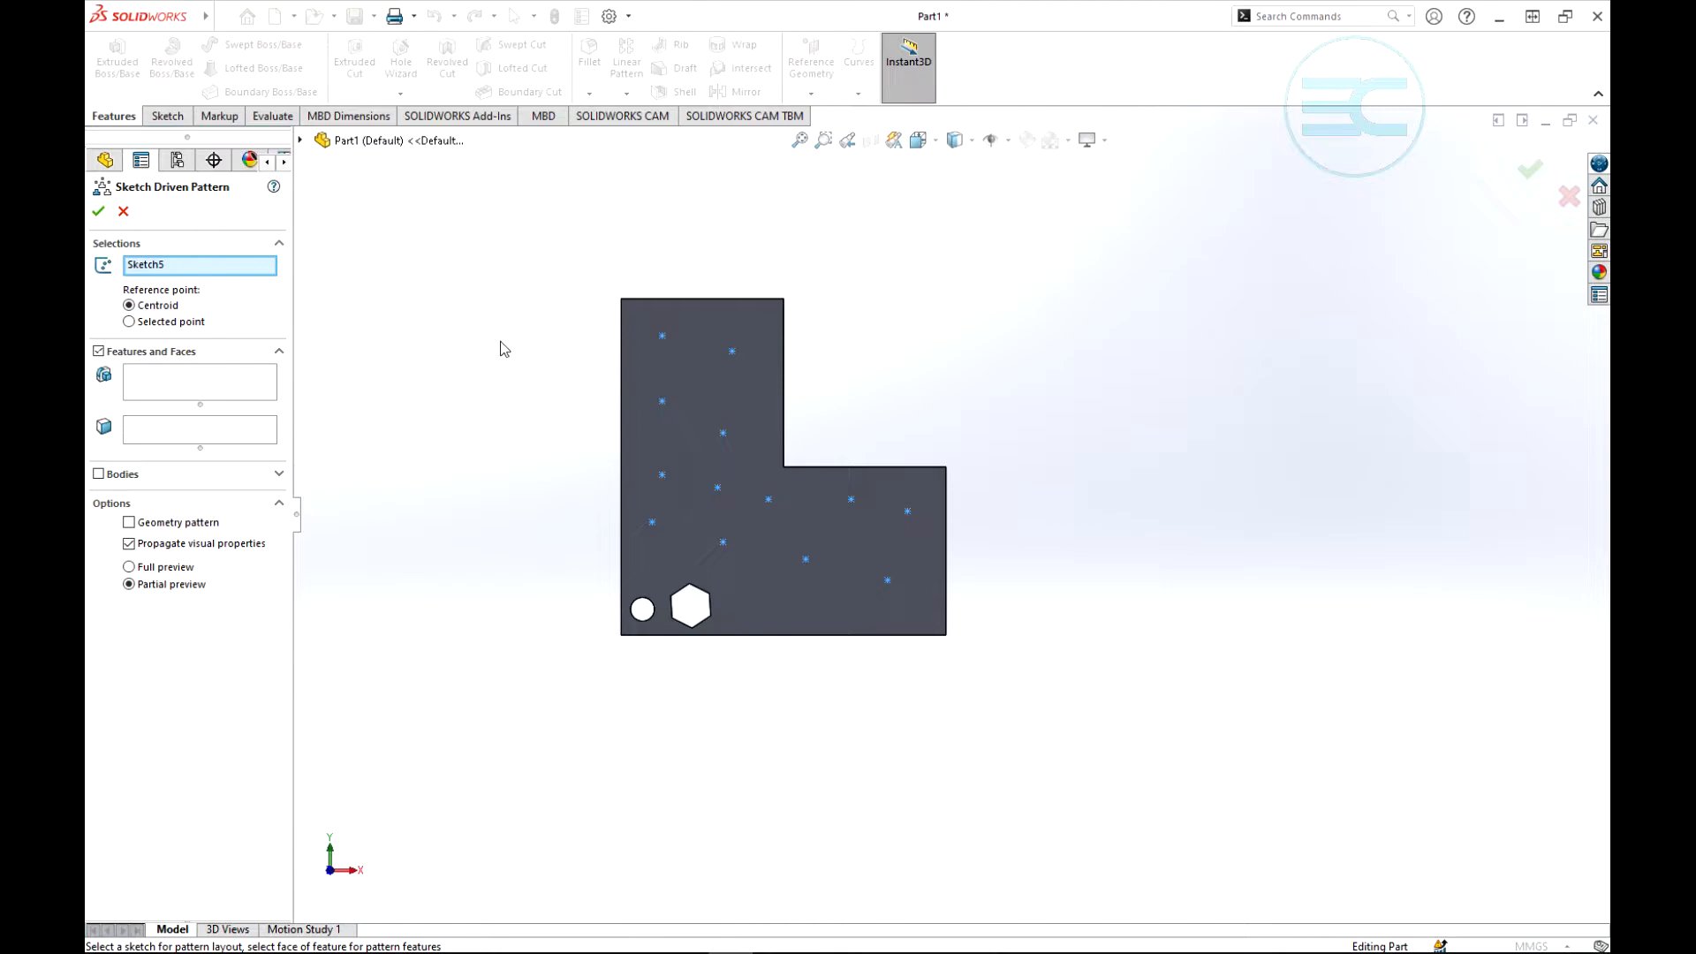
{"action": "left_click", "coordinate": [158, 388]}
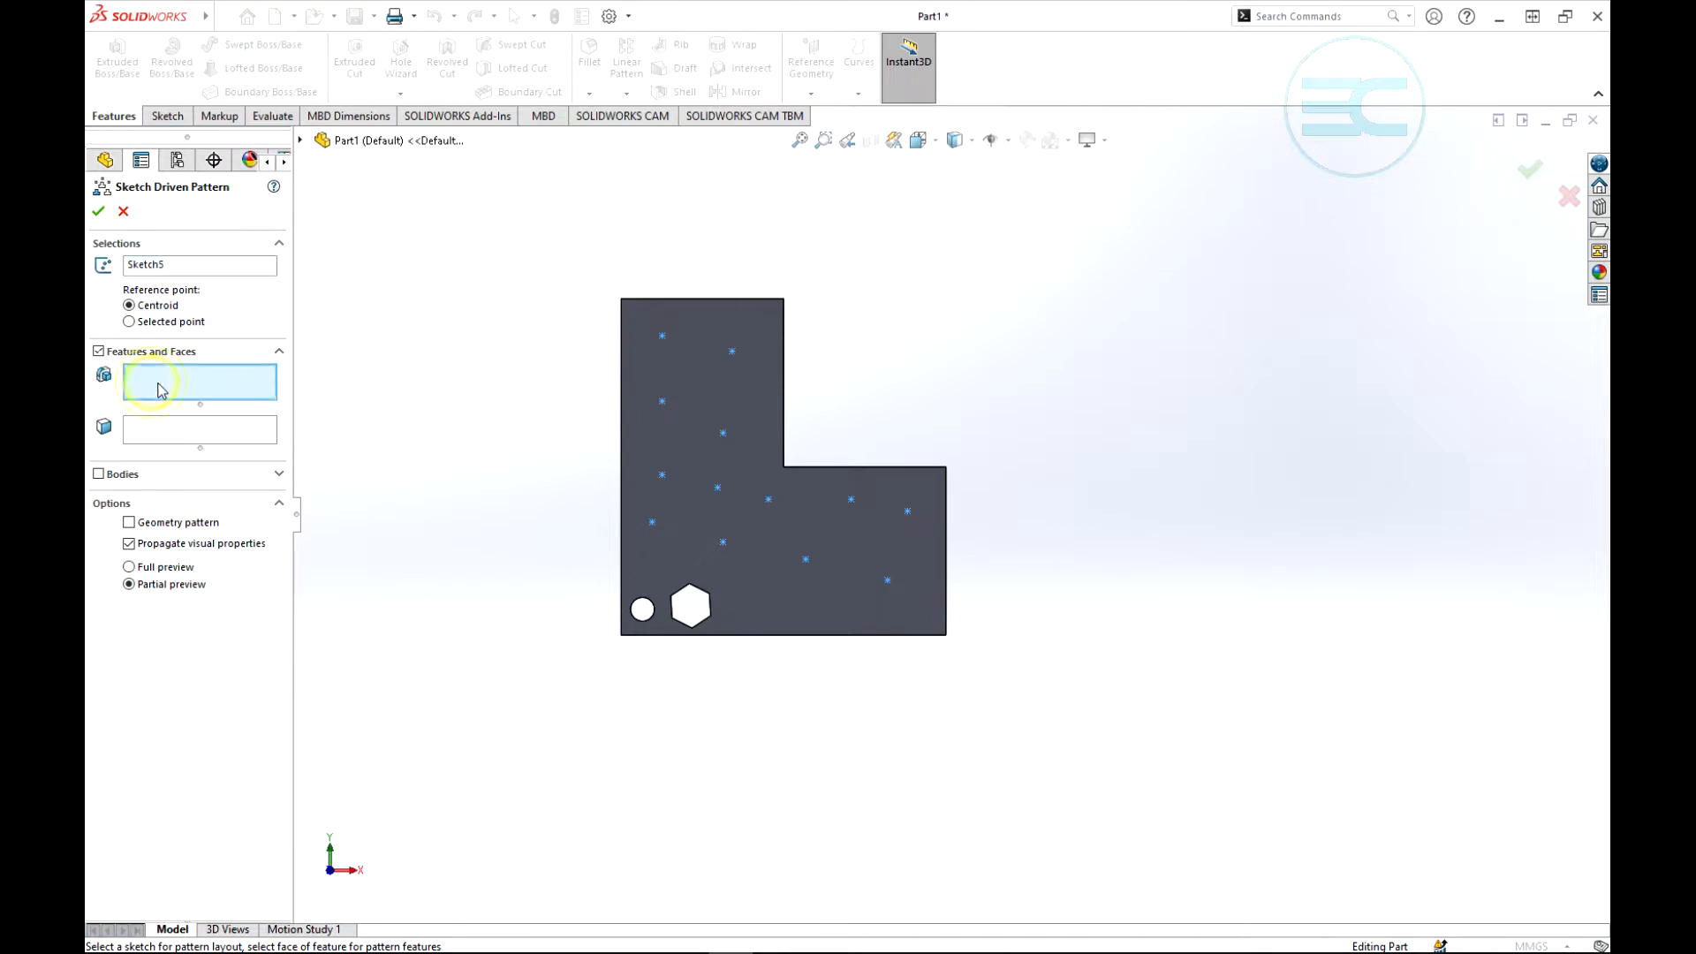
{"action": "left_click", "coordinate": [301, 141]}
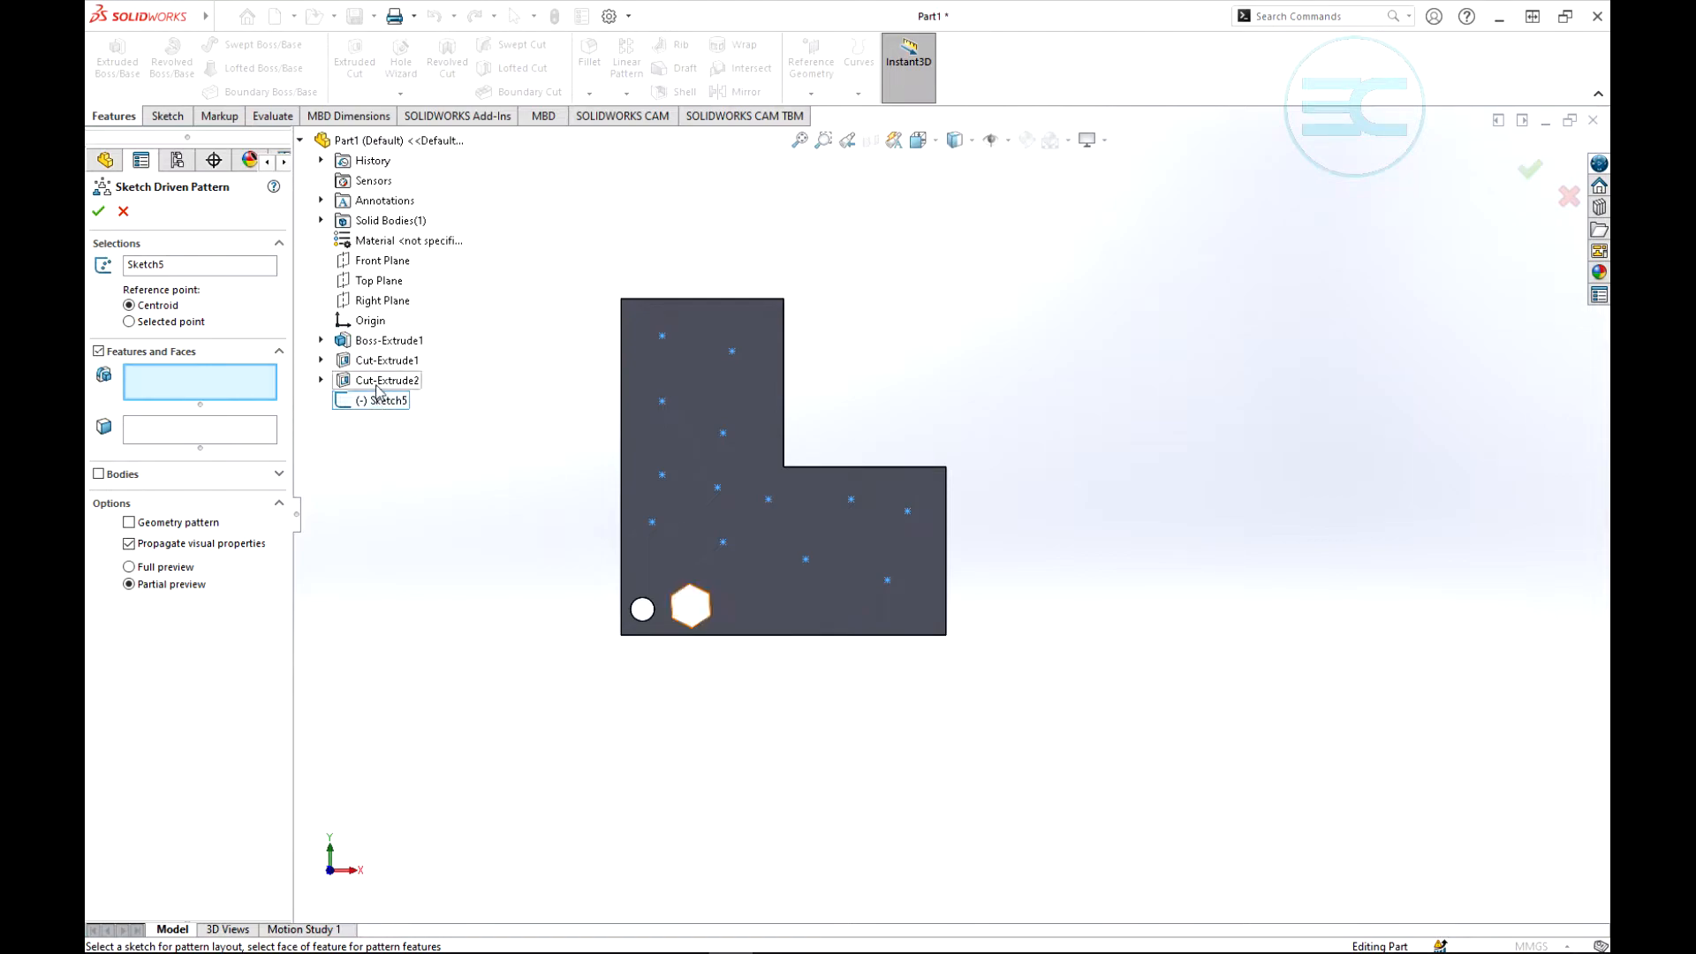
{"action": "middle_click_drag", "start_coordinate": [797, 707], "coordinate": [717, 688]}
{"action": "scroll", "coordinate": [659, 628], "scroll_direction": "down", "scroll_amount": 5}
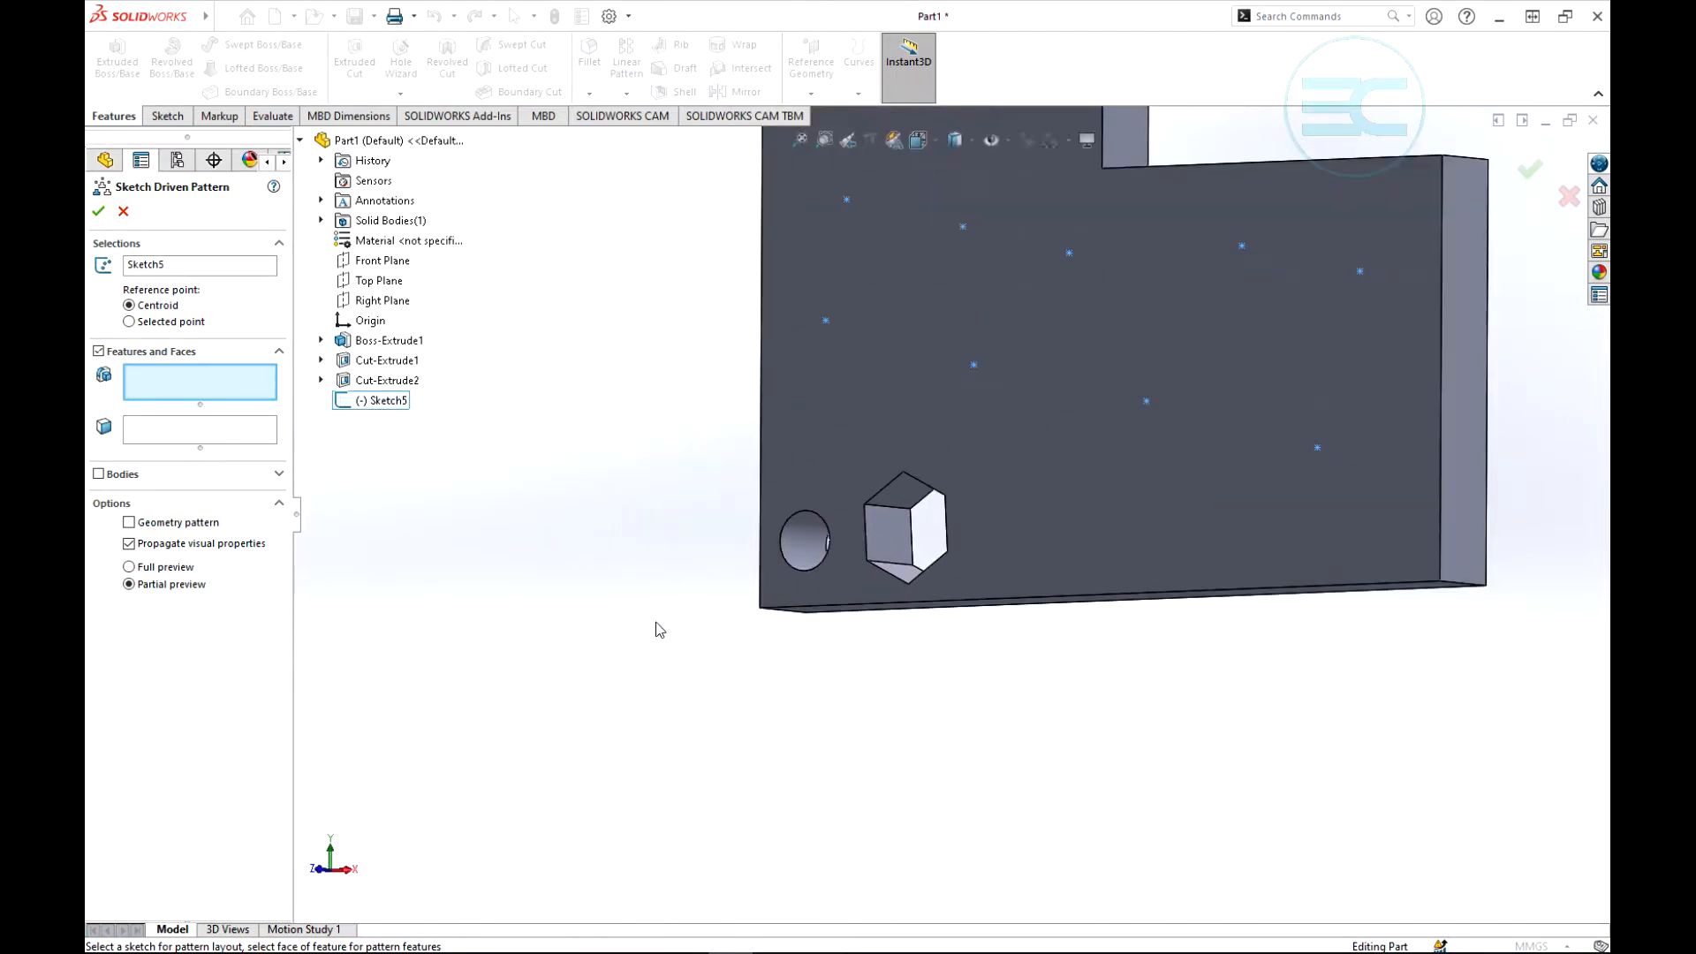
{"action": "left_click", "coordinate": [805, 547]}
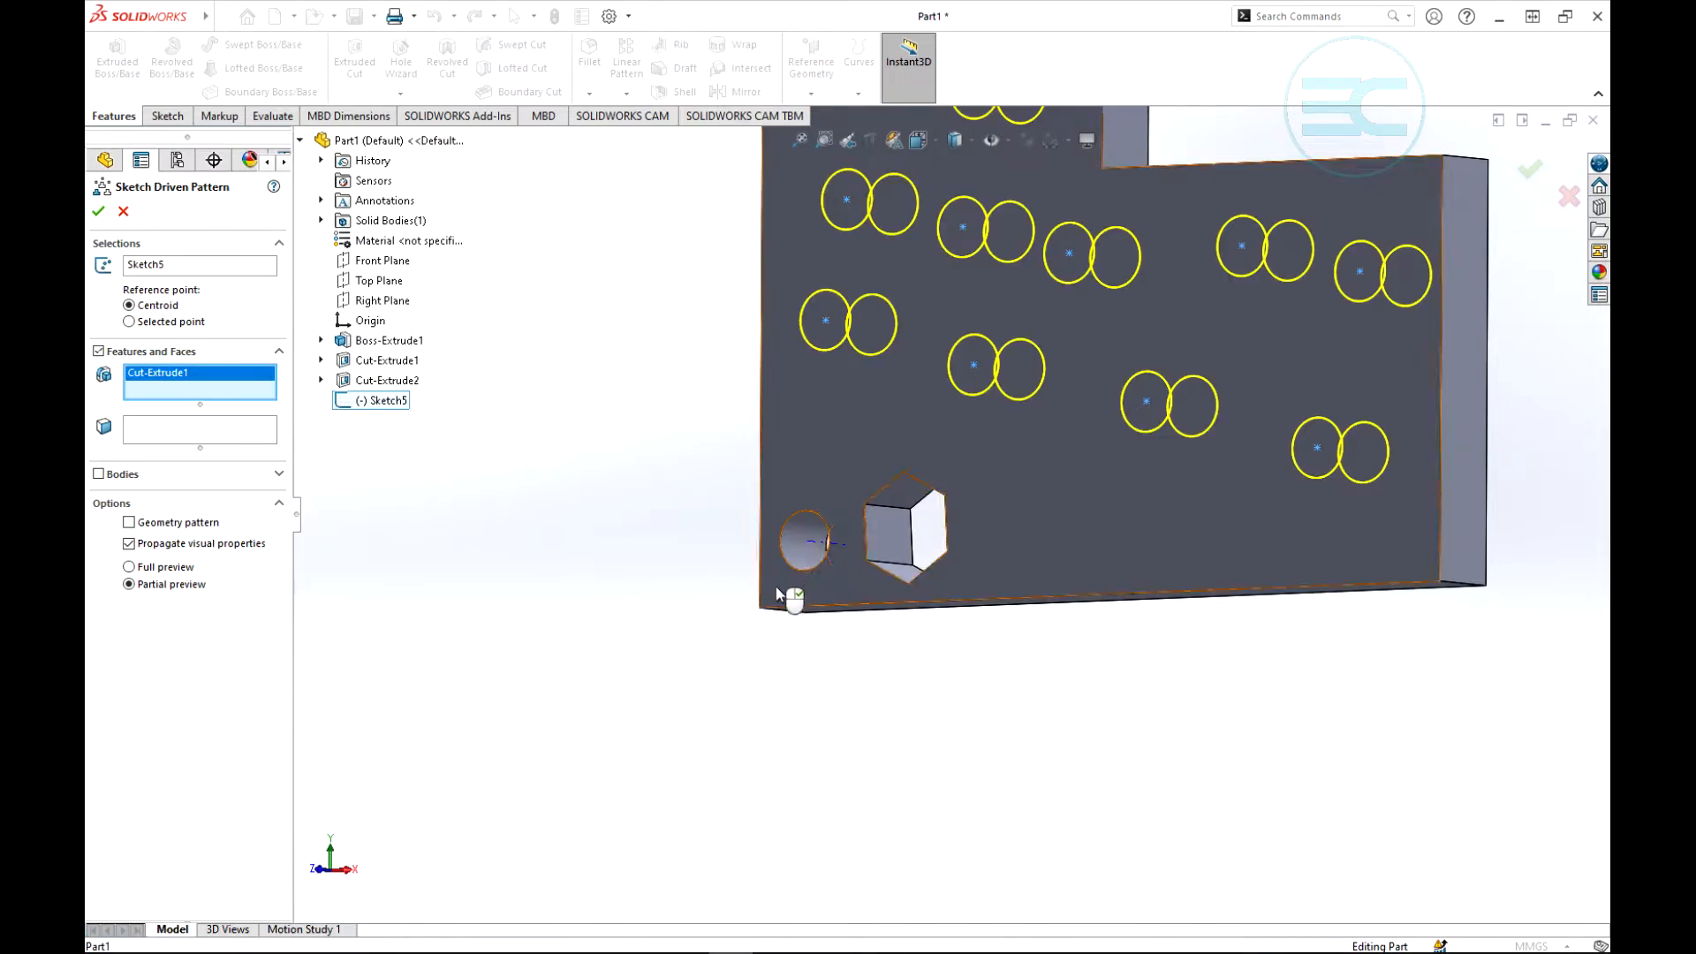
{"action": "middle_click_drag", "start_coordinate": [643, 592], "coordinate": [751, 579]}
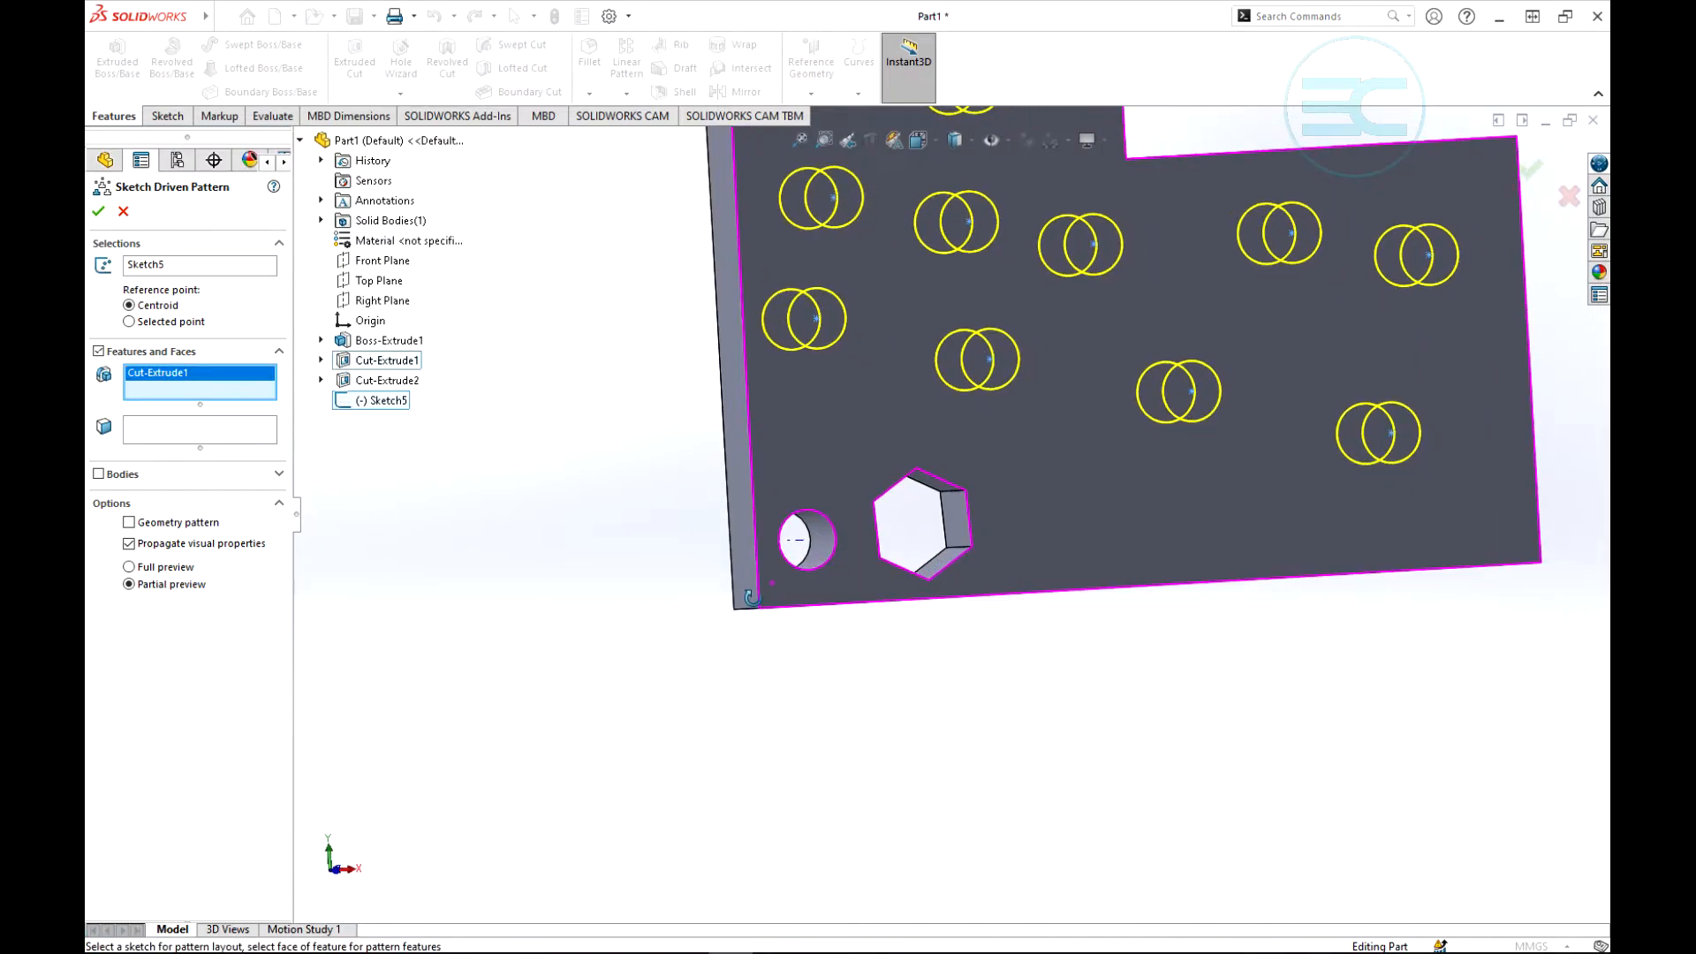
{"action": "scroll", "coordinate": [706, 584], "scroll_direction": "up", "scroll_amount": 6}
{"action": "scroll", "coordinate": [1069, 309], "scroll_direction": "down", "scroll_amount": 3}
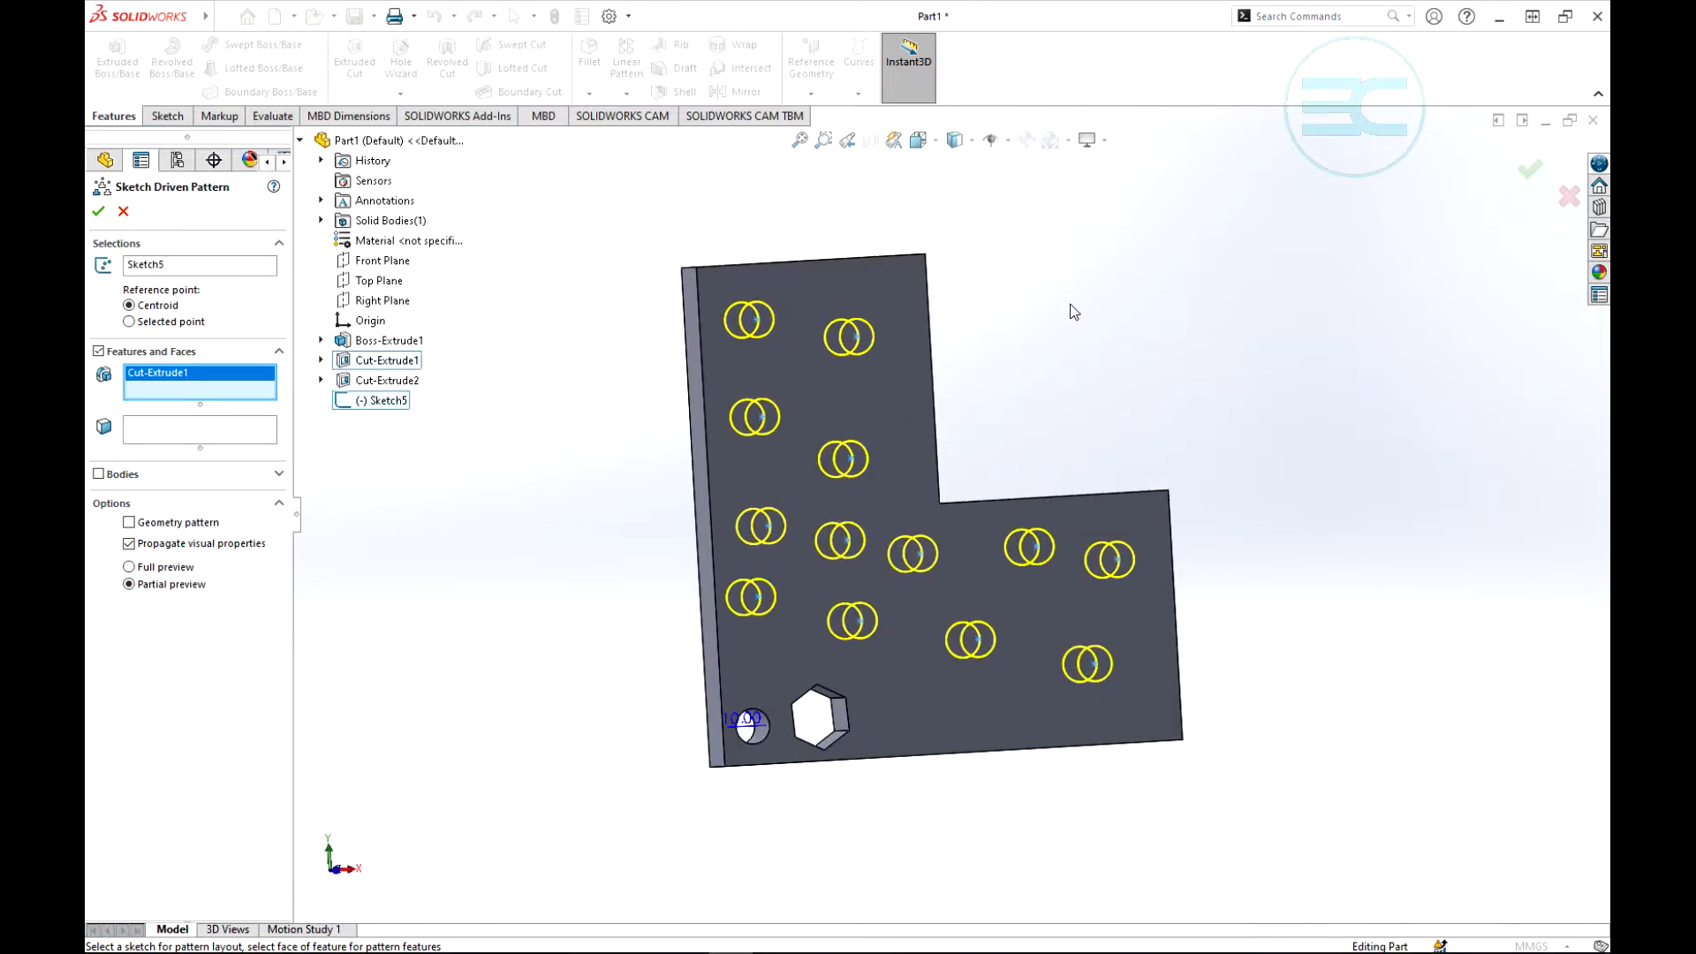
{"action": "middle_click_drag", "start_coordinate": [1076, 332], "coordinate": [1026, 329]}
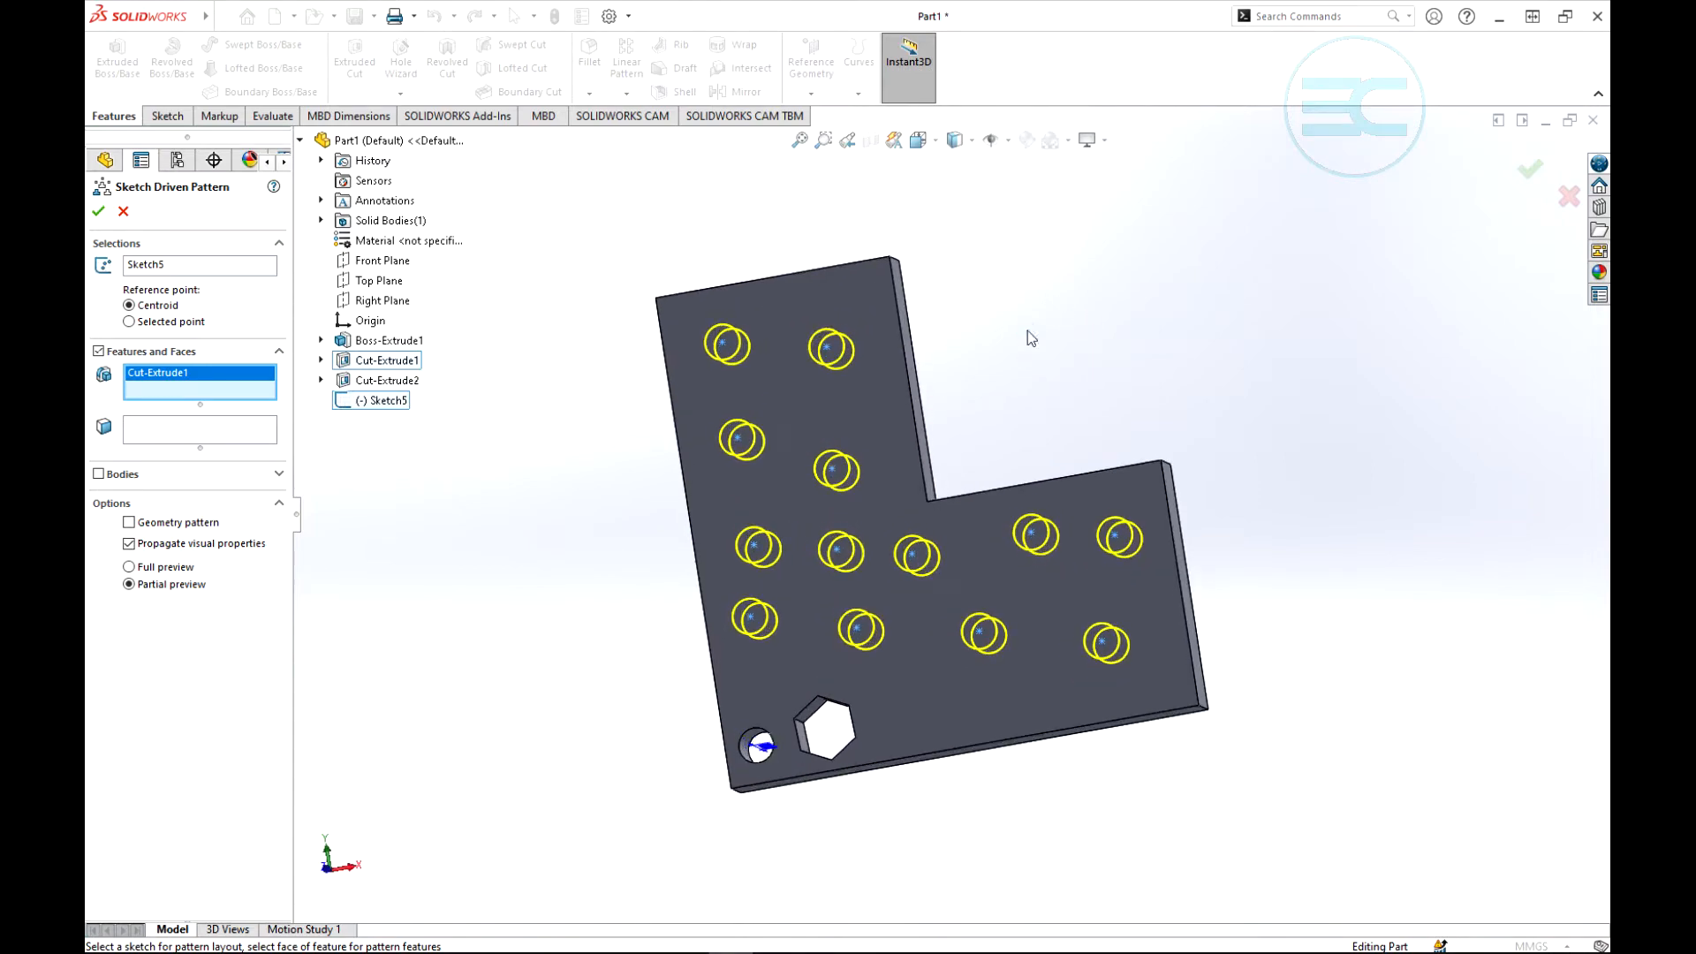
- Try the Selected point reference, return it to Centroid, and cancel the circular cut's sketch driven pattern
{"action": "left_click", "coordinate": [129, 323]}
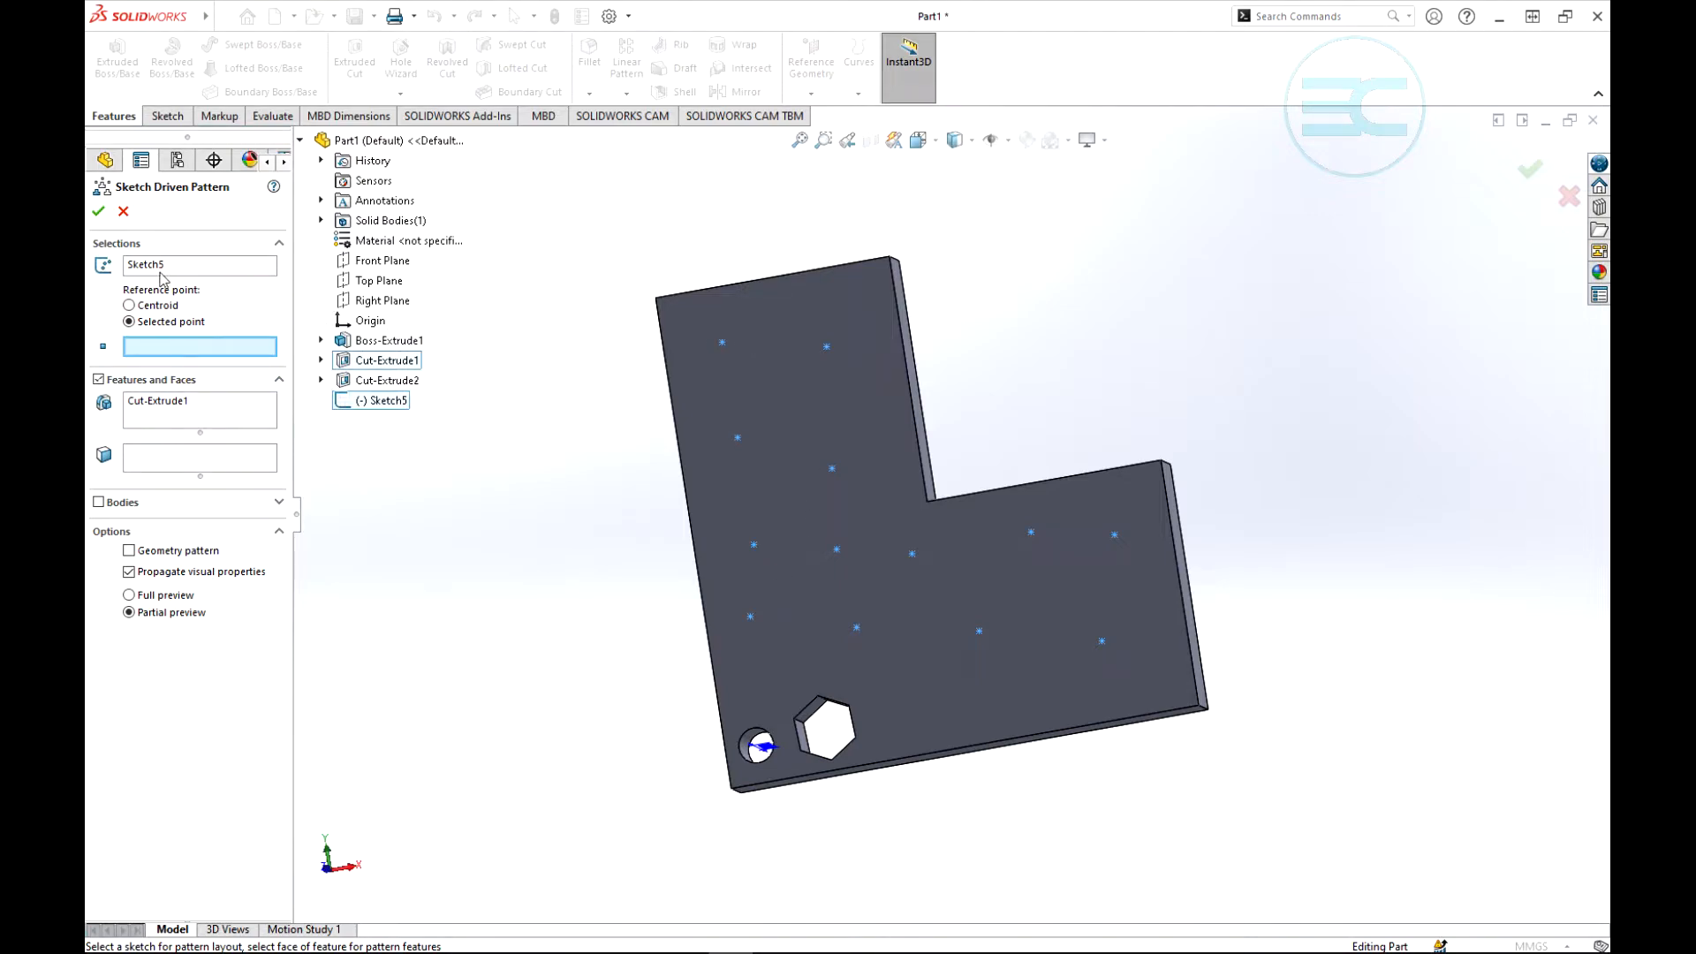
{"action": "left_click", "coordinate": [128, 306]}
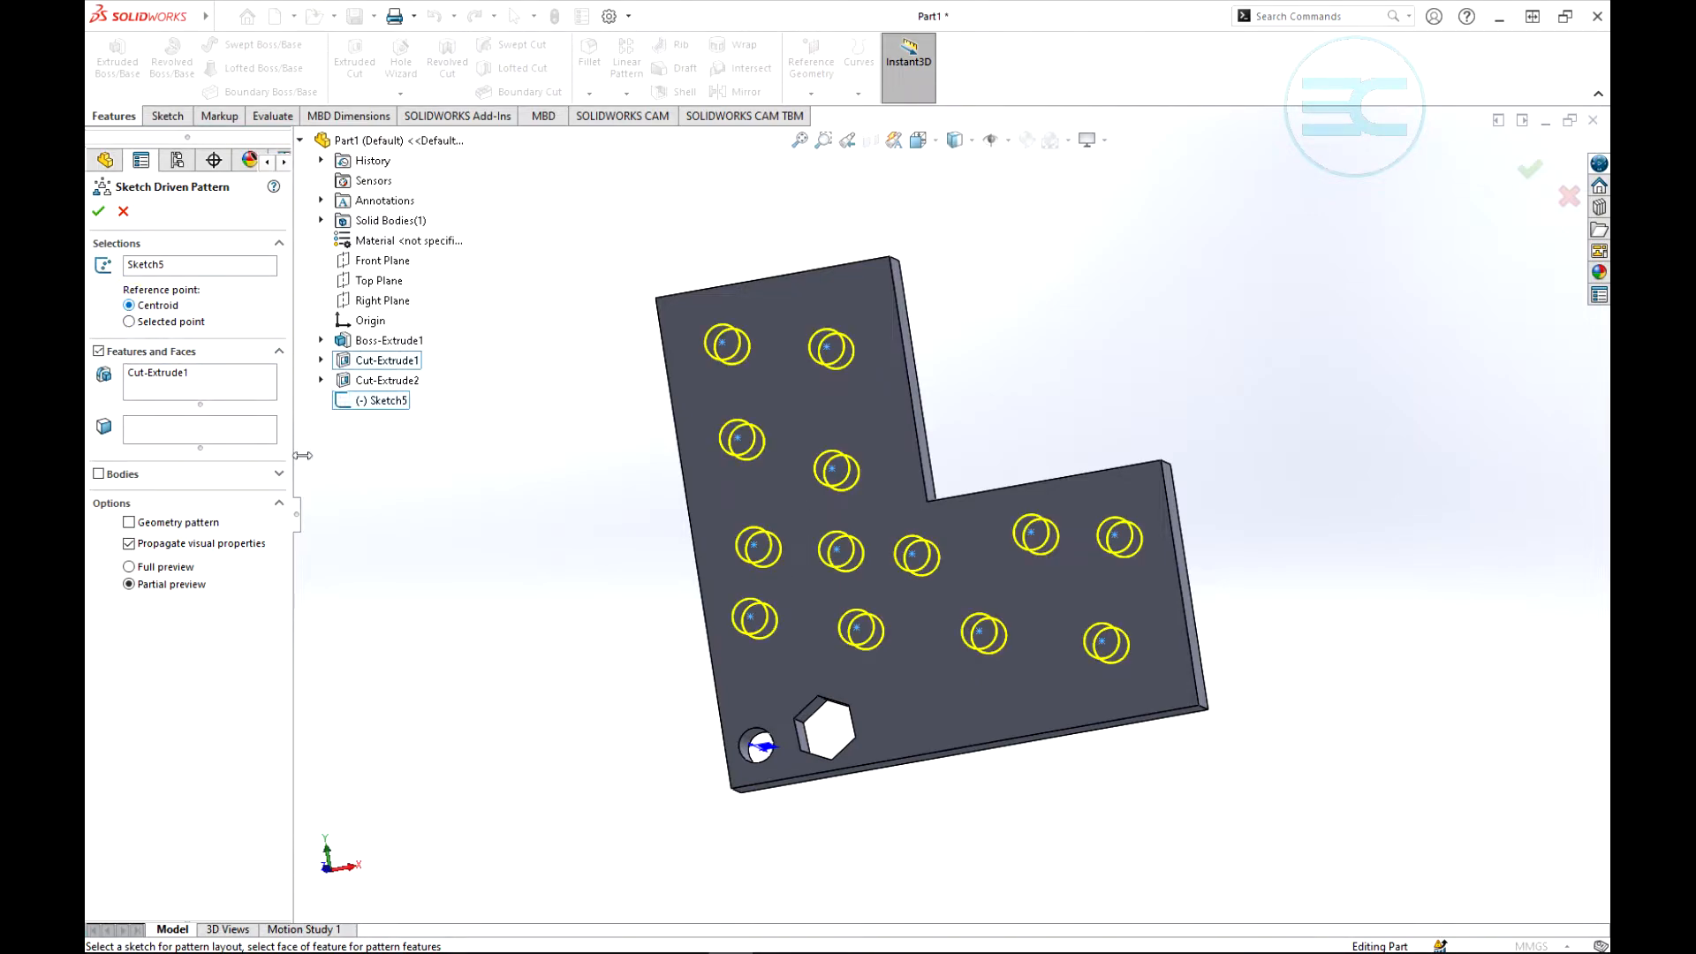
{"action": "mouse_move", "coordinate": [1079, 363]}
{"action": "middle_mouse_down"}
{"action": "mouse_move", "coordinate": [1253, 379]}
{"action": "mouse_move", "coordinate": [1322, 472]}
{"action": "mouse_move", "coordinate": [980, 382]}
{"action": "mouse_move", "coordinate": [1177, 469]}
{"action": "mouse_move", "coordinate": [1068, 416]}
{"action": "mouse_move", "coordinate": [1085, 344]}
{"action": "middle_mouse_up"}
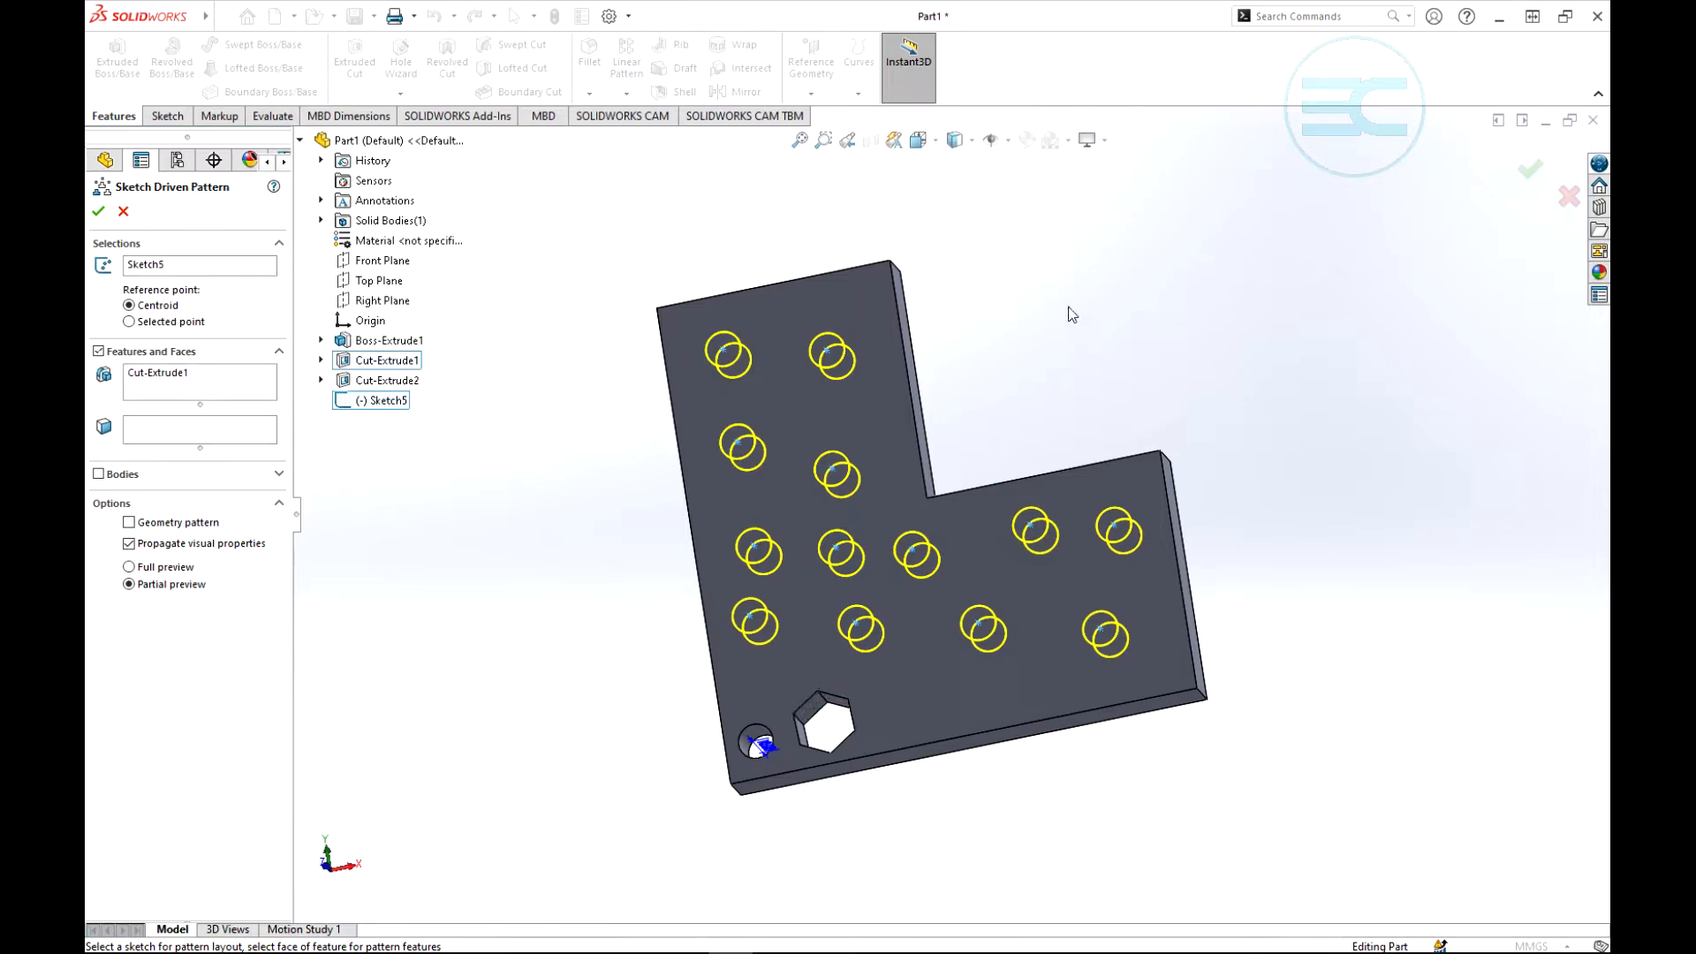
{"action": "left_click", "coordinate": [124, 213]}
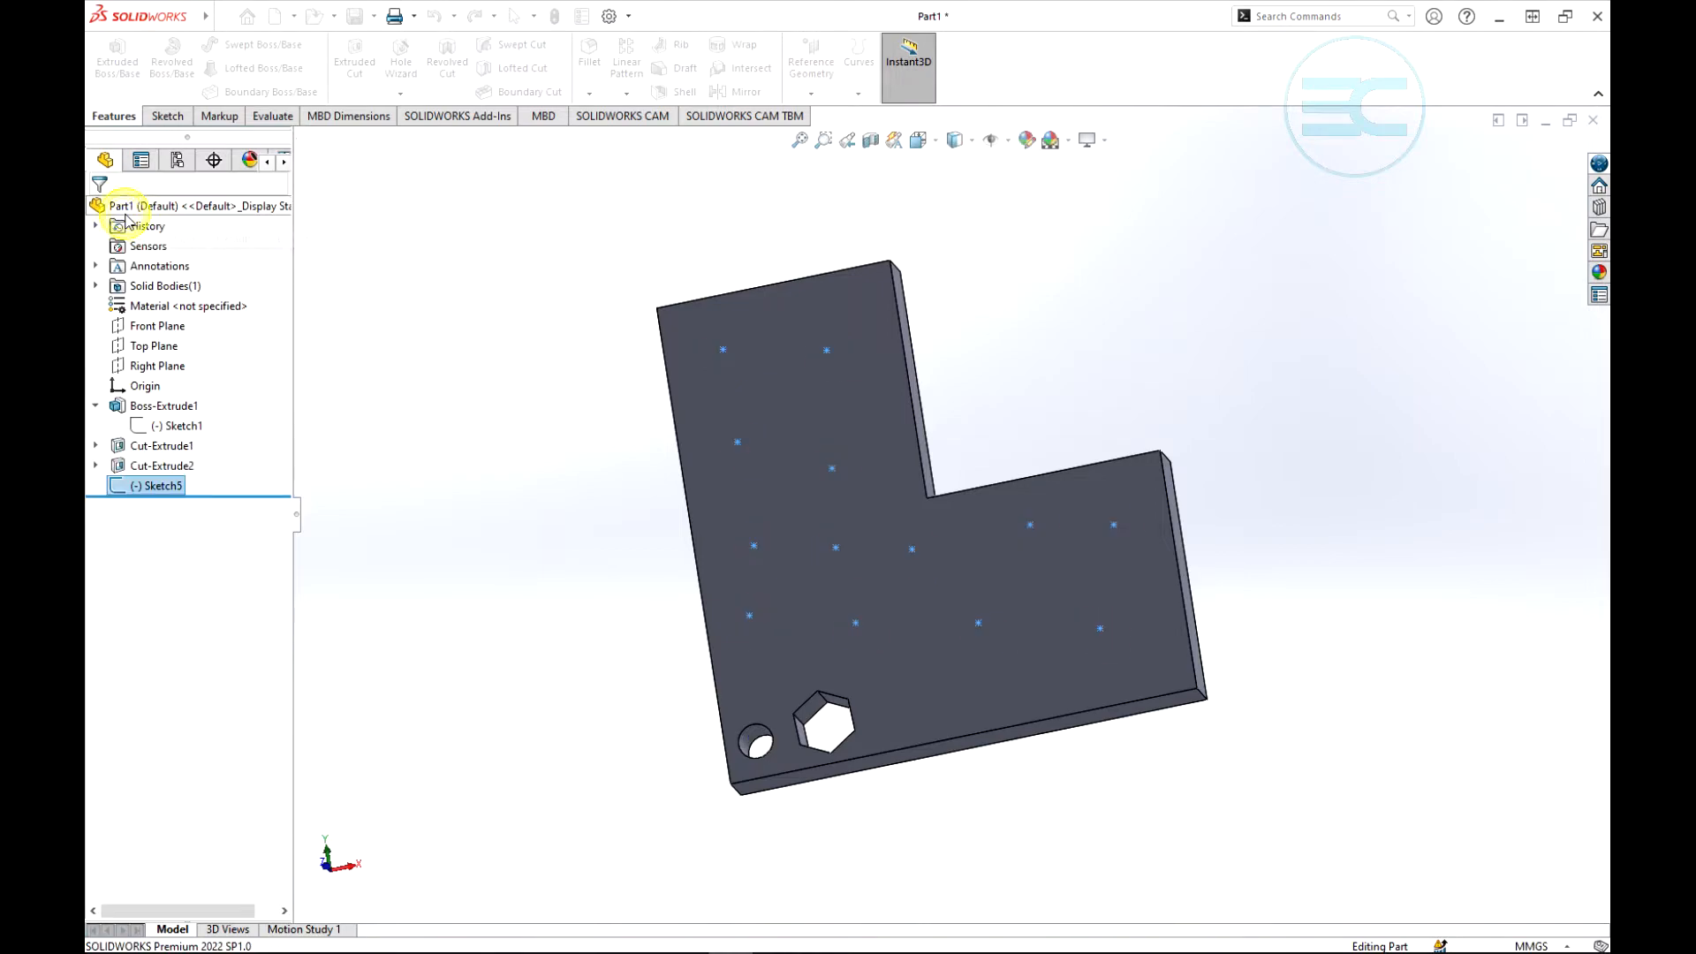
{"action": "left_click", "coordinate": [1031, 317]}
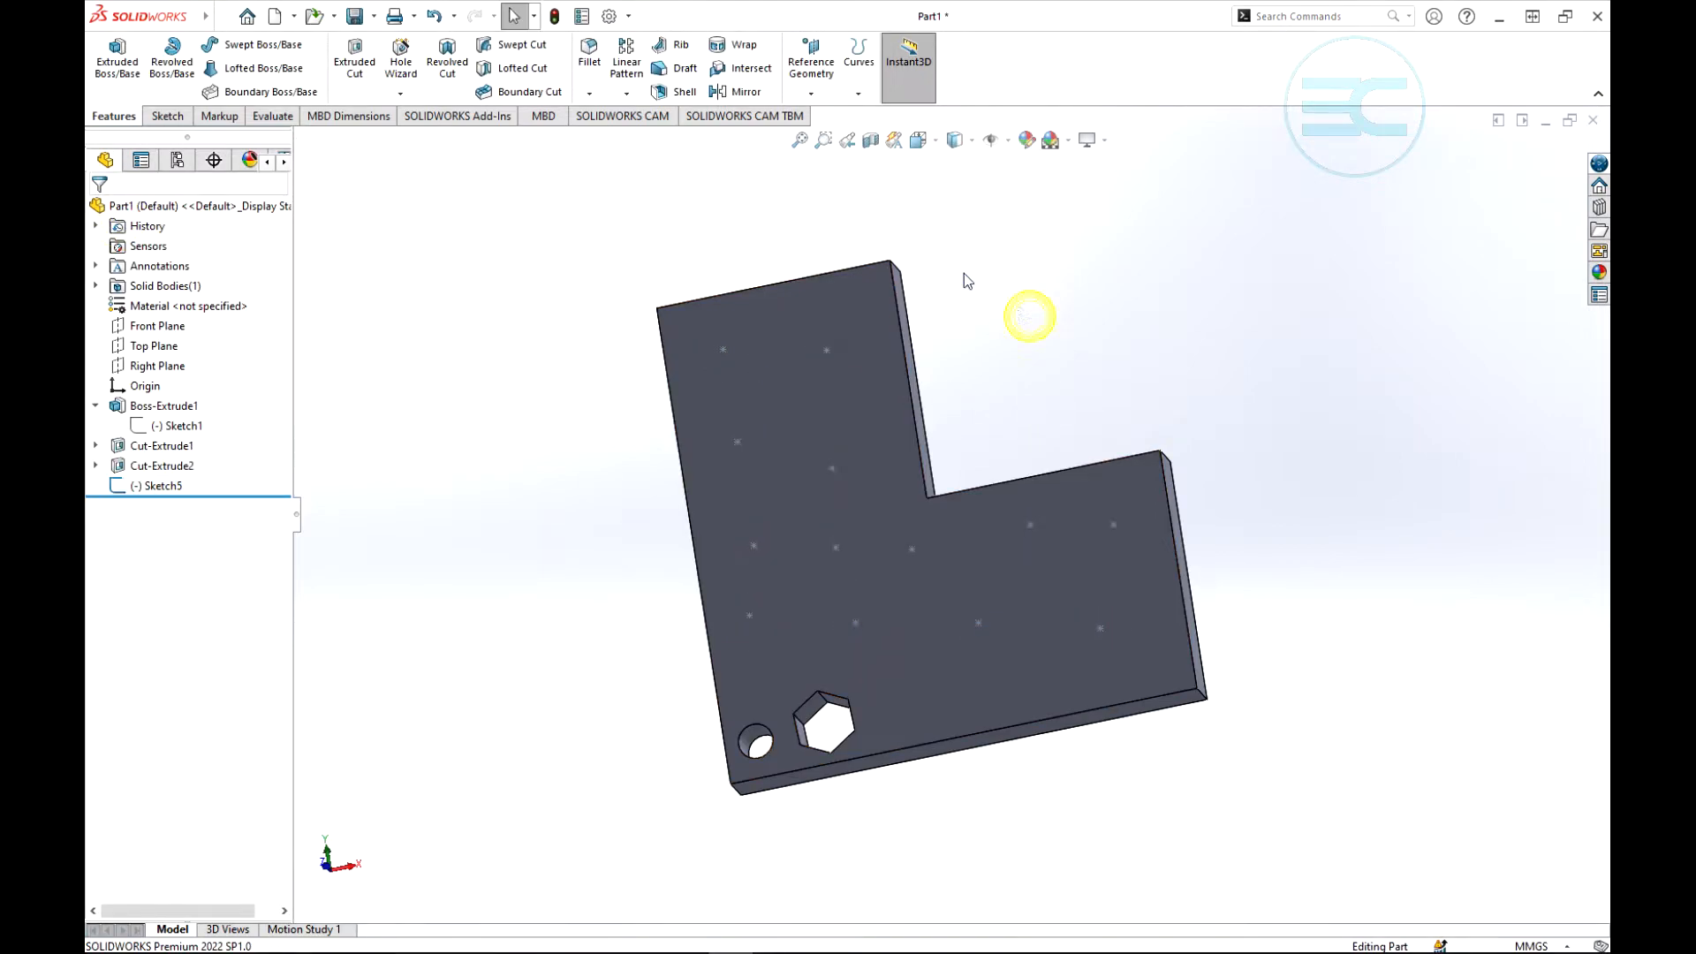
- Set up a sketch driven pattern of the hexagonal cut, Cut-Extrude2, using the points of Sketch5
{"action": "left_click", "coordinate": [627, 93]}
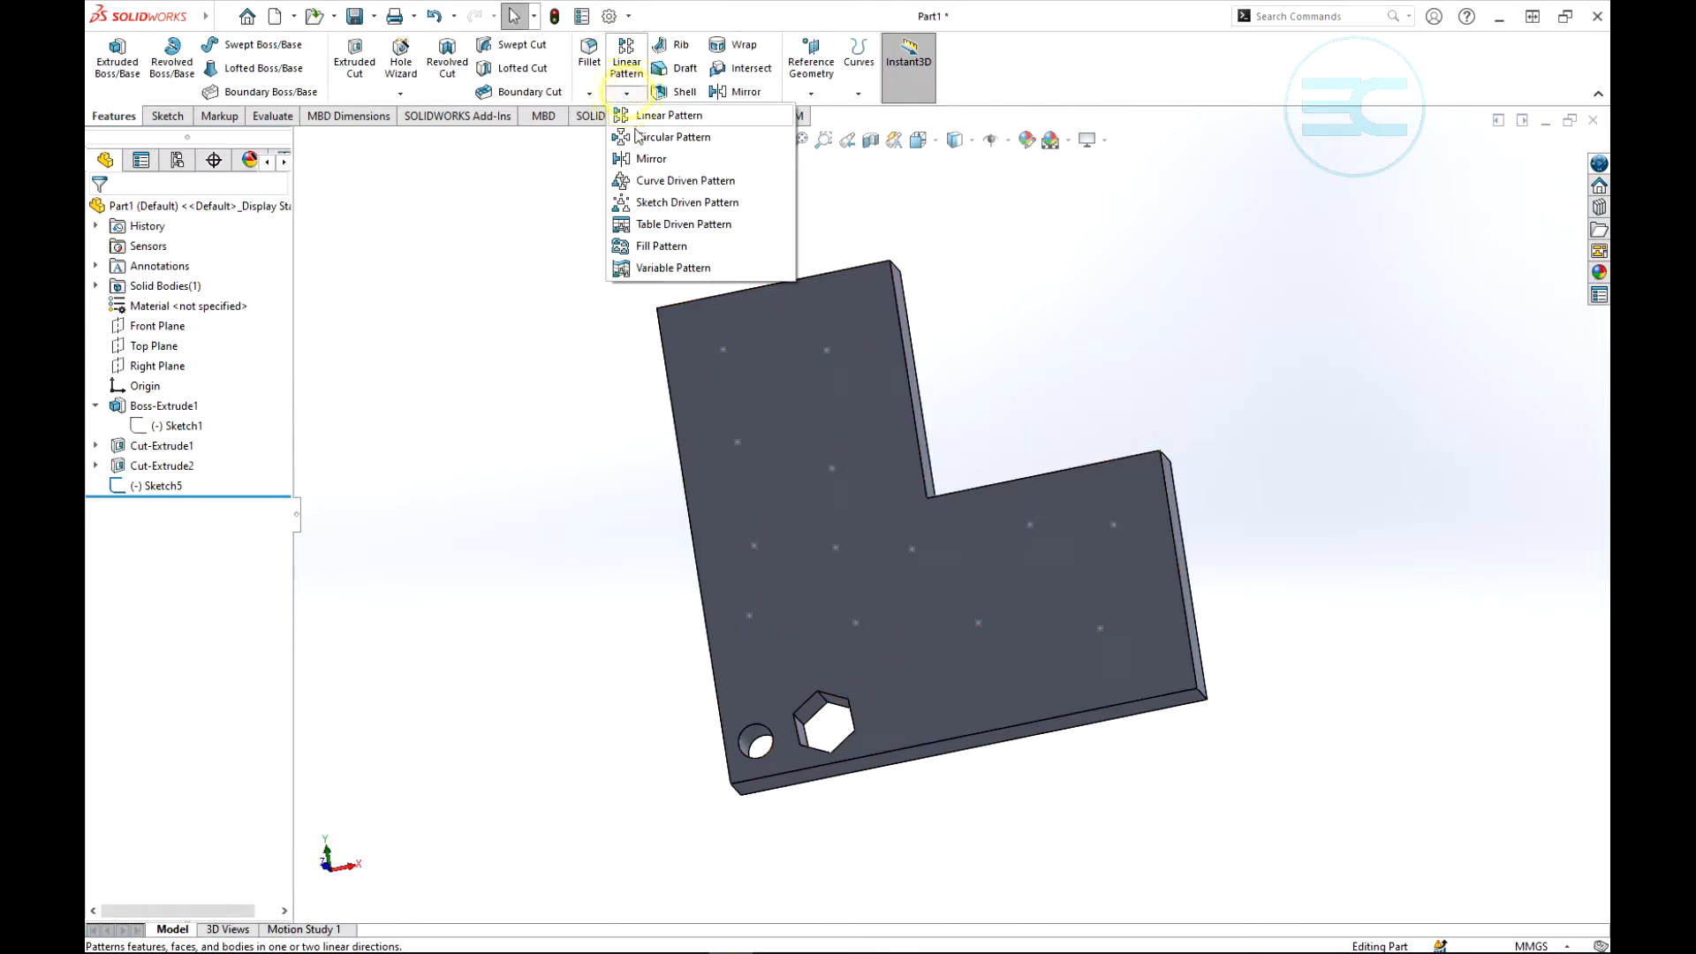
{"action": "left_click", "coordinate": [664, 212]}
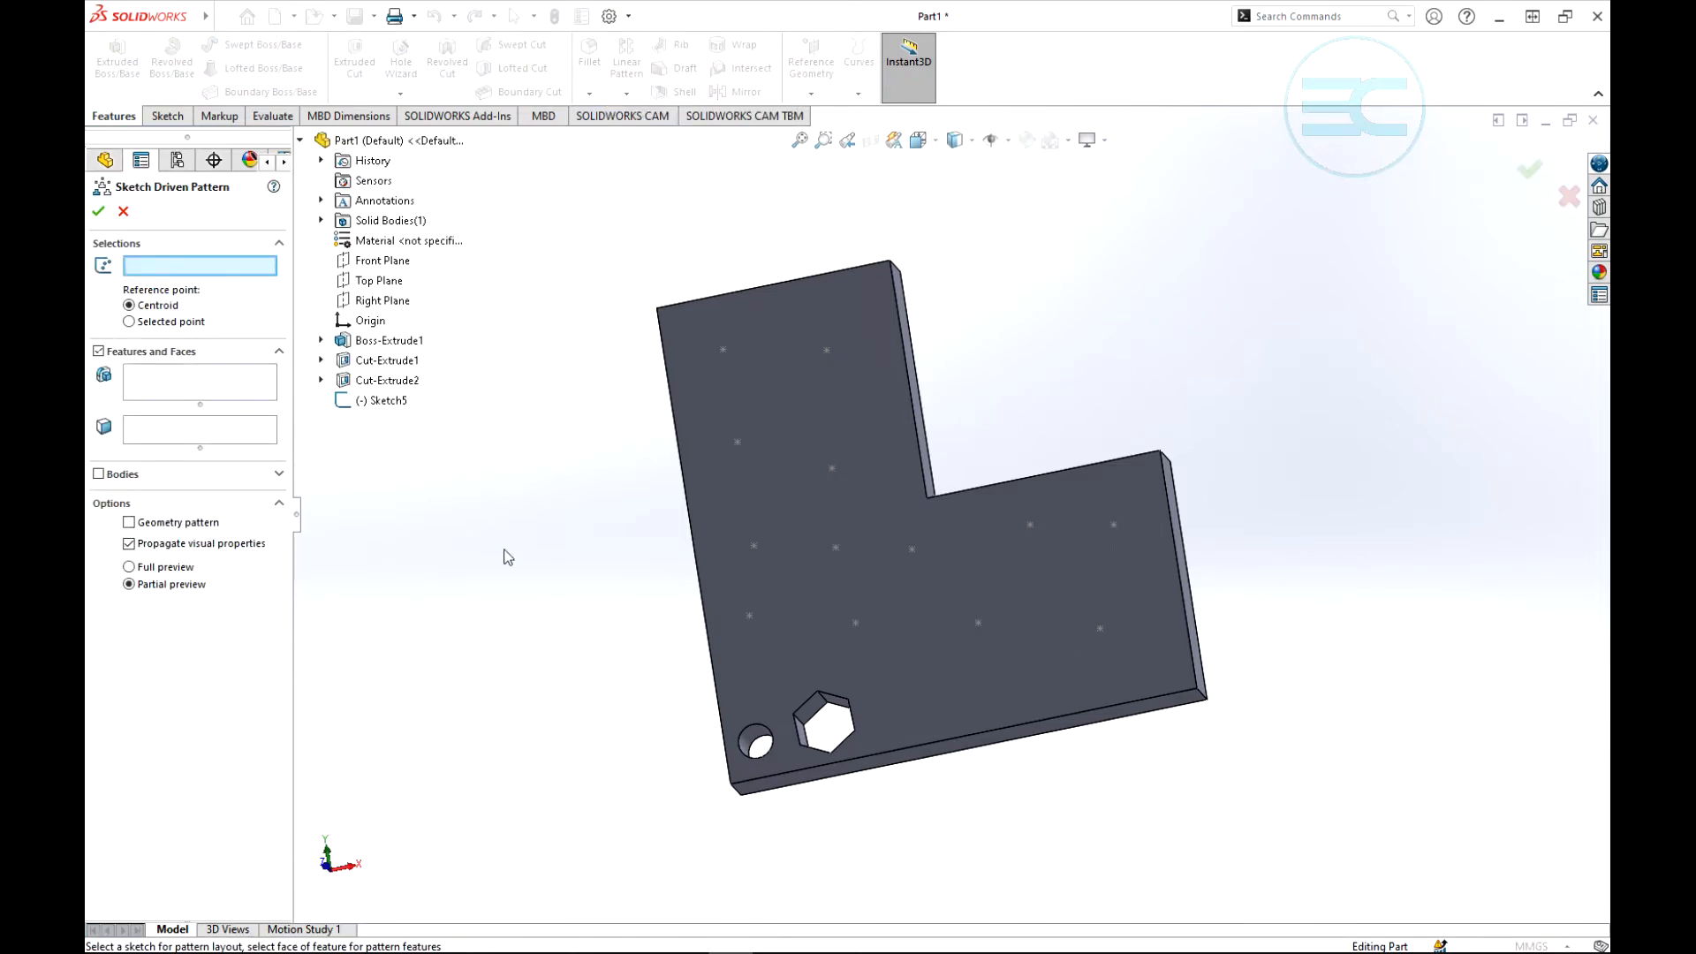
{"action": "left_click", "coordinate": [378, 400]}
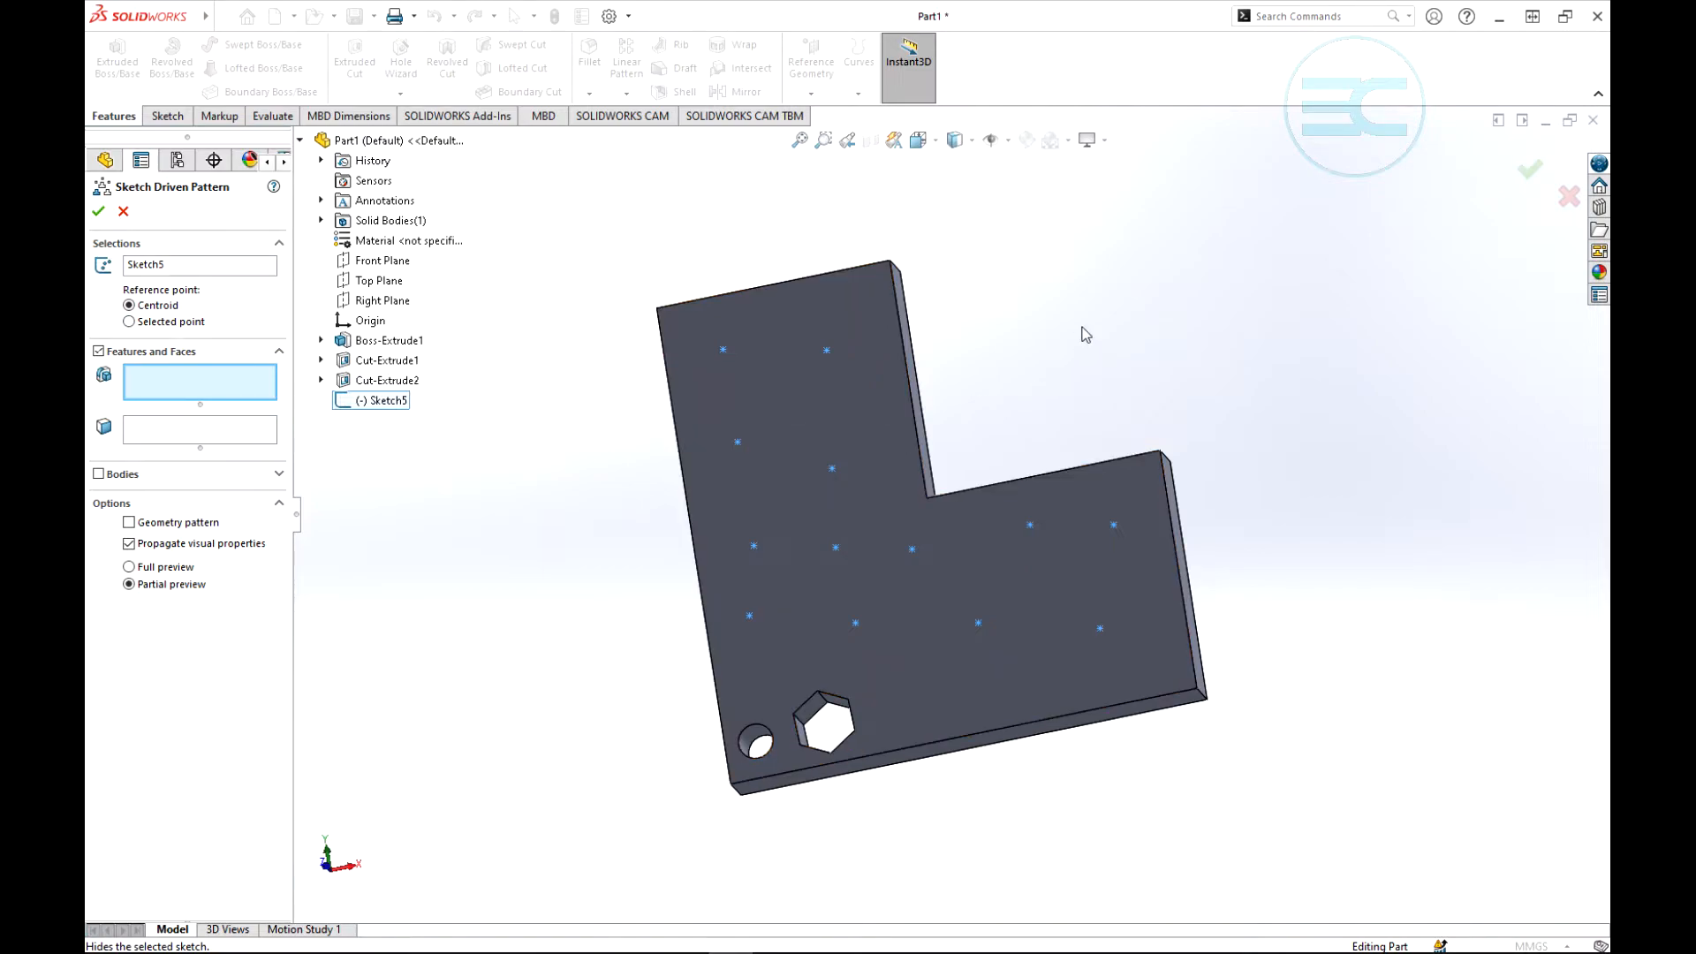
{"action": "scroll", "coordinate": [1050, 334], "scroll_direction": "down", "scroll_amount": 3}
{"action": "scroll", "coordinate": [1014, 333], "scroll_direction": "up", "scroll_amount": 4}
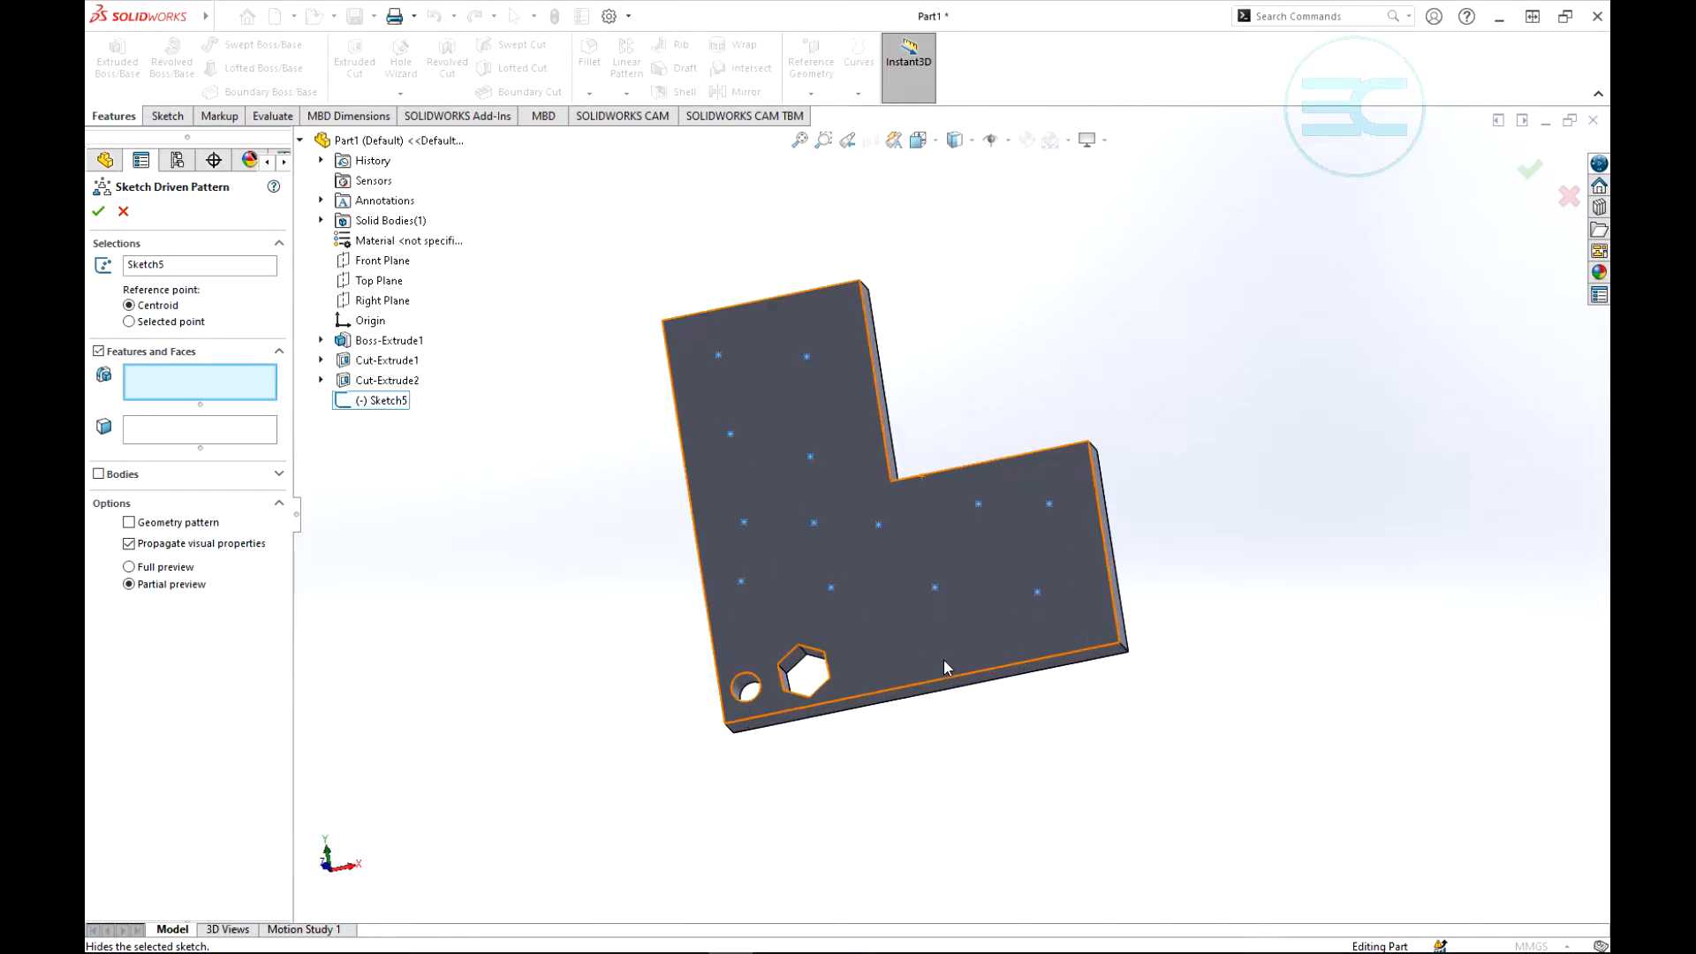
{"action": "middle_click_drag", "start_coordinate": [1022, 348], "coordinate": [1044, 377]}
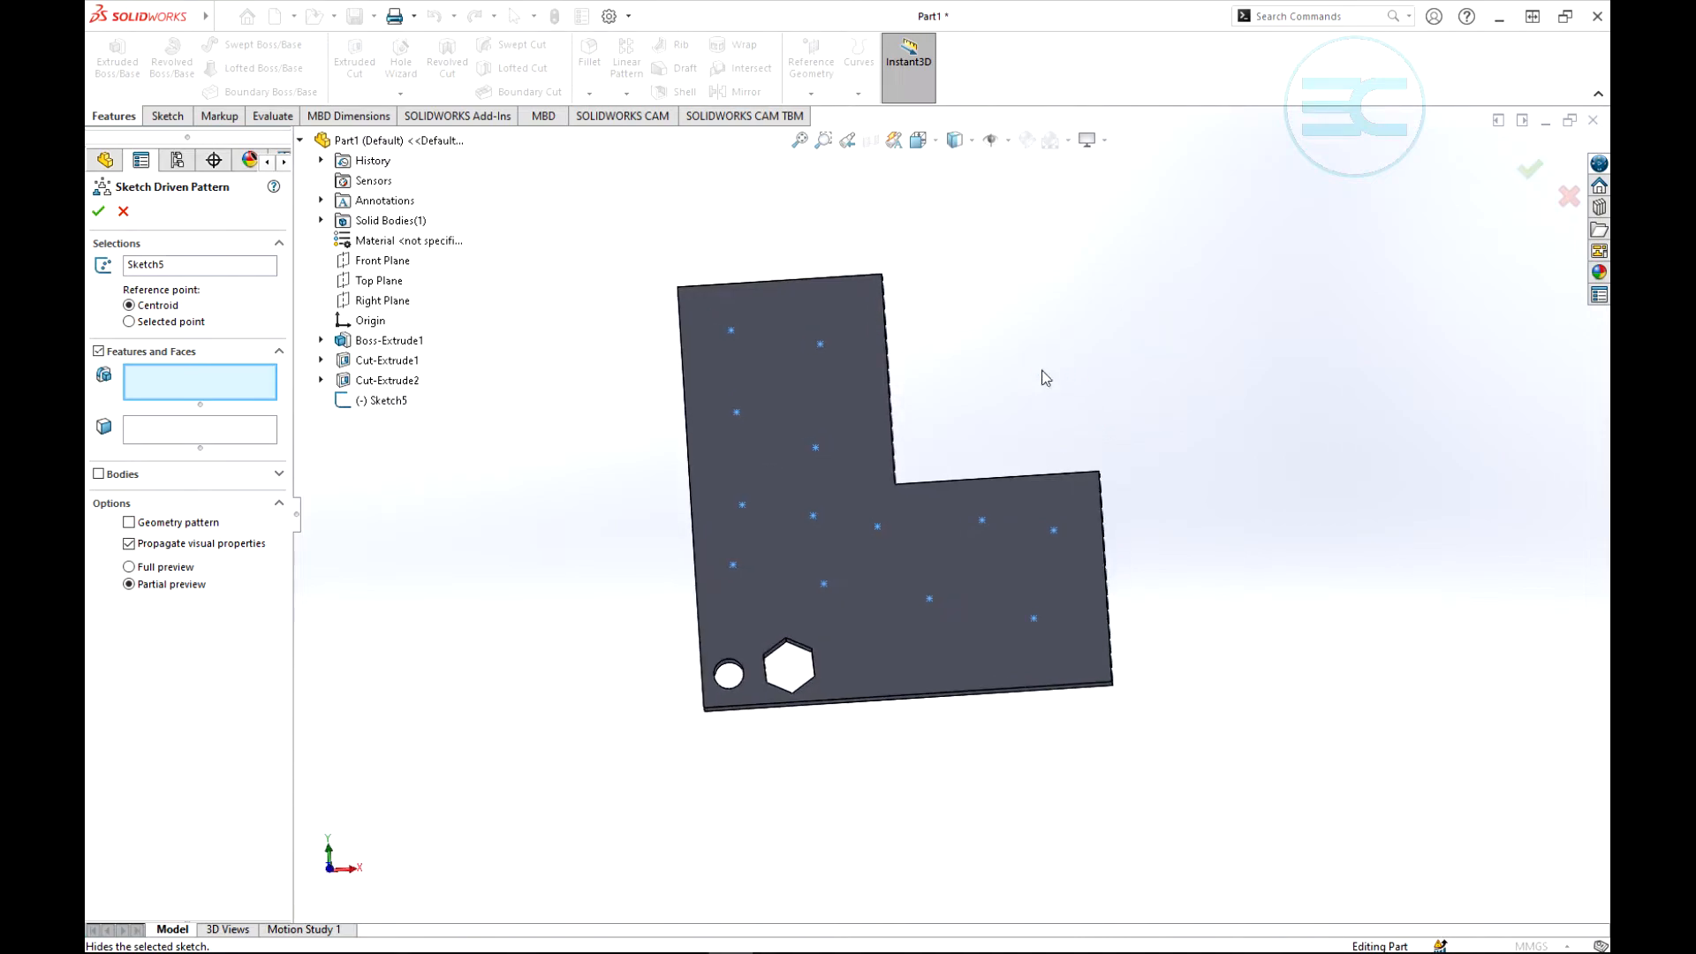
{"action": "left_click", "coordinate": [385, 381]}
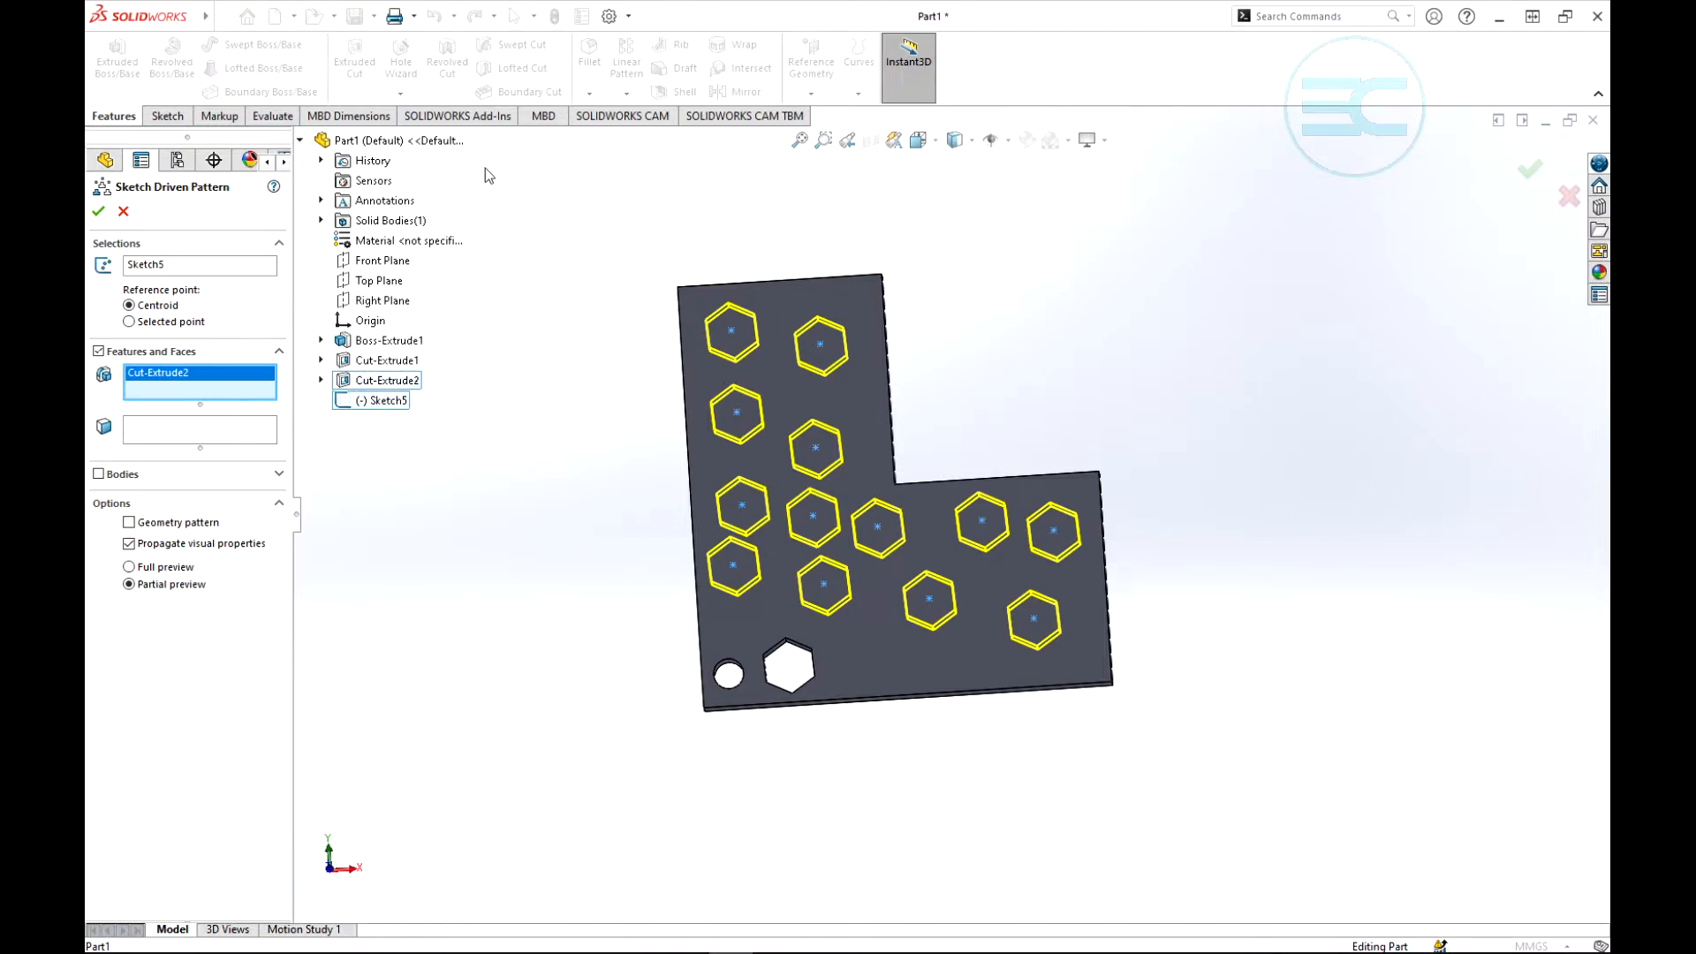
- Try the Selected point reference for the hexagonal cut's pattern, using the hexagon's bottom vertex and then its upper-right vertex
{"action": "left_click", "coordinate": [129, 321]}
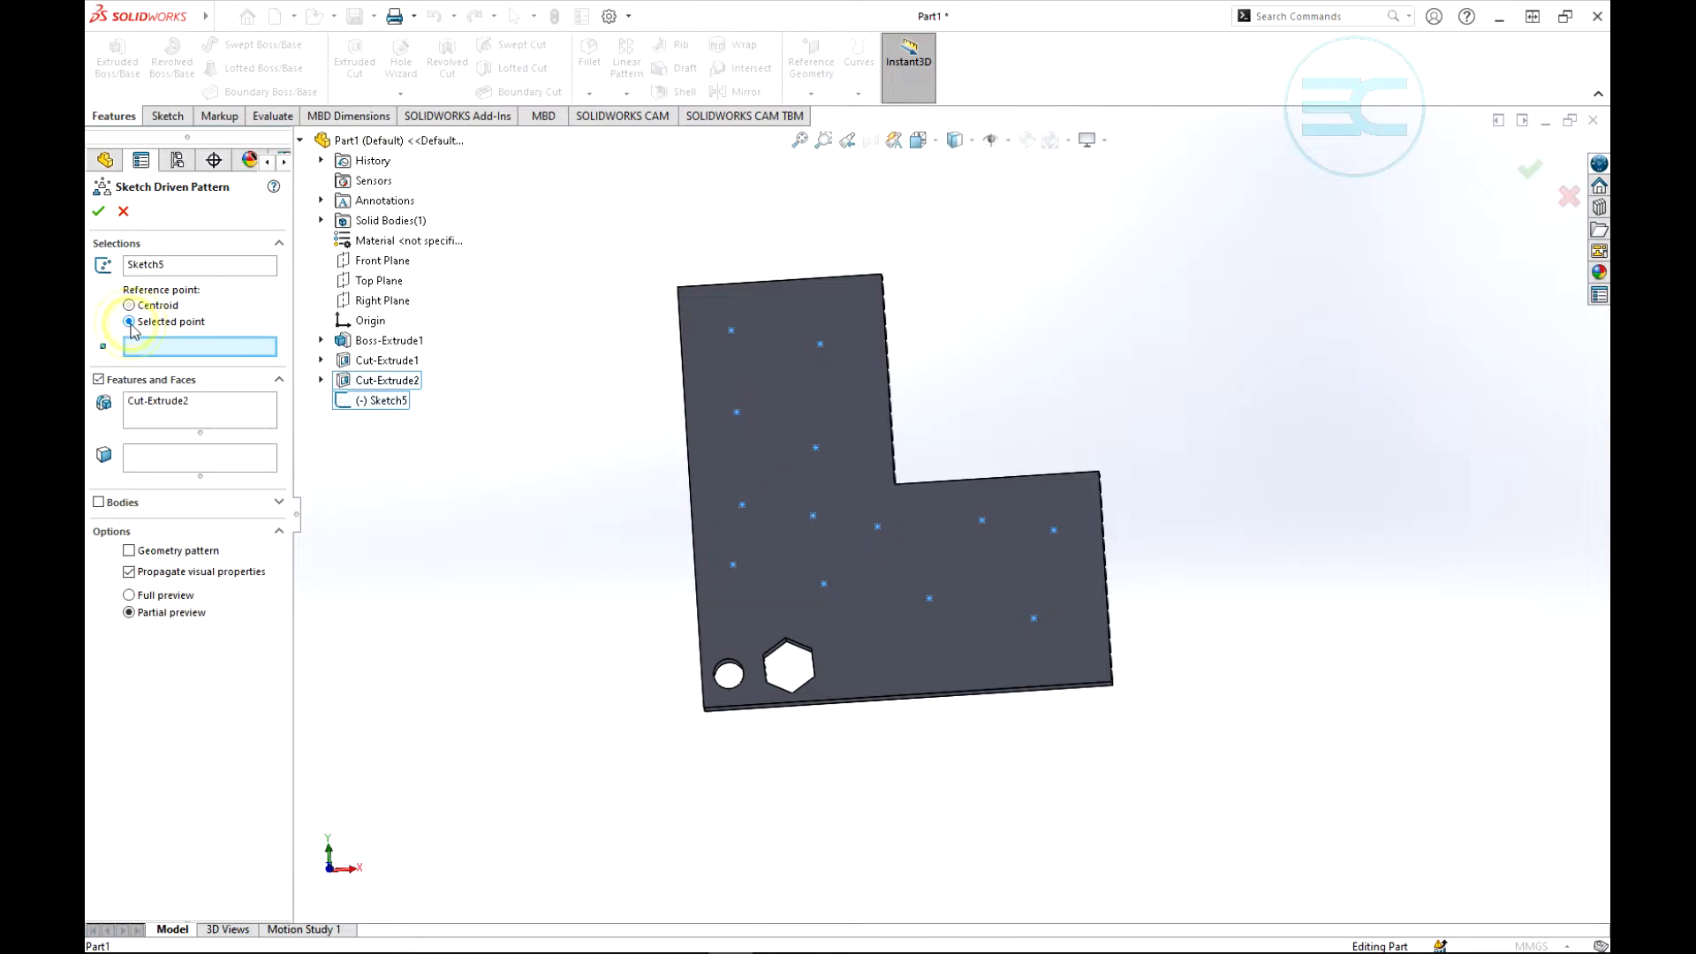
{"action": "left_click", "coordinate": [792, 695]}
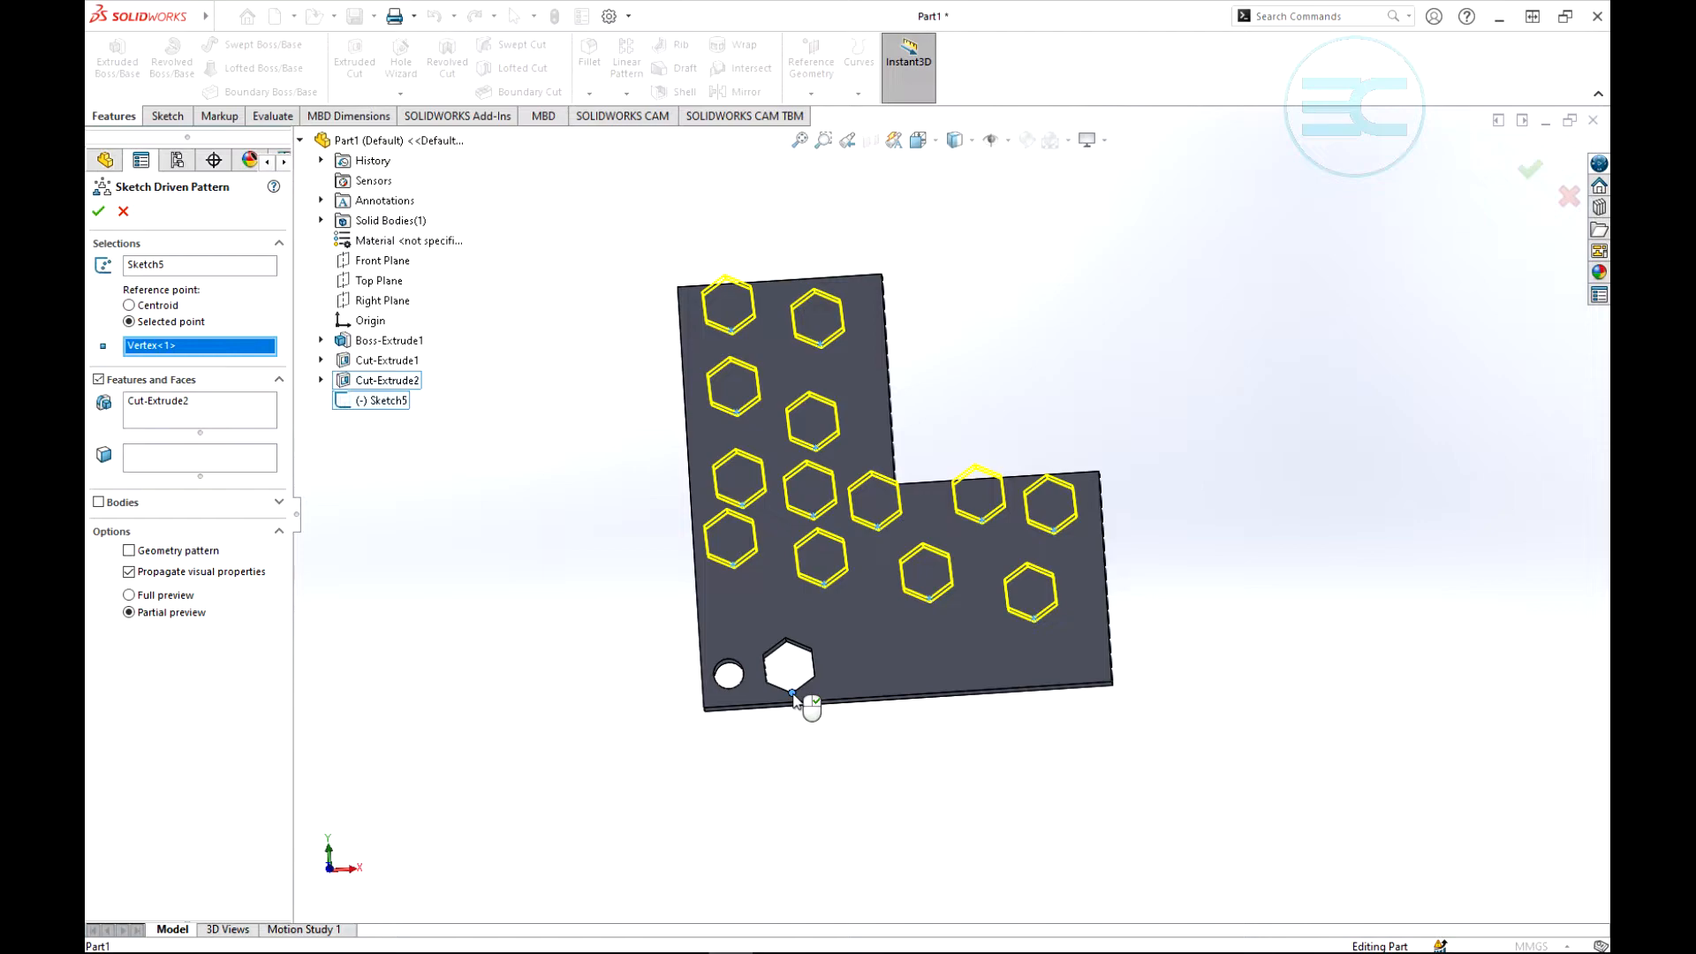
{"action": "right_click", "coordinate": [159, 353]}
{"action": "left_click", "coordinate": [204, 359]}
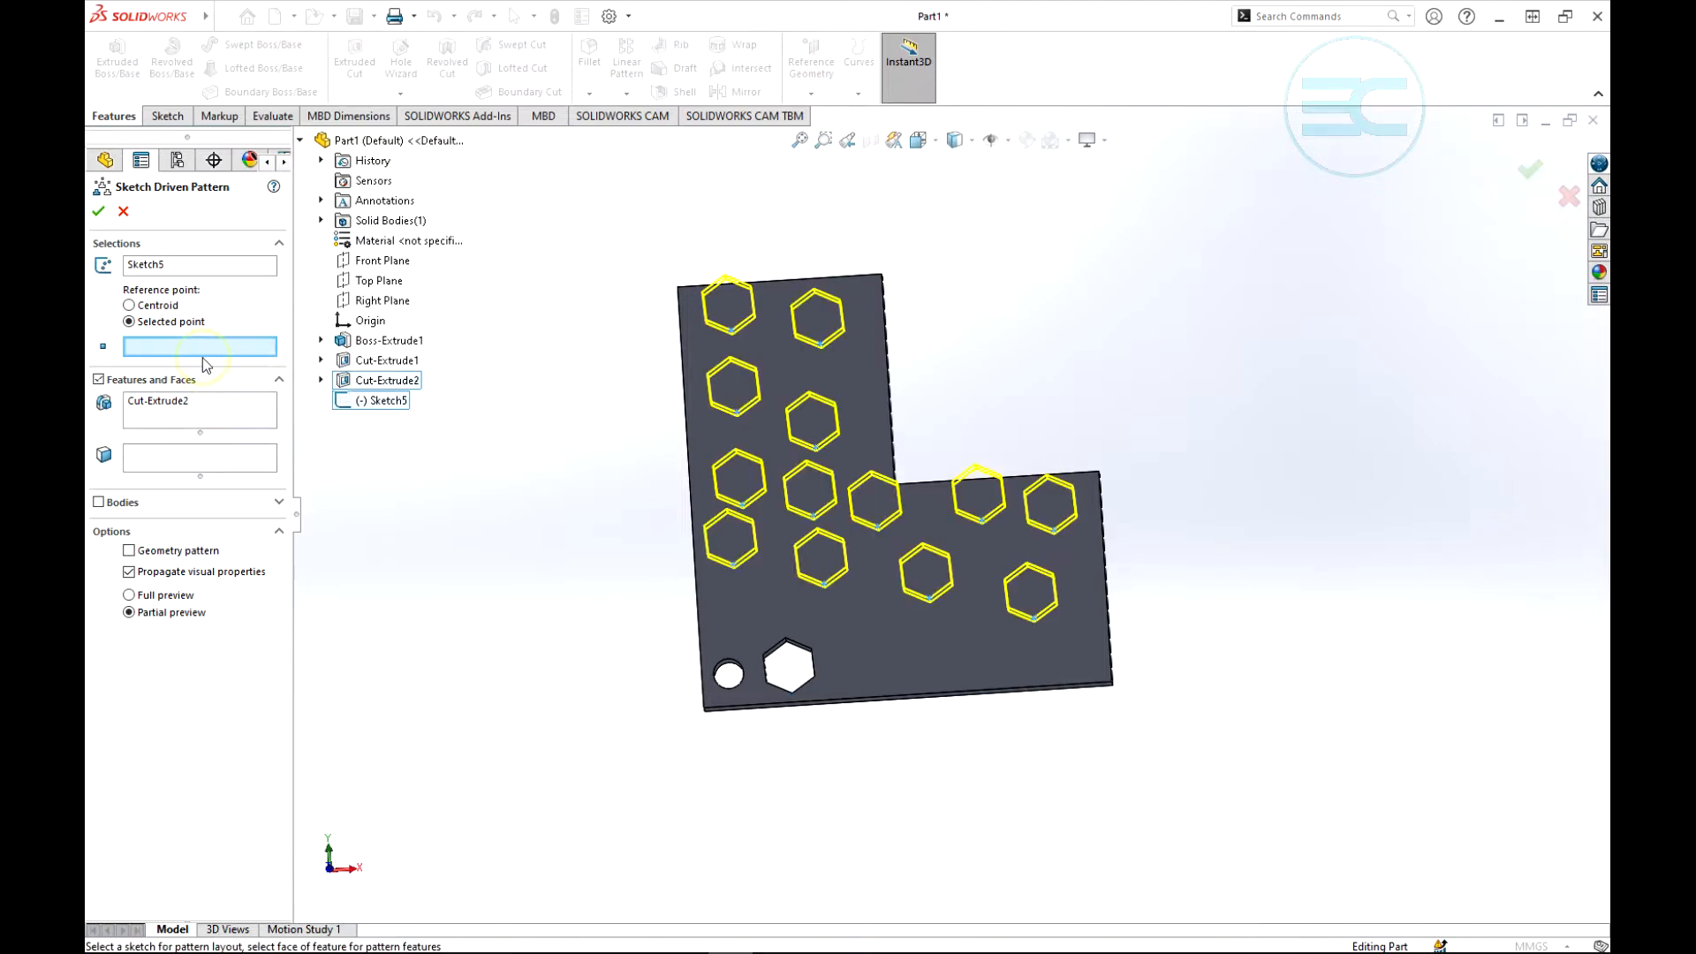
{"action": "left_click", "coordinate": [812, 648]}
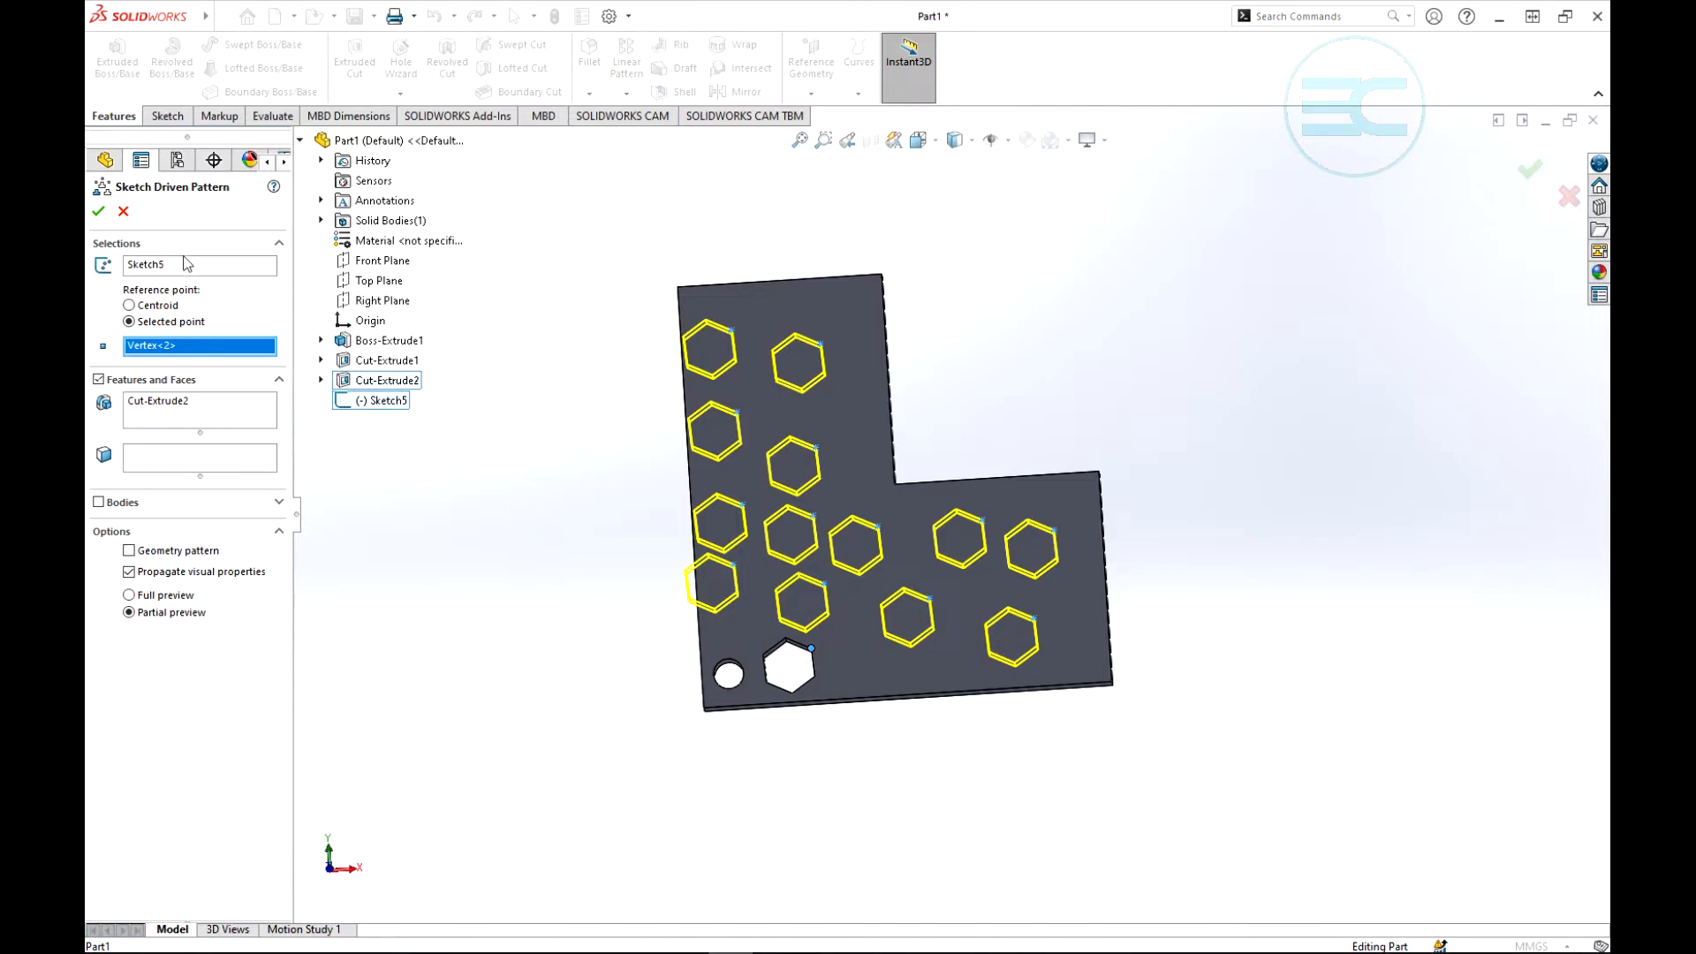
- Set the reference point to Centroid and accept the hexagonal cut's sketch driven pattern
{"action": "left_click", "coordinate": [129, 305]}
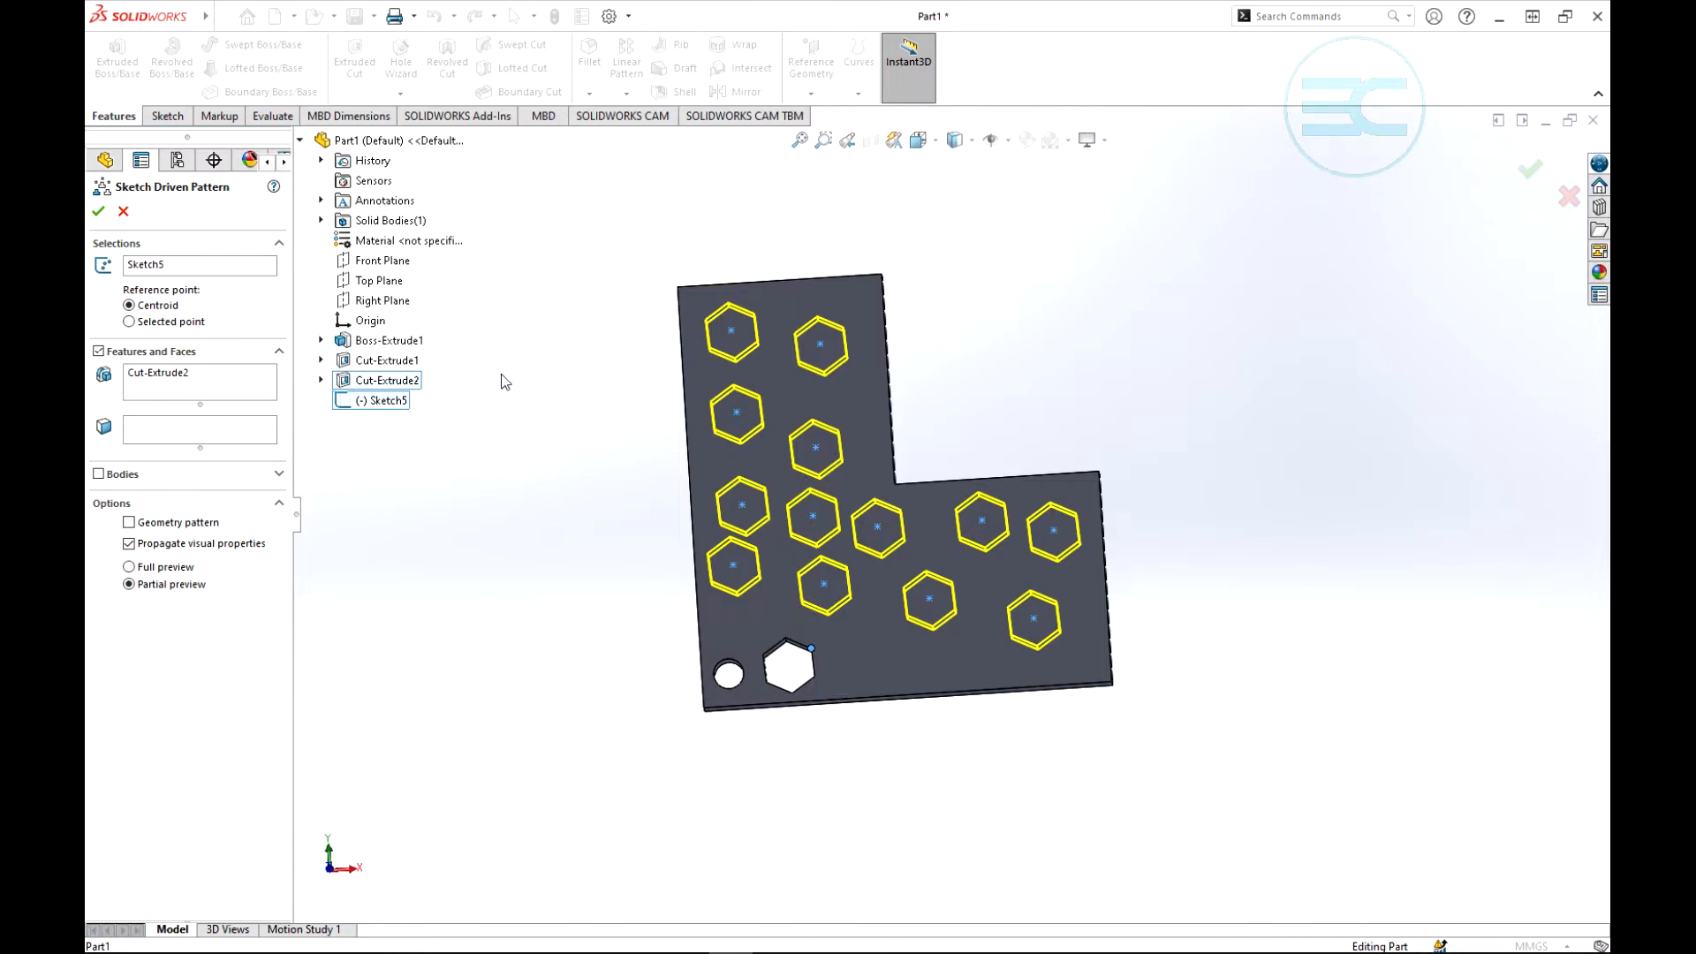
{"action": "left_click", "coordinate": [99, 210]}
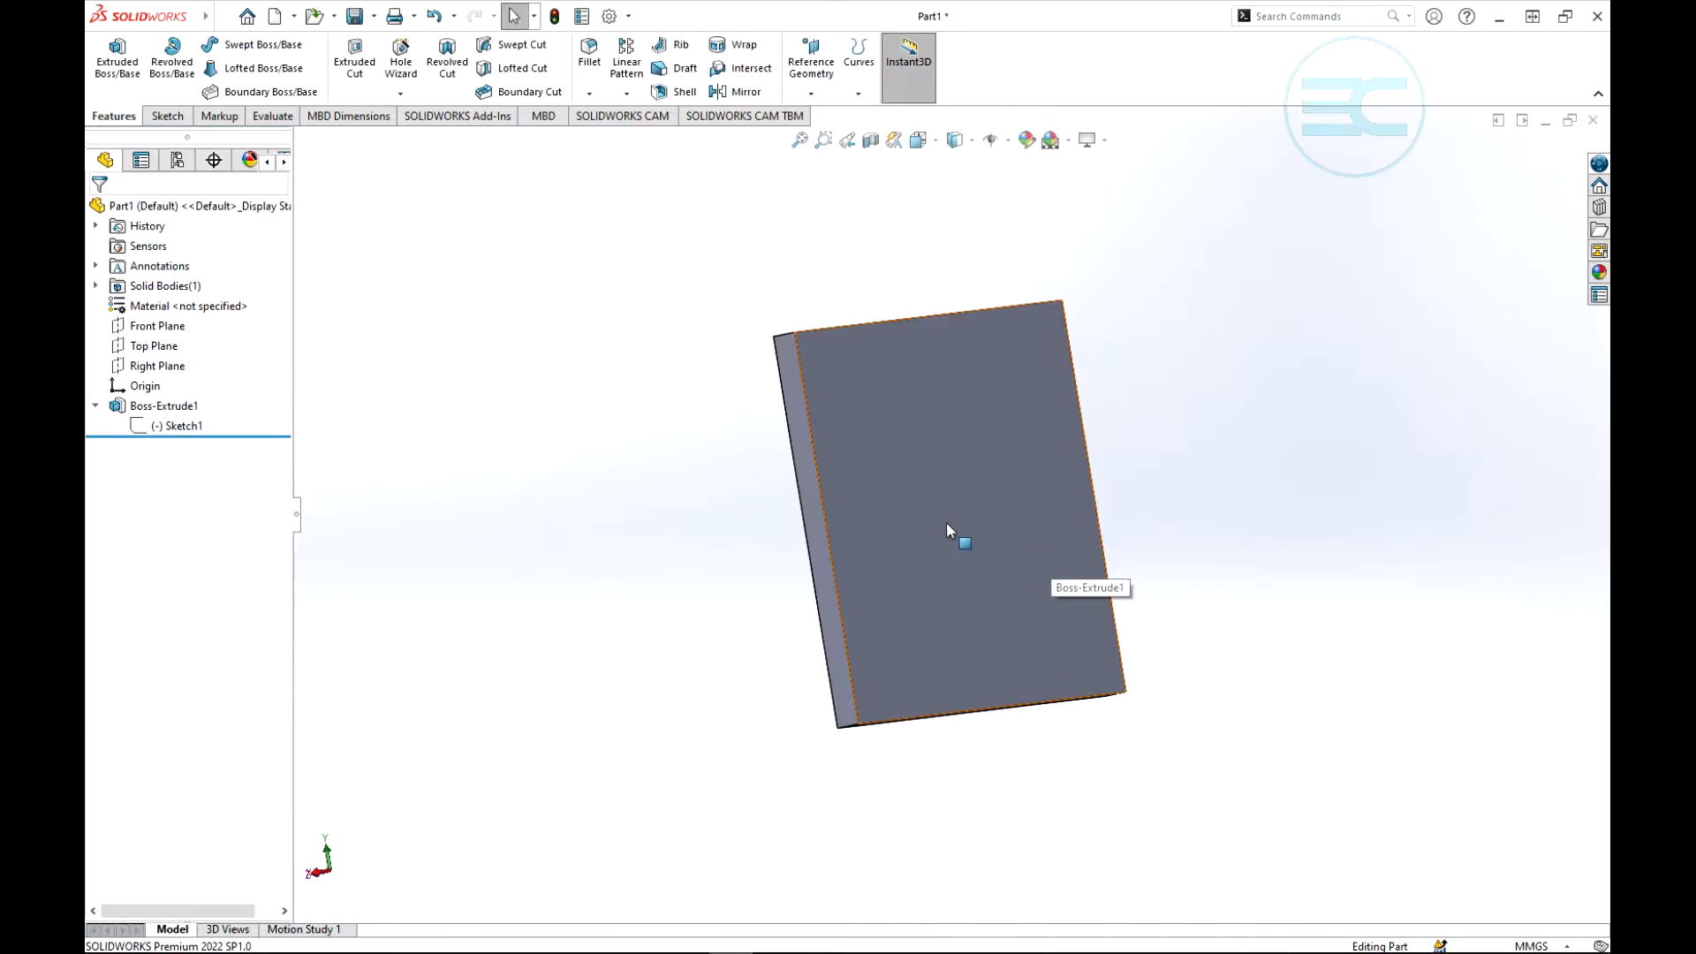
{"action": "left_click", "coordinate": [626, 93]}
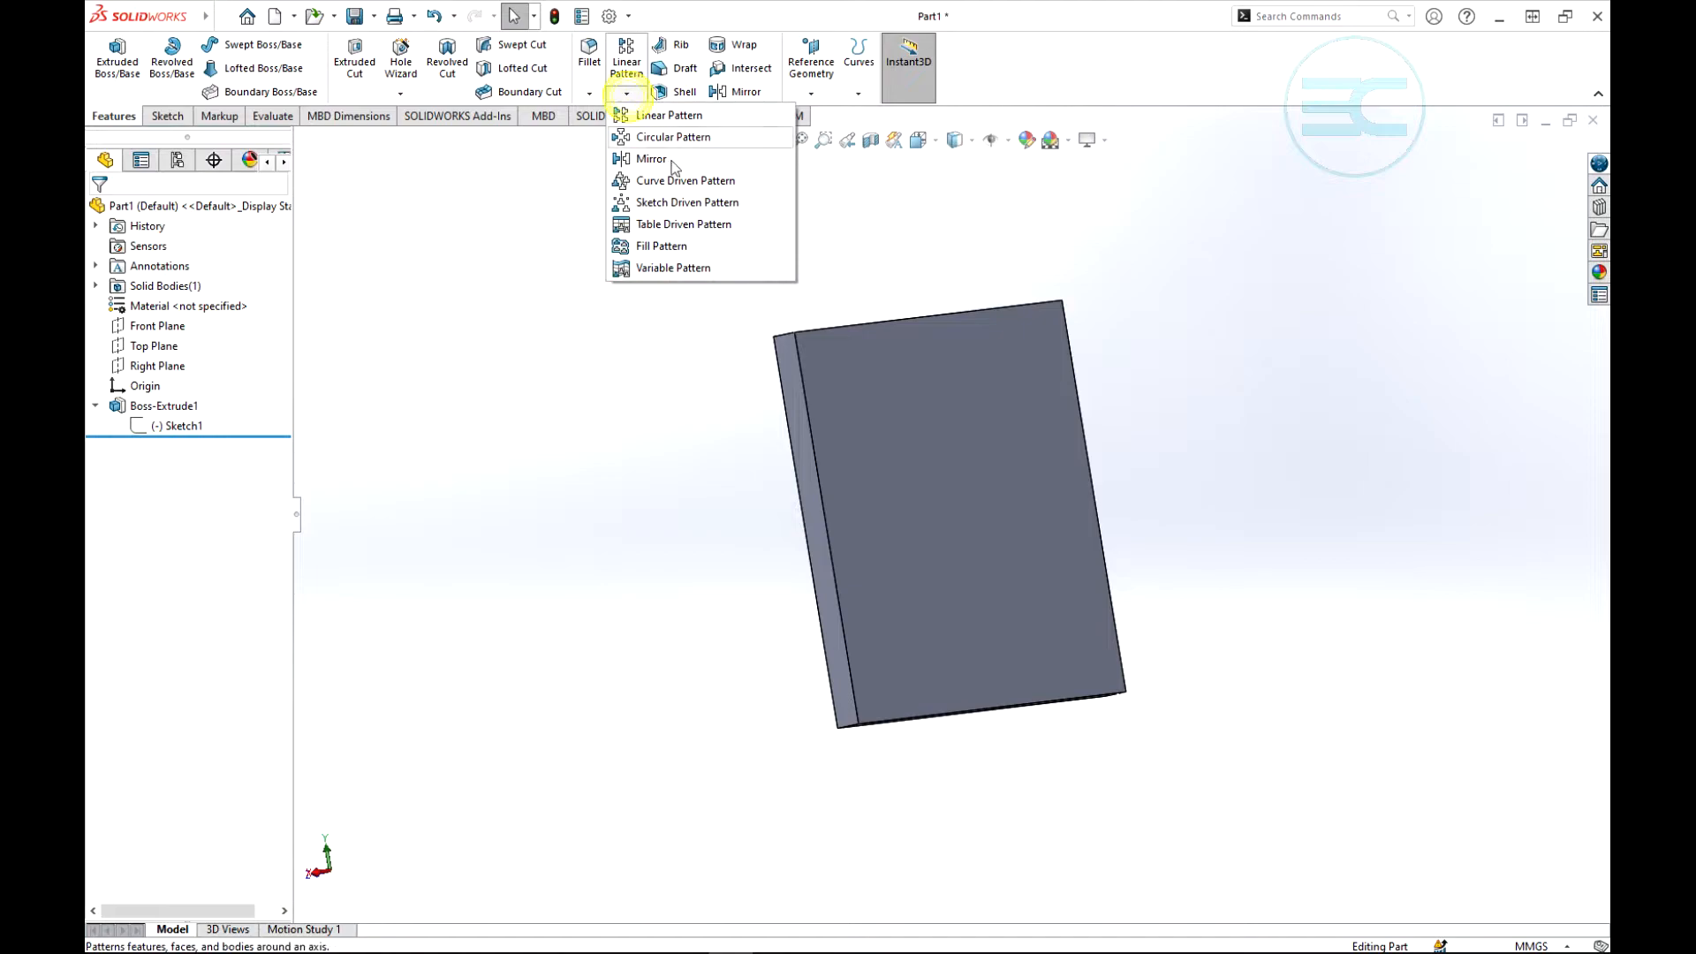
{"action": "left_click", "coordinate": [1079, 221]}
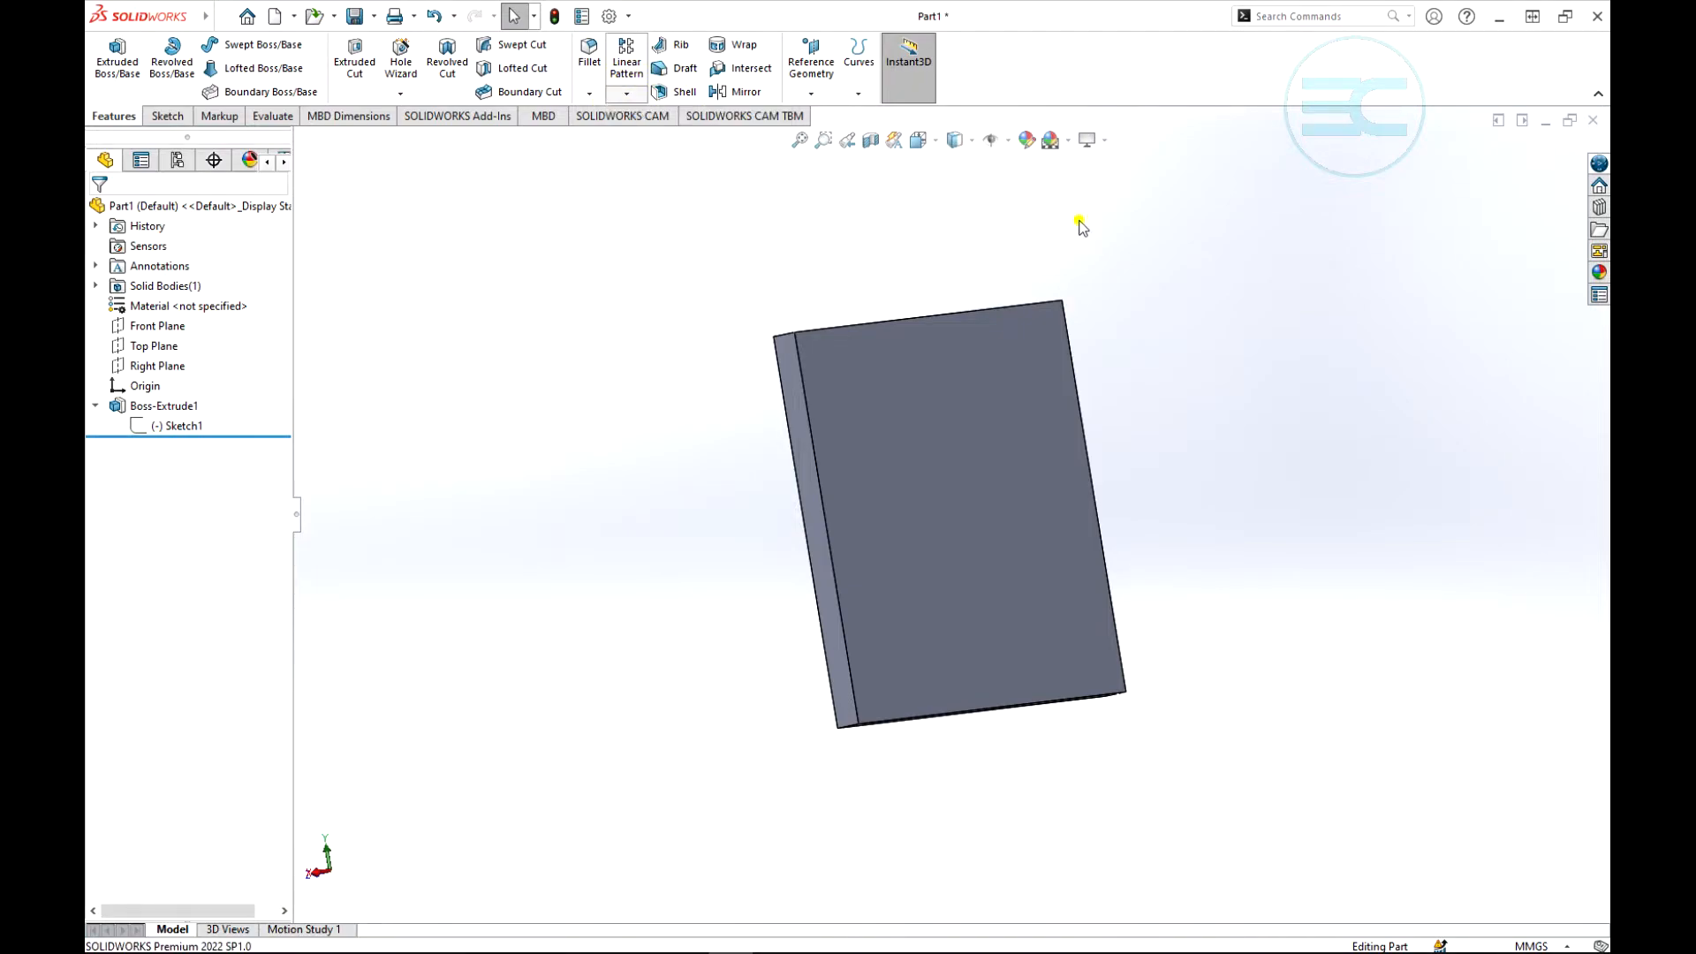
{"action": "scroll", "coordinate": [1157, 377], "scroll_direction": "up", "scroll_amount": 2}
{"action": "scroll", "coordinate": [1139, 432], "scroll_direction": "down", "scroll_amount": 3}
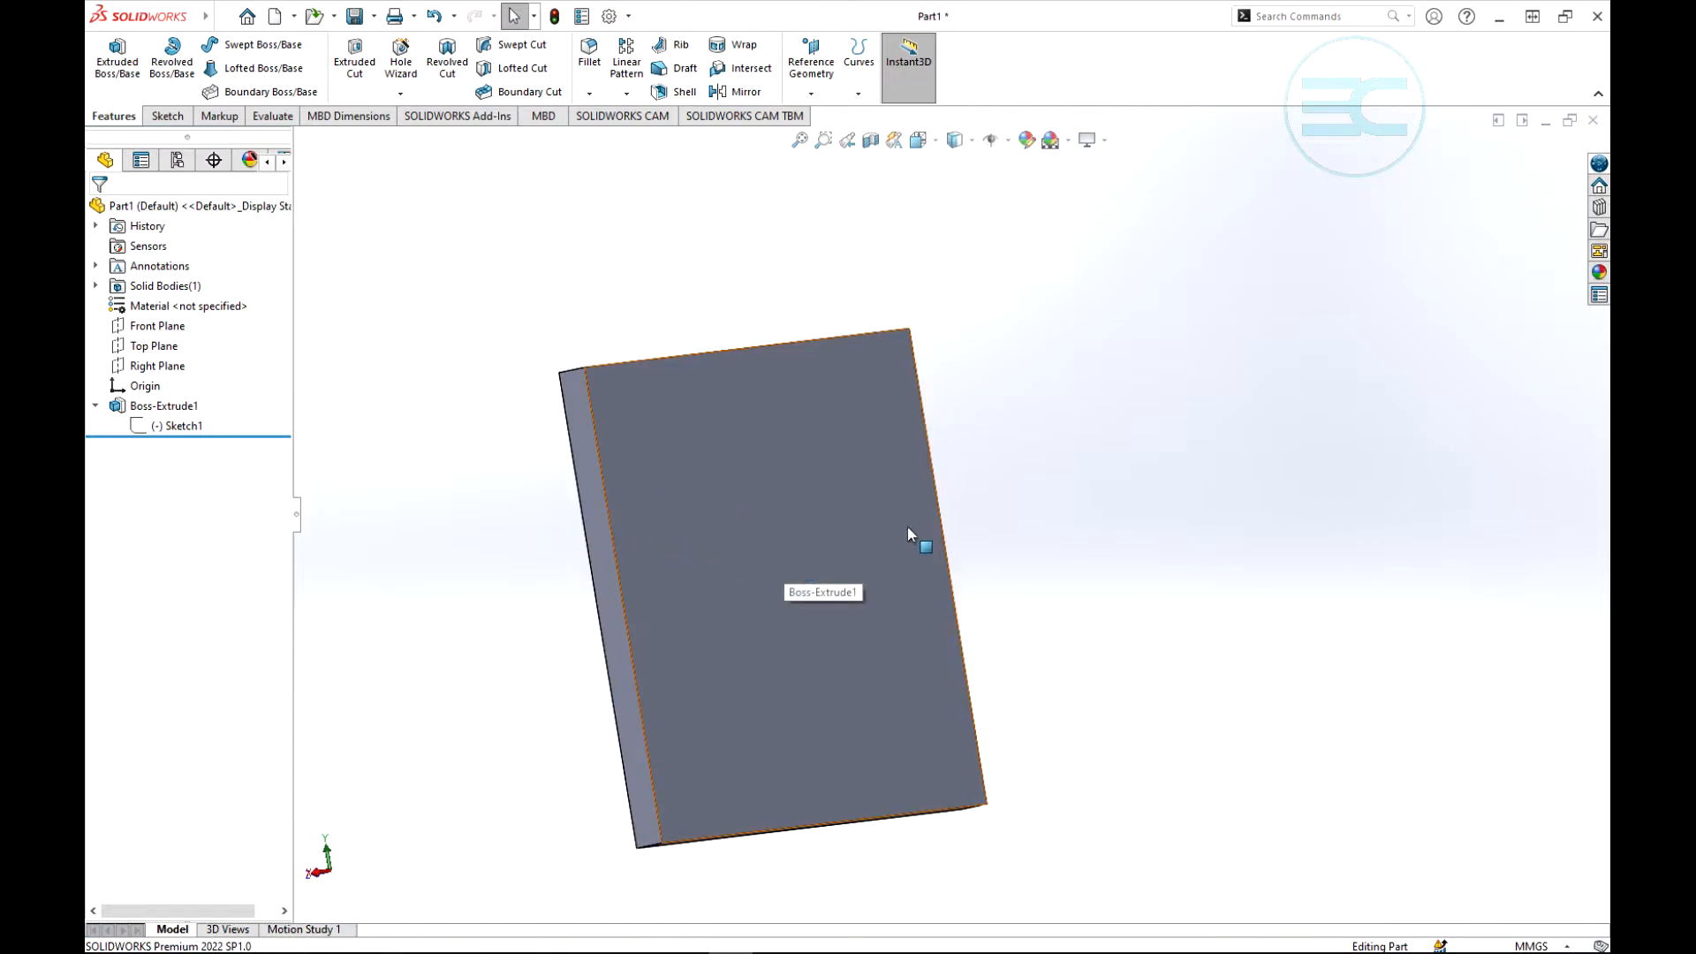
{"action": "scroll", "coordinate": [1053, 510], "scroll_direction": "up", "scroll_amount": 2}
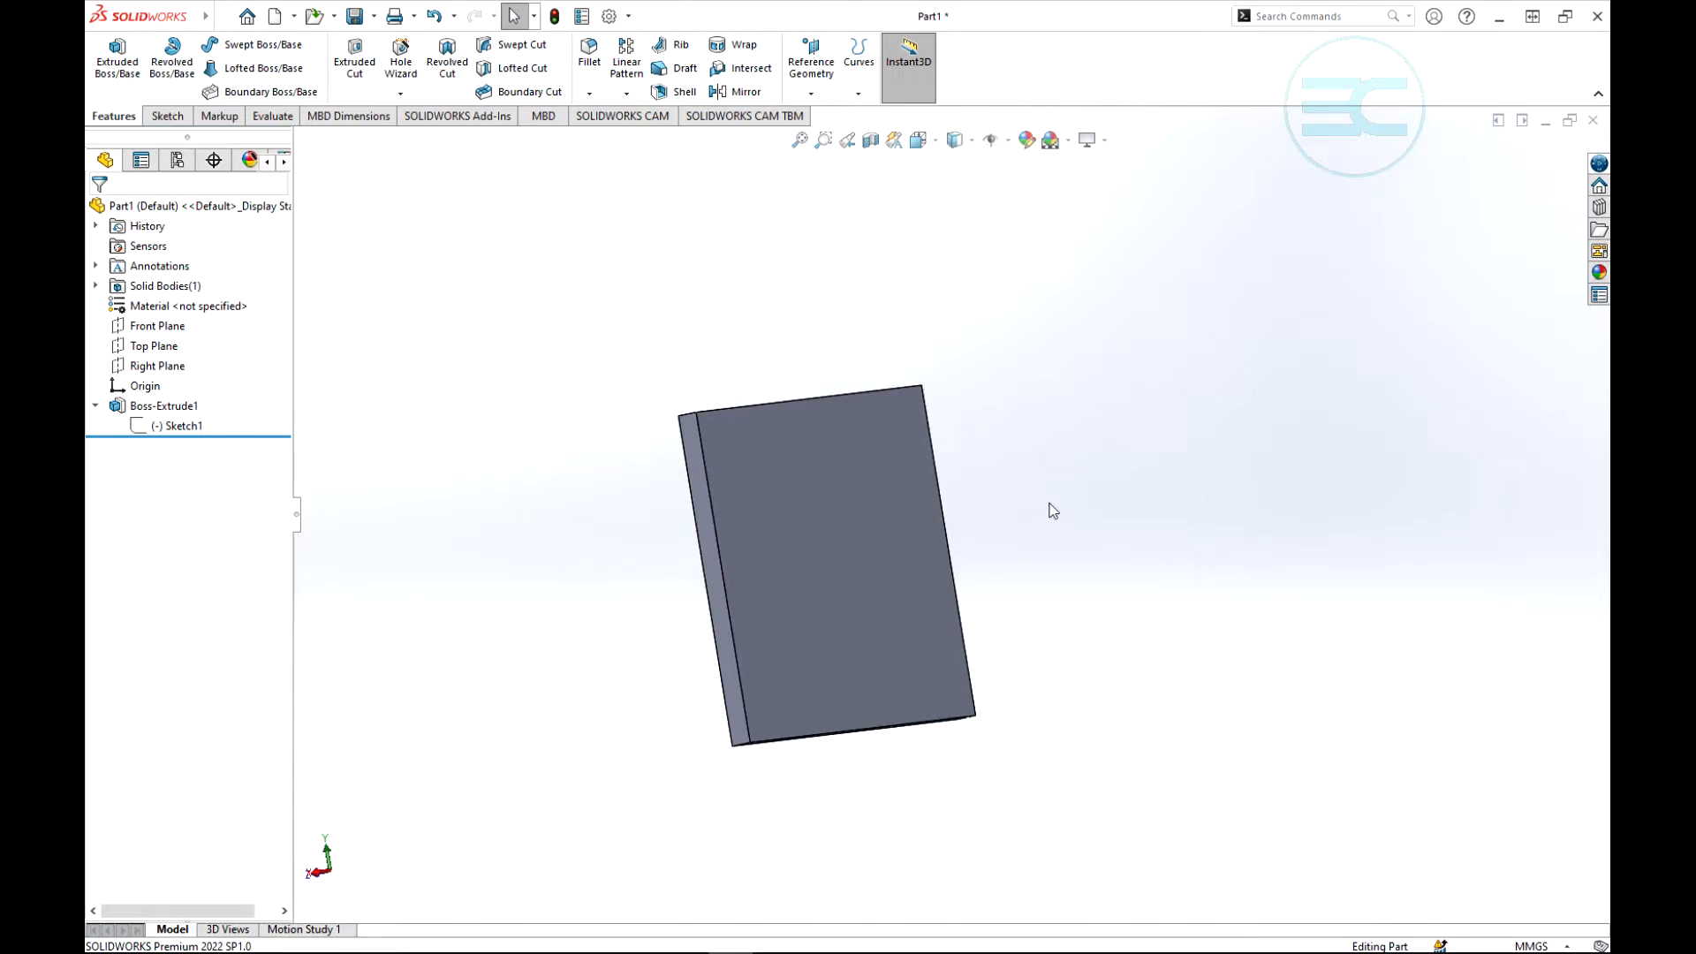
{"action": "middle_click_drag", "start_coordinate": [1054, 510], "coordinate": [969, 569]}
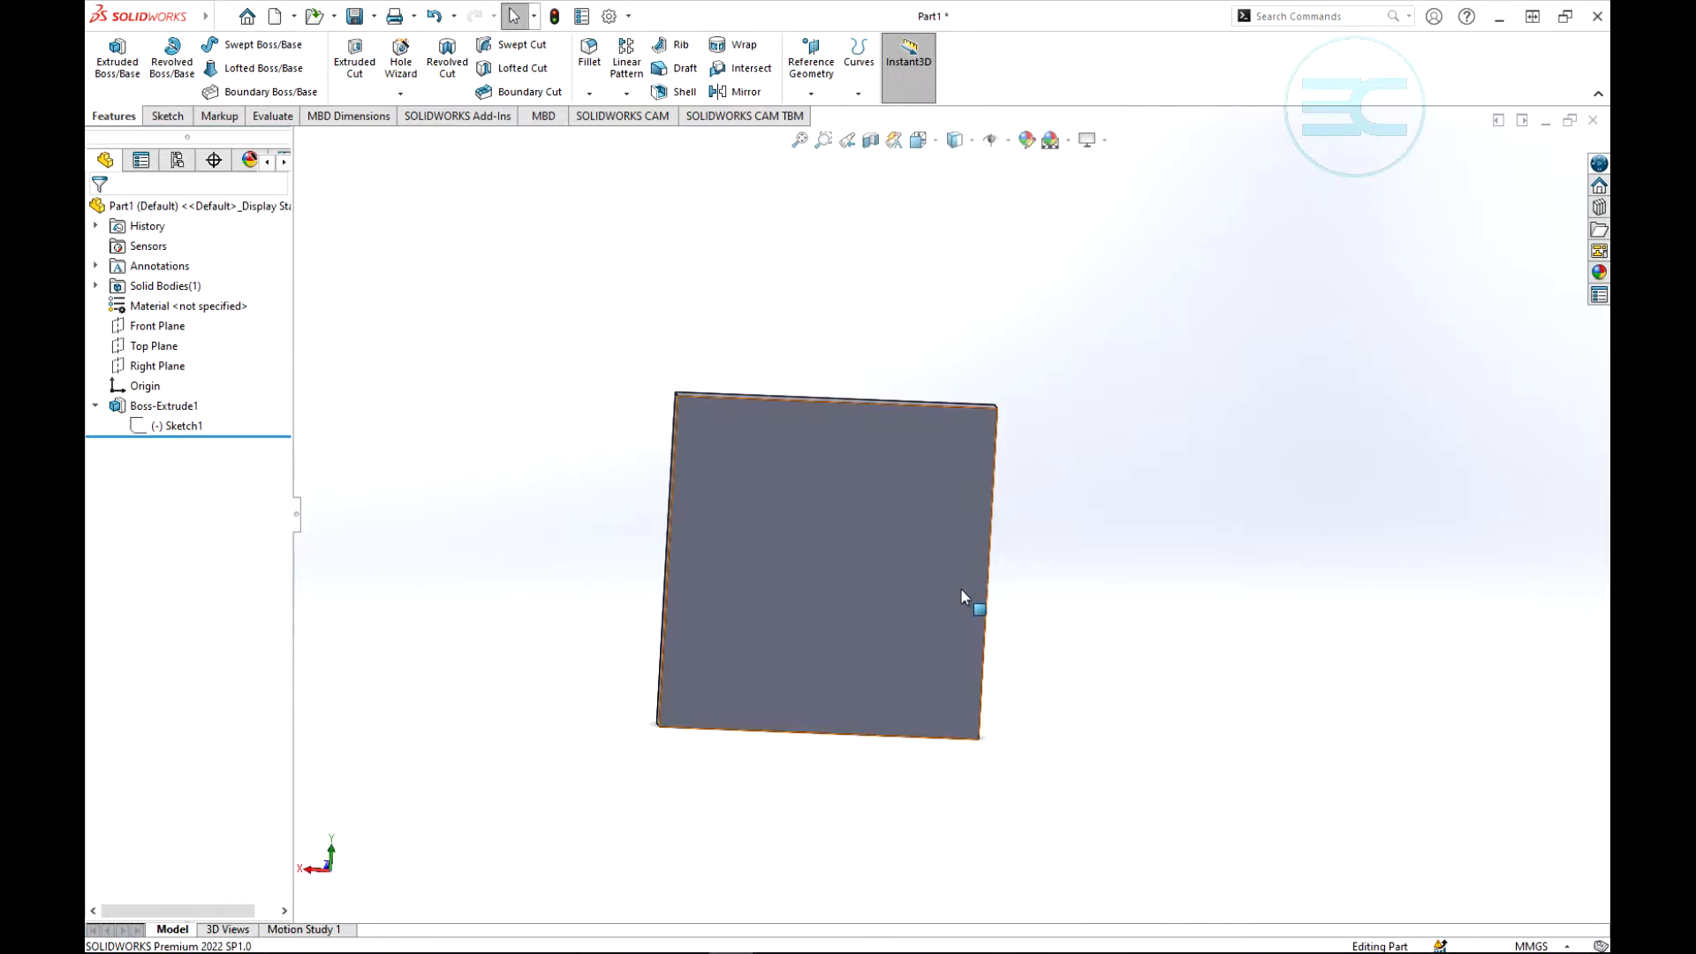
{"action": "scroll", "coordinate": [1069, 503], "scroll_direction": "up", "scroll_amount": 3}
{"action": "scroll", "coordinate": [1030, 527], "scroll_direction": "down", "scroll_amount": 3}
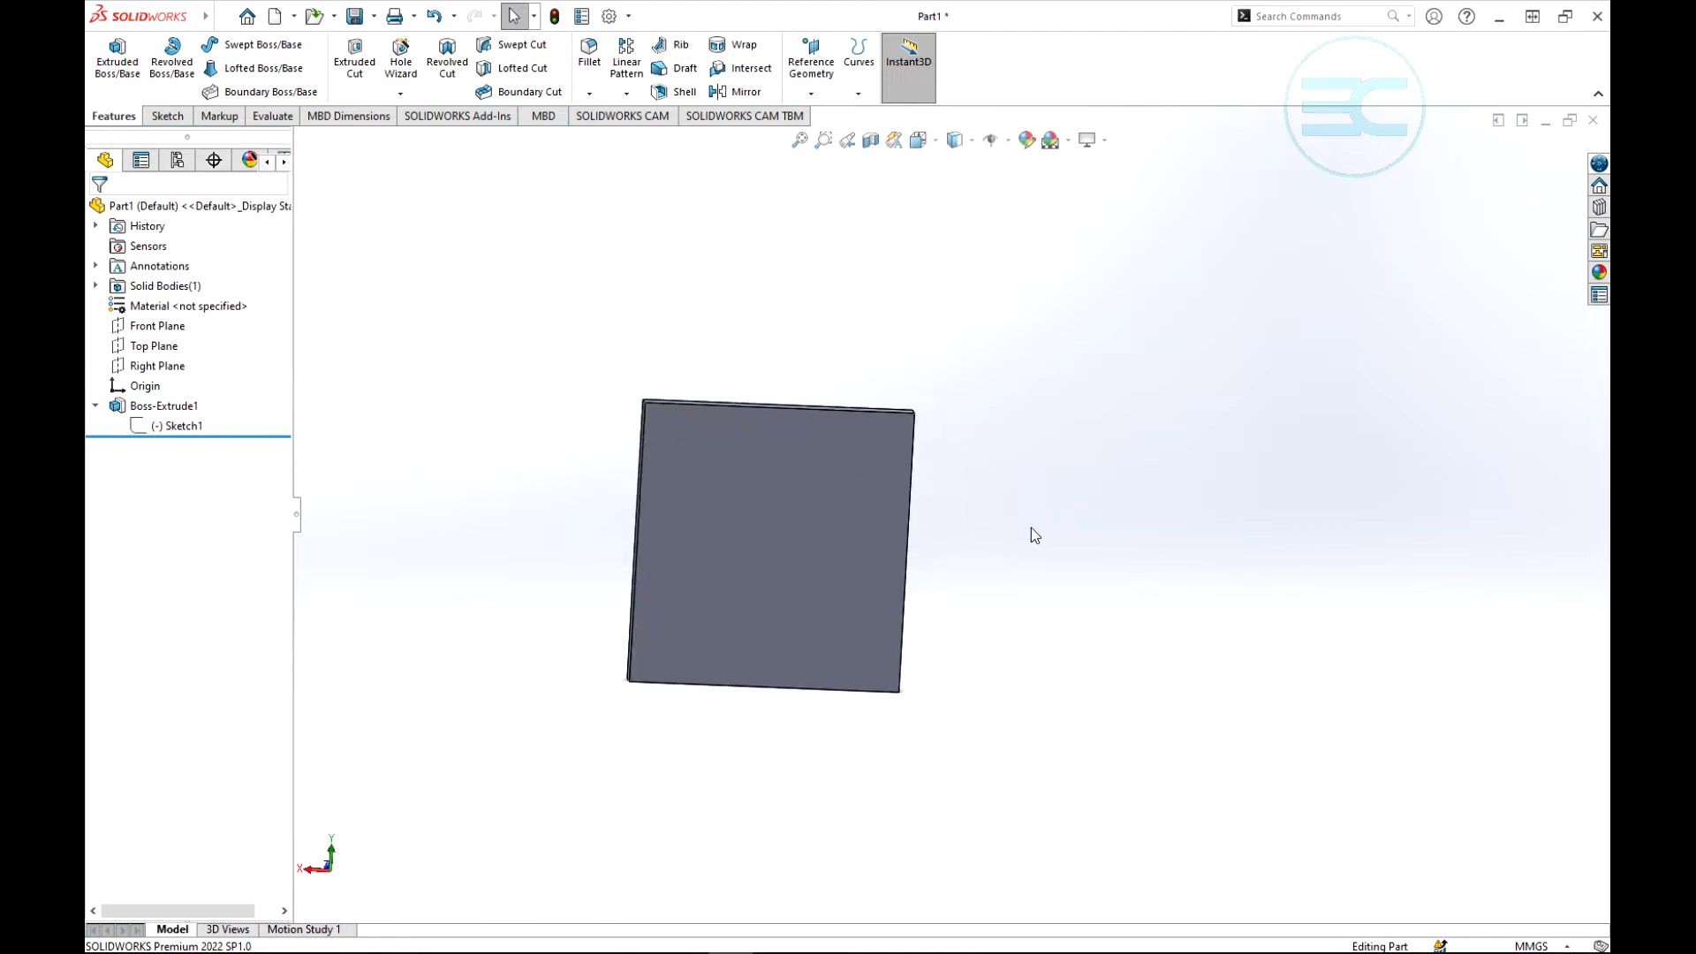
{"action": "middle_click_drag", "start_coordinate": [961, 661], "coordinate": [1071, 625]}
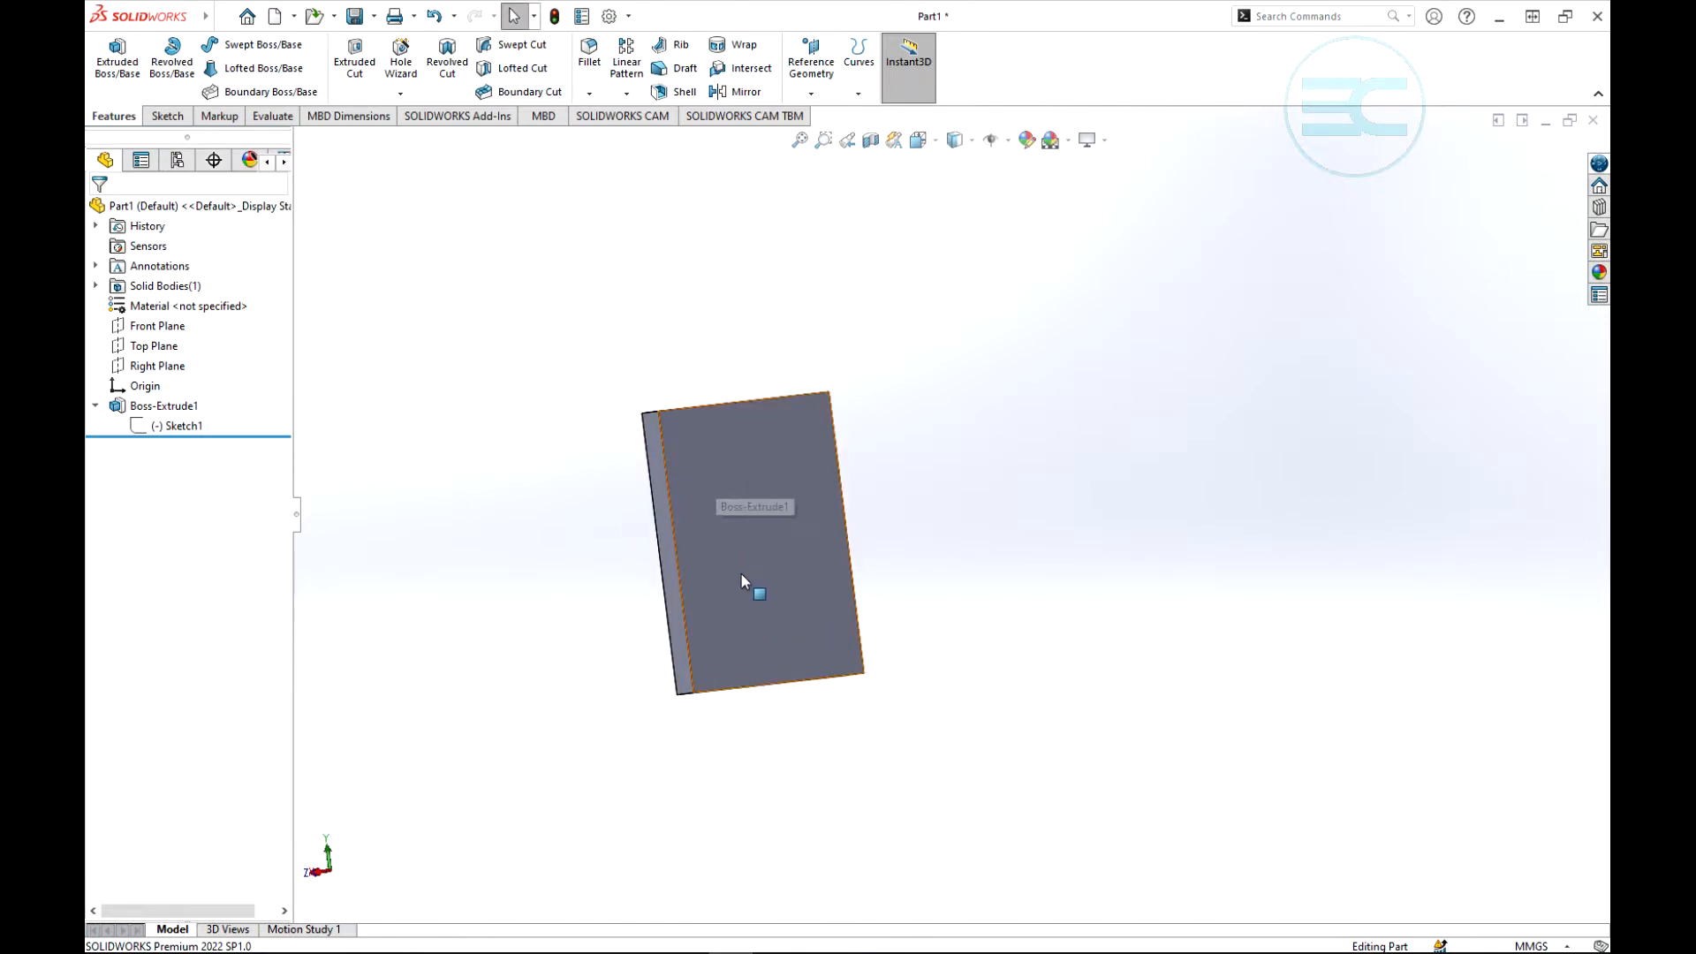
{"action": "scroll", "coordinate": [711, 530], "scroll_direction": "down", "scroll_amount": 3}
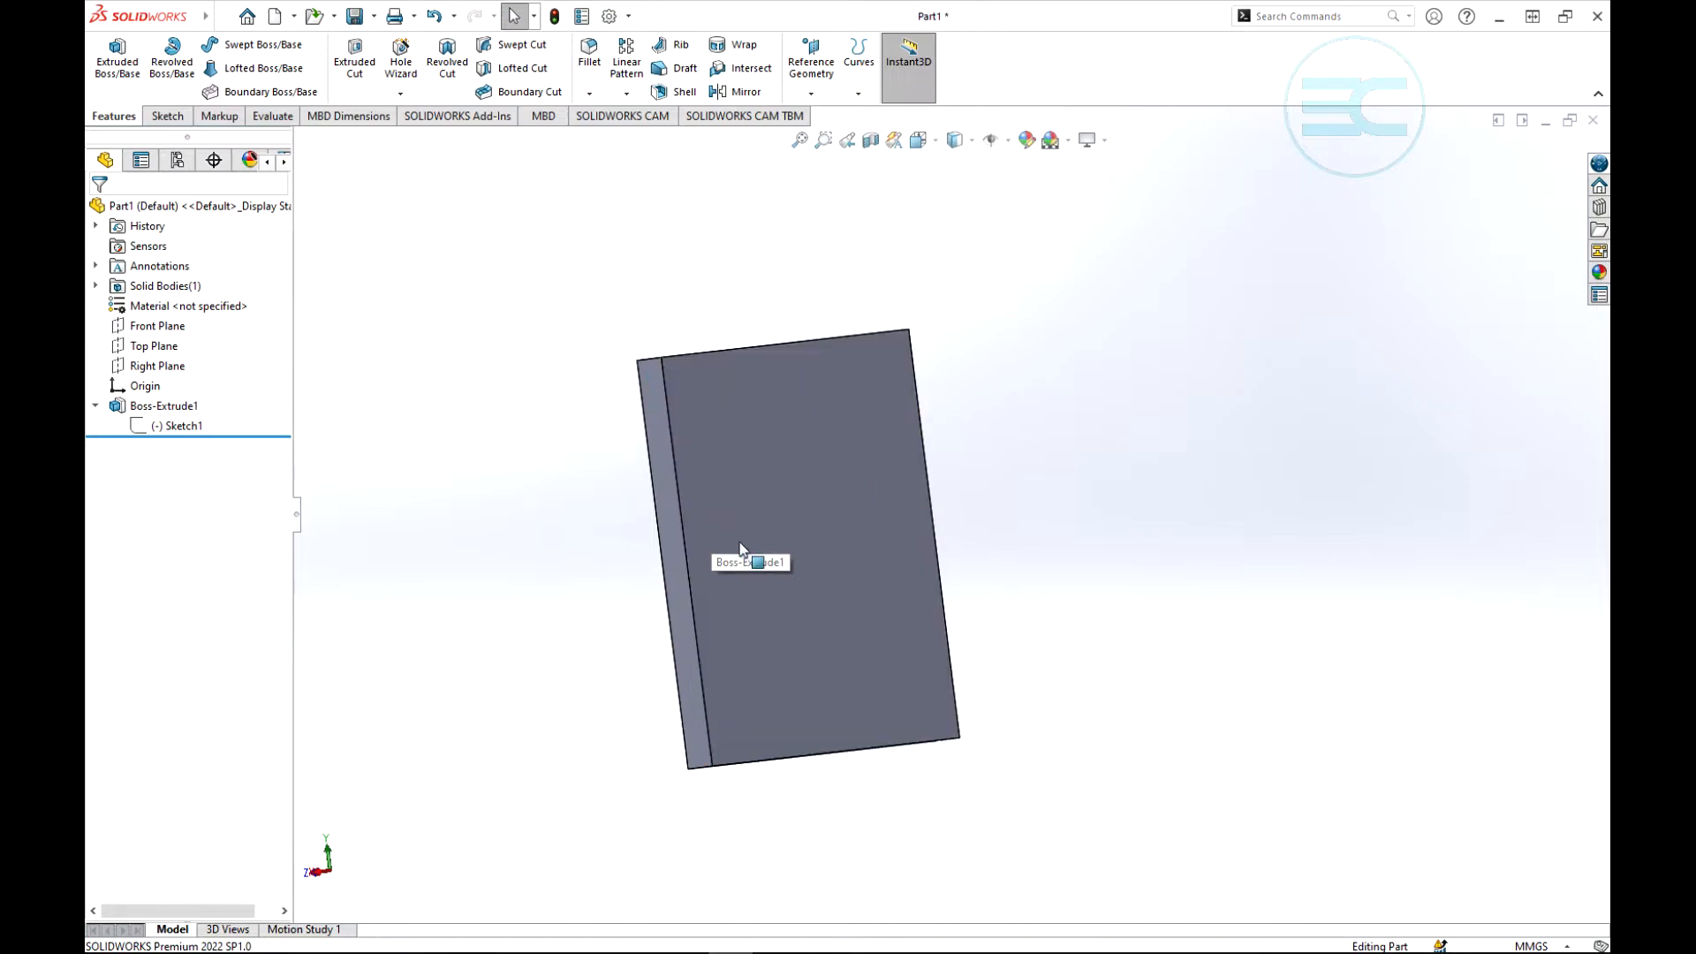
{"action": "key", "text": "z"}
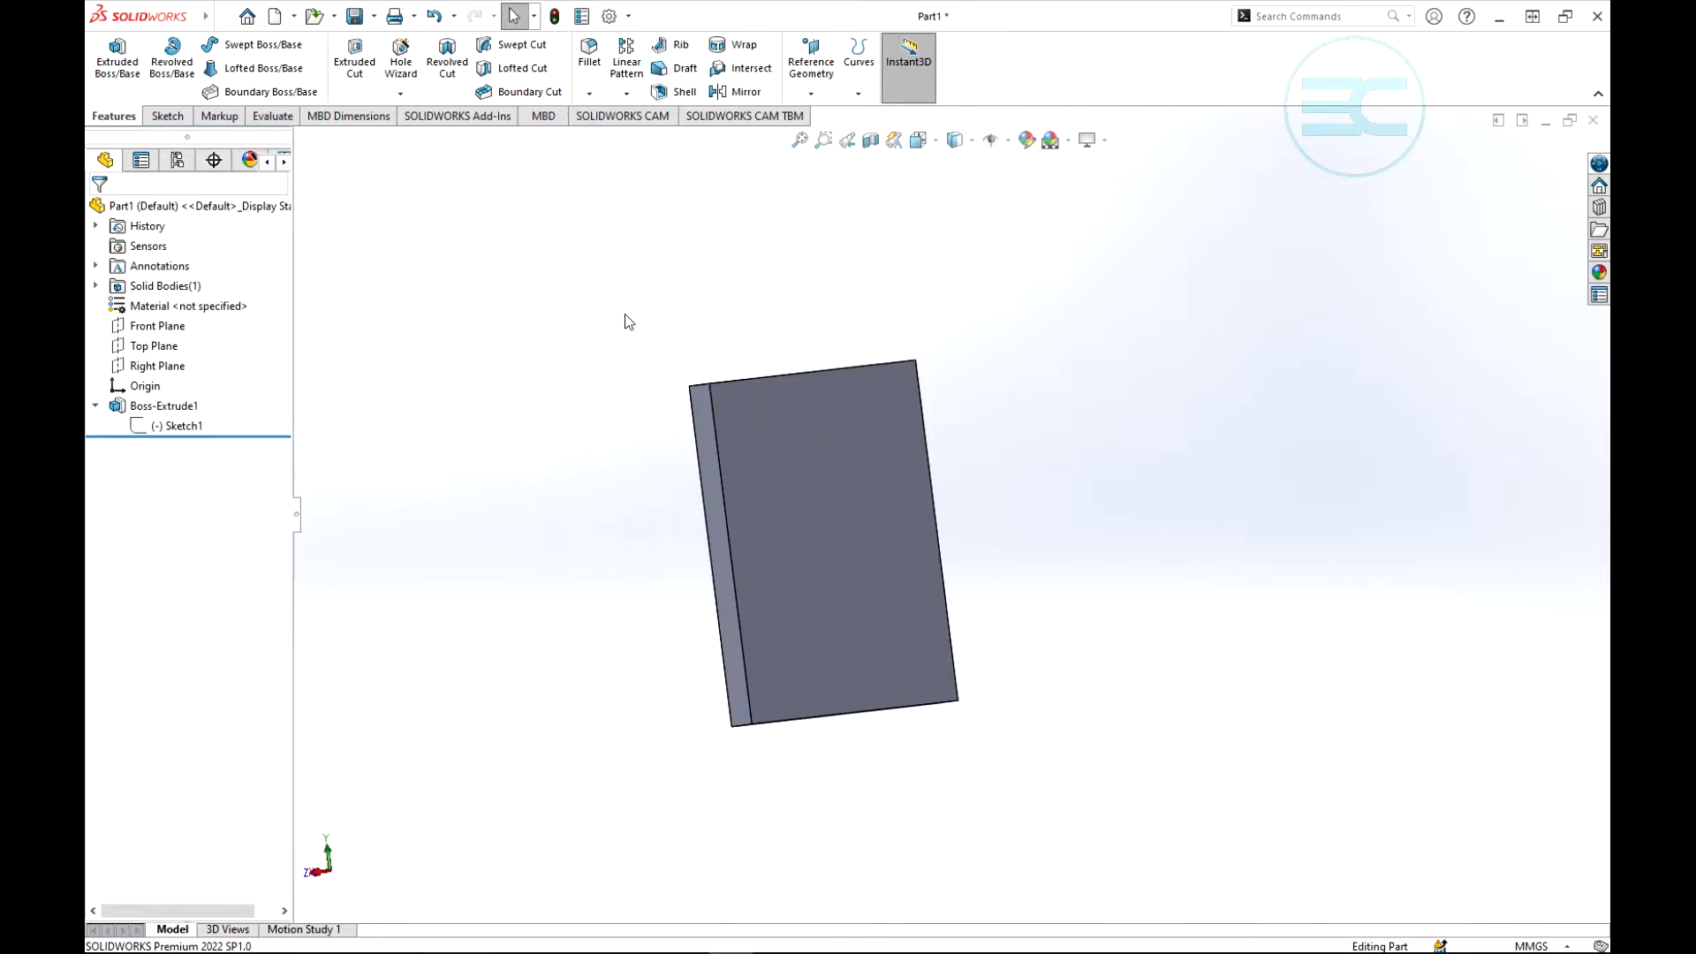
{"action": "left_click", "coordinate": [626, 94]}
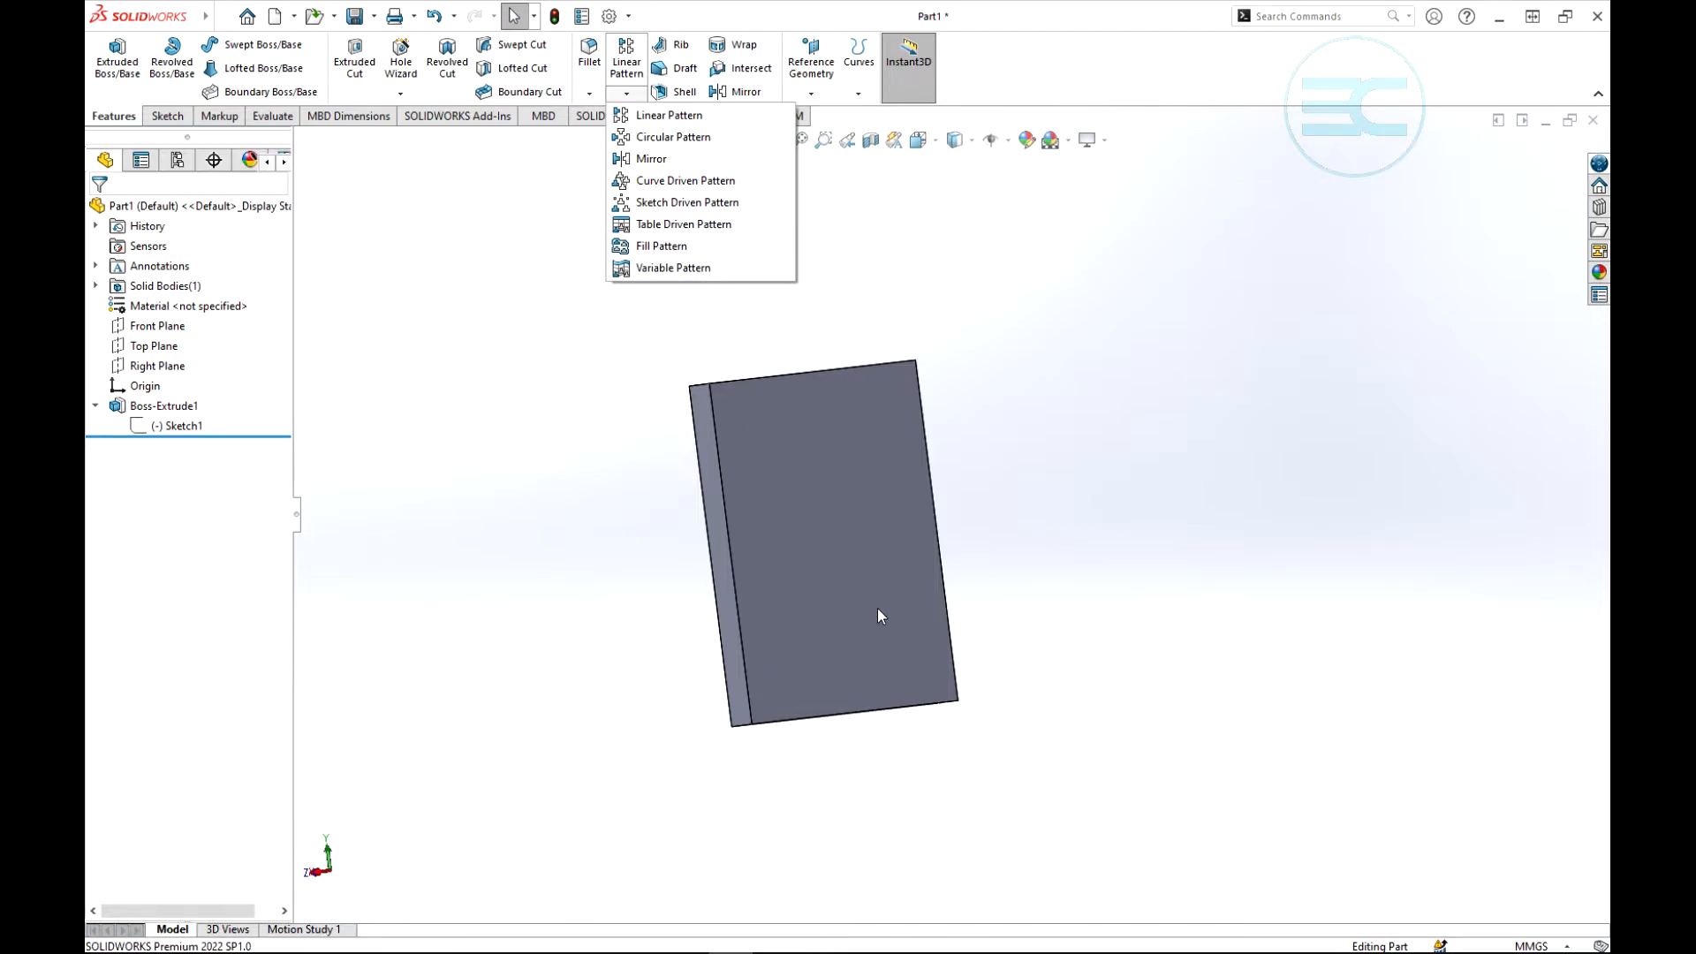
{"action": "left_click", "coordinate": [1129, 437]}
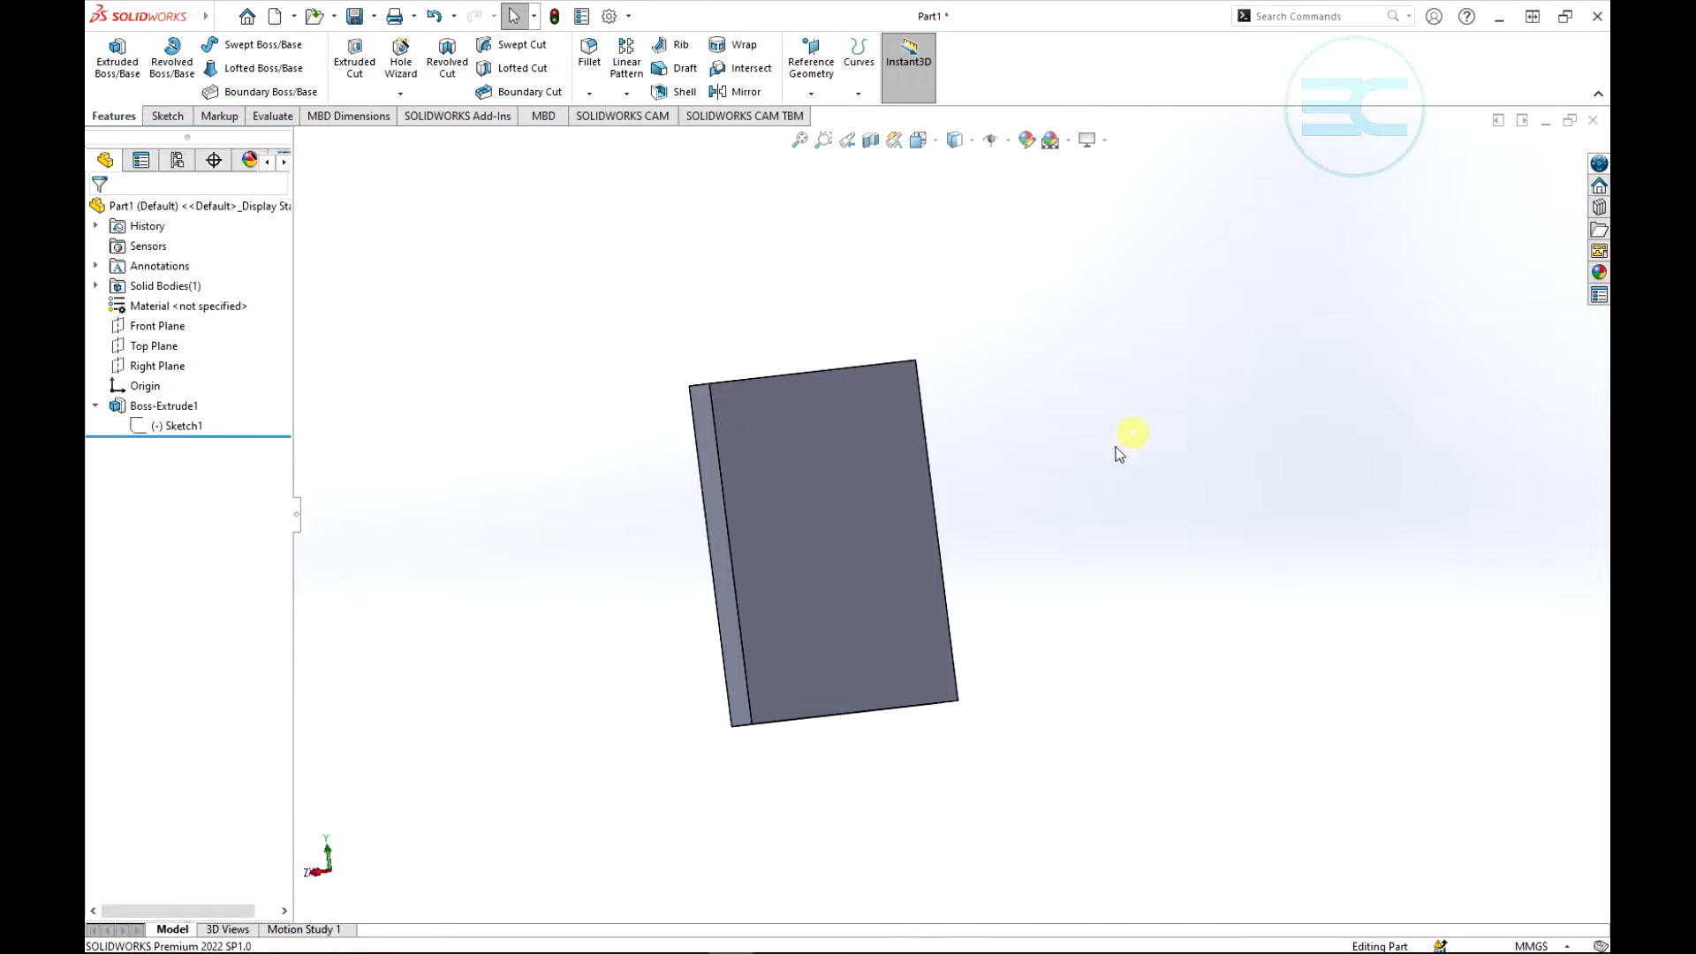
- Open a new sketch on the large square face of the block
{"action": "left_click", "coordinate": [159, 118]}
{"action": "left_click", "coordinate": [110, 53]}
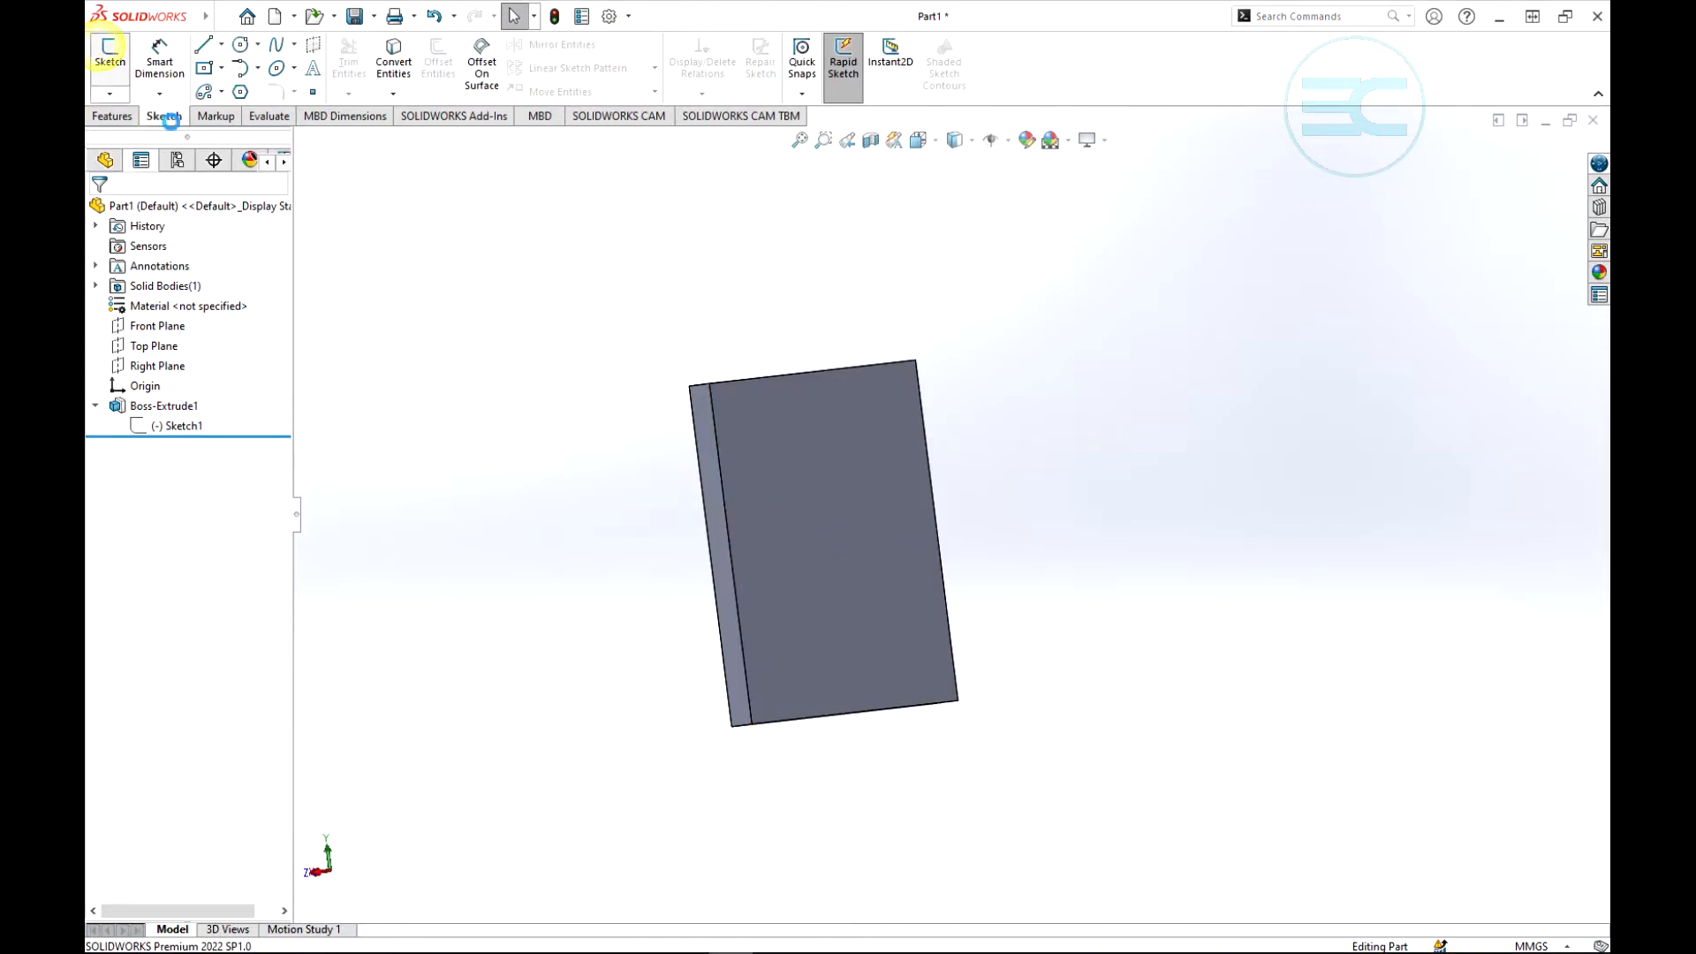
{"action": "left_click", "coordinate": [821, 488]}
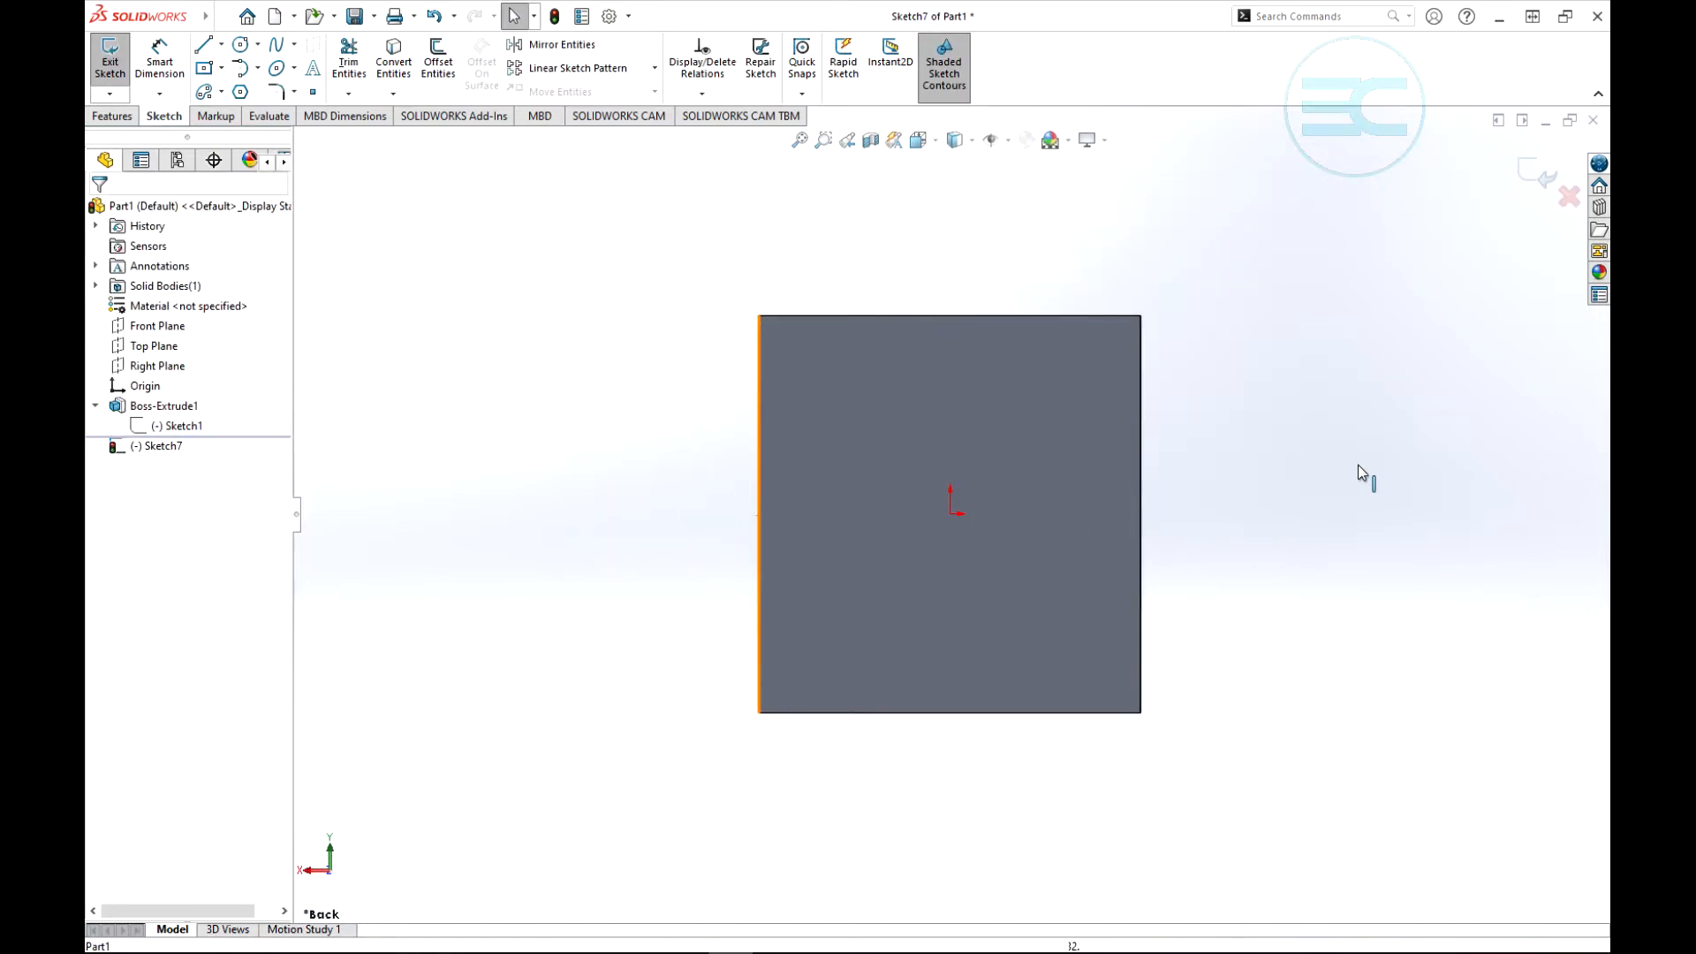
{"action": "scroll", "coordinate": [1356, 468], "scroll_direction": "down", "scroll_amount": 2}
{"action": "scroll", "coordinate": [1236, 610], "scroll_direction": "up", "scroll_amount": 2}
{"action": "scroll", "coordinate": [1132, 768], "scroll_direction": "down", "scroll_amount": 2}
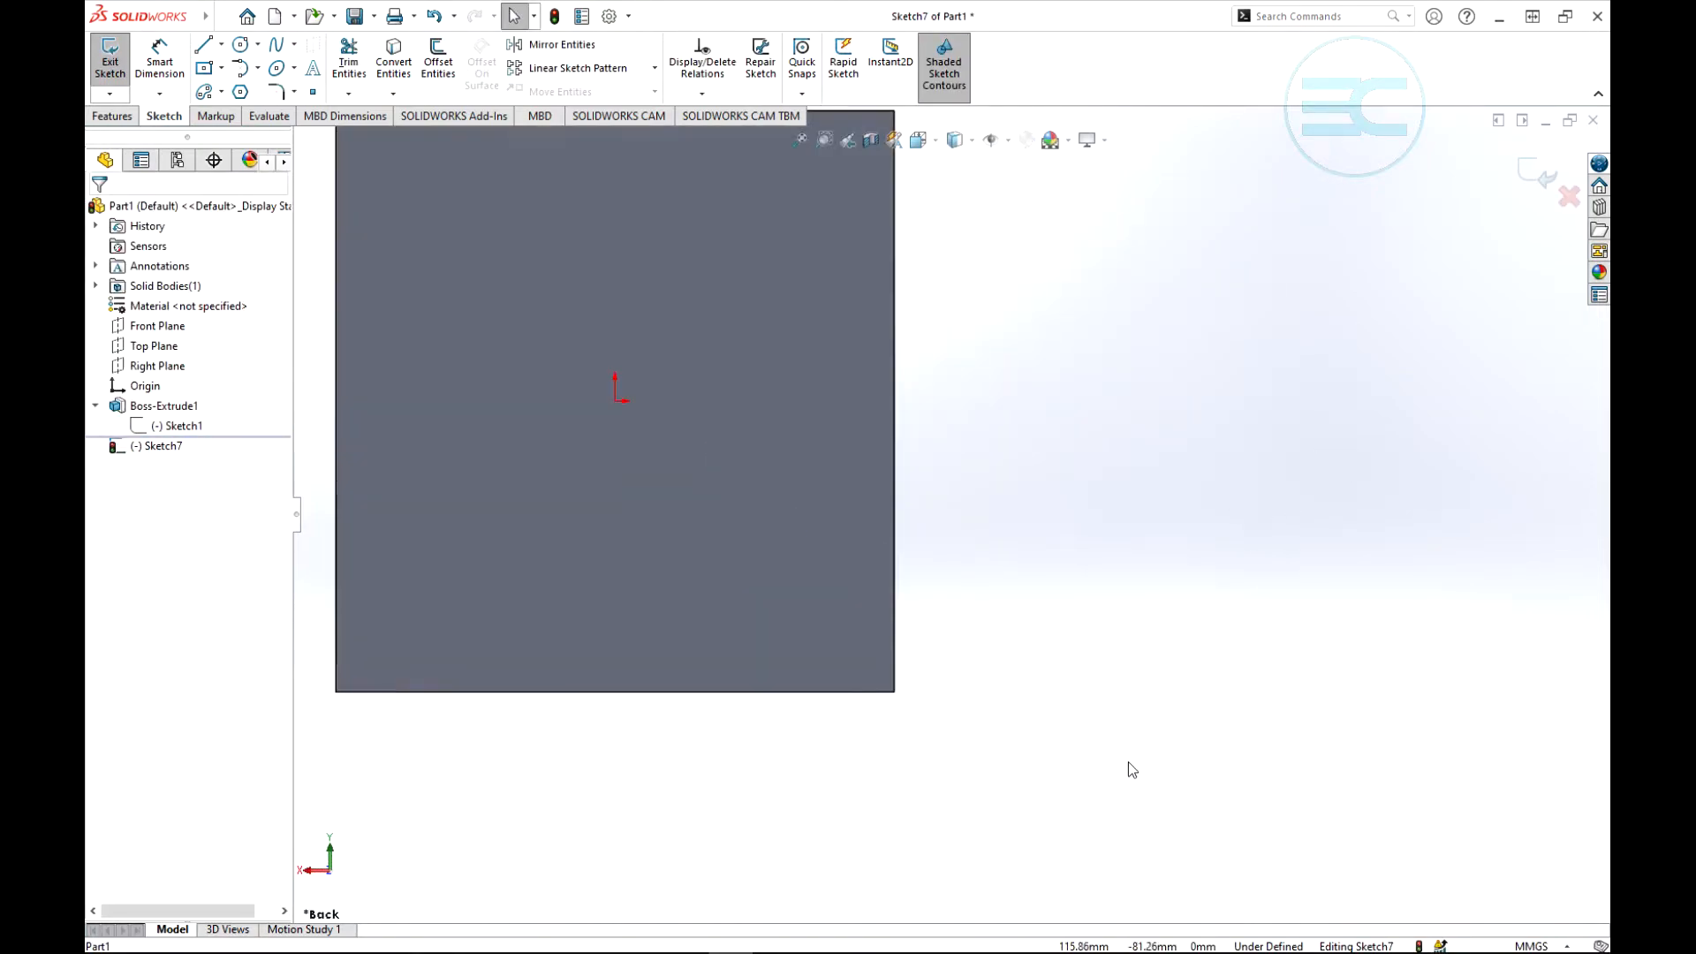
{"action": "scroll", "coordinate": [591, 367], "scroll_direction": "up", "scroll_amount": 2}
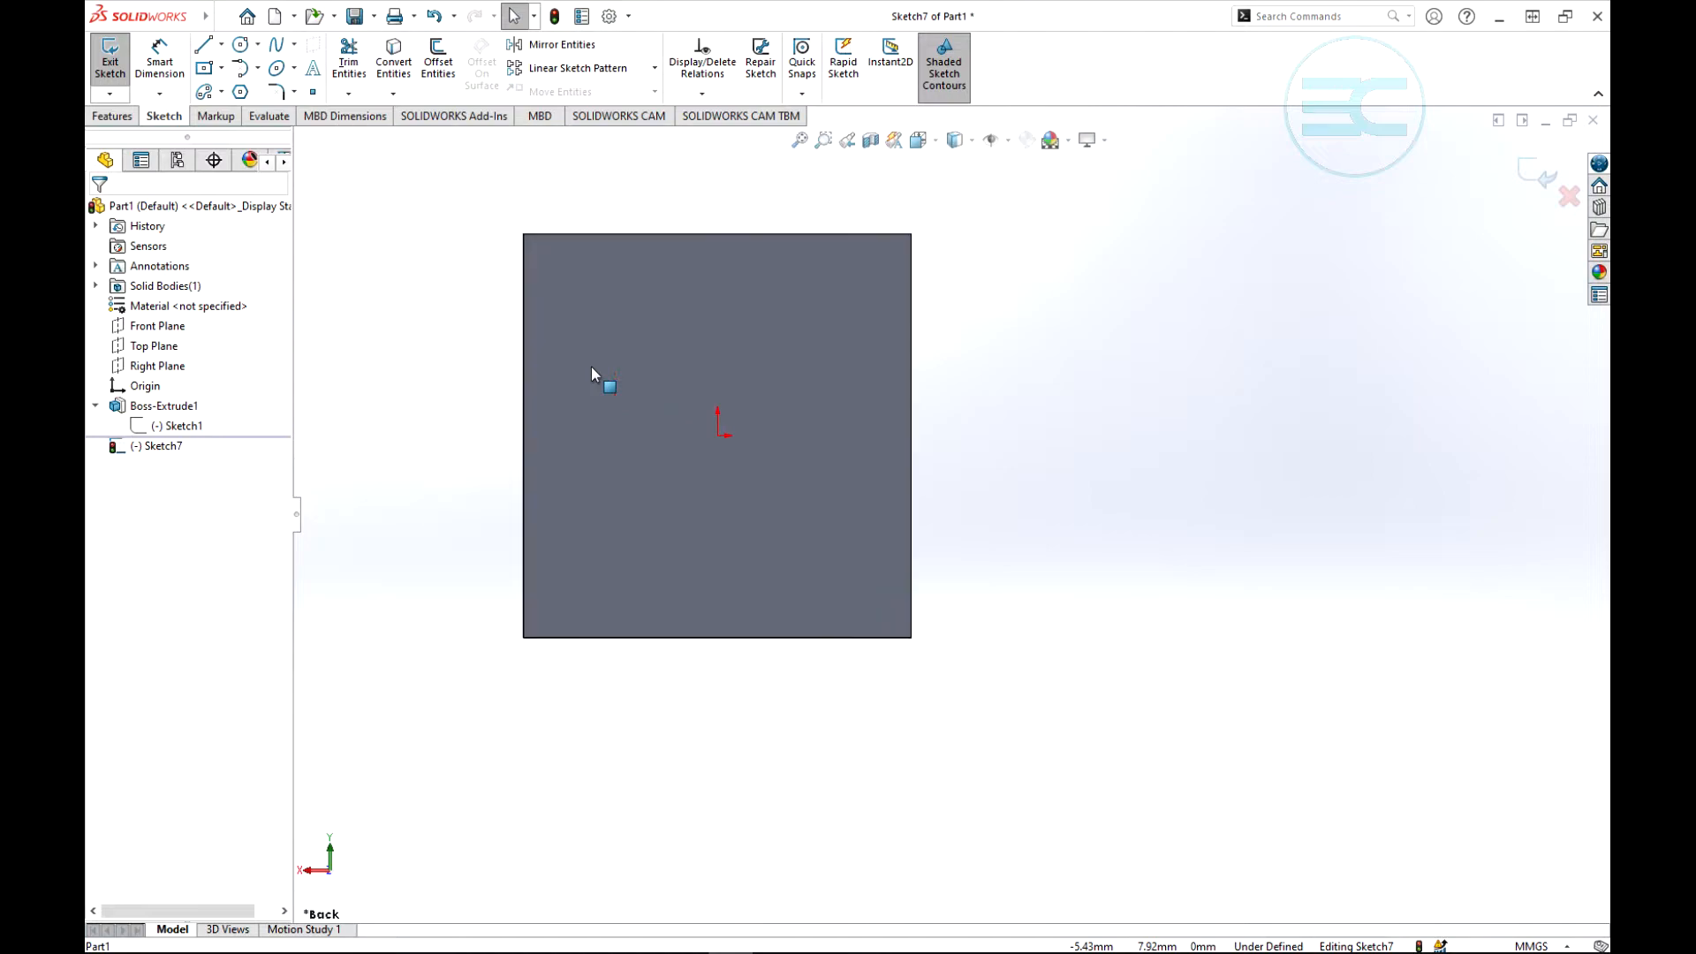
{"action": "left_click", "coordinate": [242, 46]}
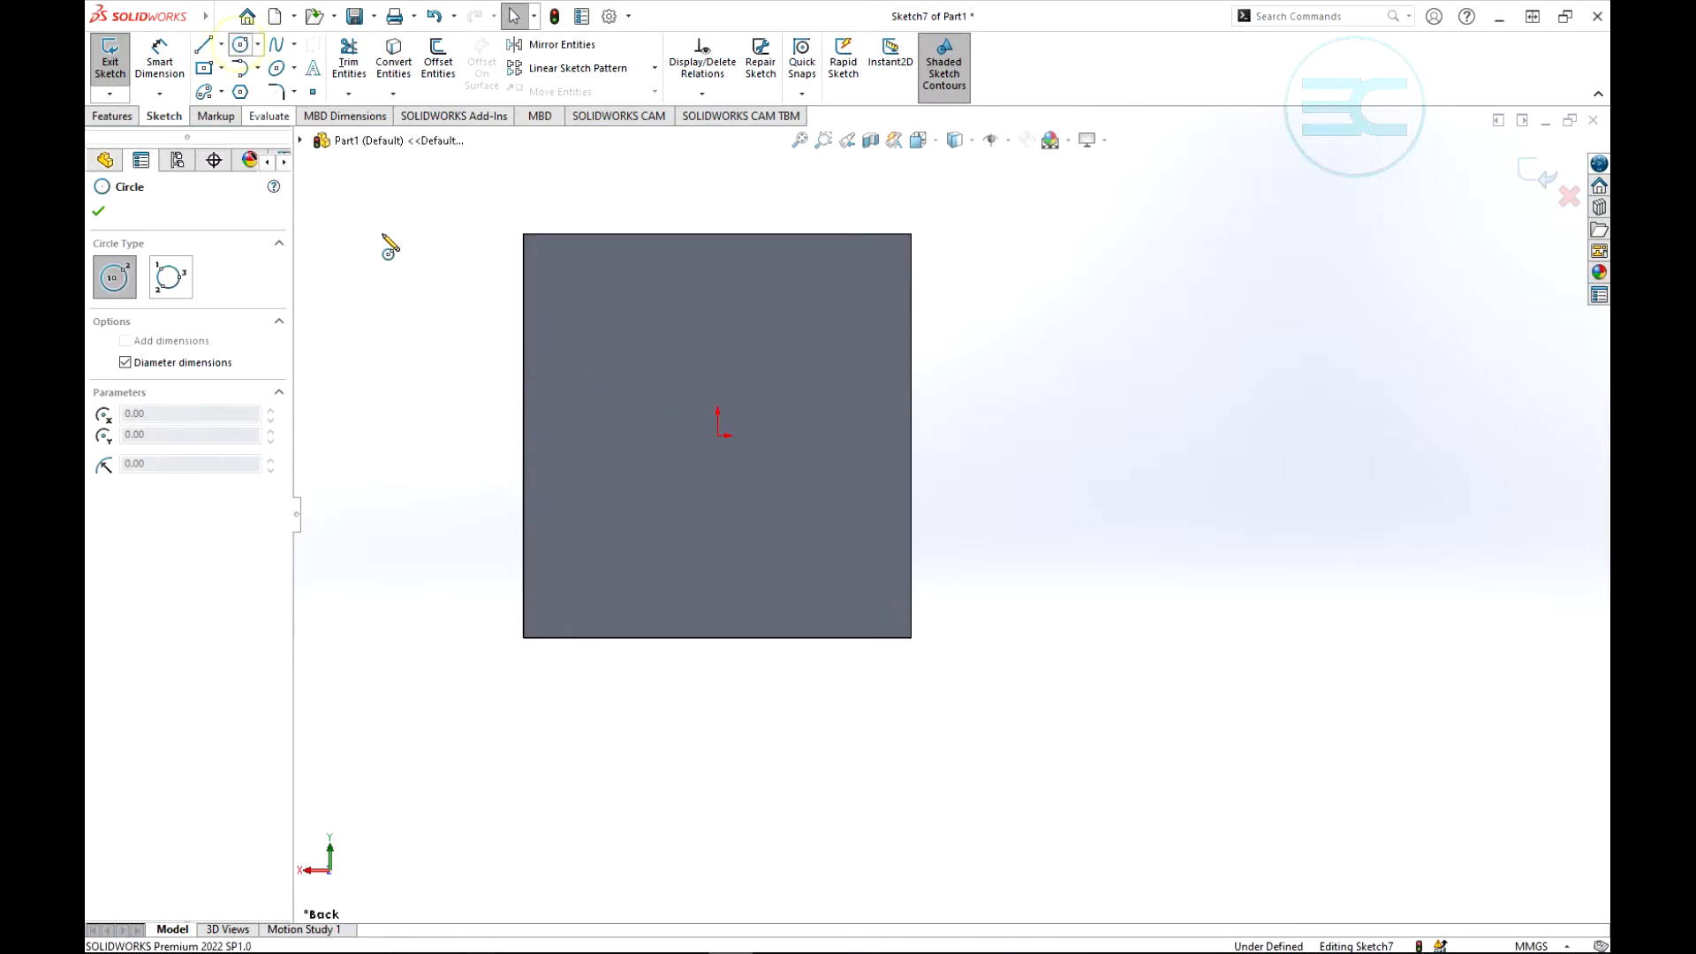
{"action": "left_click", "coordinate": [718, 436]}
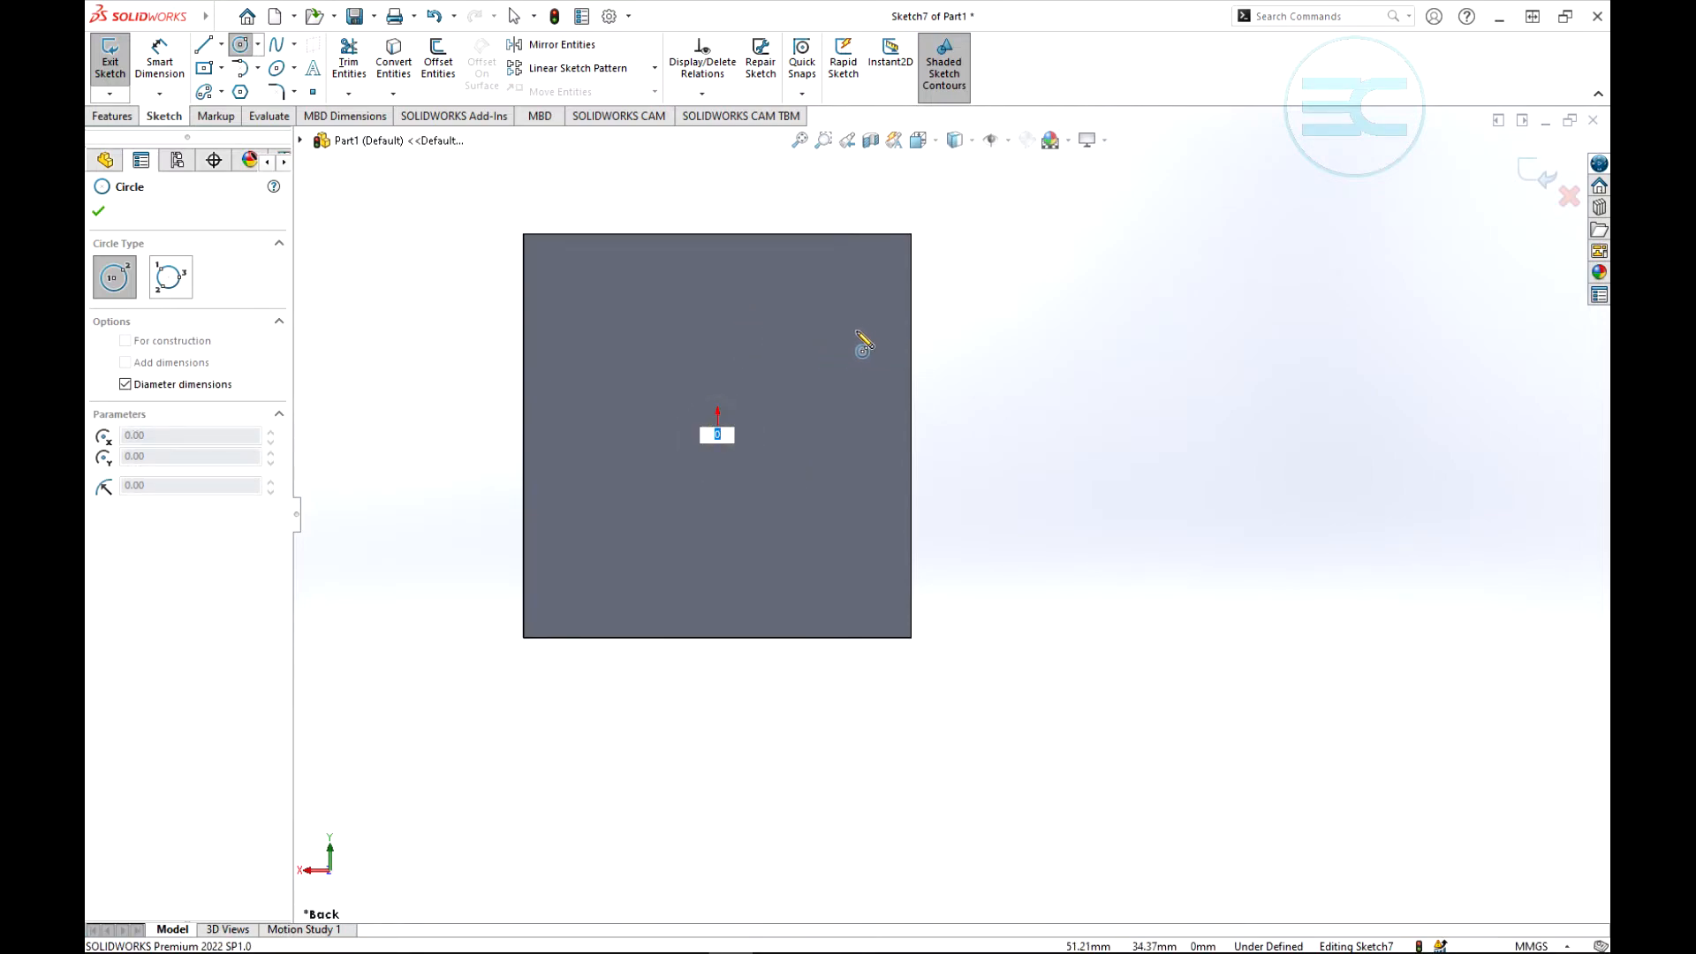
{"action": "left_click", "coordinate": [718, 437]}
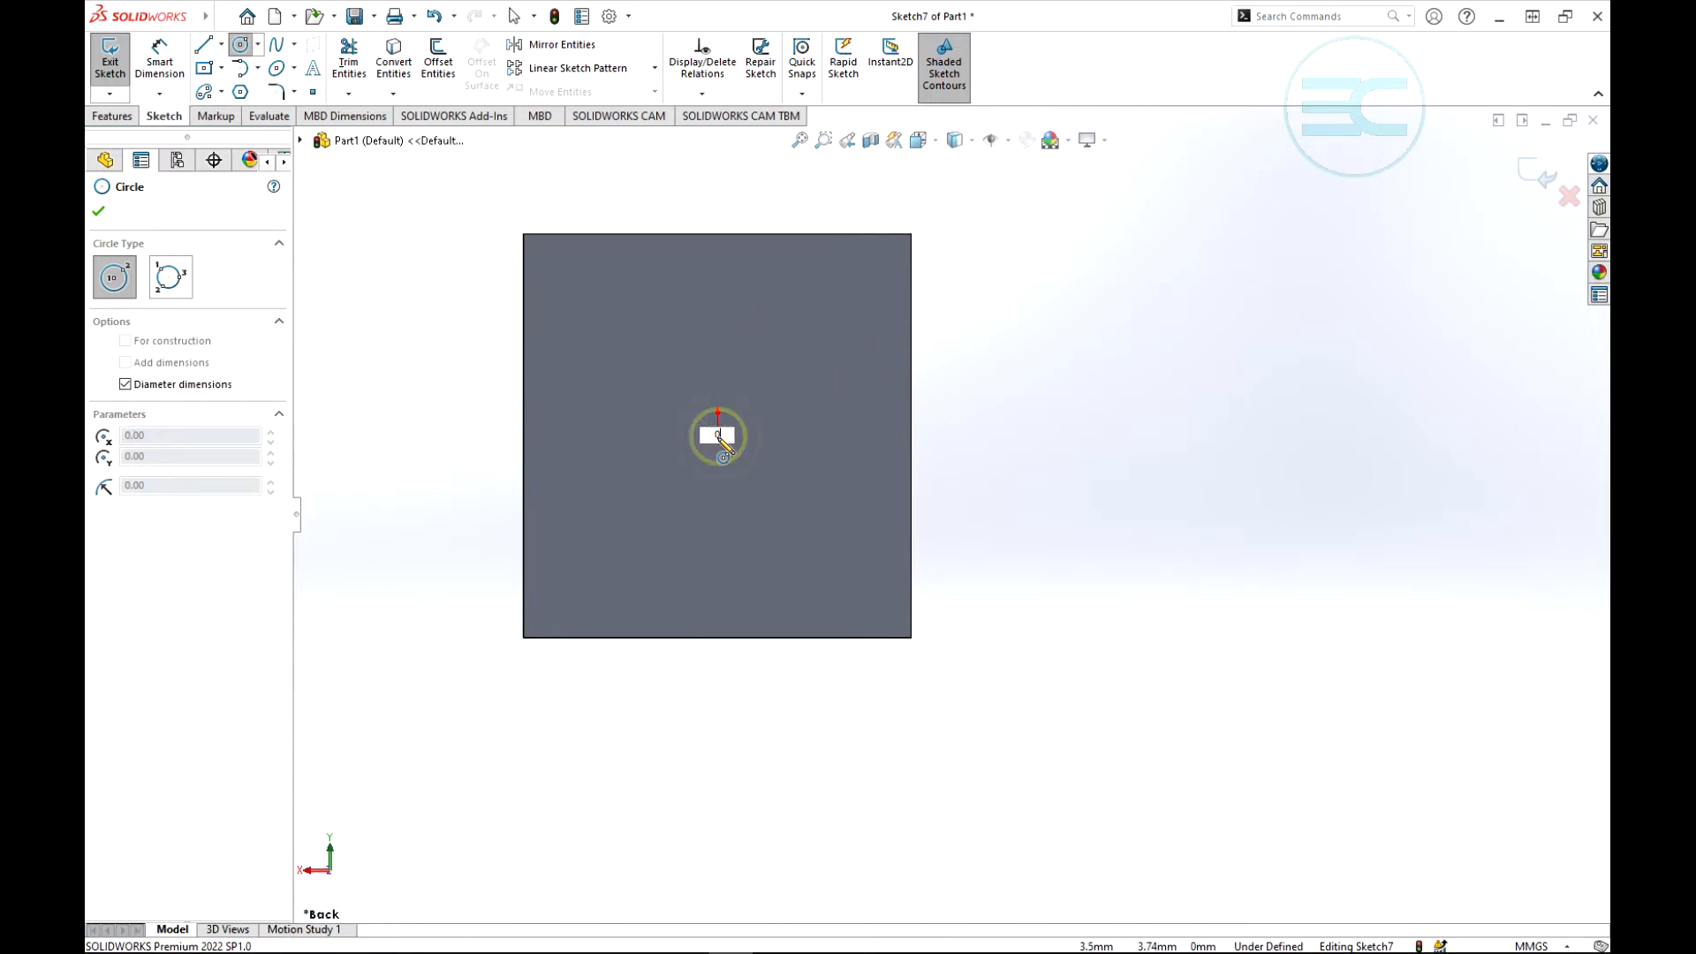
{"action": "left_click", "coordinate": [718, 437]}
{"action": "left_click", "coordinate": [752, 402]}
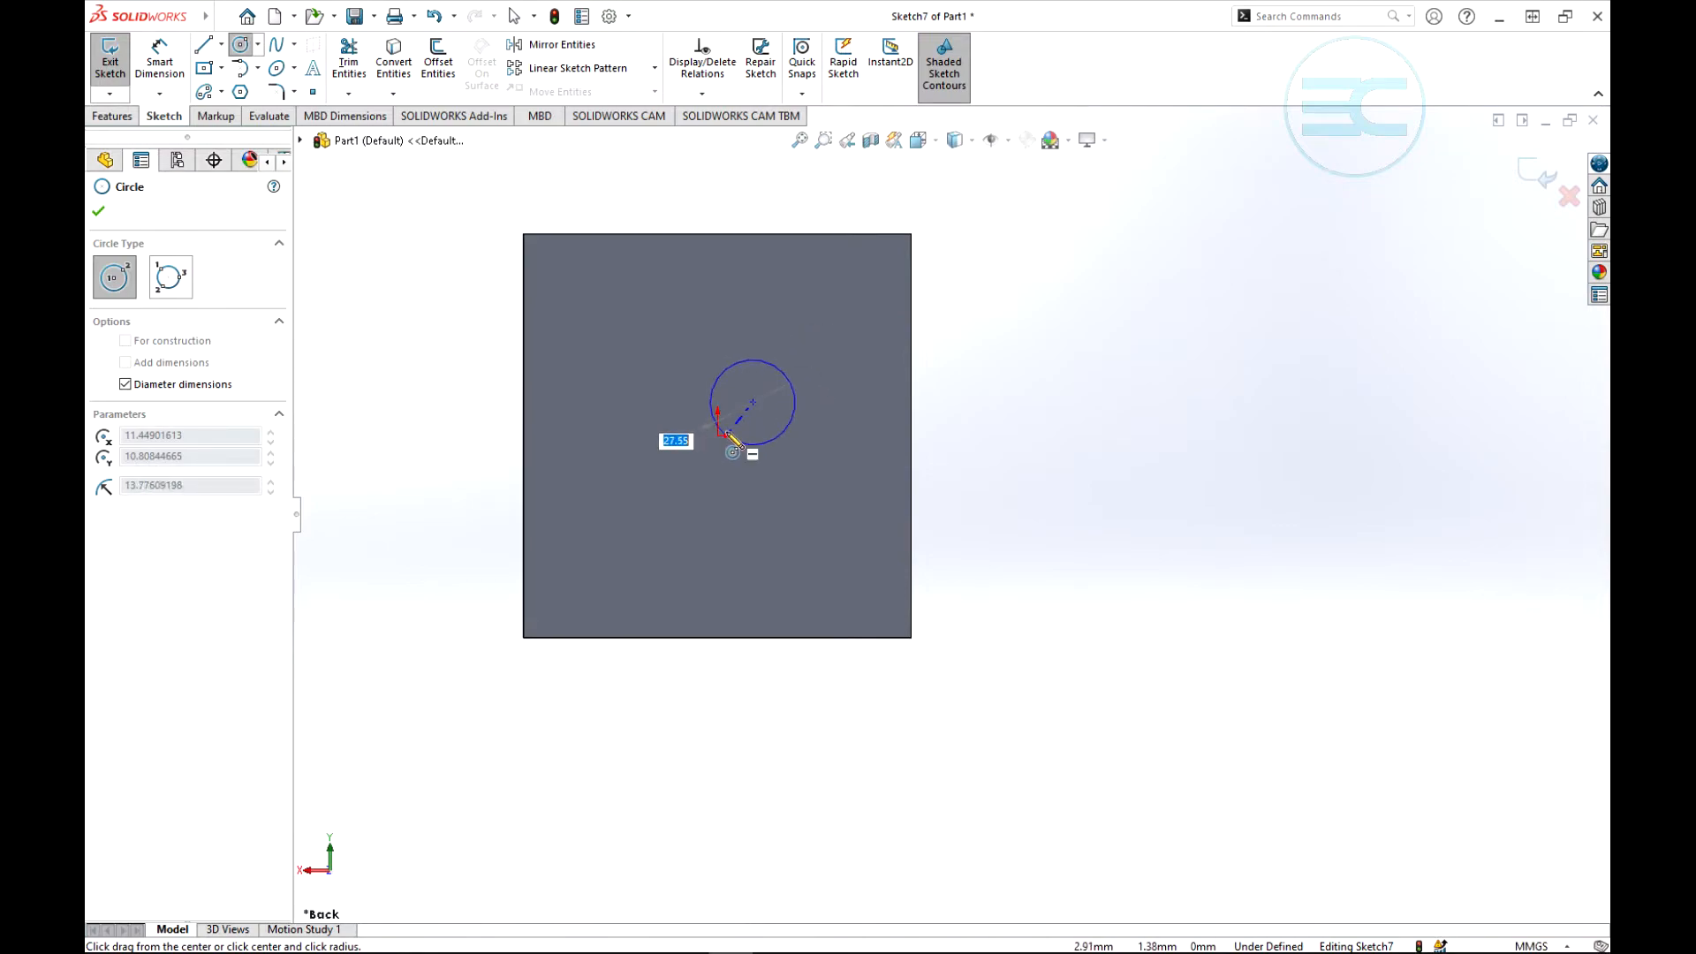
{"action": "key", "text": "Escape"}
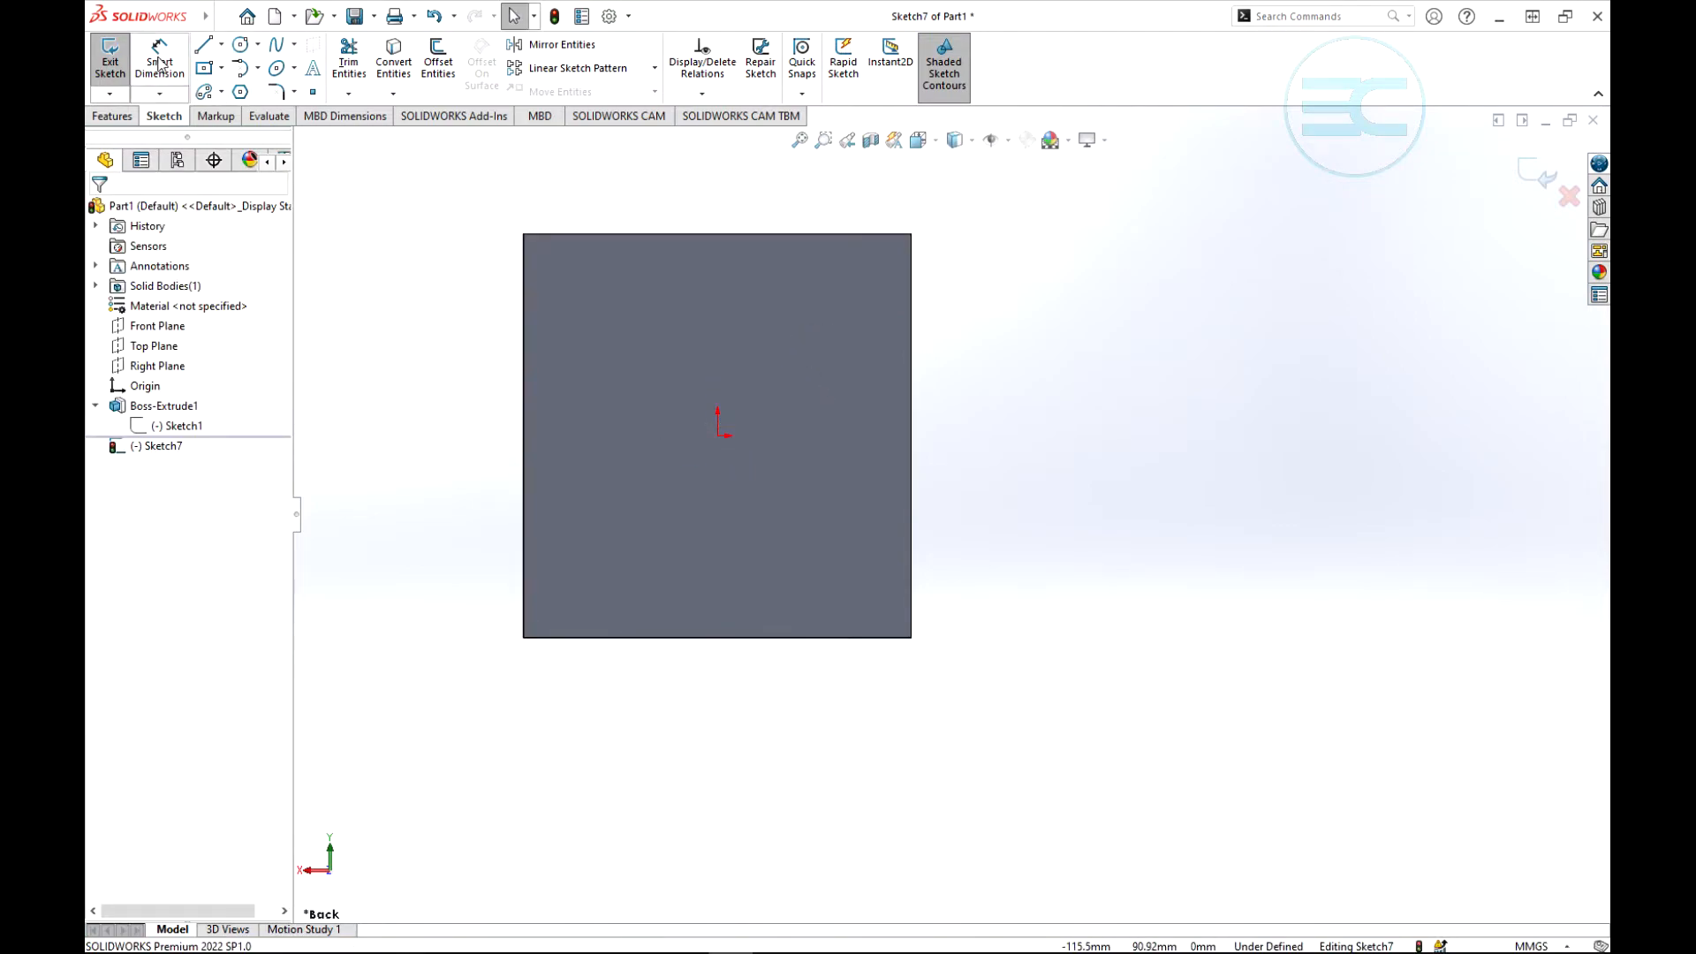
- Sketch a circle of about 53 mm radius centred on the origin of the square face and exit the sketch
{"action": "left_click", "coordinate": [239, 45]}
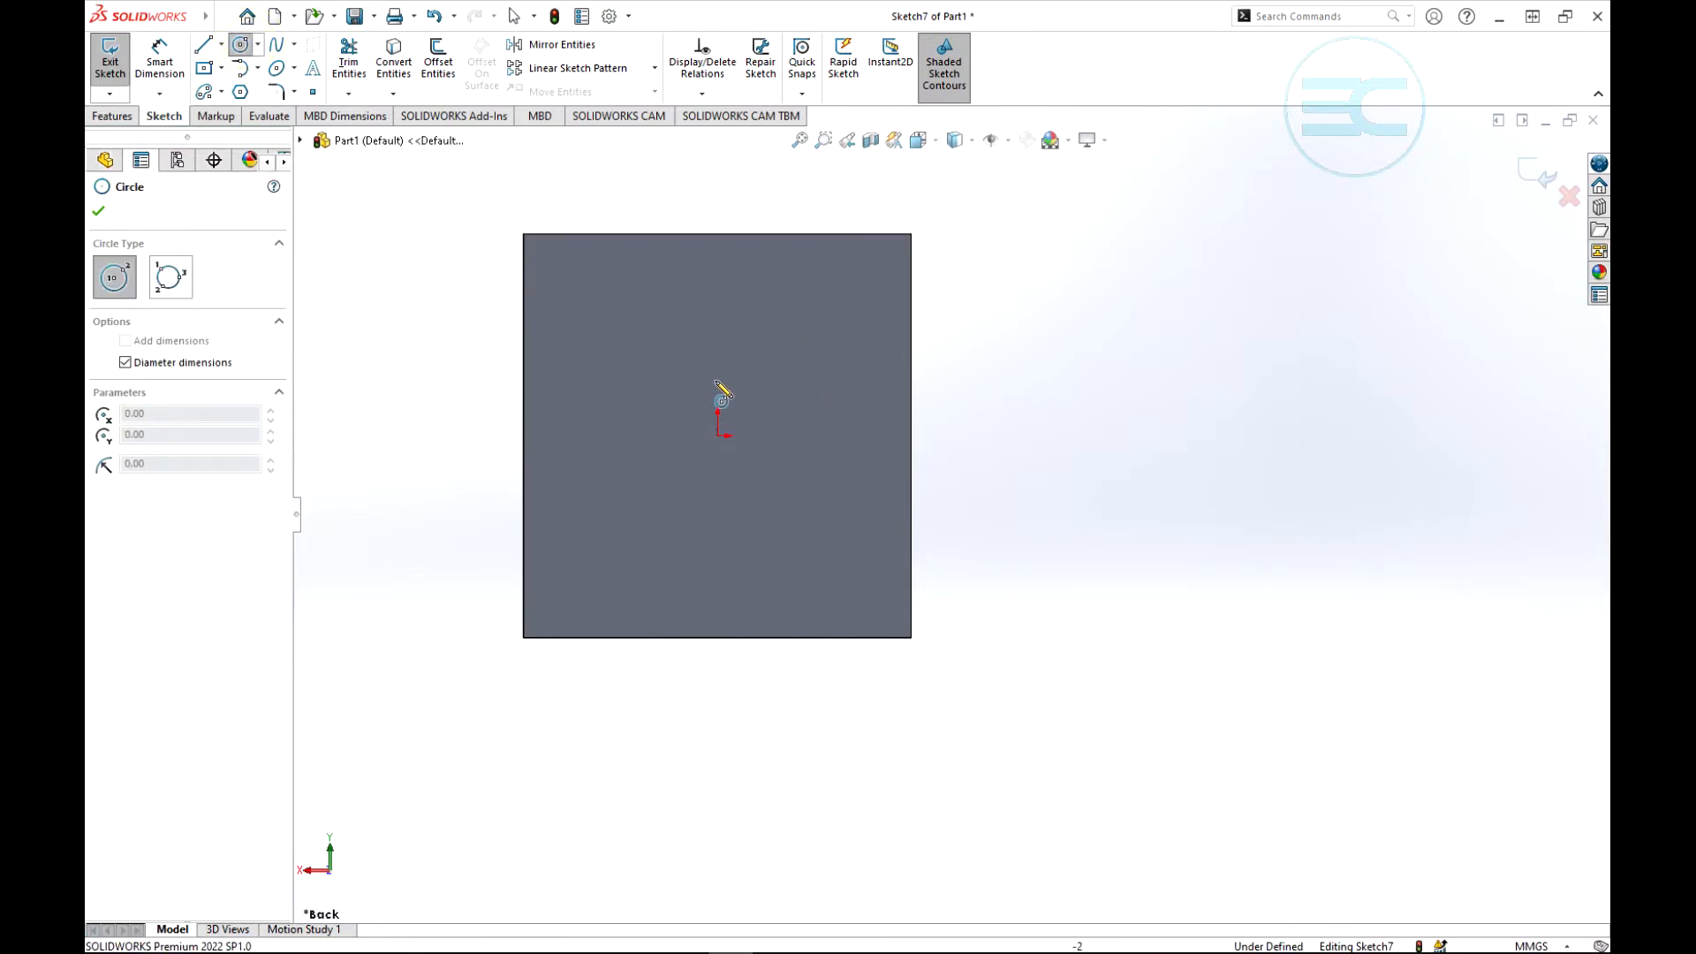
{"action": "left_click", "coordinate": [718, 435]}
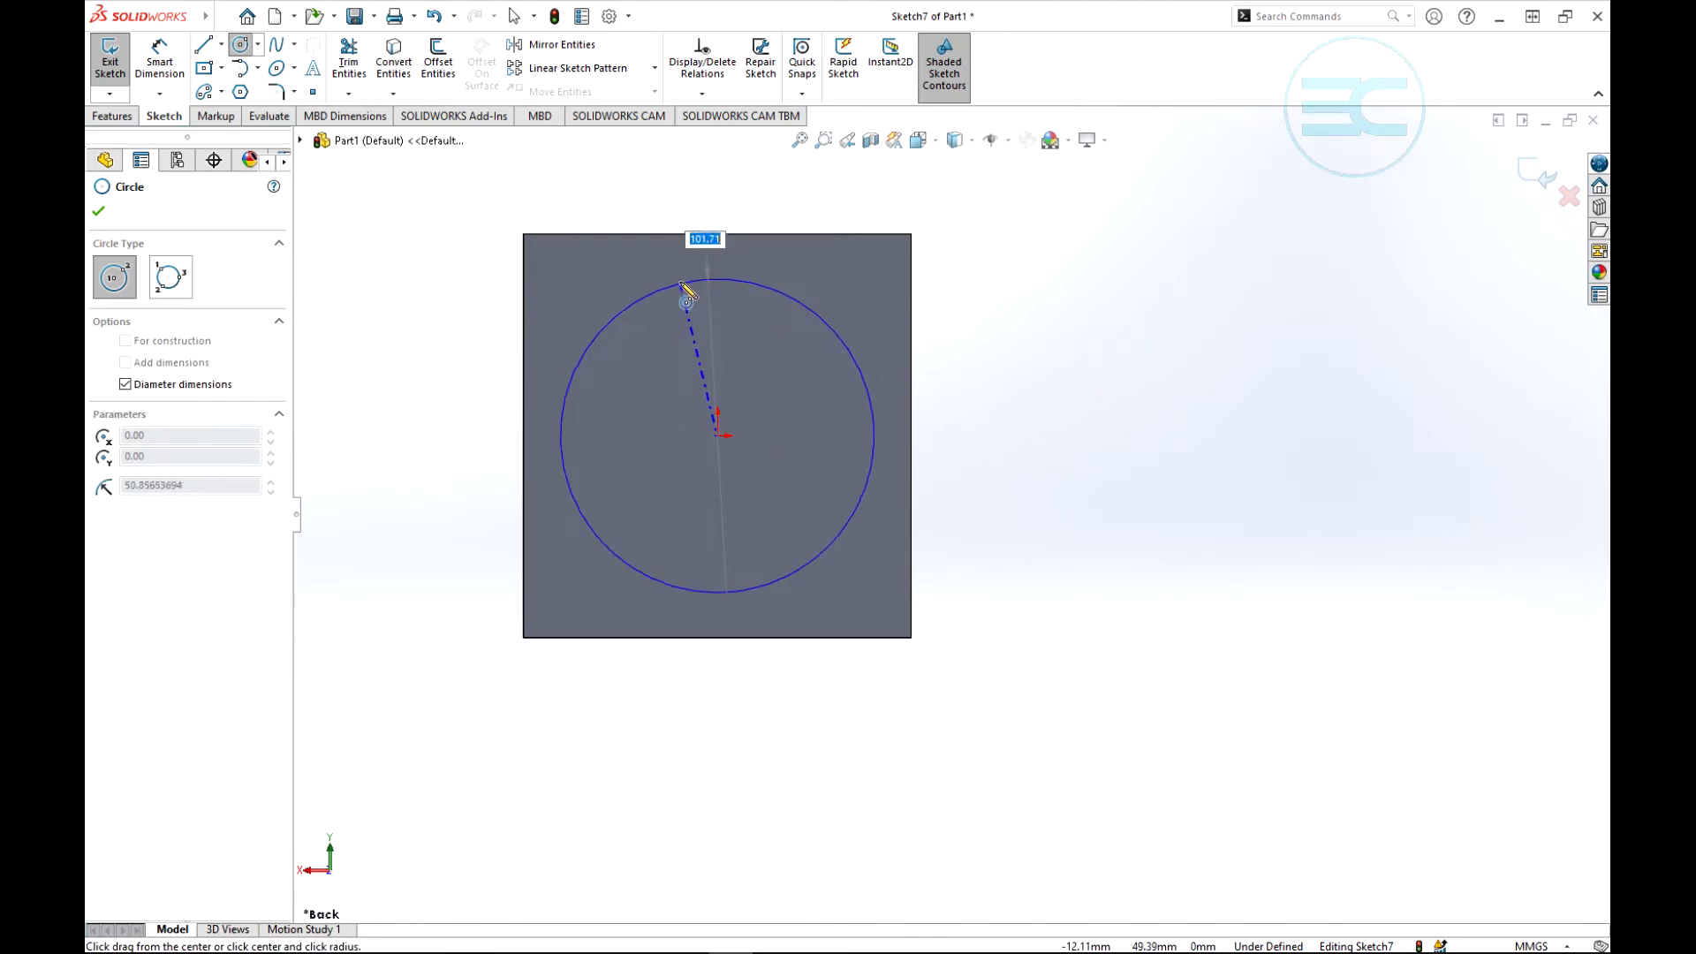
{"action": "left_click", "coordinate": [681, 277]}
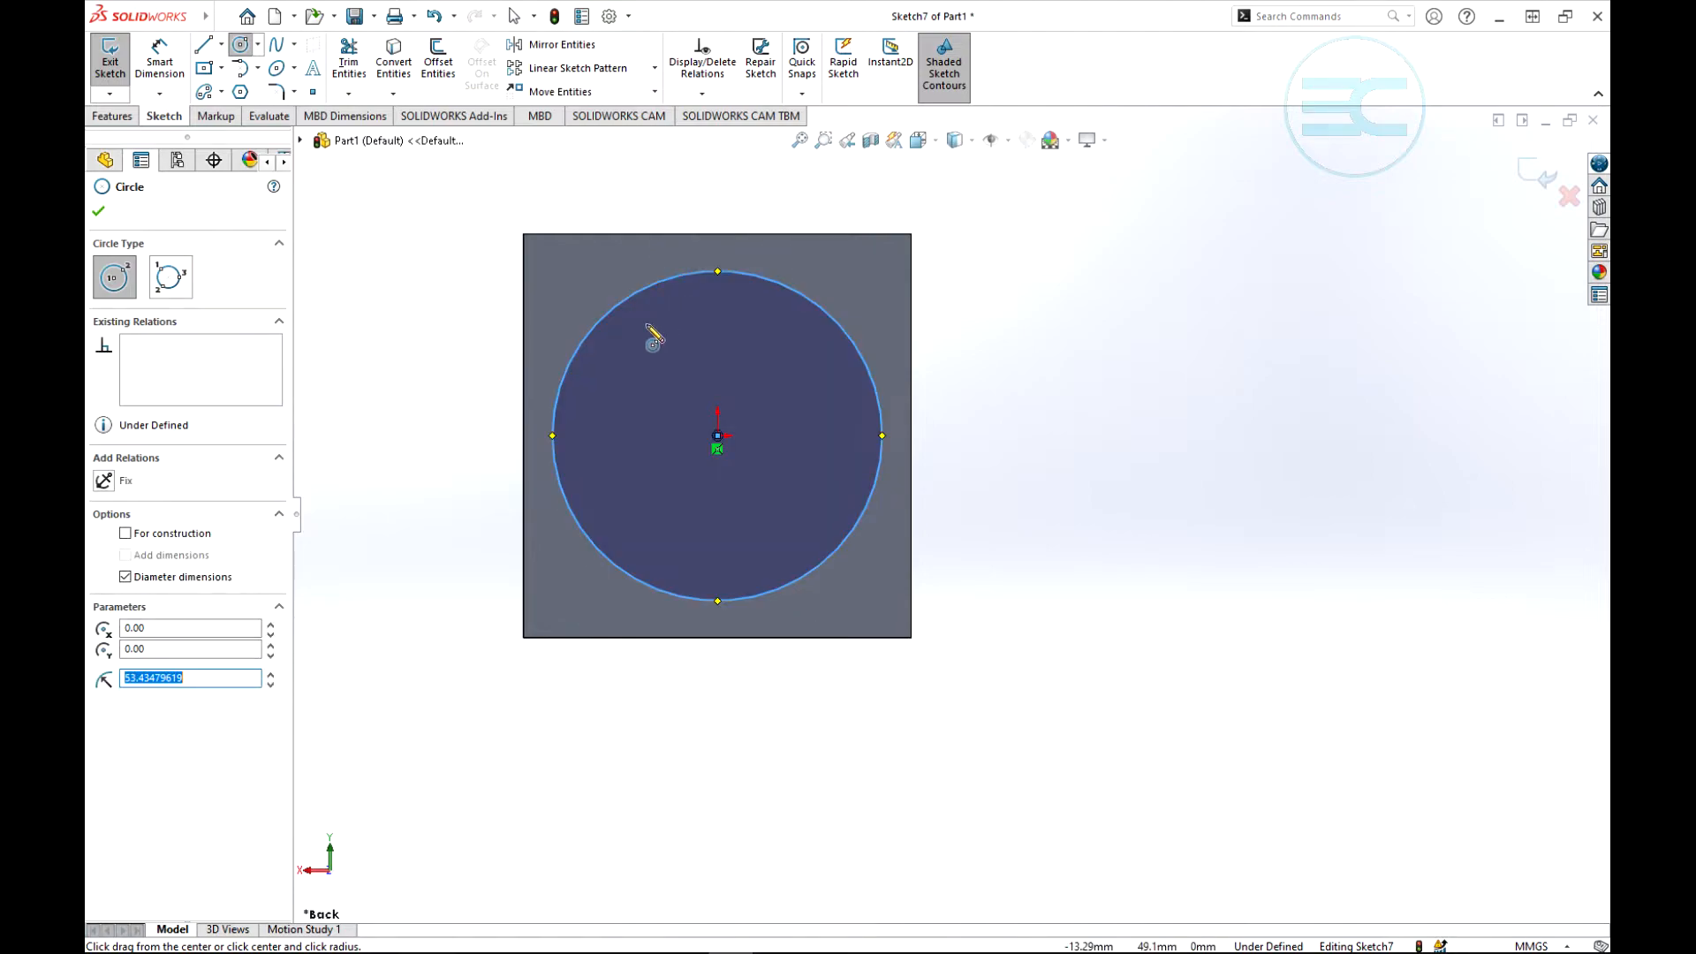
{"action": "left_click", "coordinate": [99, 212]}
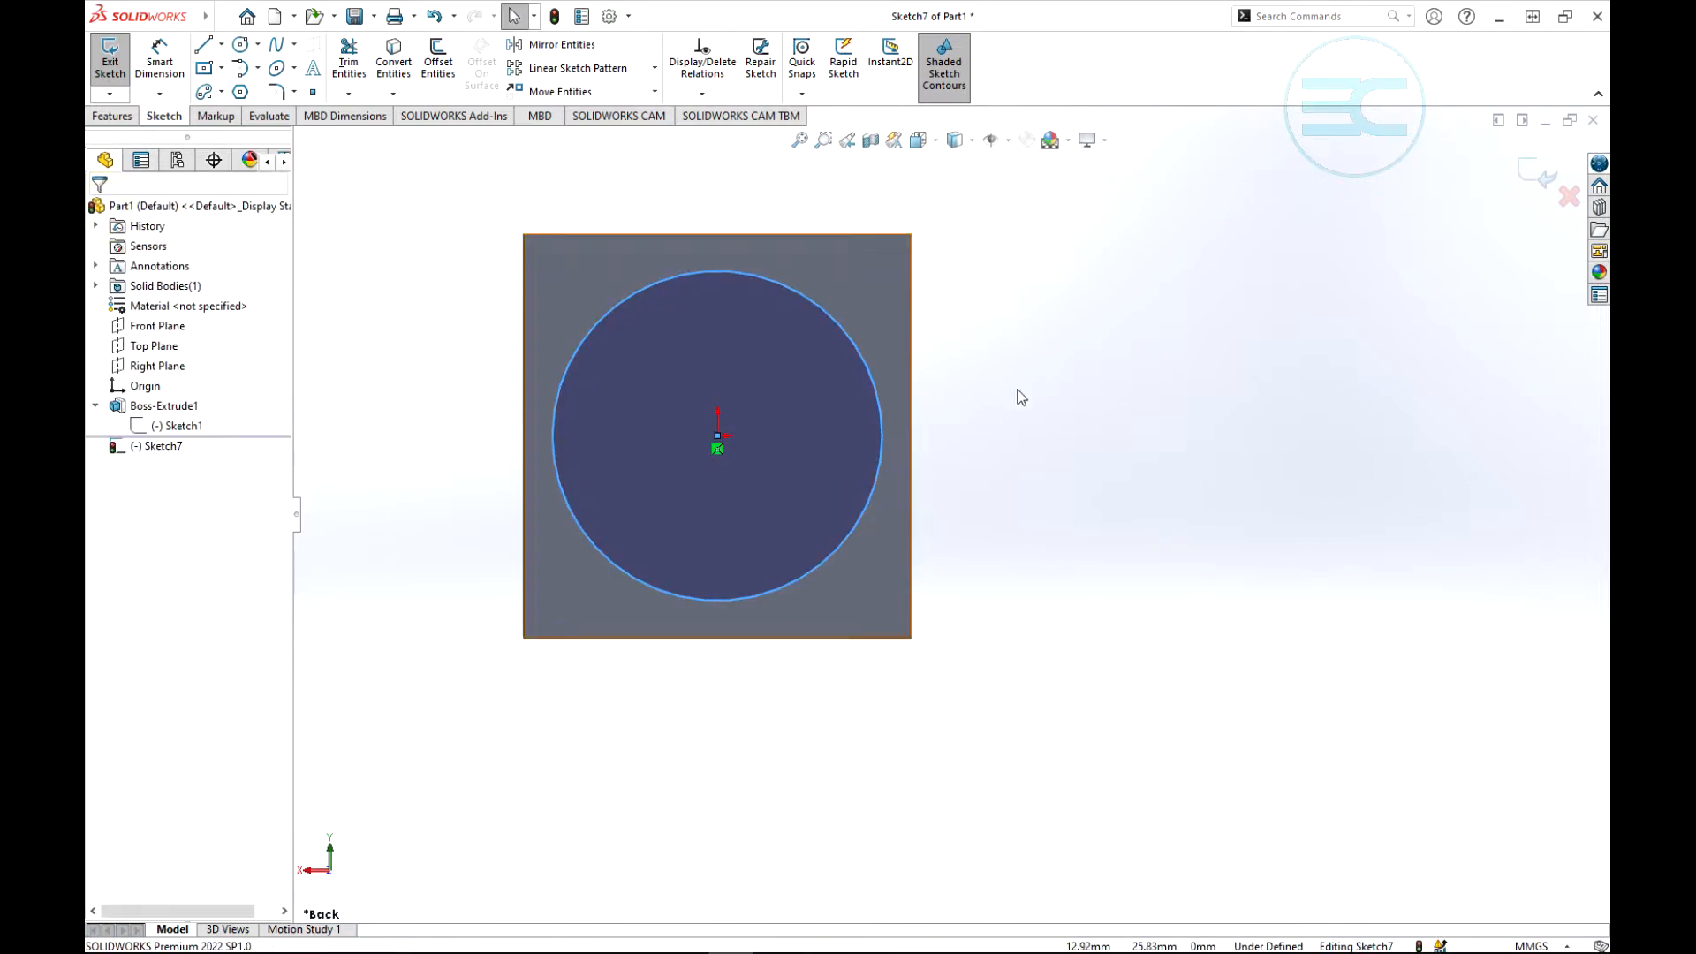
{"action": "left_click", "coordinate": [1544, 194]}
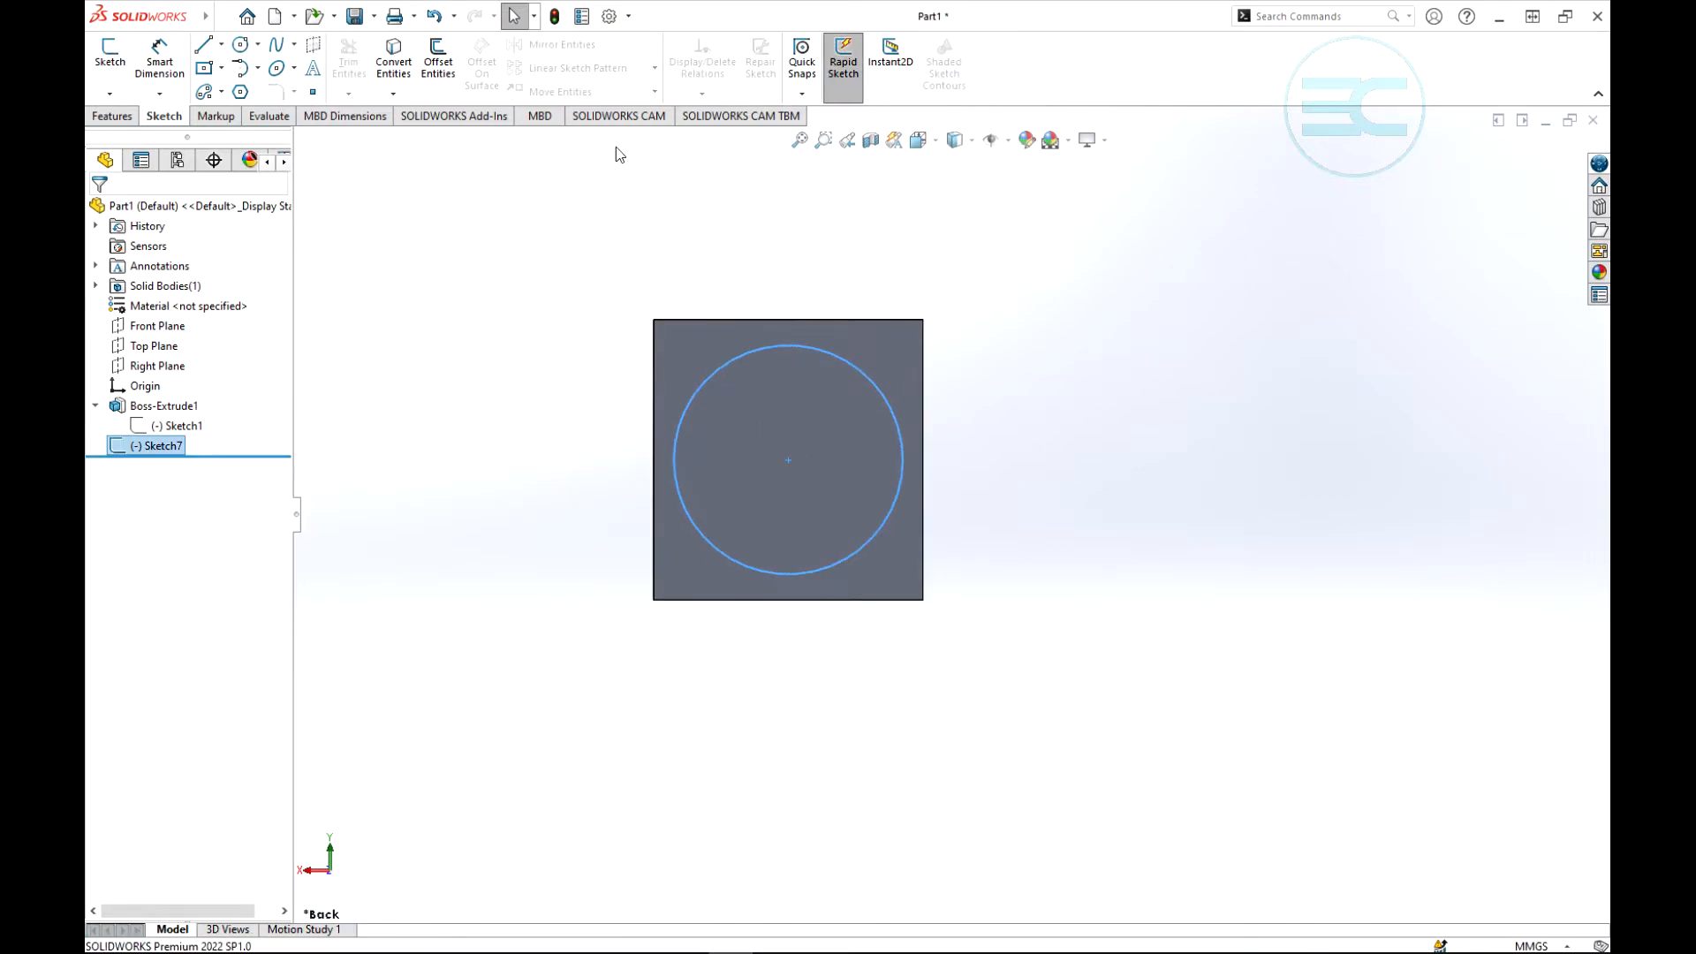
- Start a Fill Pattern with the circle sketch on the square face as its fill boundary
{"action": "left_click", "coordinate": [113, 116]}
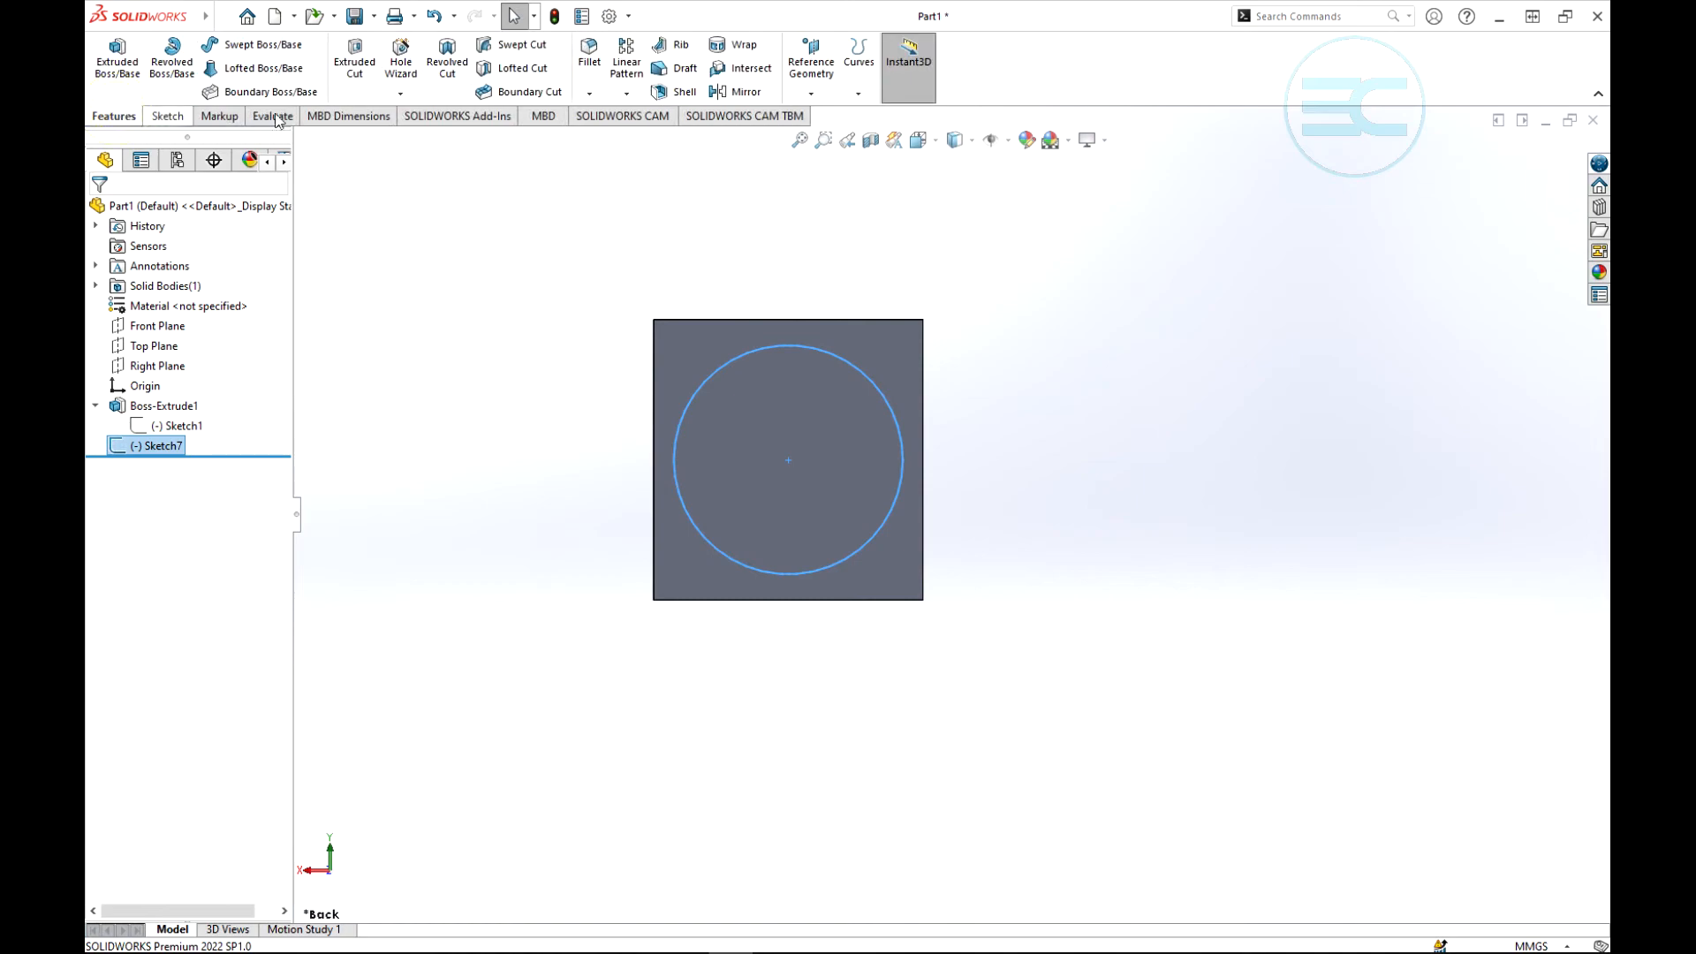
{"action": "left_click", "coordinate": [626, 93]}
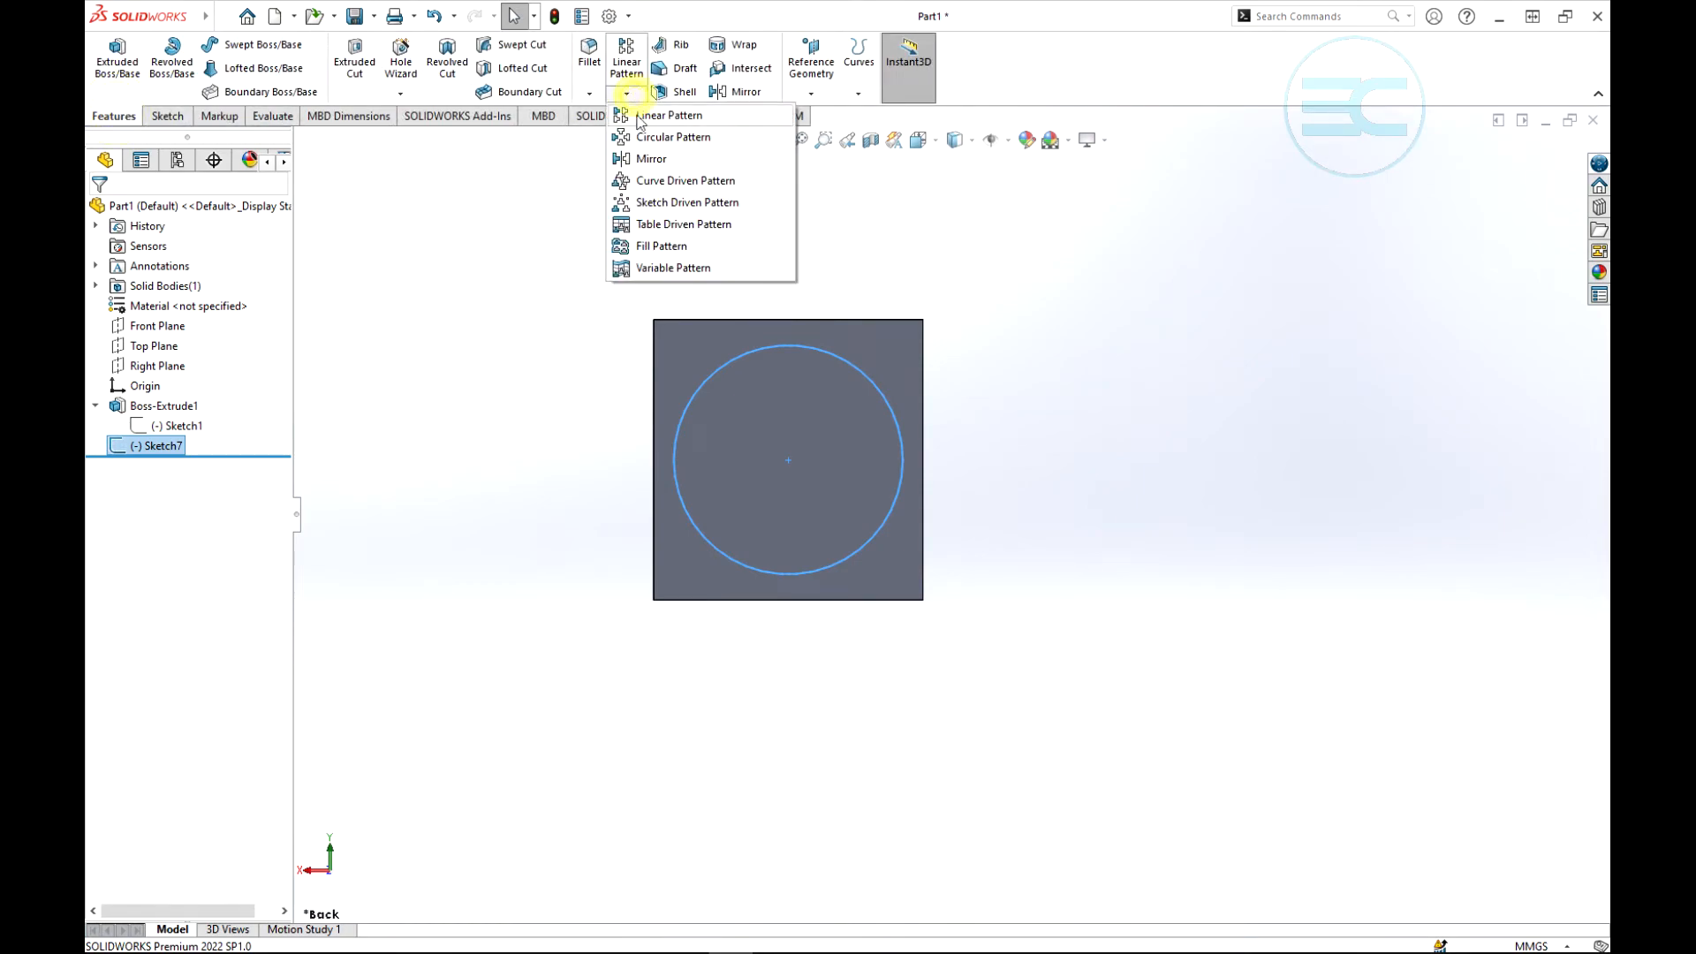
{"action": "left_click", "coordinate": [658, 246]}
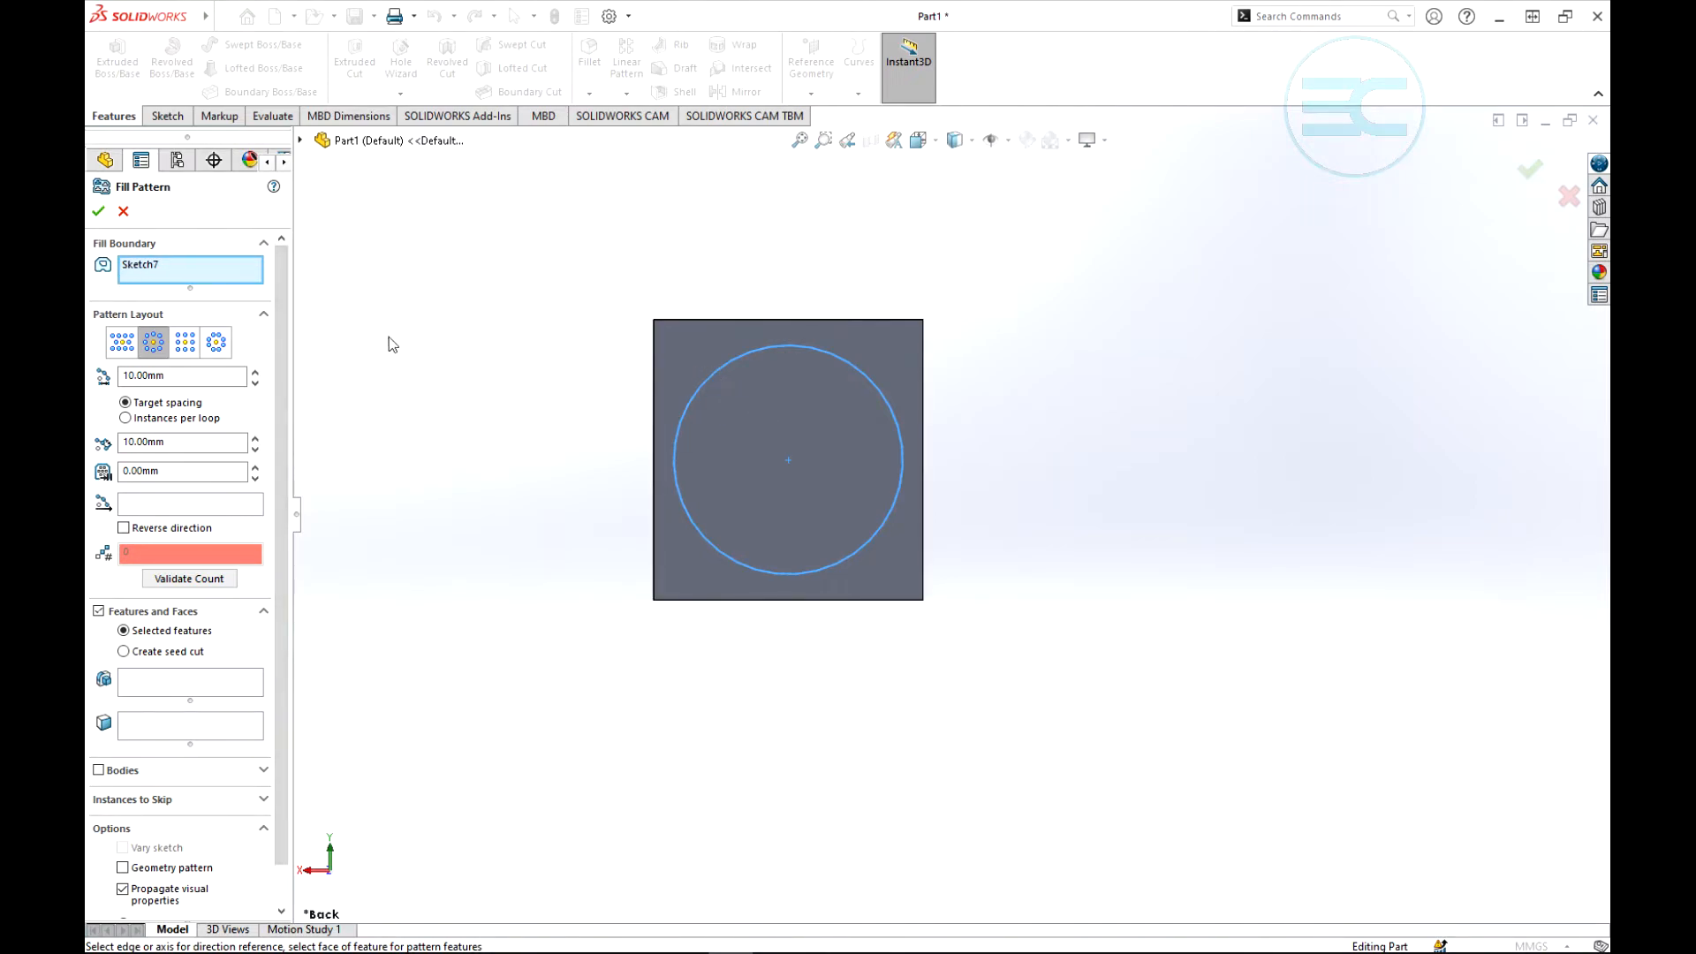
{"action": "left_click", "coordinate": [300, 140]}
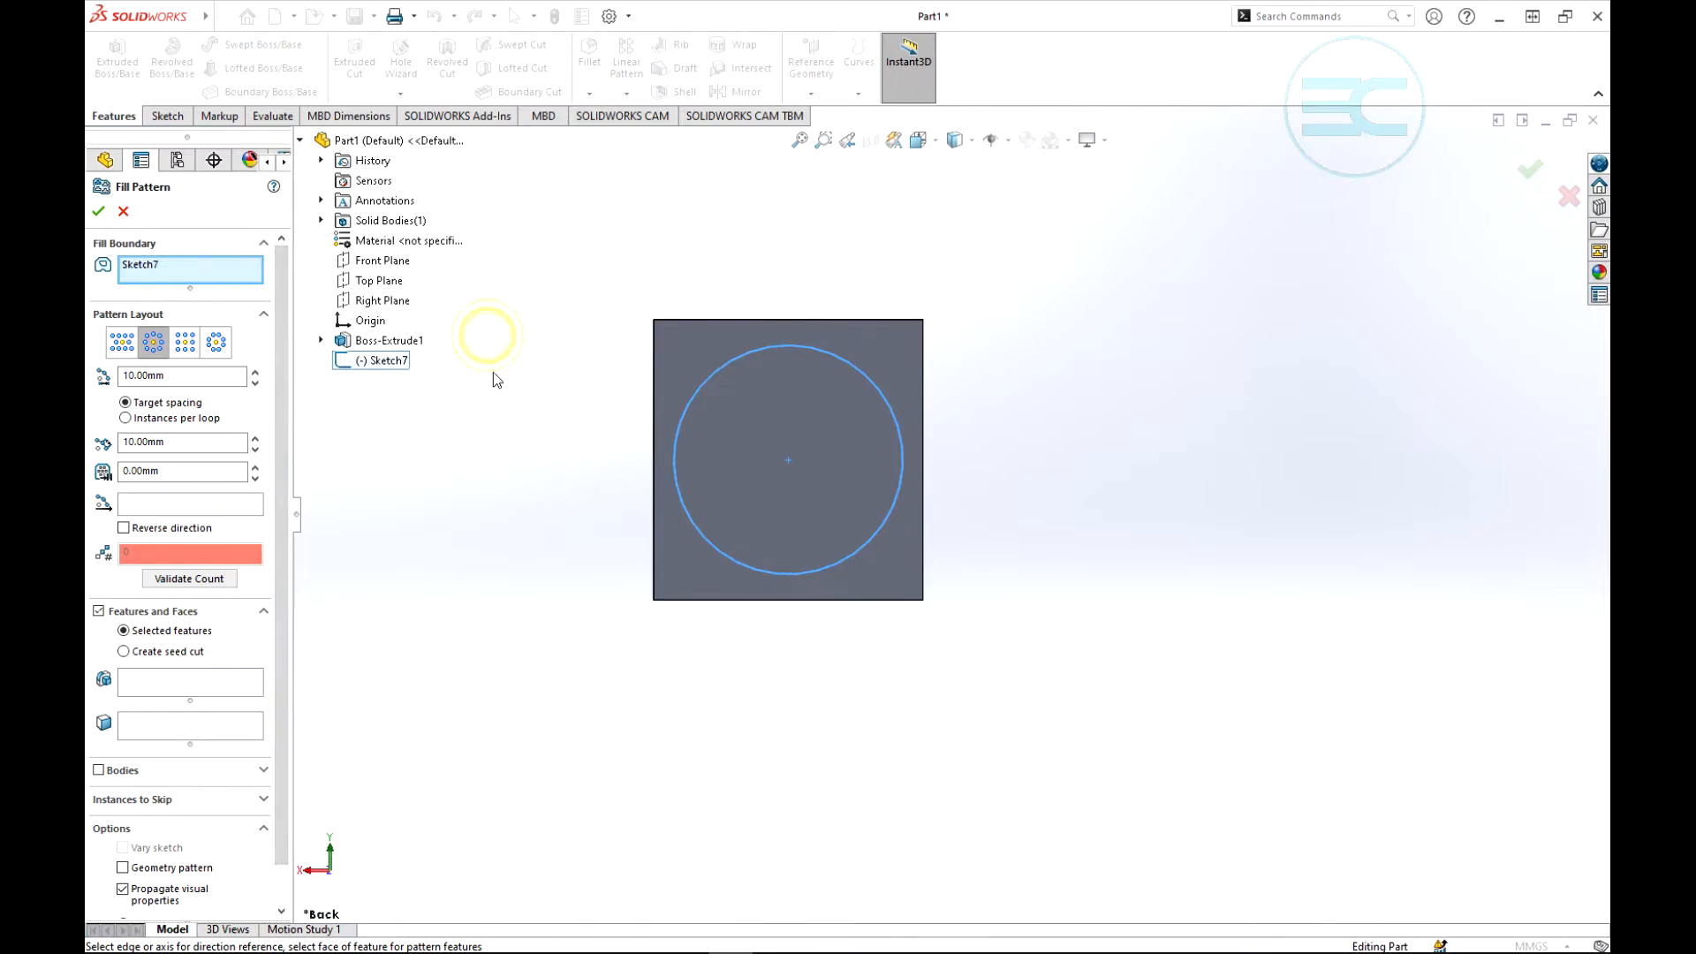
{"action": "left_click", "coordinate": [300, 139]}
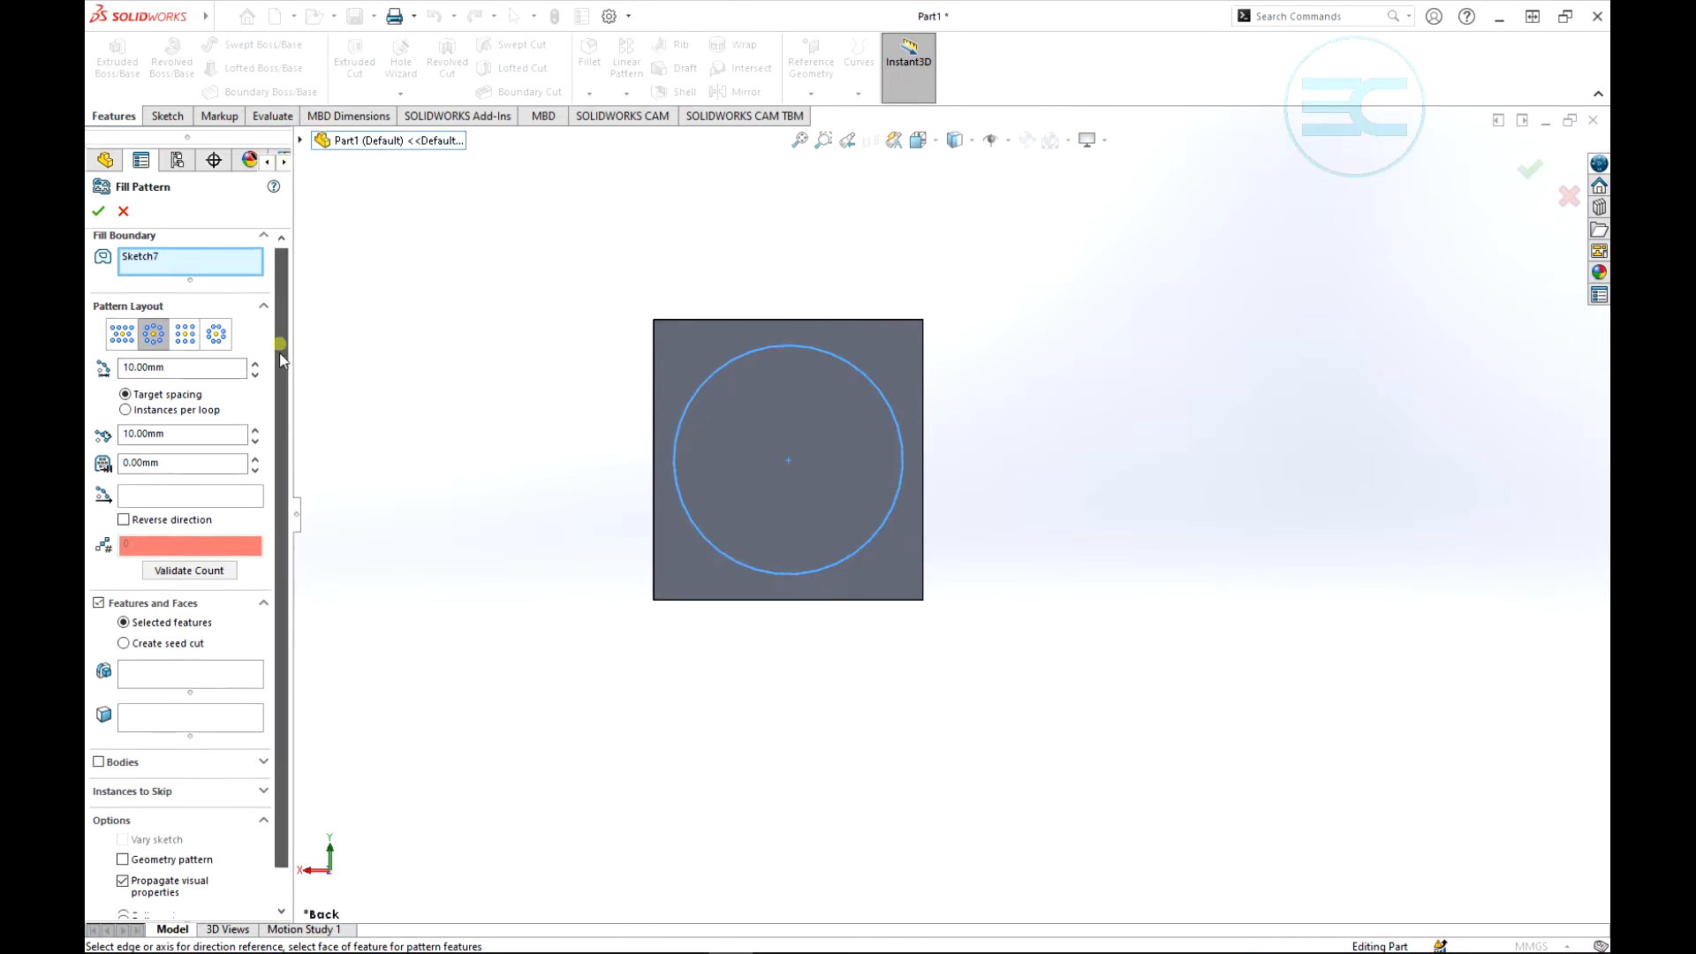
- Have the fill pattern create its own seed cut, a polygon with 6 sides
{"action": "scroll", "coordinate": [281, 347], "scroll_direction": "down", "scroll_amount": 2}
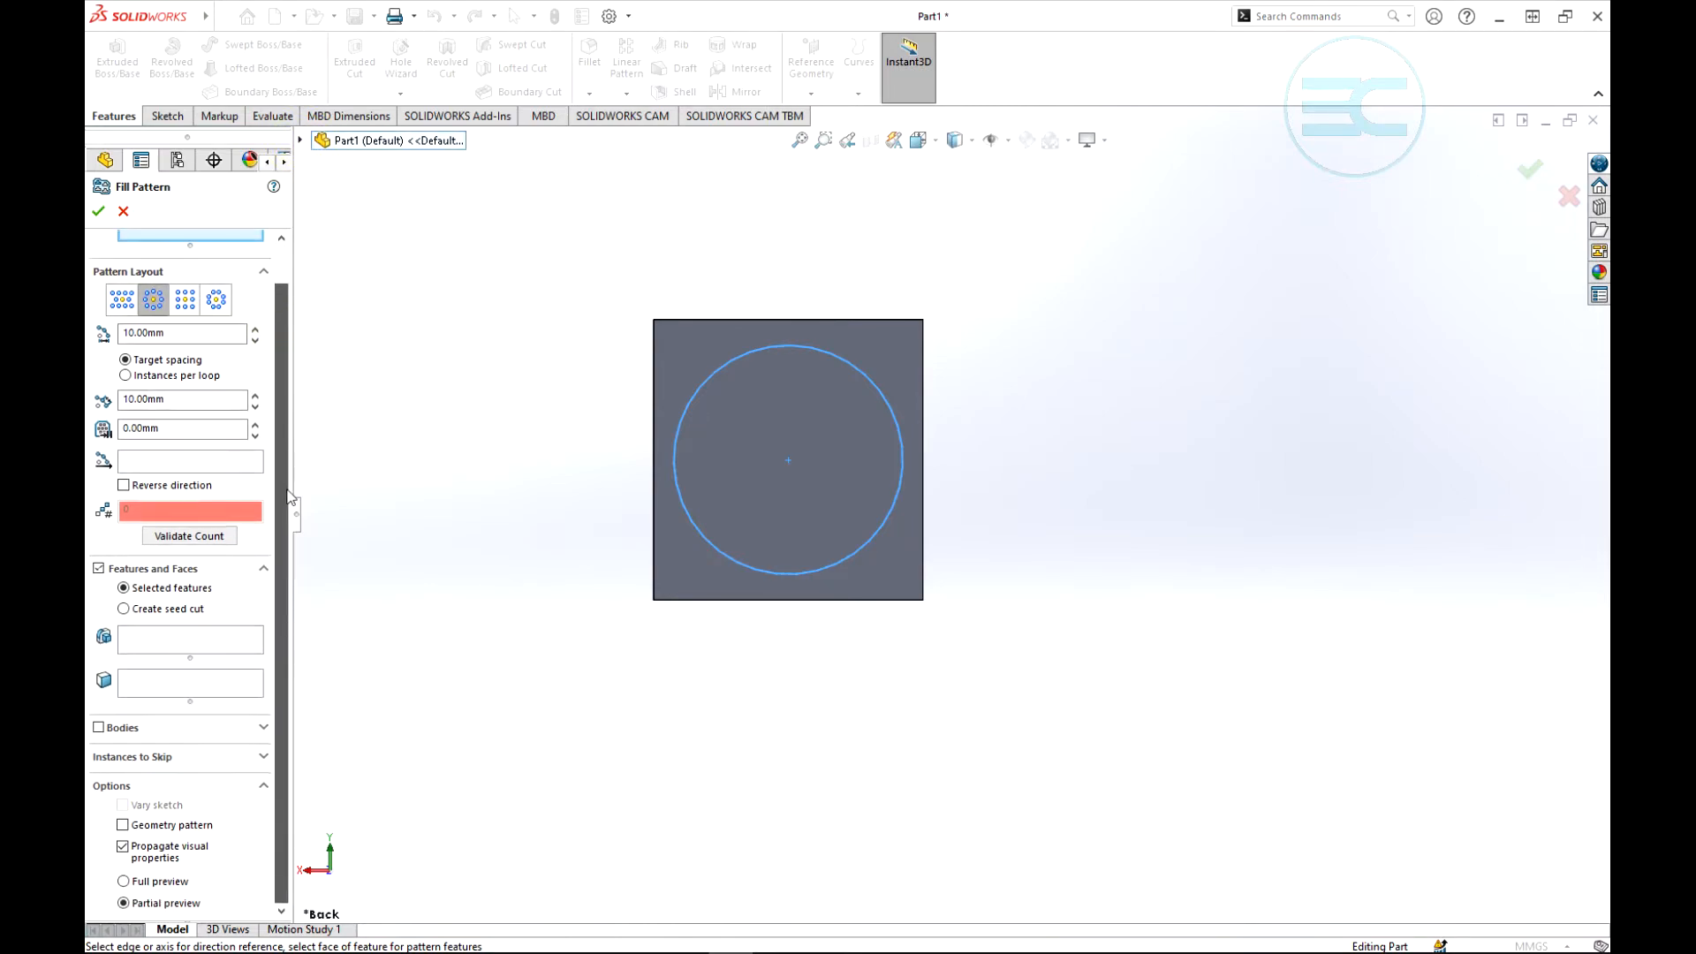
{"action": "left_click", "coordinate": [138, 644]}
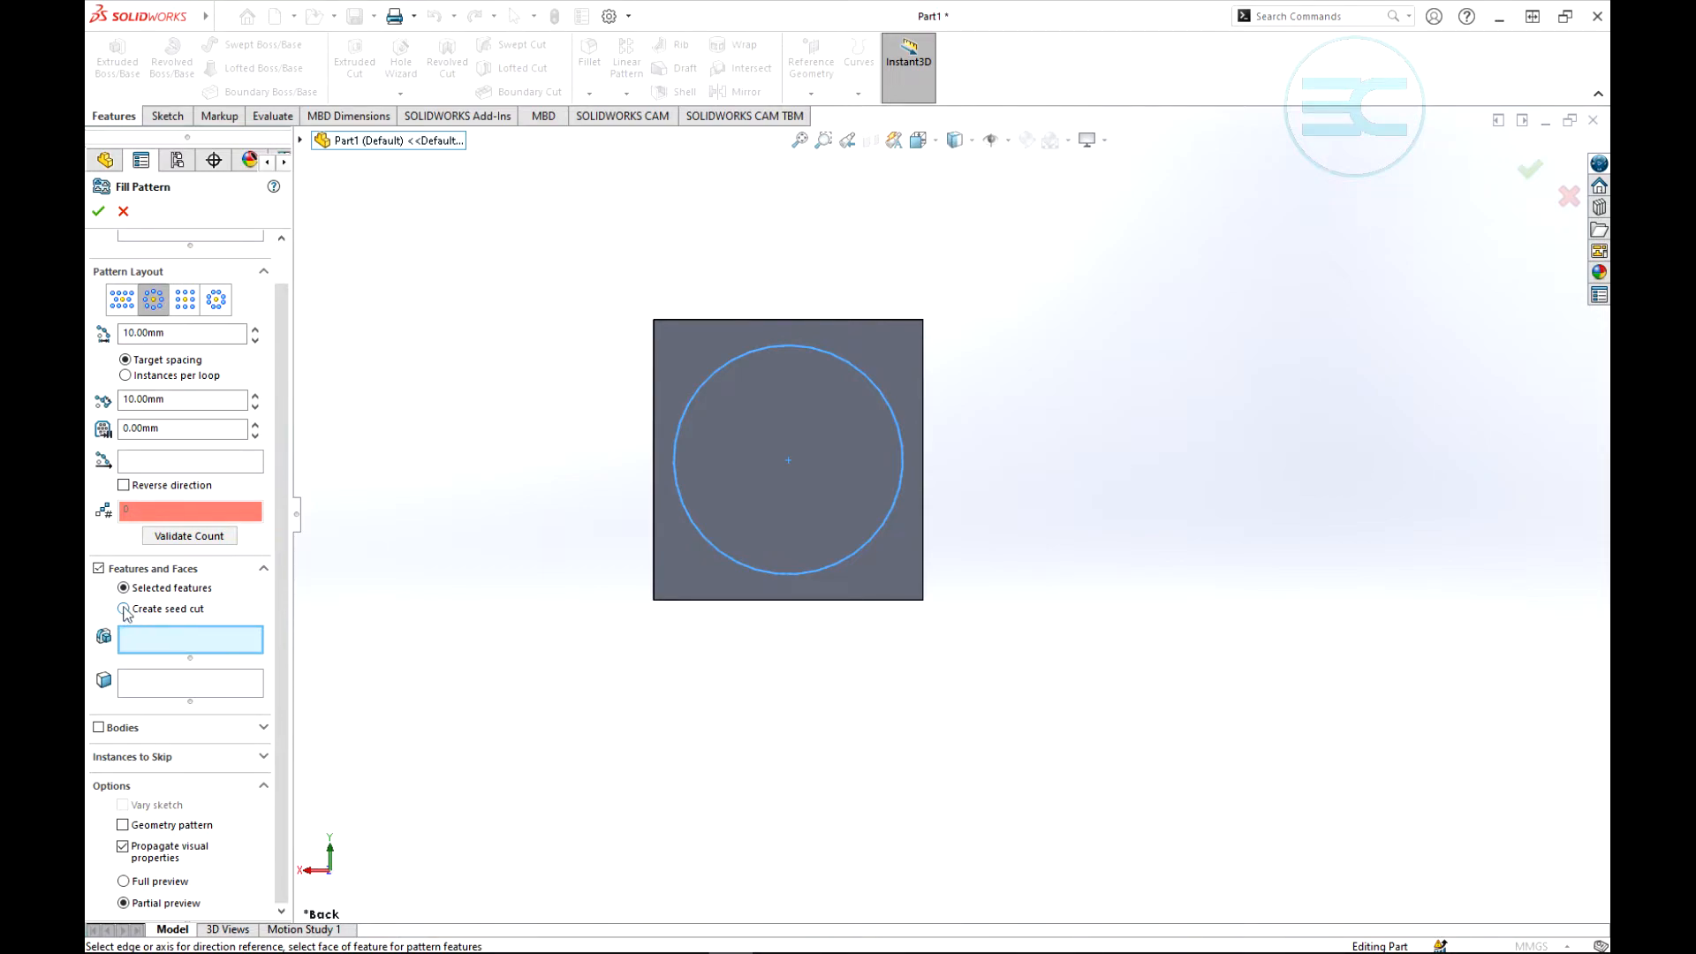
{"action": "left_click", "coordinate": [124, 609]}
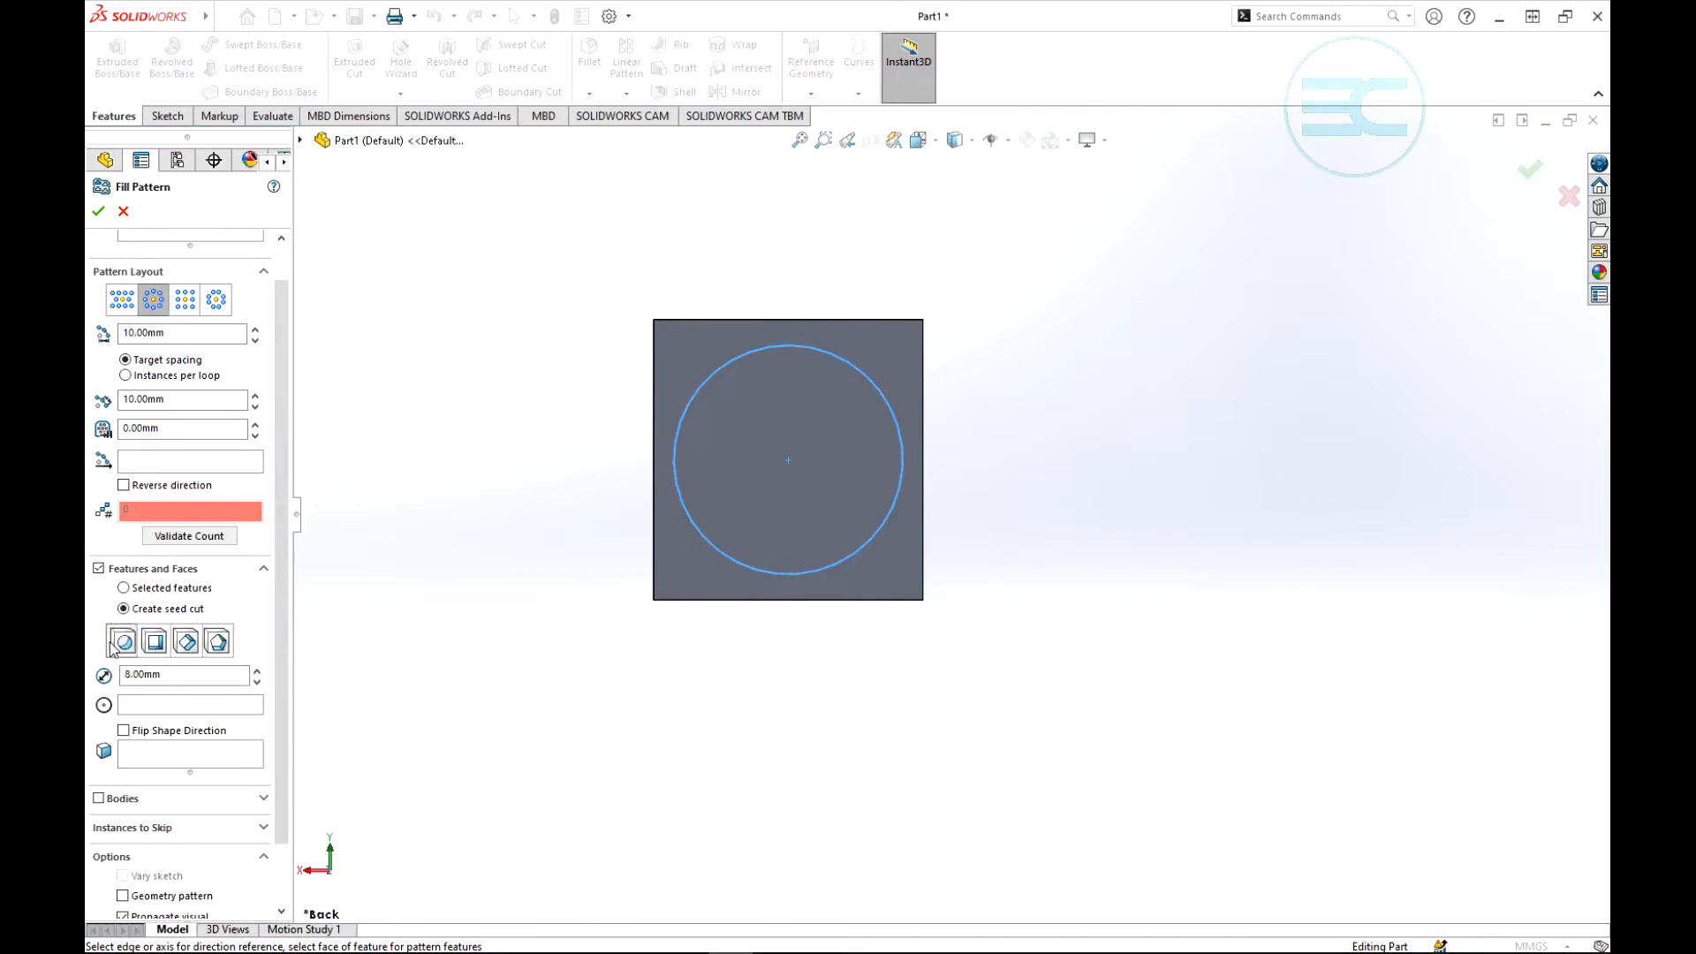
{"action": "left_click", "coordinate": [125, 635]}
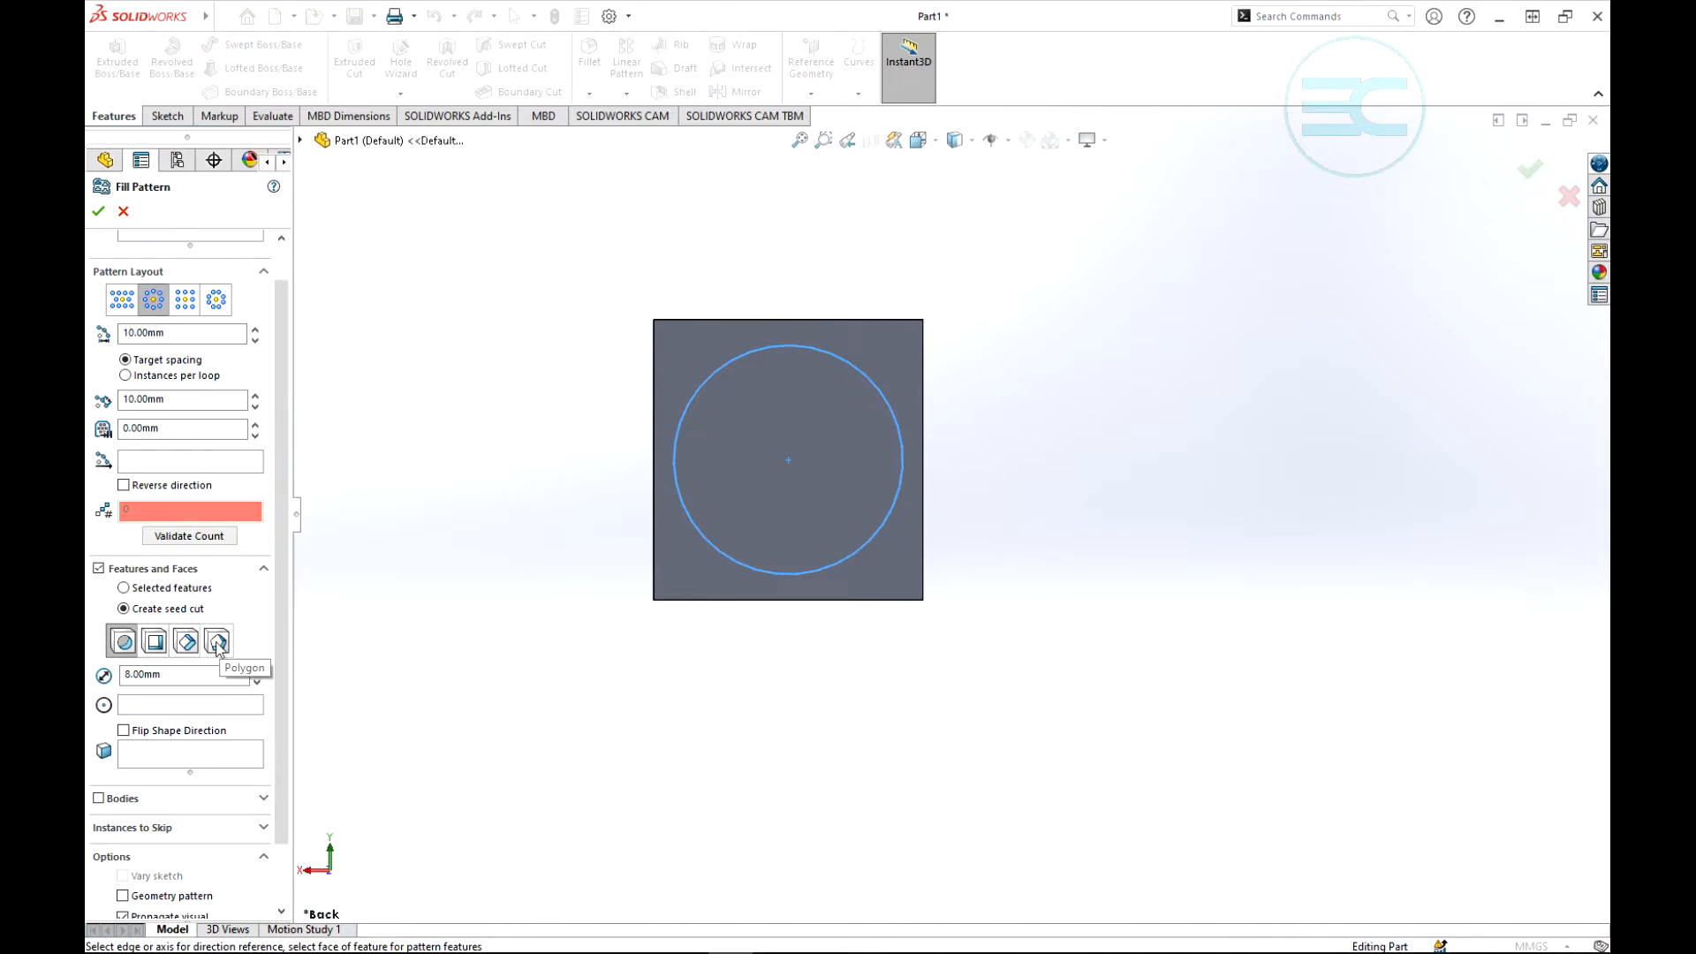
{"action": "left_click_drag", "start_coordinate": [283, 634], "coordinate": [274, 693]}
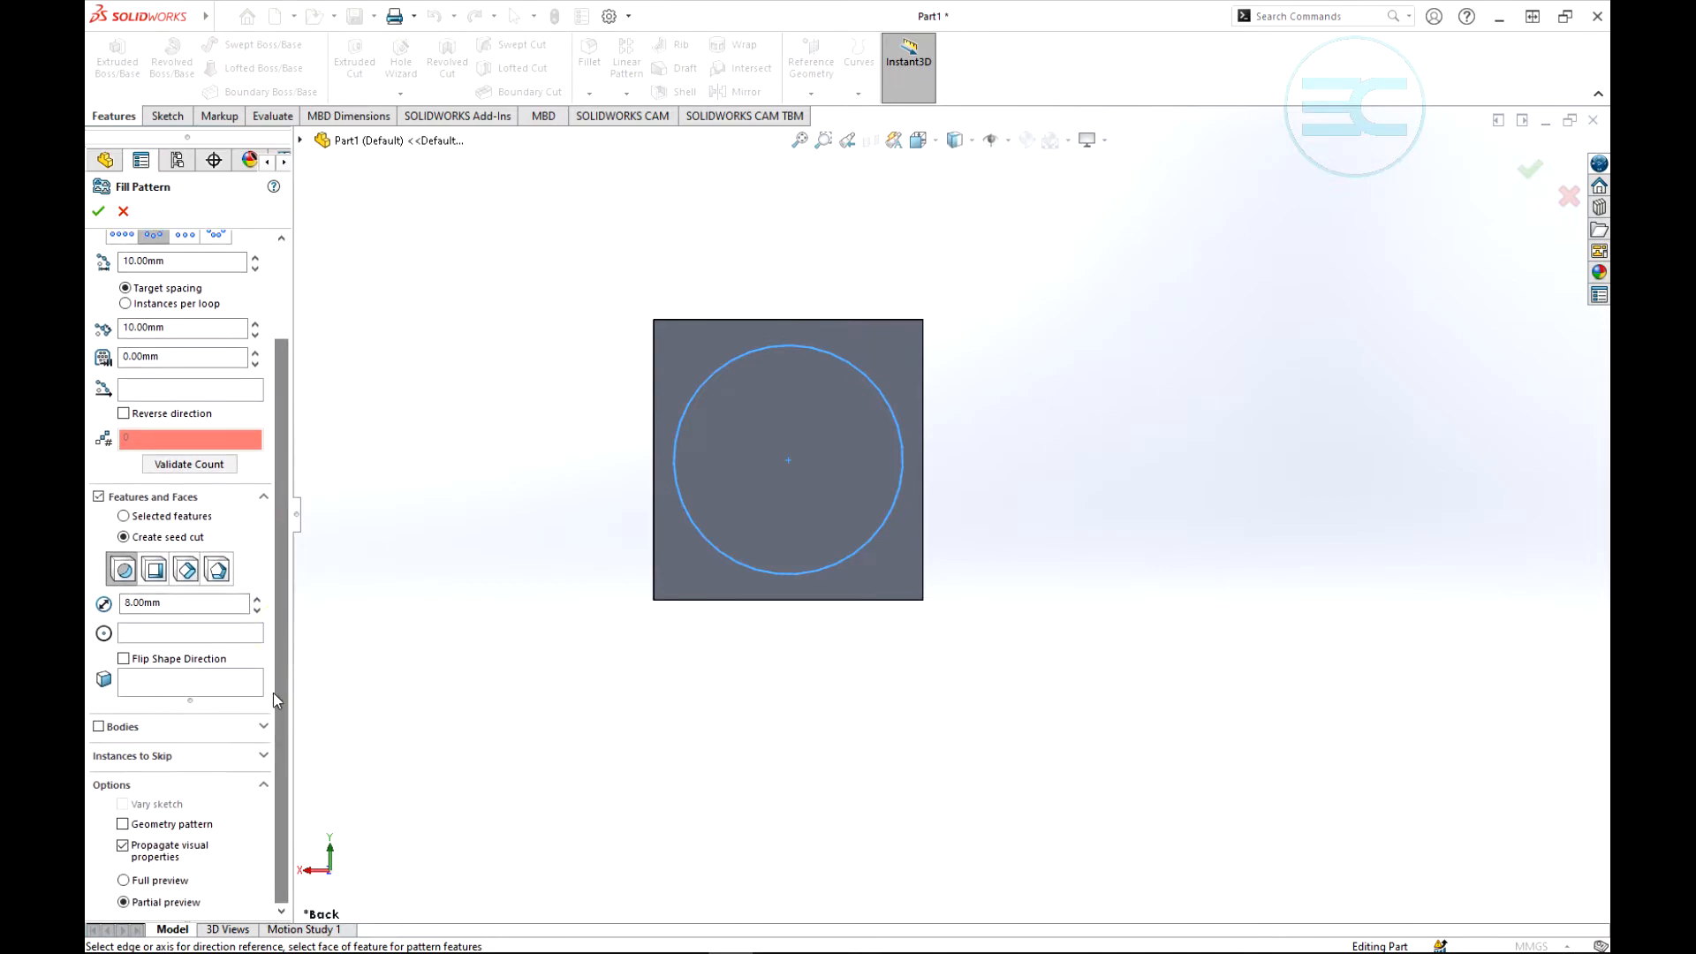
{"action": "left_click_drag", "start_coordinate": [181, 603], "coordinate": [99, 602]}
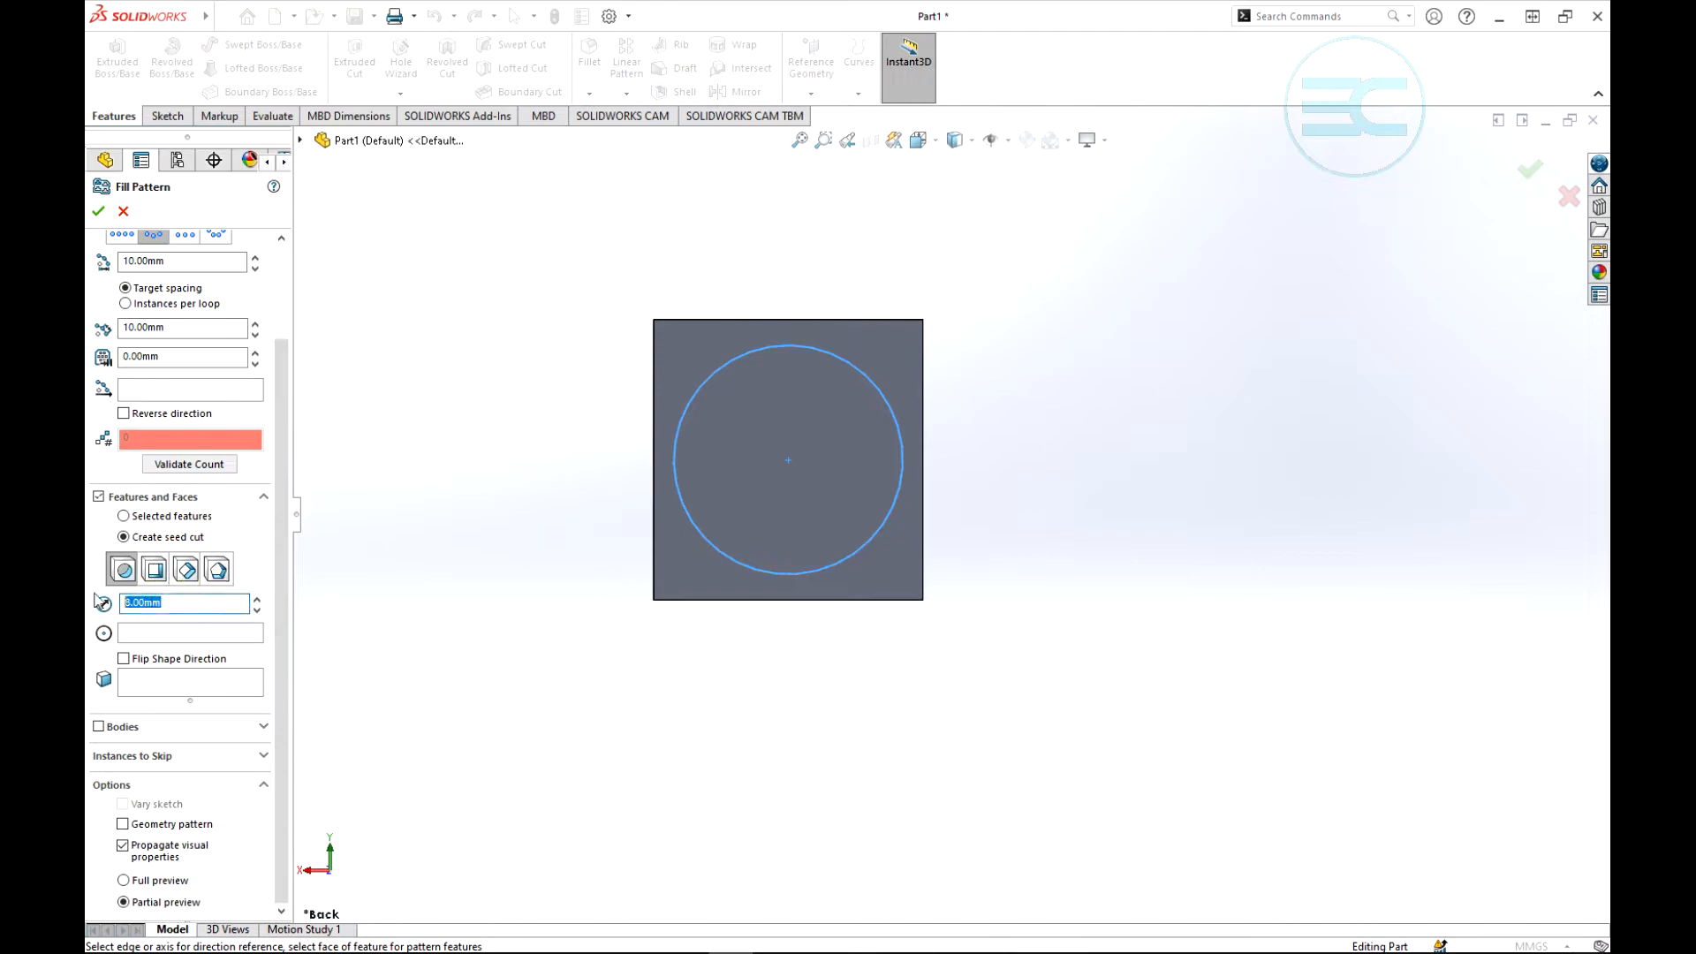
{"action": "left_click", "coordinate": [217, 570]}
{"action": "double_click", "coordinate": [140, 604]}
{"action": "type", "text": "10"}
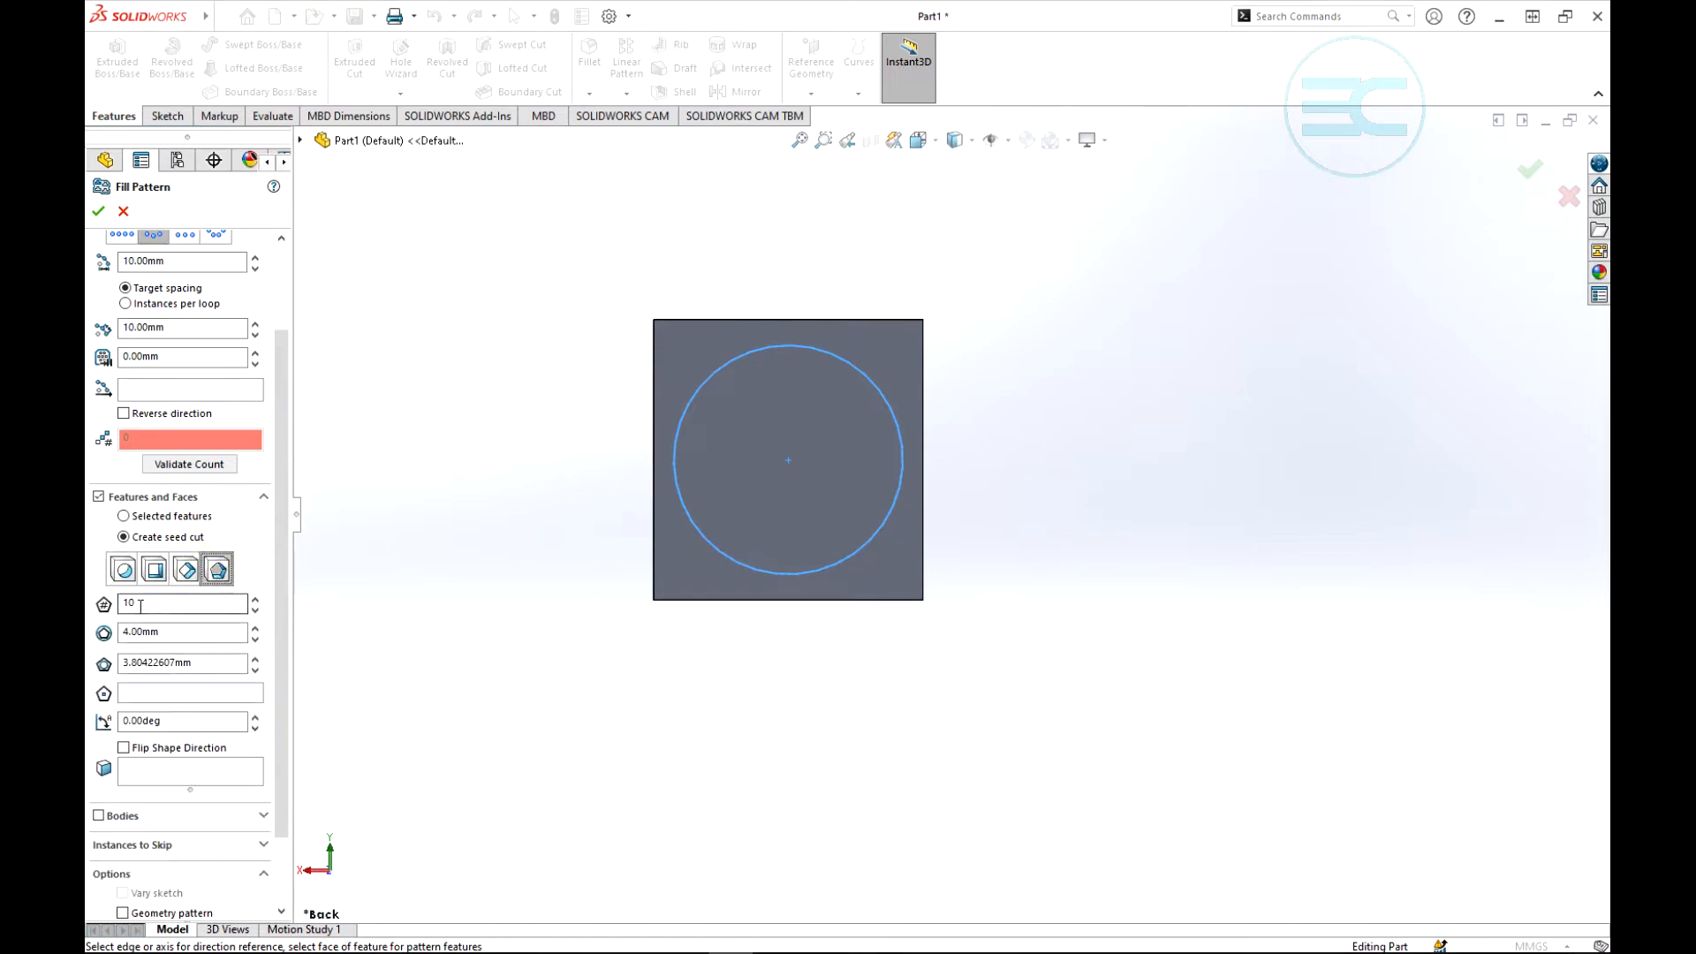
{"action": "left_click_drag", "start_coordinate": [155, 604], "coordinate": [110, 609]}
{"action": "type", "text": "6"}
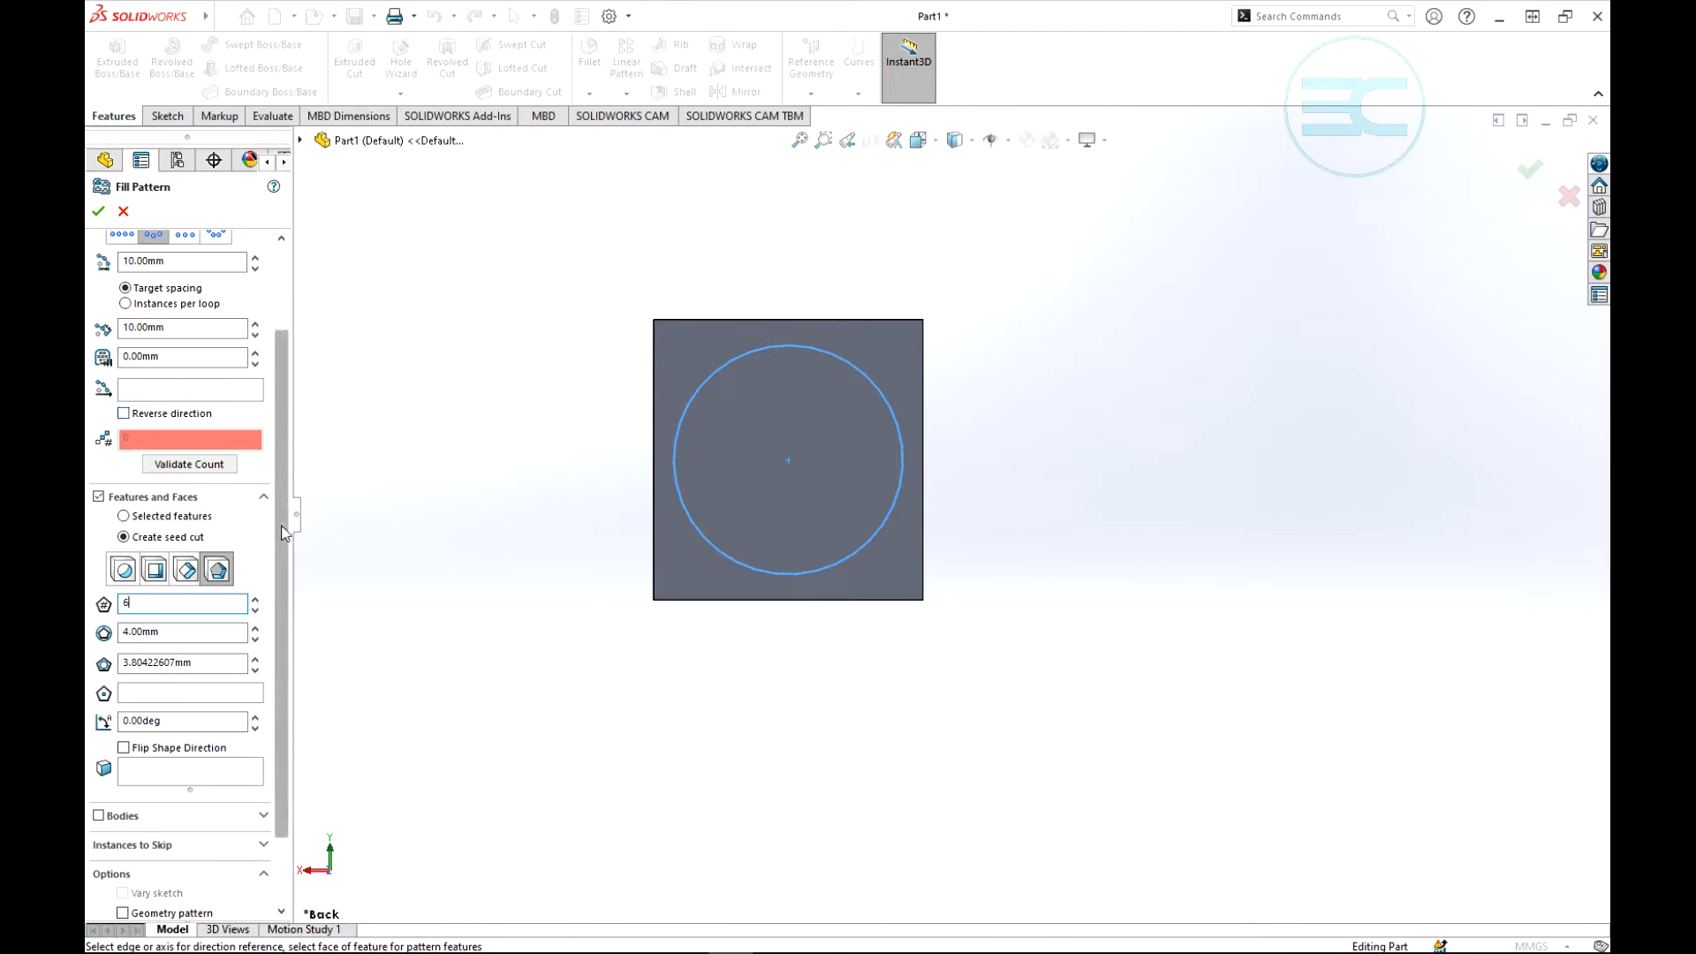
- Set the bottom edge of the square face as the fill pattern's direction
{"action": "scroll", "coordinate": [284, 528], "scroll_direction": "up", "scroll_amount": 3}
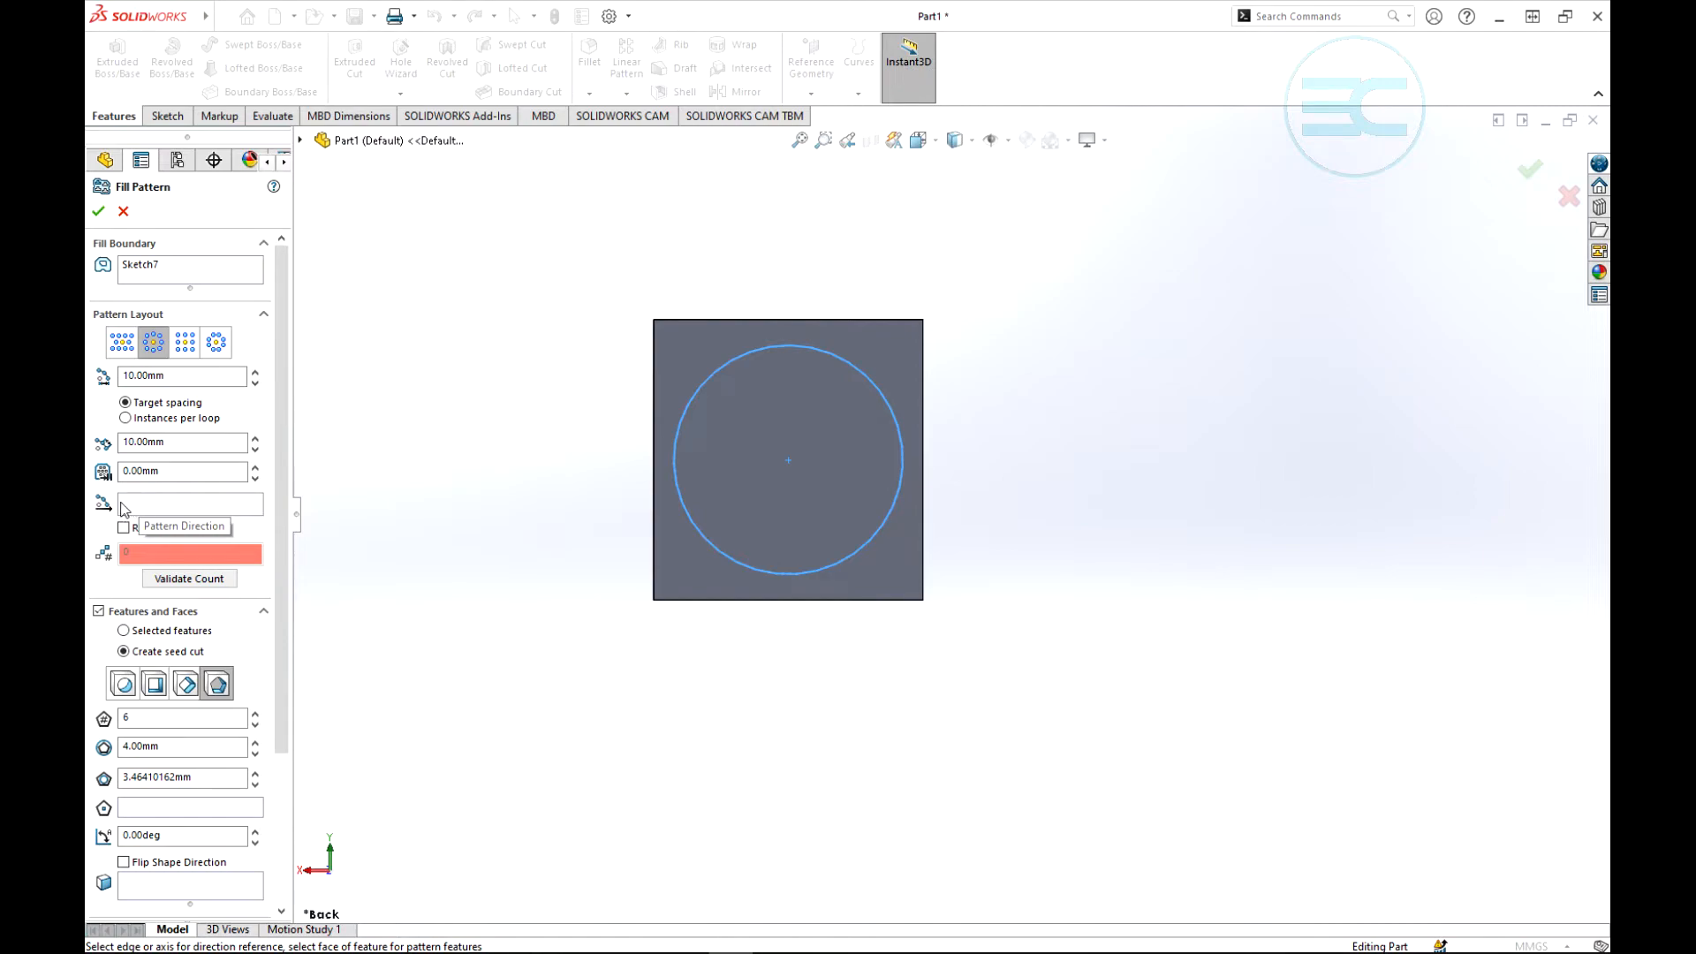
{"action": "left_click", "coordinate": [149, 505]}
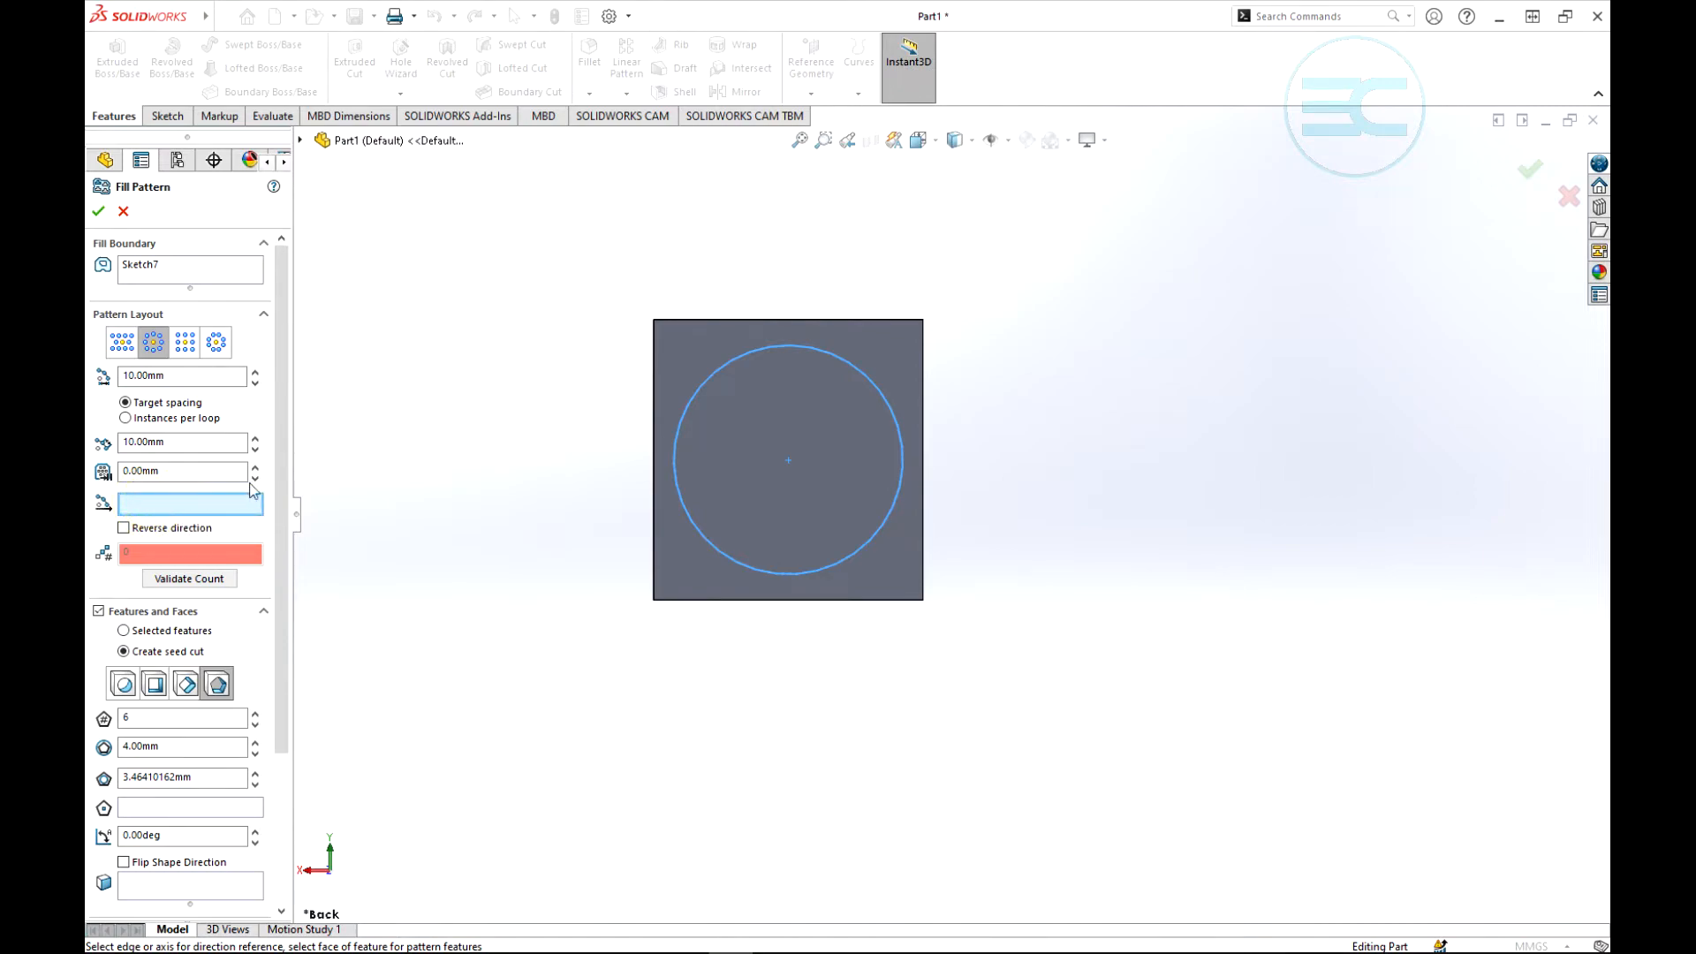
{"action": "left_click", "coordinate": [753, 597]}
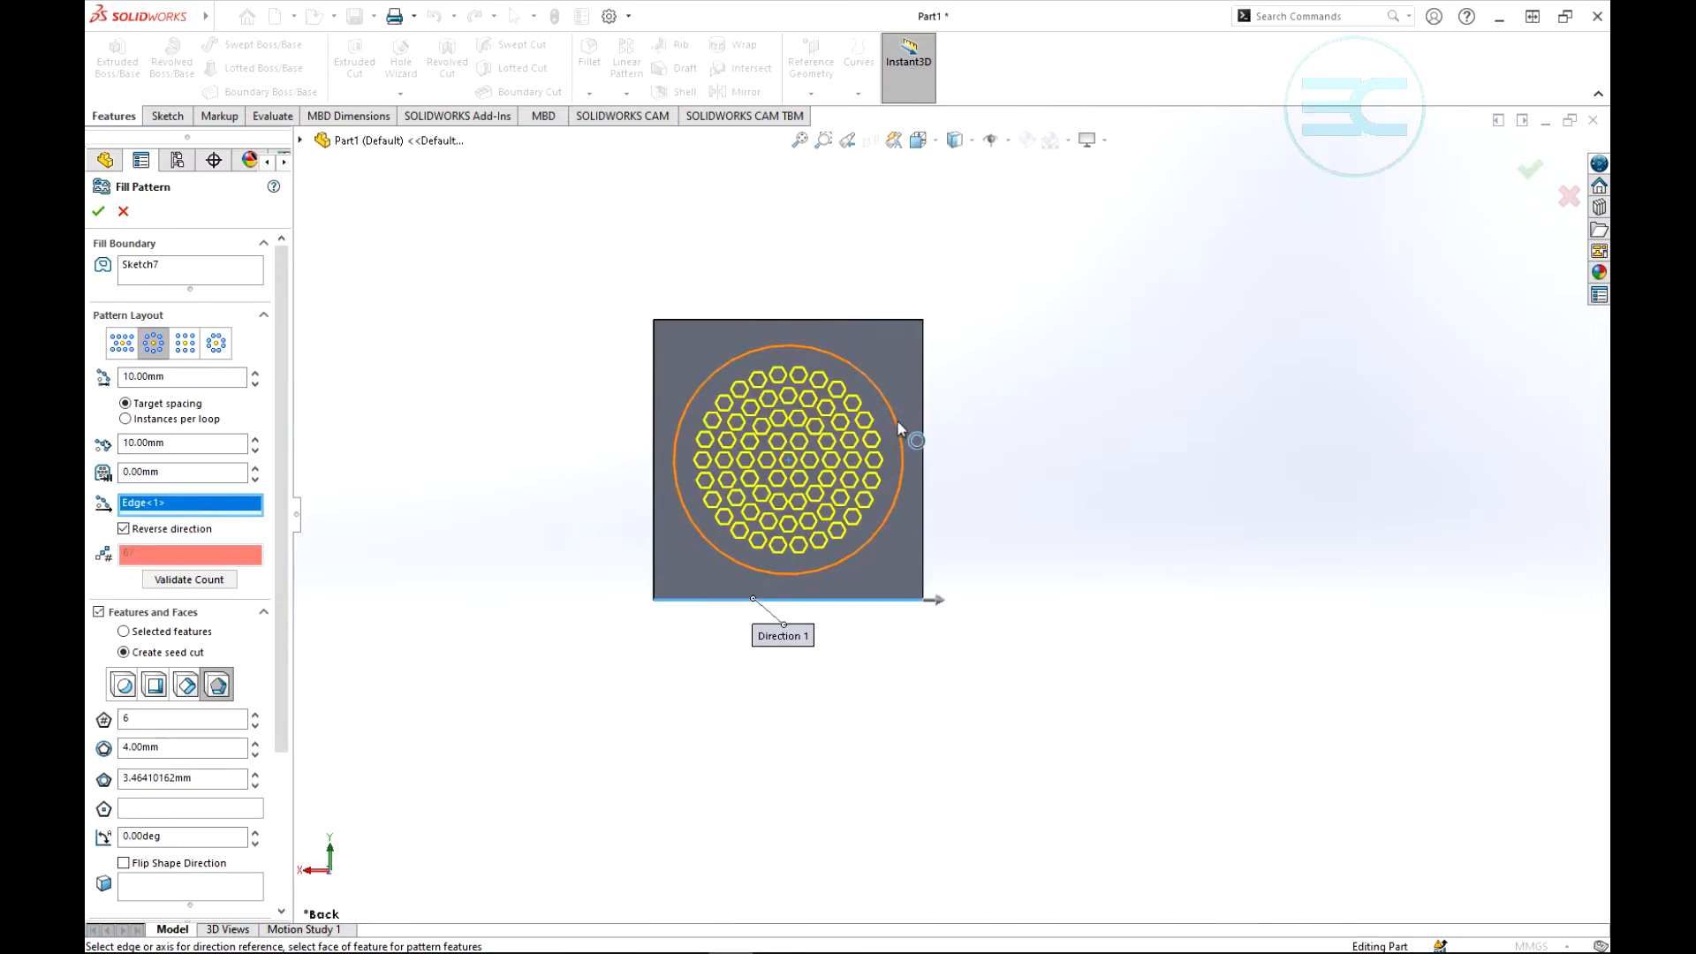
{"action": "scroll", "coordinate": [800, 441], "scroll_direction": "down", "scroll_amount": 4}
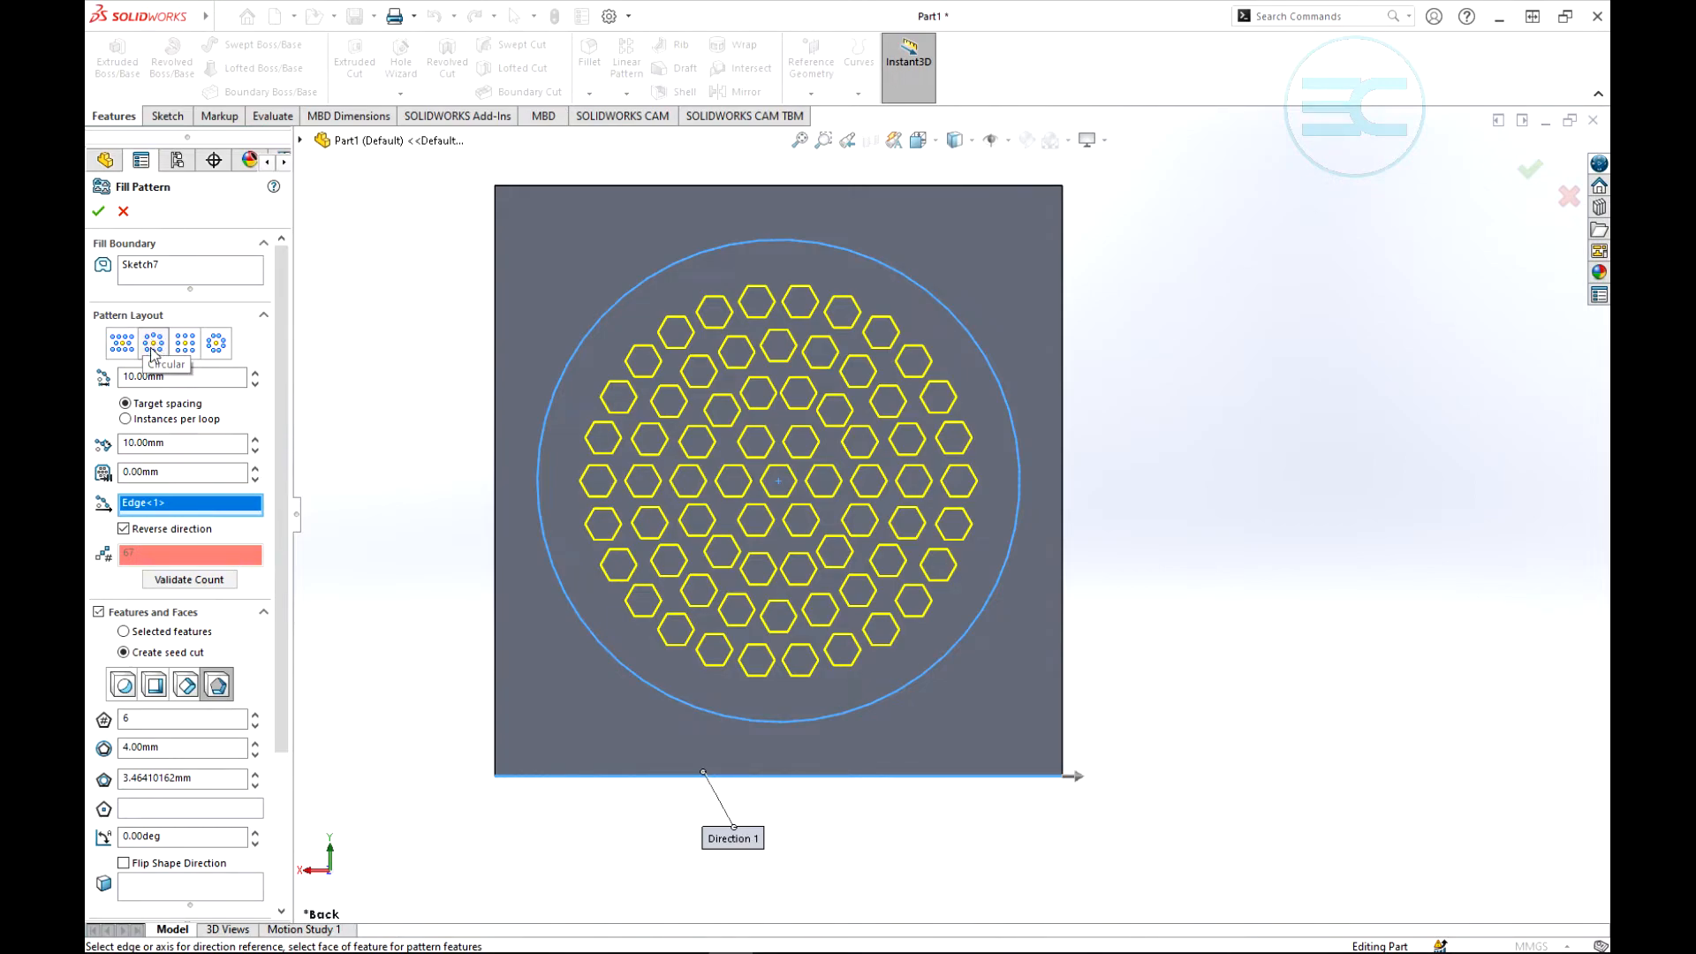
- Try the Polygon and Square layouts for the fill pattern, and return to the Circular layout
{"action": "left_click", "coordinate": [215, 345]}
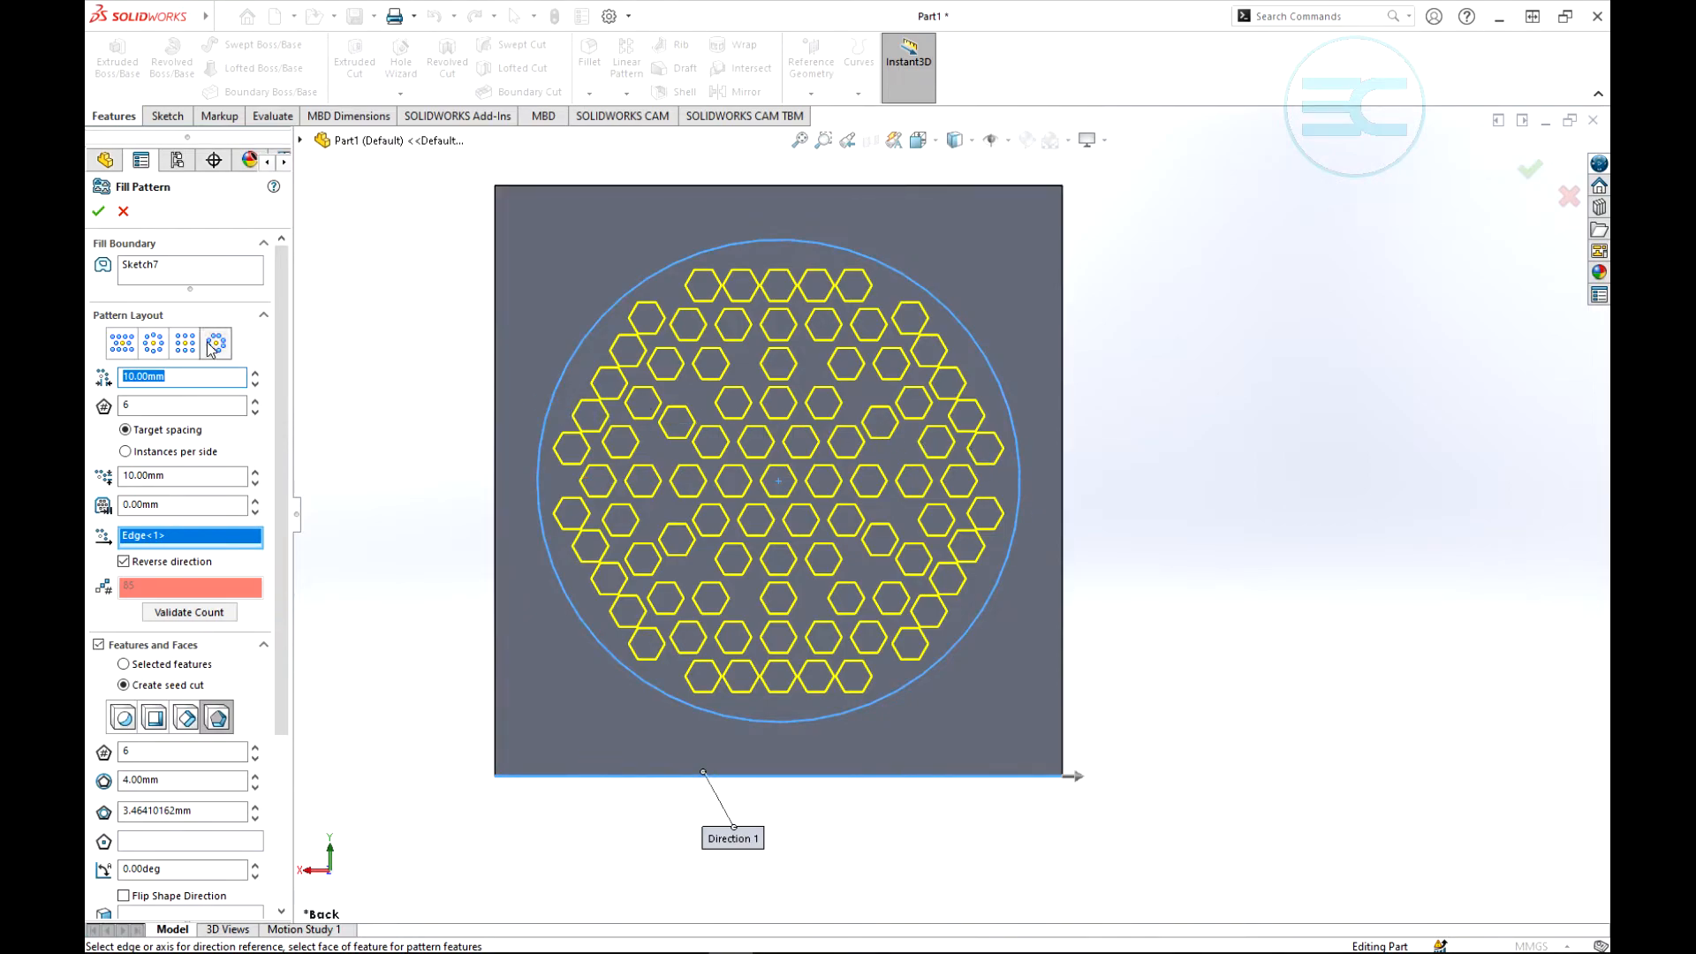
{"action": "left_click", "coordinate": [184, 345]}
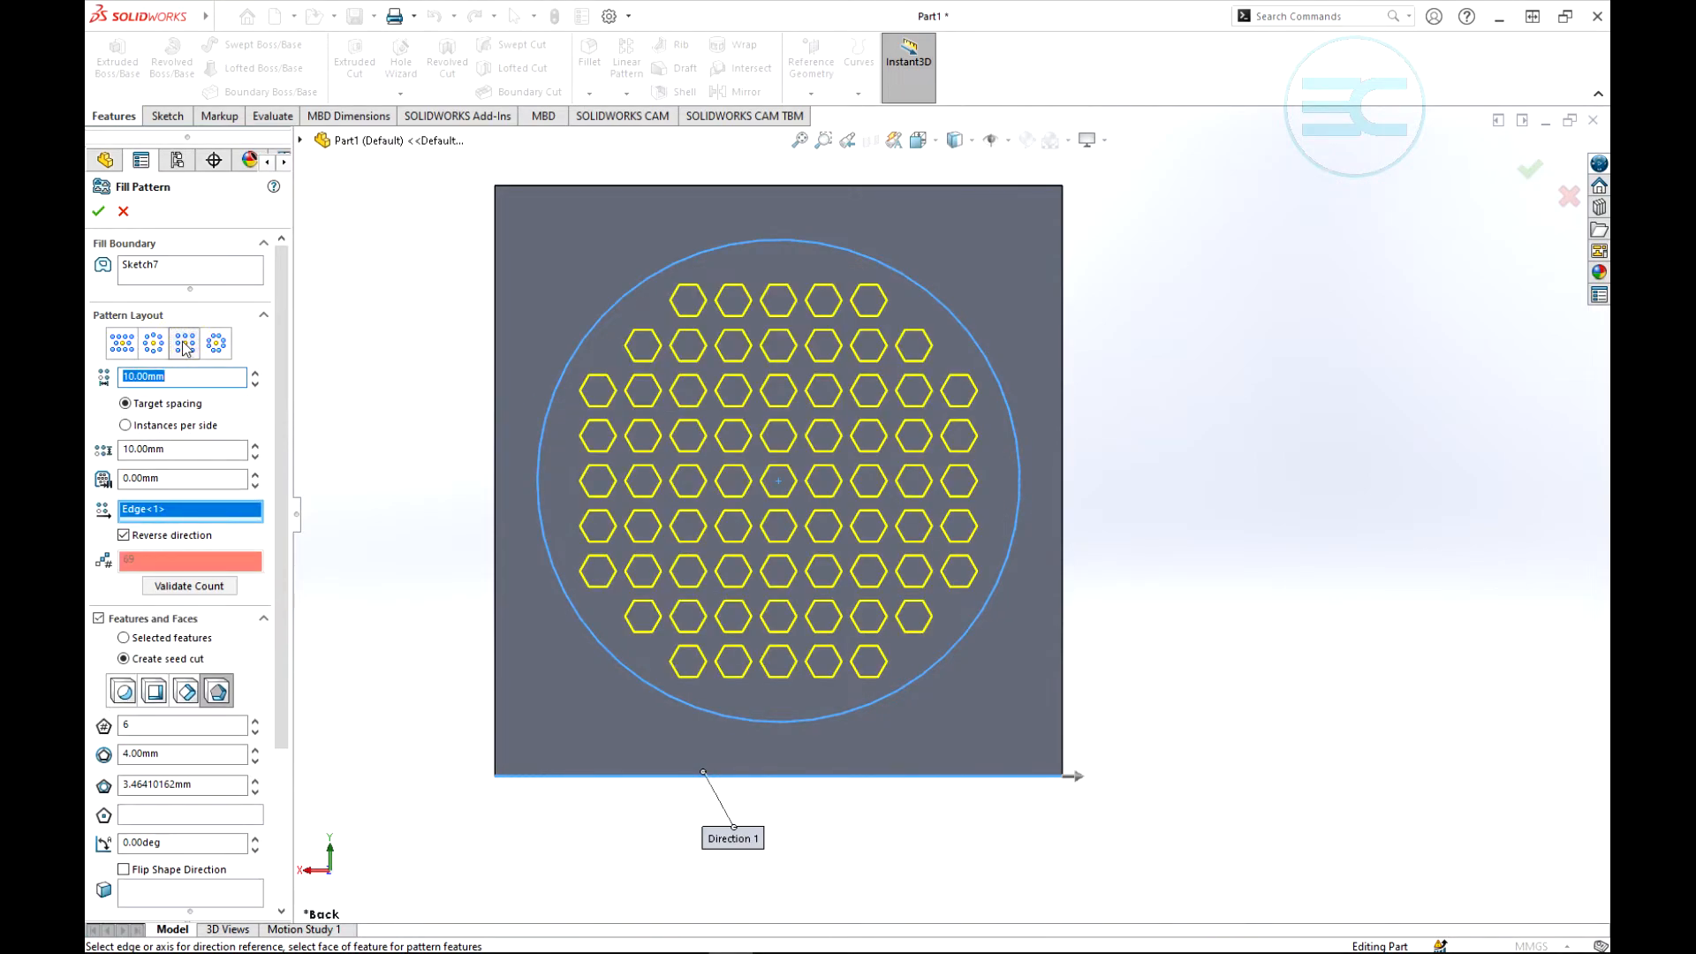
{"action": "left_click", "coordinate": [152, 343]}
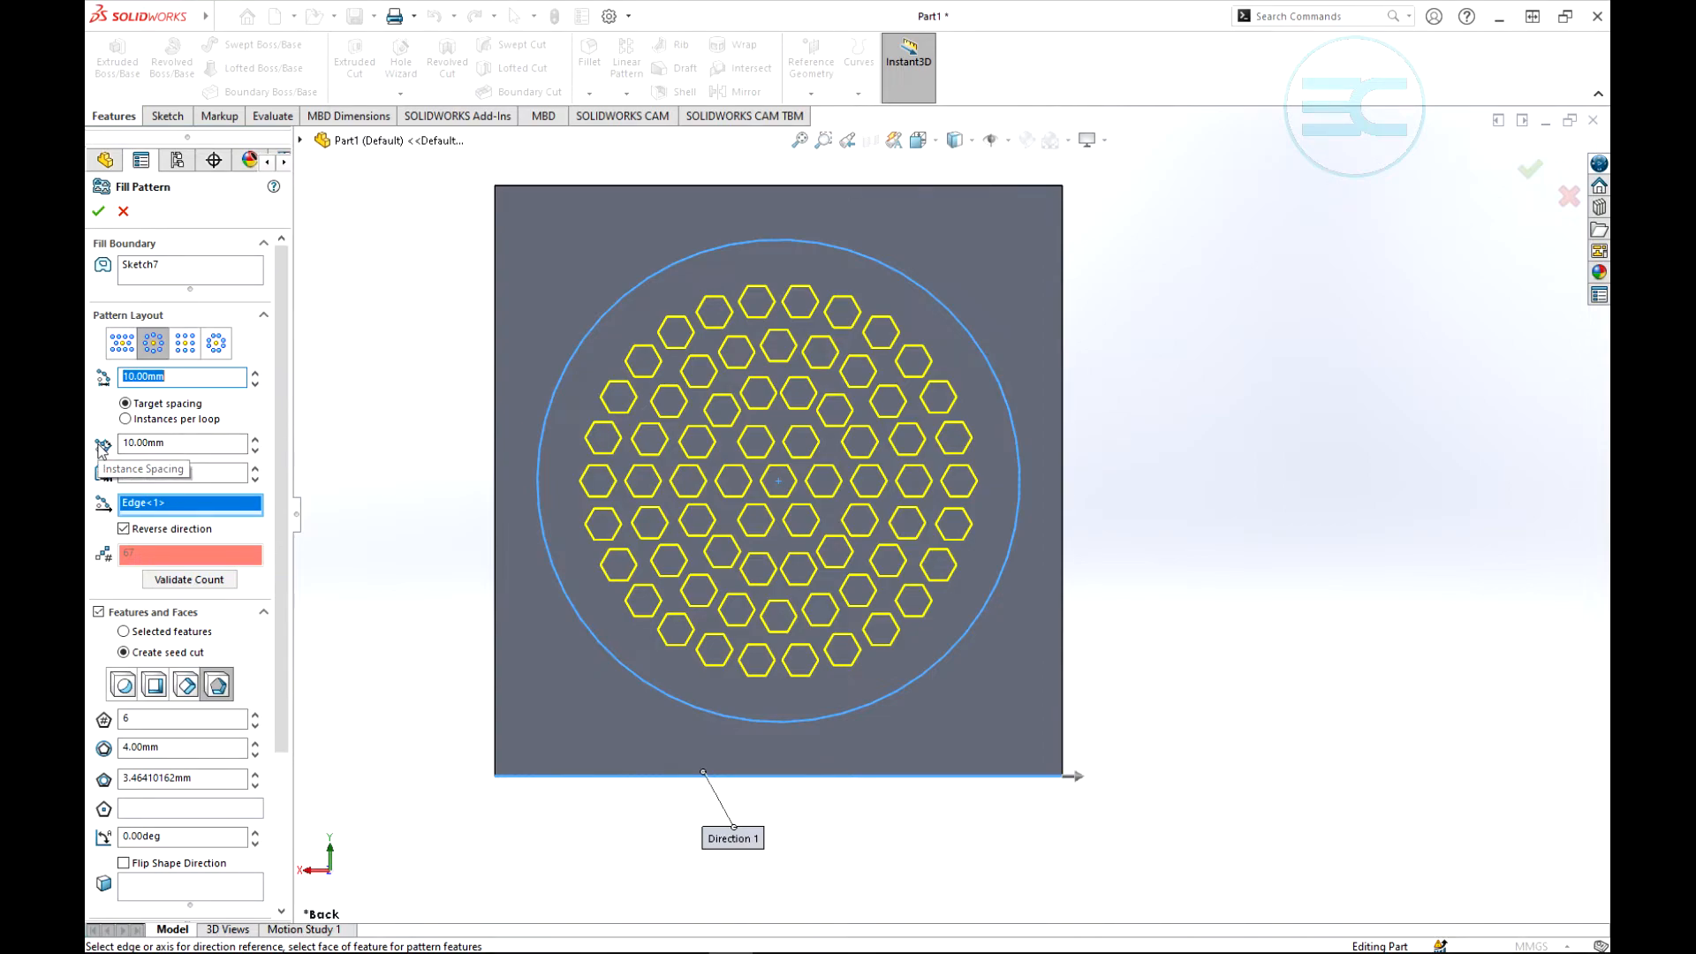
- Set the instance spacing within the fill pattern's loops to 15 mm
{"action": "left_click", "coordinate": [169, 444]}
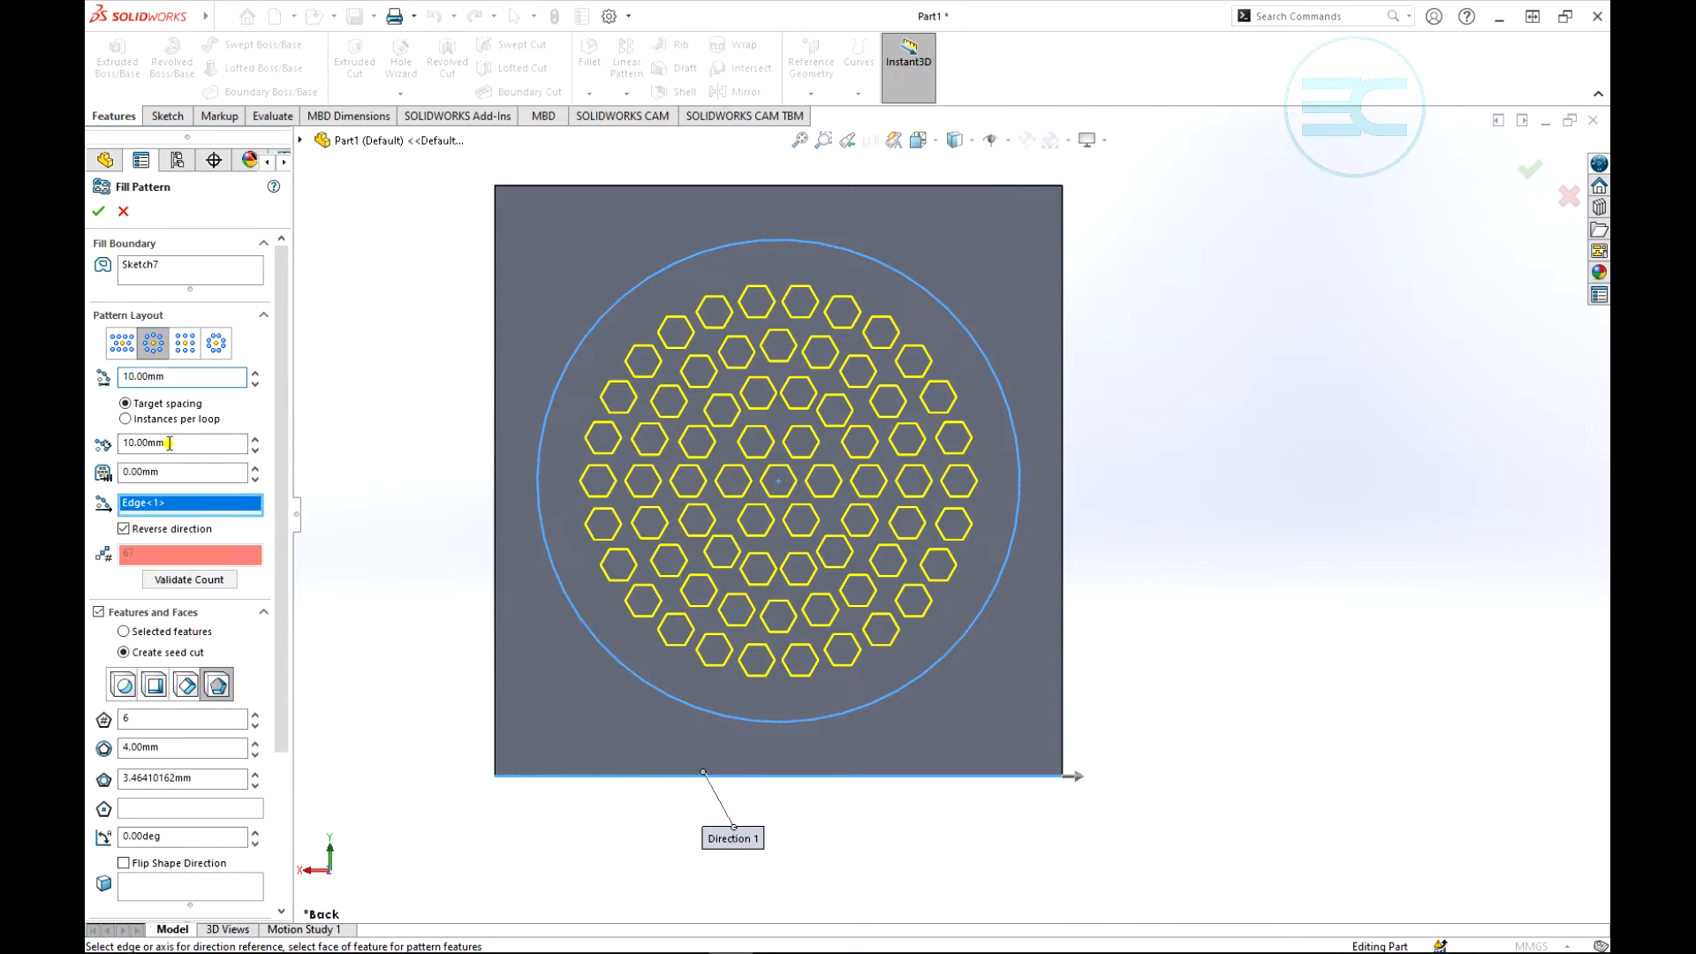
{"action": "left_click_drag", "start_coordinate": [170, 443], "coordinate": [123, 439]}
{"action": "type", "text": "15"}
{"action": "key", "text": "Return"}
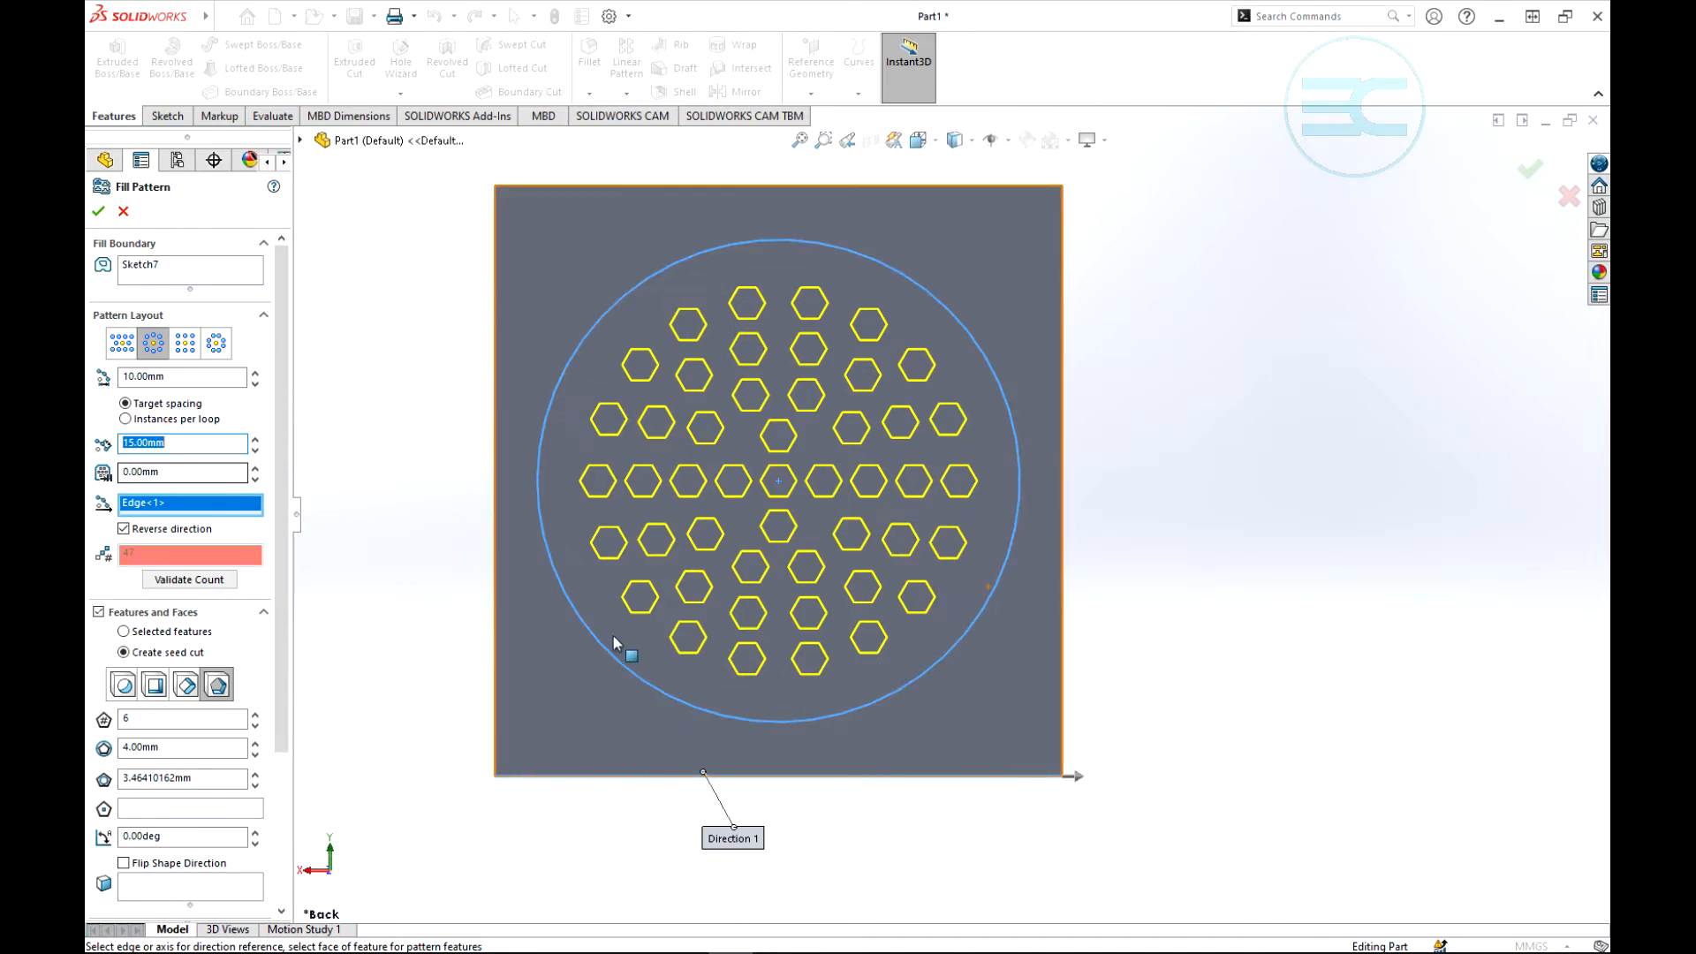
- Try margins of 10, 0 and -20 mm for the fill pattern, and settle on -10 mm
{"action": "left_click", "coordinate": [255, 468]}
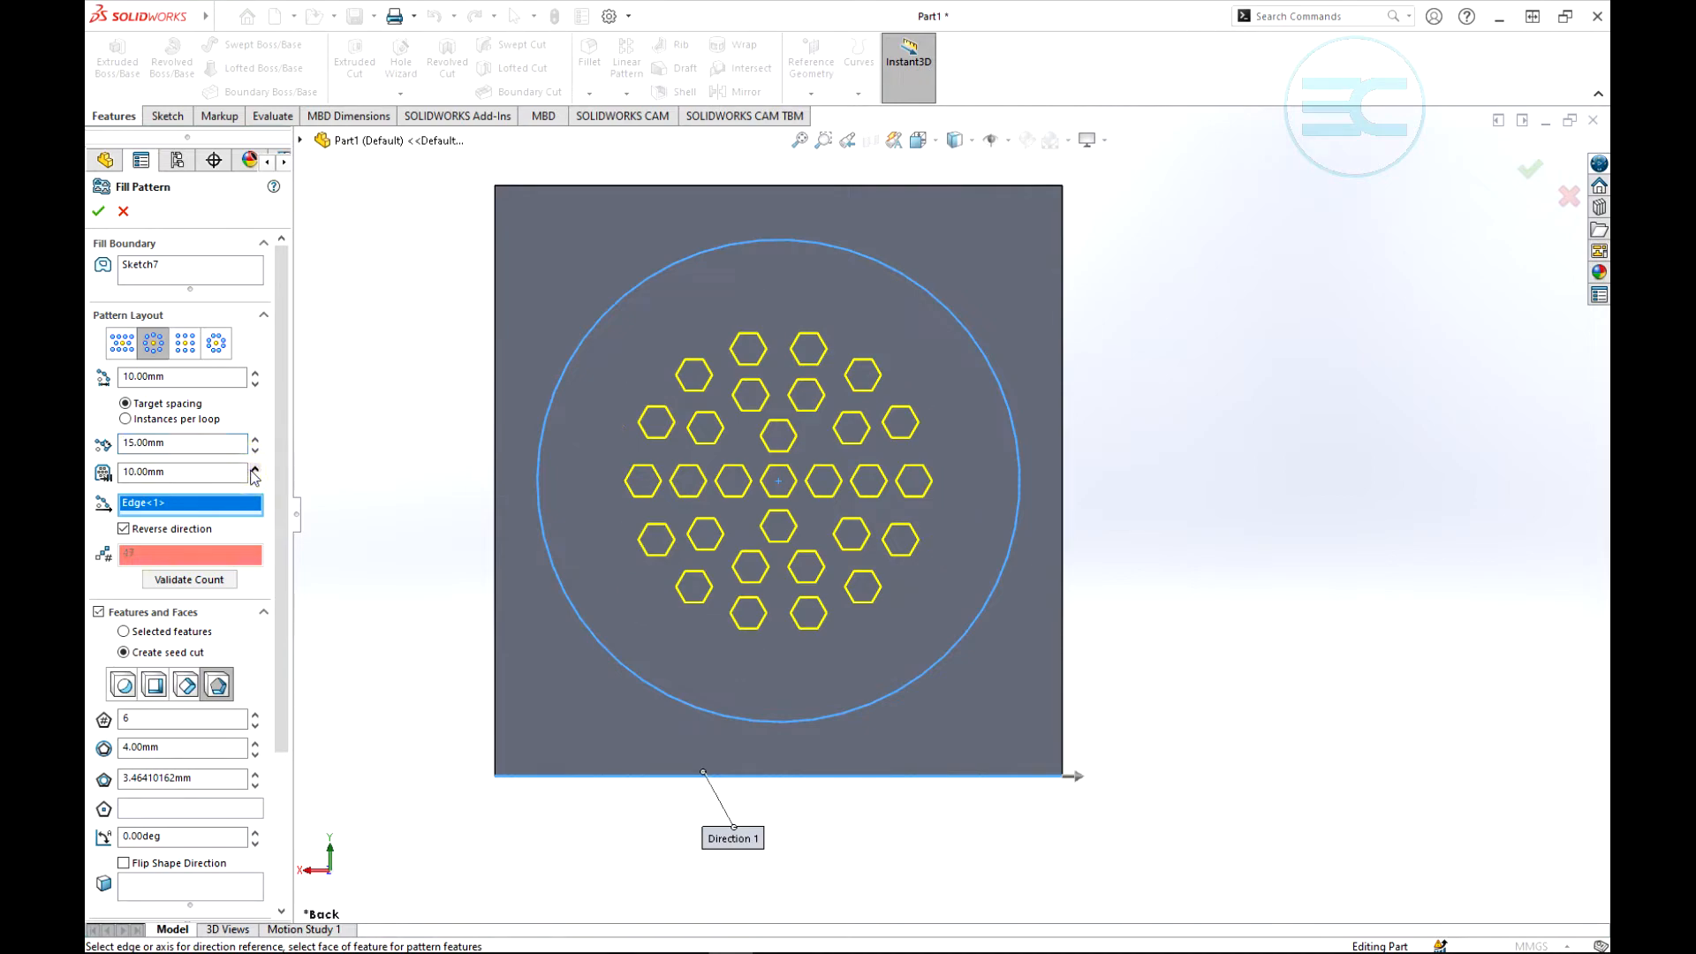
{"action": "left_click", "coordinate": [254, 480]}
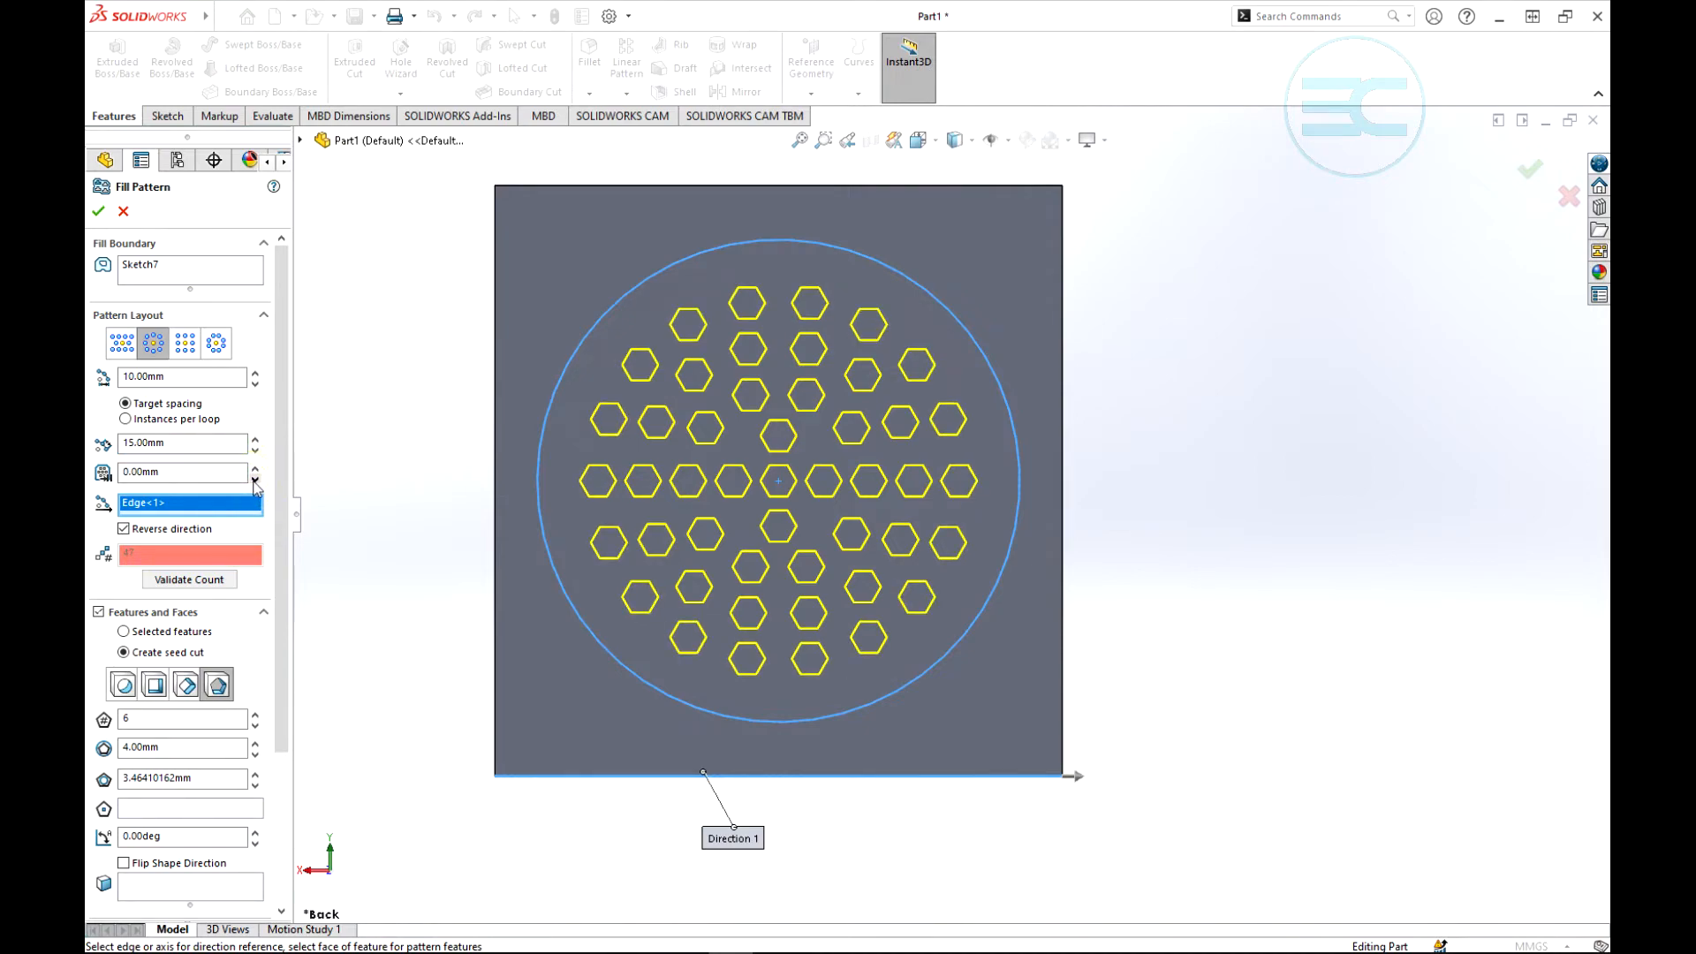
{"action": "left_click", "coordinate": [254, 481]}
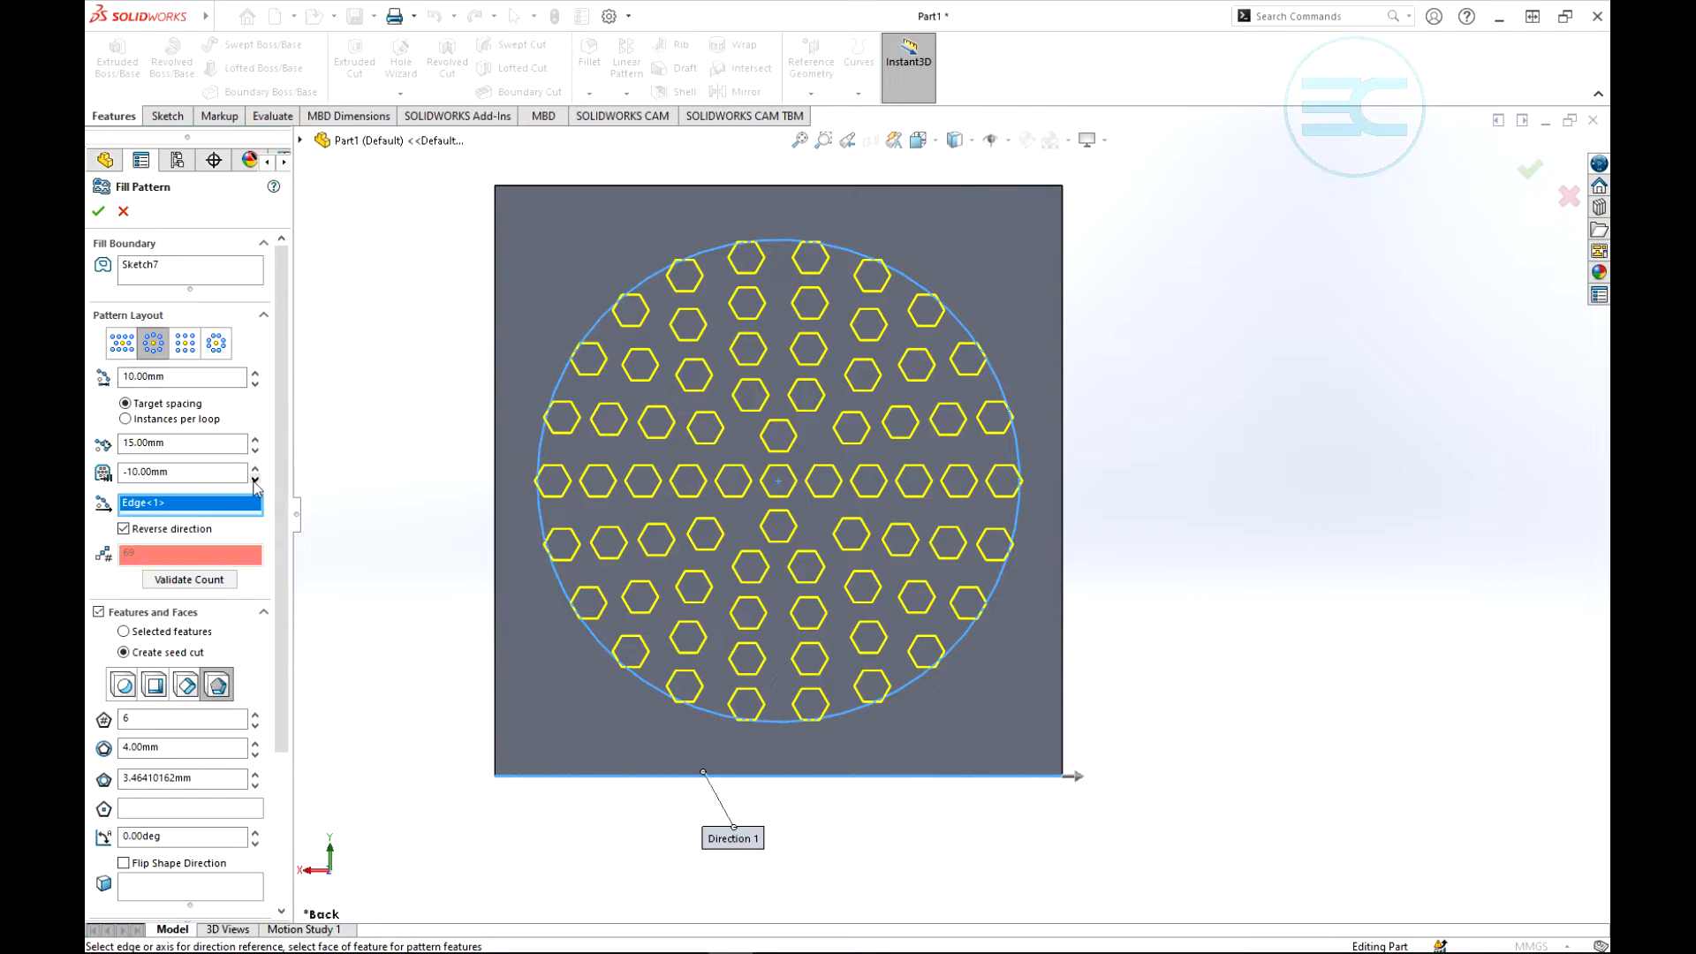
{"action": "left_click", "coordinate": [254, 480]}
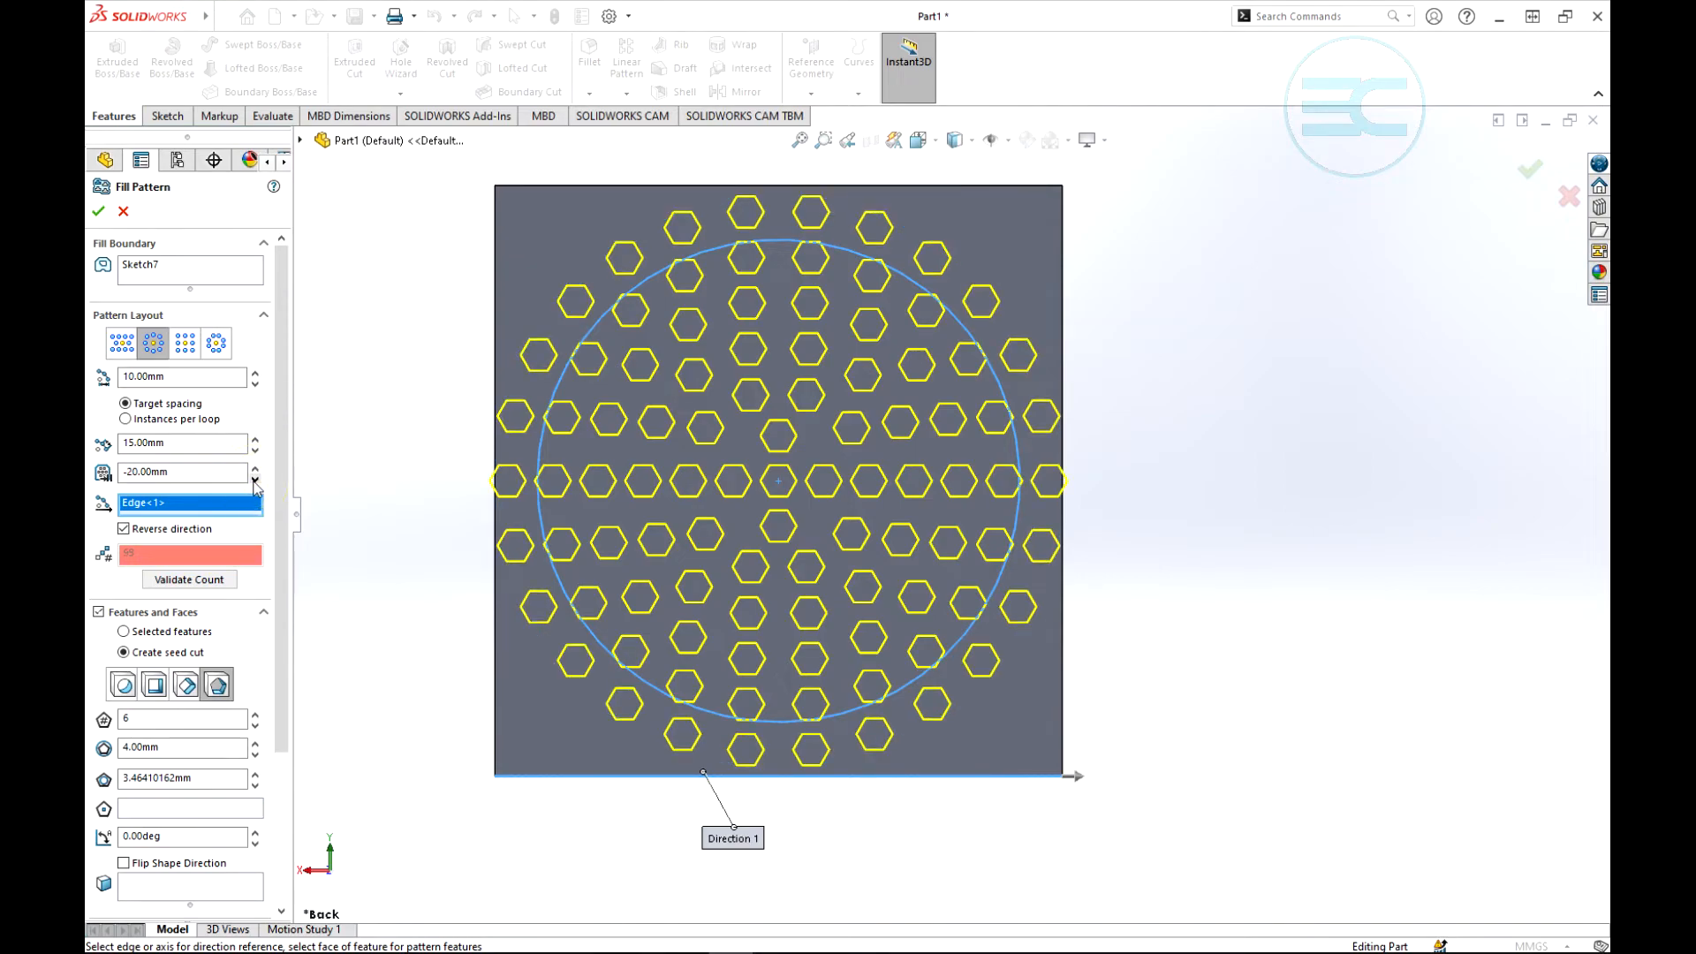
{"action": "left_click", "coordinate": [255, 467]}
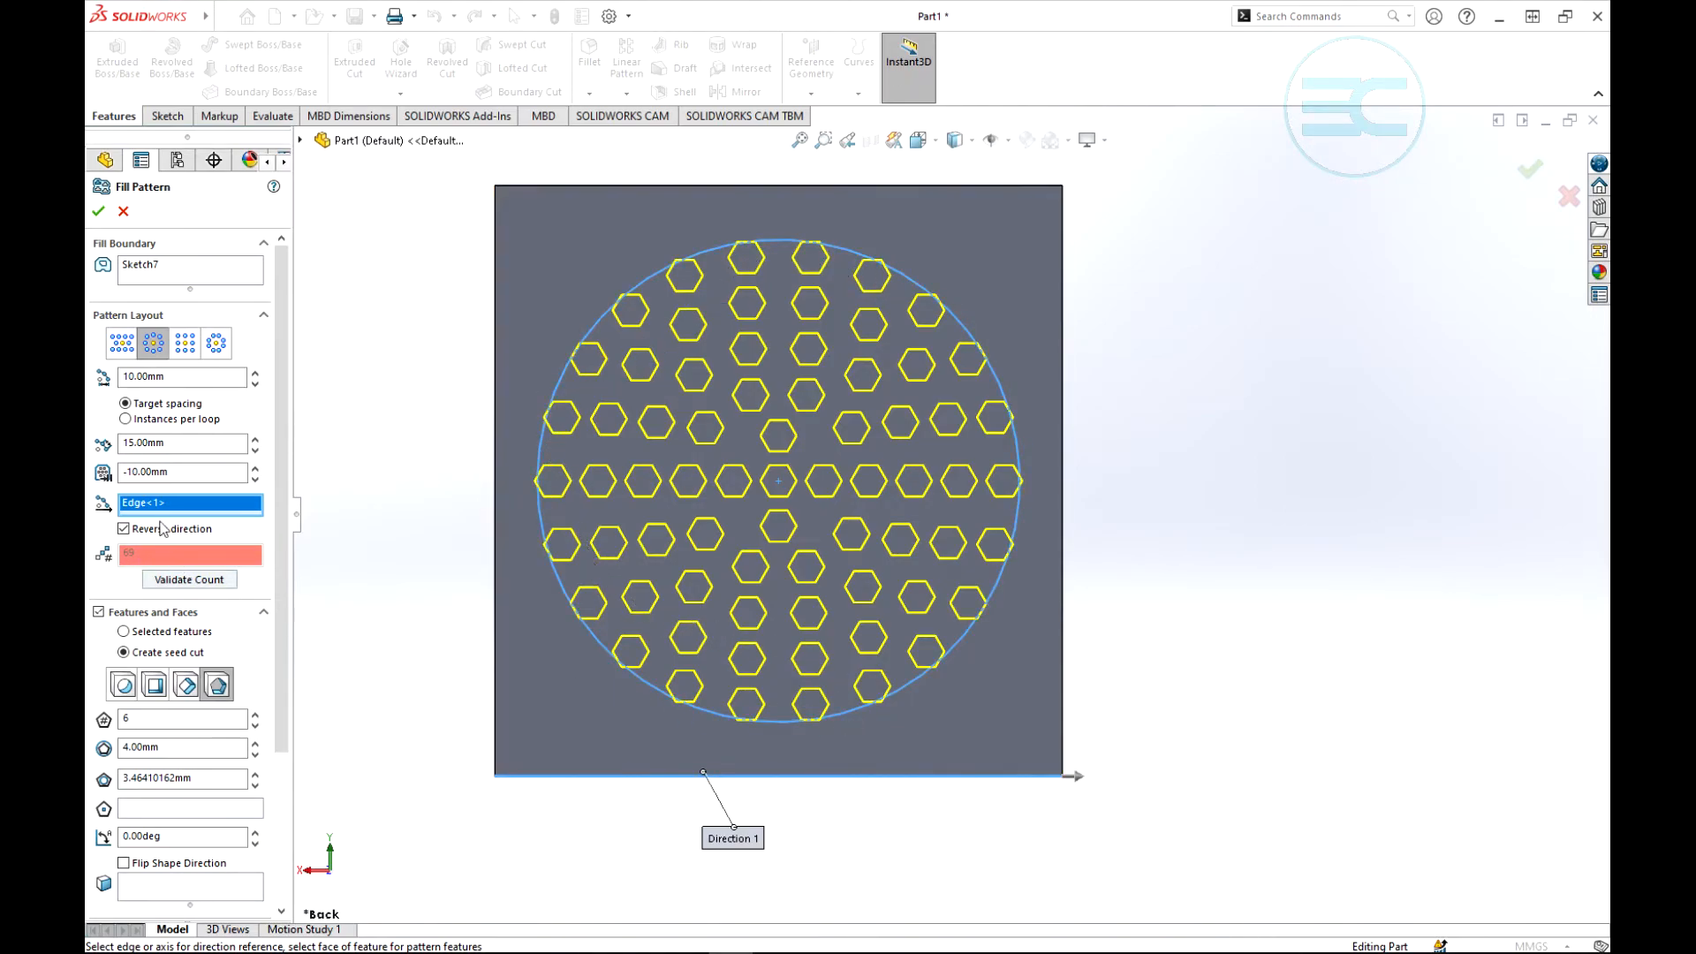
- Try the Instances per loop option, return to Target spacing, and accept the hexagonal fill pattern
{"action": "left_click", "coordinate": [125, 421]}
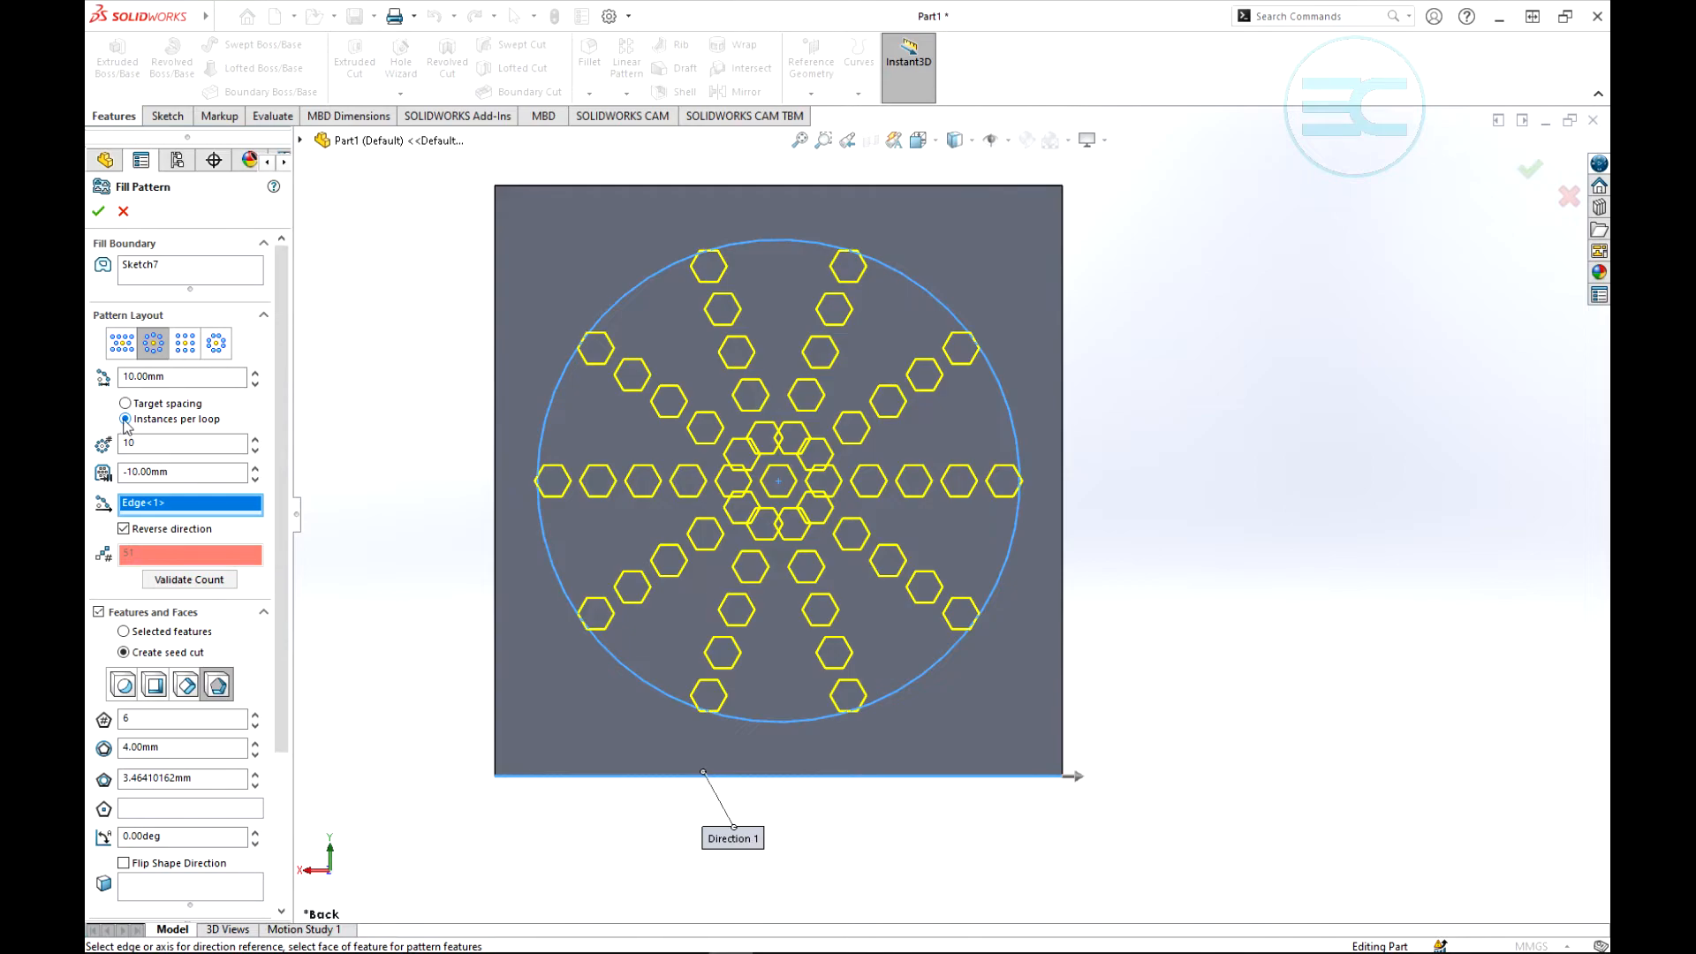
{"action": "left_click", "coordinate": [126, 403]}
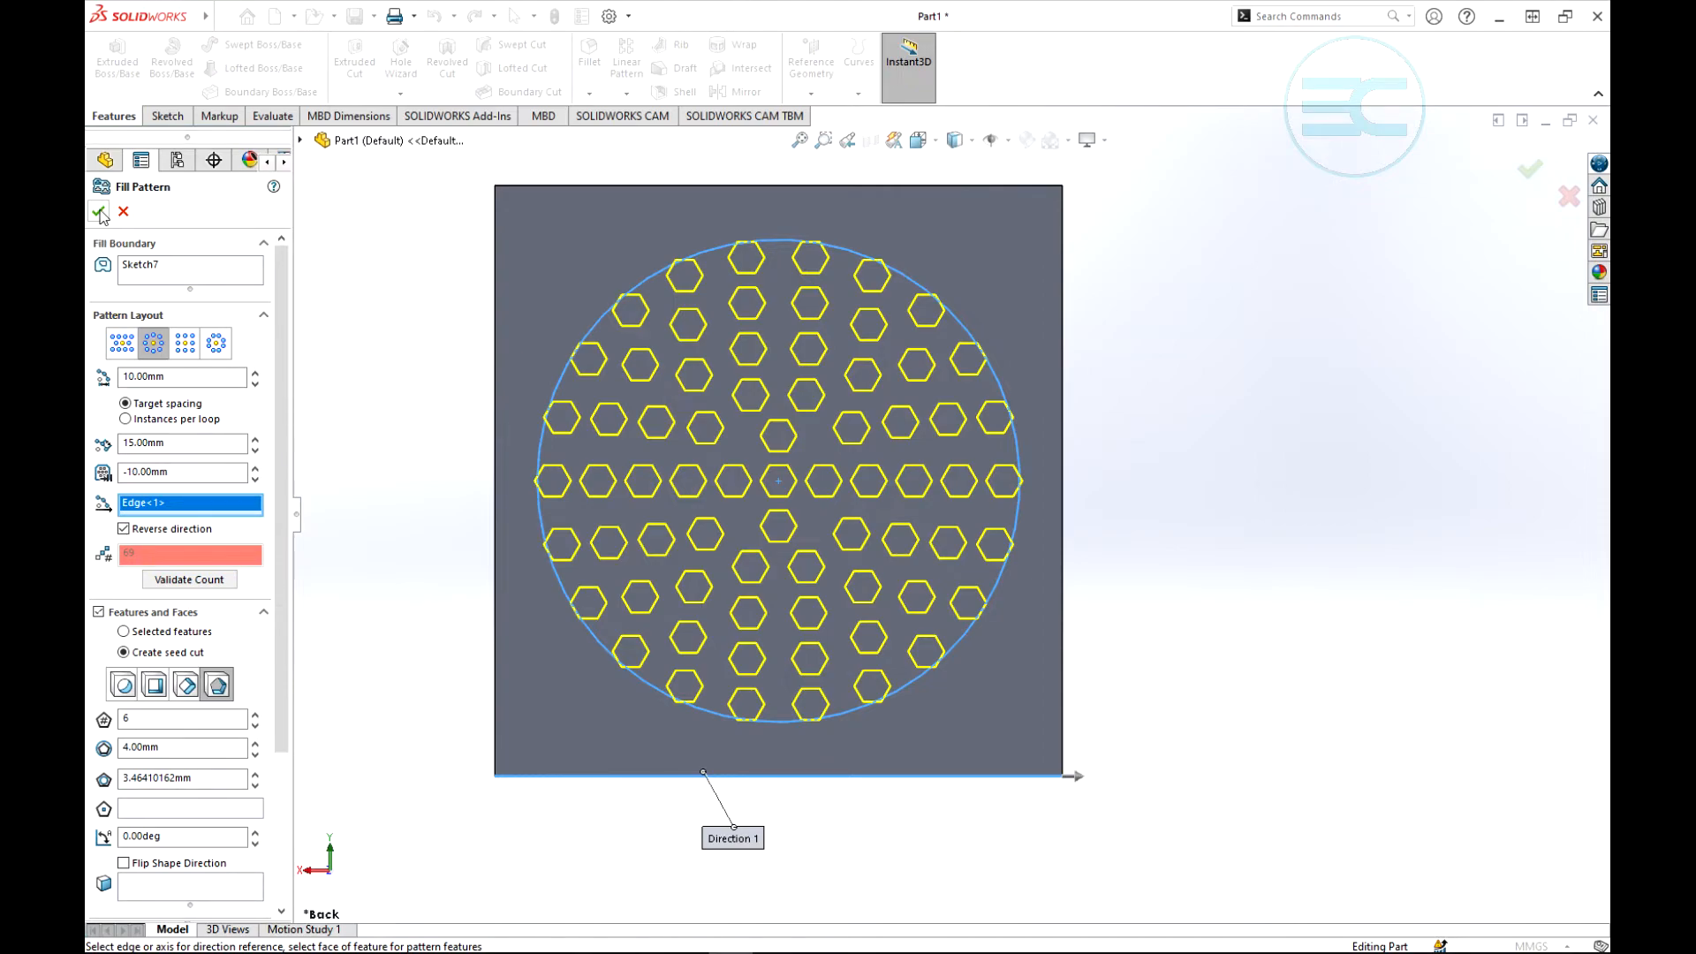
{"action": "left_click", "coordinate": [97, 213]}
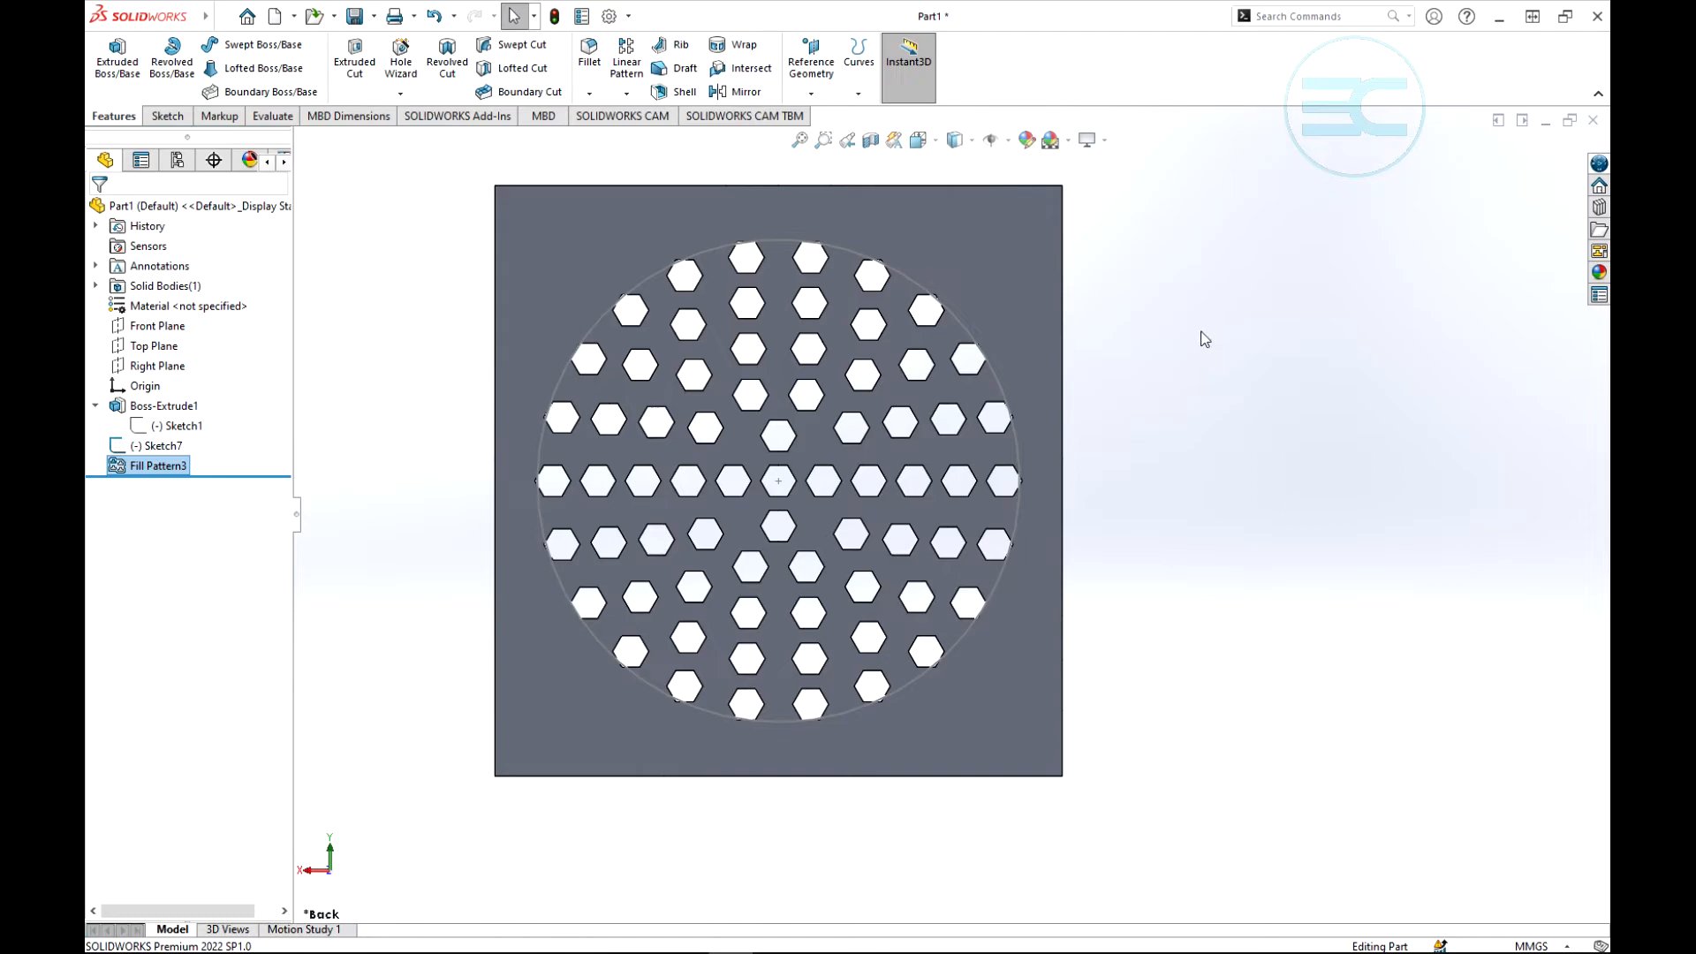
{"action": "middle_click_drag", "start_coordinate": [1204, 341], "coordinate": [921, 639]}
{"action": "scroll", "coordinate": [749, 477], "scroll_direction": "up", "scroll_amount": 5}
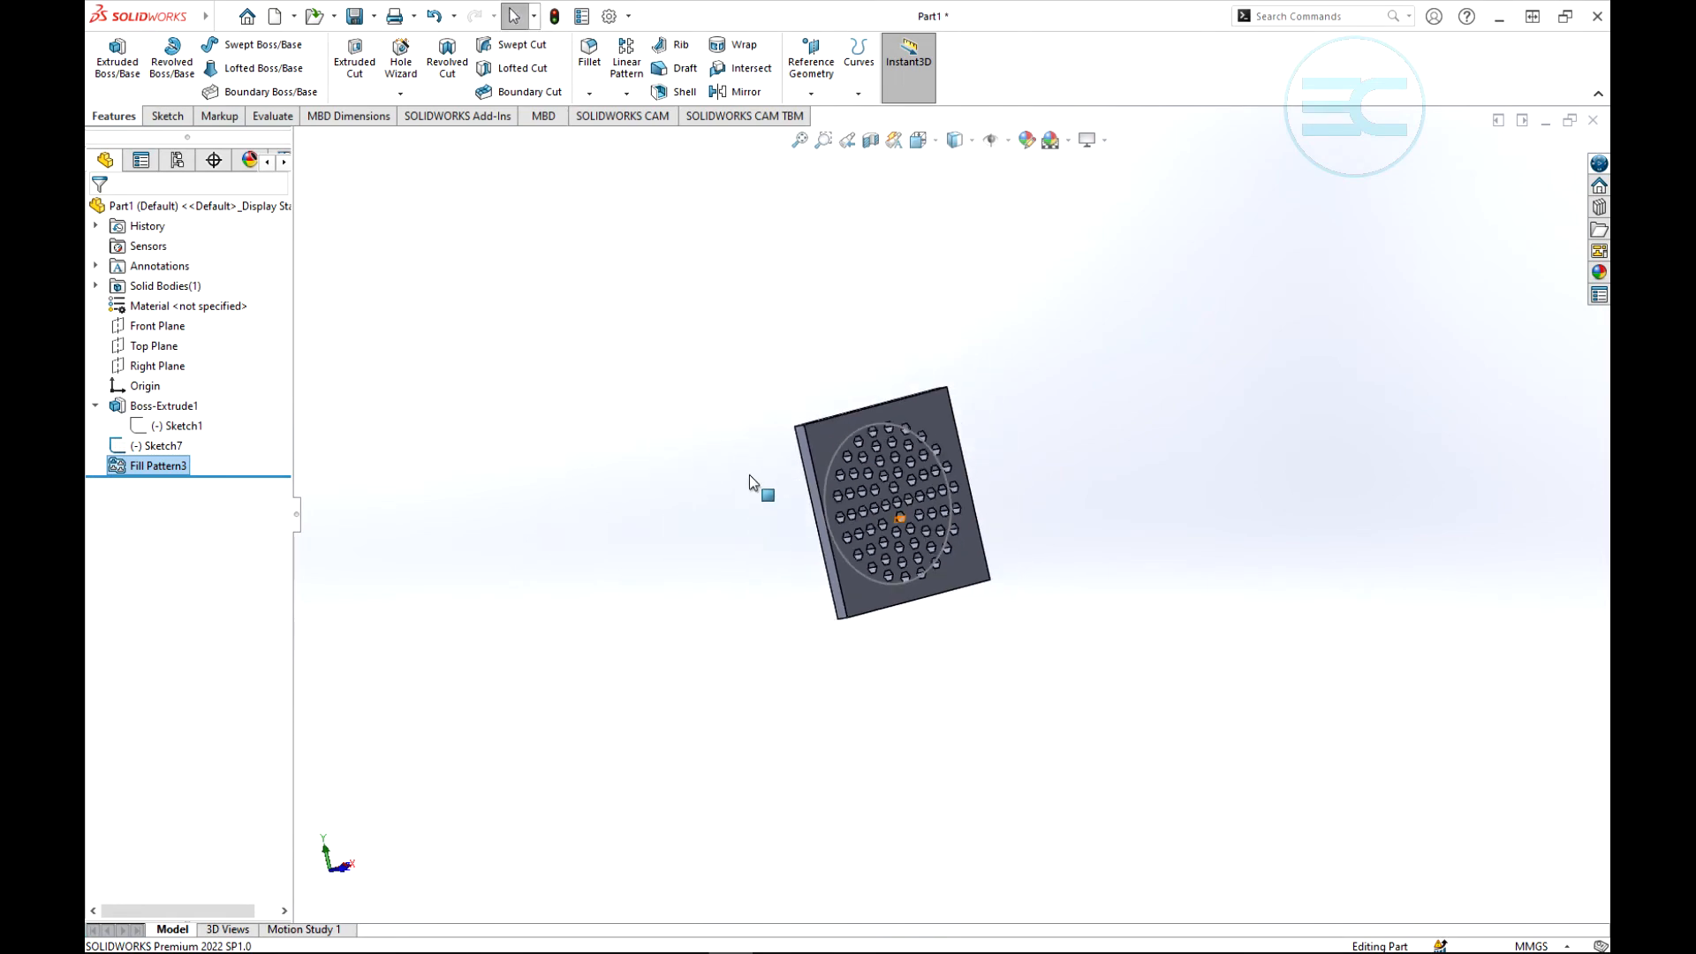
- Switch to Part2 and examine the L-shaped bracket with two cylindrical bosses on its base
{"action": "middle_click_drag", "start_coordinate": [810, 530], "coordinate": [851, 522]}
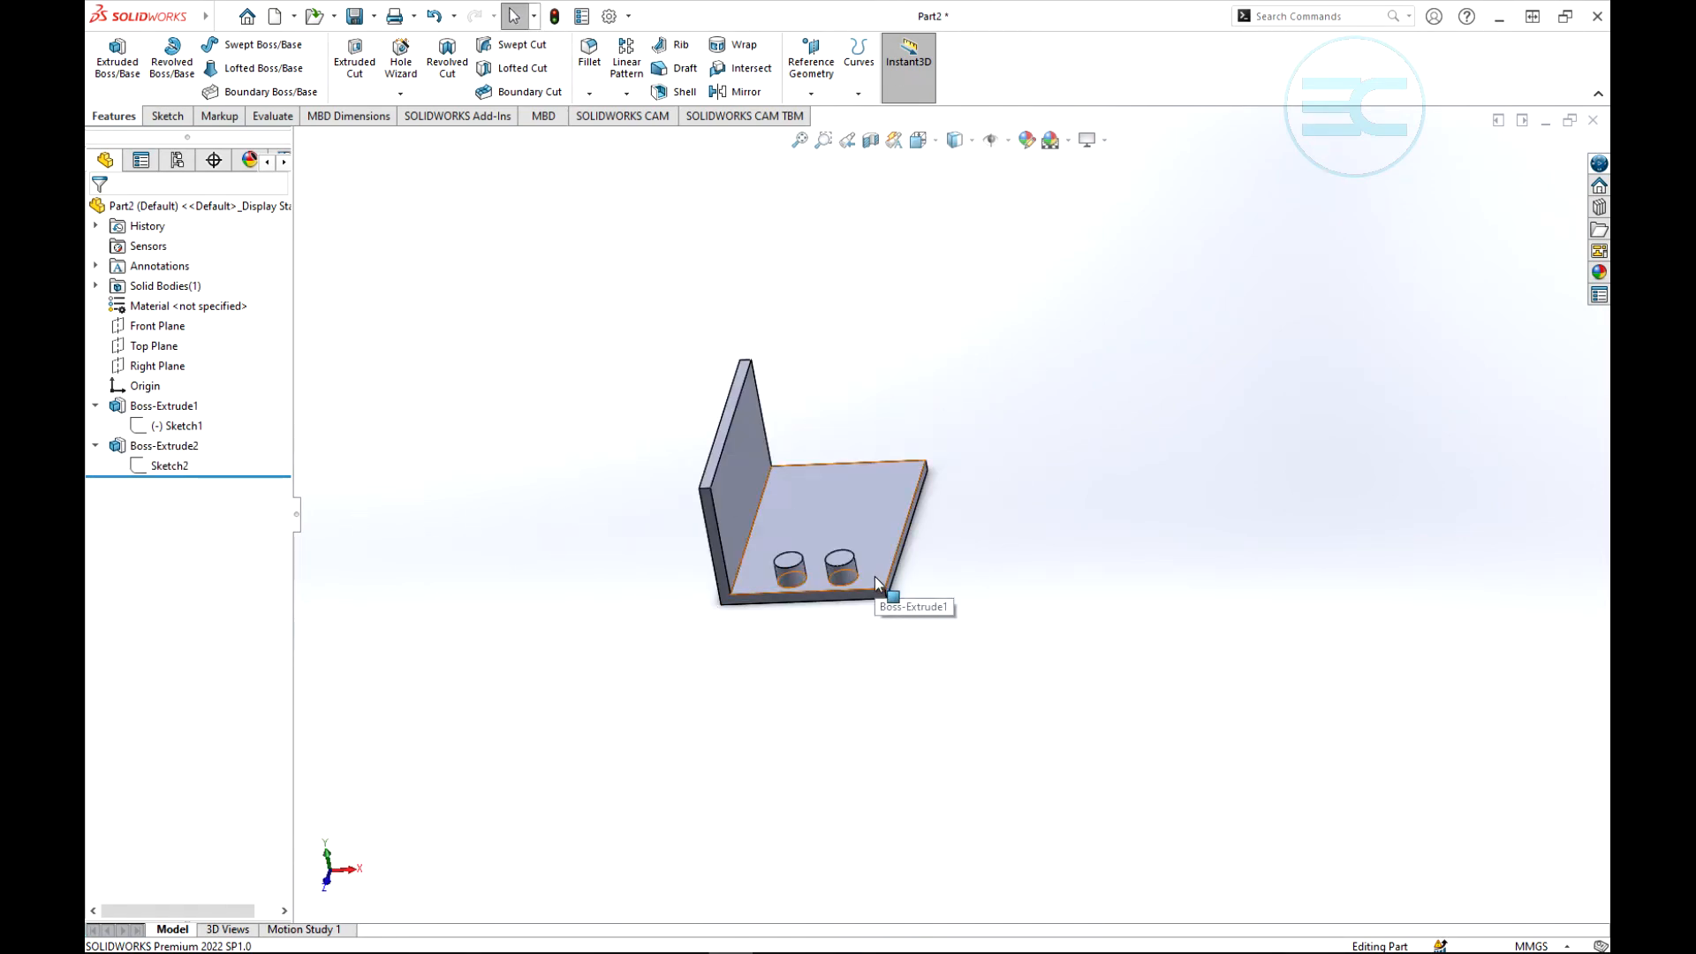
{"action": "scroll", "coordinate": [710, 669], "scroll_direction": "up", "scroll_amount": 2}
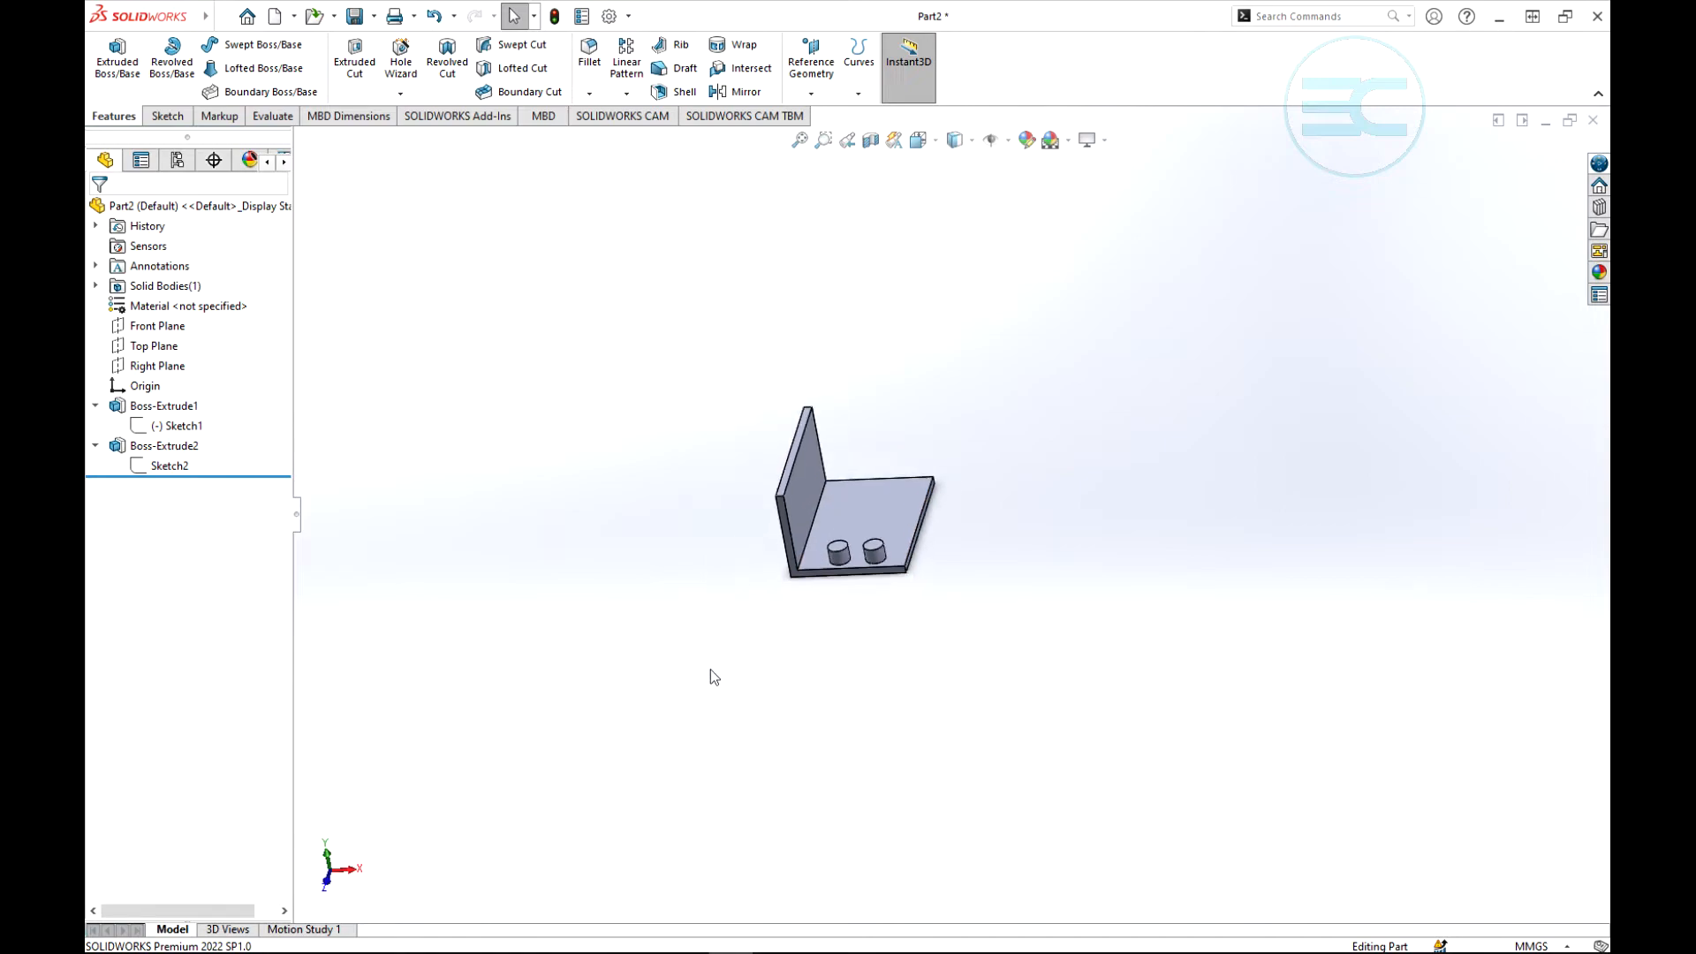
{"action": "scroll", "coordinate": [830, 609], "scroll_direction": "down", "scroll_amount": 2}
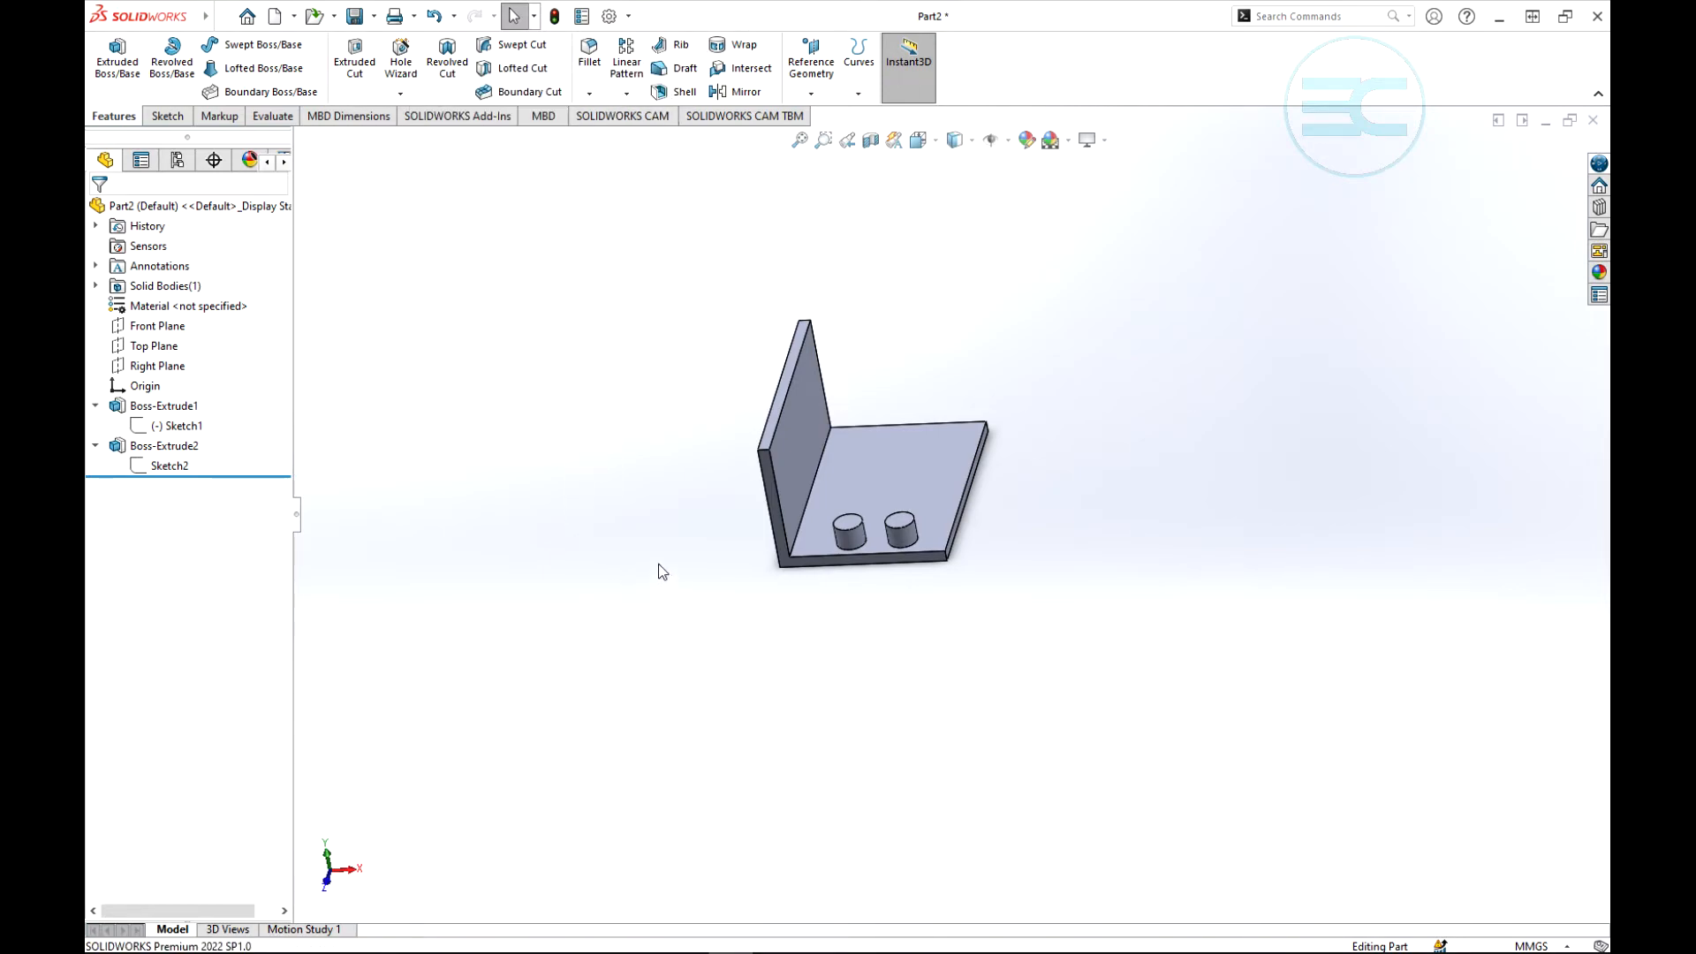
{"action": "middle_click_drag", "start_coordinate": [659, 572], "coordinate": [624, 560]}
{"action": "scroll", "coordinate": [769, 516], "scroll_direction": "down", "scroll_amount": 4}
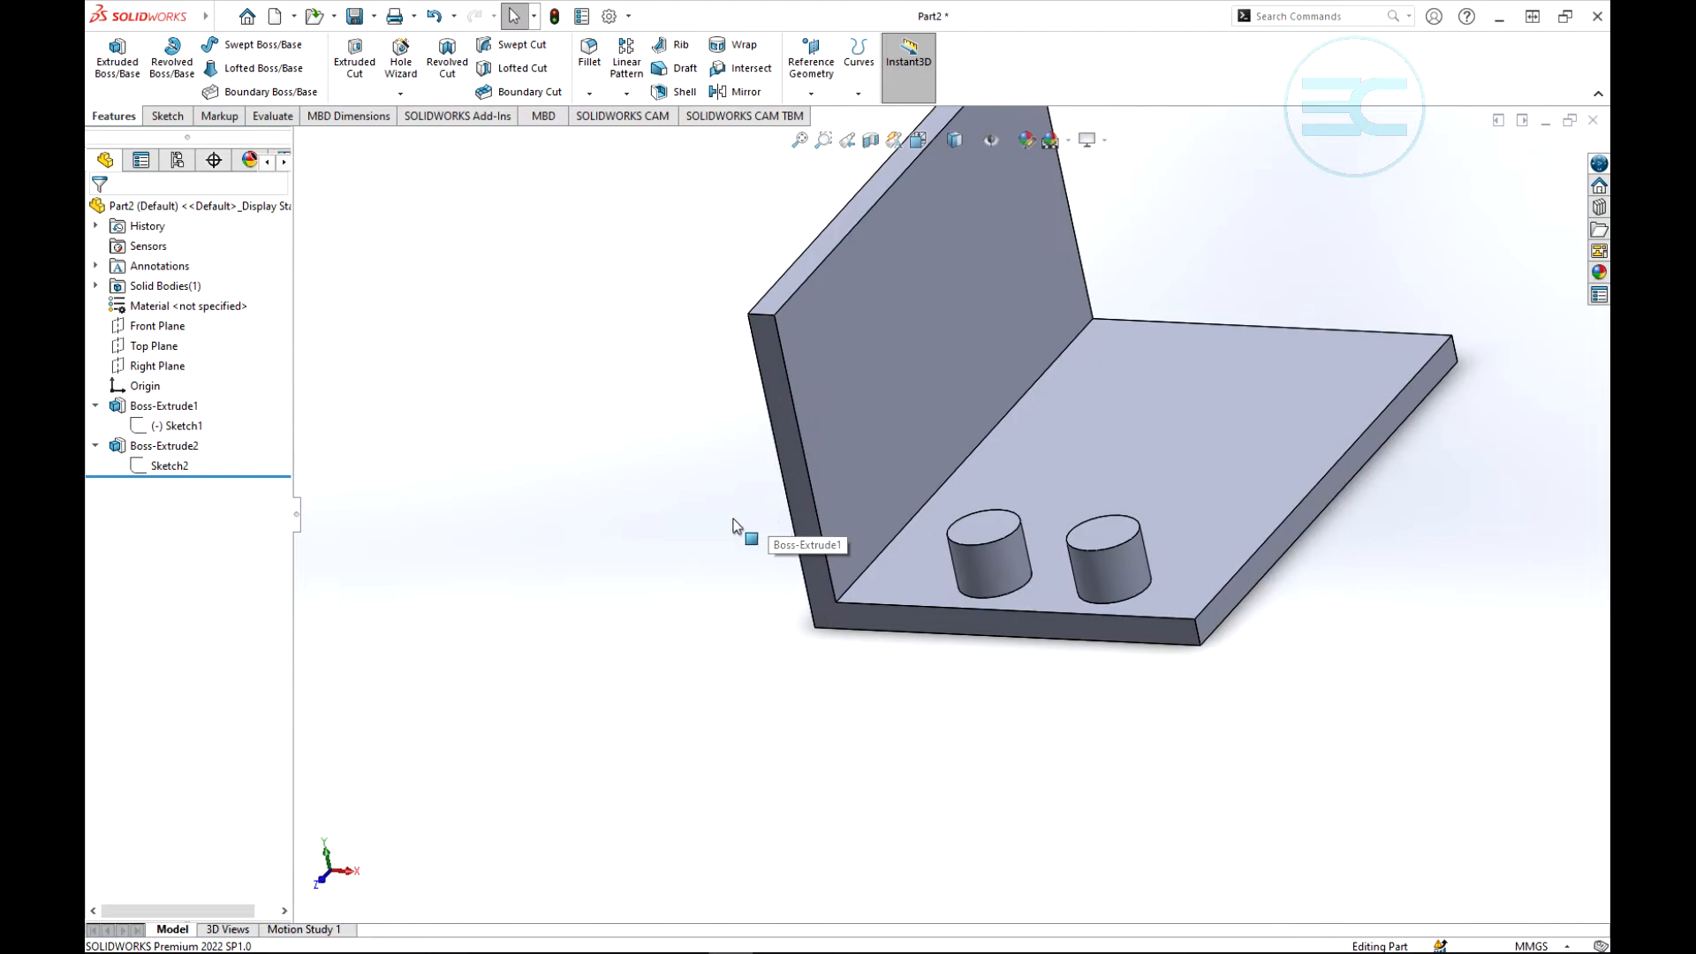
{"action": "scroll", "coordinate": [689, 530], "scroll_direction": "up", "scroll_amount": 3}
{"action": "scroll", "coordinate": [1251, 510], "scroll_direction": "down", "scroll_amount": 3}
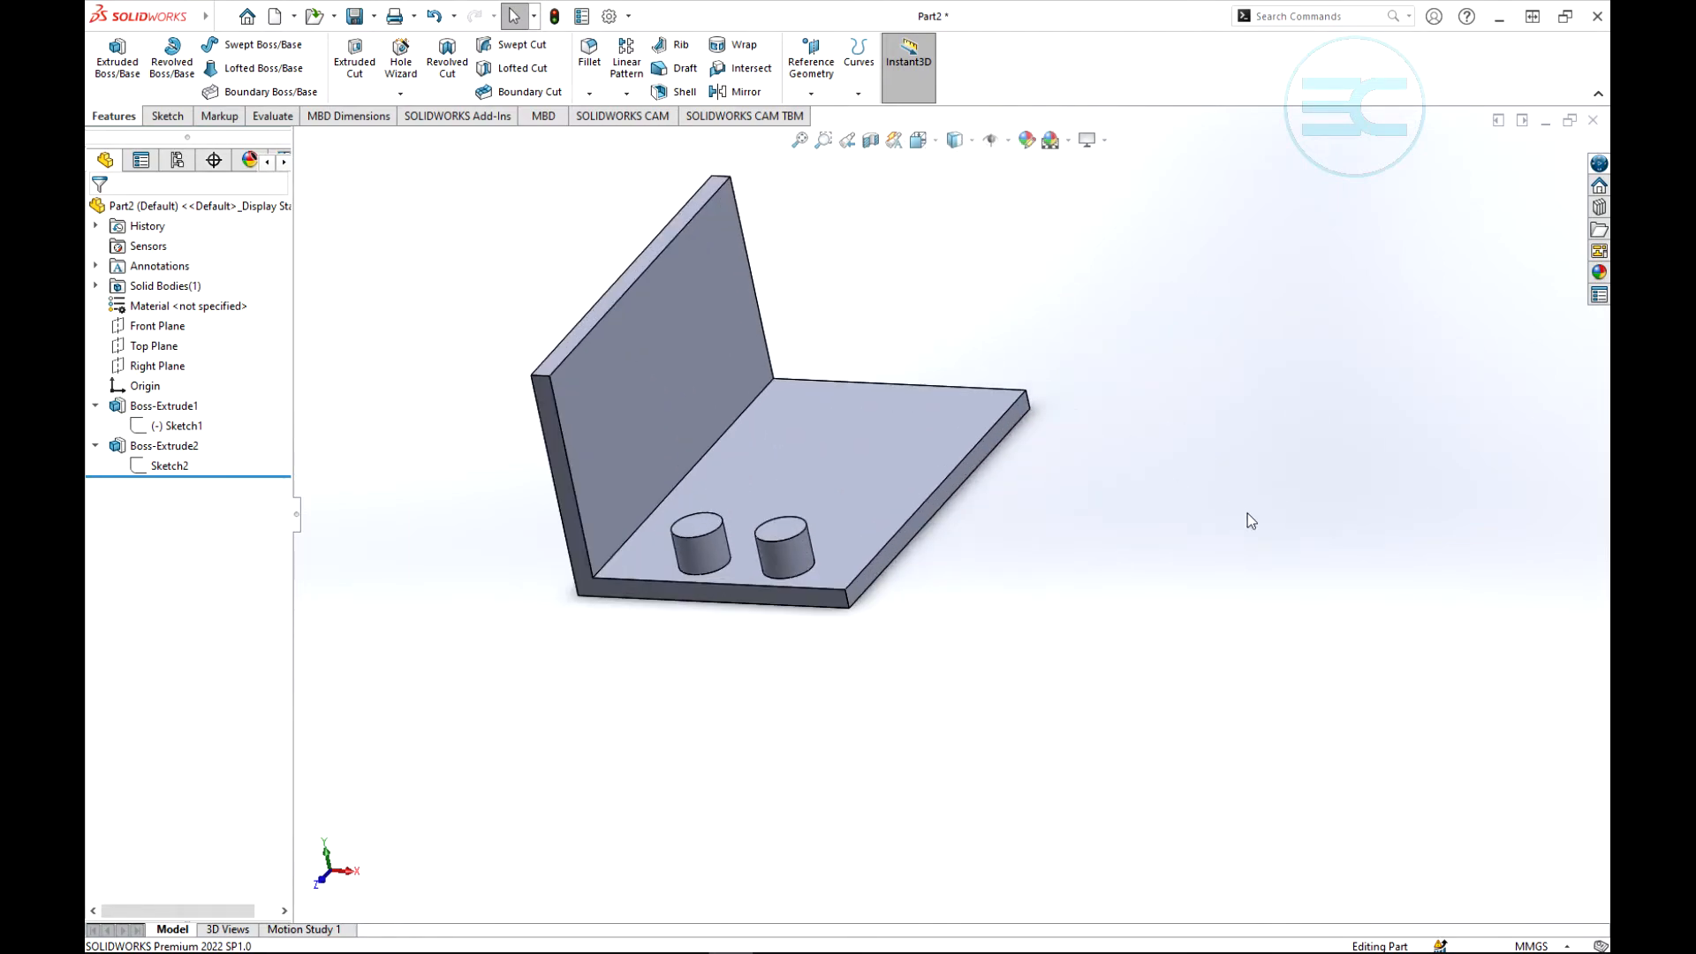
{"action": "scroll", "coordinate": [681, 373], "scroll_direction": "up", "scroll_amount": 3}
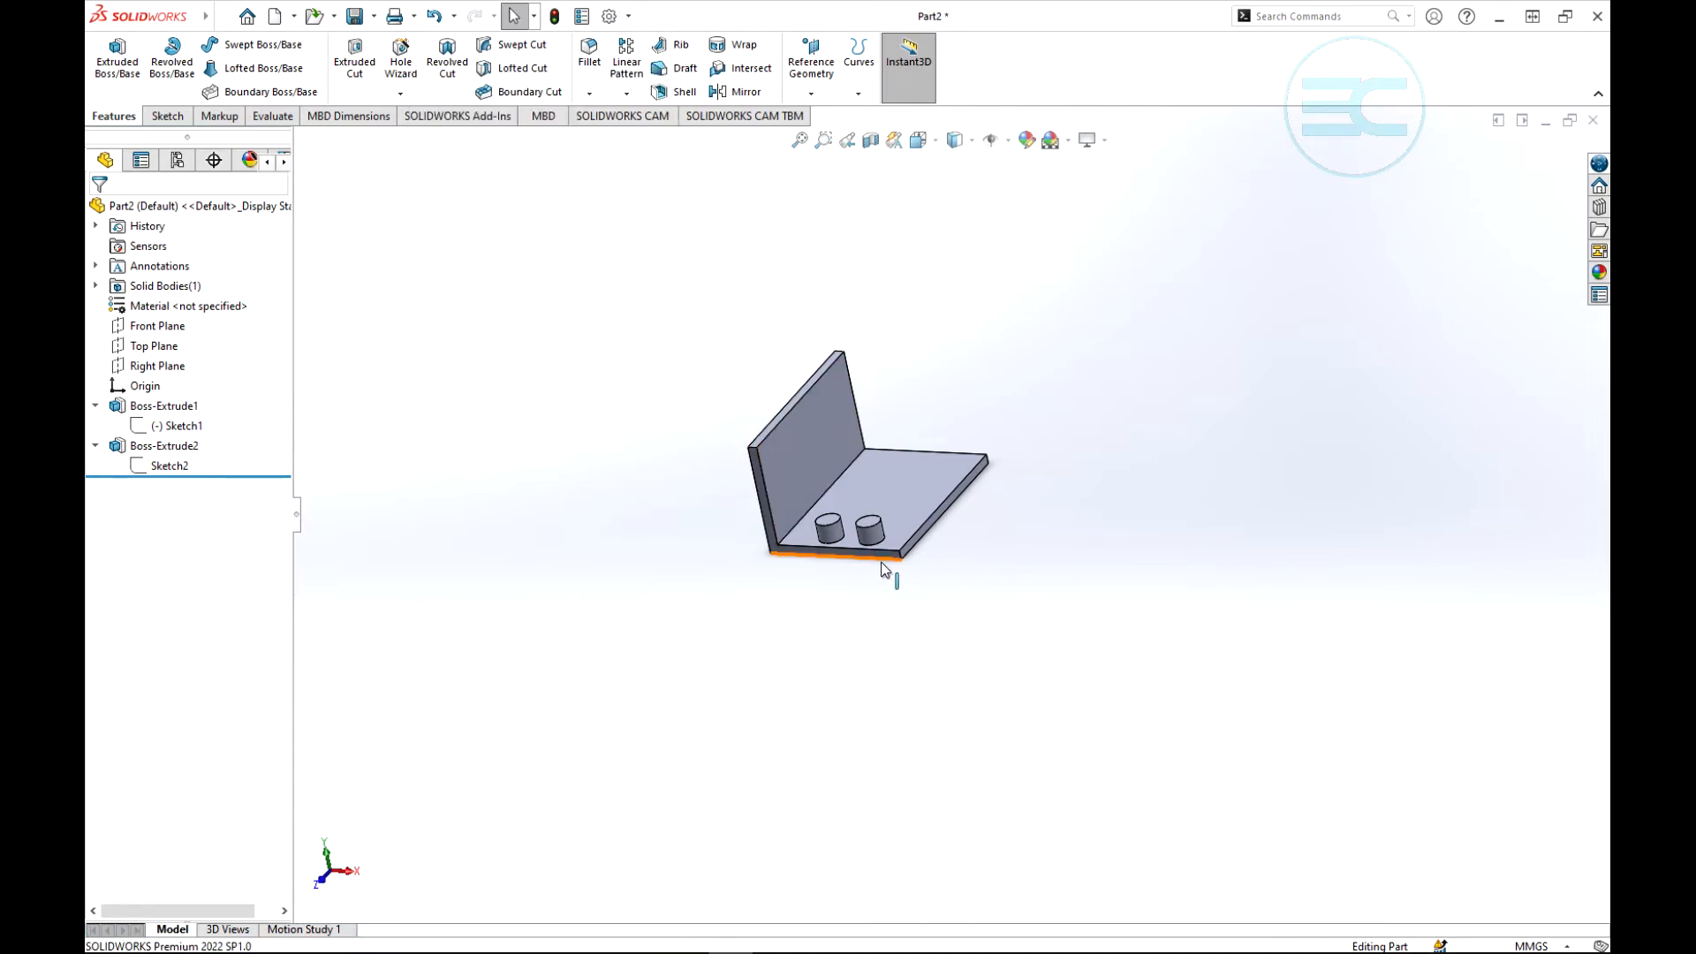
{"action": "scroll", "coordinate": [882, 563], "scroll_direction": "down", "scroll_amount": 3}
{"action": "scroll", "coordinate": [882, 563], "scroll_direction": "up", "scroll_amount": 3}
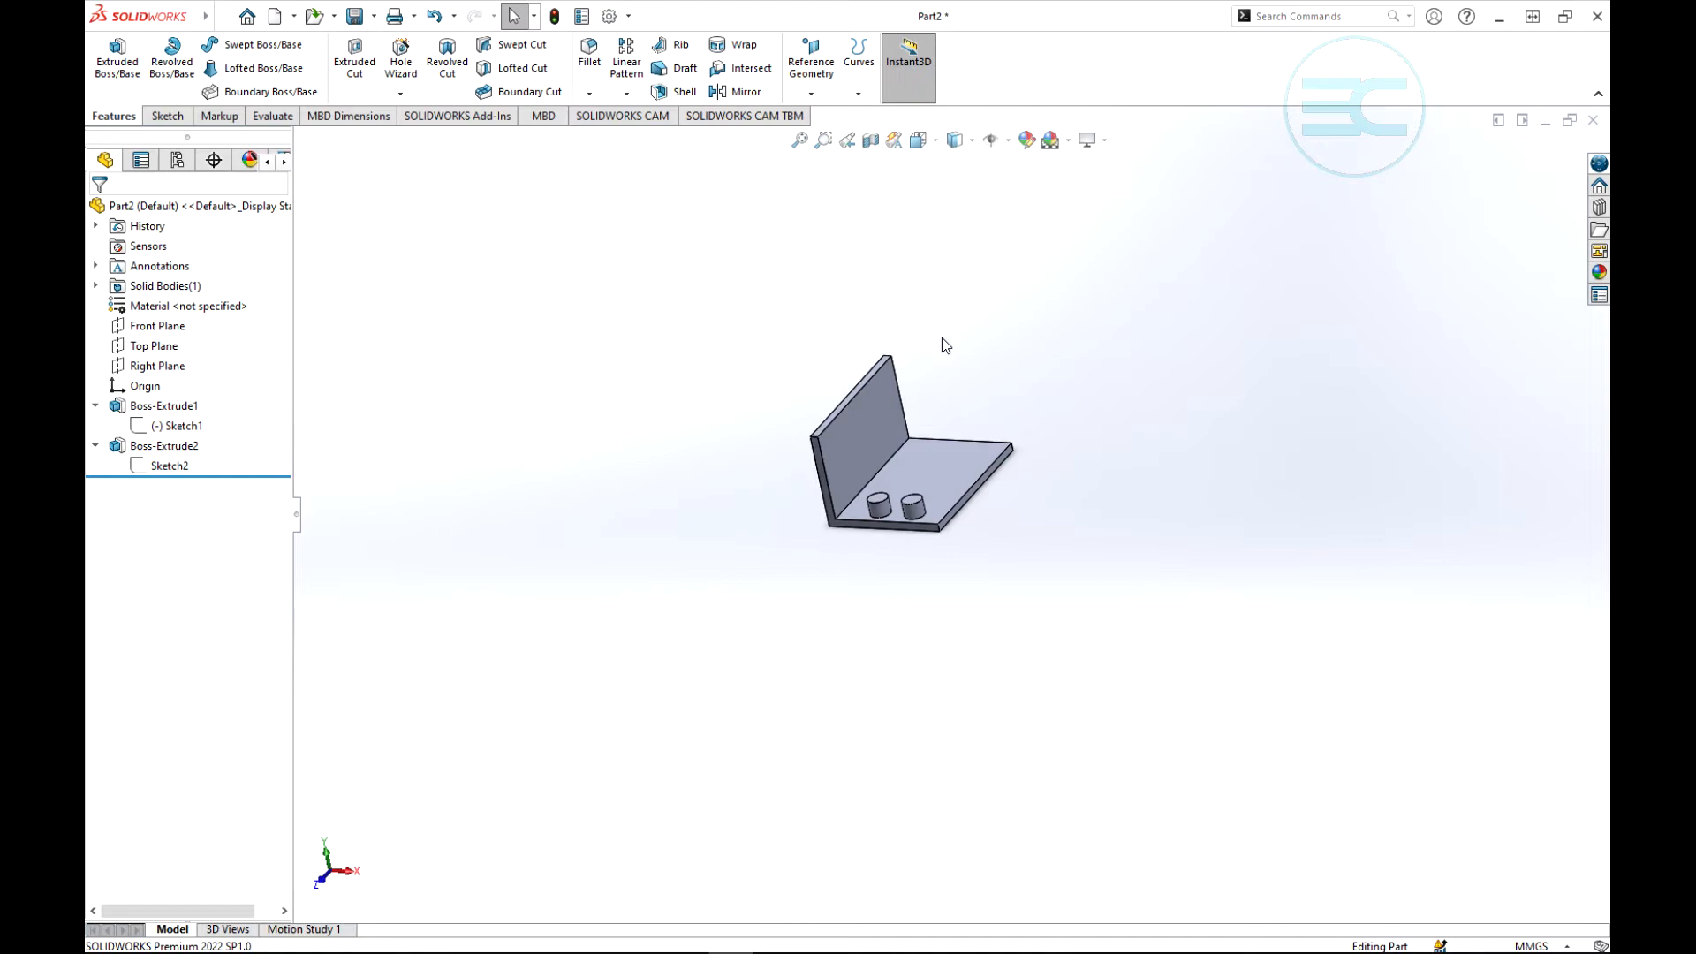
{"action": "middle_click_drag", "start_coordinate": [942, 344], "coordinate": [950, 378]}
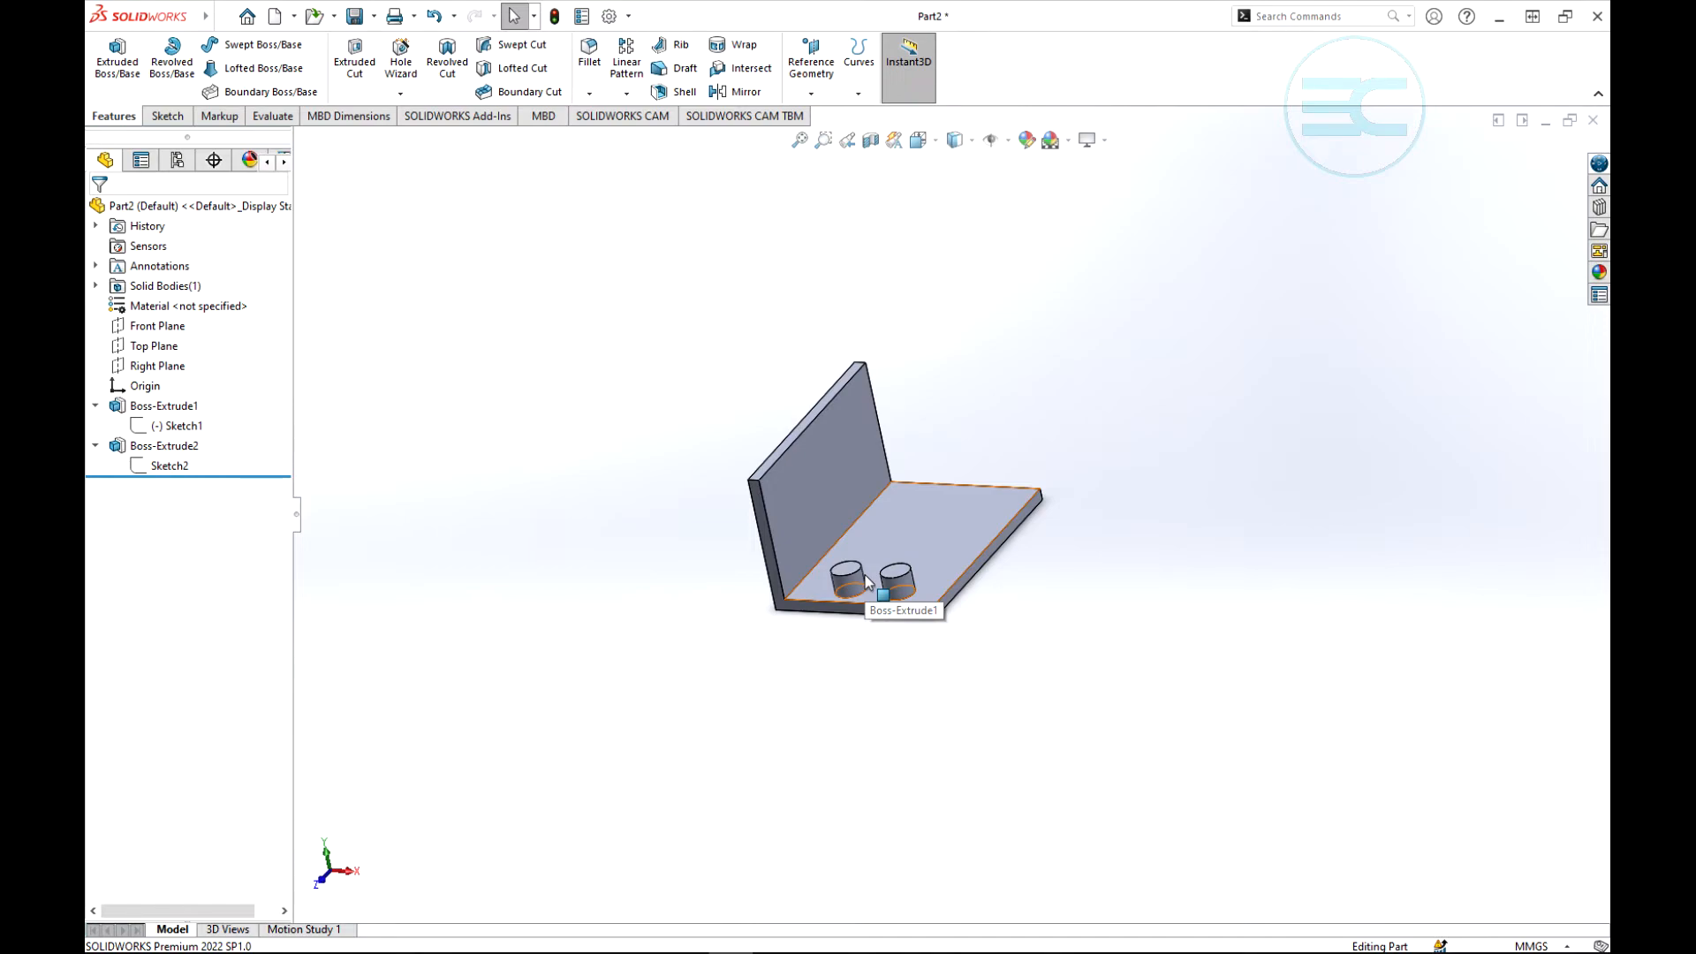
- Start a Rib feature and open its sketch on the top face of the cylindrical boss farther from the upright wall
{"action": "scroll", "coordinate": [945, 618], "scroll_direction": "down", "scroll_amount": 2}
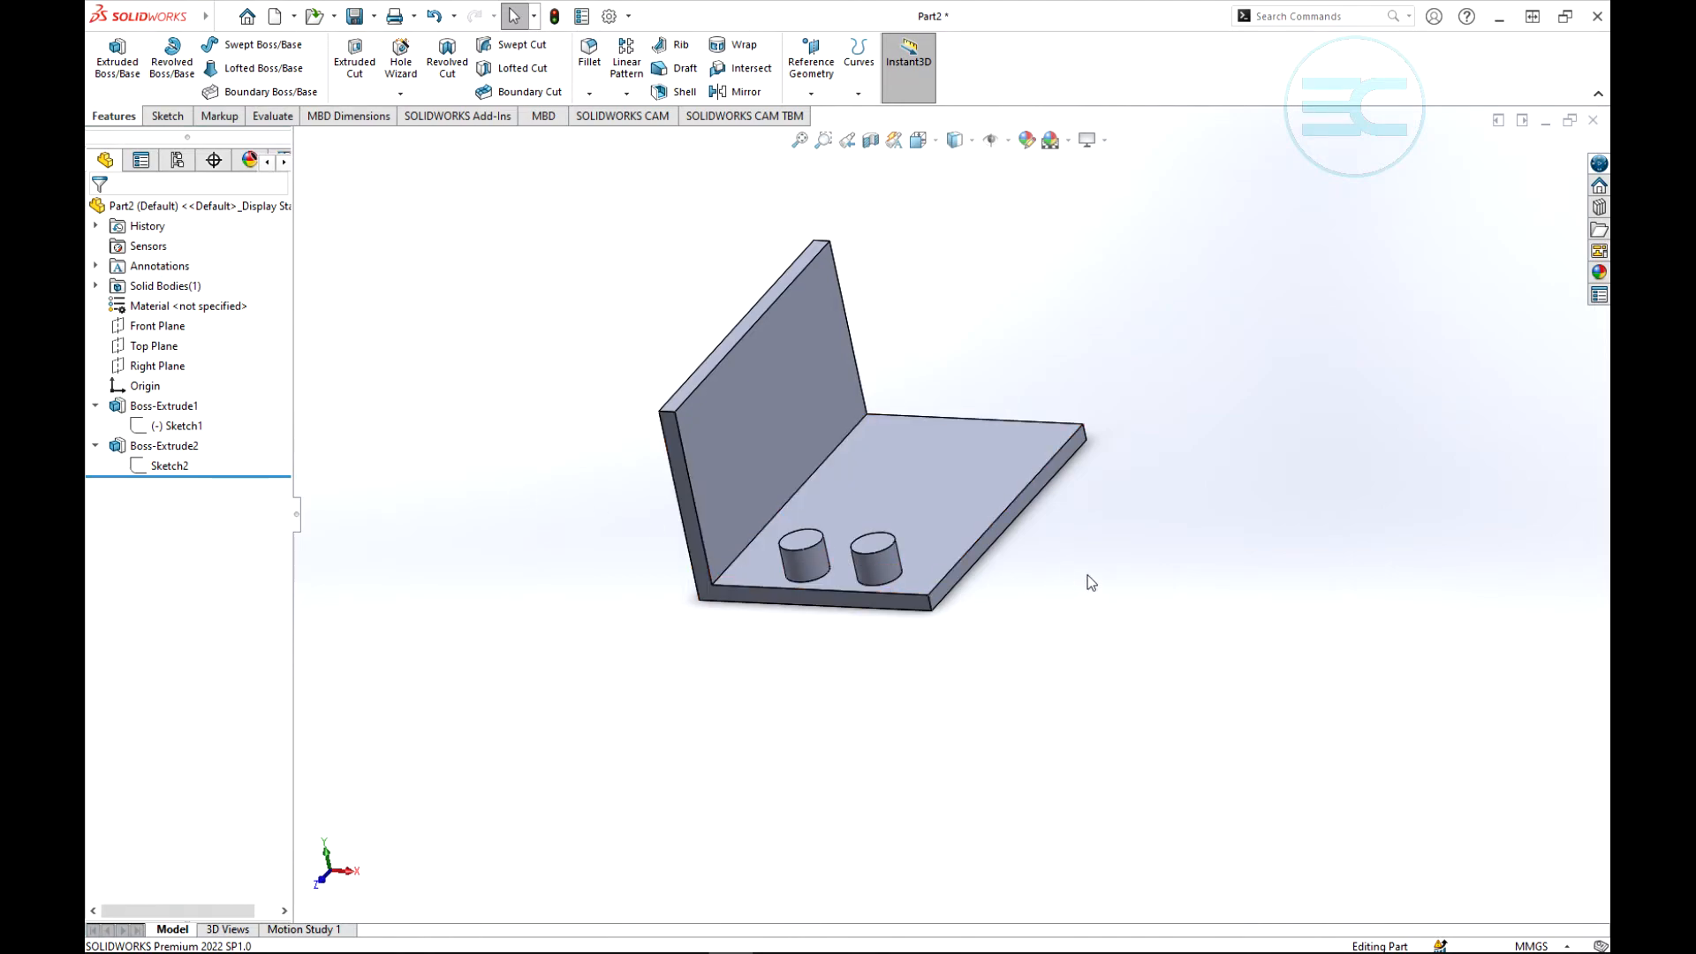
{"action": "left_click", "coordinate": [678, 48]}
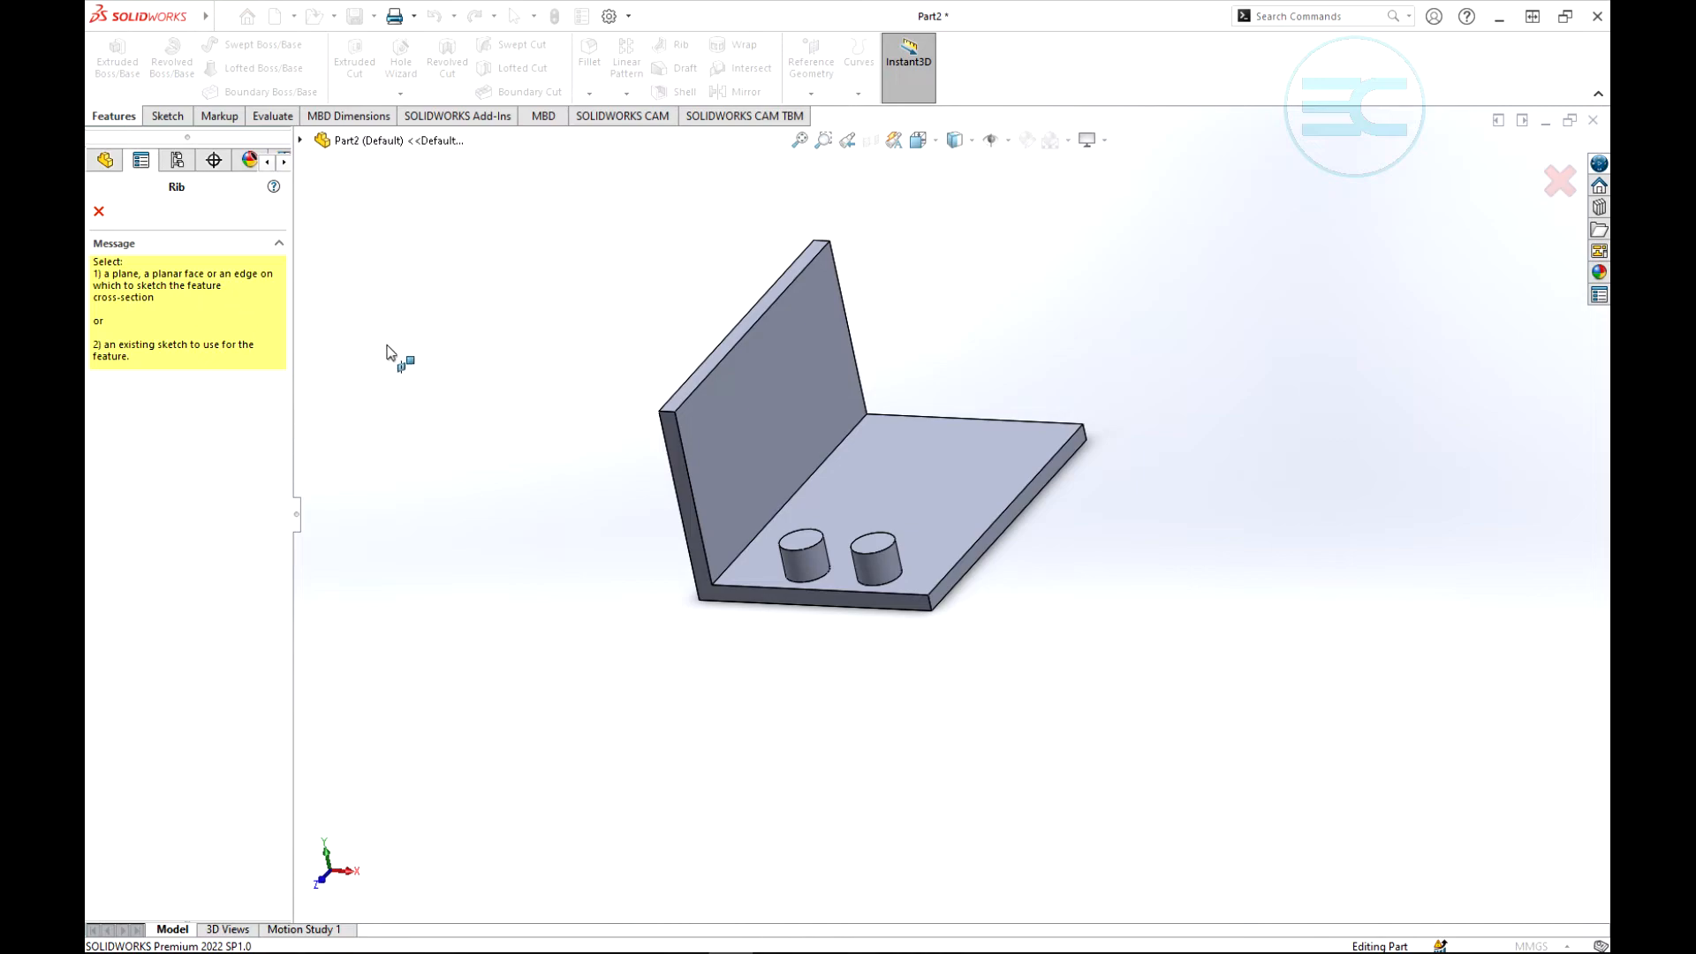
{"action": "middle_click_drag", "start_coordinate": [522, 333], "coordinate": [541, 466]}
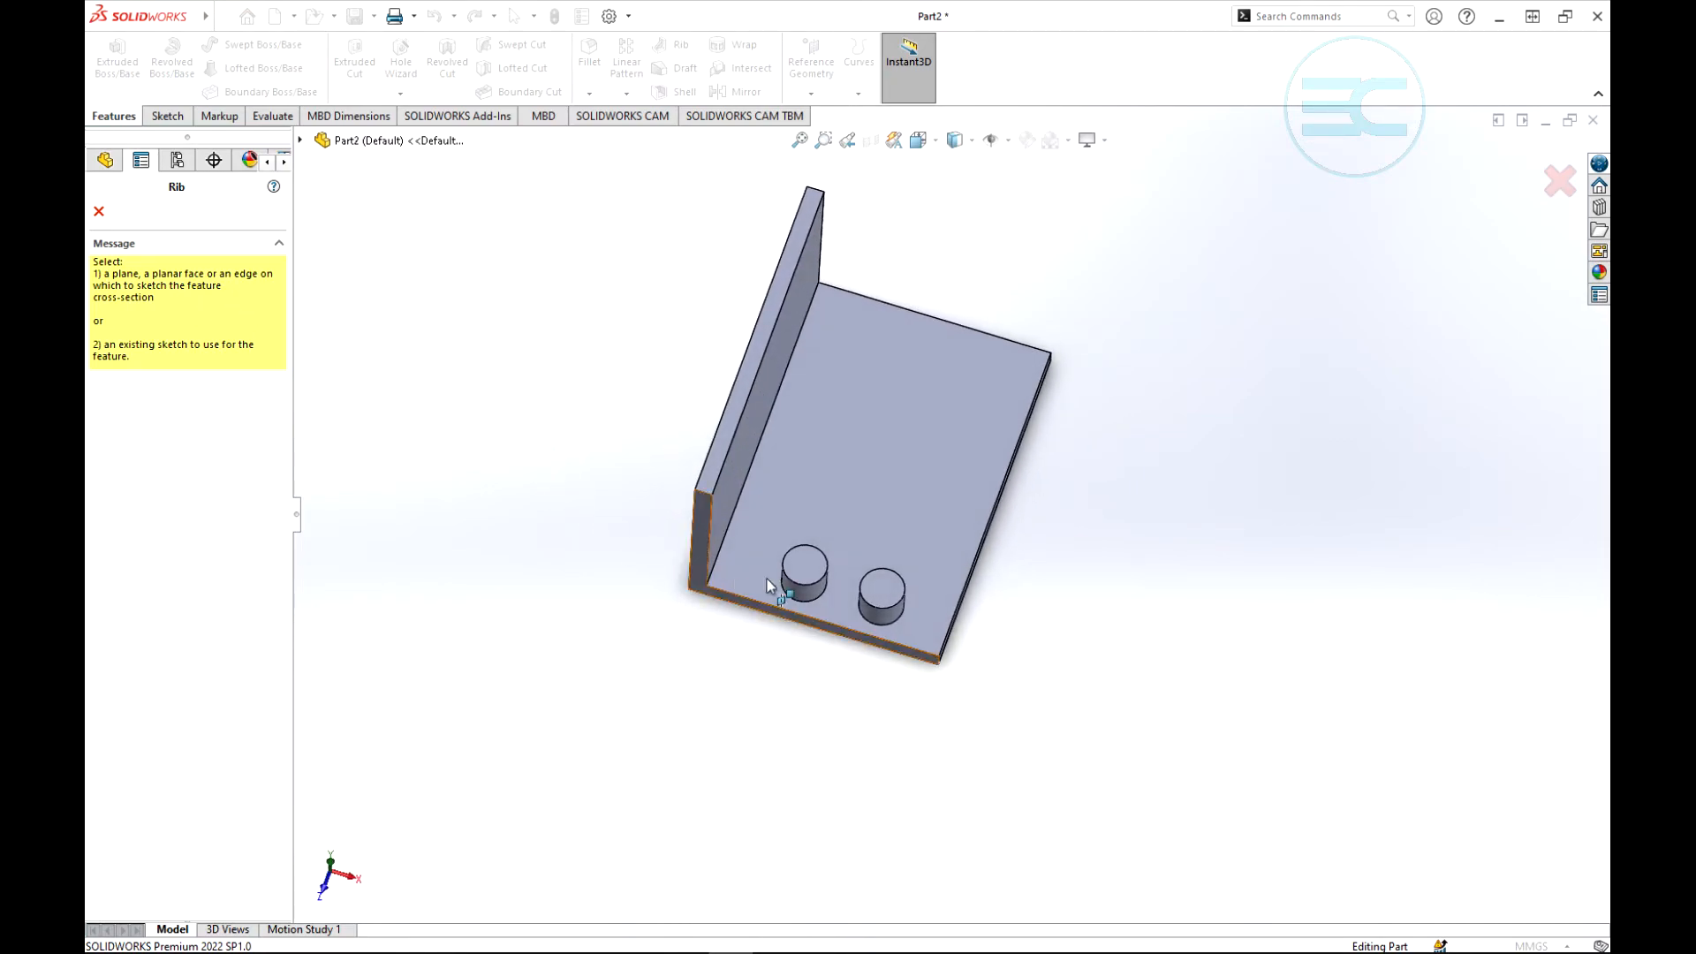
{"action": "left_click", "coordinate": [883, 572]}
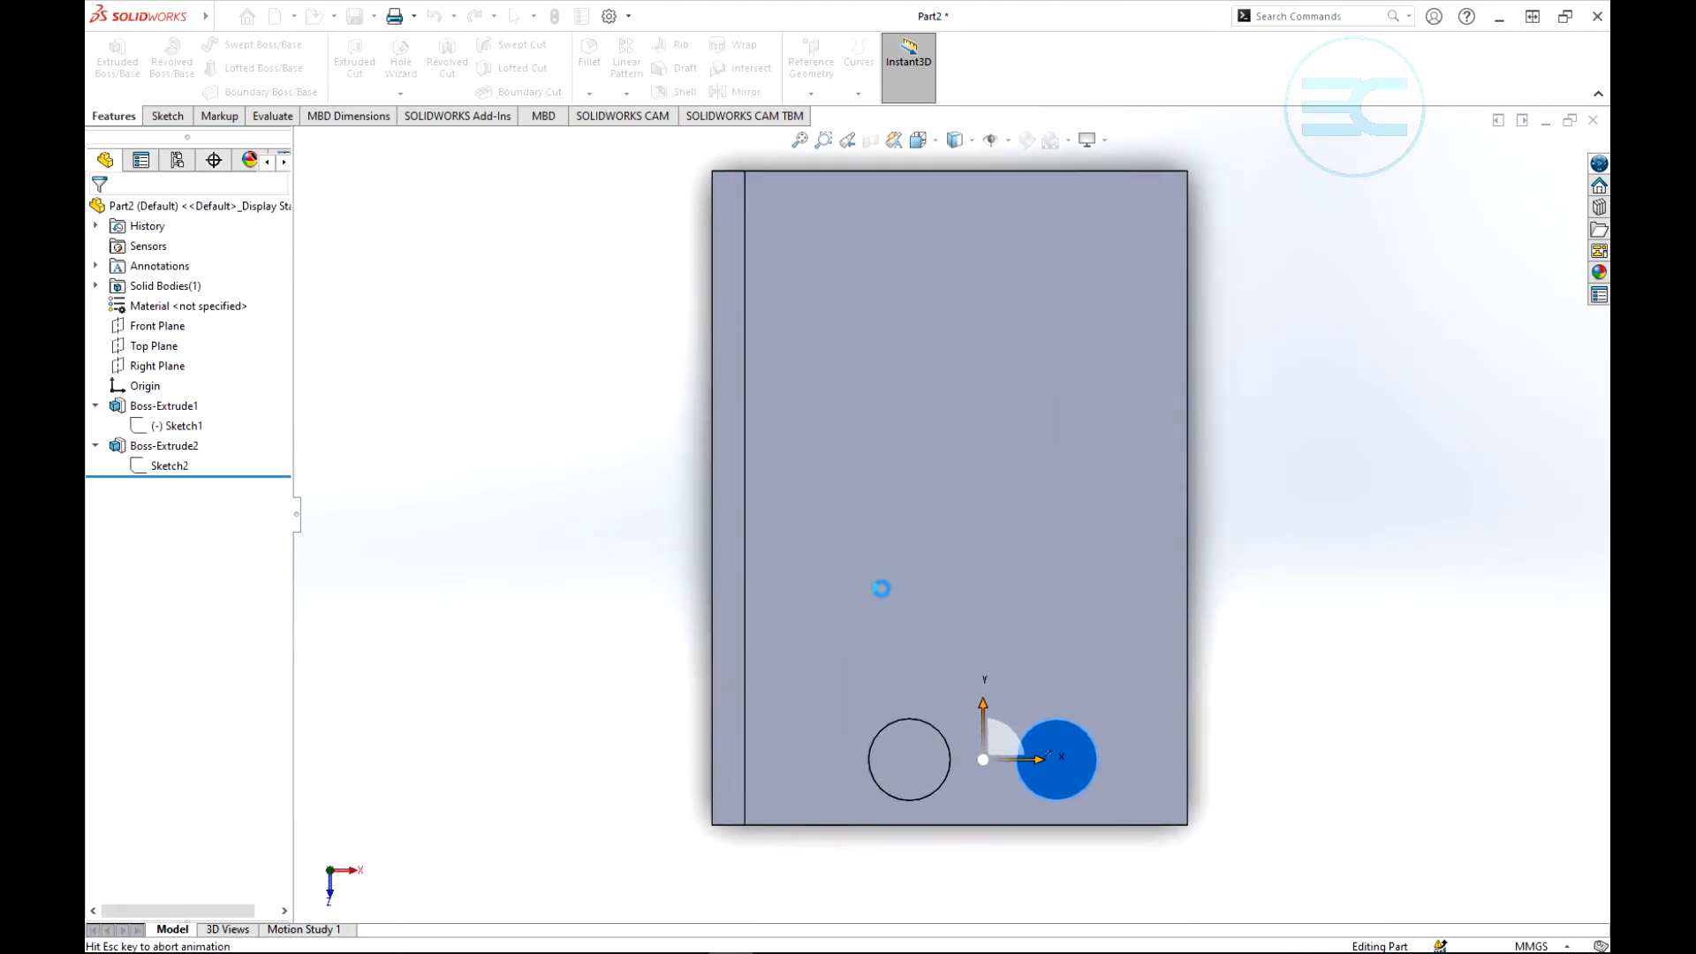
{"action": "scroll", "coordinate": [774, 535], "scroll_direction": "up", "scroll_amount": 5}
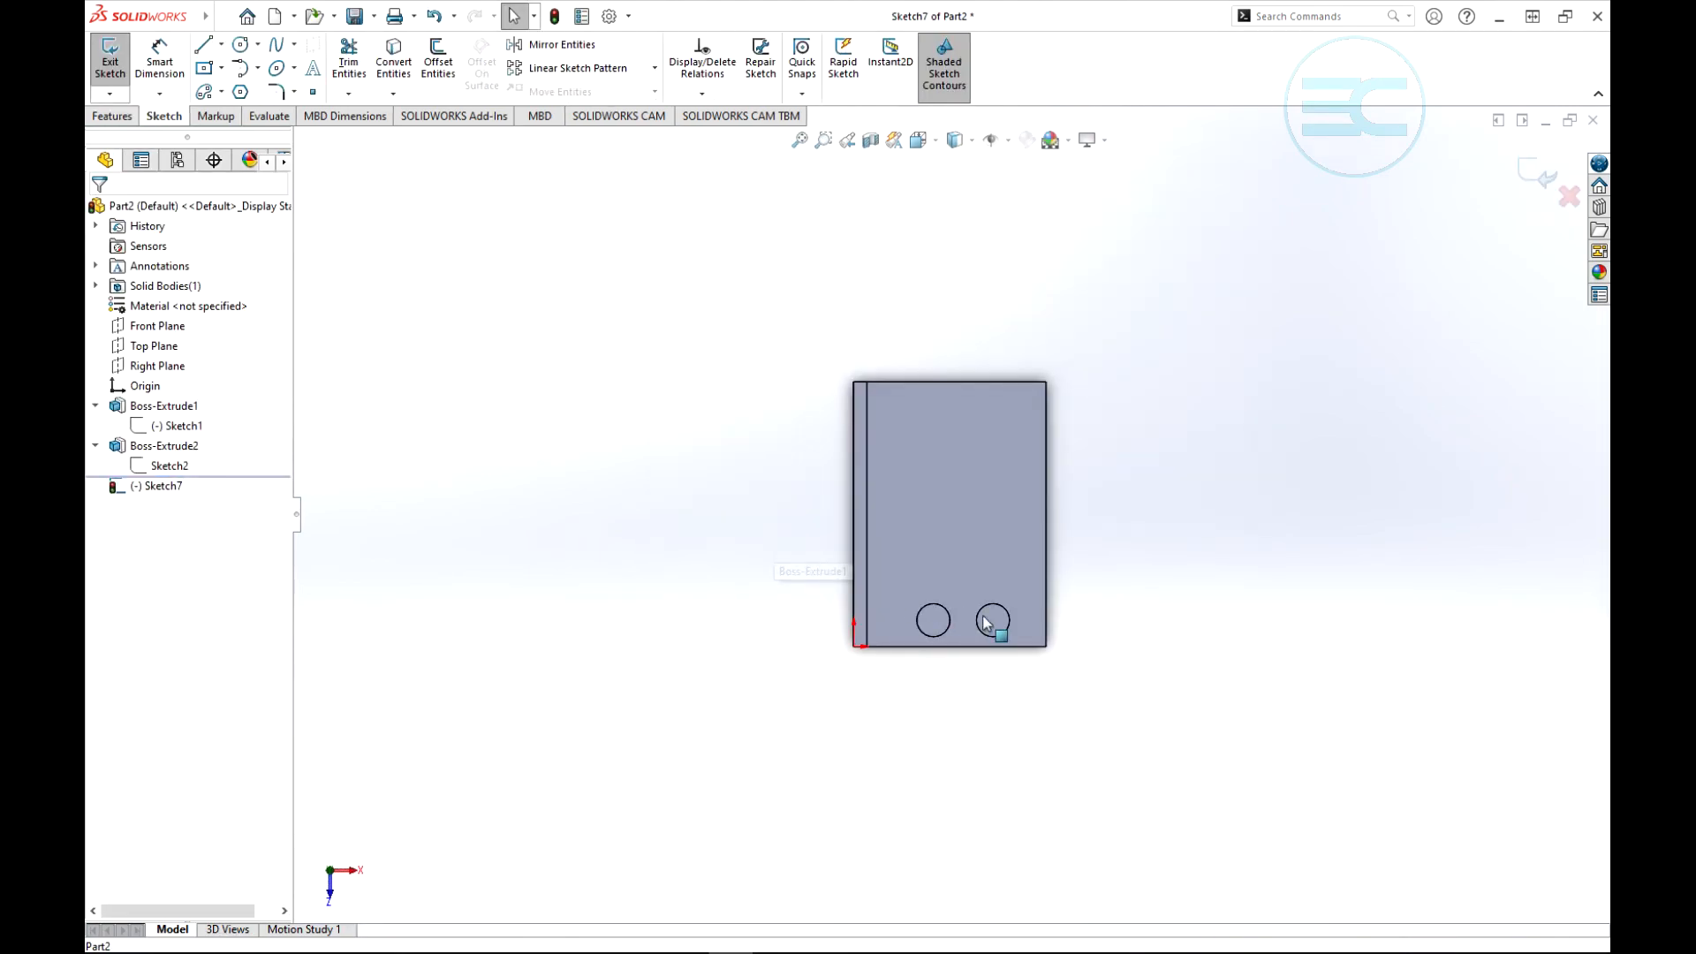
{"action": "scroll", "coordinate": [1080, 643], "scroll_direction": "down", "scroll_amount": 2}
{"action": "scroll", "coordinate": [1080, 649], "scroll_direction": "down", "scroll_amount": 1}
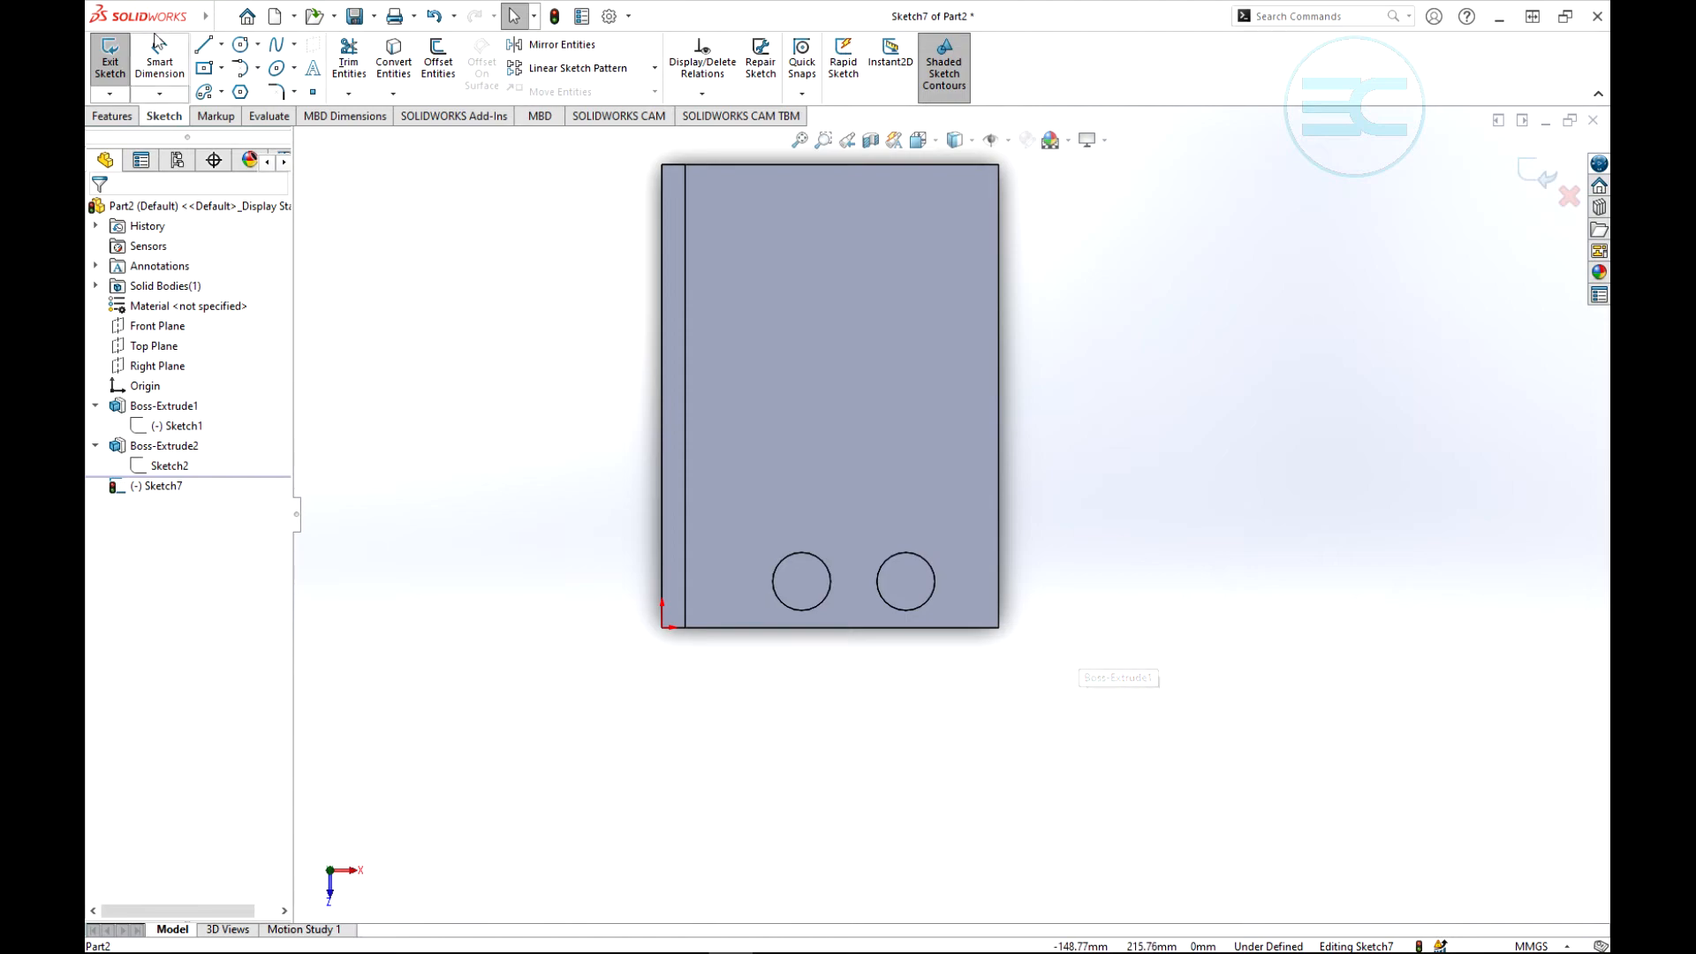
- Sketch a horizontal line about 20 mm long joining the facing edges of the two boss circles, and finish the rib sketch
{"action": "left_click", "coordinate": [205, 49]}
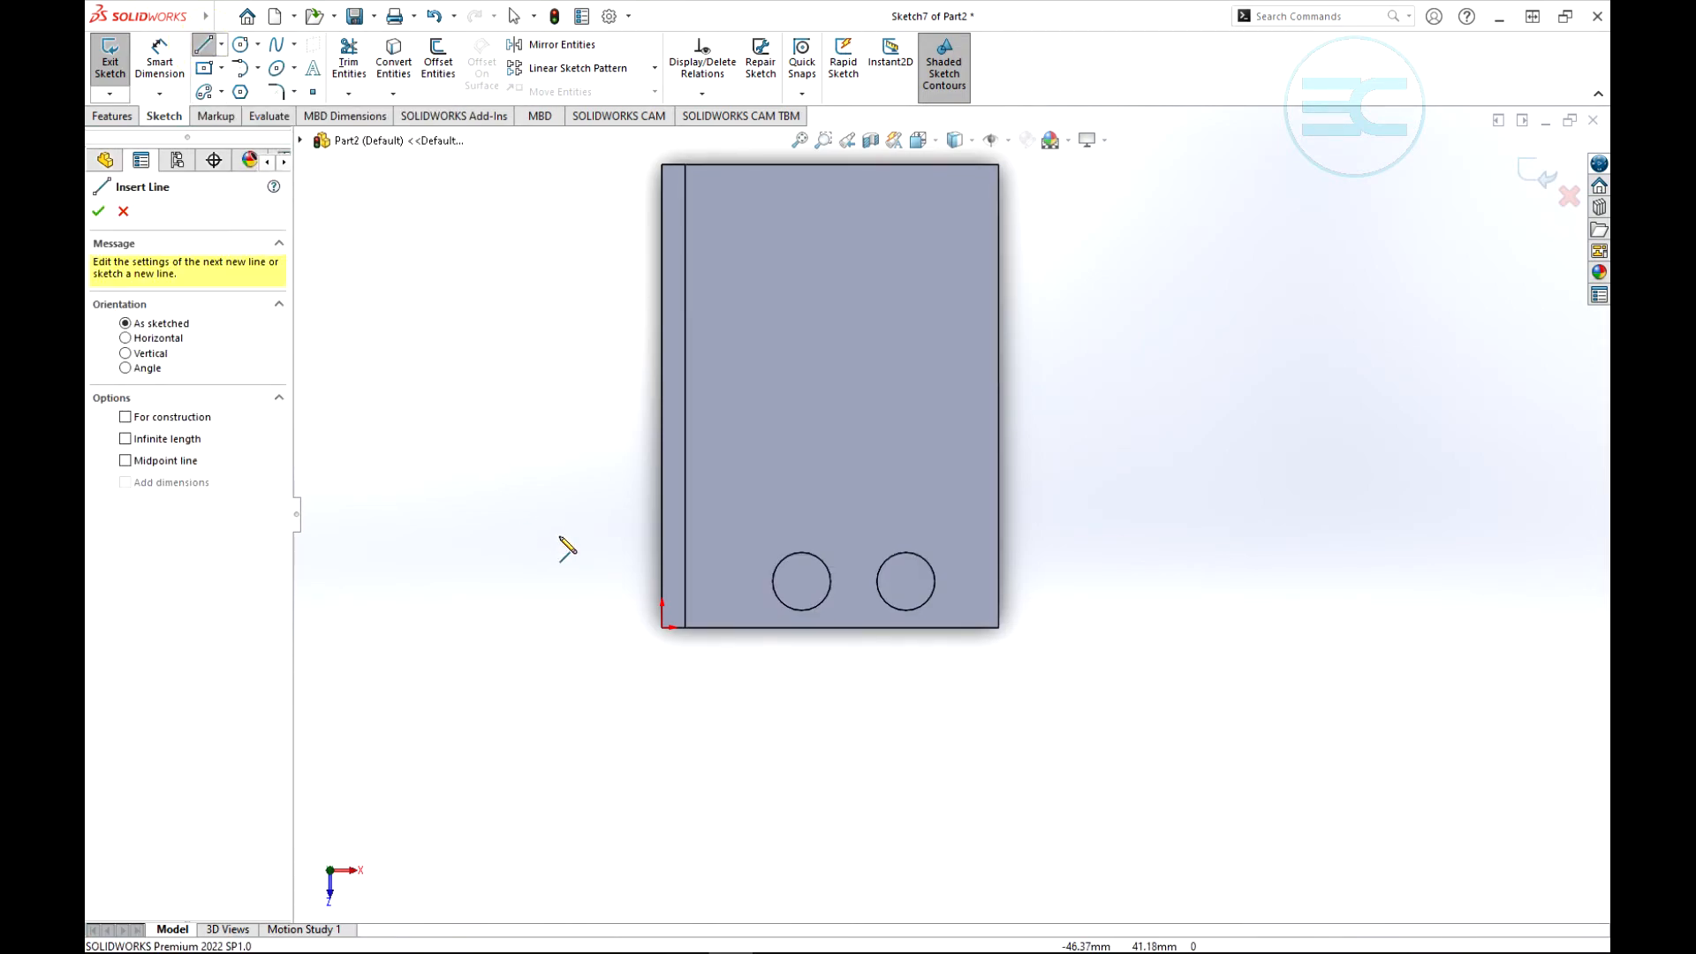
{"action": "left_click", "coordinate": [830, 580]}
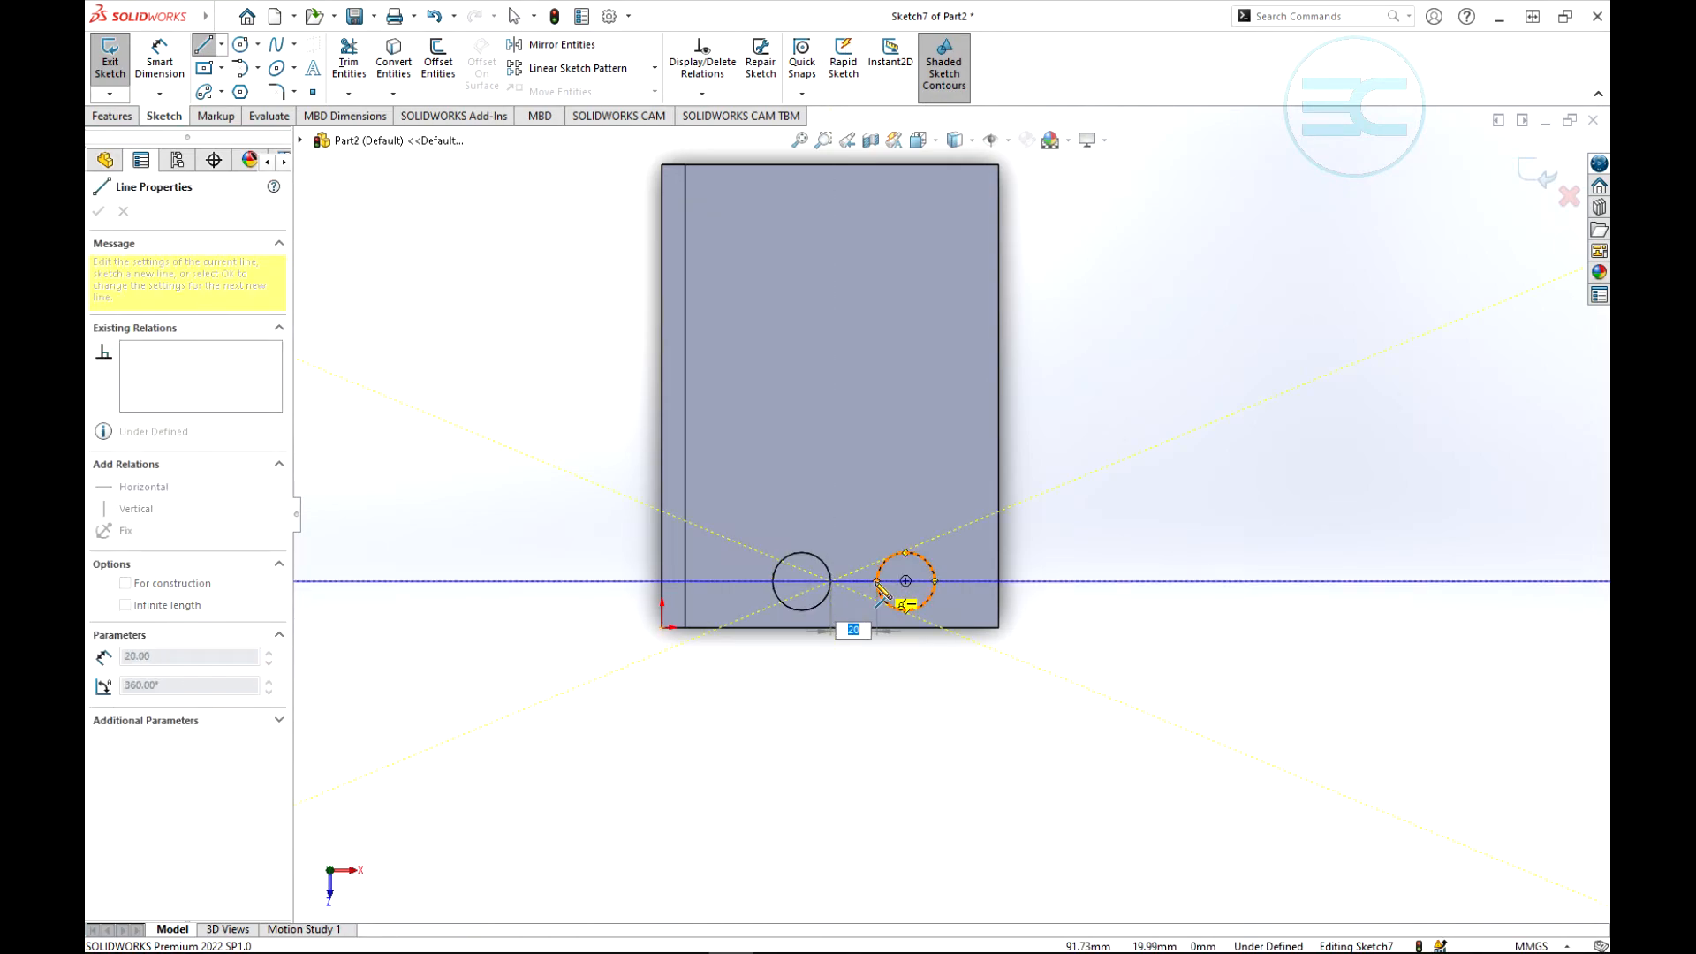
{"action": "left_click", "coordinate": [875, 581]}
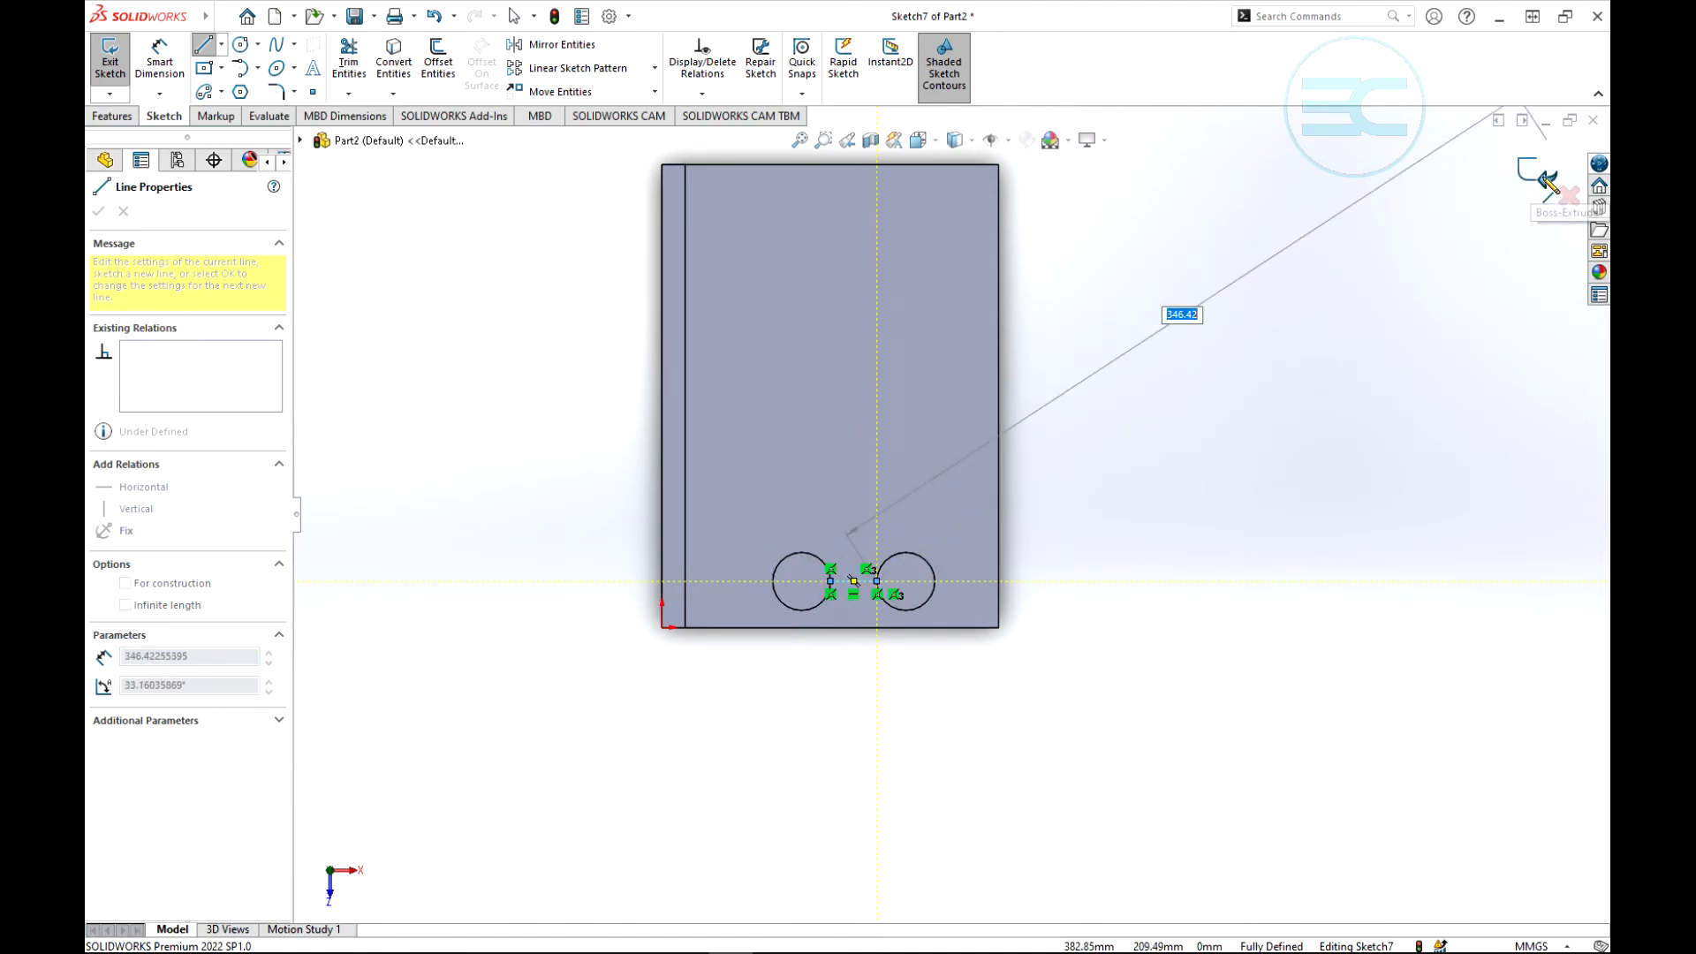
{"action": "key", "text": "Escape"}
{"action": "key", "text": "Escape"}
{"action": "key", "text": "f"}
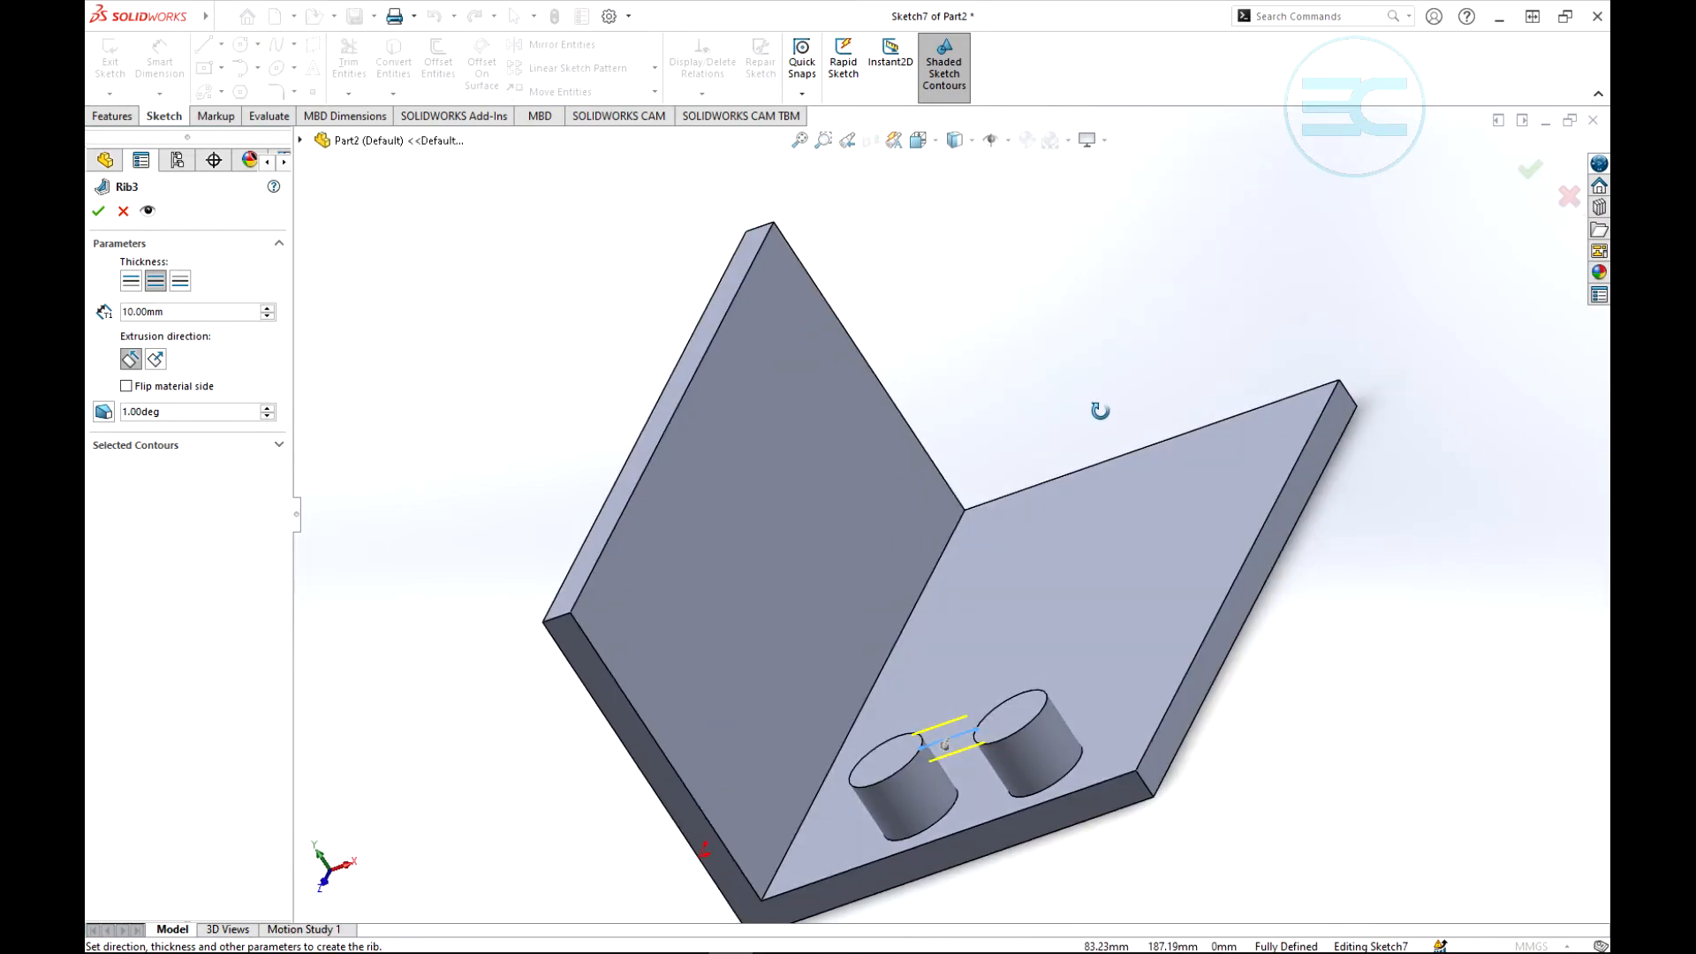
- Examine the rib preview between the two cylindrical bosses from several angles
{"action": "scroll", "coordinate": [941, 543], "scroll_direction": "up", "scroll_amount": 5}
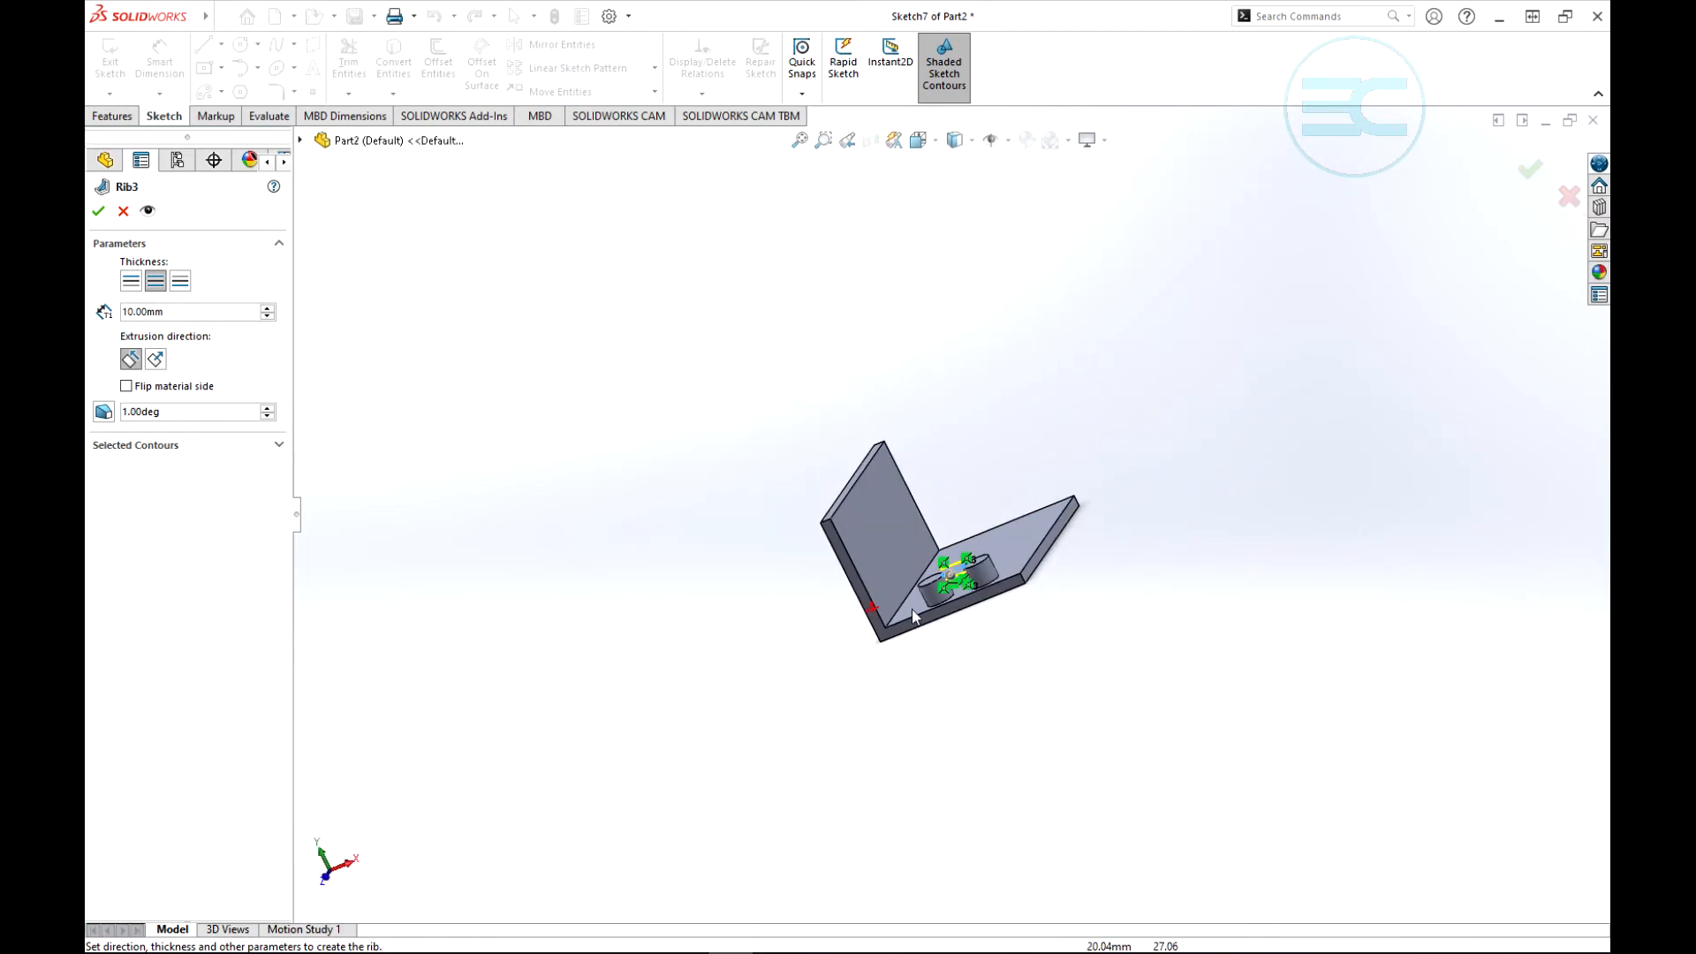
{"action": "scroll", "coordinate": [1028, 599], "scroll_direction": "down", "scroll_amount": 5}
{"action": "mouse_move", "coordinate": [954, 579]}
{"action": "middle_mouse_down"}
{"action": "mouse_move", "coordinate": [935, 636]}
{"action": "mouse_move", "coordinate": [957, 625]}
{"action": "middle_mouse_up"}
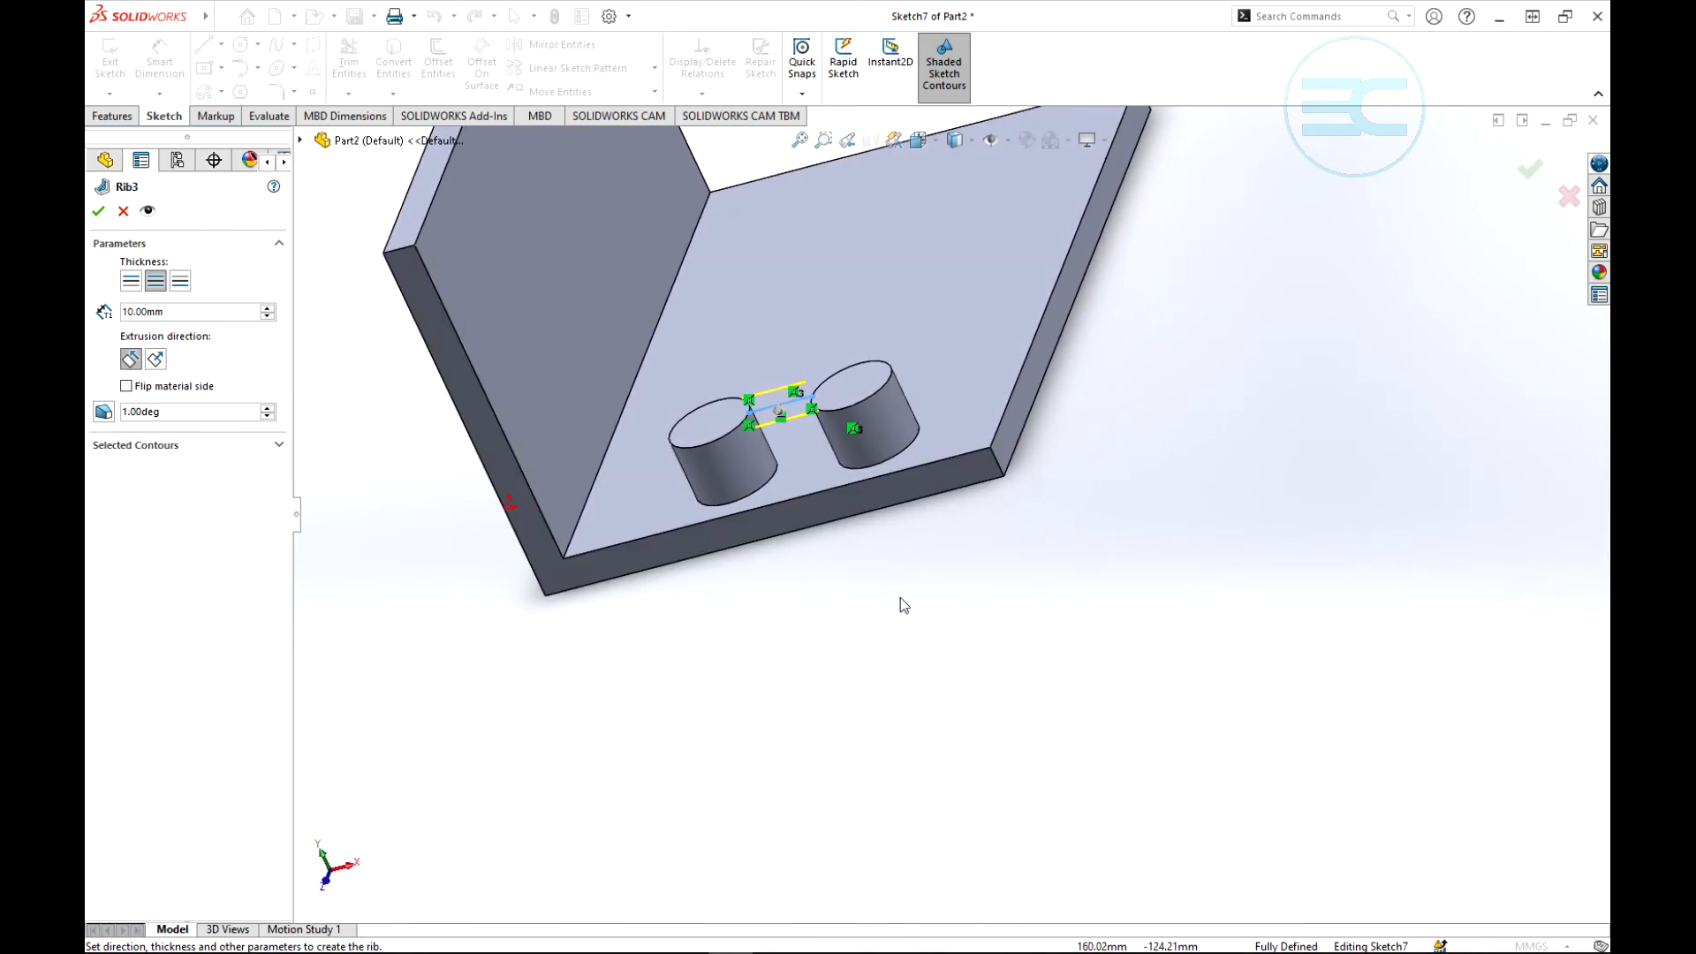
{"action": "mouse_move", "coordinate": [519, 437]}
{"action": "middle_mouse_down"}
{"action": "mouse_move", "coordinate": [860, 591]}
{"action": "mouse_move", "coordinate": [795, 673]}
{"action": "mouse_move", "coordinate": [822, 715]}
{"action": "middle_mouse_up"}
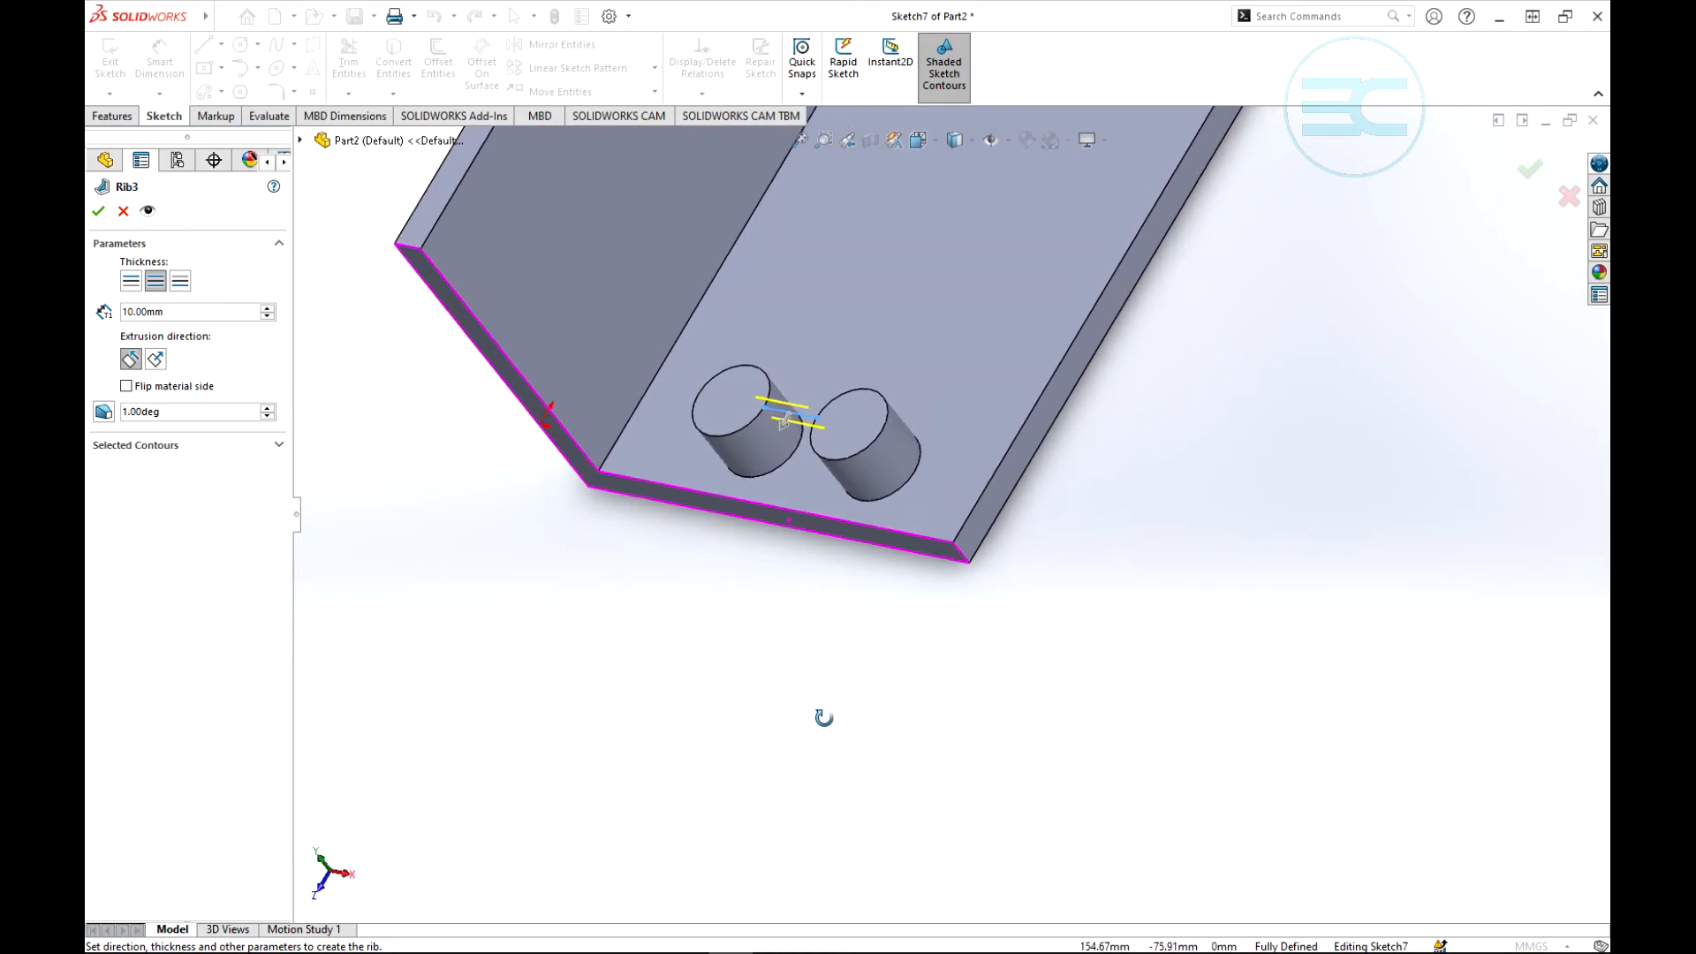
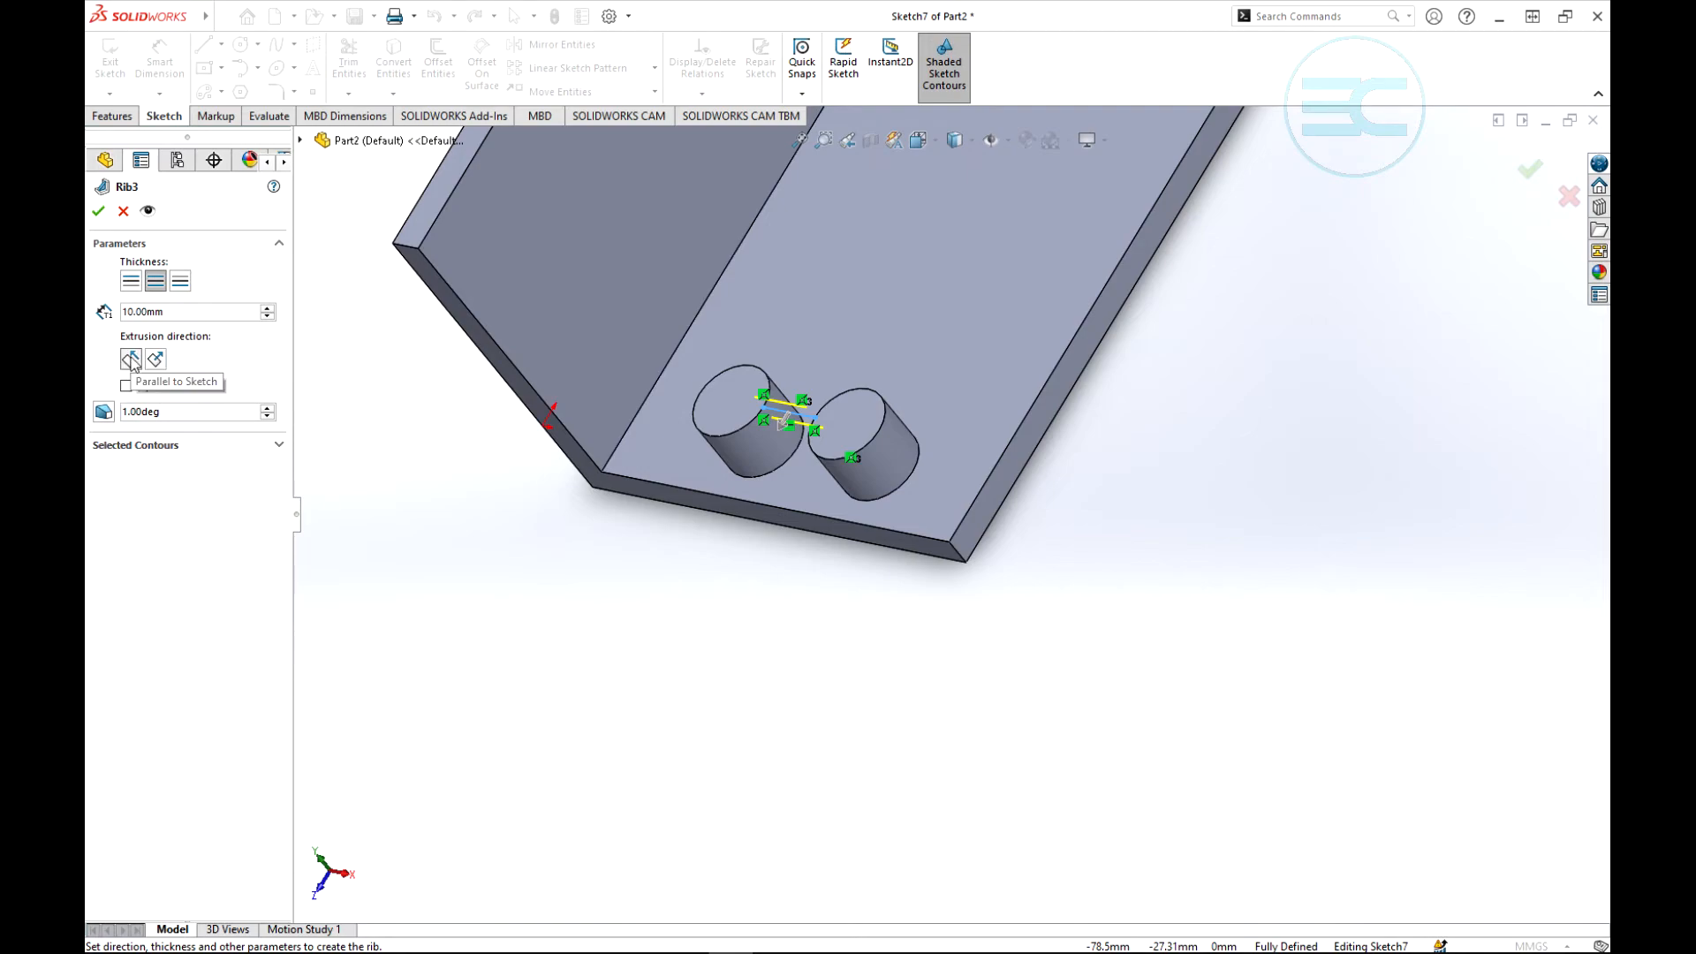
- Set the rib between the bosses to extrude normal to the sketch, with its thickness applied on both sides
{"action": "left_click", "coordinate": [131, 360]}
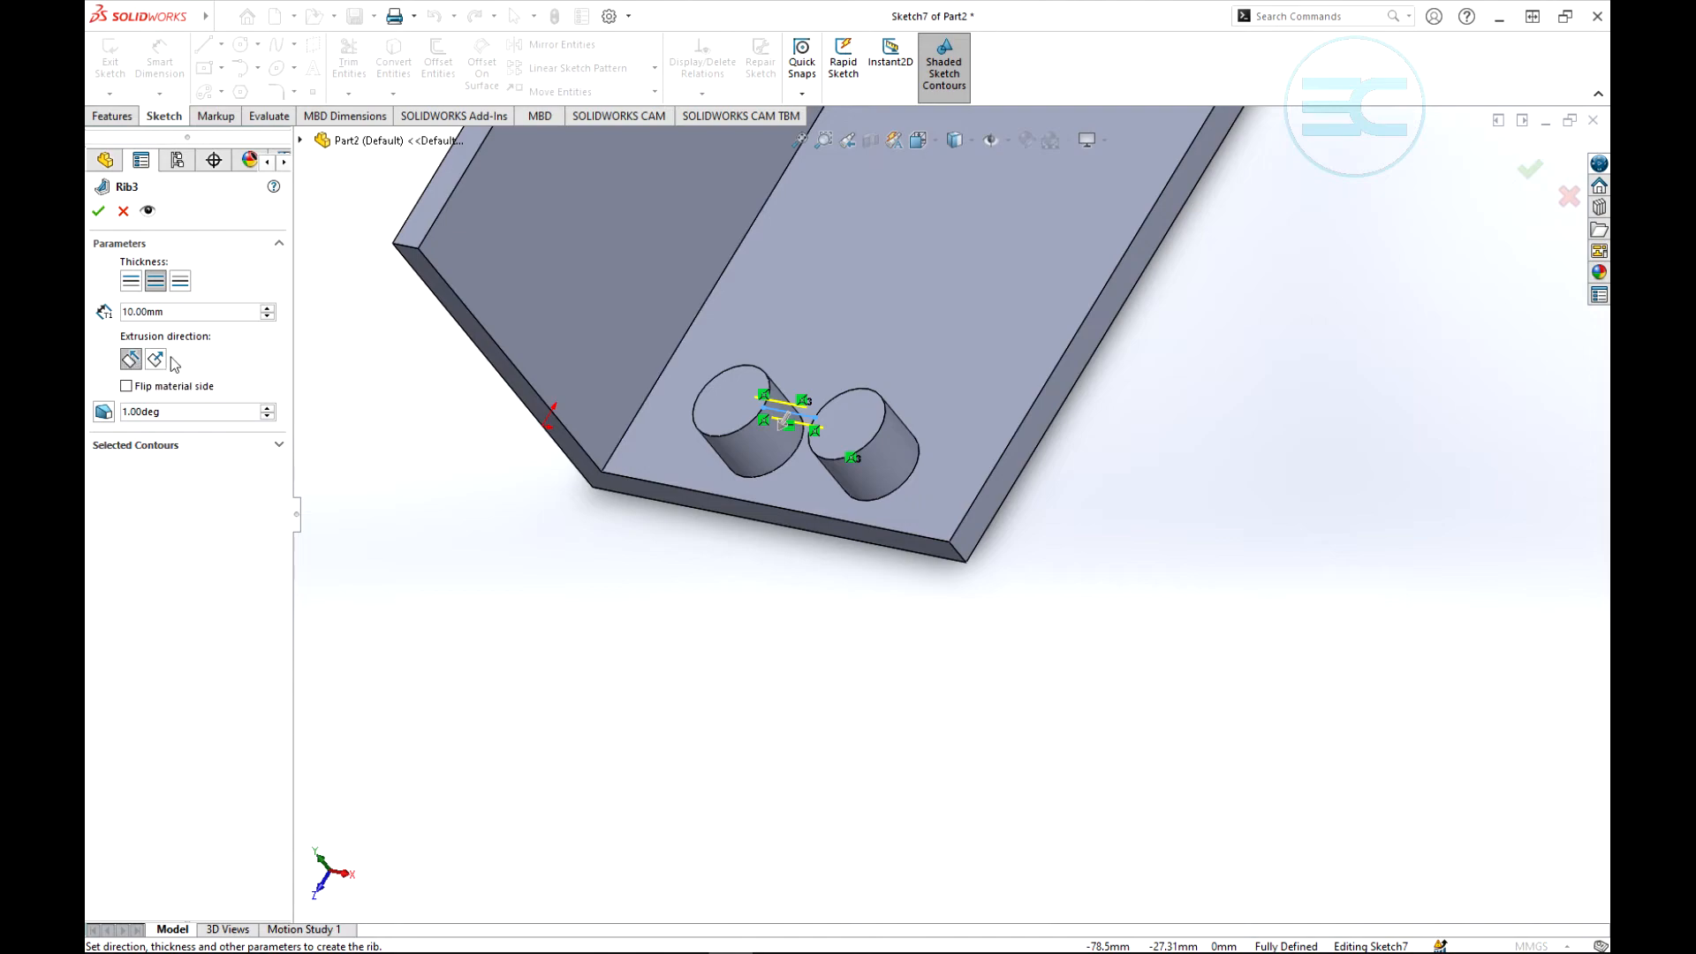
{"action": "left_click", "coordinate": [155, 360]}
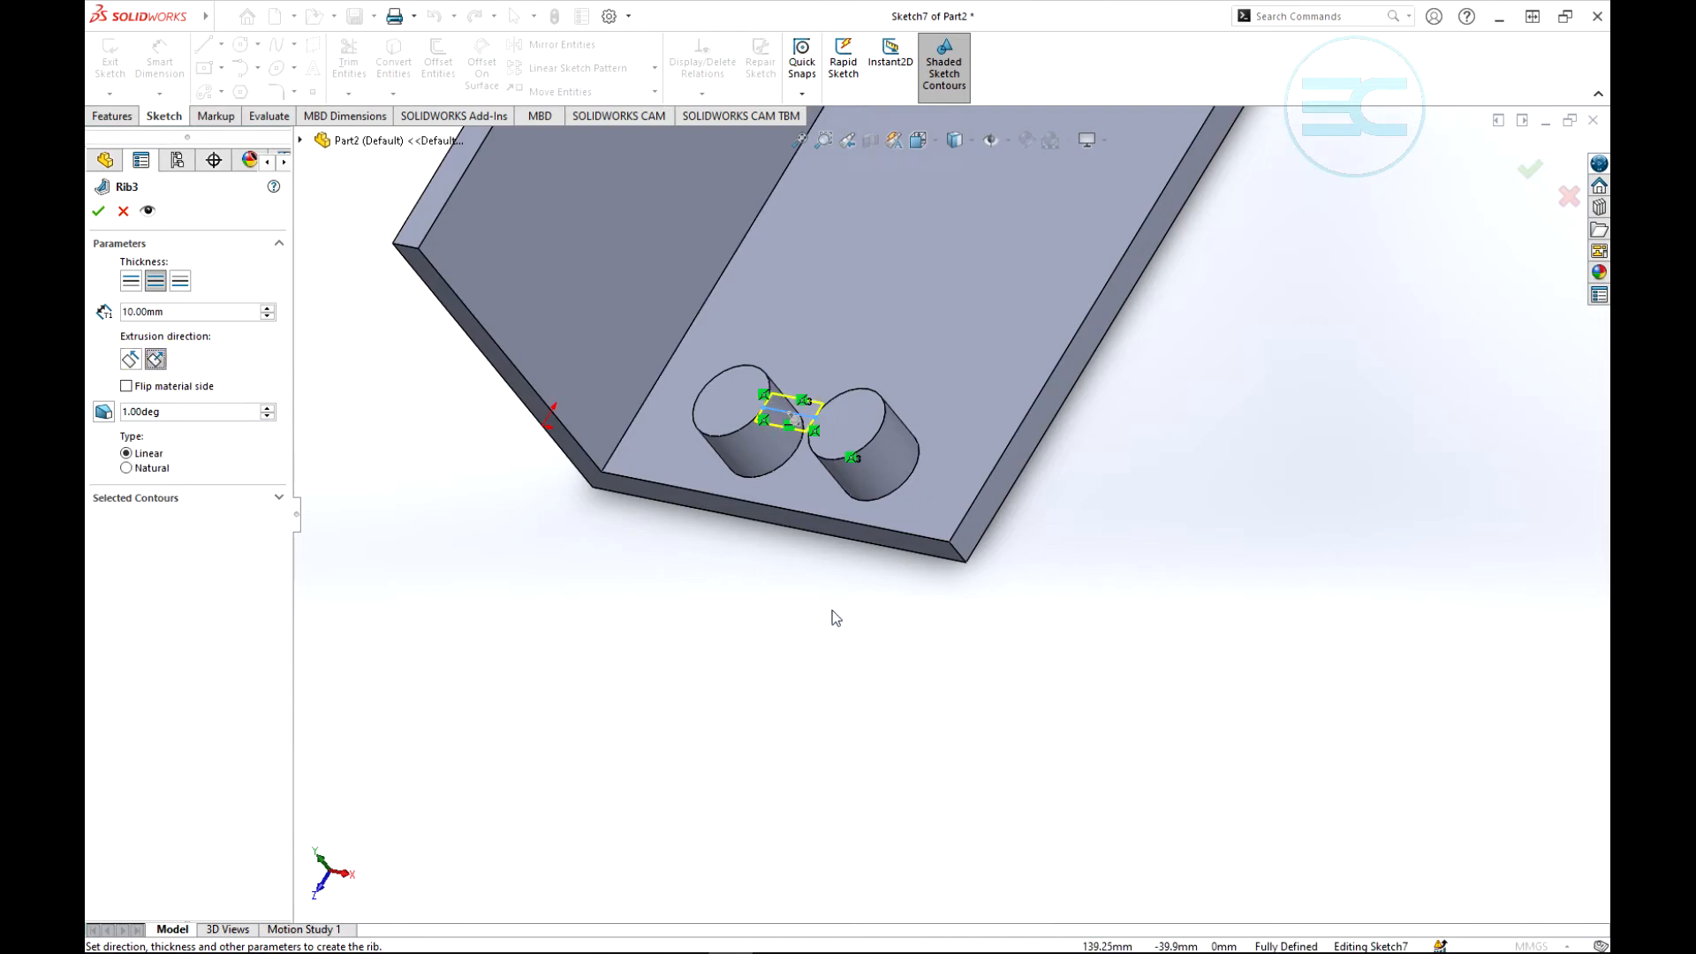
{"action": "middle_click_drag", "start_coordinate": [832, 611], "coordinate": [873, 485]}
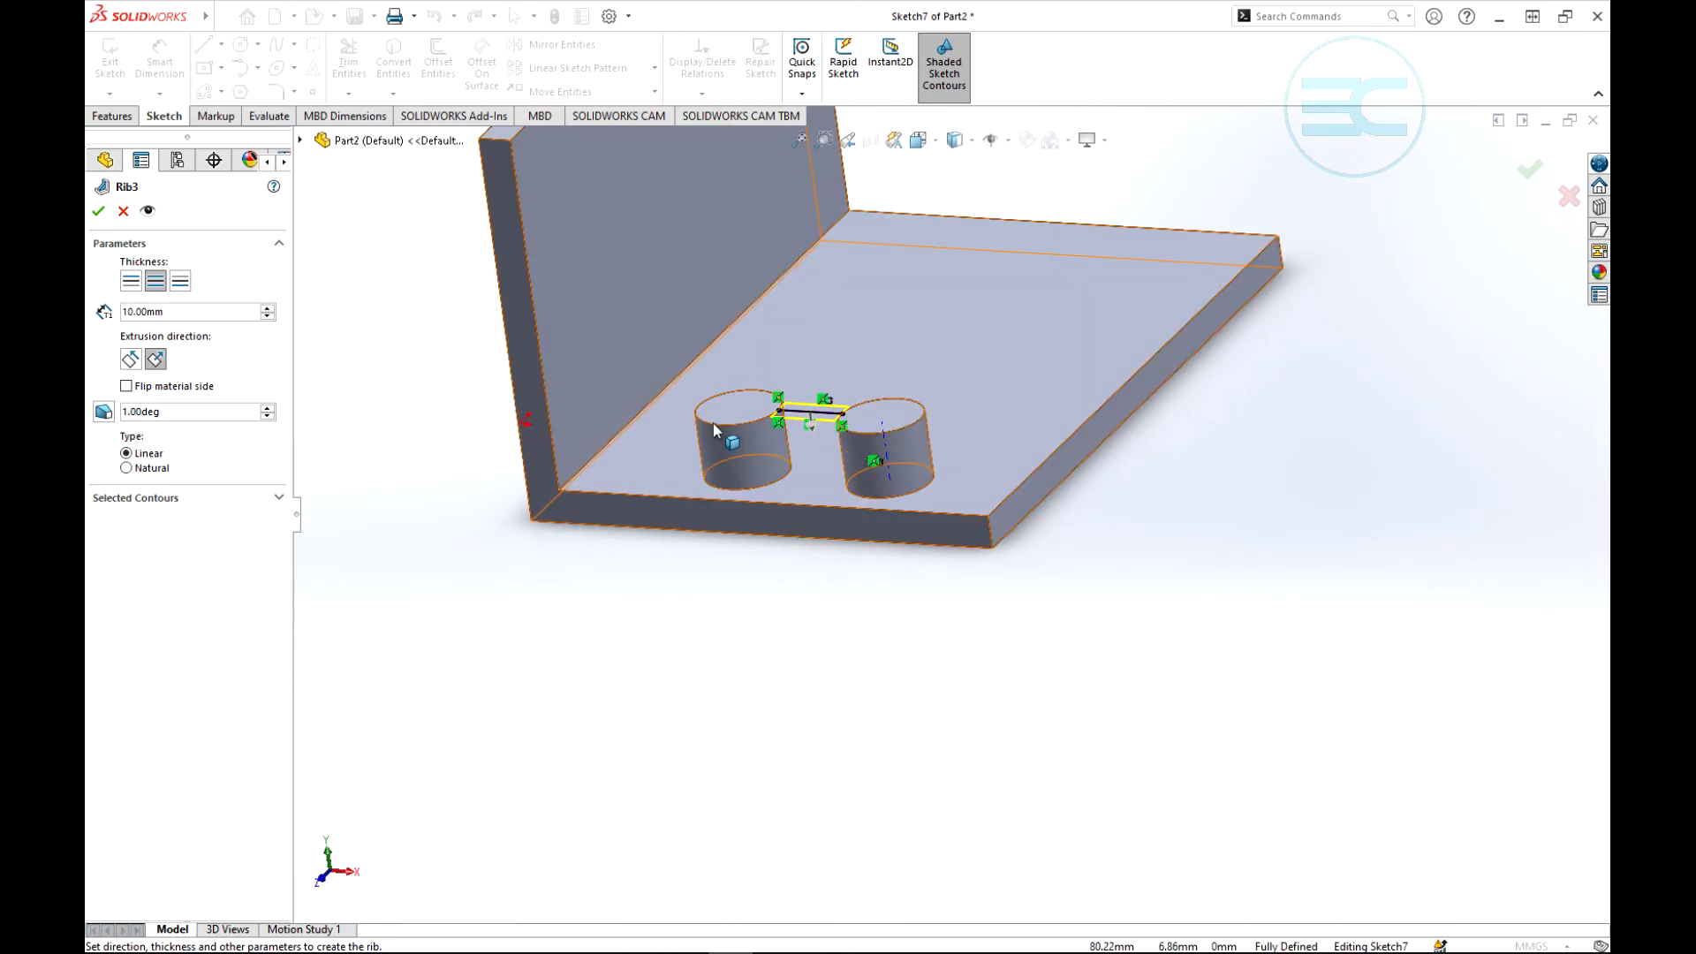
{"action": "middle_click_drag", "start_coordinate": [759, 424], "coordinate": [804, 314]}
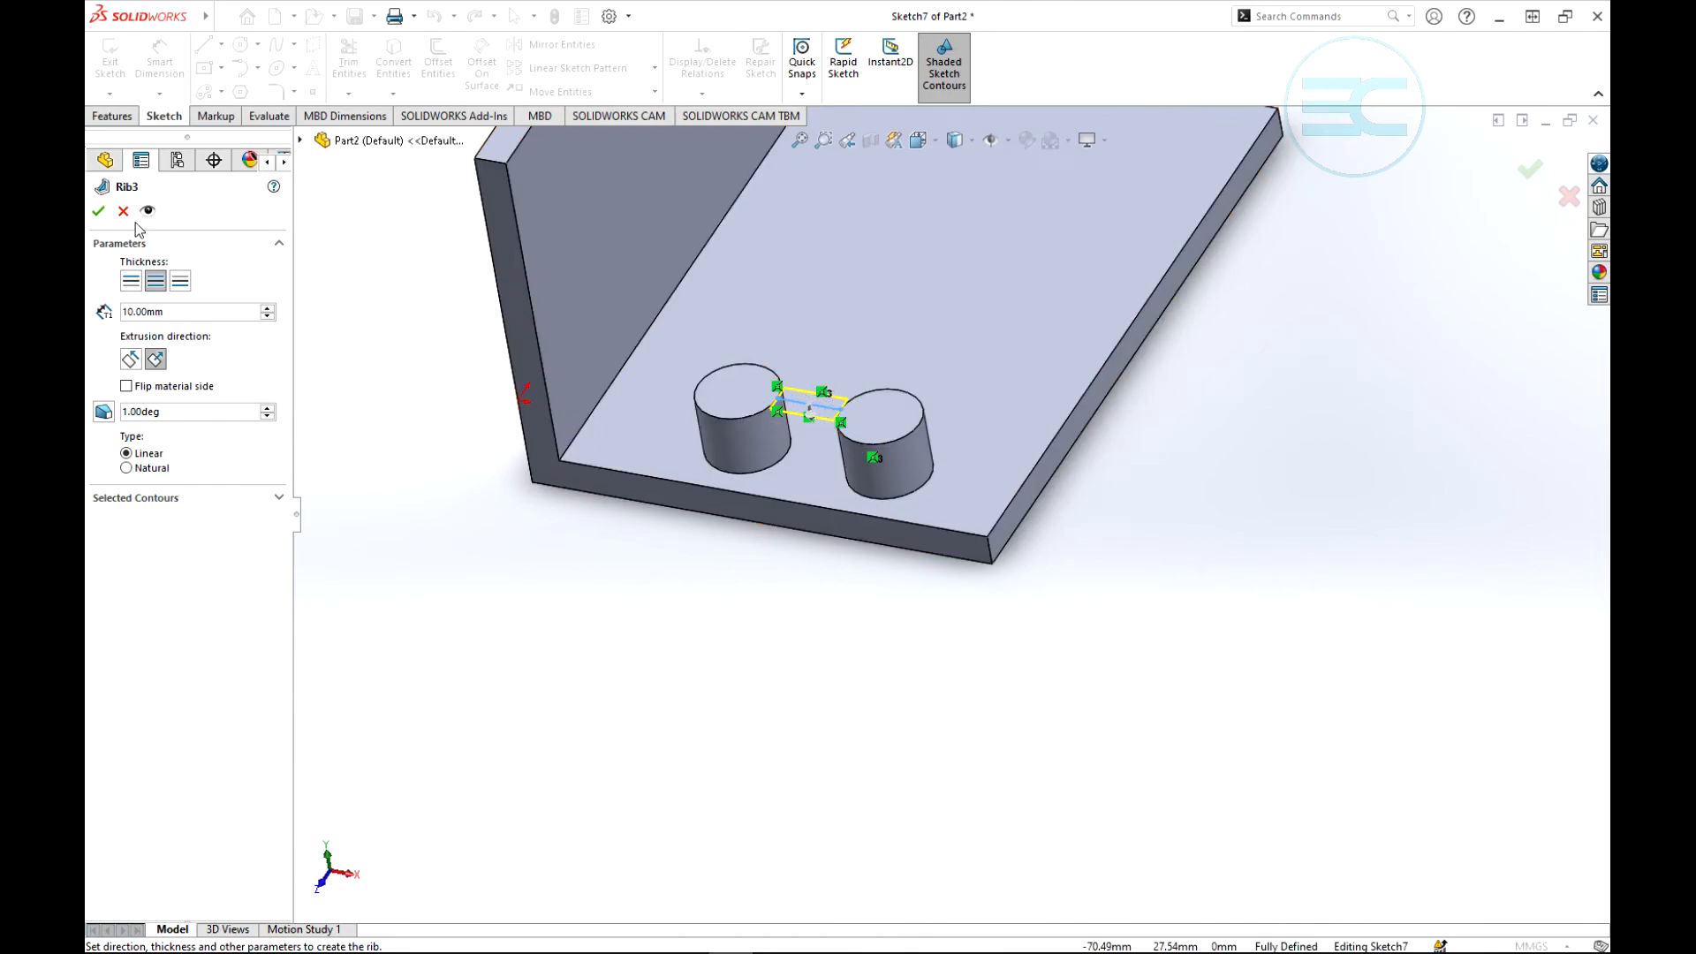
{"action": "left_click", "coordinate": [155, 283]}
{"action": "left_click", "coordinate": [130, 282]}
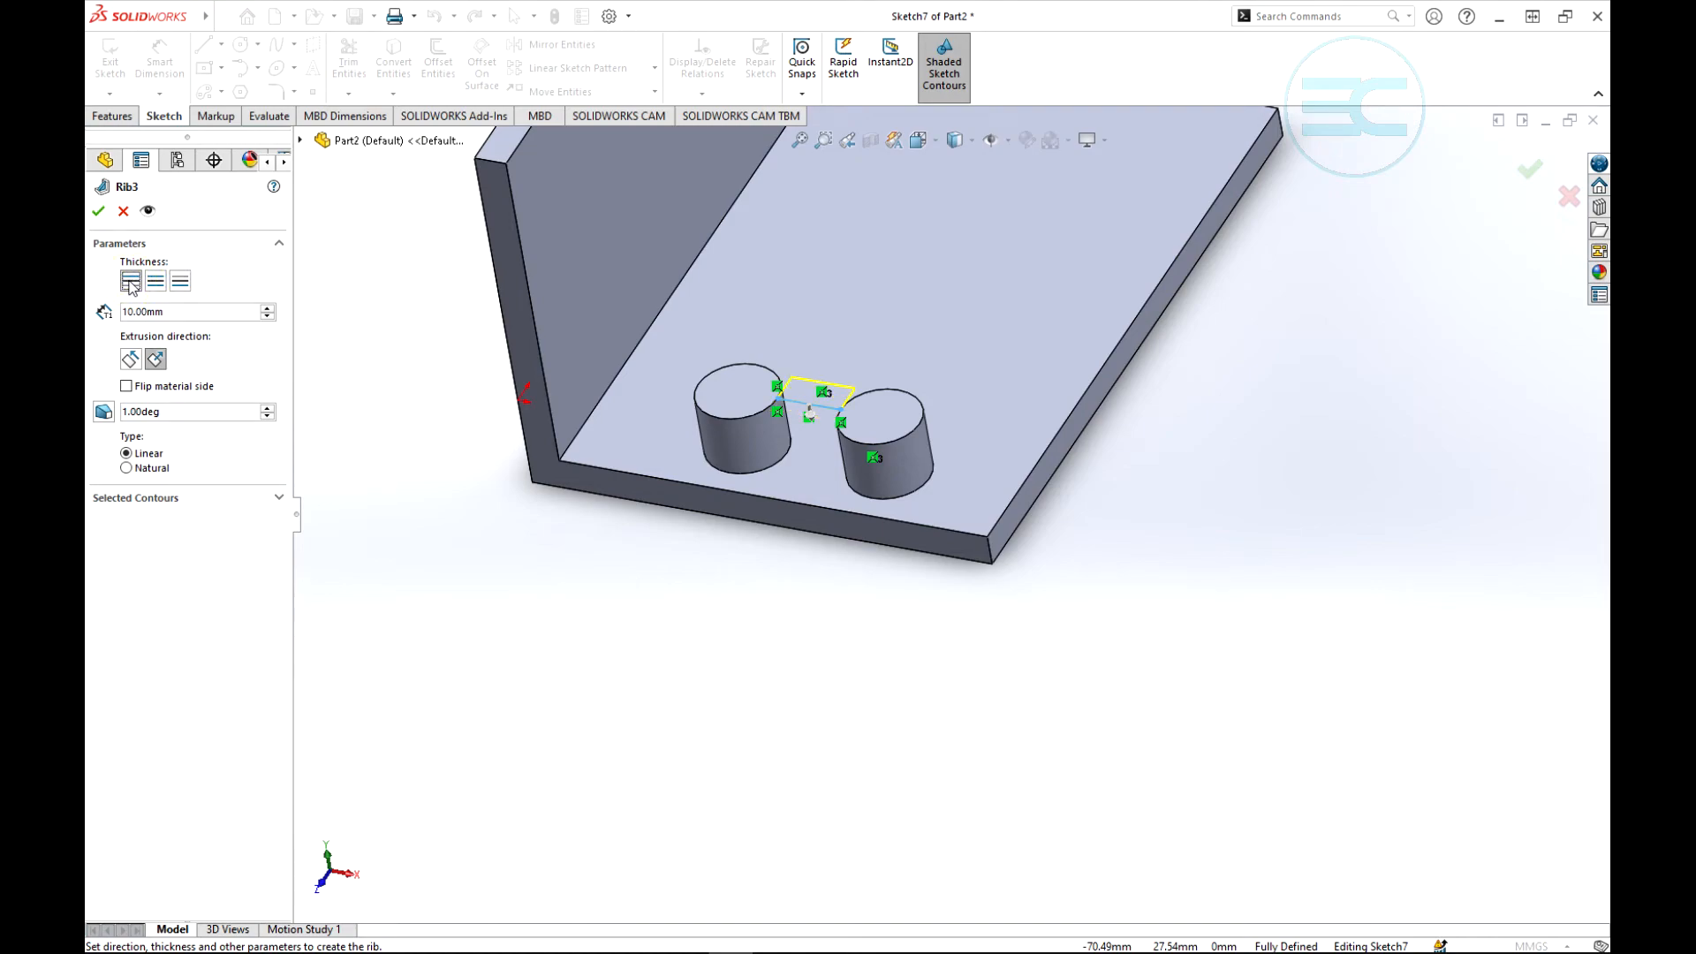
{"action": "left_click", "coordinate": [156, 283]}
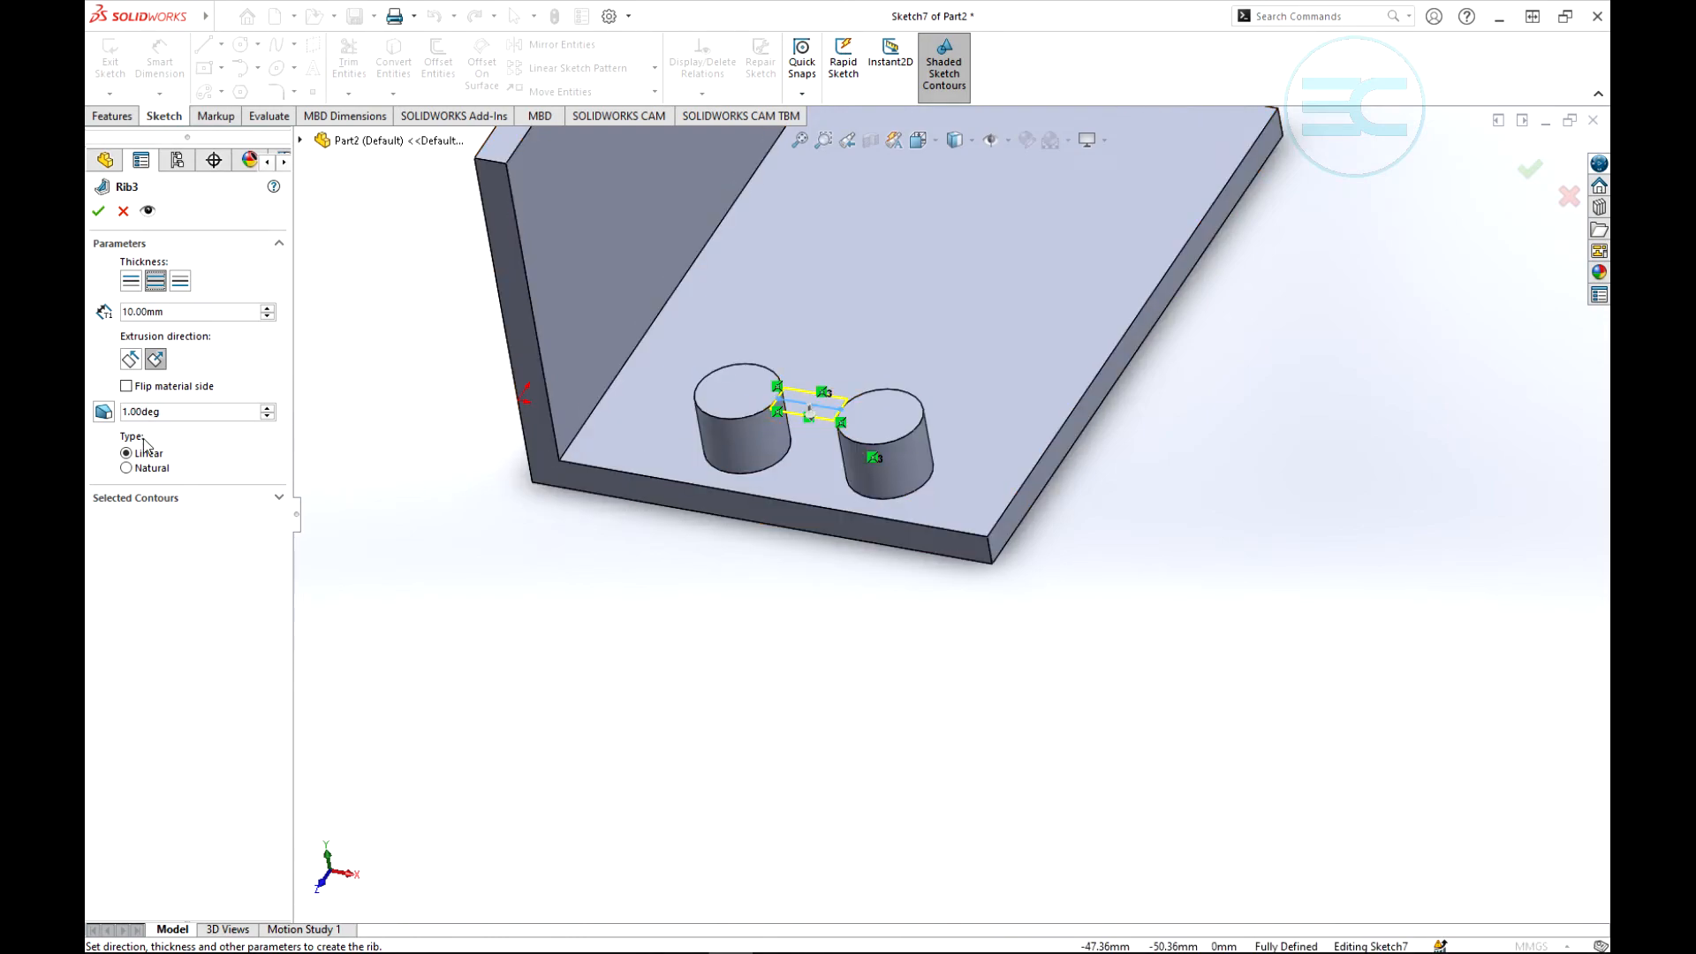
- Turn on outward draft for the rib, raise the draft angle, and finish the rib between the two bosses
{"action": "left_click", "coordinate": [103, 413]}
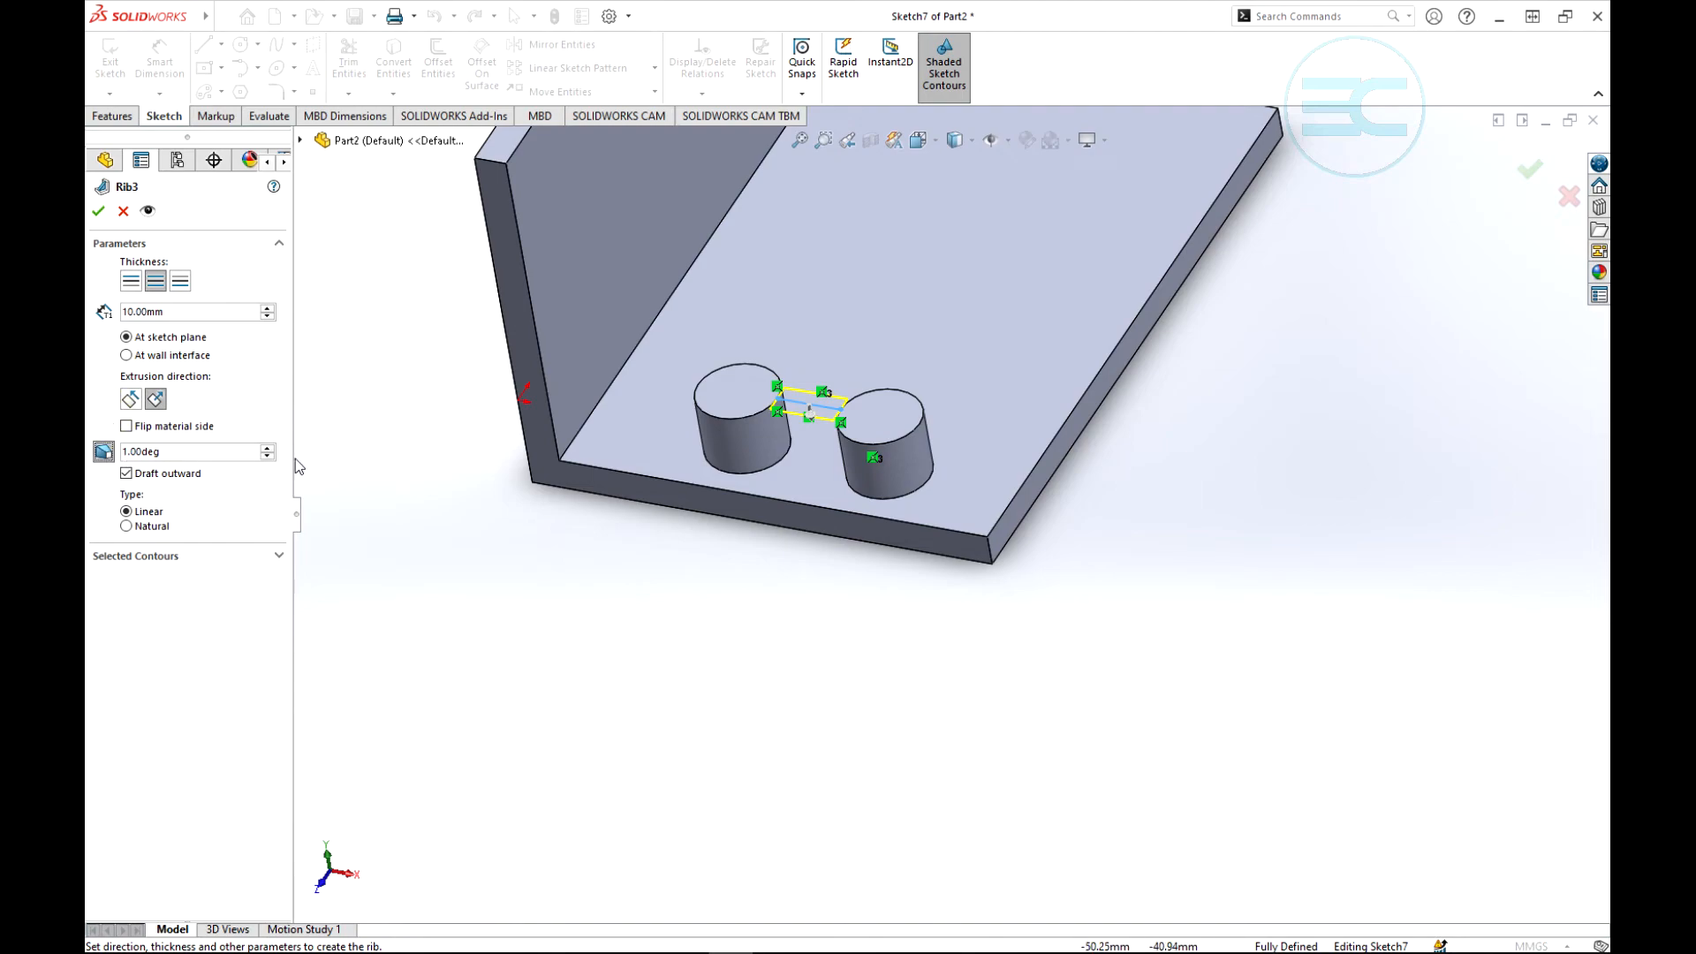
{"action": "double_click", "coordinate": [272, 448]}
{"action": "left_click", "coordinate": [98, 212]}
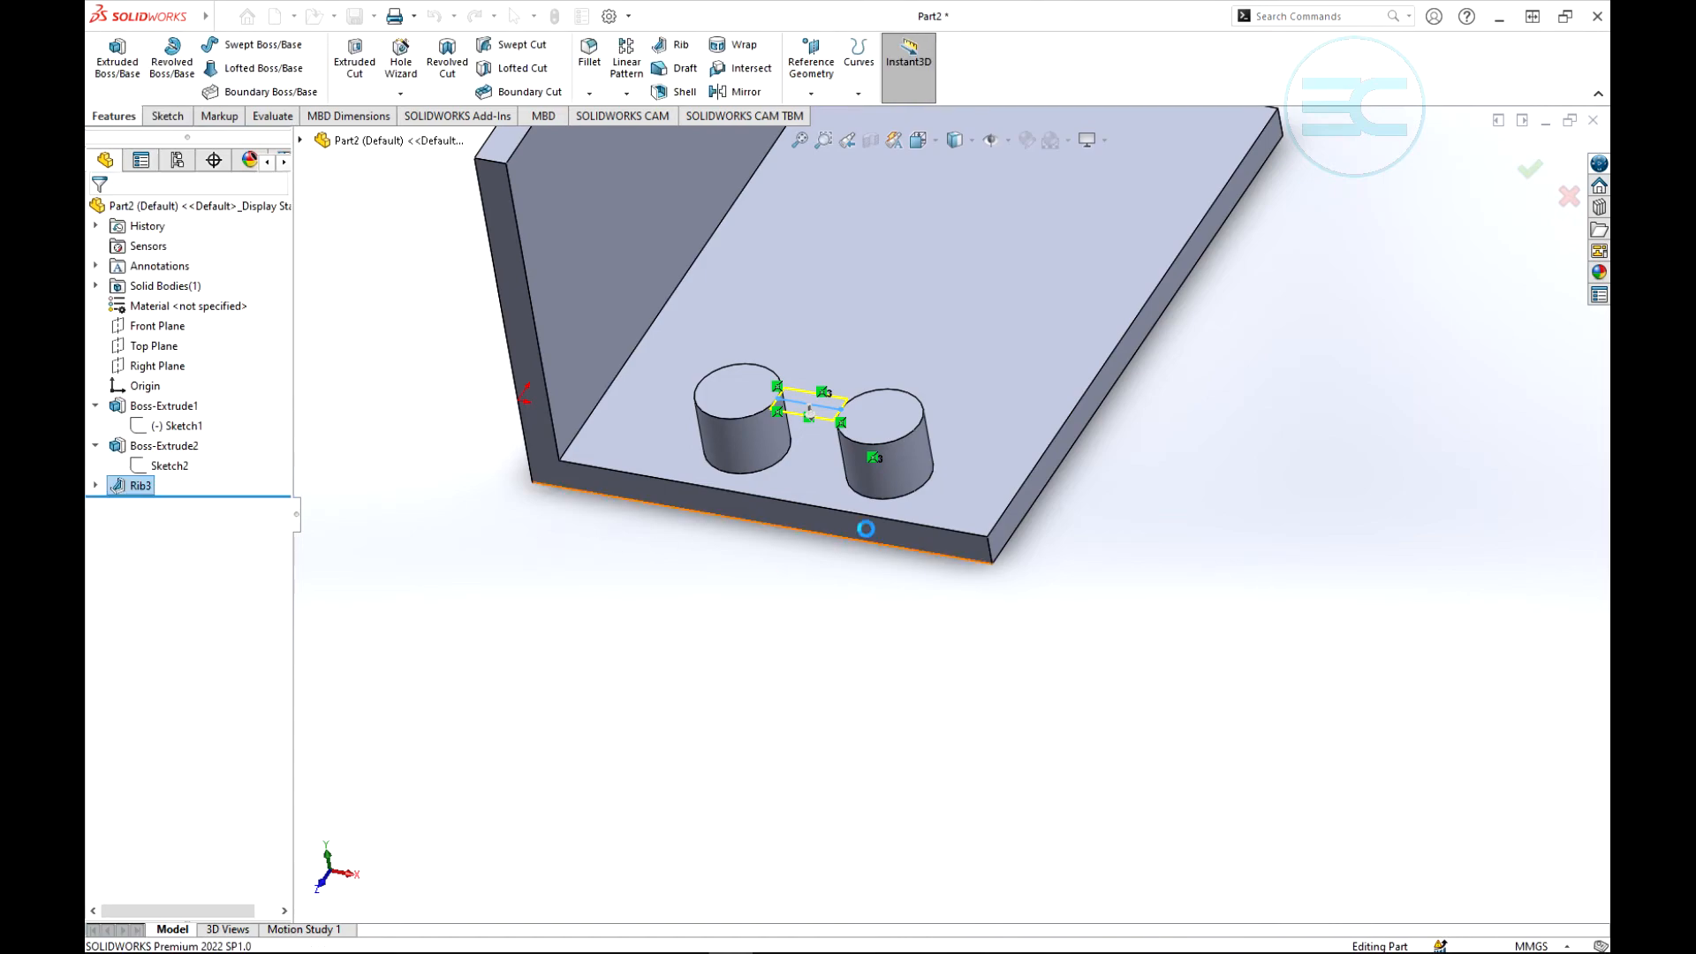
{"action": "left_click", "coordinate": [1136, 546]}
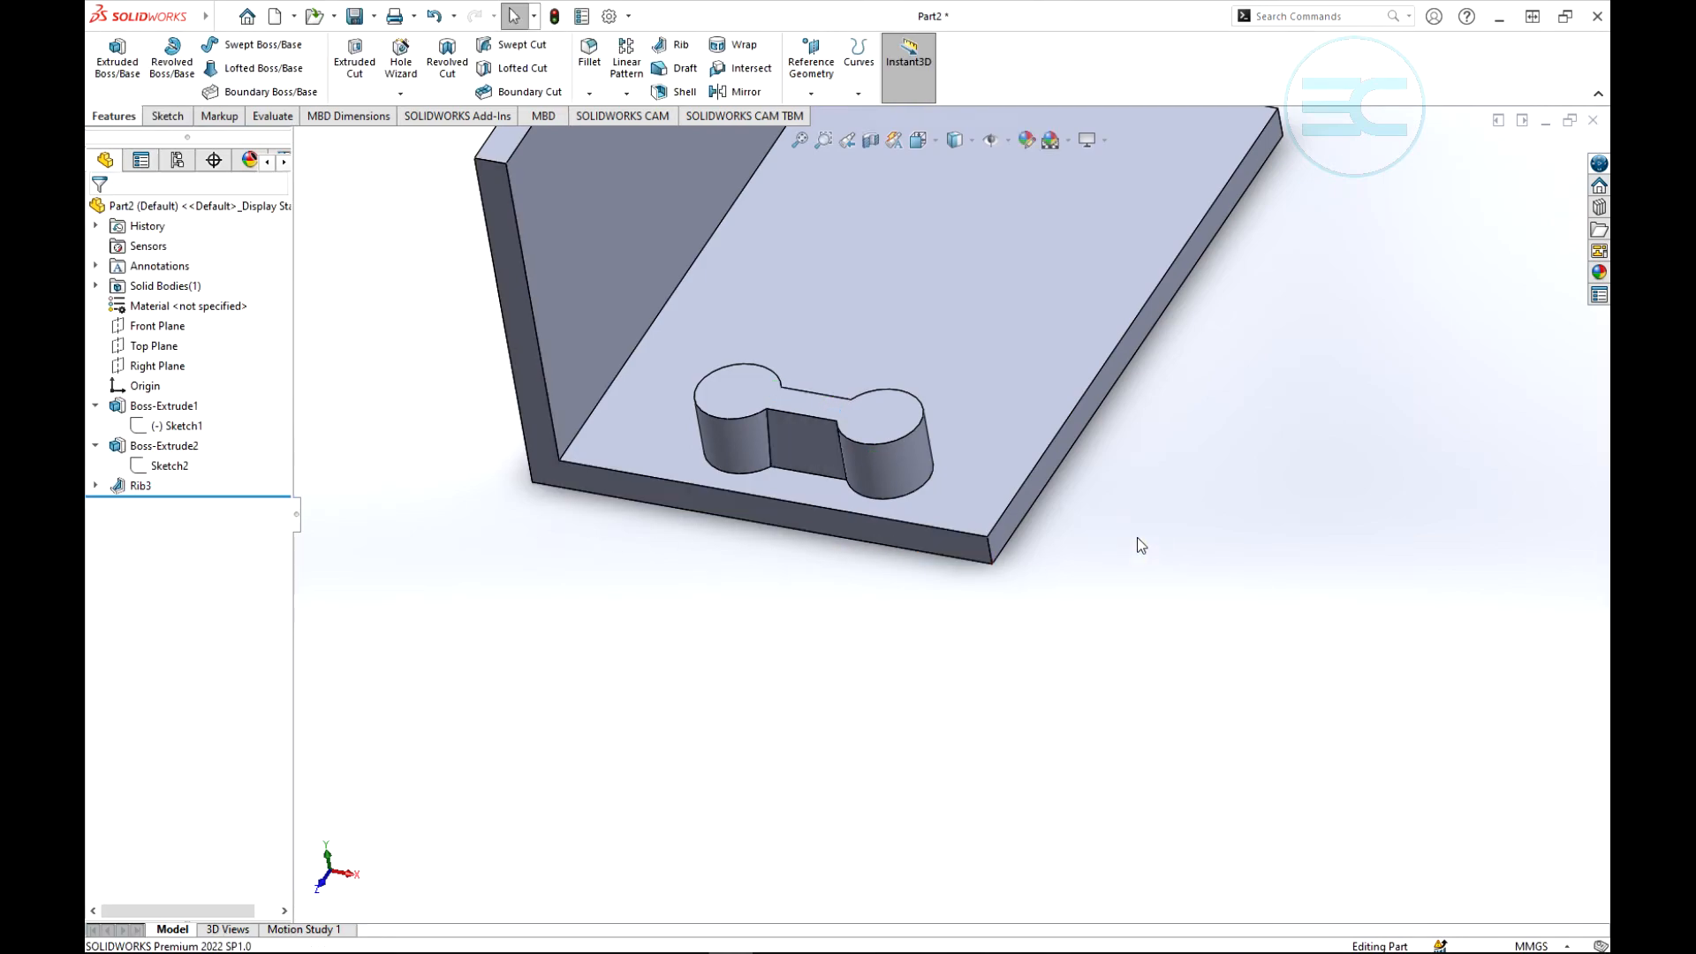
- Create a reference plane midway between the bracket's two opposite L-shaped end faces
{"action": "middle_click_drag", "start_coordinate": [1136, 537], "coordinate": [1170, 468]}
{"action": "scroll", "coordinate": [1095, 510], "scroll_direction": "up", "scroll_amount": 4}
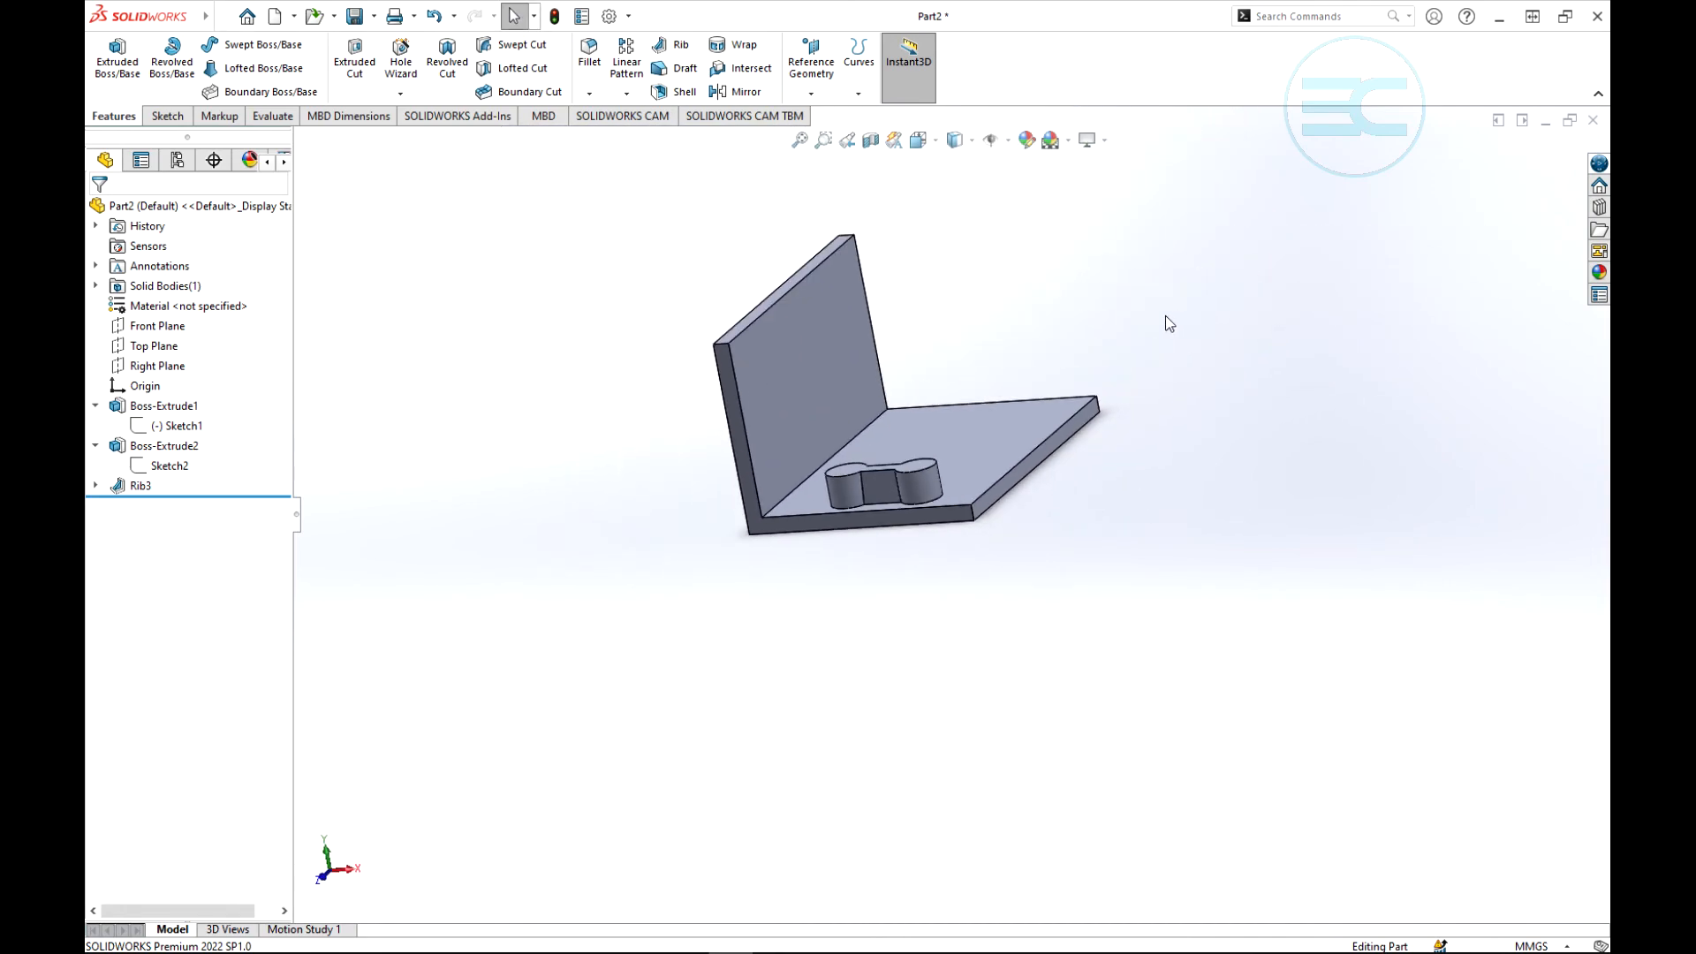
{"action": "scroll", "coordinate": [1143, 319], "scroll_direction": "down", "scroll_amount": 3}
{"action": "scroll", "coordinate": [841, 349], "scroll_direction": "up", "scroll_amount": 4}
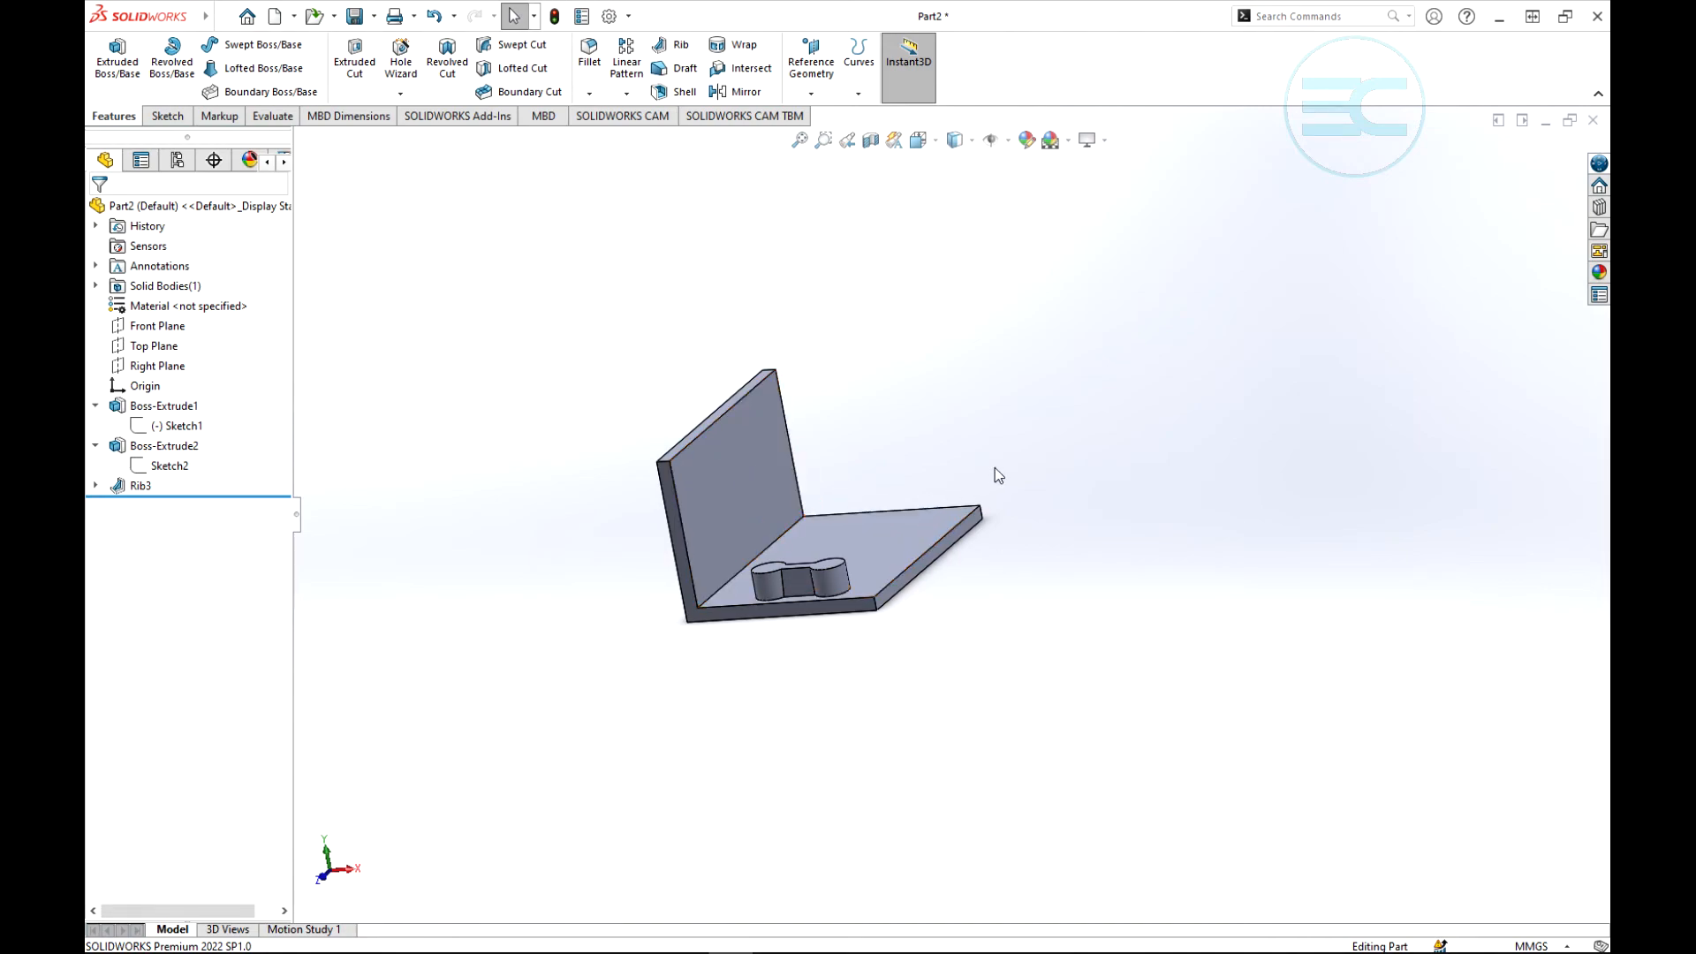
{"action": "middle_click_drag", "start_coordinate": [994, 468], "coordinate": [947, 607]}
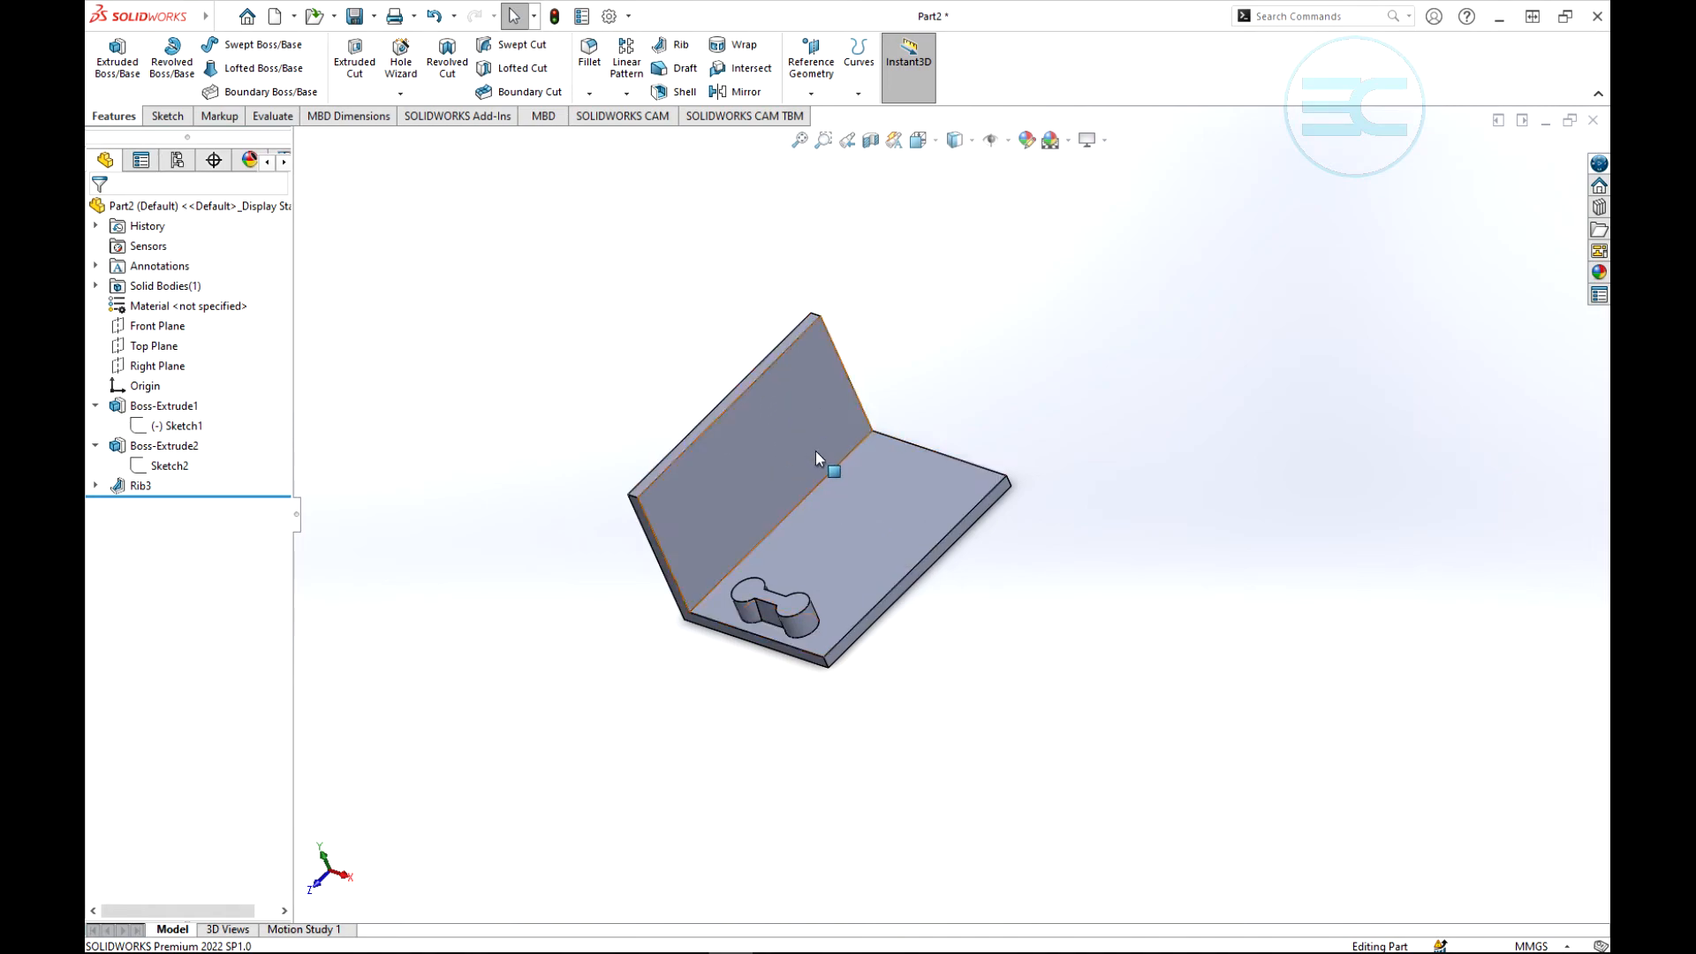
{"action": "left_click", "coordinate": [816, 95]}
{"action": "left_click", "coordinate": [831, 115]}
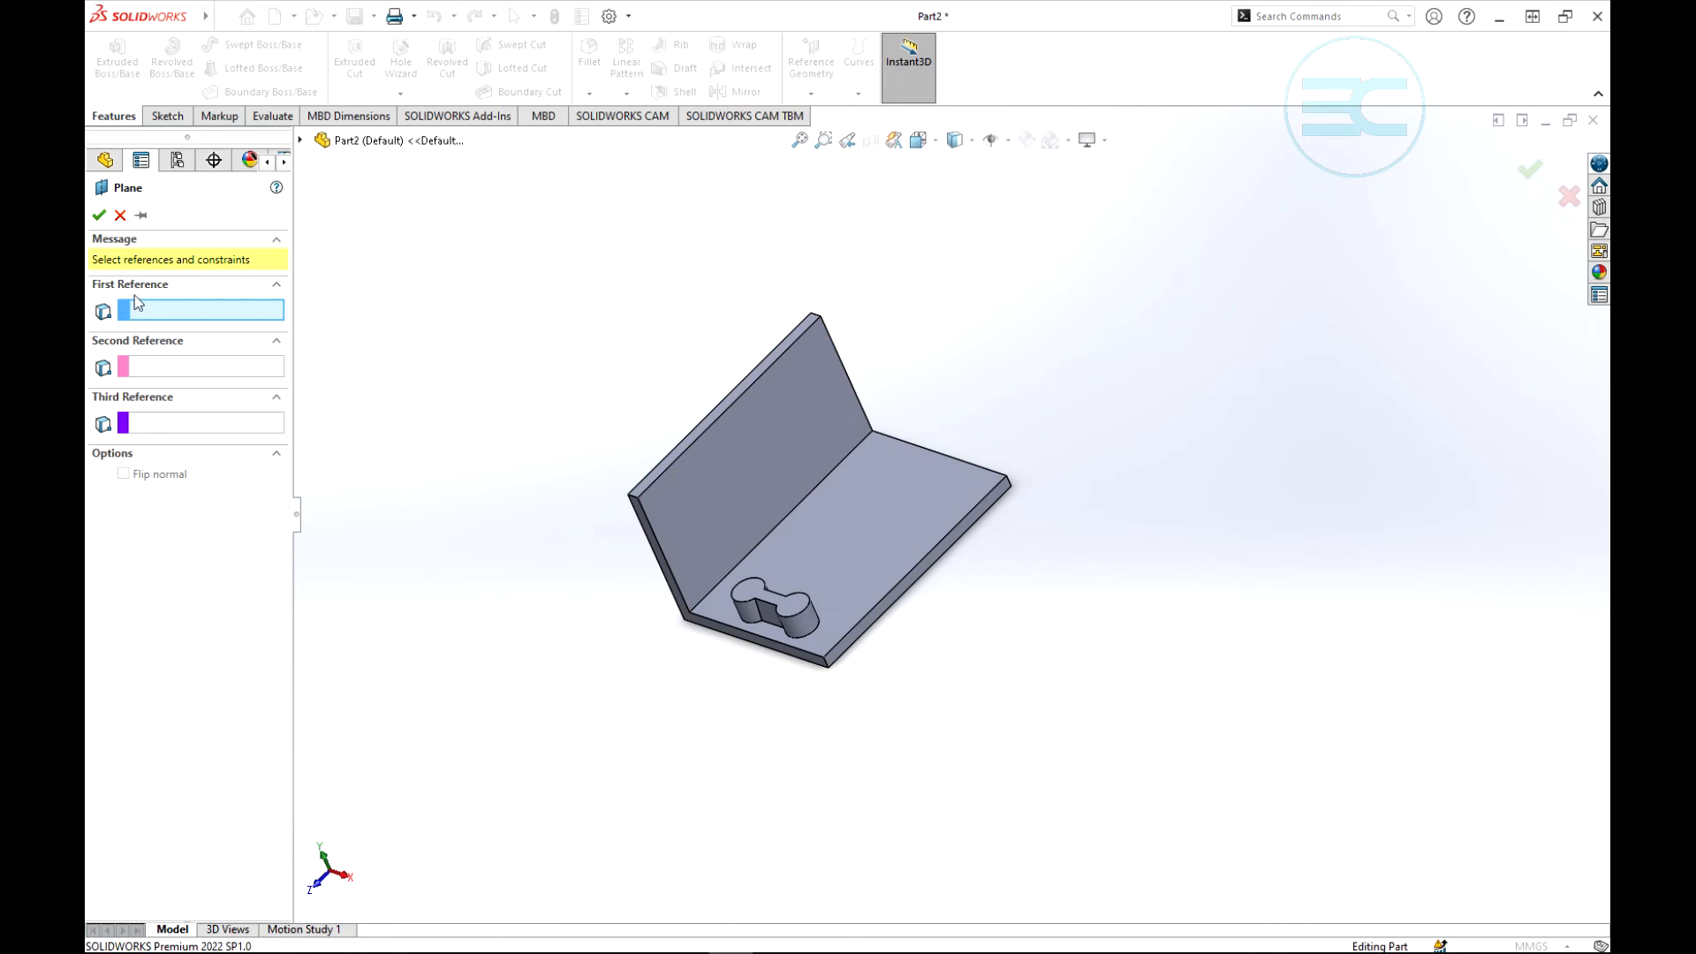
{"action": "scroll", "coordinate": [702, 609], "scroll_direction": "down", "scroll_amount": 2}
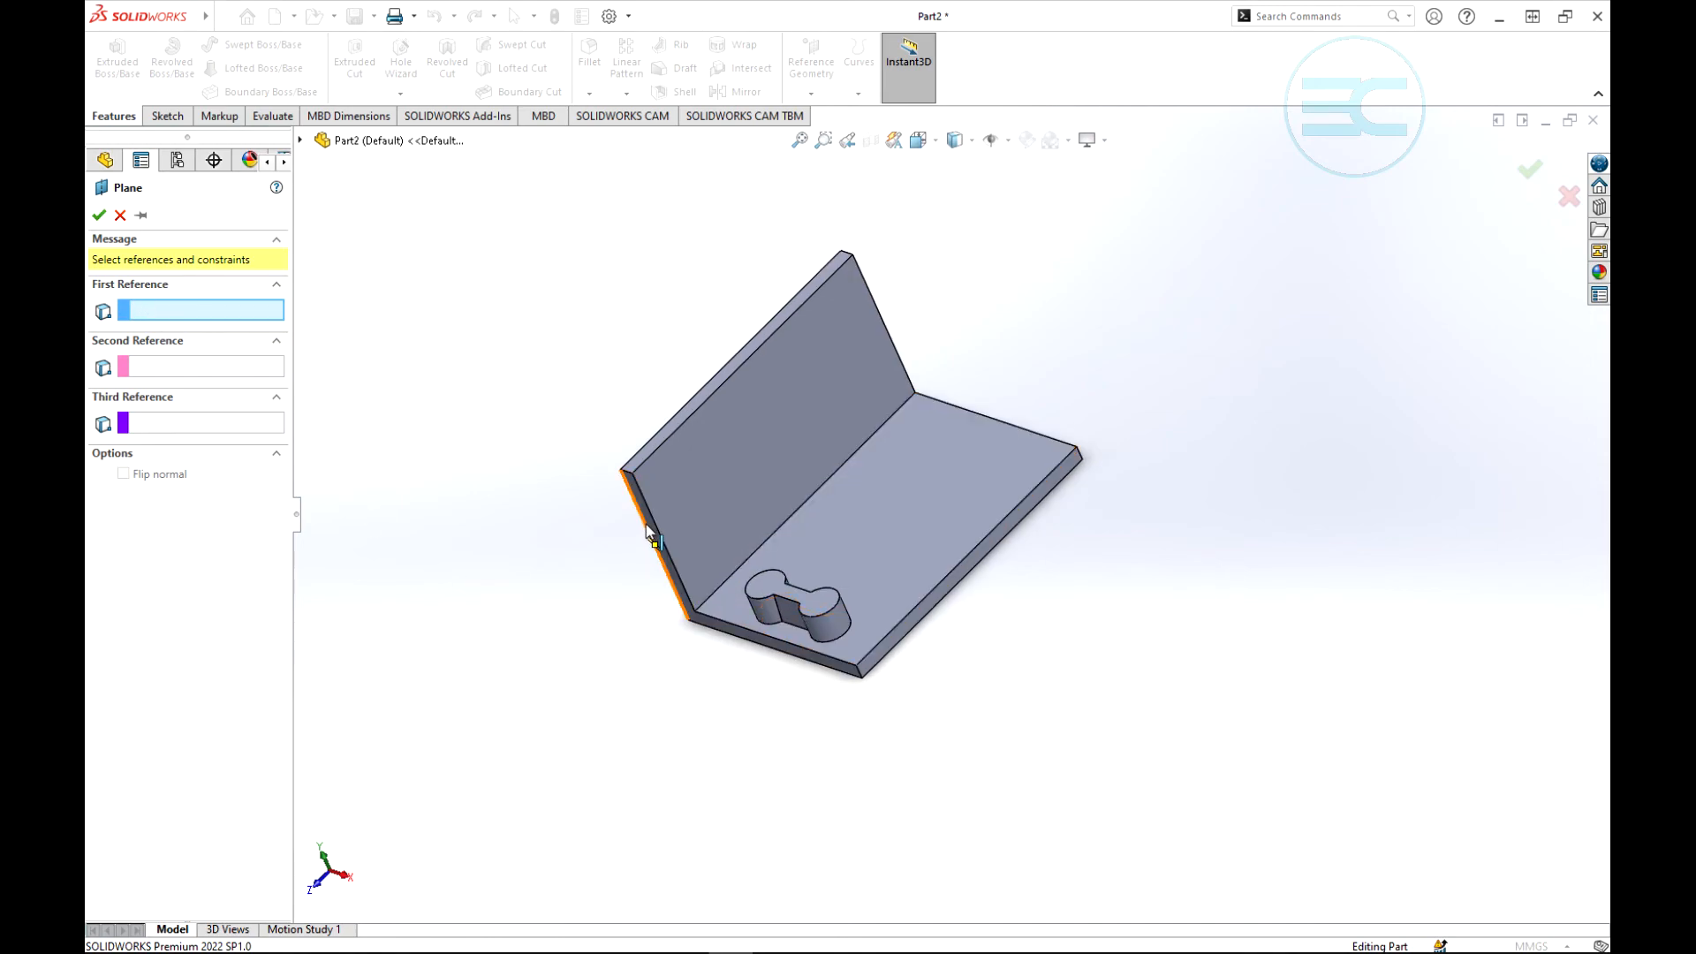
{"action": "scroll", "coordinate": [653, 537], "scroll_direction": "down", "scroll_amount": 2}
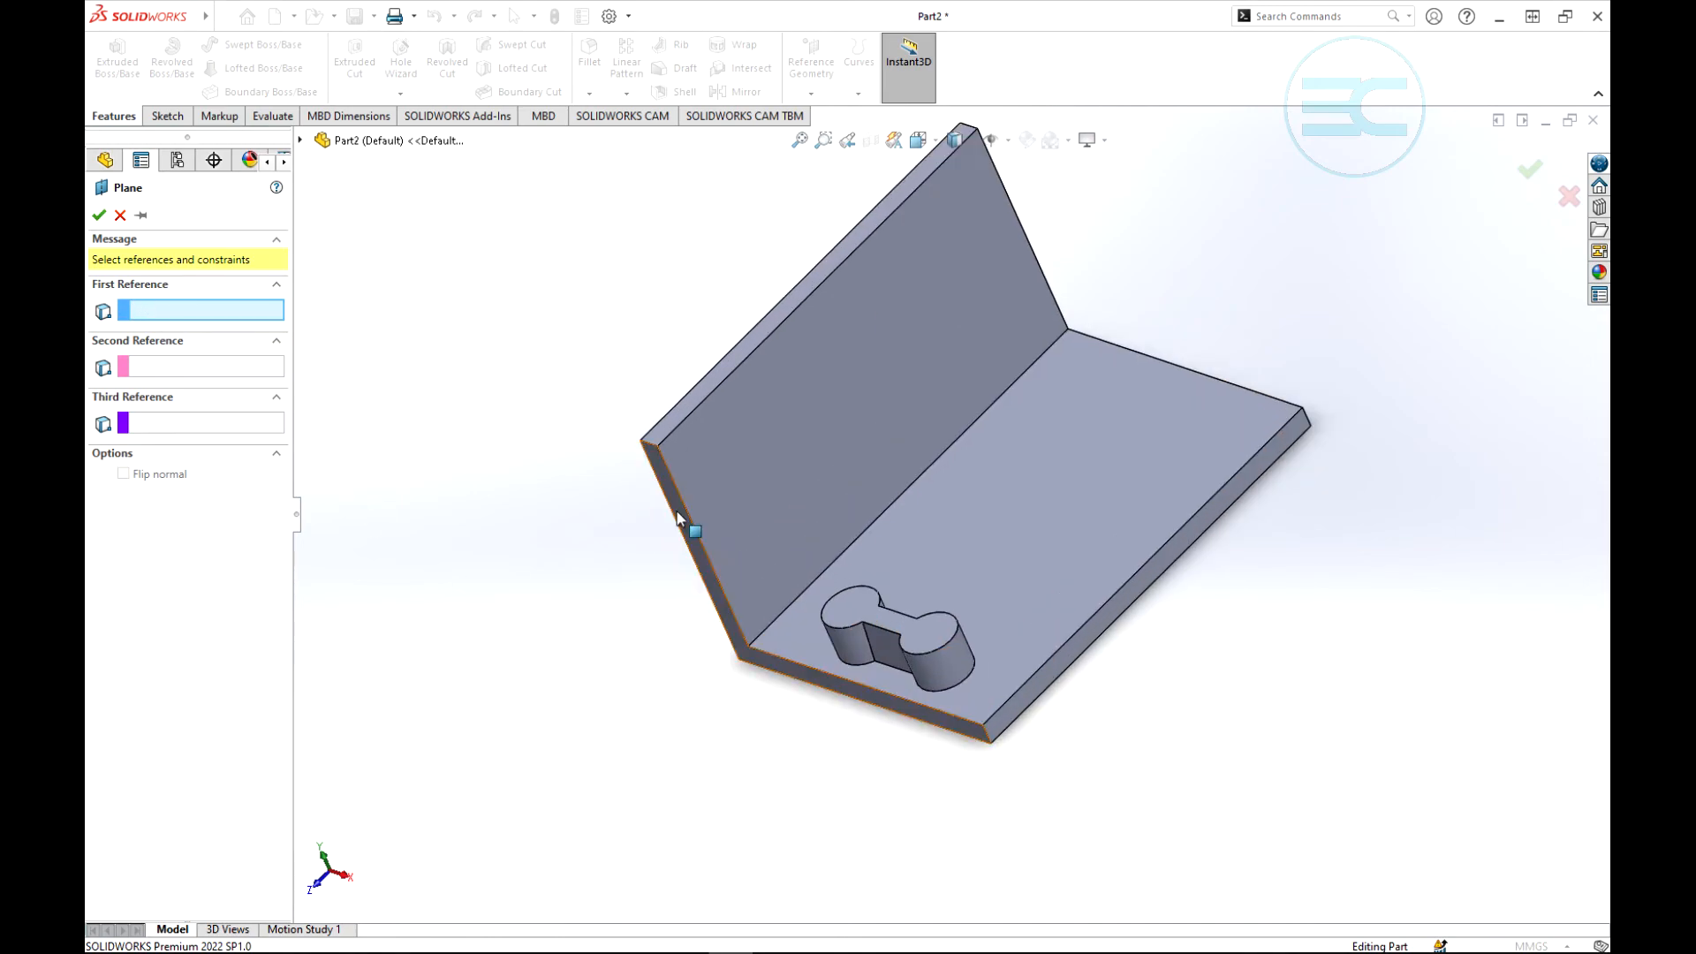
{"action": "left_click", "coordinate": [677, 516]}
{"action": "middle_click_drag", "start_coordinate": [1041, 579], "coordinate": [1109, 698]}
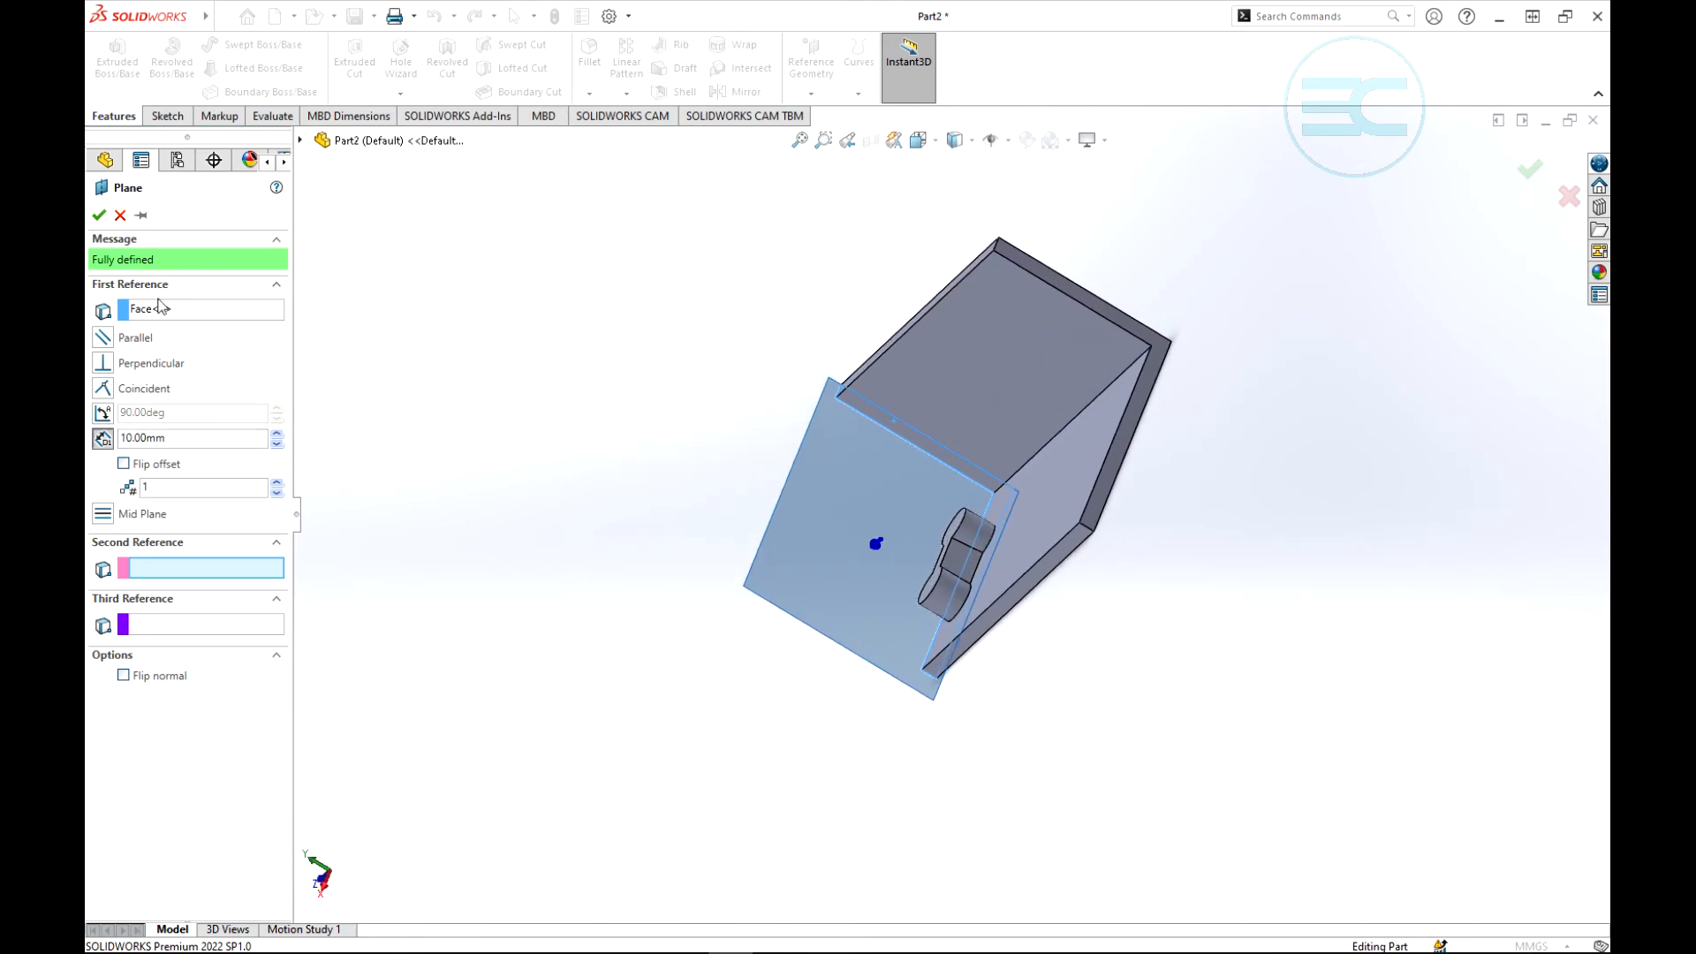
{"action": "left_click", "coordinate": [1113, 310]}
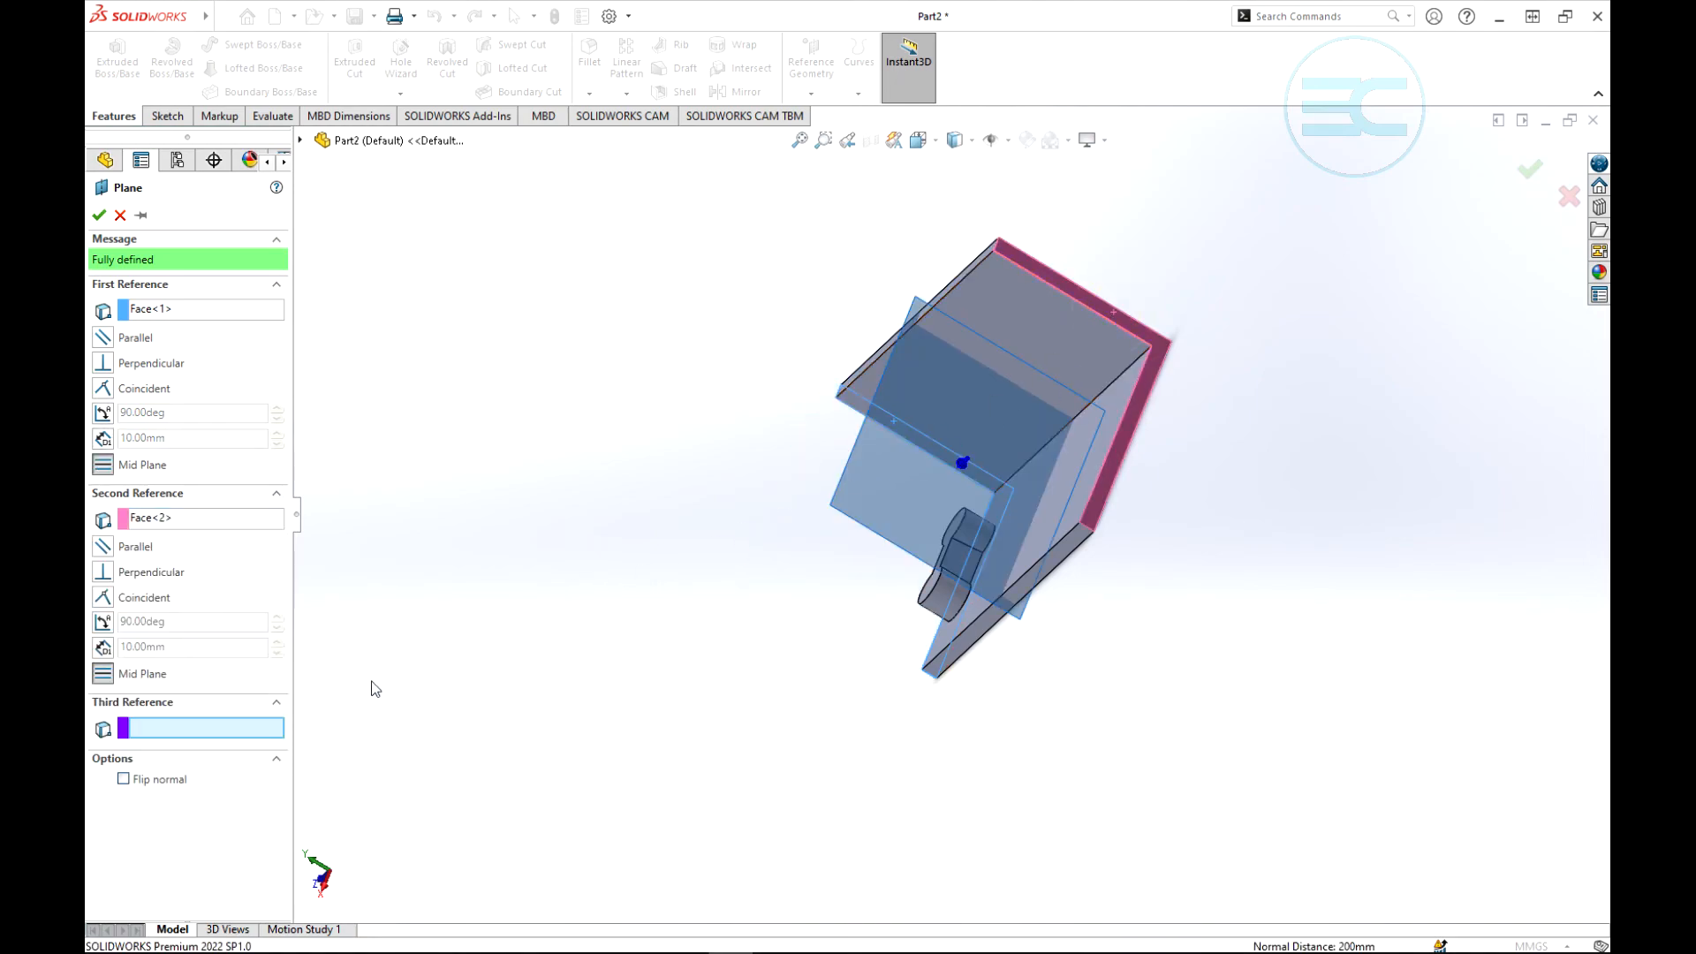
{"action": "middle_click_drag", "start_coordinate": [523, 606], "coordinate": [704, 473]}
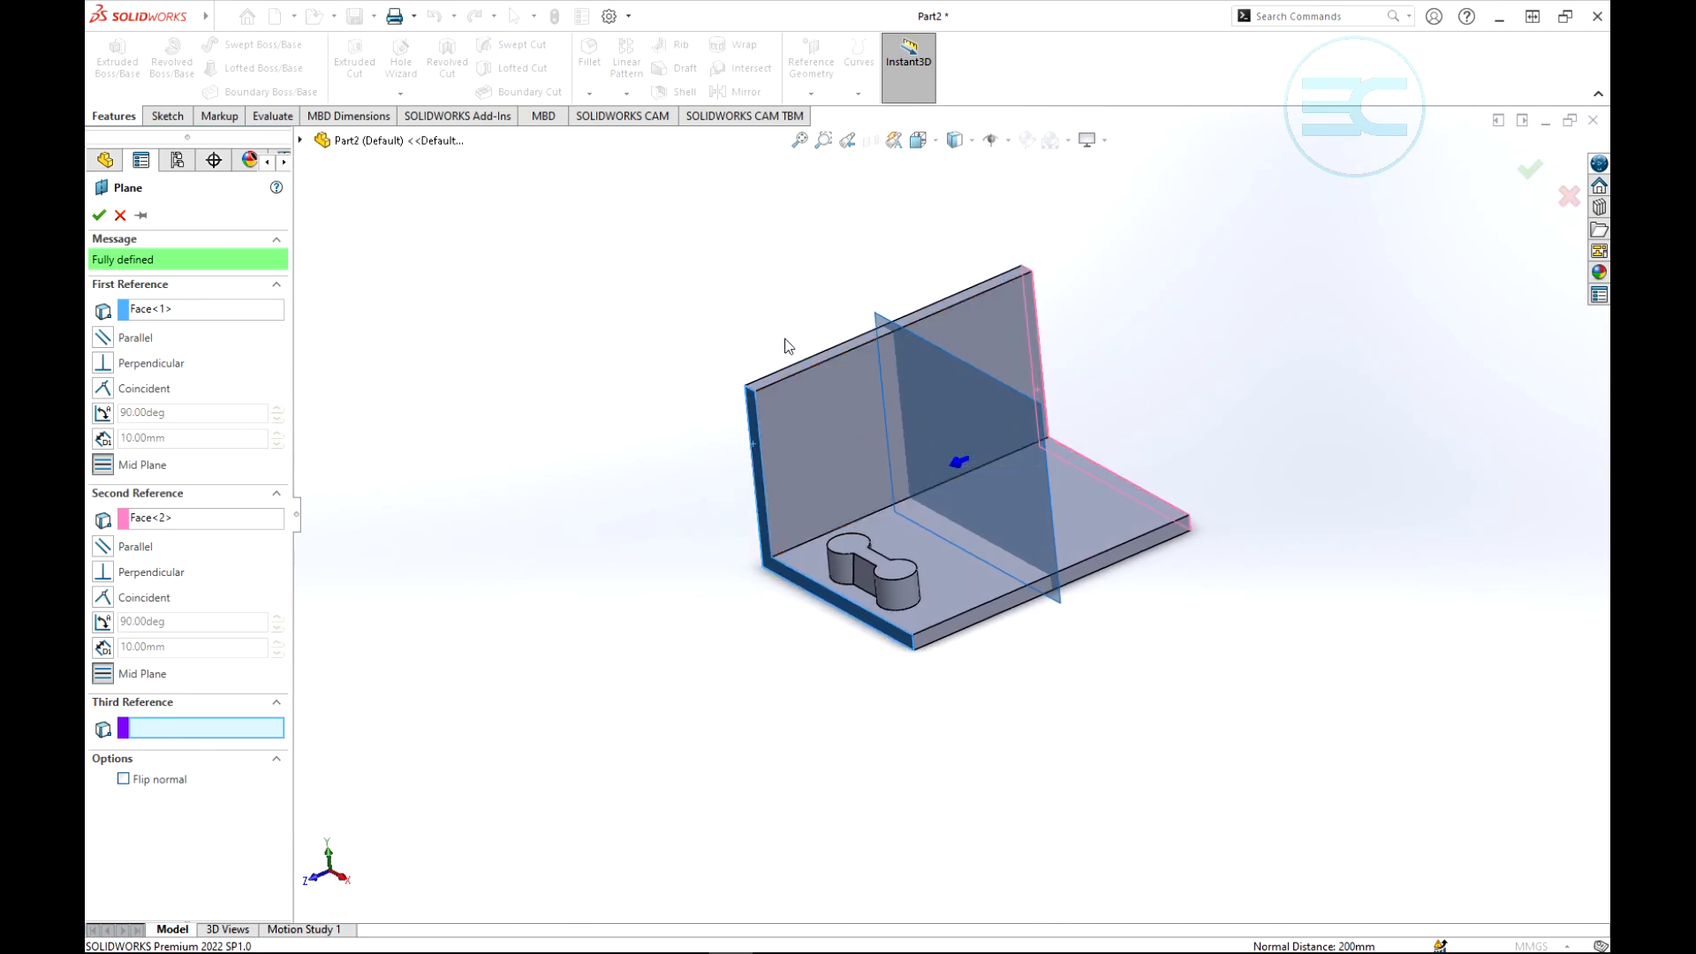
{"action": "left_click", "coordinate": [98, 216]}
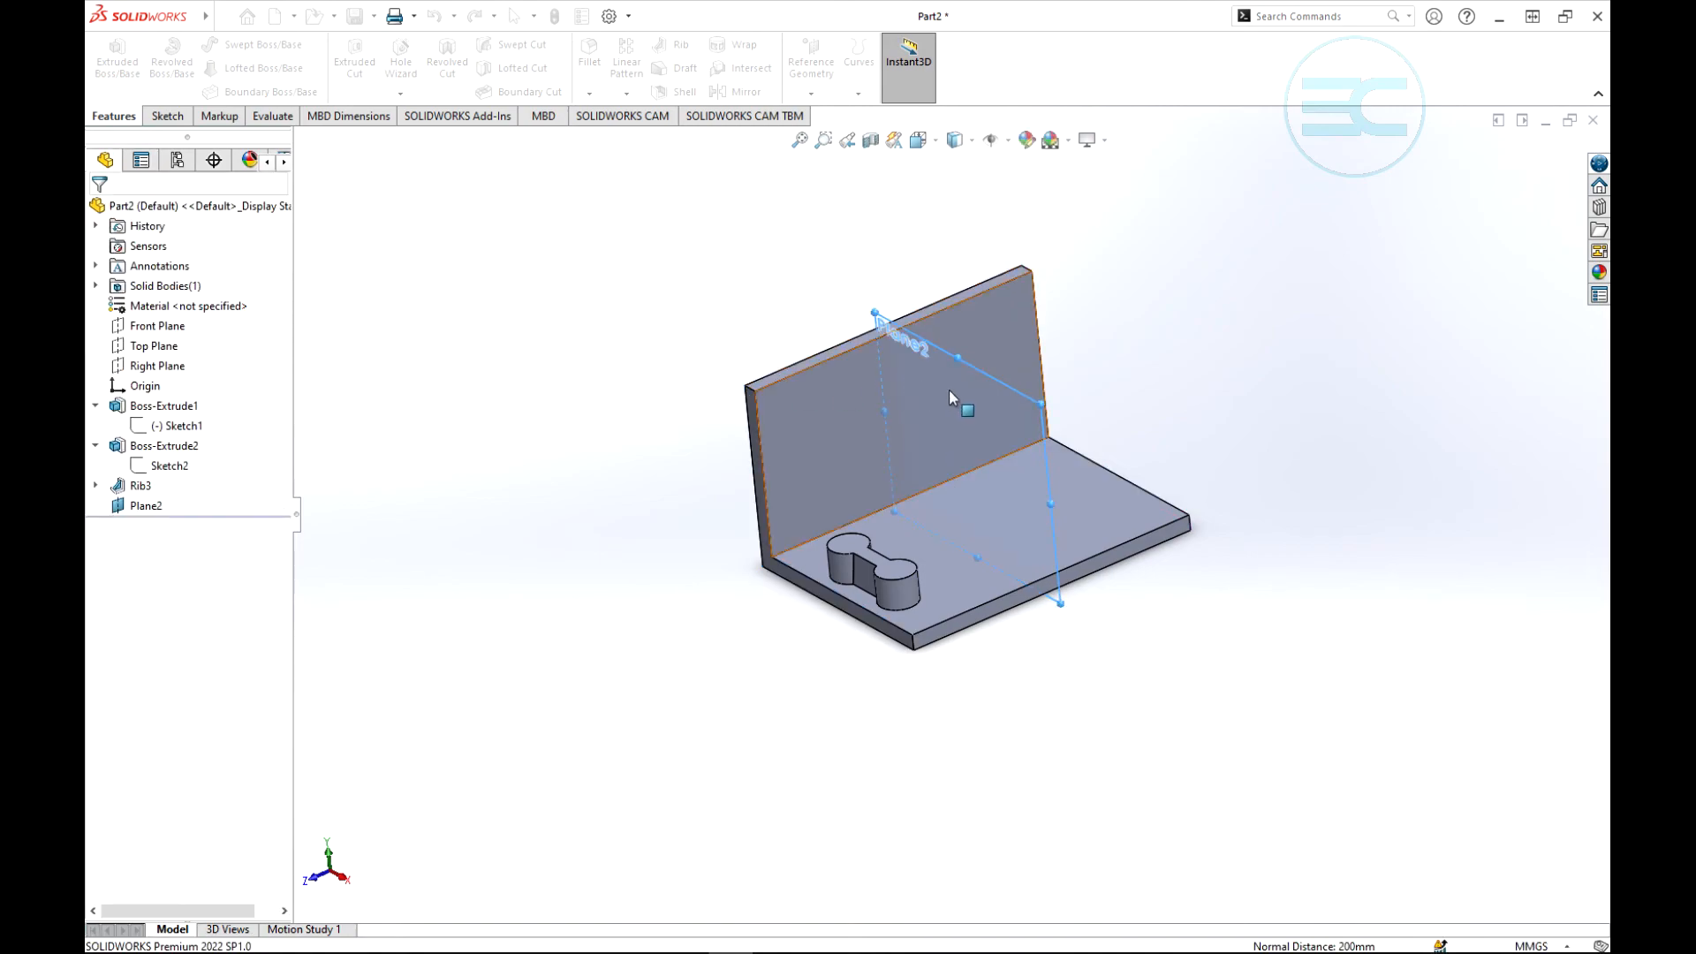
- Start a Rib on the new mid plane, sketching a diagonal line at about 45 degrees from the upright wall down to the base
{"action": "middle_click_drag", "start_coordinate": [534, 327], "coordinate": [601, 261]}
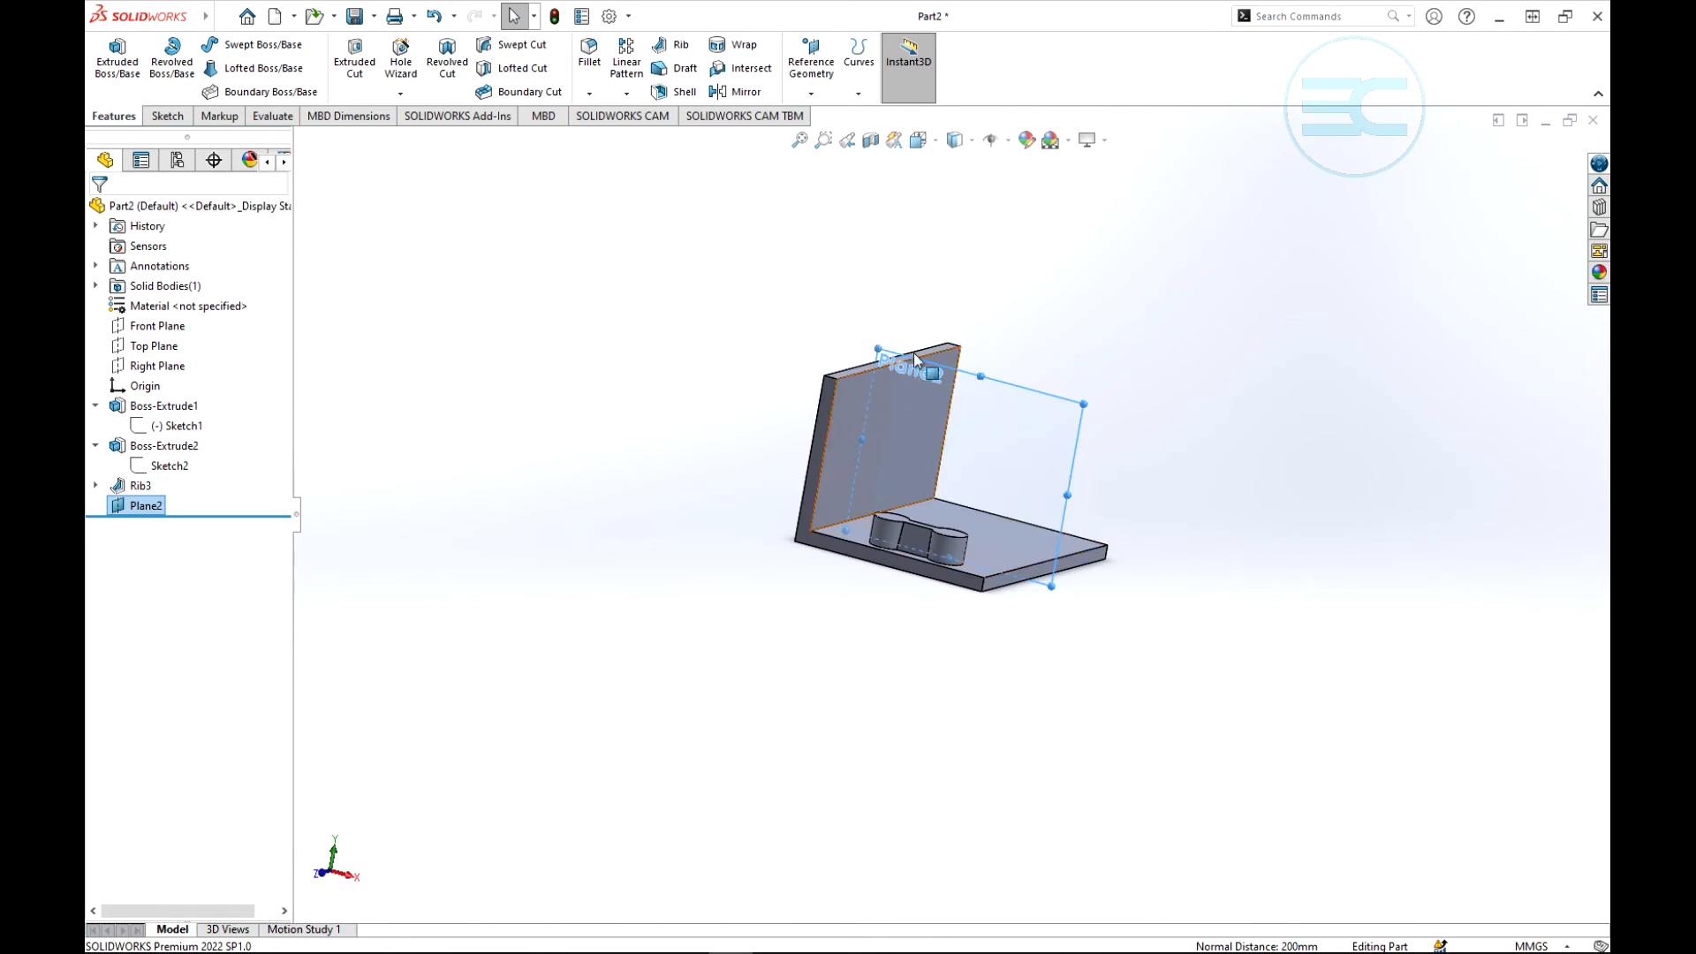
{"action": "left_click", "coordinate": [659, 44]}
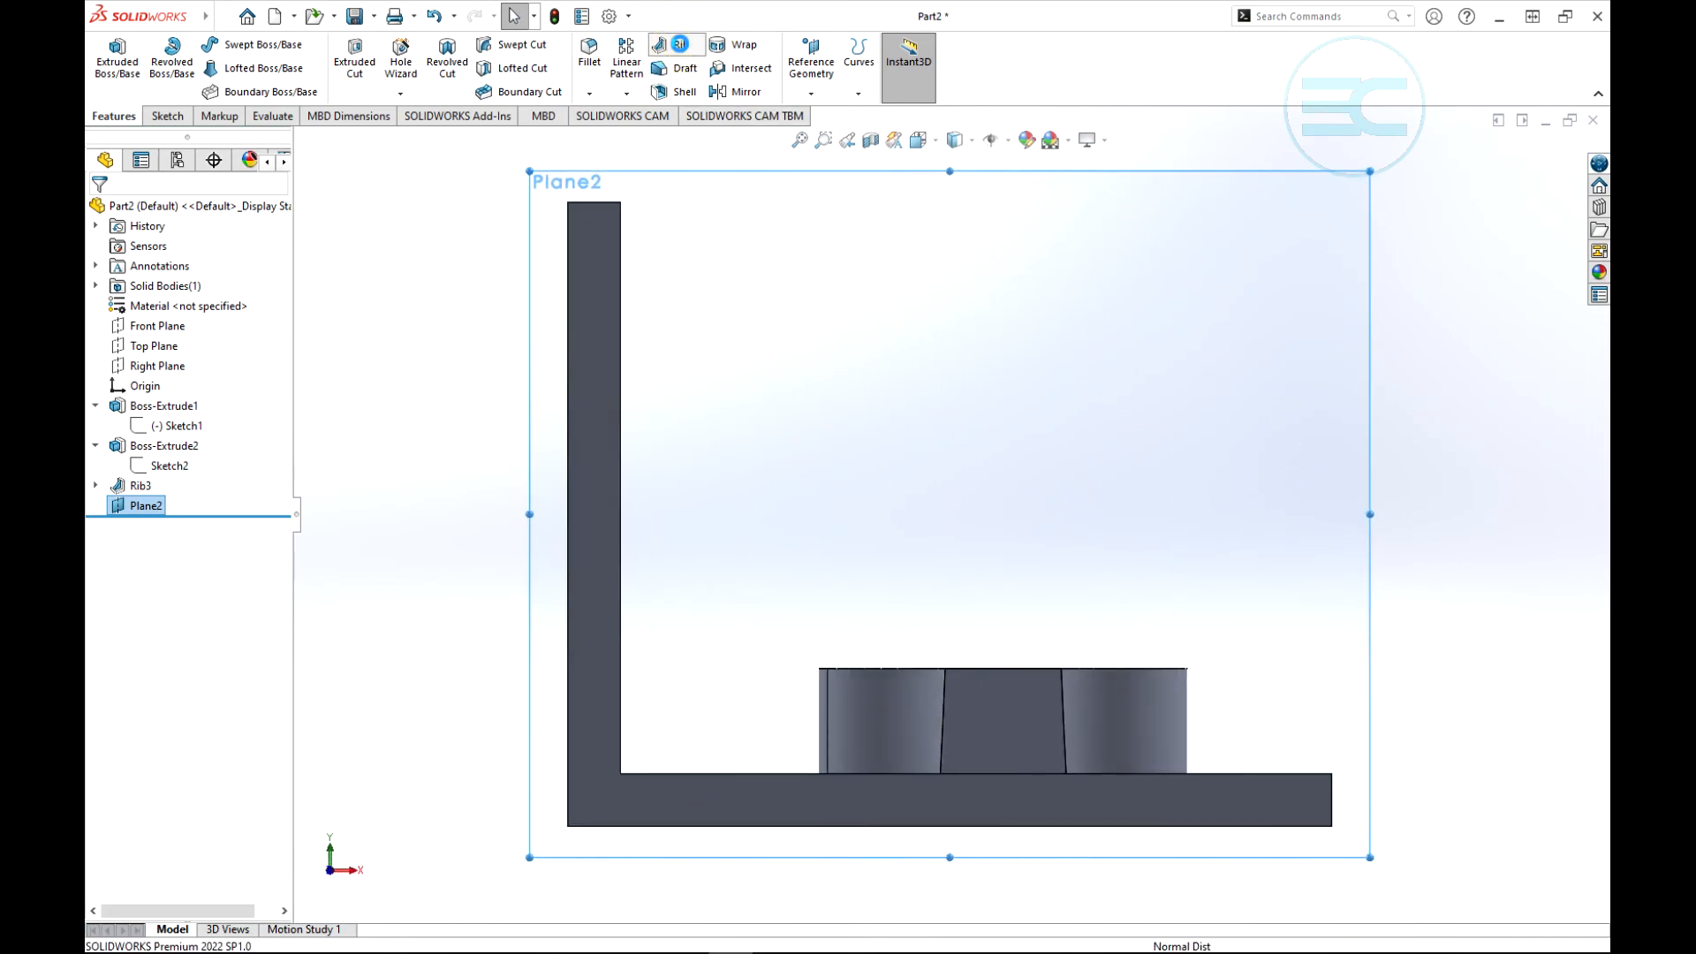
{"action": "middle_click_drag", "start_coordinate": [1217, 509], "coordinate": [1153, 605]}
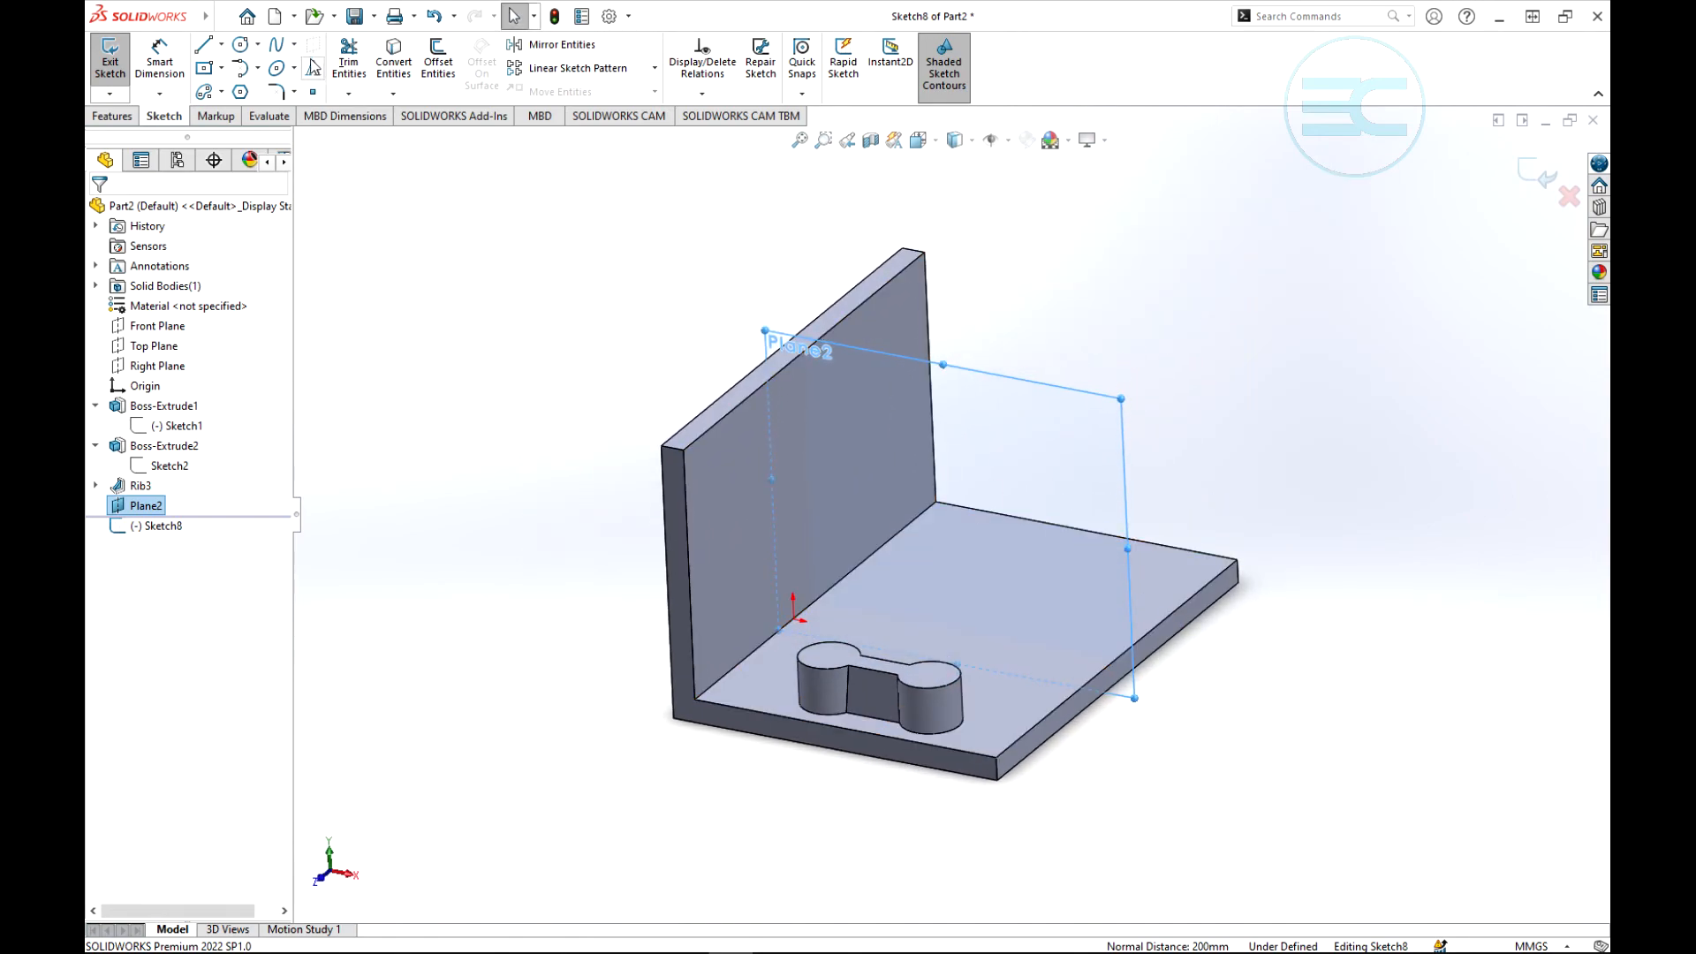
{"action": "left_click", "coordinate": [223, 17]}
{"action": "left_click", "coordinate": [533, 303]}
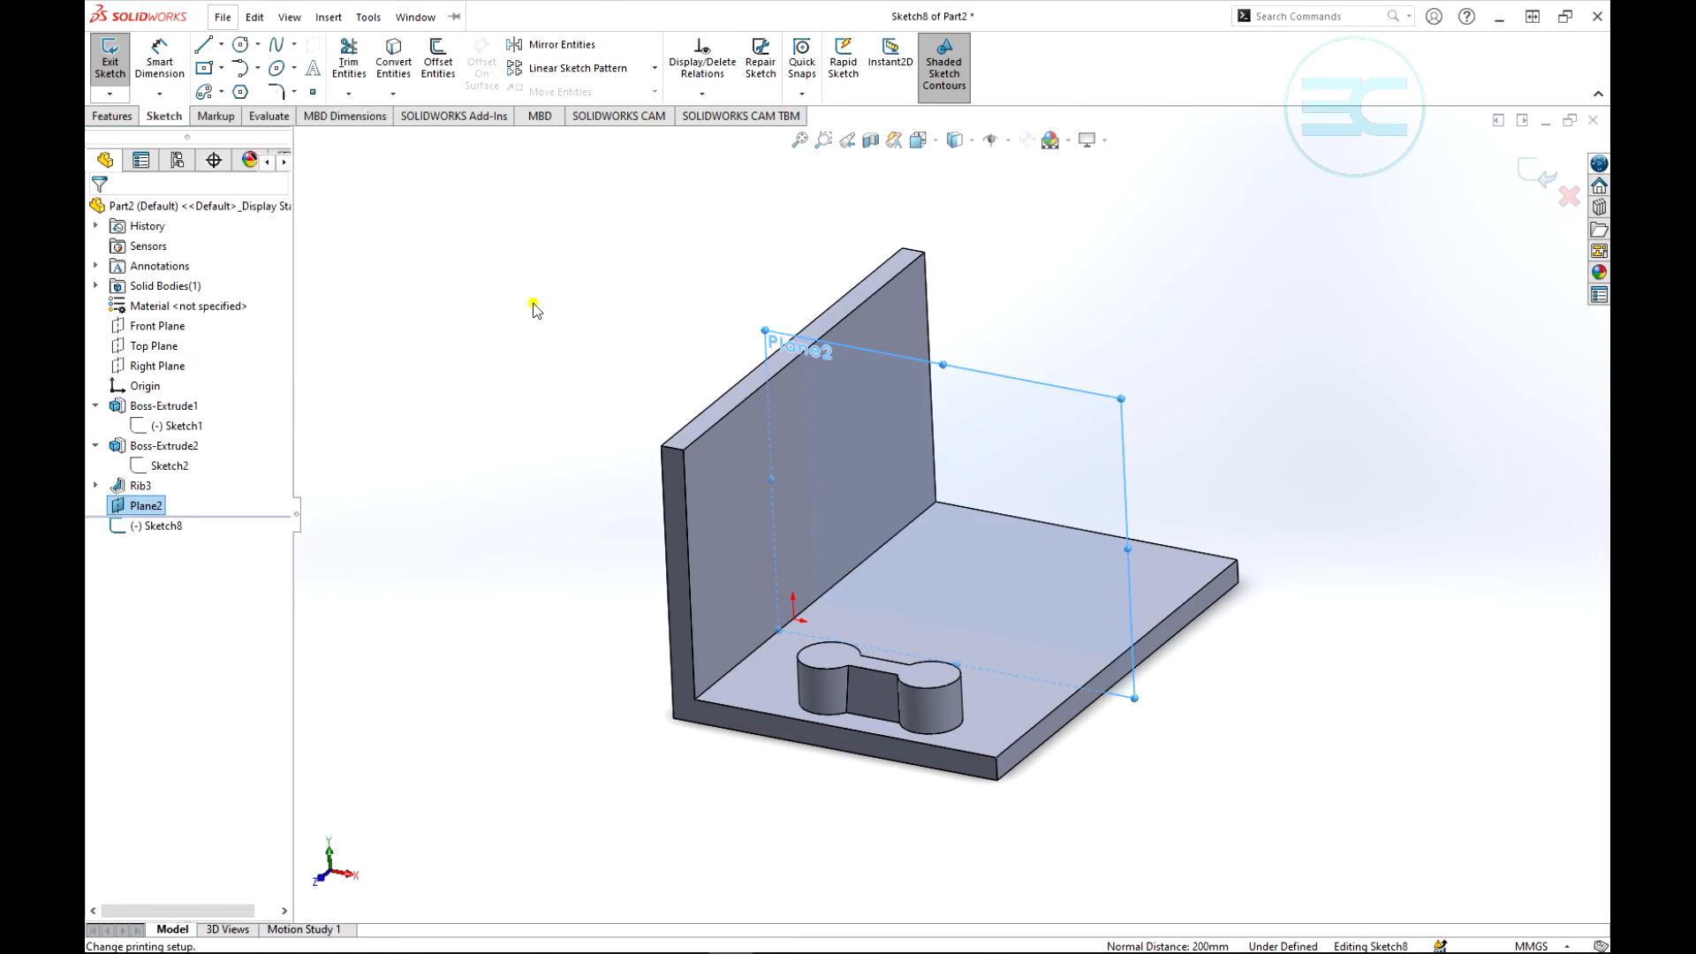
{"action": "left_click", "coordinate": [203, 44]}
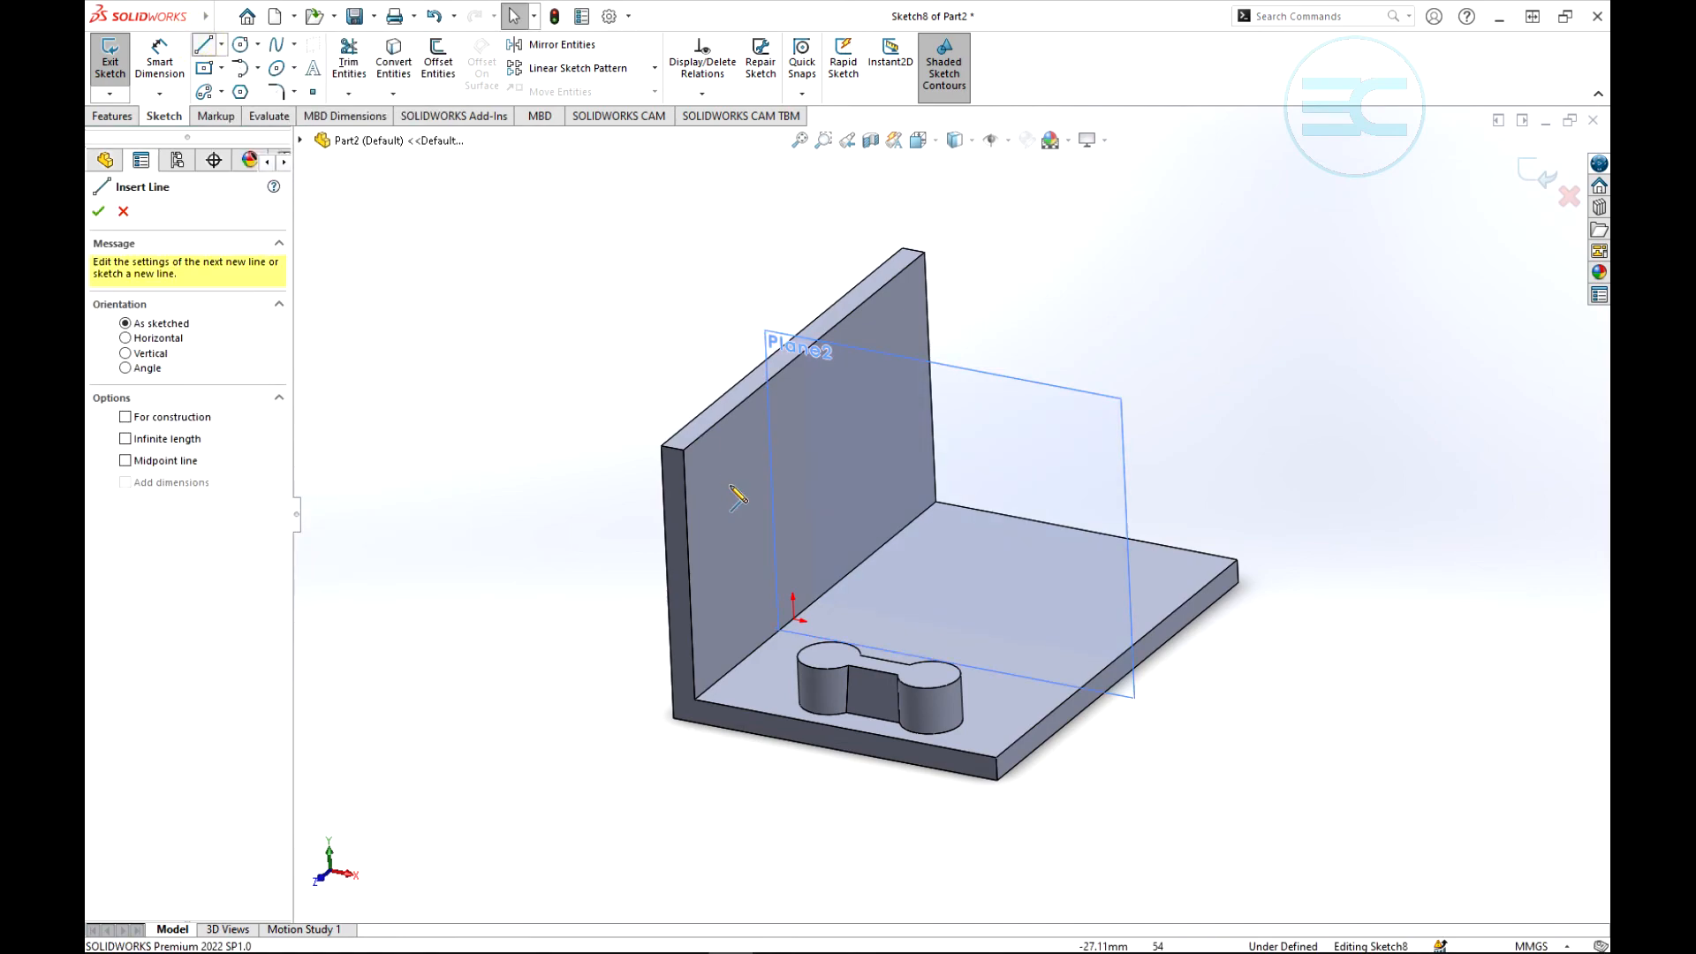
{"action": "left_click", "coordinate": [785, 408]}
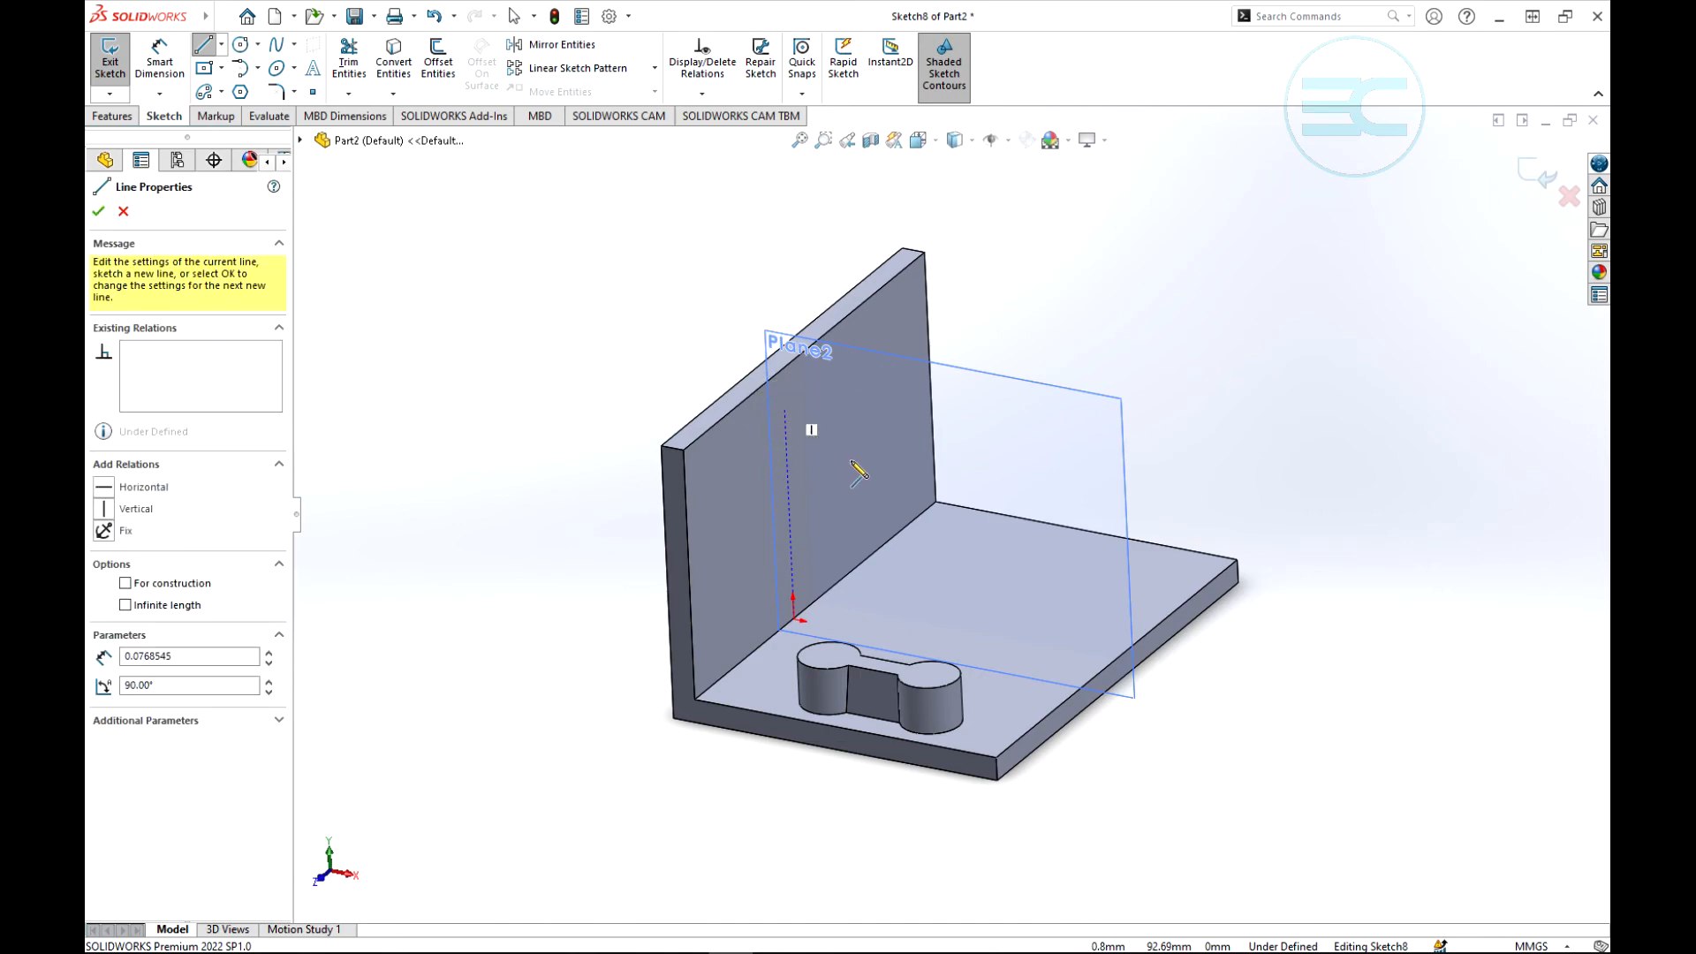
{"action": "left_click", "coordinate": [1000, 660]}
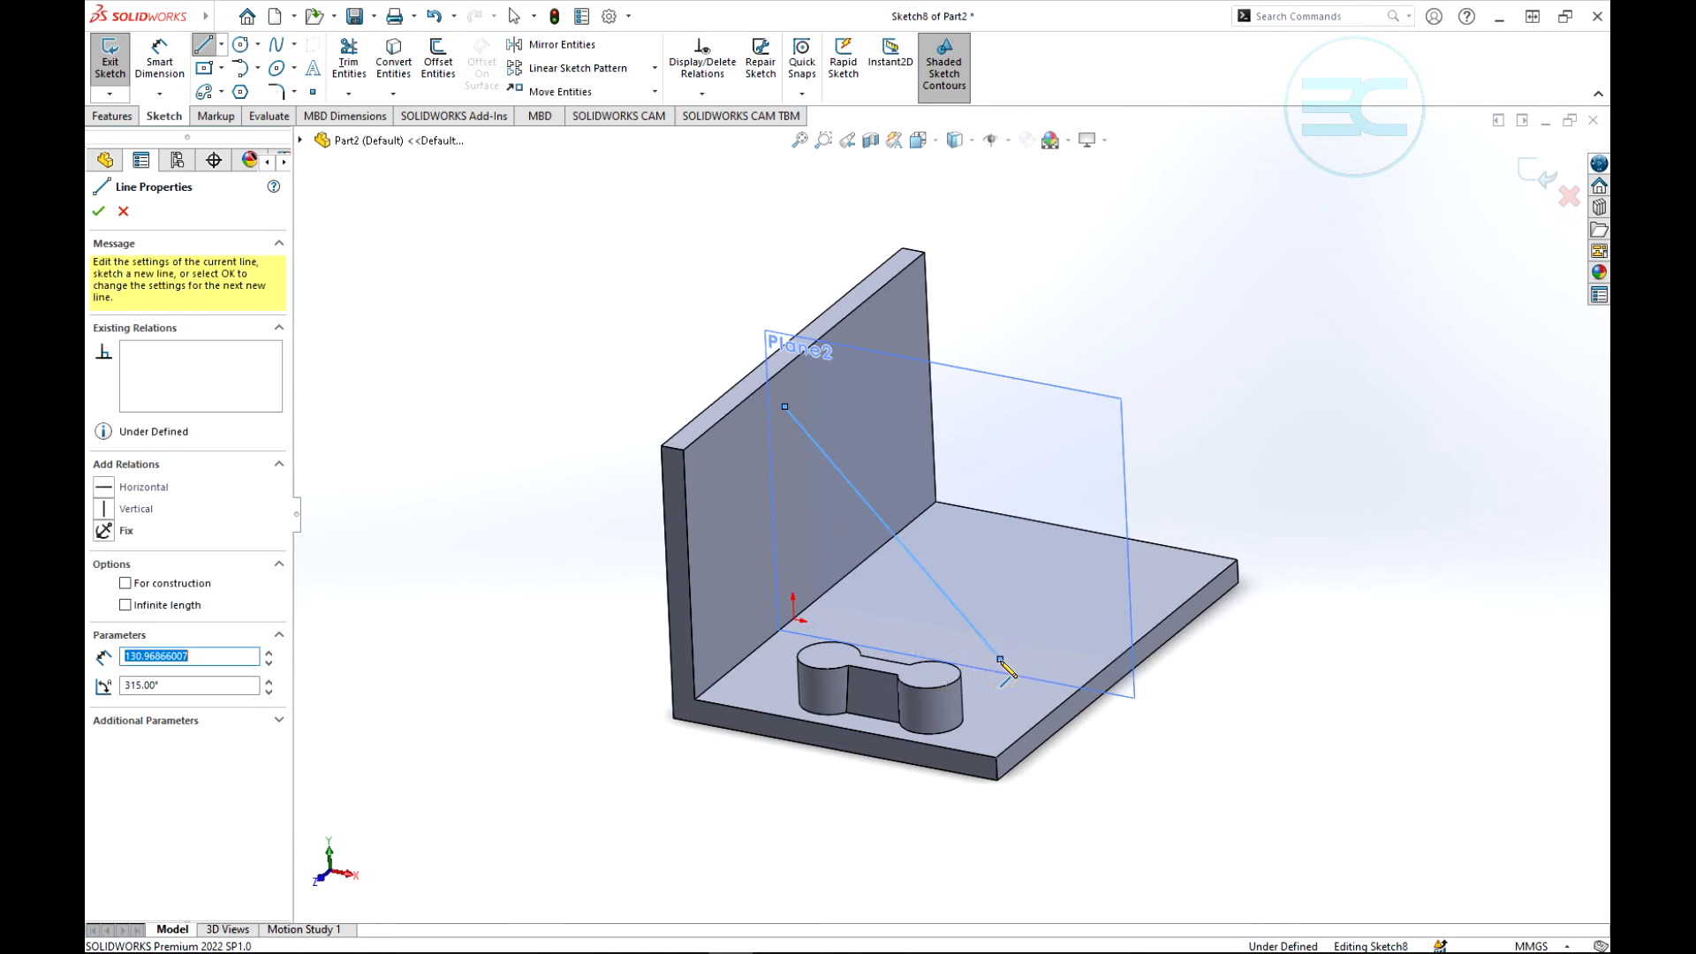
{"action": "left_click", "coordinate": [1544, 179]}
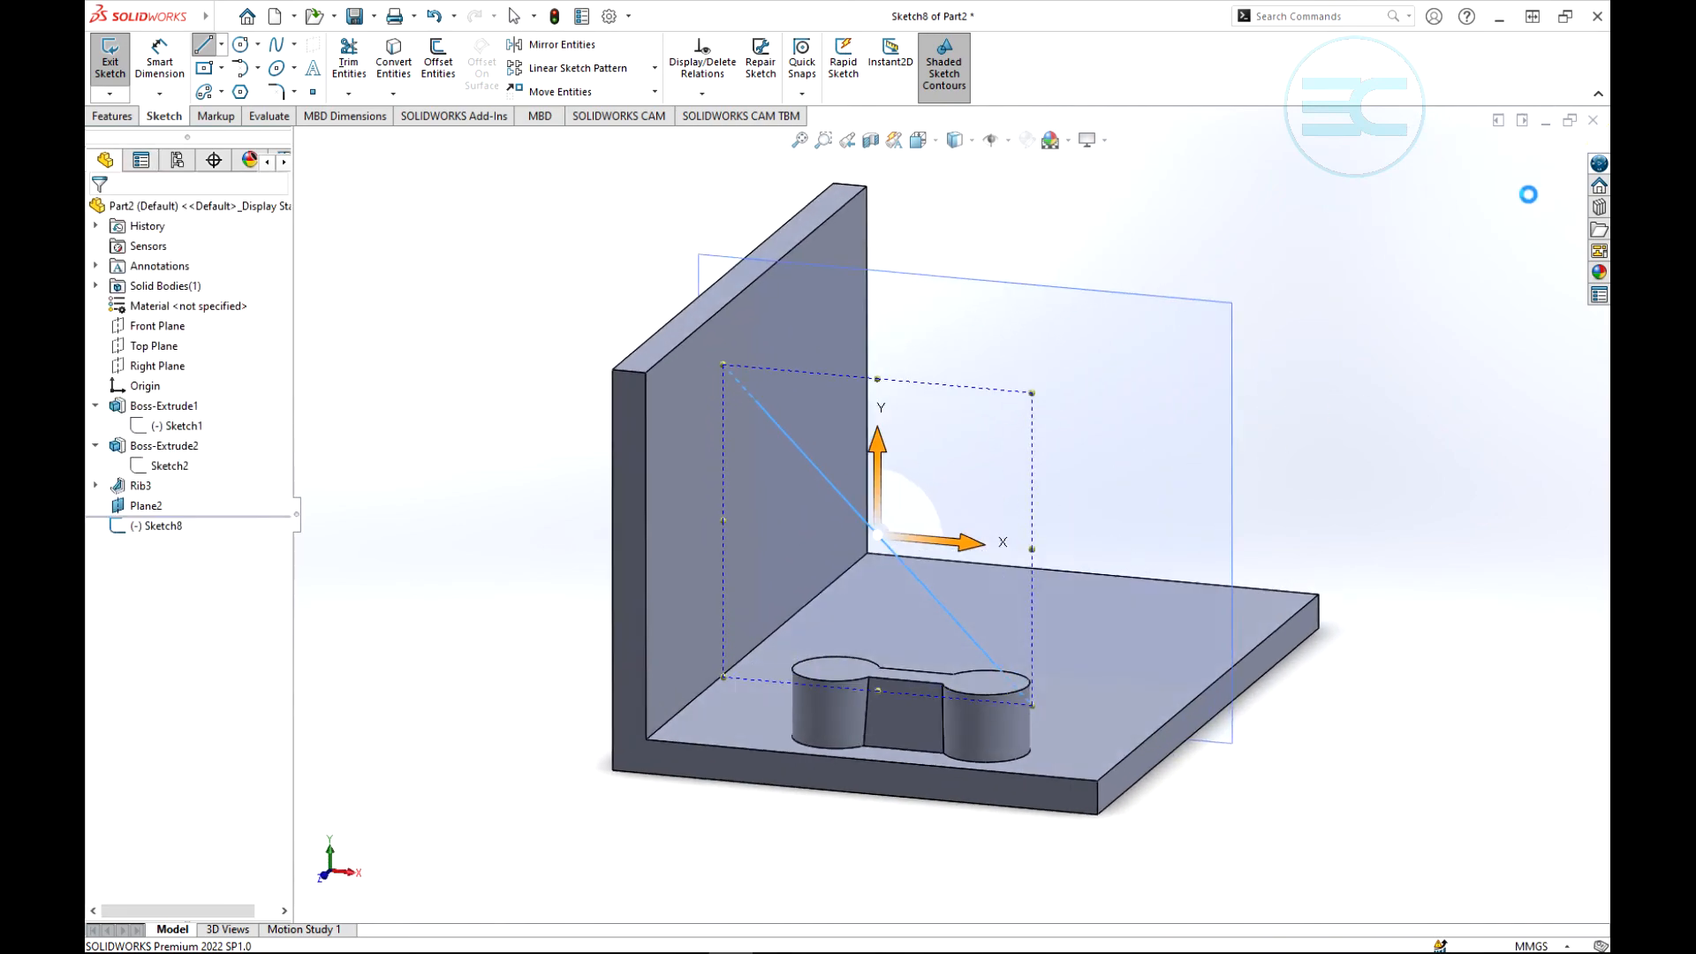
- Set the diagonal rib's thickness to 20 mm and finish the rib joining the upright wall to the base
{"action": "scroll", "coordinate": [816, 401], "scroll_direction": "up", "scroll_amount": 4}
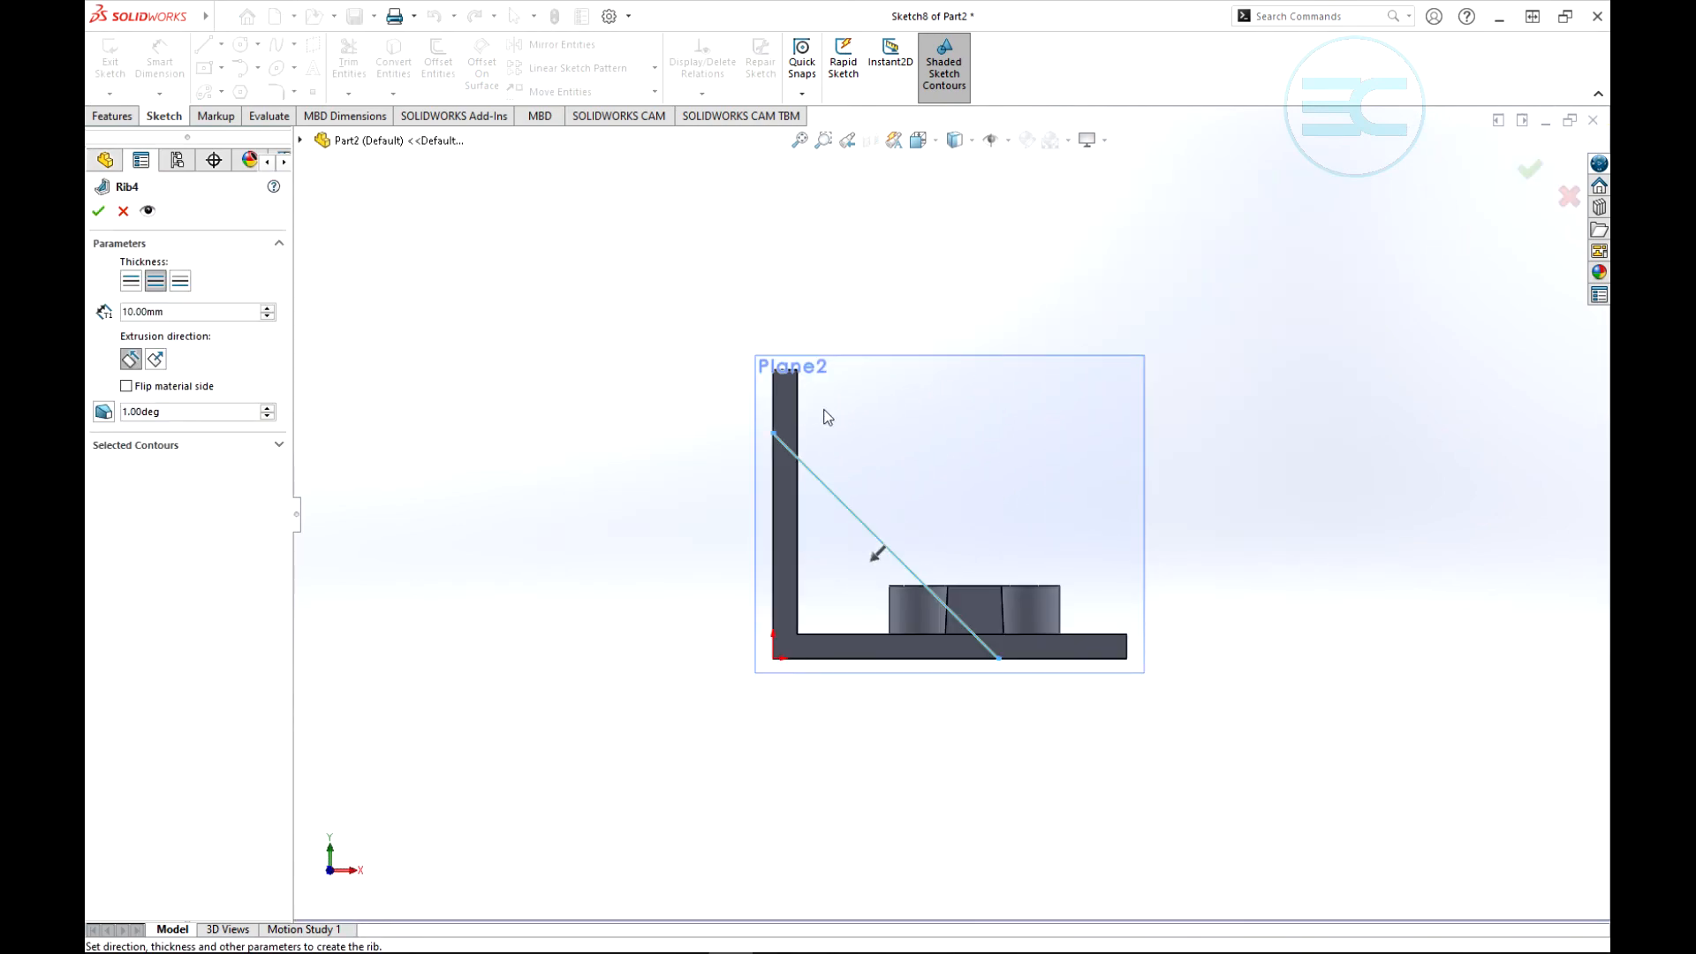
{"action": "scroll", "coordinate": [1211, 437], "scroll_direction": "up", "scroll_amount": 1}
{"action": "middle_click_drag", "start_coordinate": [1211, 437], "coordinate": [1136, 572]}
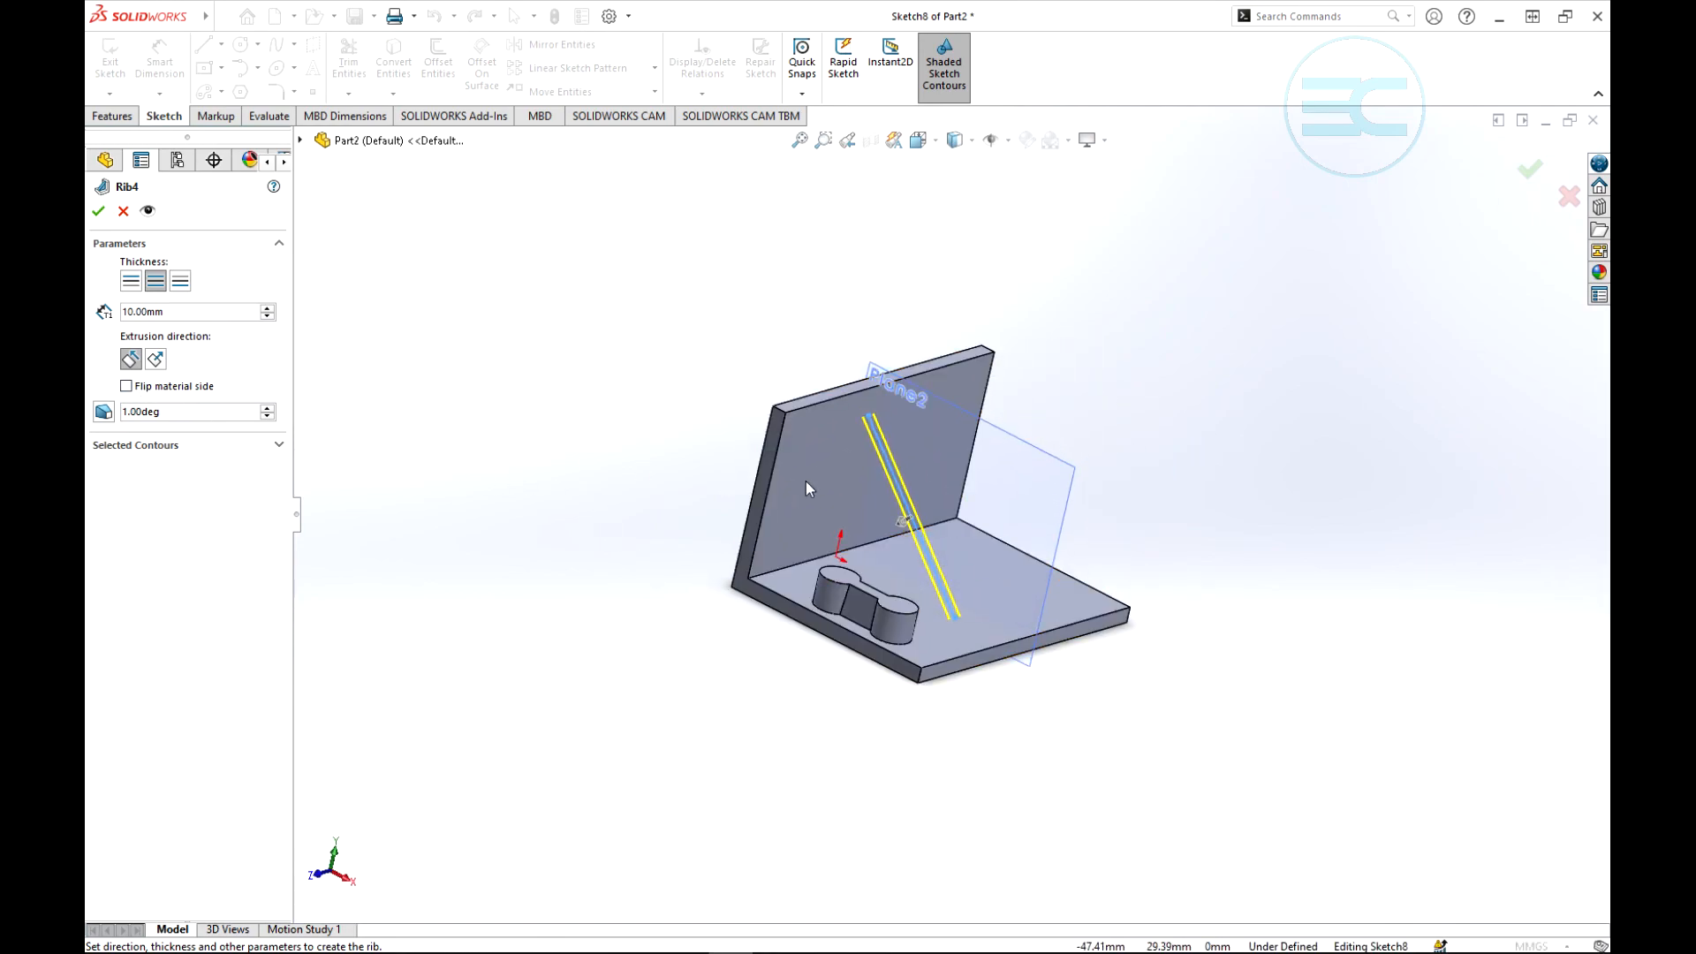
{"action": "mouse_move", "coordinate": [1275, 545]}
{"action": "middle_mouse_down"}
{"action": "mouse_move", "coordinate": [1180, 537]}
{"action": "mouse_move", "coordinate": [982, 568]}
{"action": "mouse_move", "coordinate": [1014, 595]}
{"action": "mouse_move", "coordinate": [1291, 526]}
{"action": "mouse_move", "coordinate": [1230, 598]}
{"action": "mouse_move", "coordinate": [1086, 628]}
{"action": "mouse_move", "coordinate": [984, 674]}
{"action": "mouse_move", "coordinate": [1325, 556]}
{"action": "mouse_move", "coordinate": [1283, 606]}
{"action": "middle_mouse_up"}
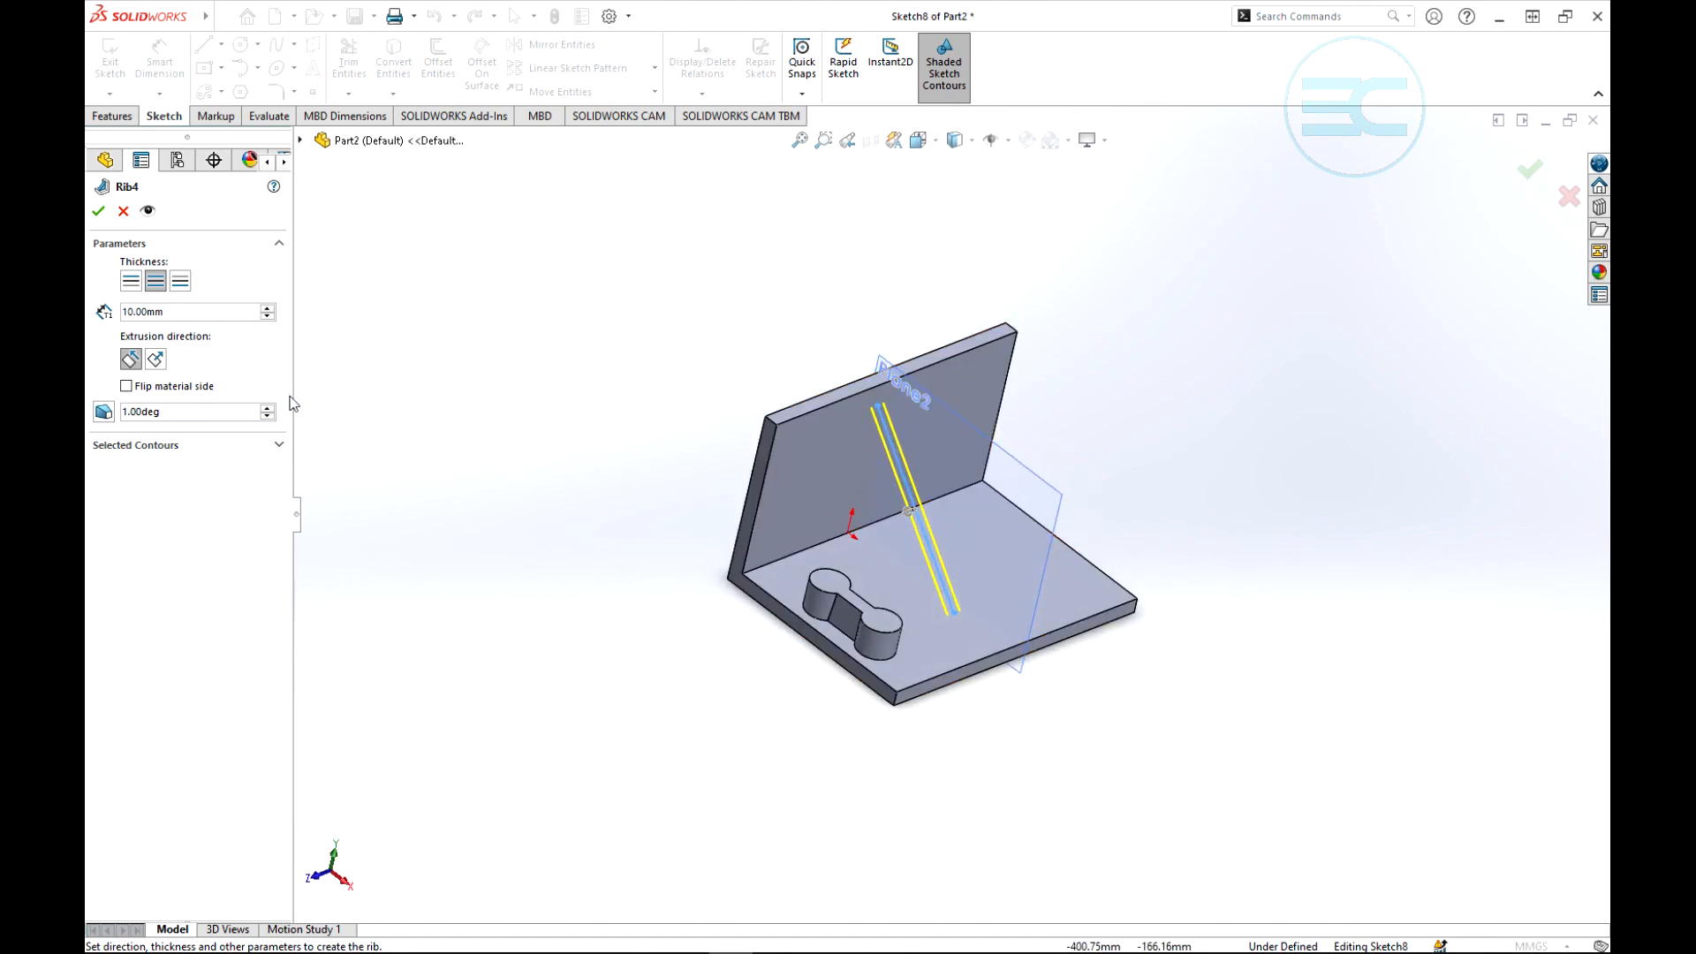
{"action": "left_click", "coordinate": [270, 308]}
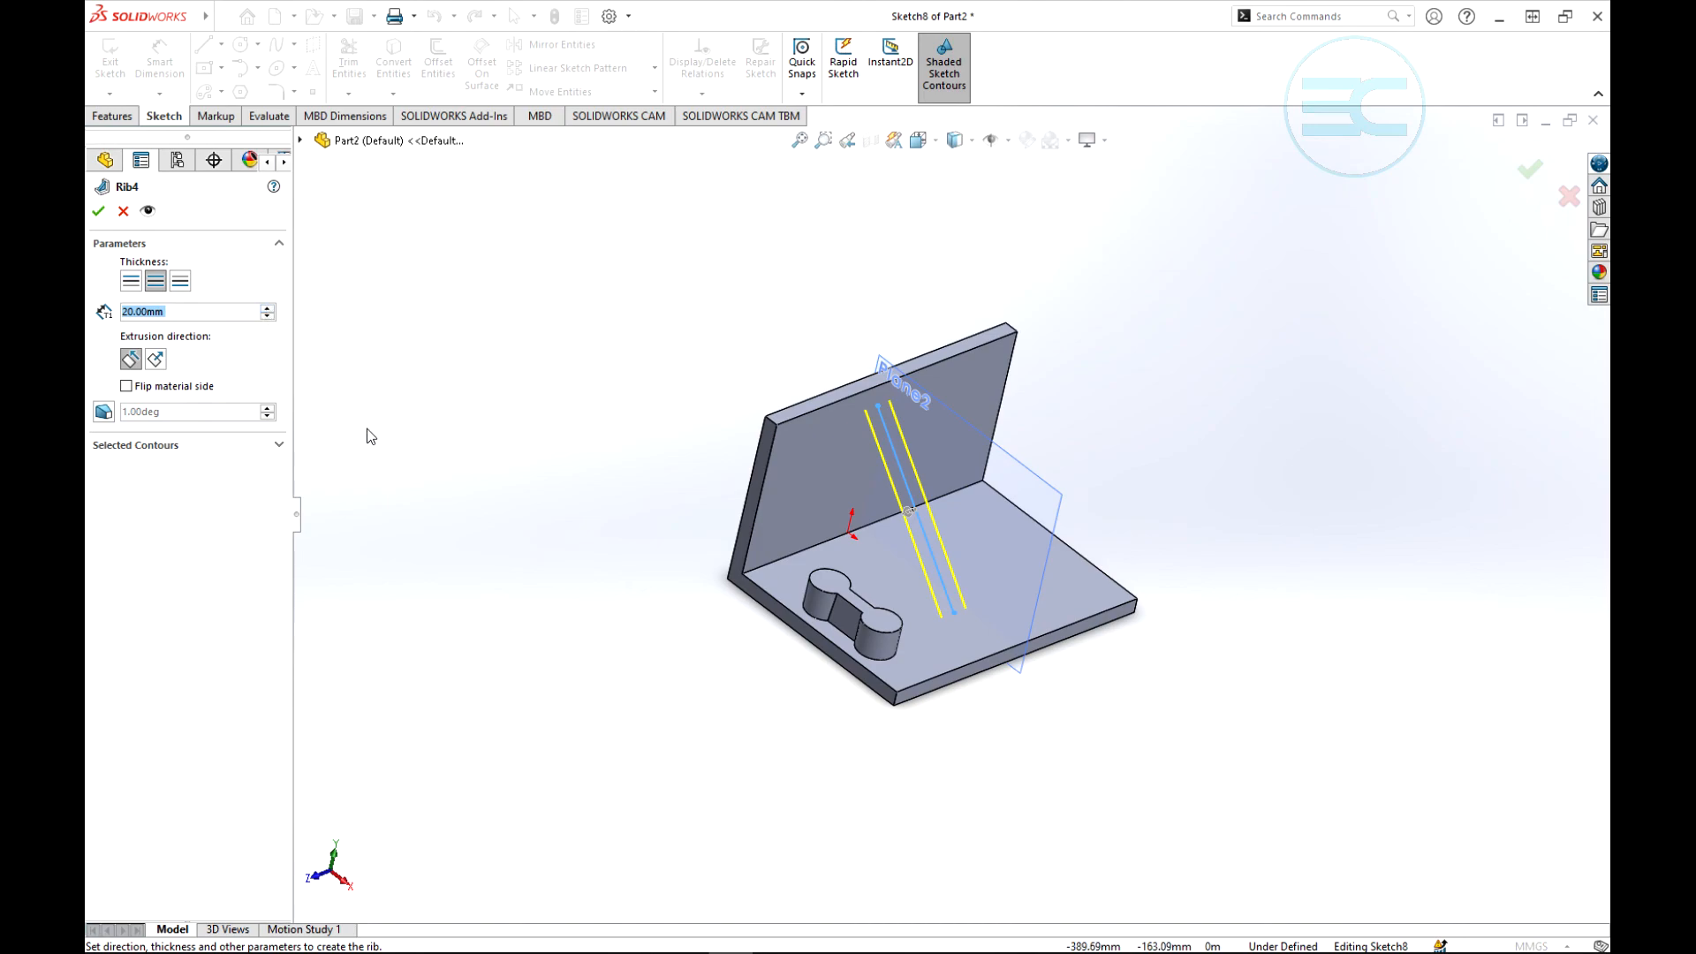
{"action": "middle_click_drag", "start_coordinate": [368, 432], "coordinate": [500, 424]}
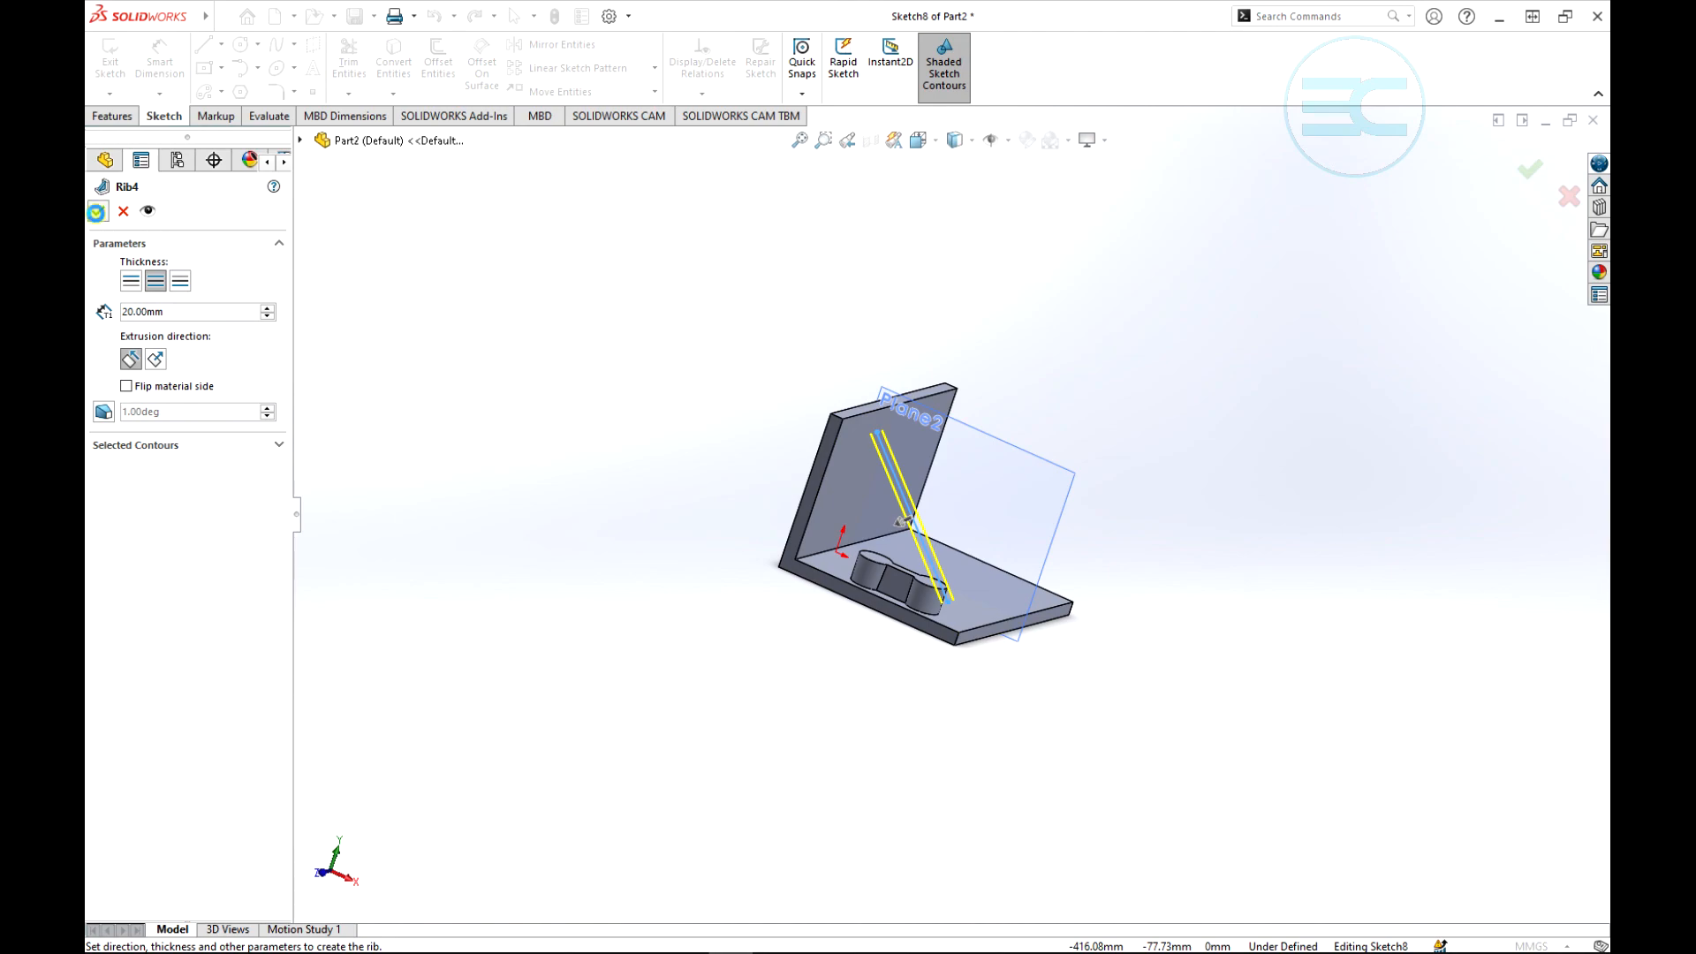
{"action": "left_click", "coordinate": [95, 212]}
- Hide the mid plane used for the diagonal rib and clear the selection
{"action": "middle_click_drag", "start_coordinate": [1062, 384], "coordinate": [1045, 391]}
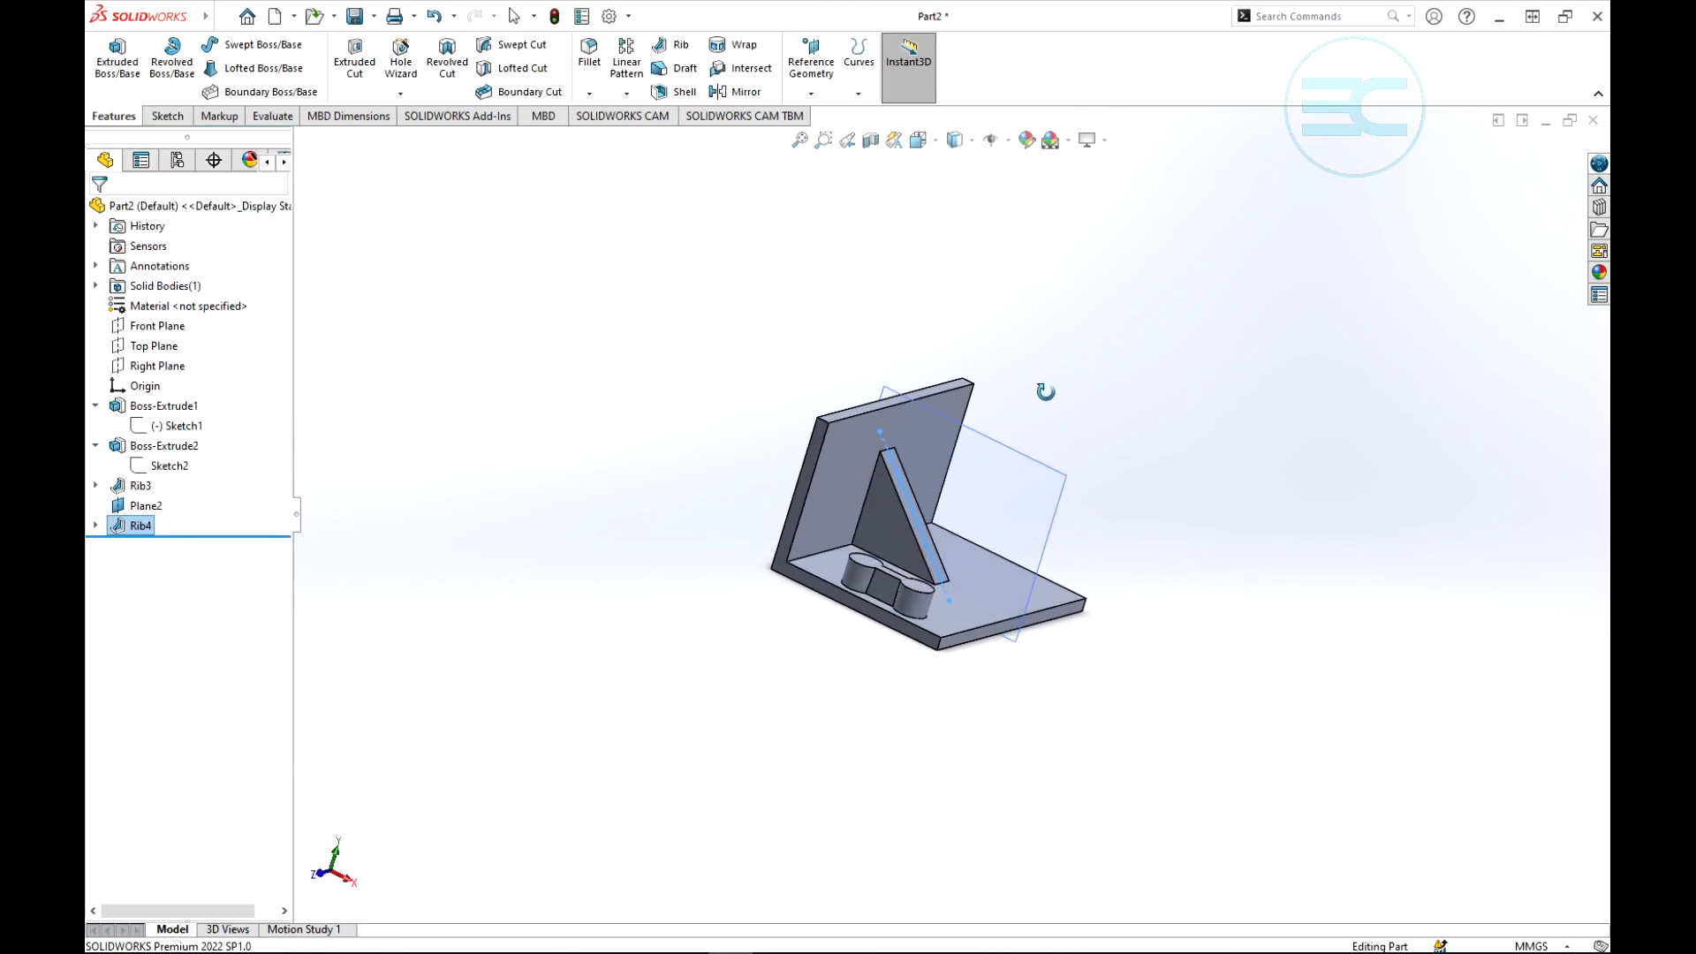
{"action": "left_click", "coordinate": [143, 507]}
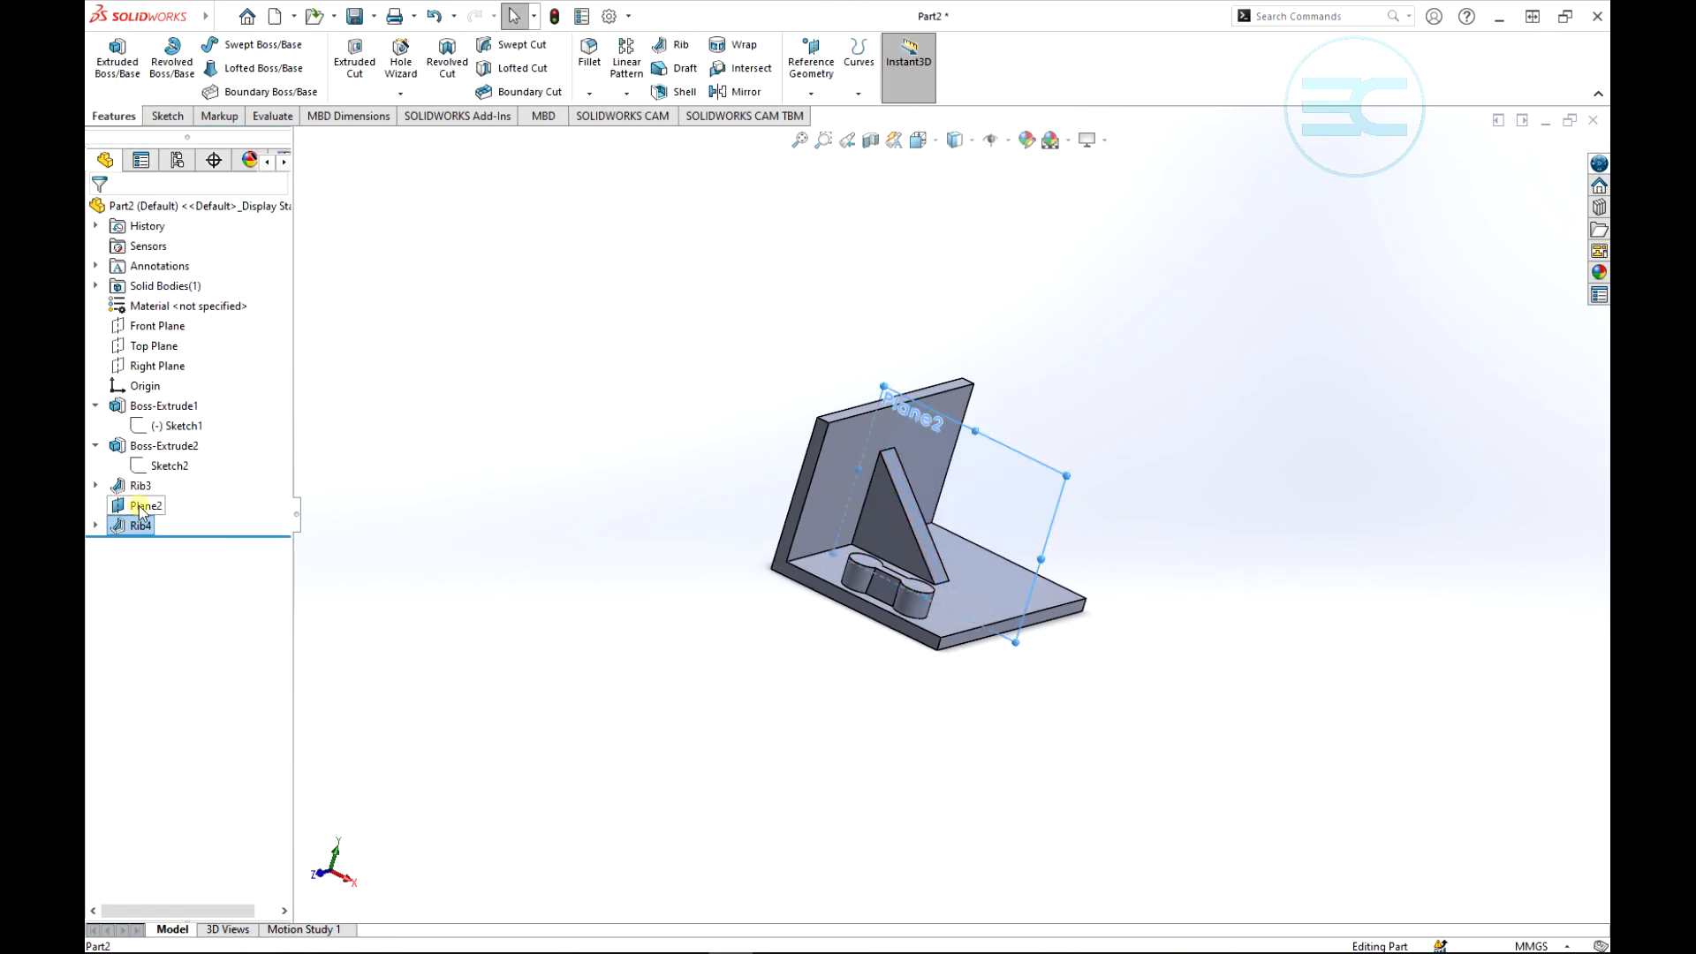
{"action": "left_click", "coordinate": [186, 480]}
{"action": "left_click", "coordinate": [499, 439]}
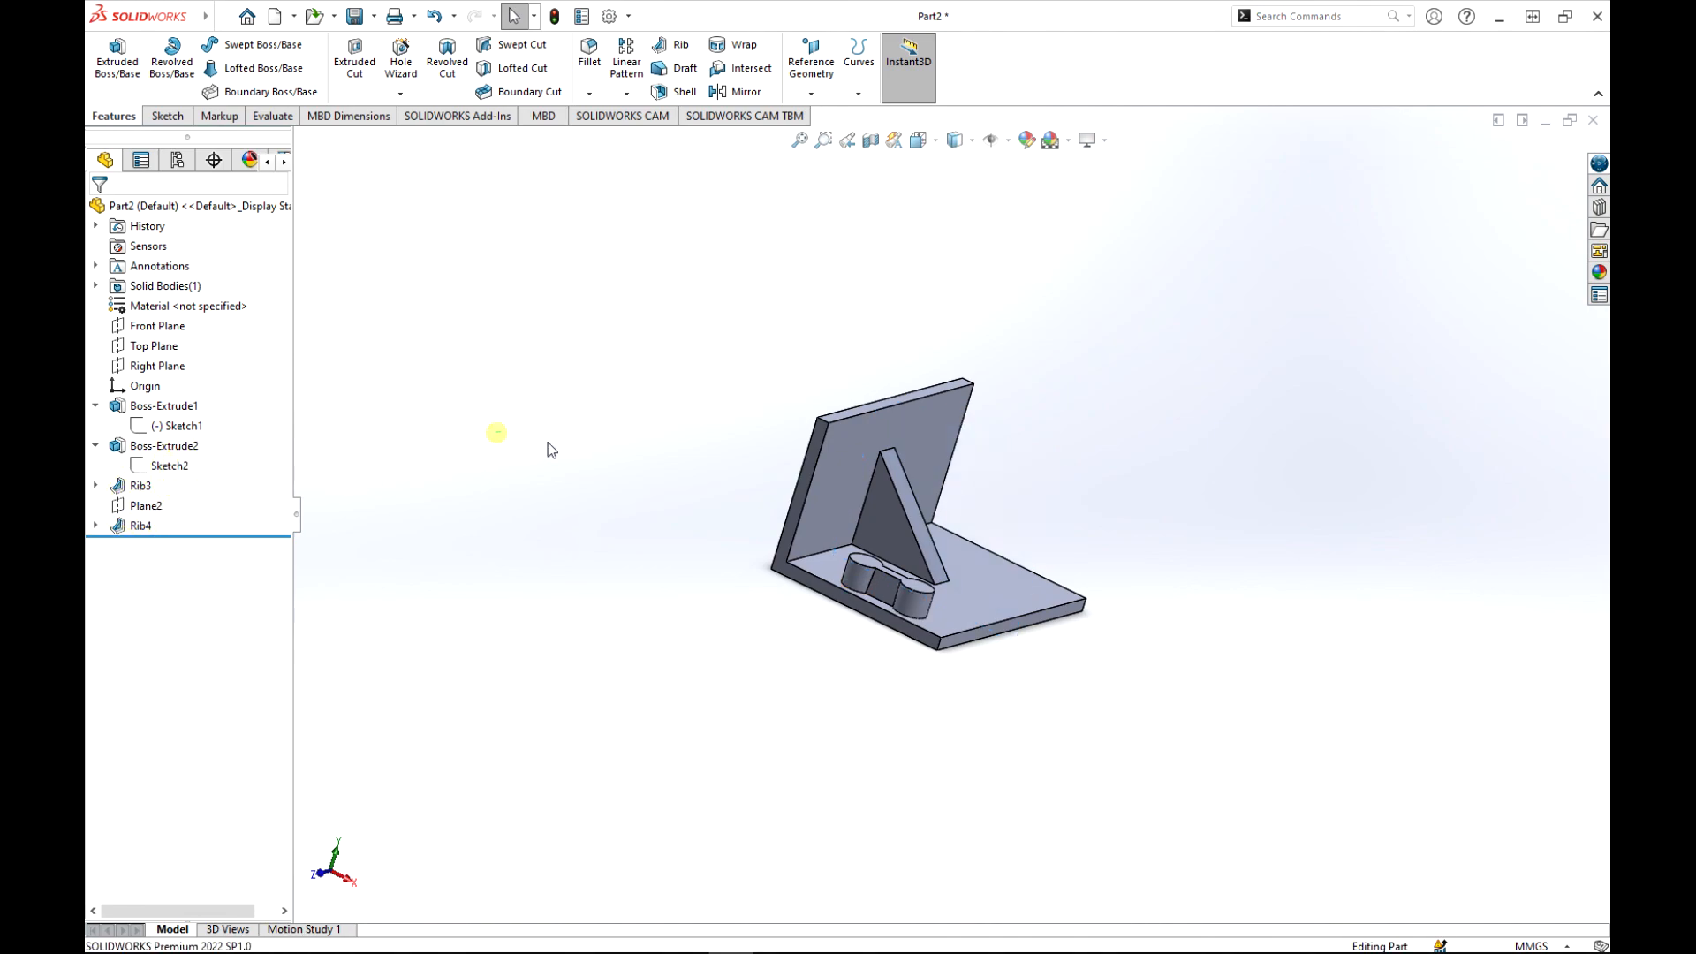
{"action": "middle_click_drag", "start_coordinate": [1120, 451], "coordinate": [1031, 514]}
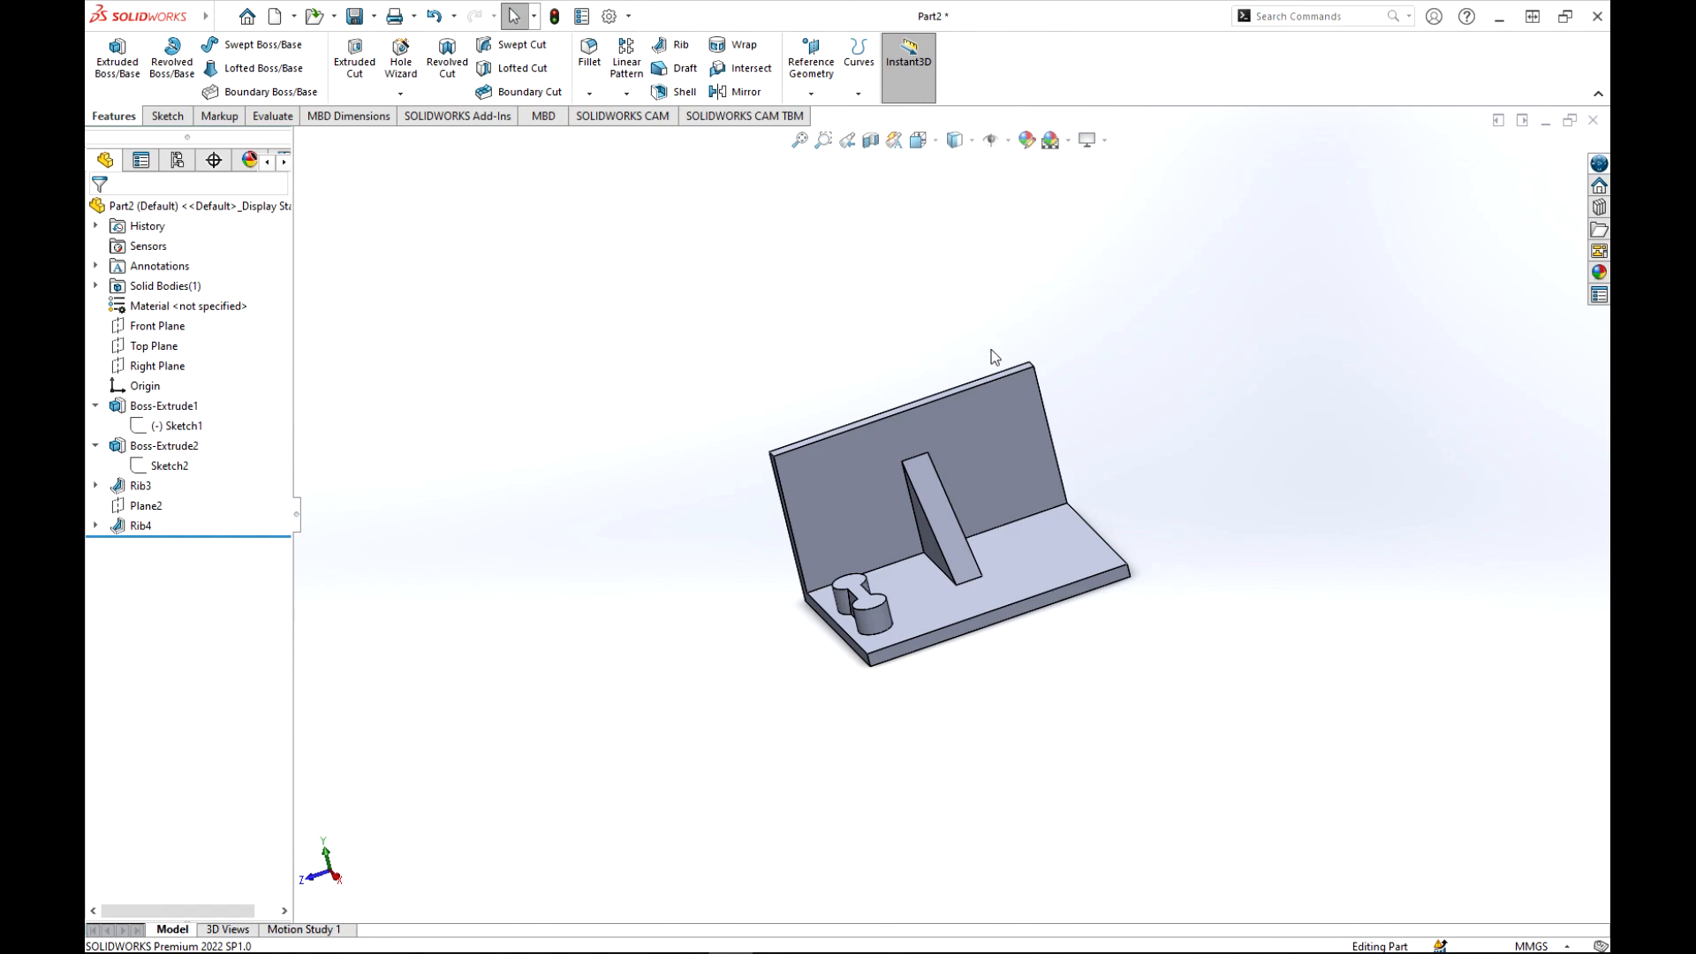
{"action": "middle_click_drag", "start_coordinate": [869, 366], "coordinate": [953, 364]}
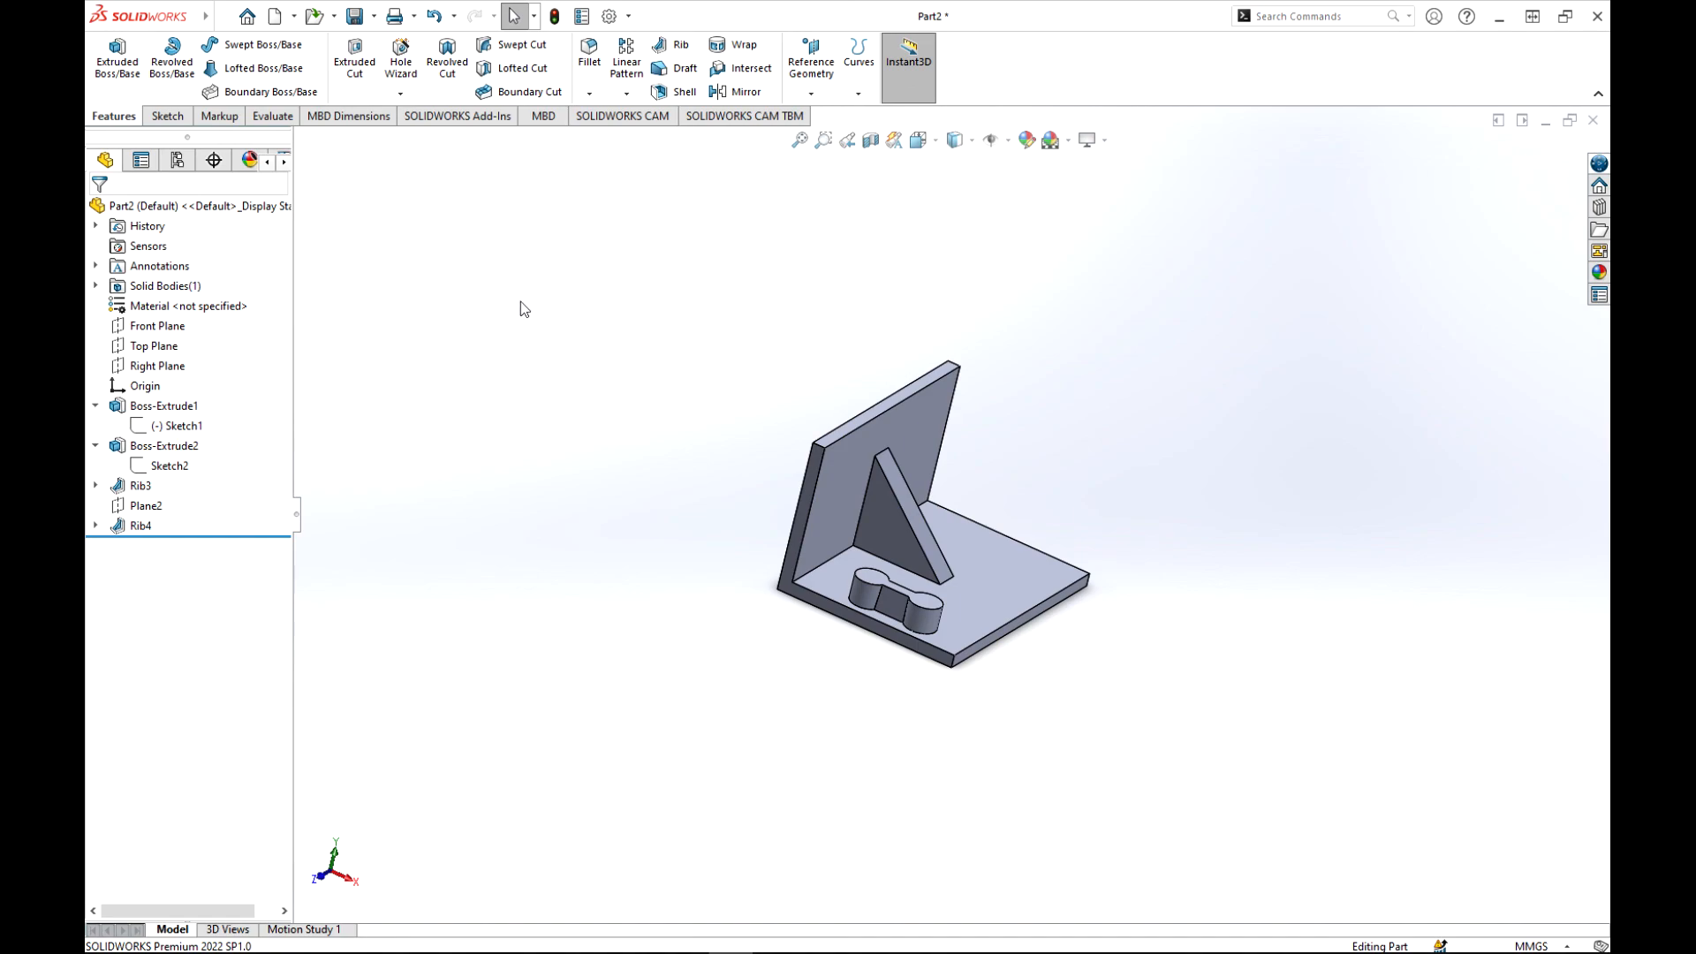
{"action": "scroll", "coordinate": [751, 397], "scroll_direction": "up", "scroll_amount": 2}
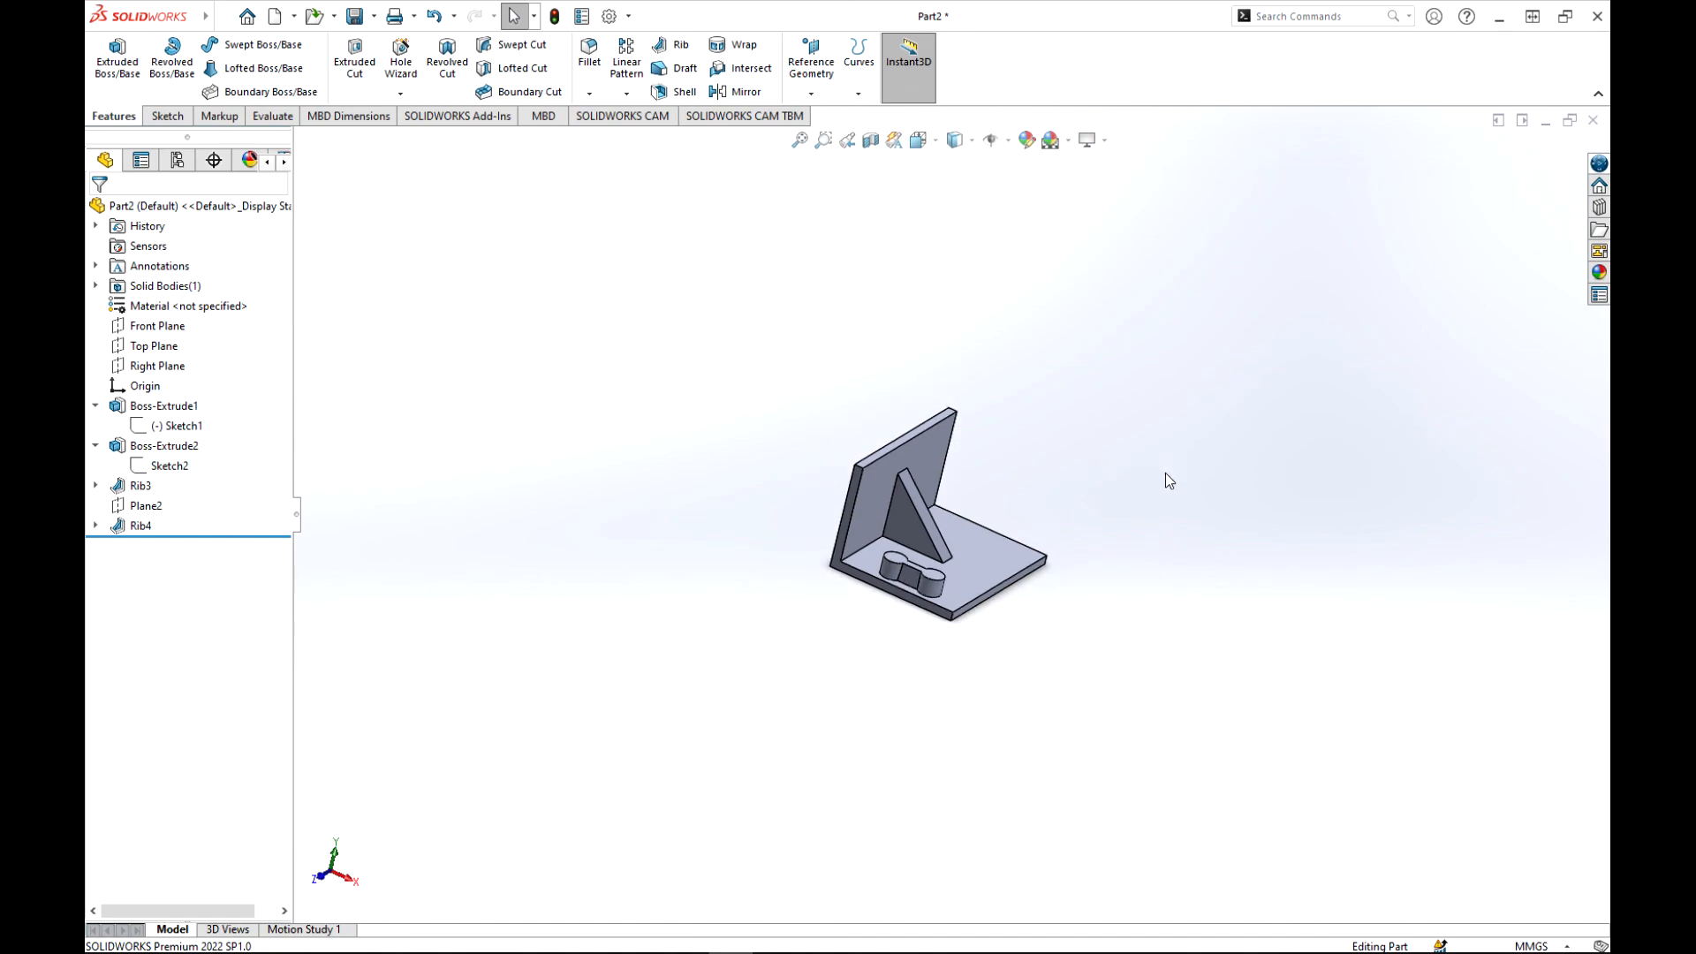
{"action": "scroll", "coordinate": [1062, 465], "scroll_direction": "down", "scroll_amount": 2}
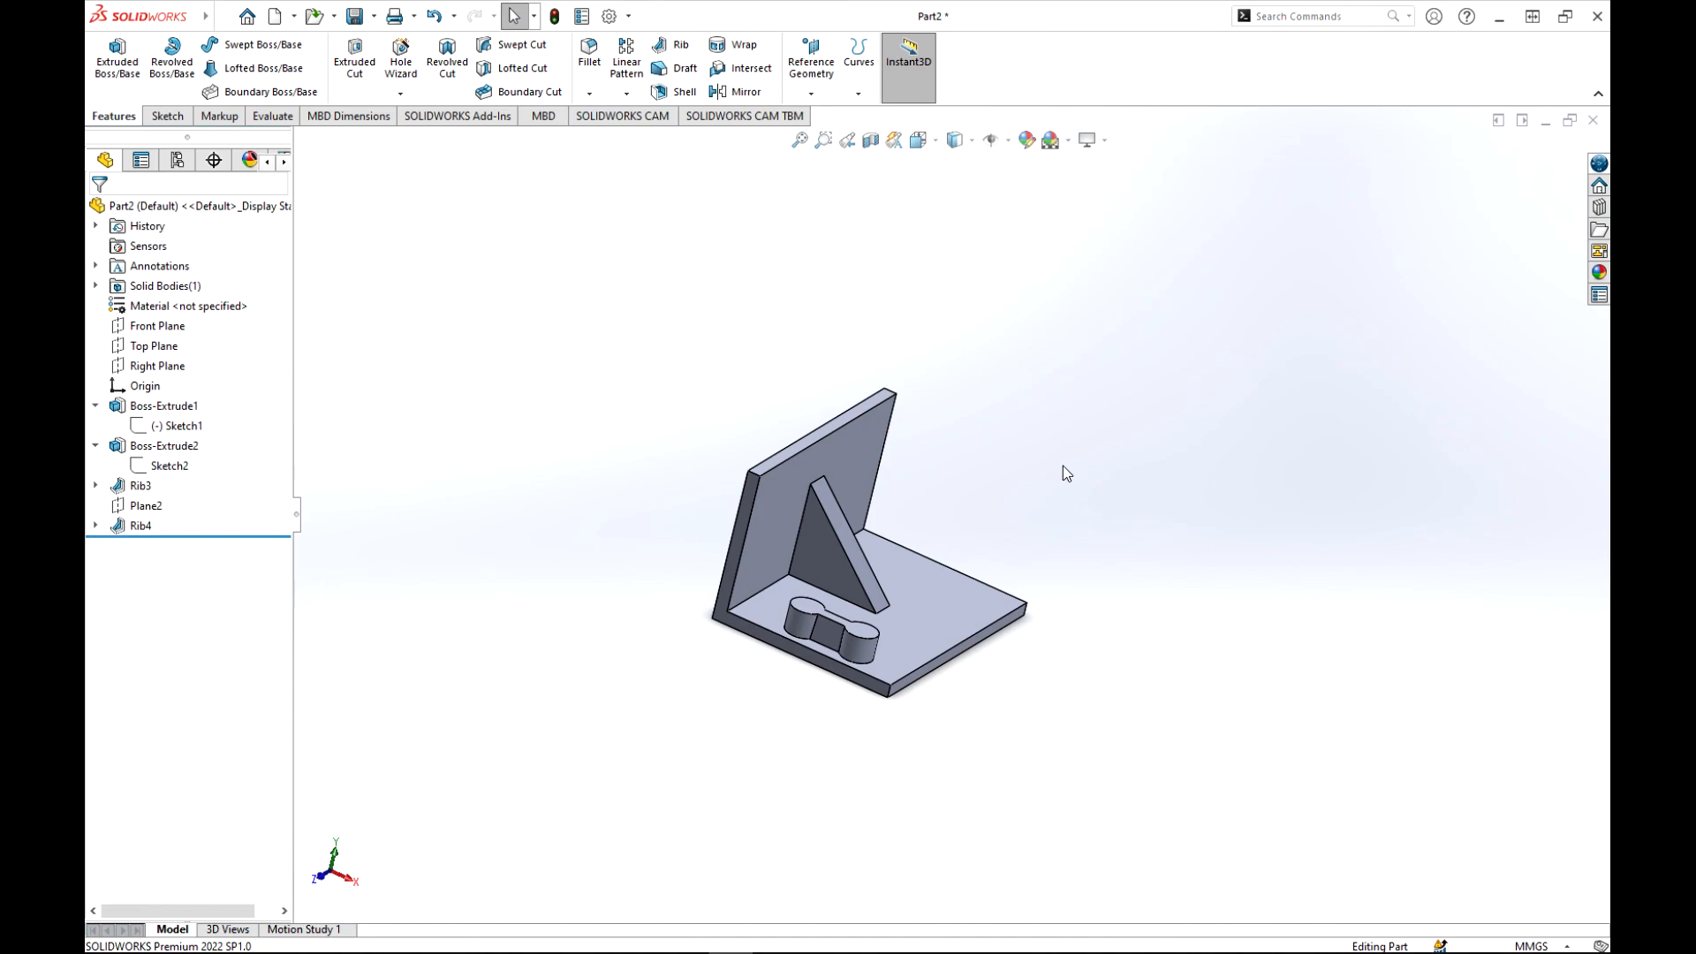
{"action": "scroll", "coordinate": [908, 414], "scroll_direction": "up", "scroll_amount": 3}
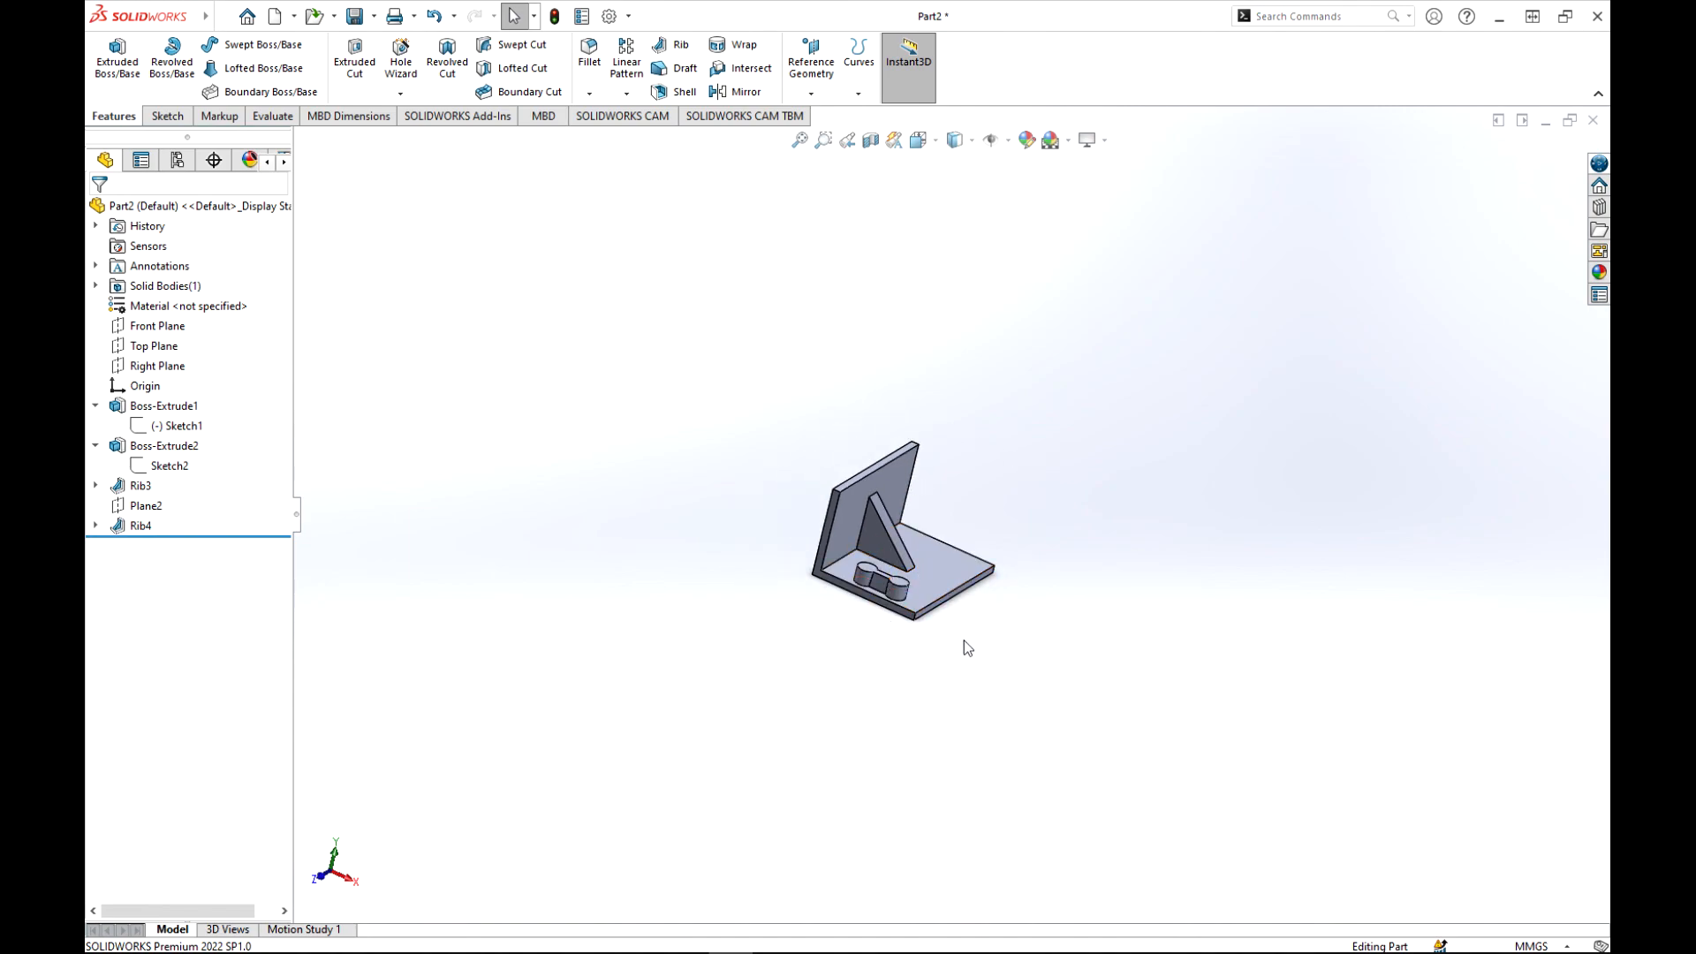
{"action": "middle_click_drag", "start_coordinate": [1024, 605], "coordinate": [846, 618]}
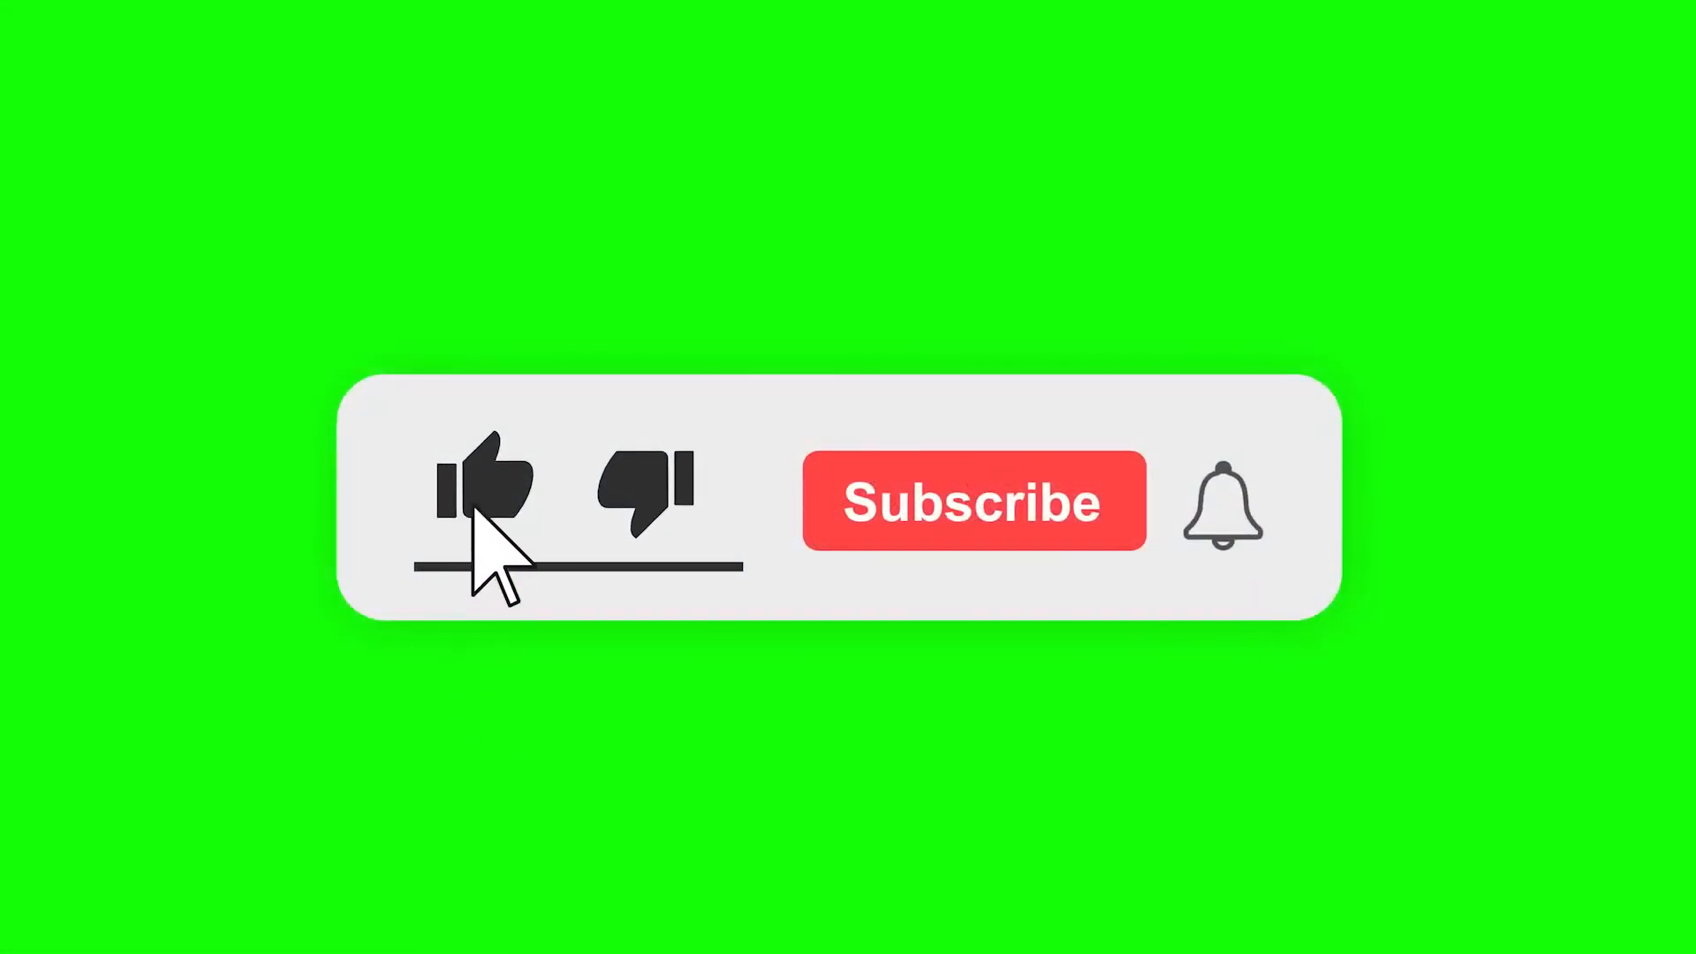